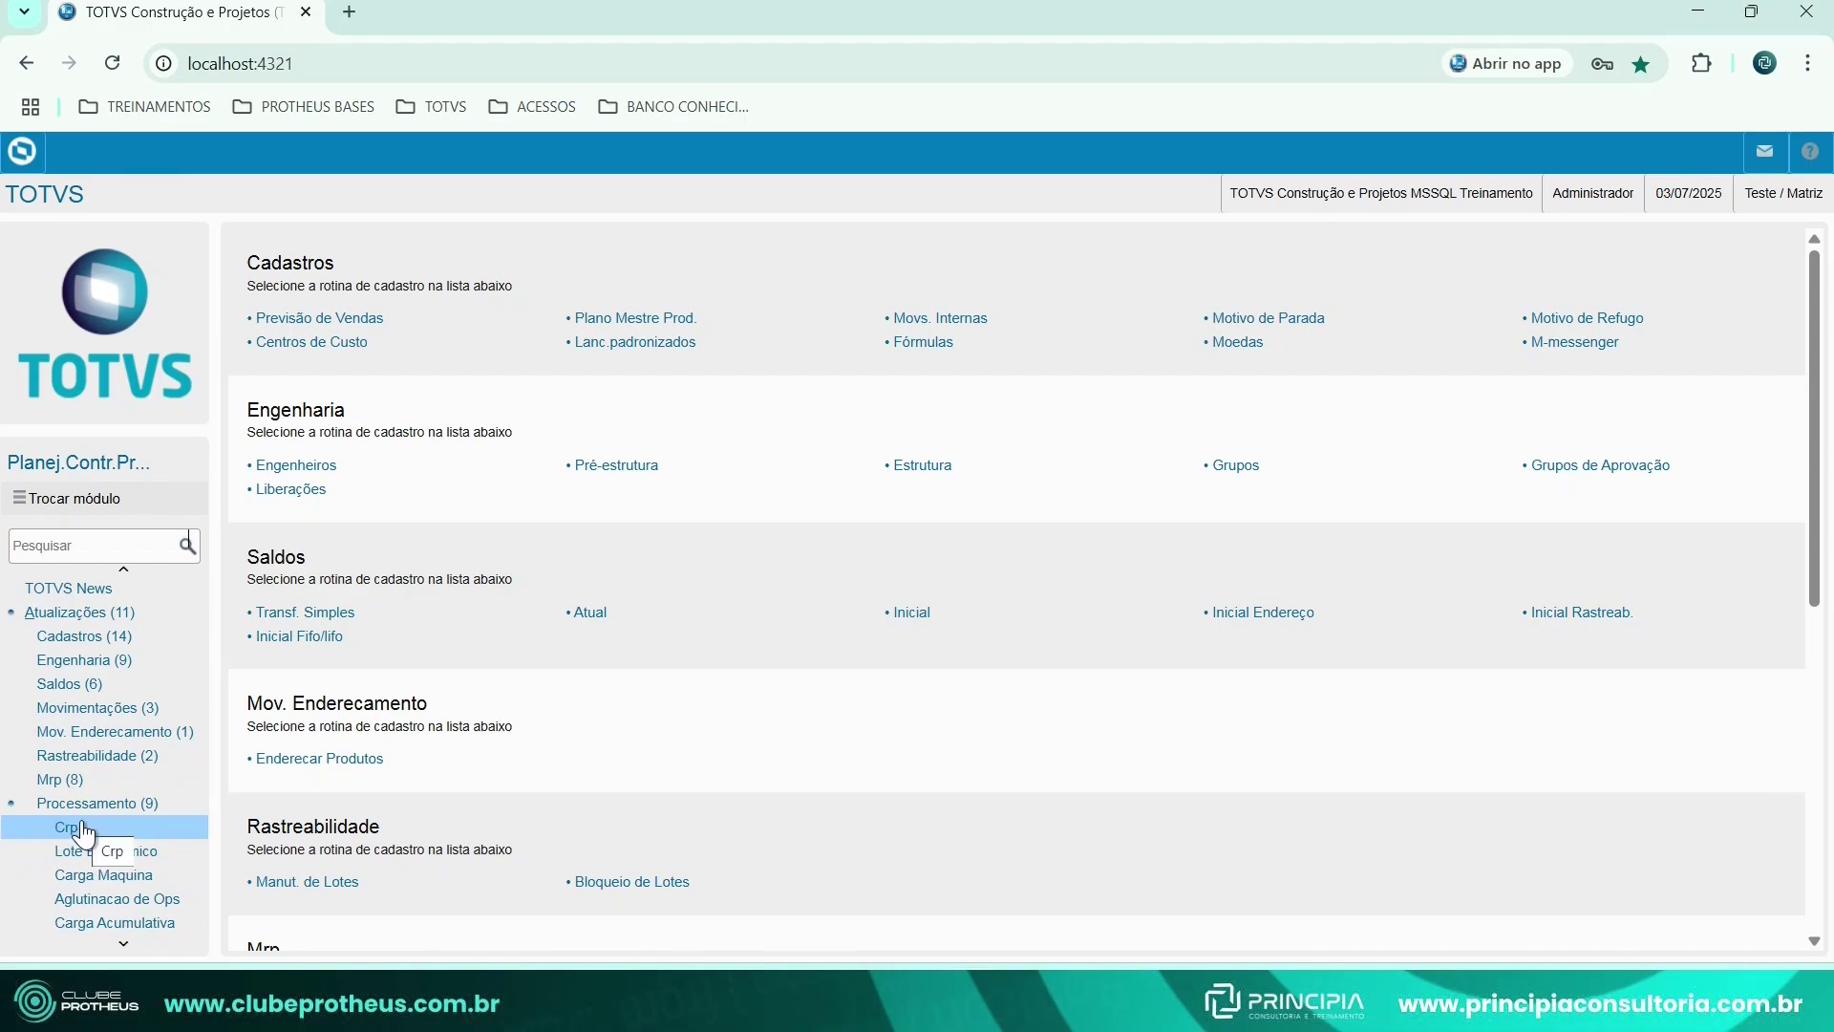
Open the Crp processing routine, accepting base date 03/07/2025, group 99, branch 01 and environment 10.
click(77, 827)
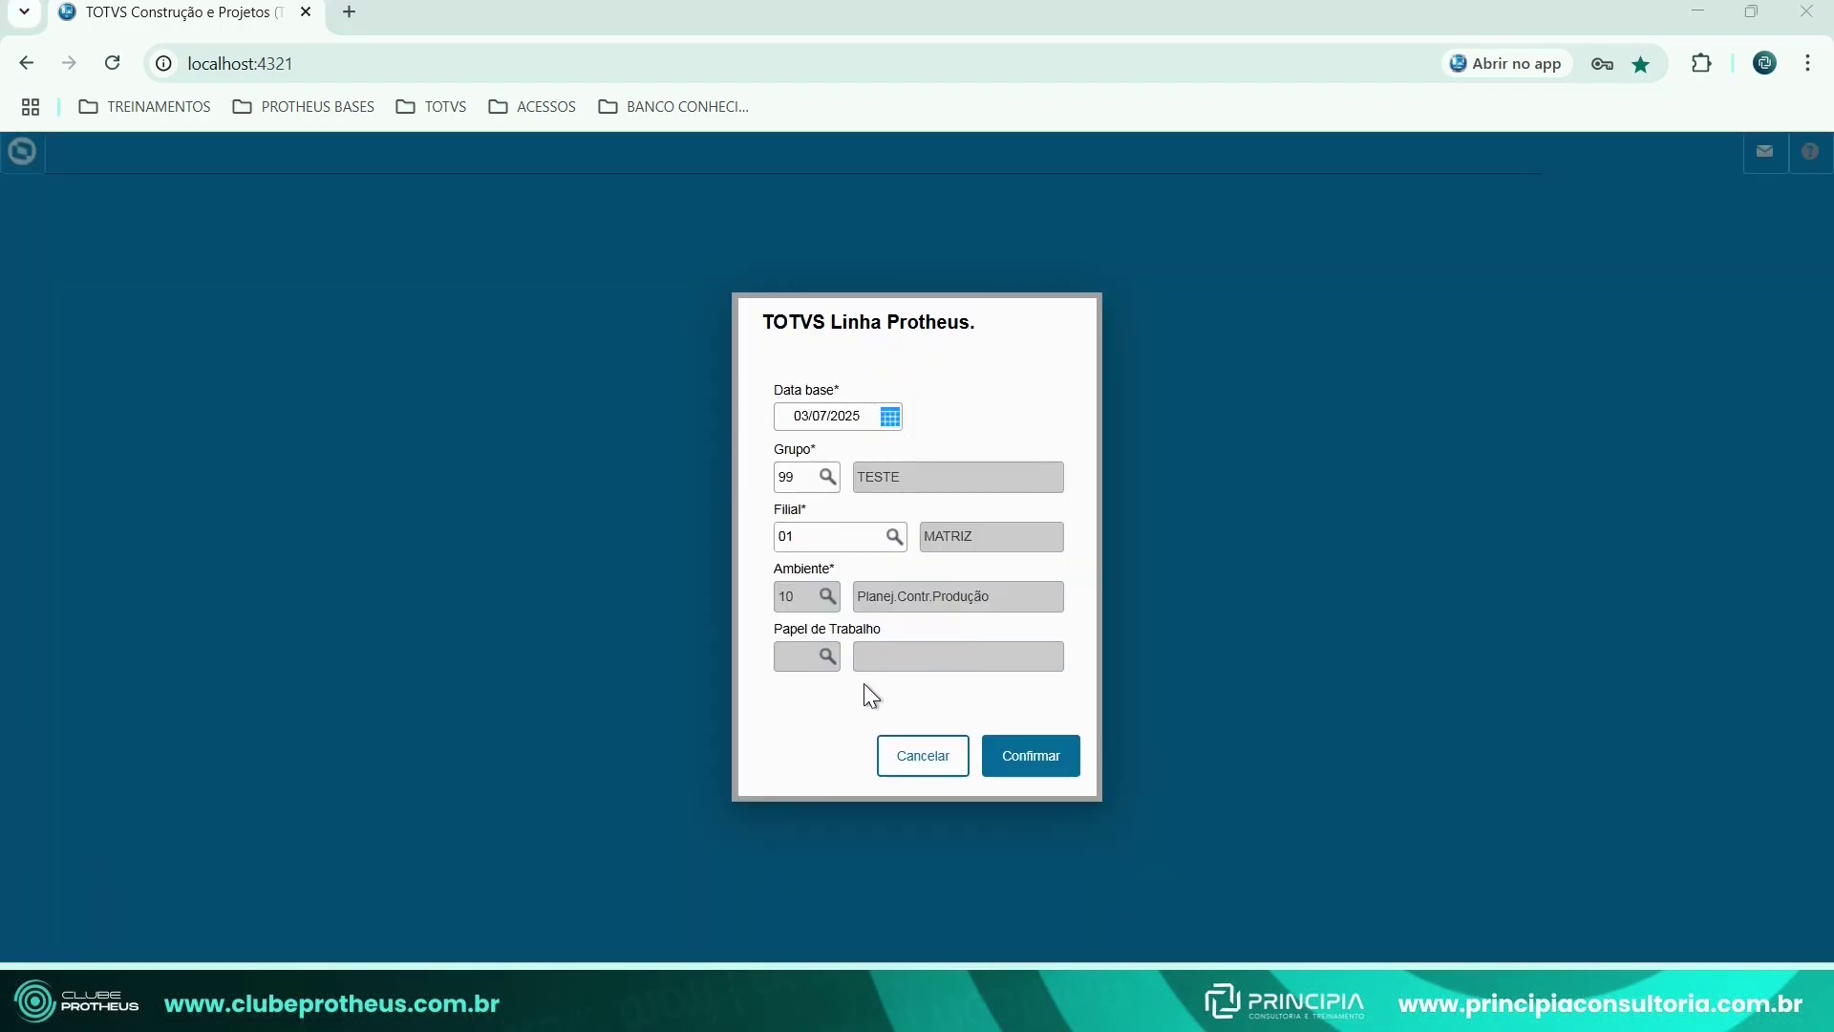
click(1043, 753)
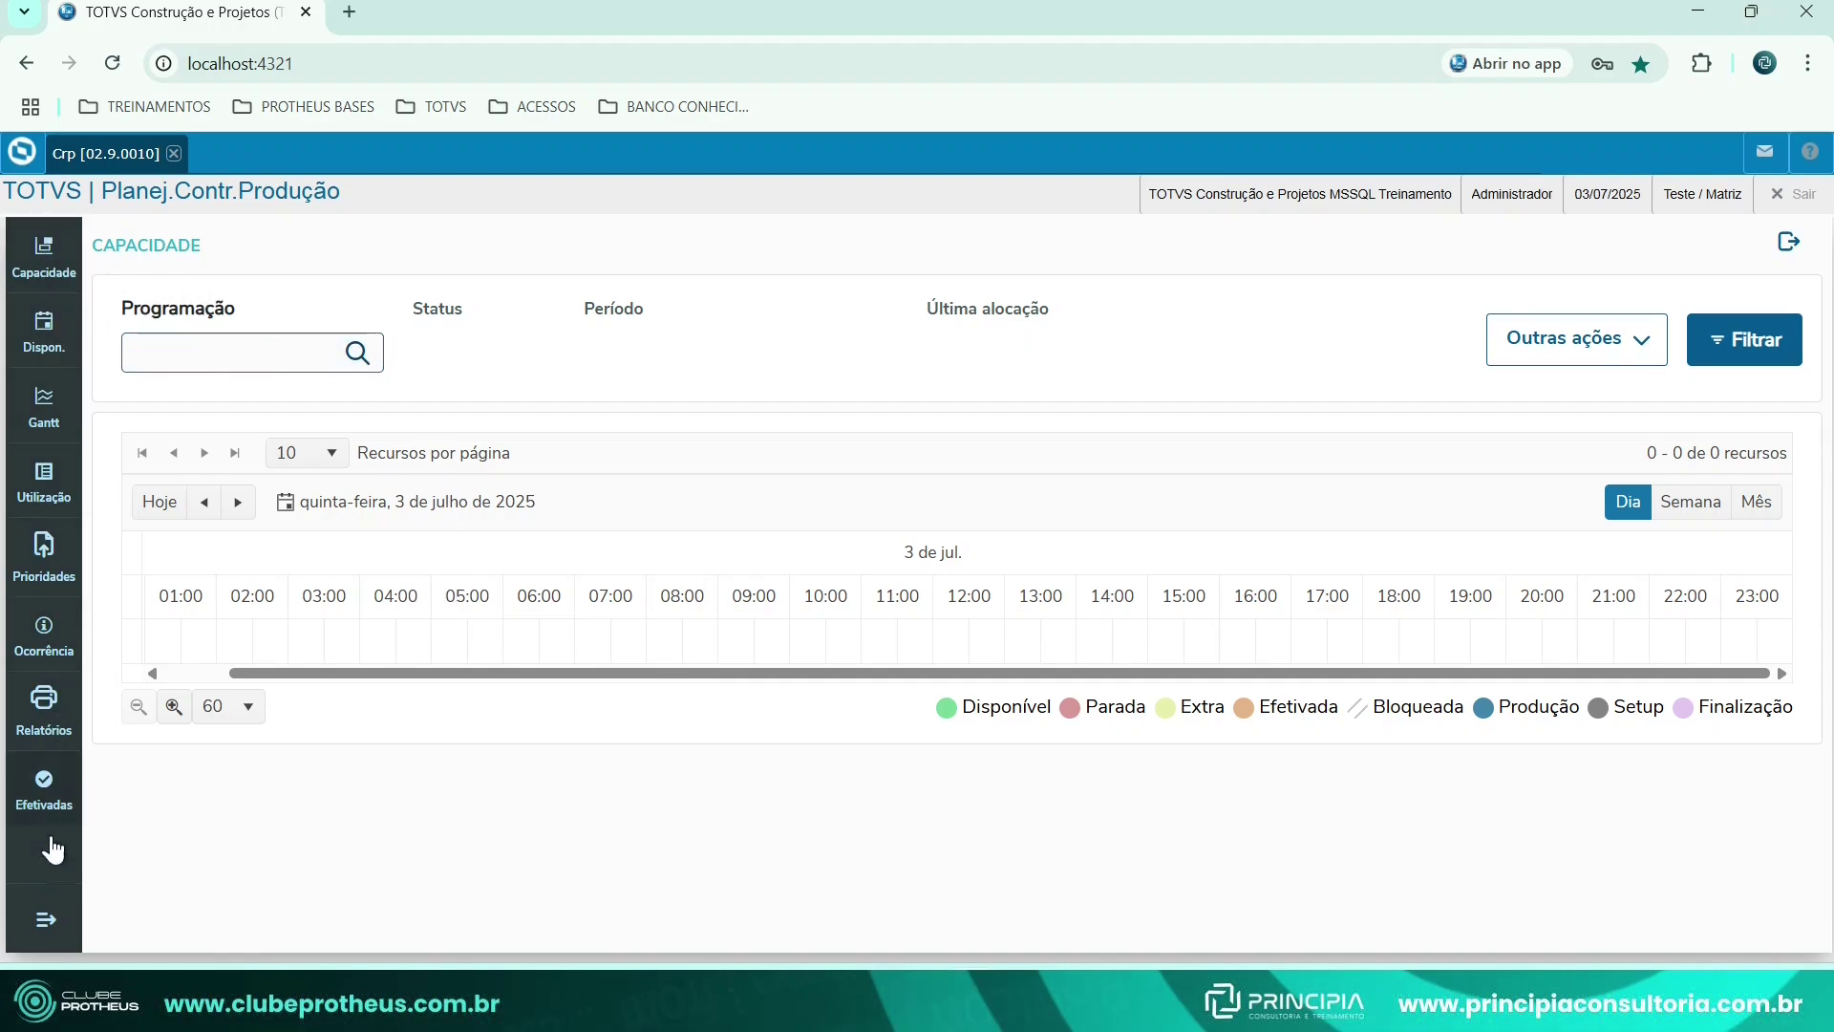
Look through the Disponibilidade, Gantt and Utilização views of the CRP, returning to Capacidade.
click(34, 329)
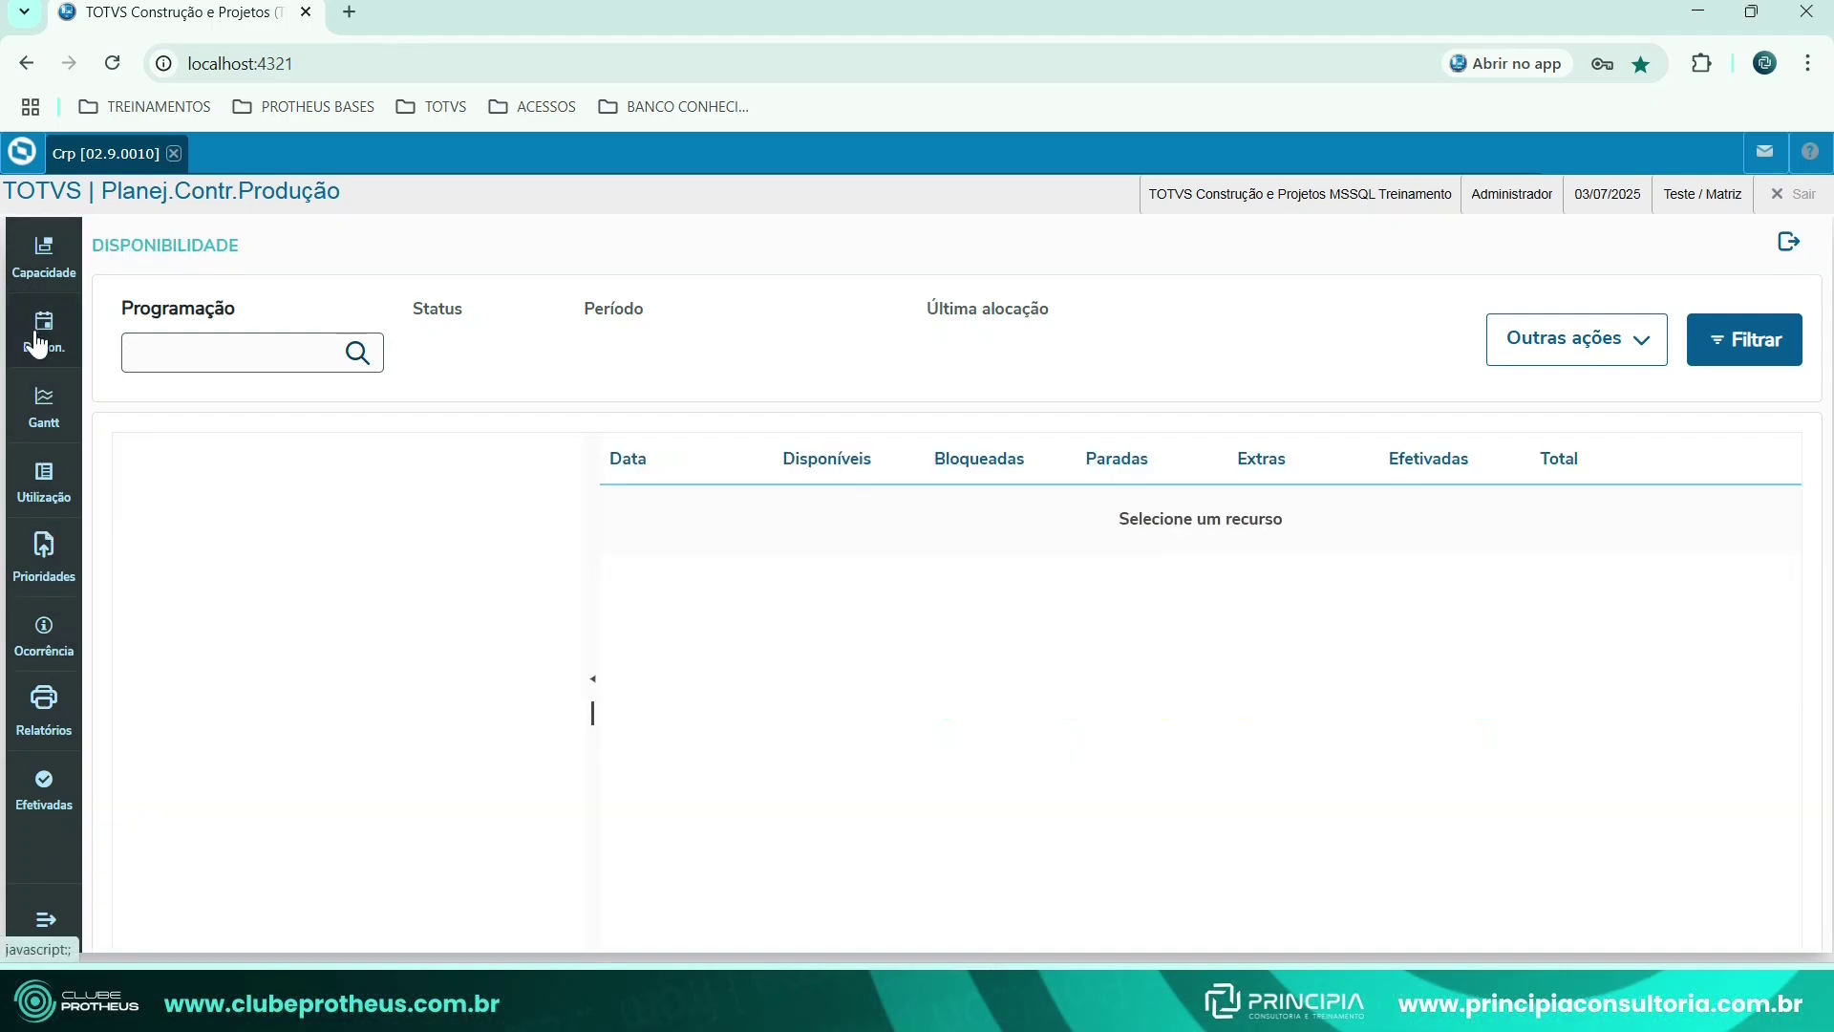
click(49, 417)
click(41, 487)
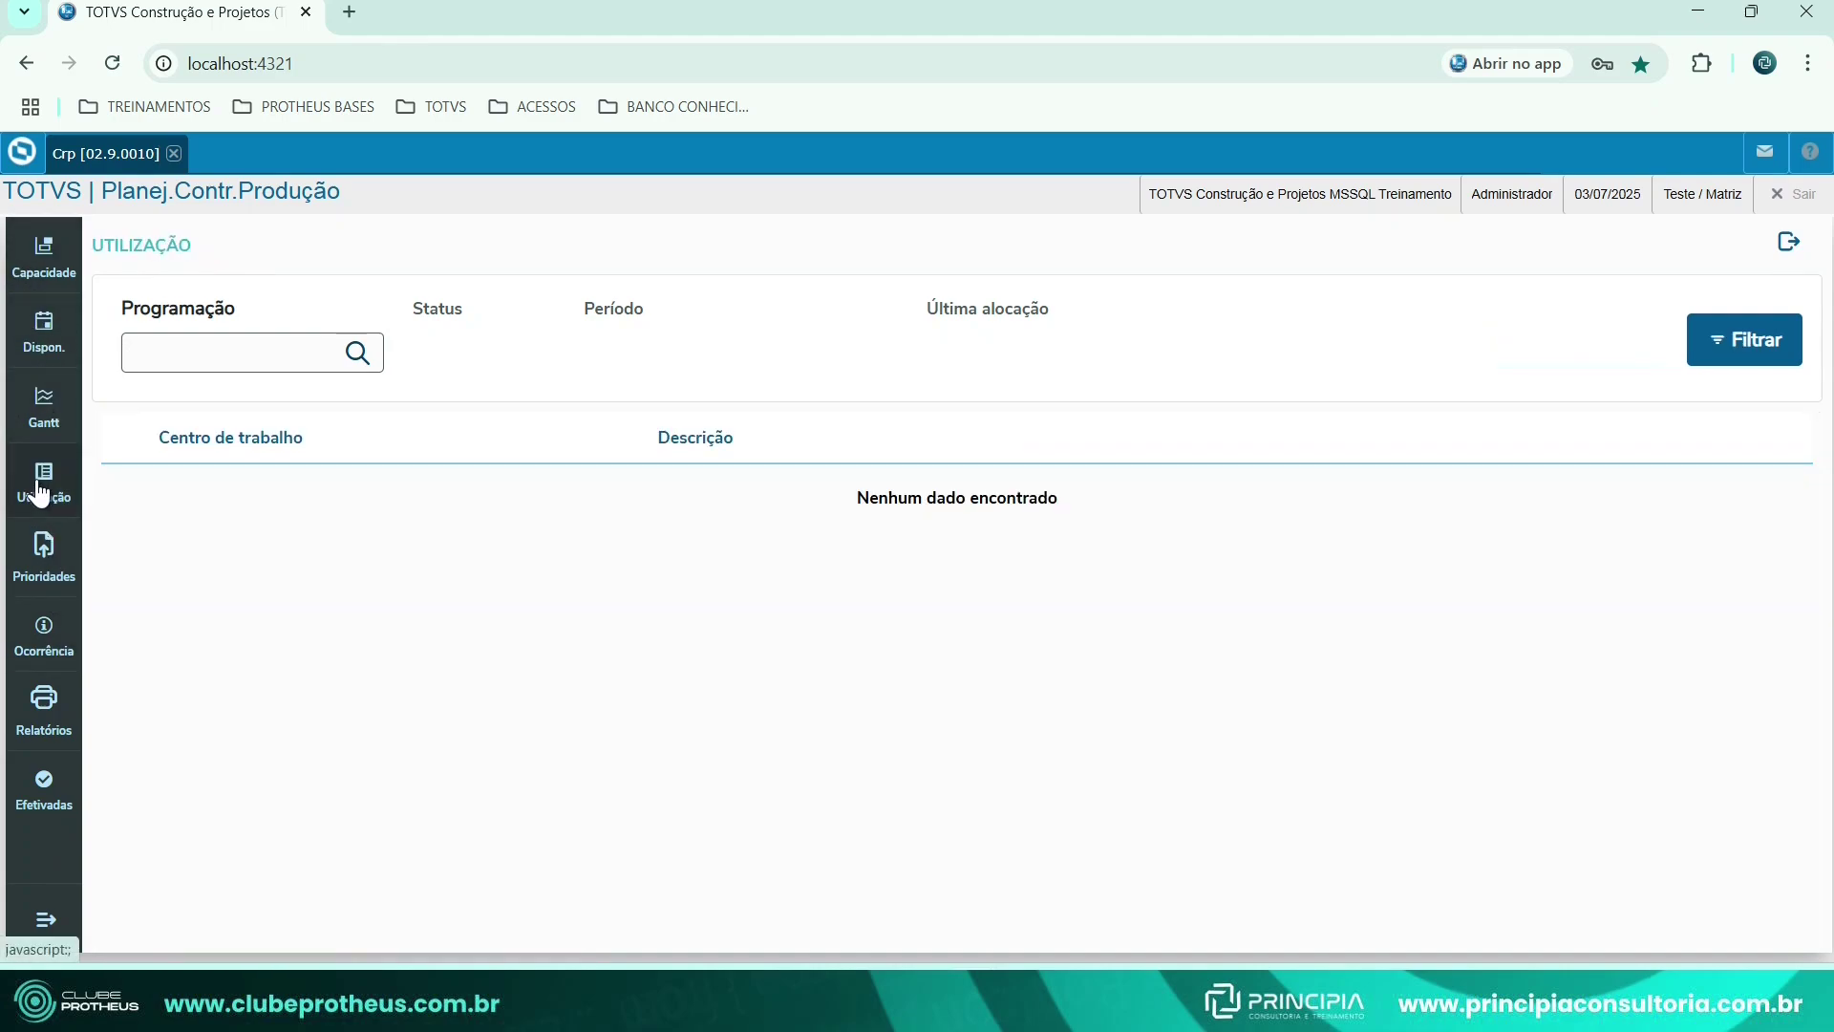
click(46, 260)
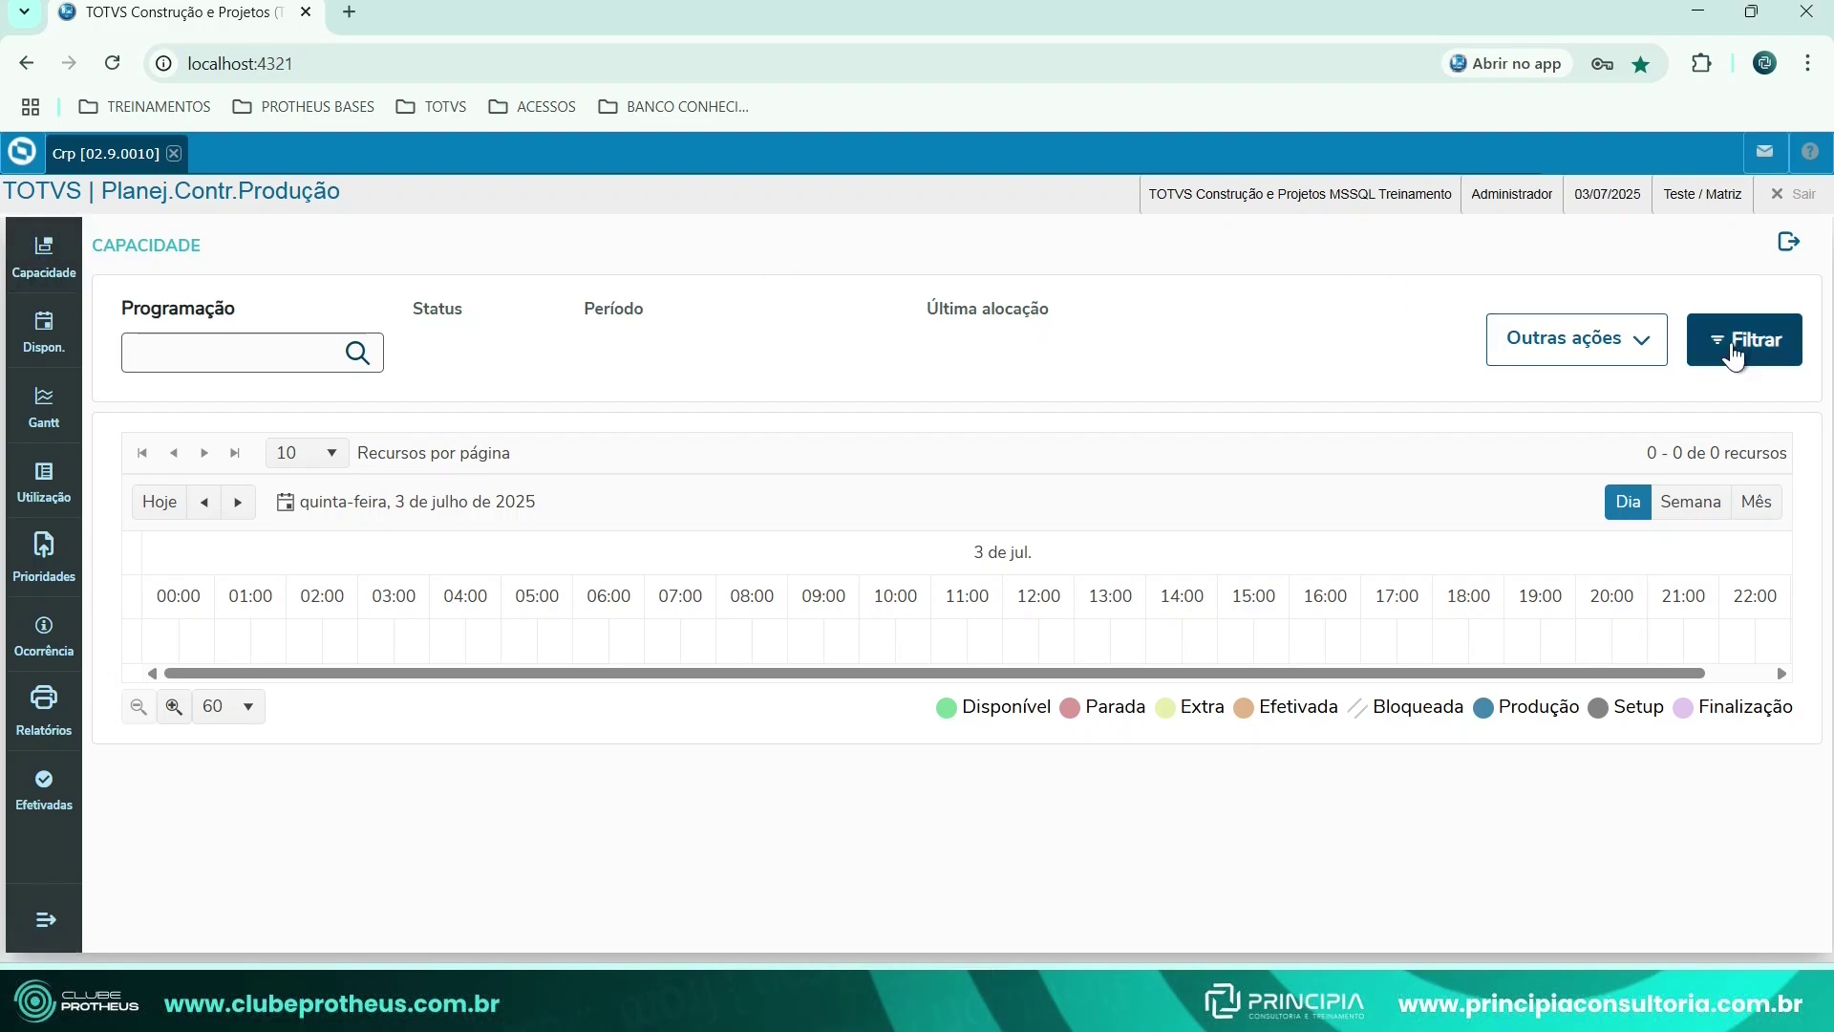
Start a Nova Programação from the Capacidade view.
click(1597, 358)
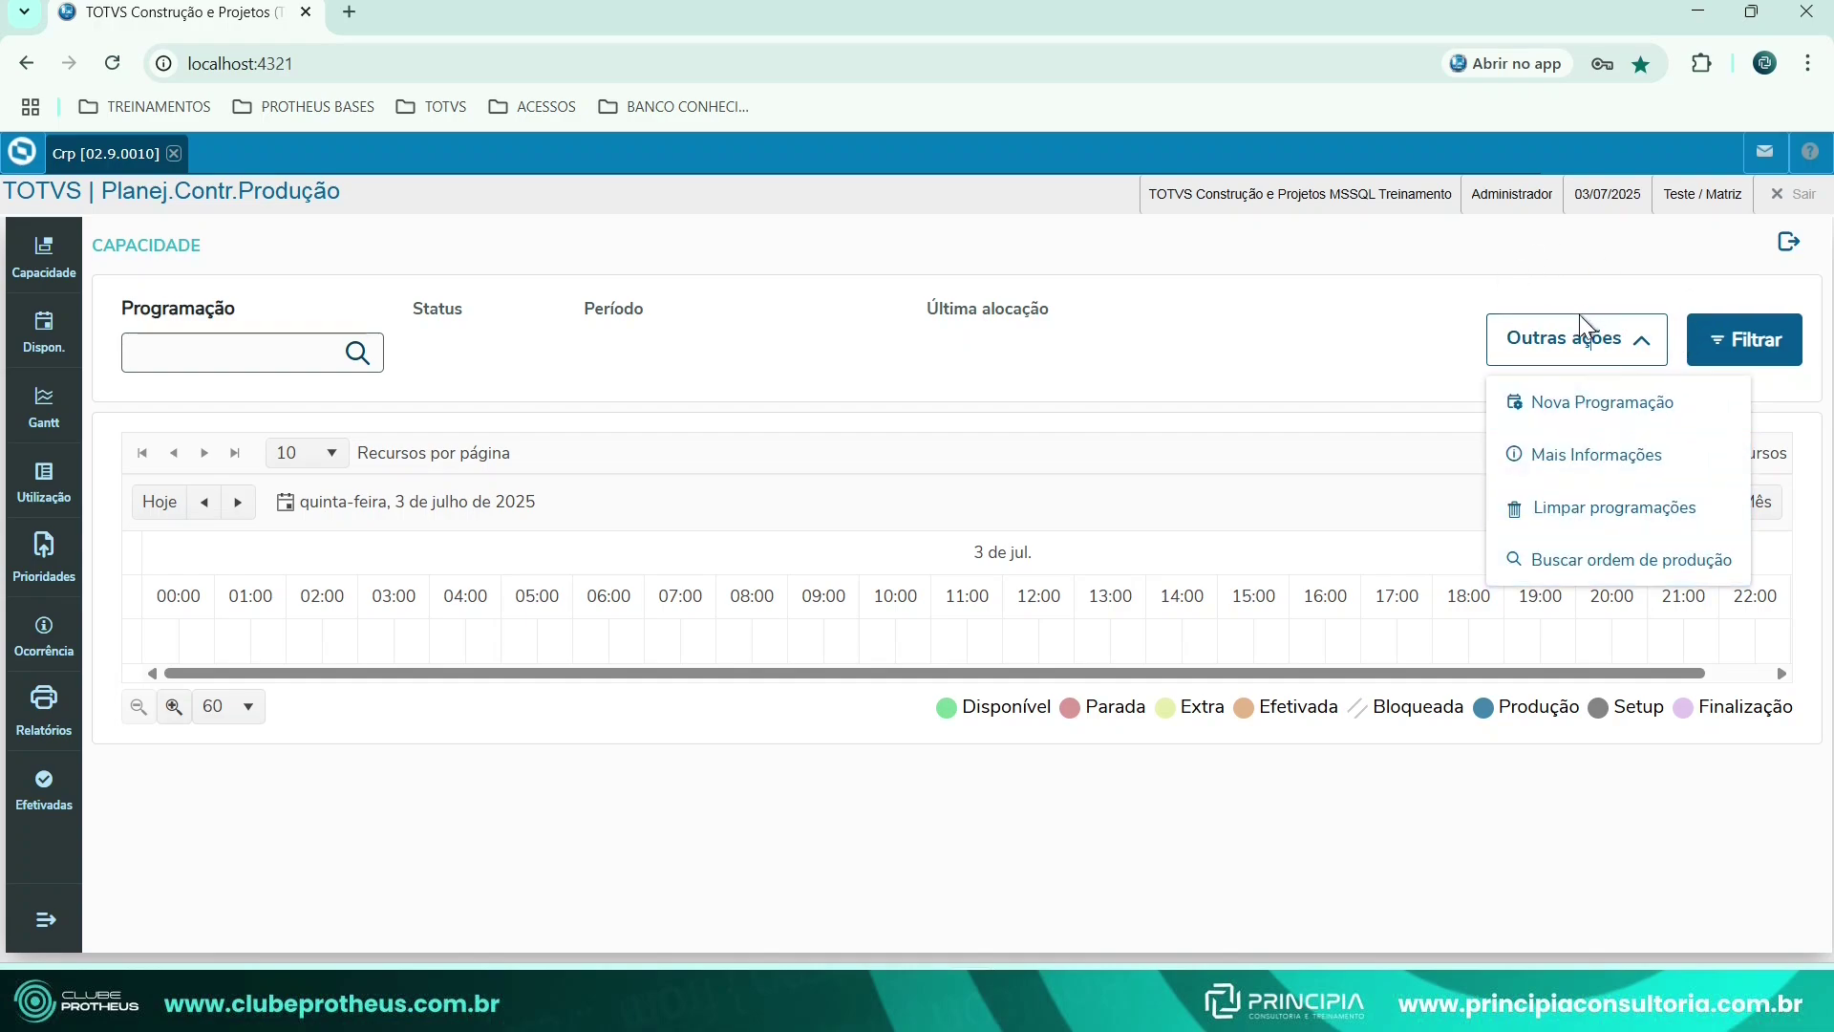
click(1572, 420)
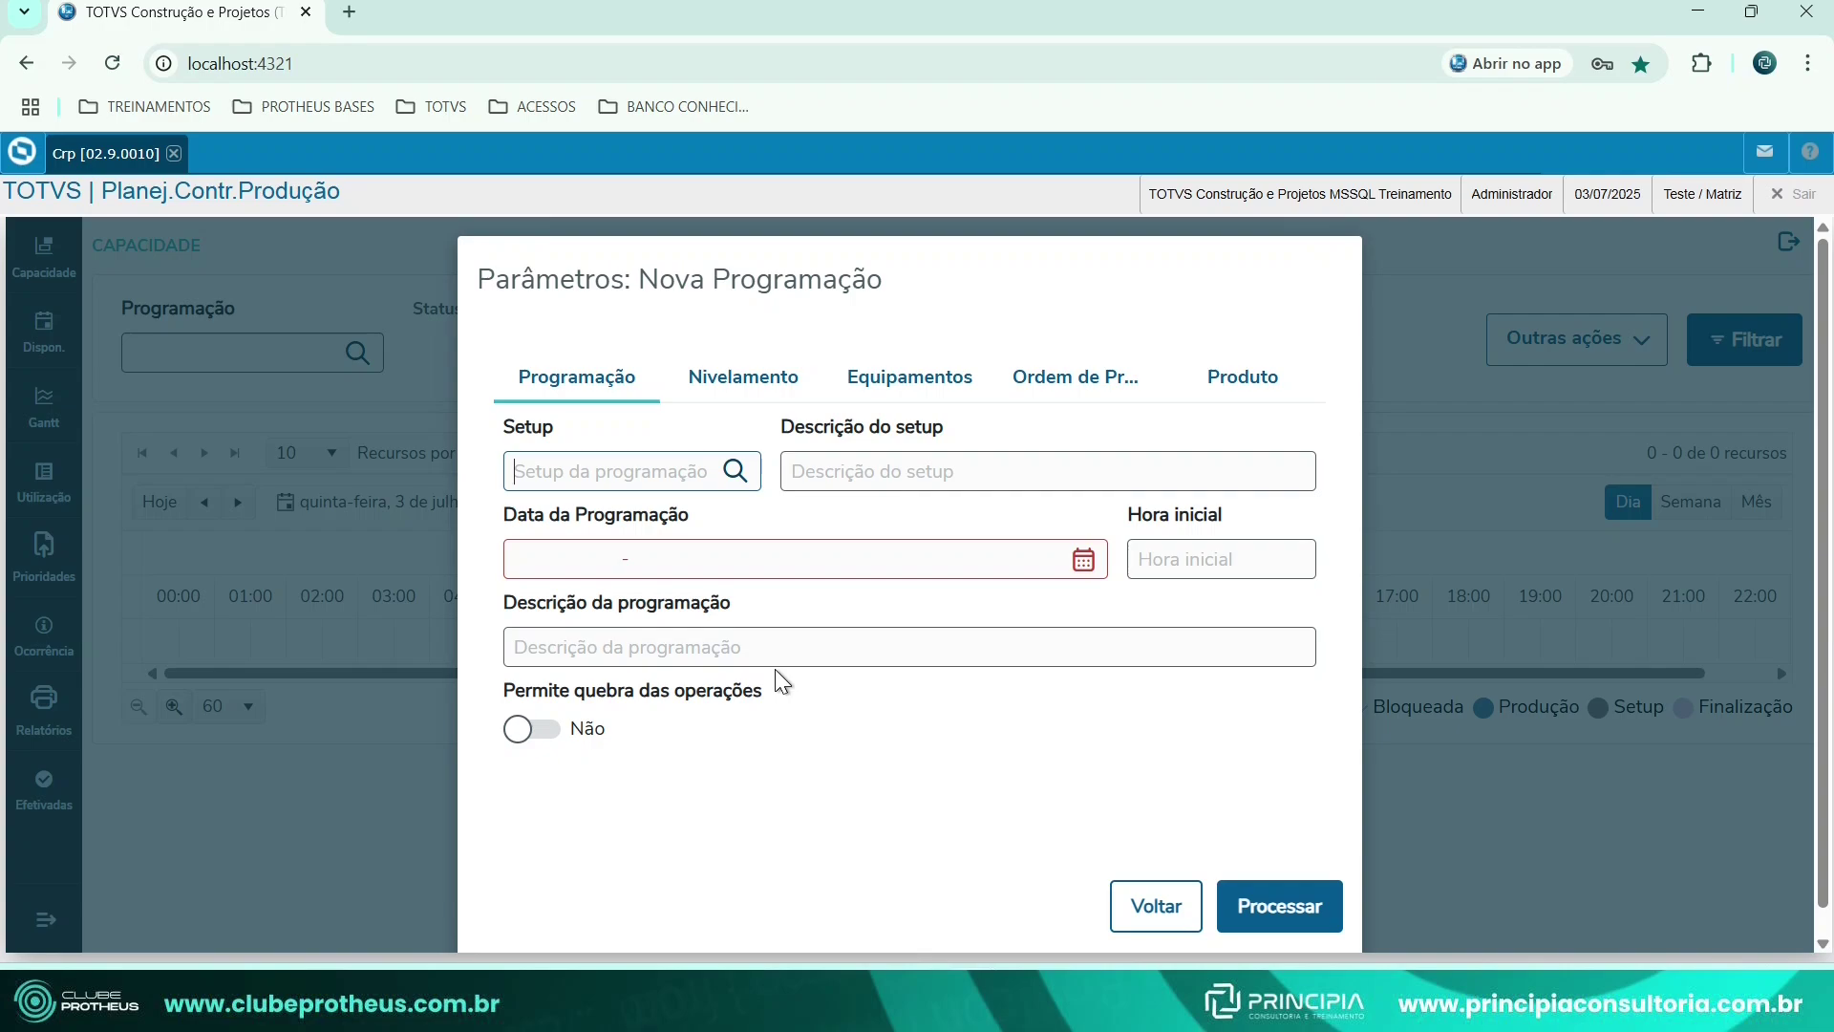
text(001)
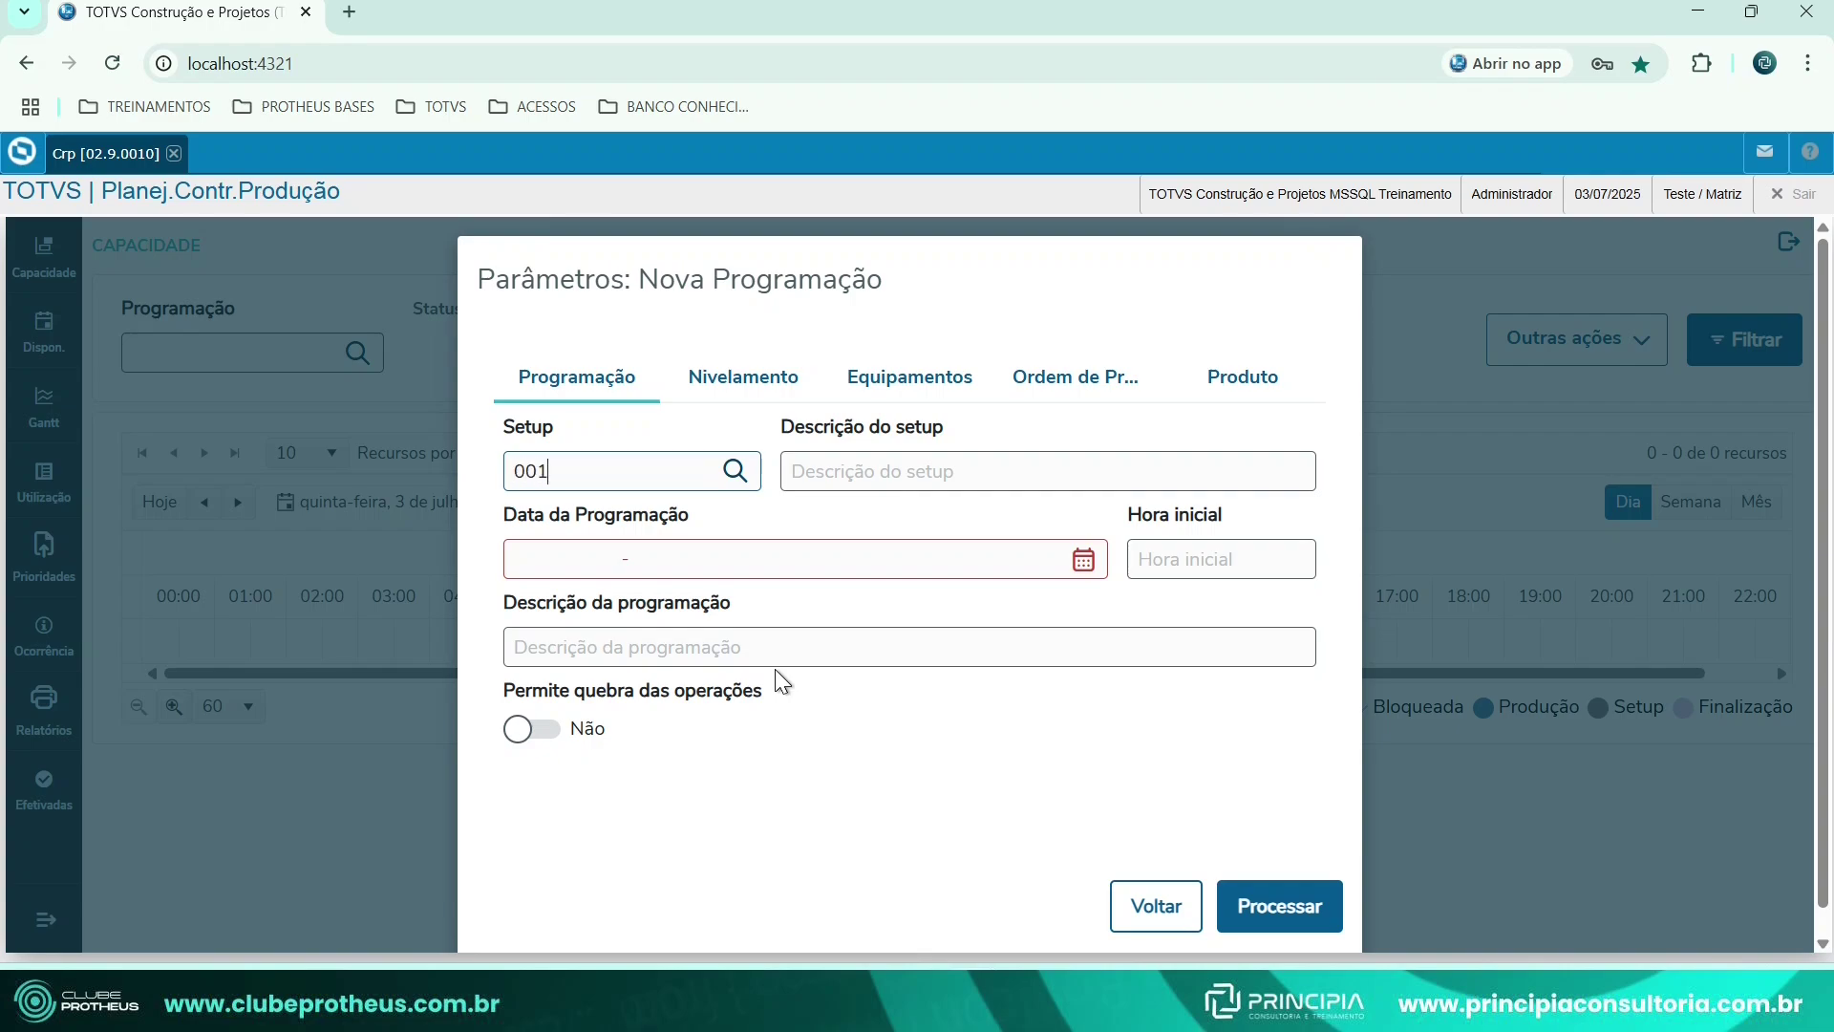
key(BackSpace)
key(BackSpace)
key(BackSpace)
text(25)
key(BackSpace)
key(BackSpace)
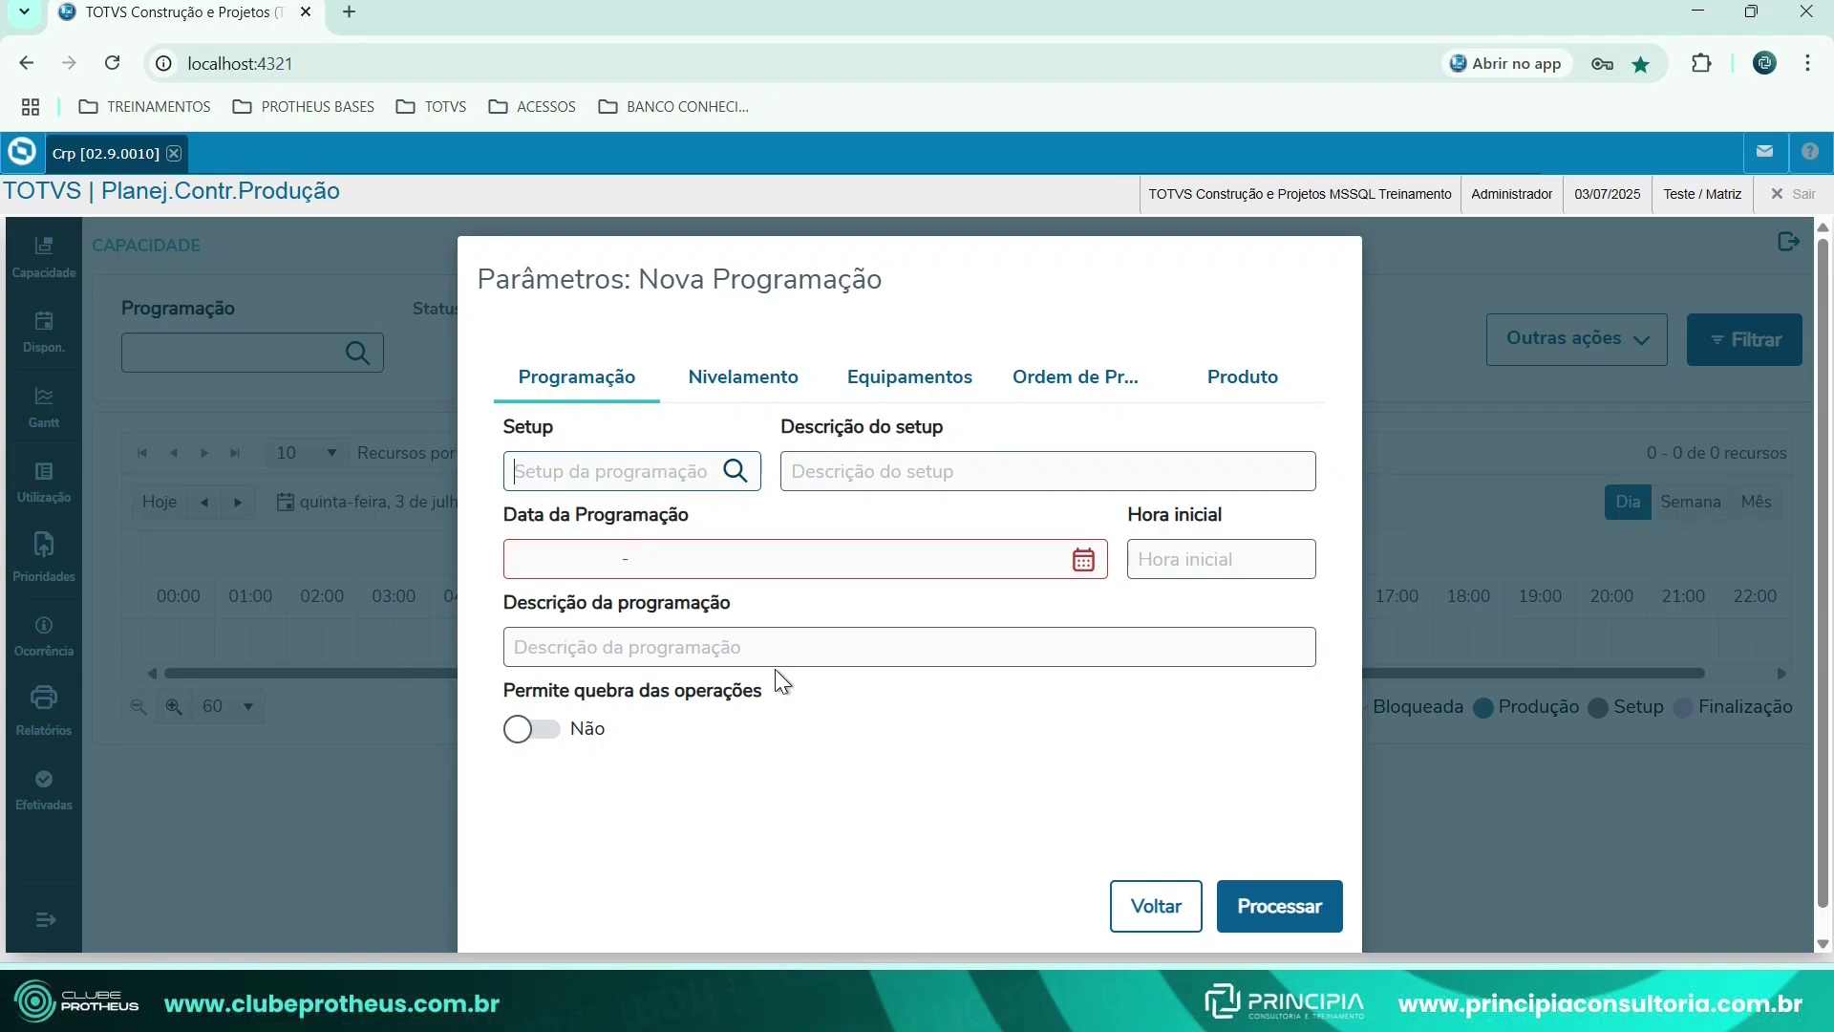
Enter setup 001 for the new programming, with the setup description PROGRAMAÇÃO INICIAL.
text(001)
key(Tab)
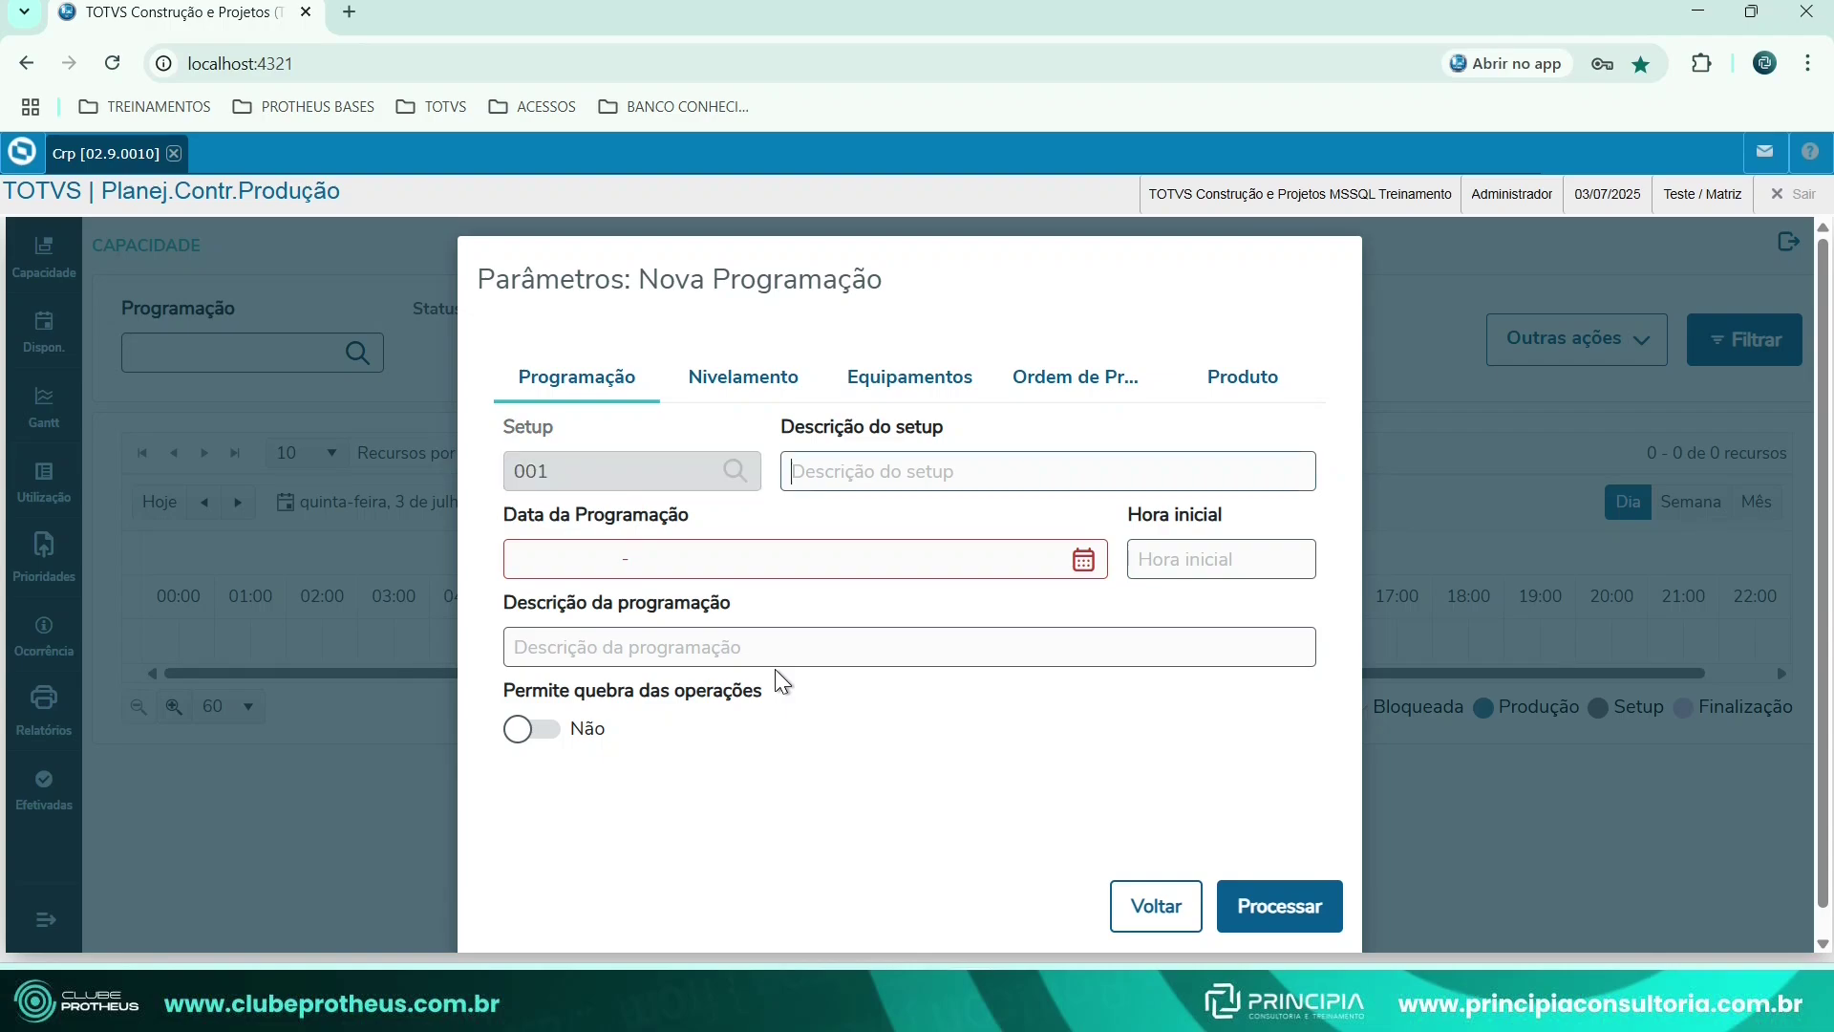
text(PROGRAMAÇÃO INICIAL)
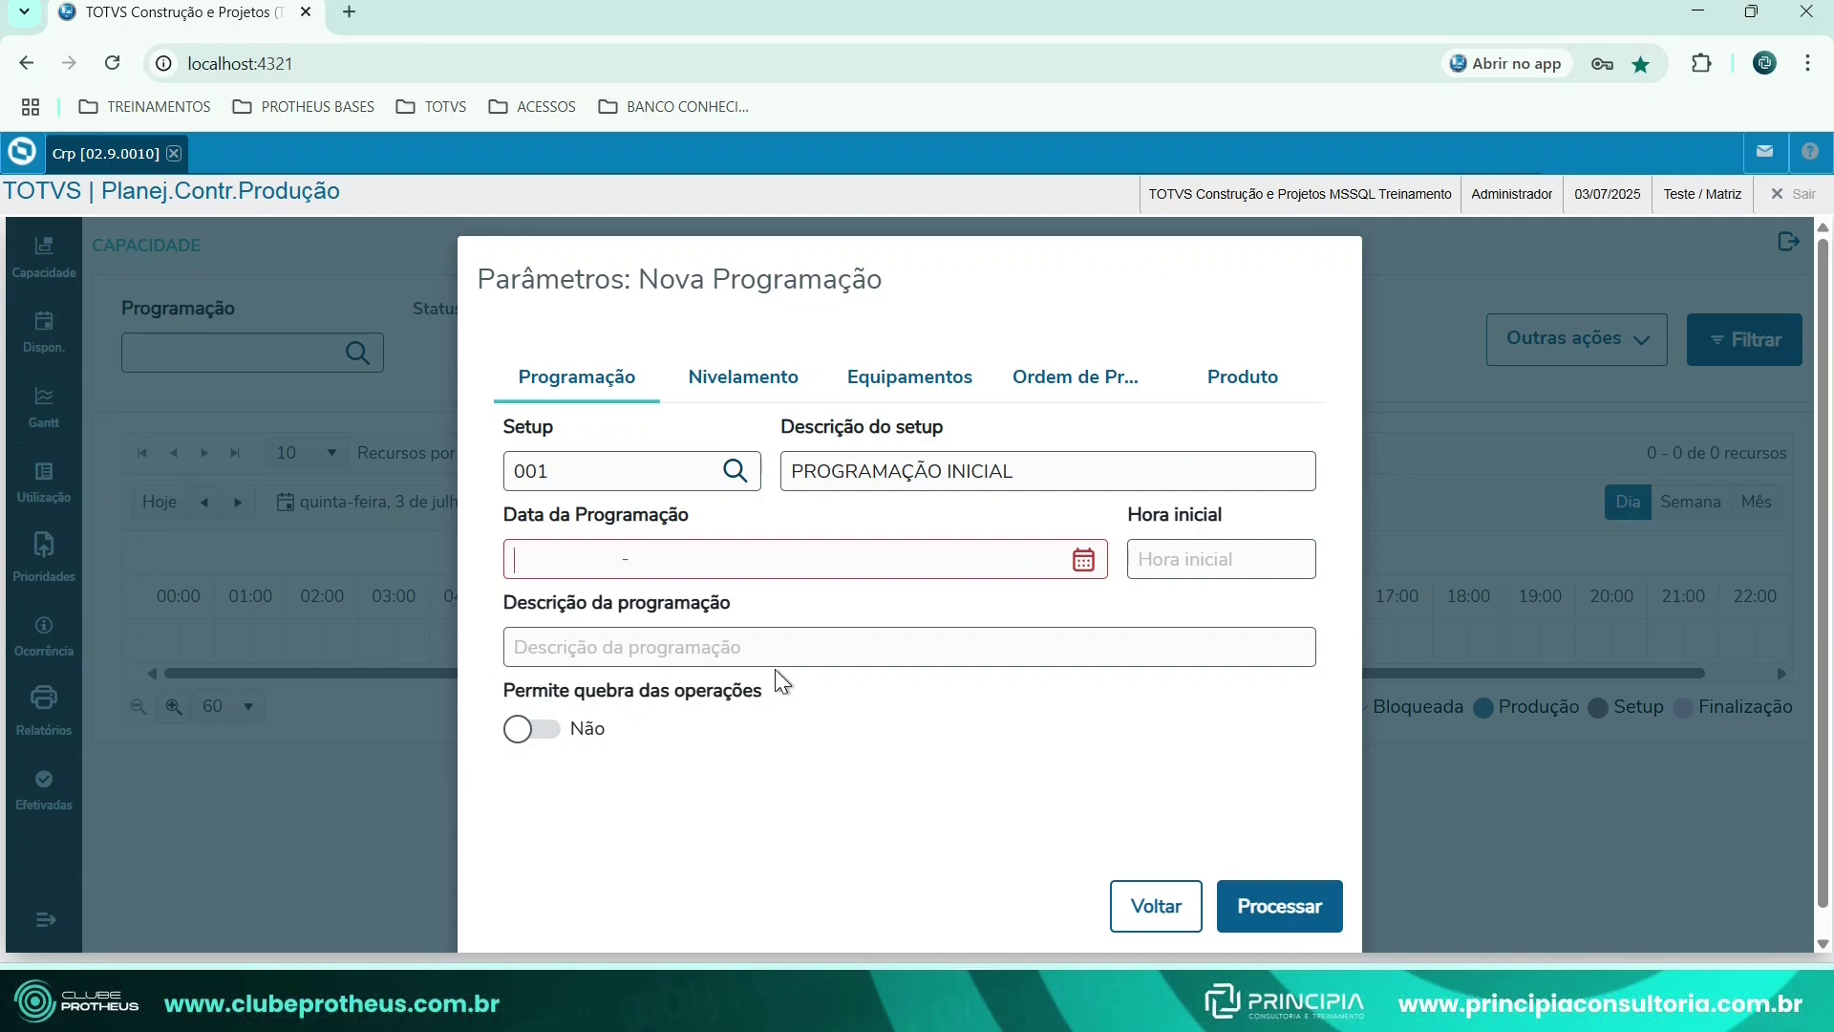
Set the programming dates to 03/07/2025 - 31/07/2025 and the initial hour to 08:00.
text(03/07/2025 - 31/07/2025)
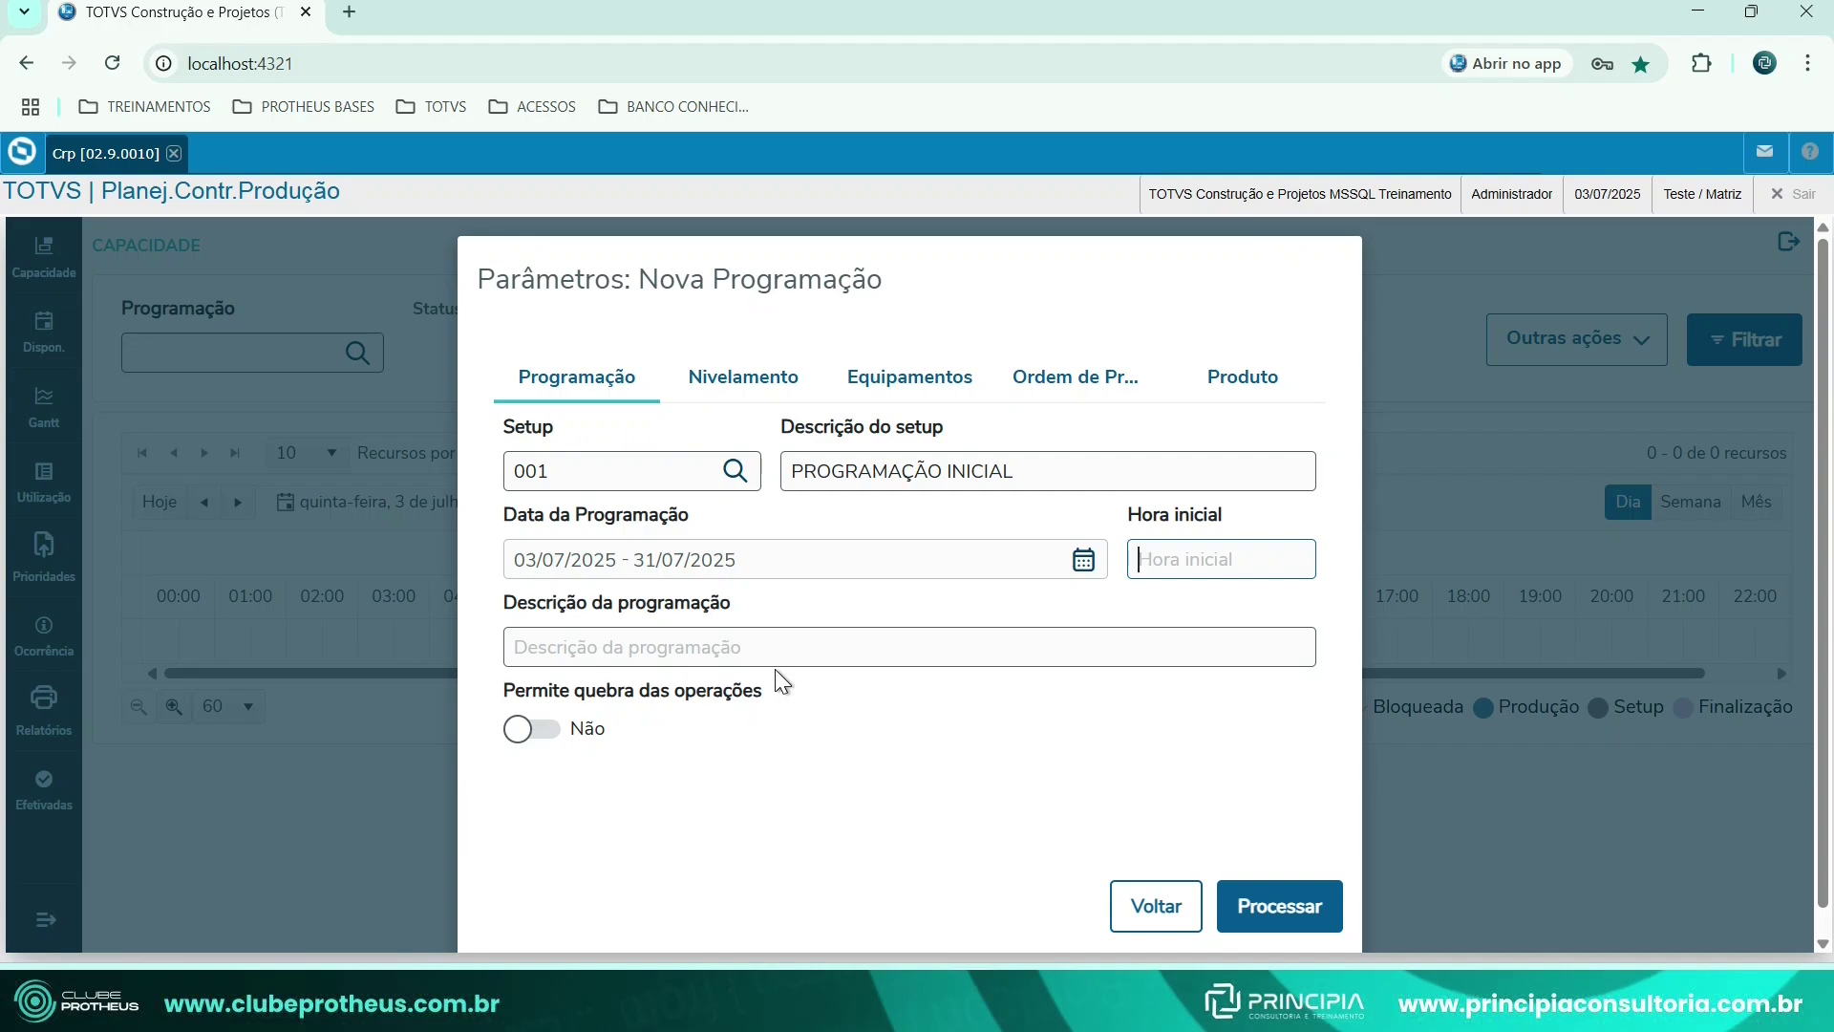
text(0802)
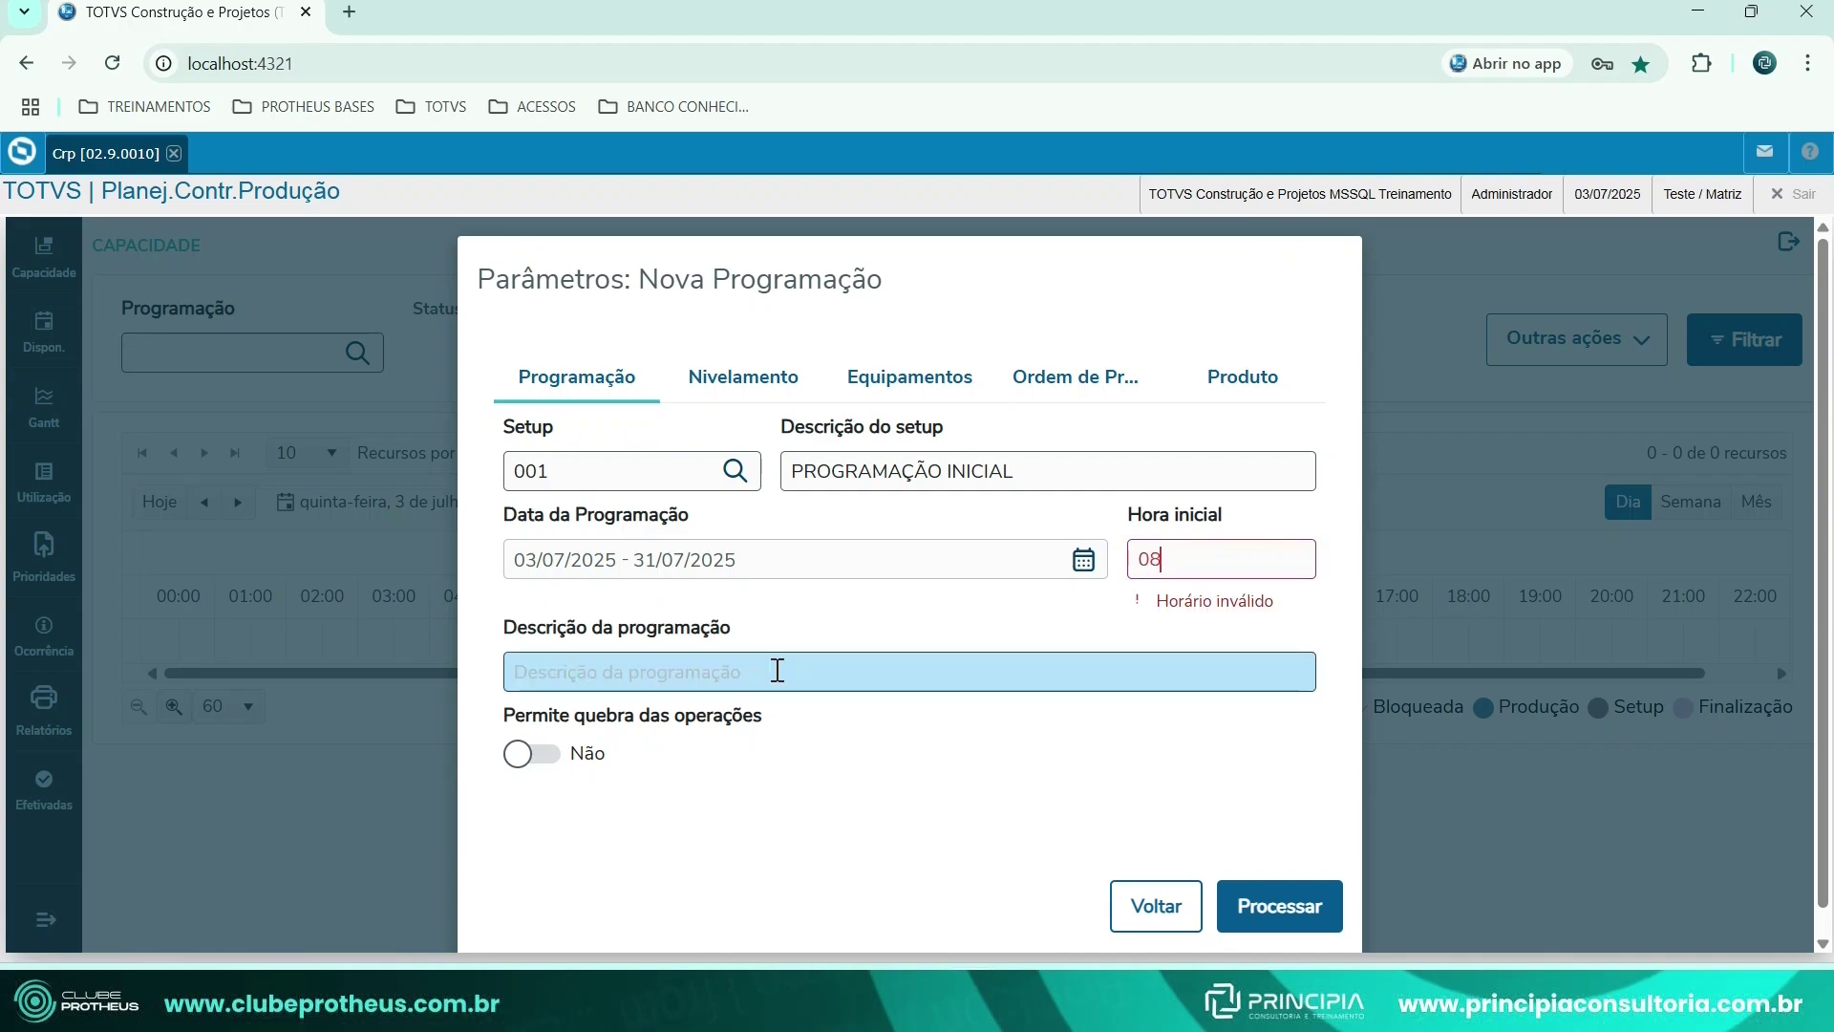
key(BackSpace)
text(00)
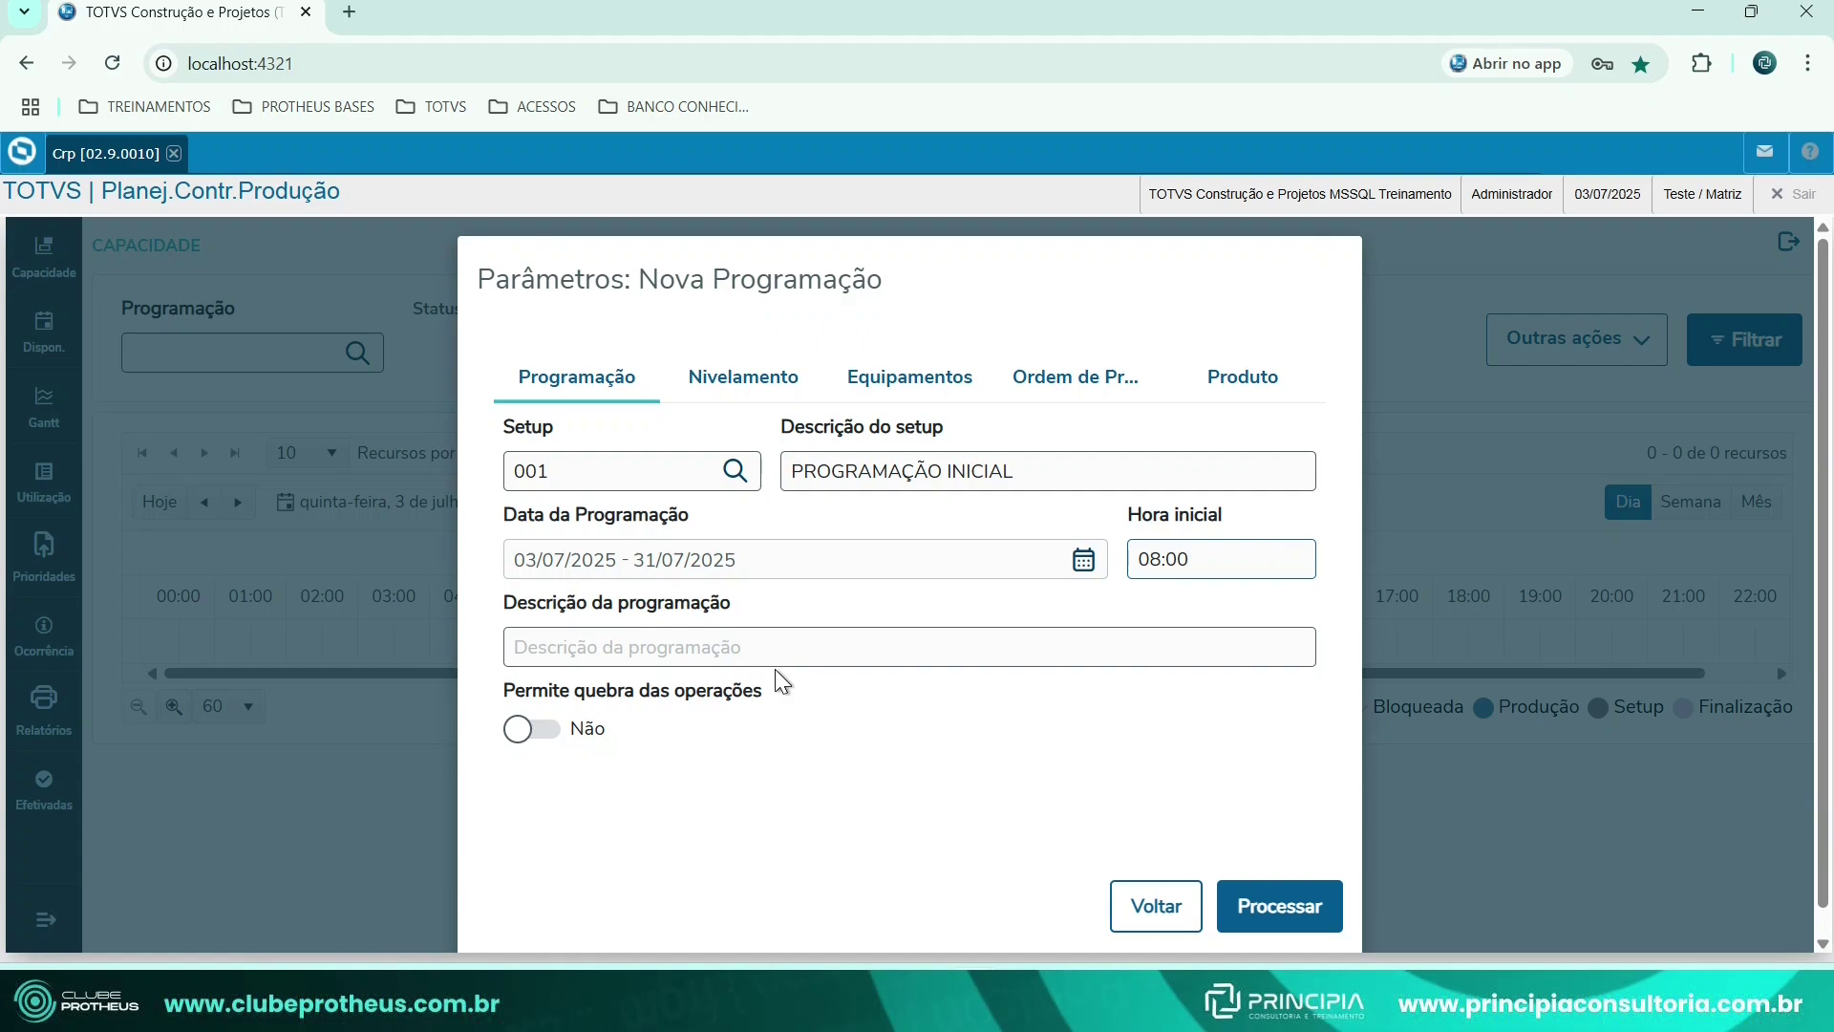
Set the programming description to SEMANA 010725 and keep Permite quebra das operações set to Não.
click(509, 646)
key(Down)
key(Tab)
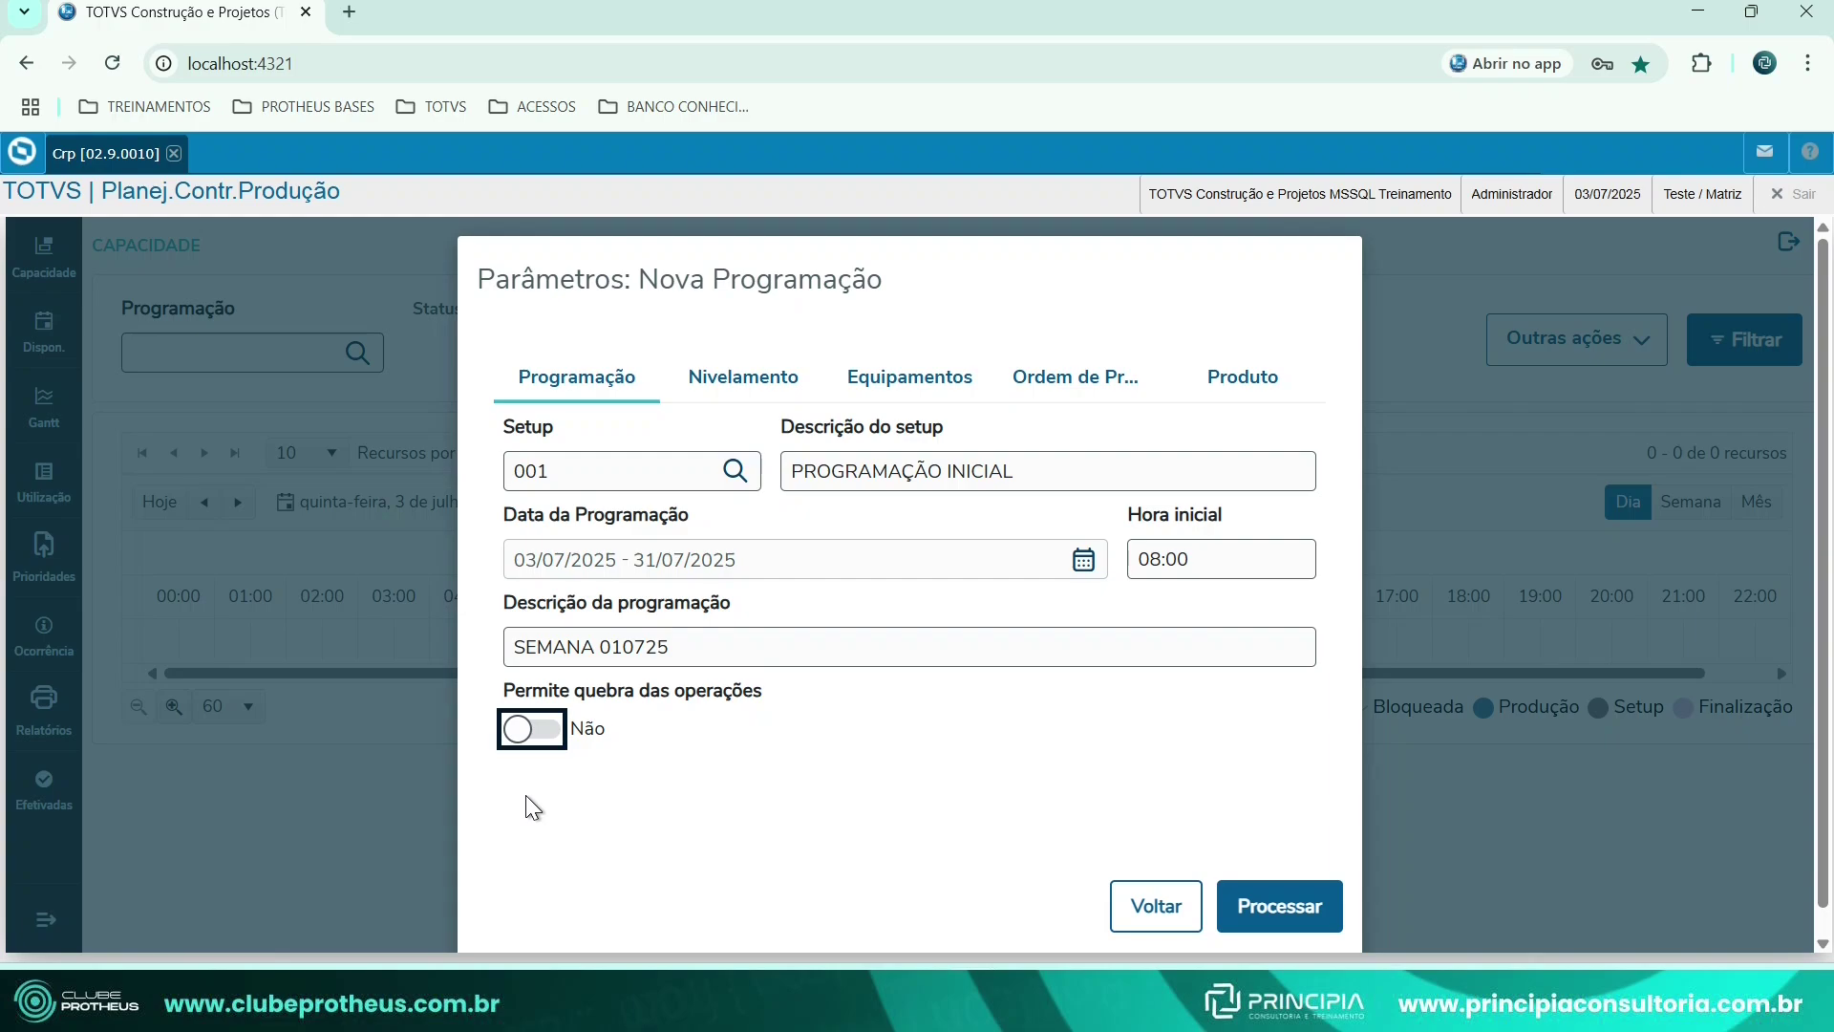
click(546, 731)
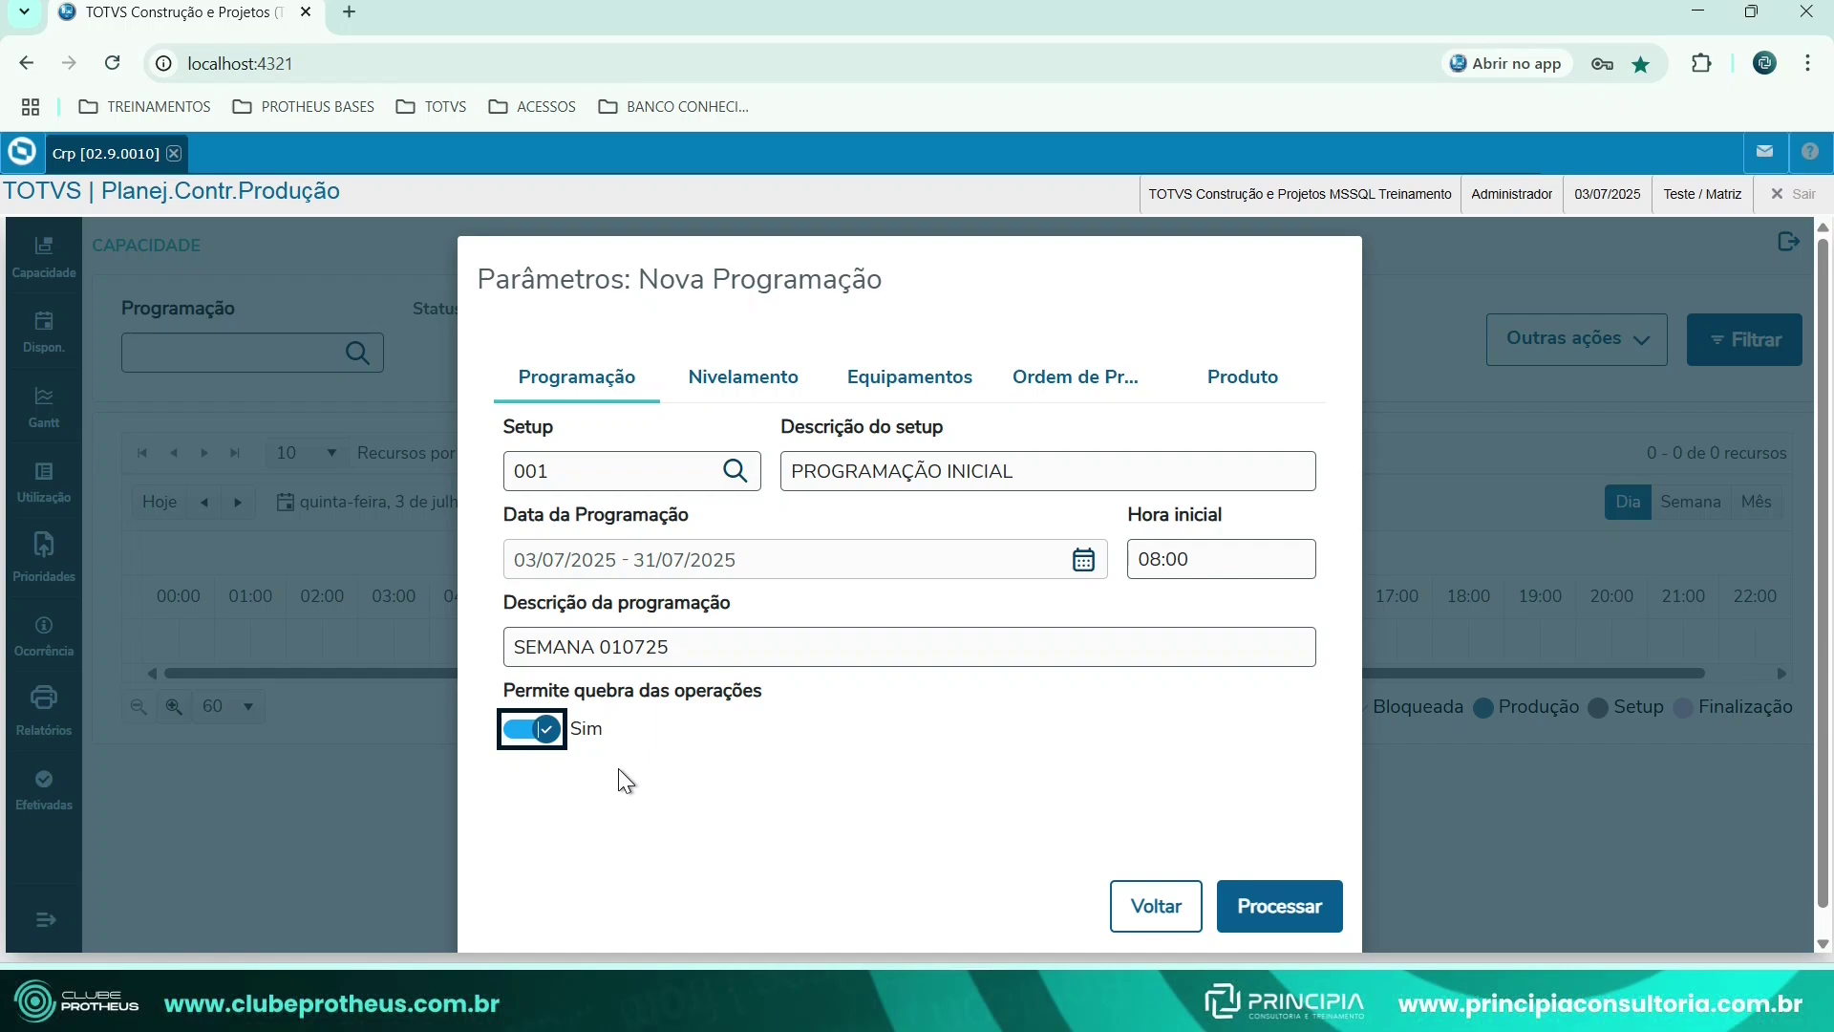
click(504, 741)
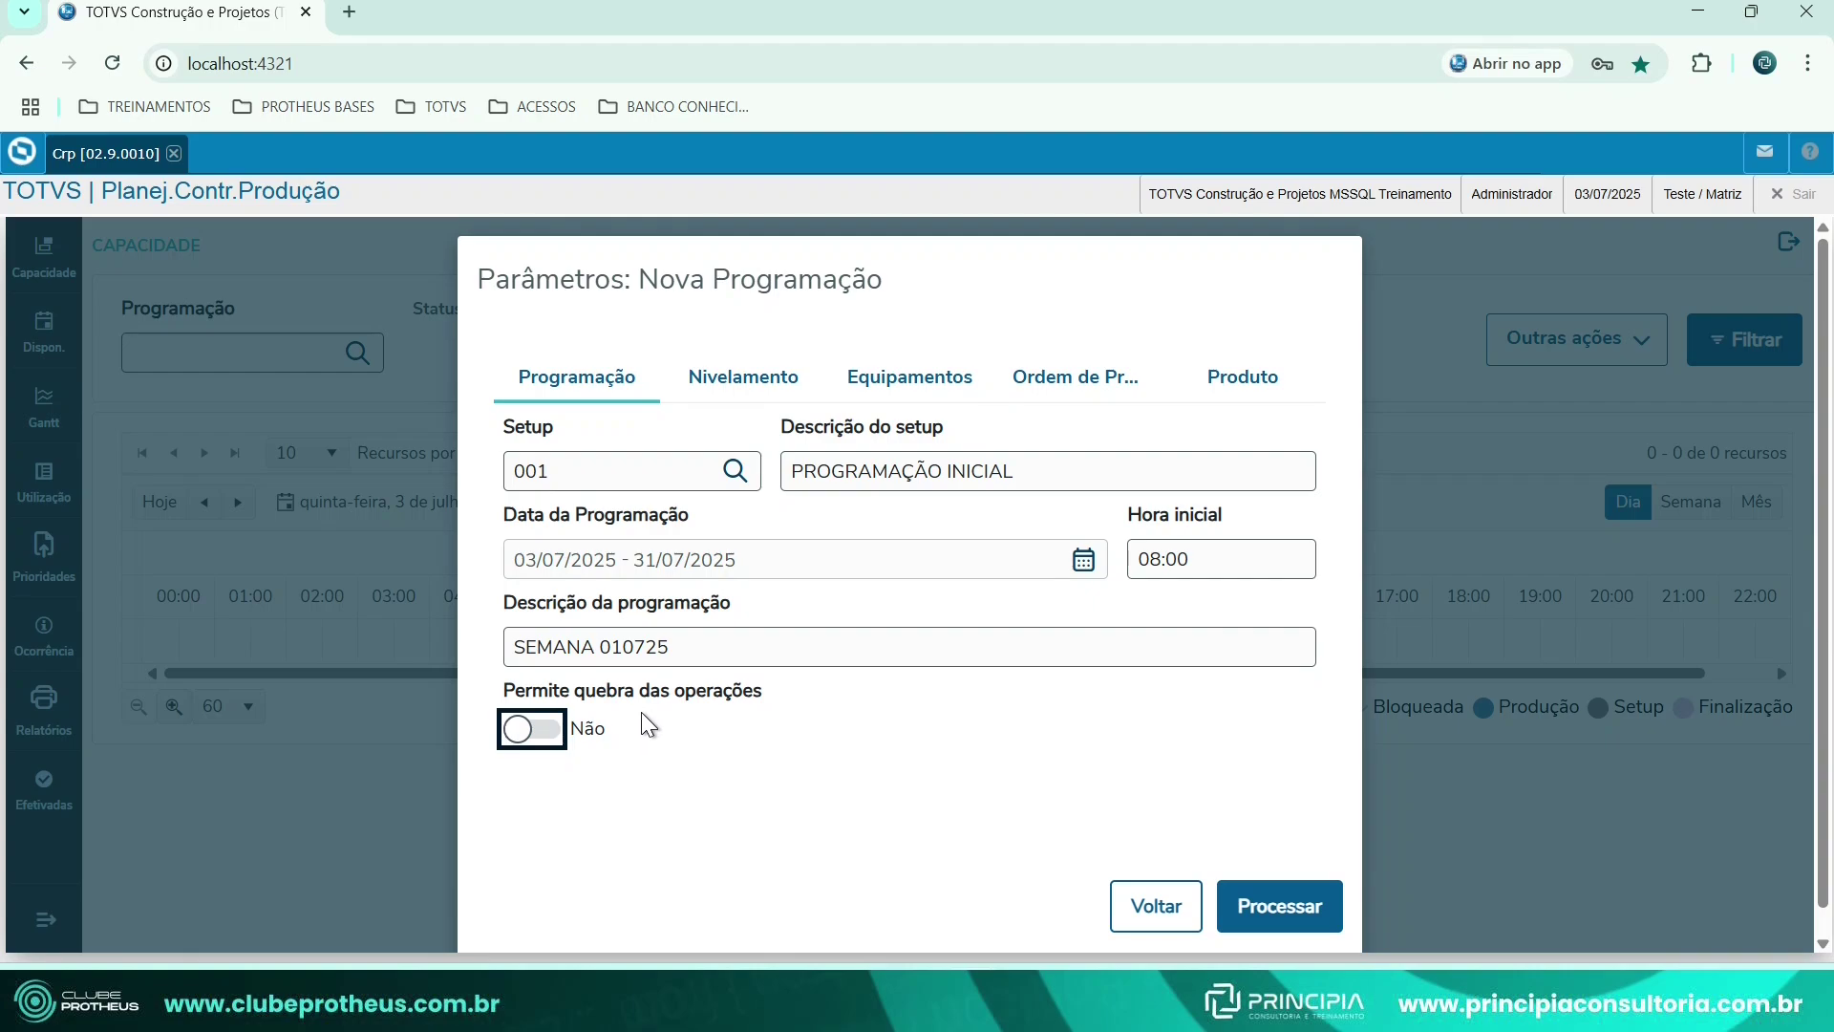
Display the Nivelamento parameters, and compare the planned start and delivery dates of the selected PA0015 production order.
click(754, 385)
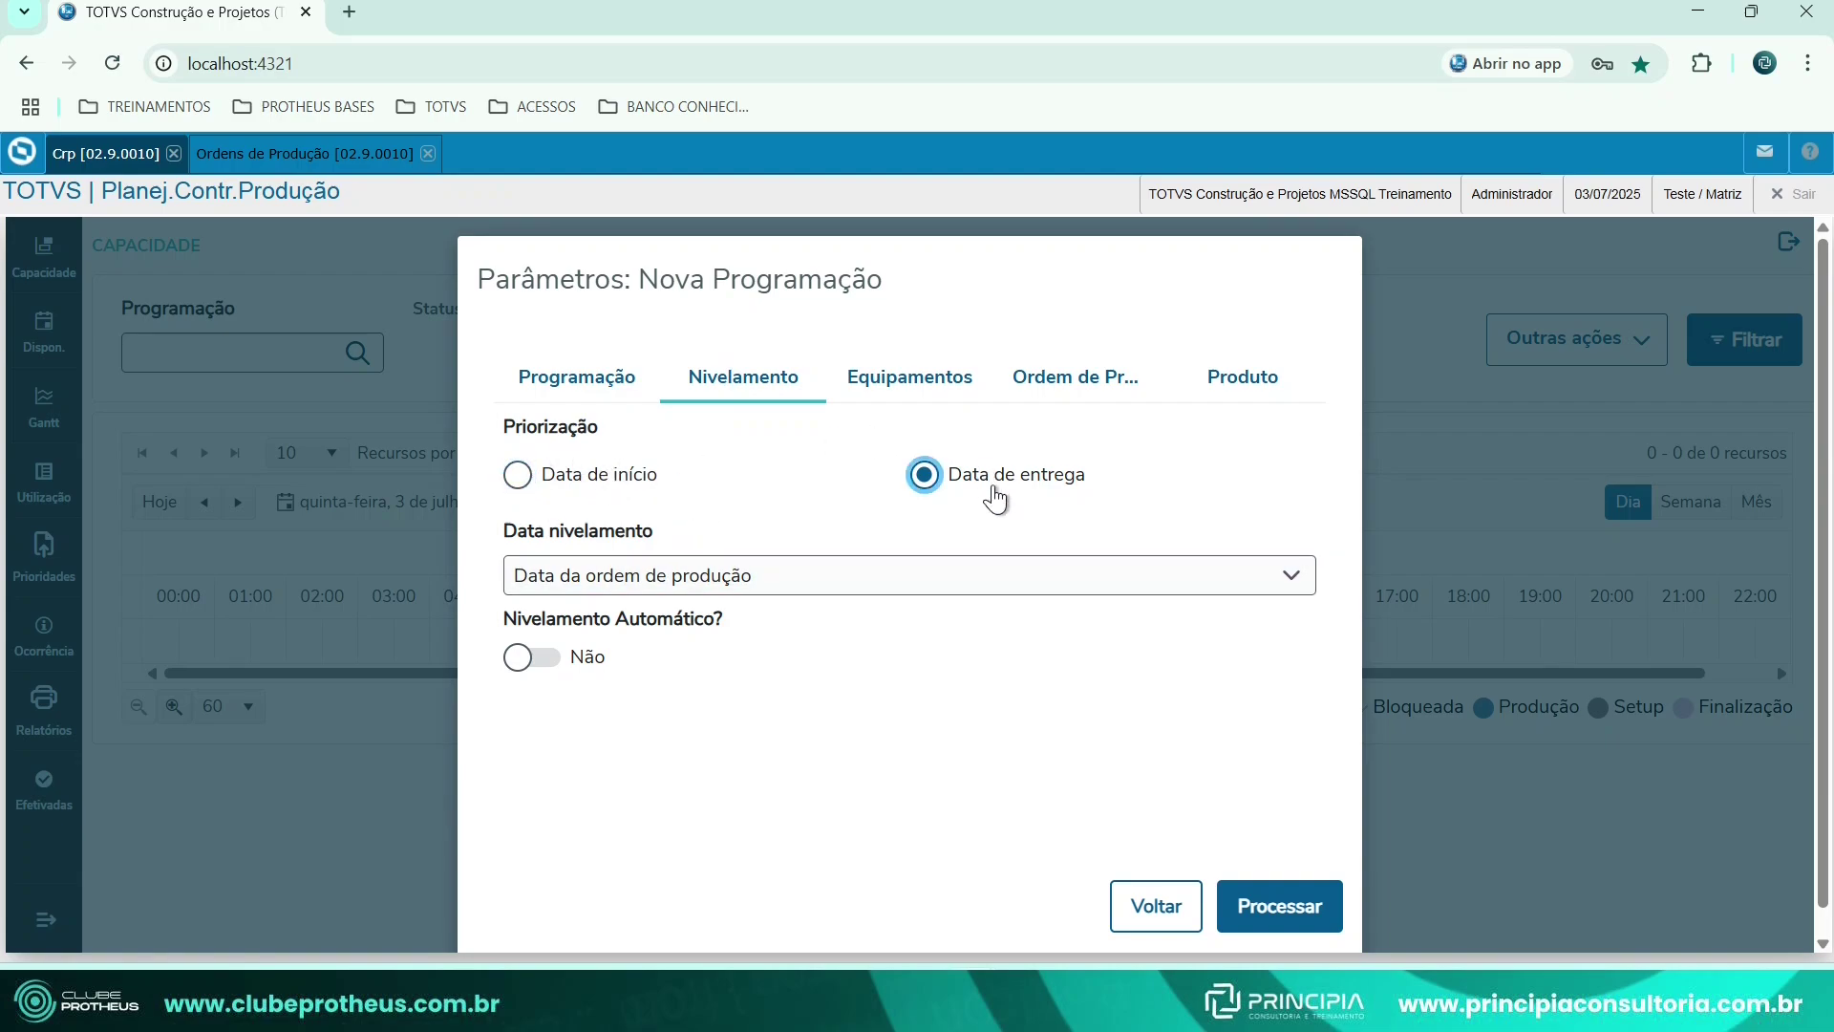
click(264, 155)
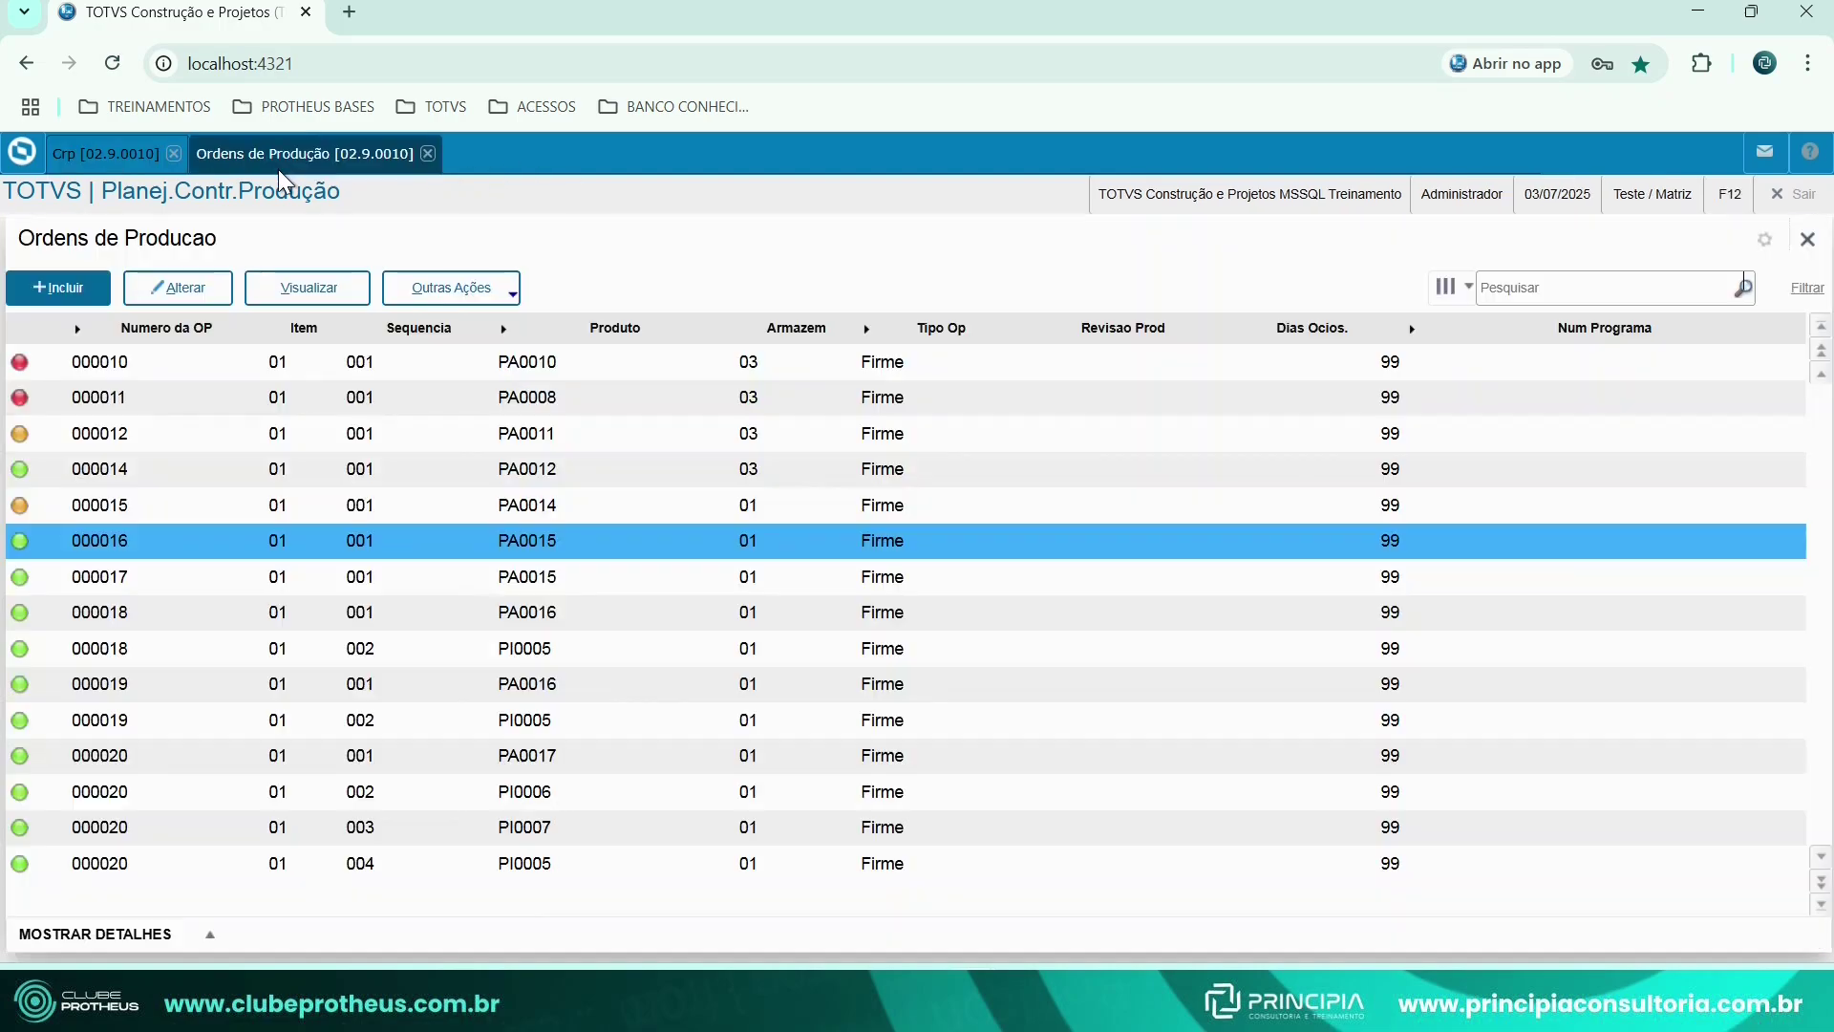
click(308, 287)
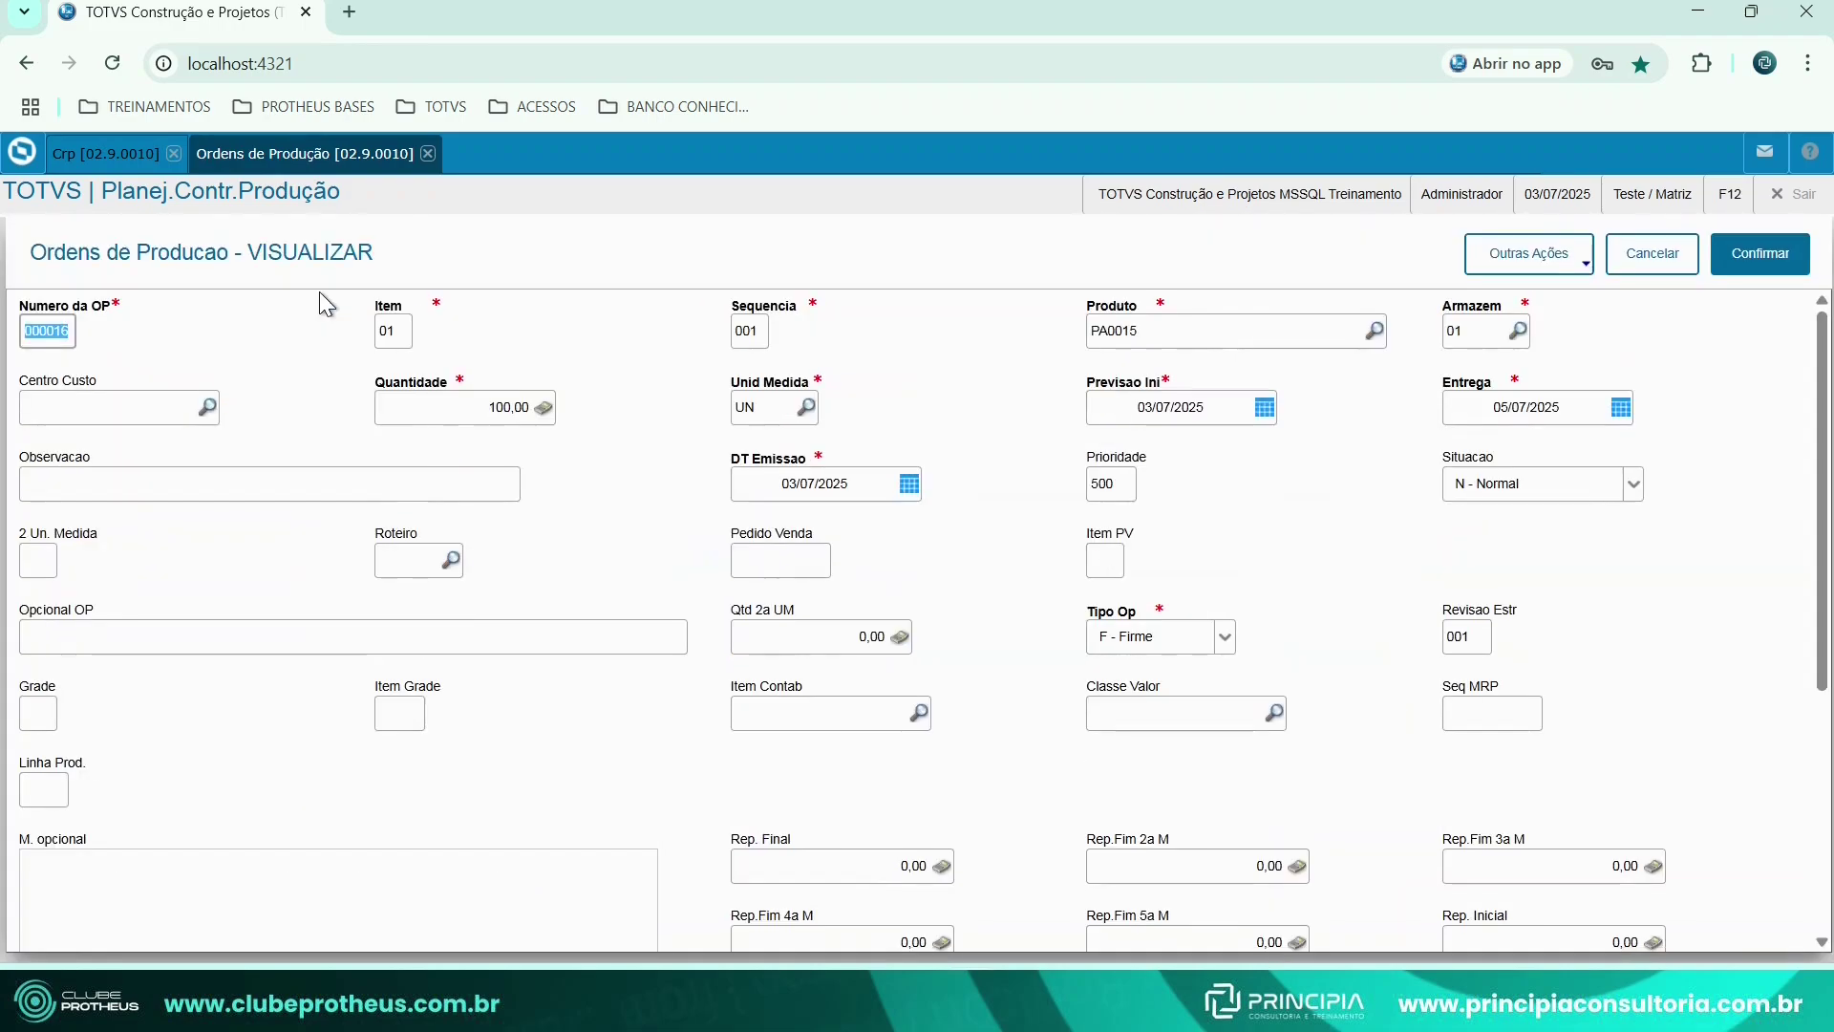
click(1149, 403)
click(1449, 420)
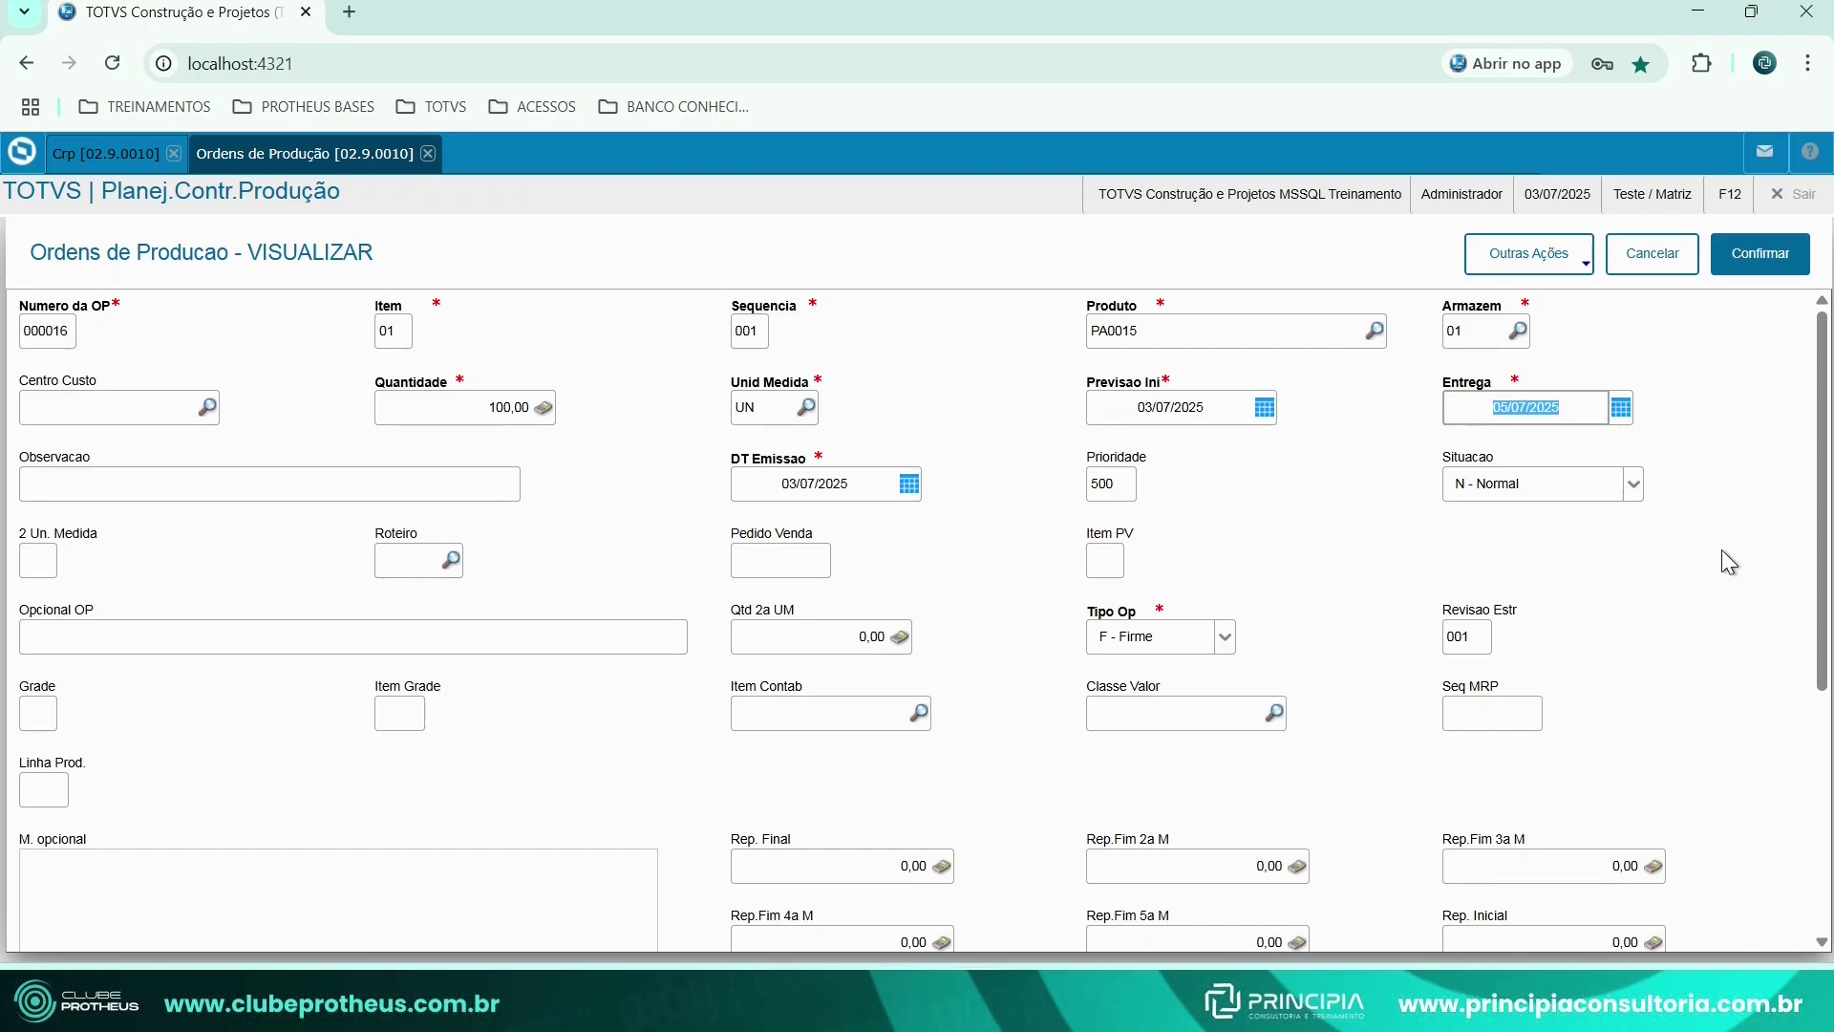
click(1562, 409)
click(1146, 406)
click(1175, 405)
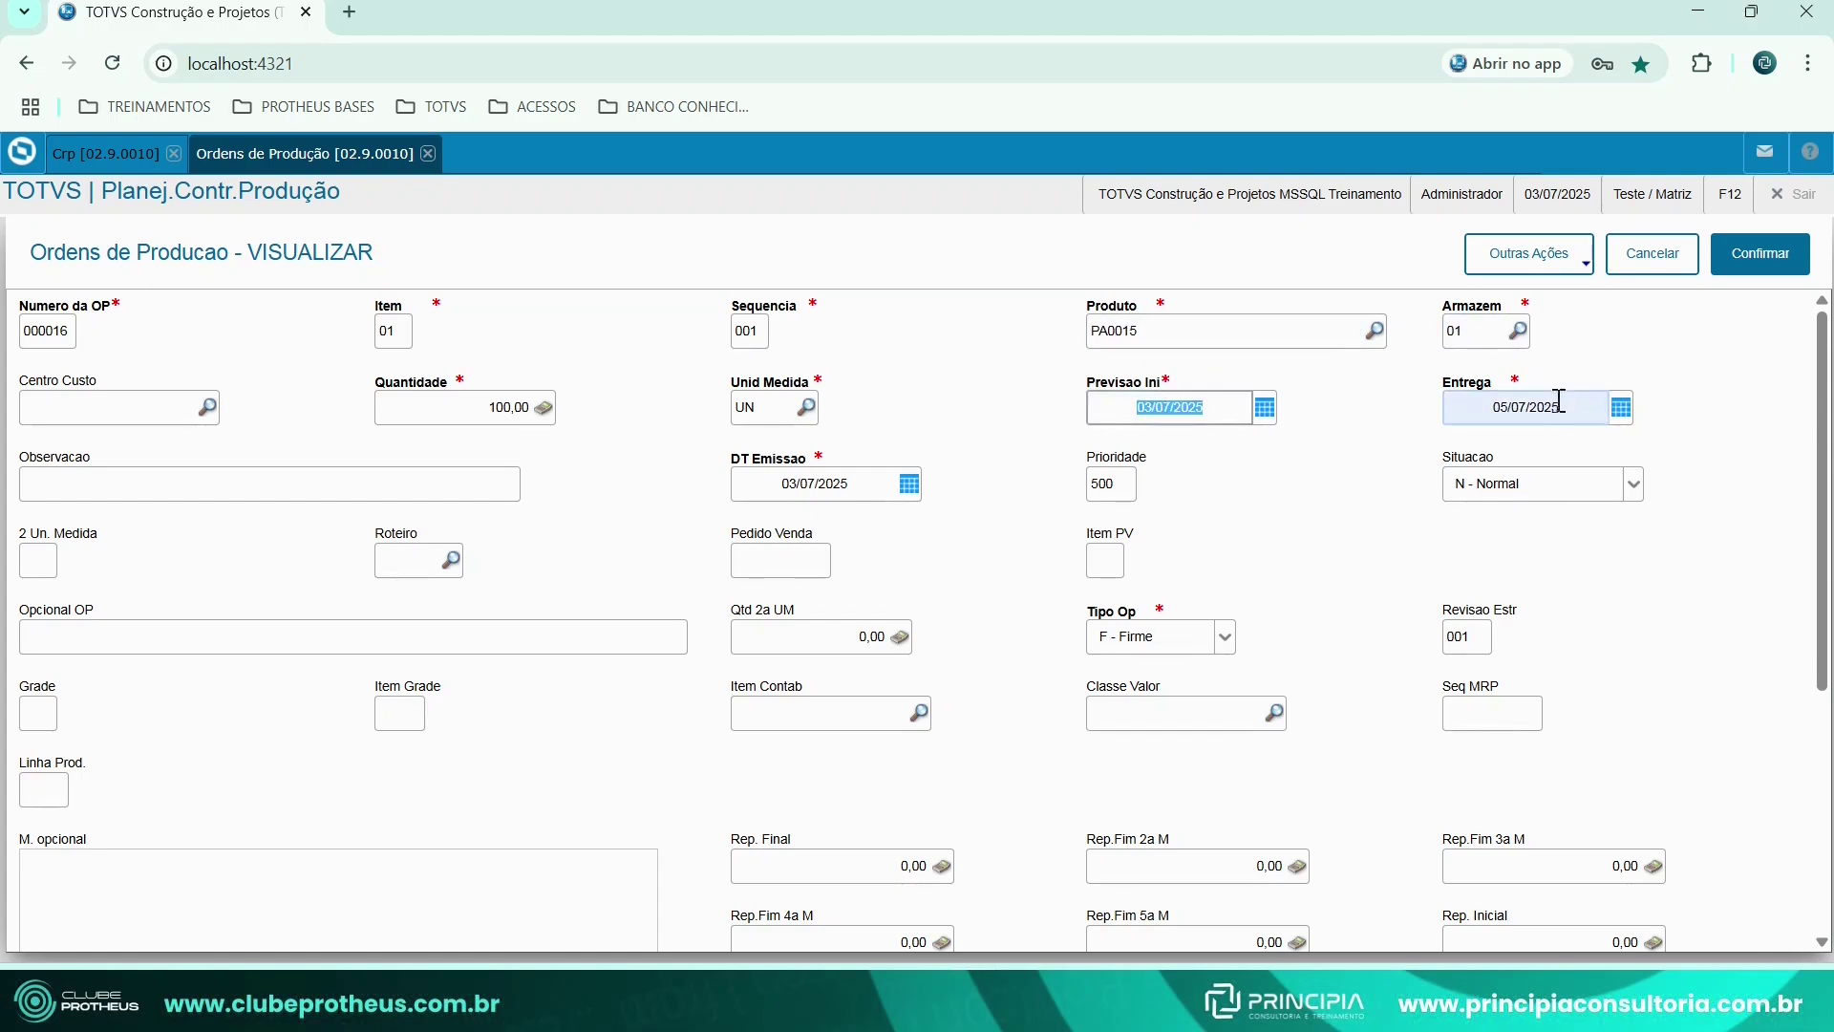
click(1208, 408)
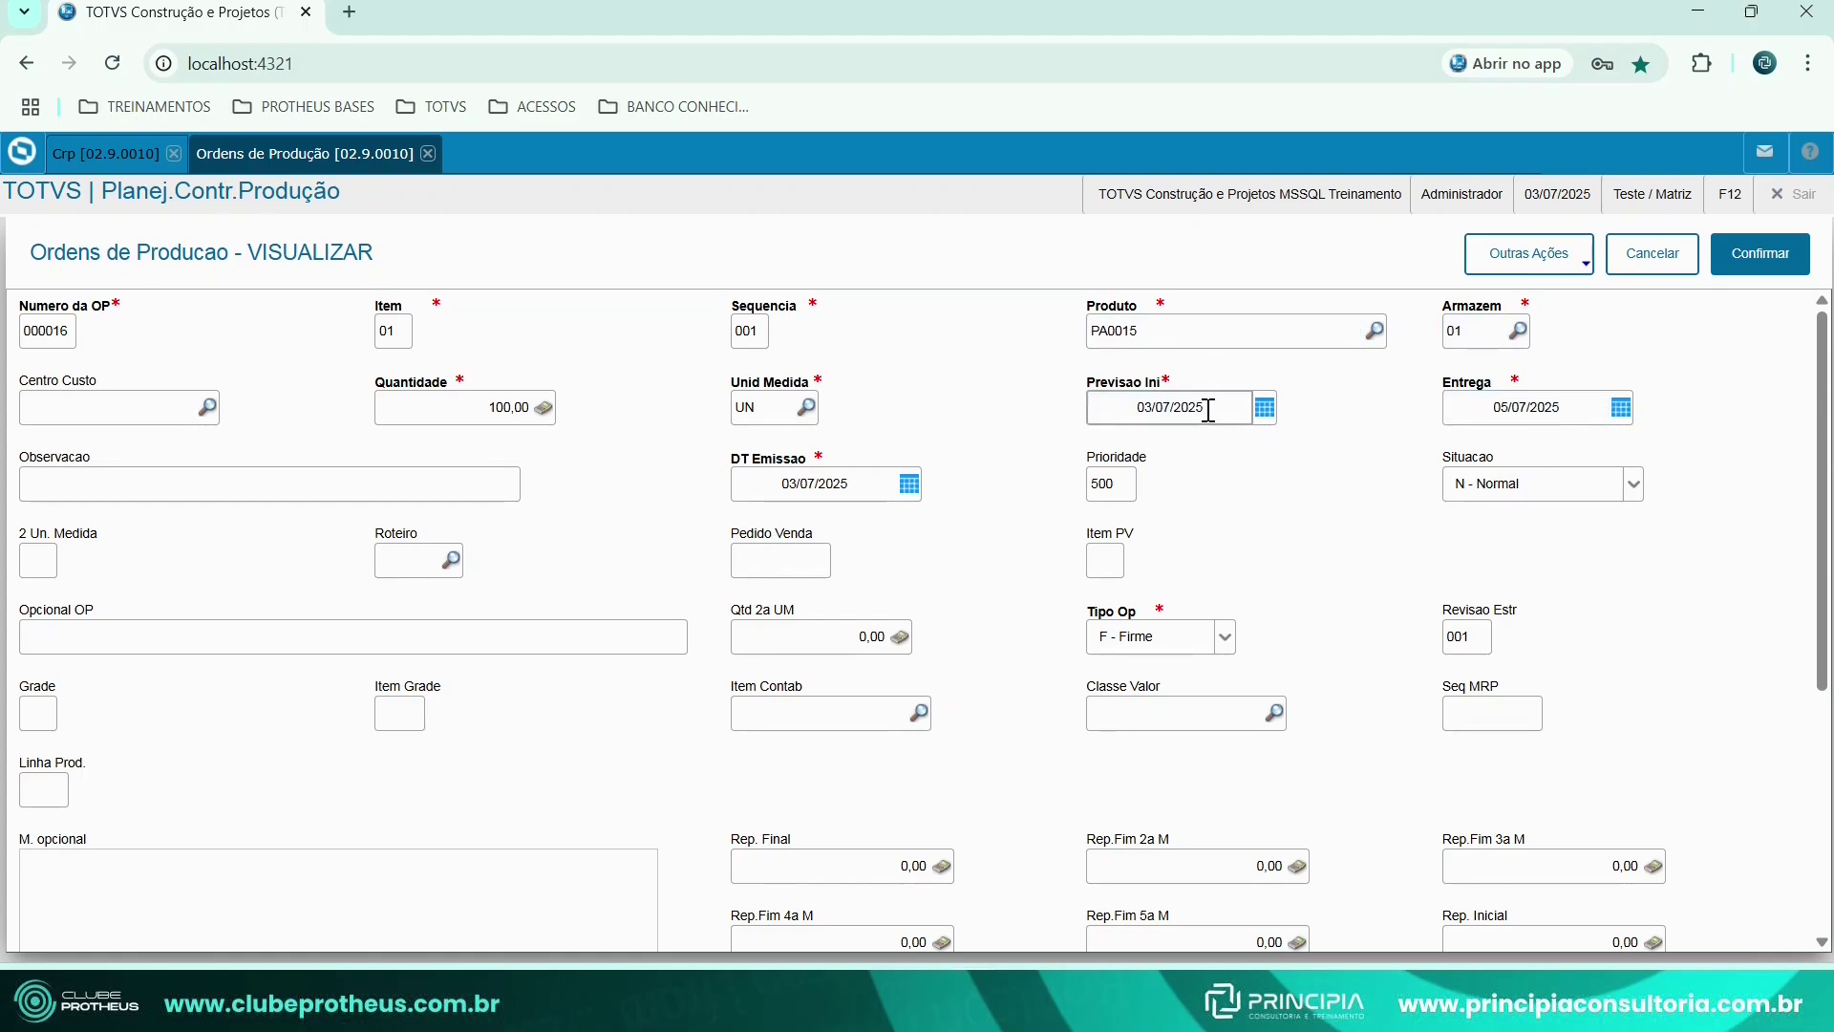
click(1574, 405)
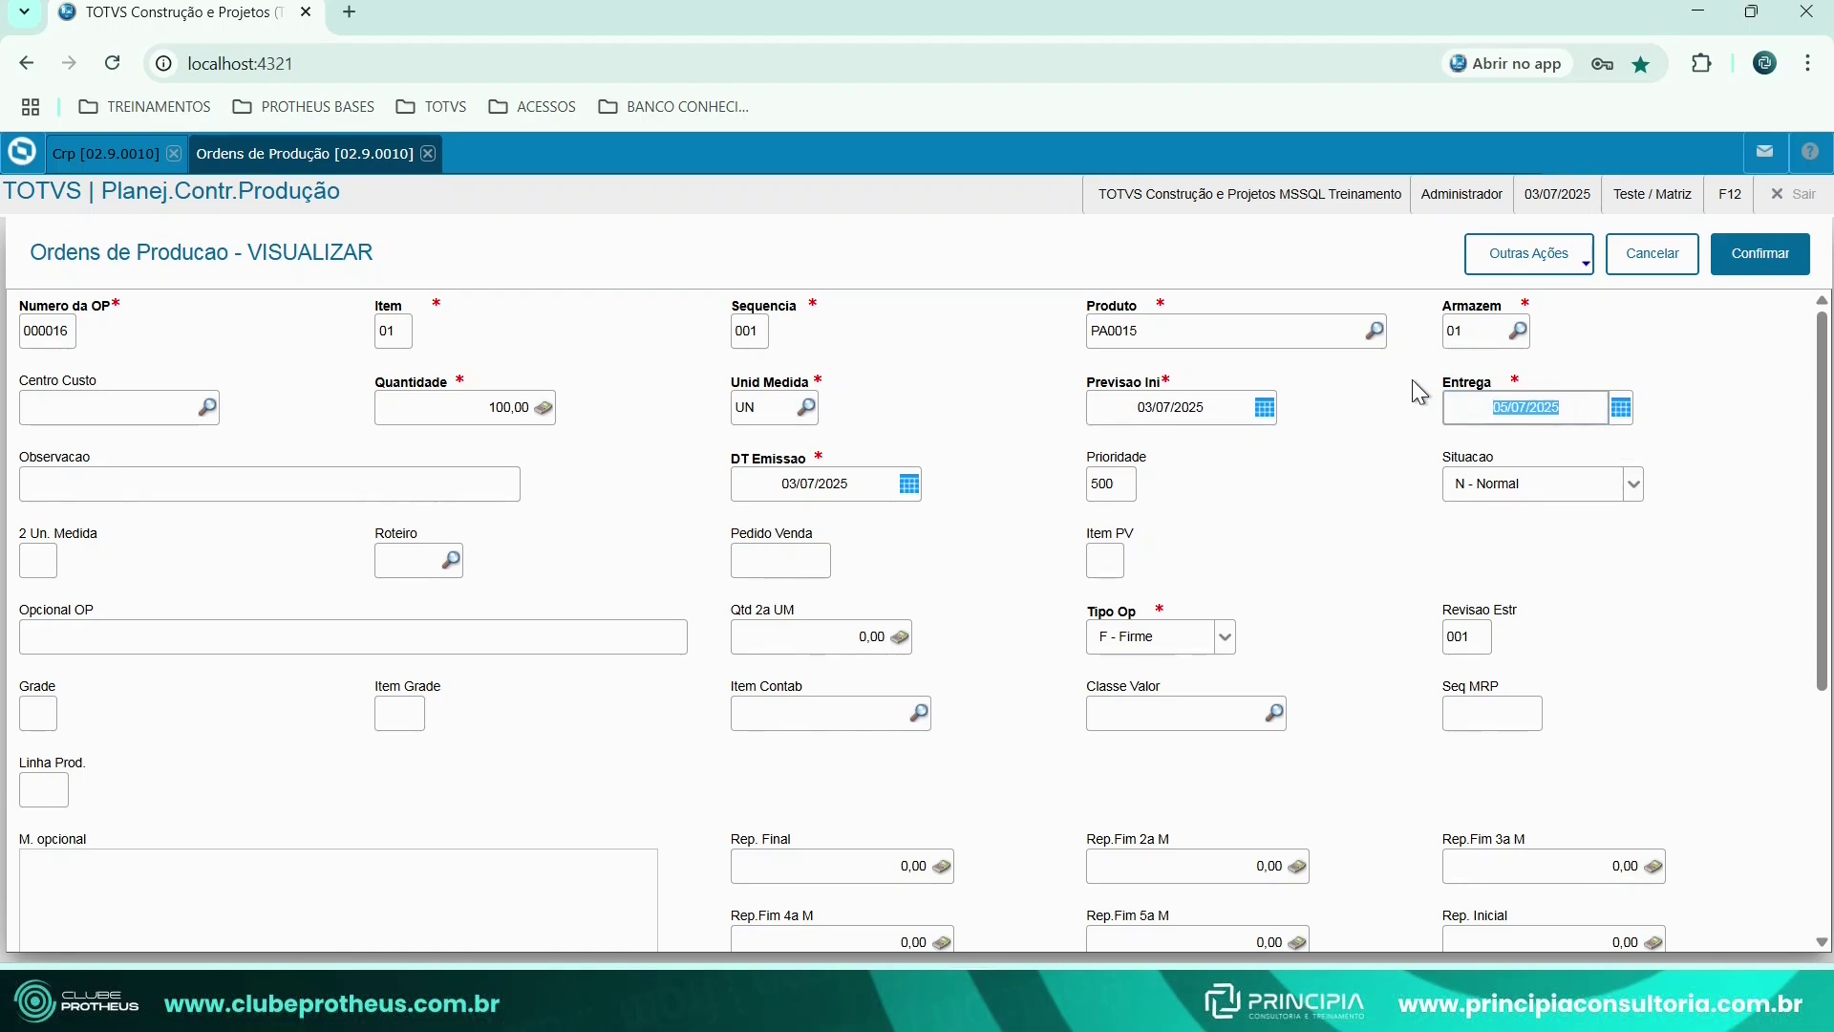
click(1185, 407)
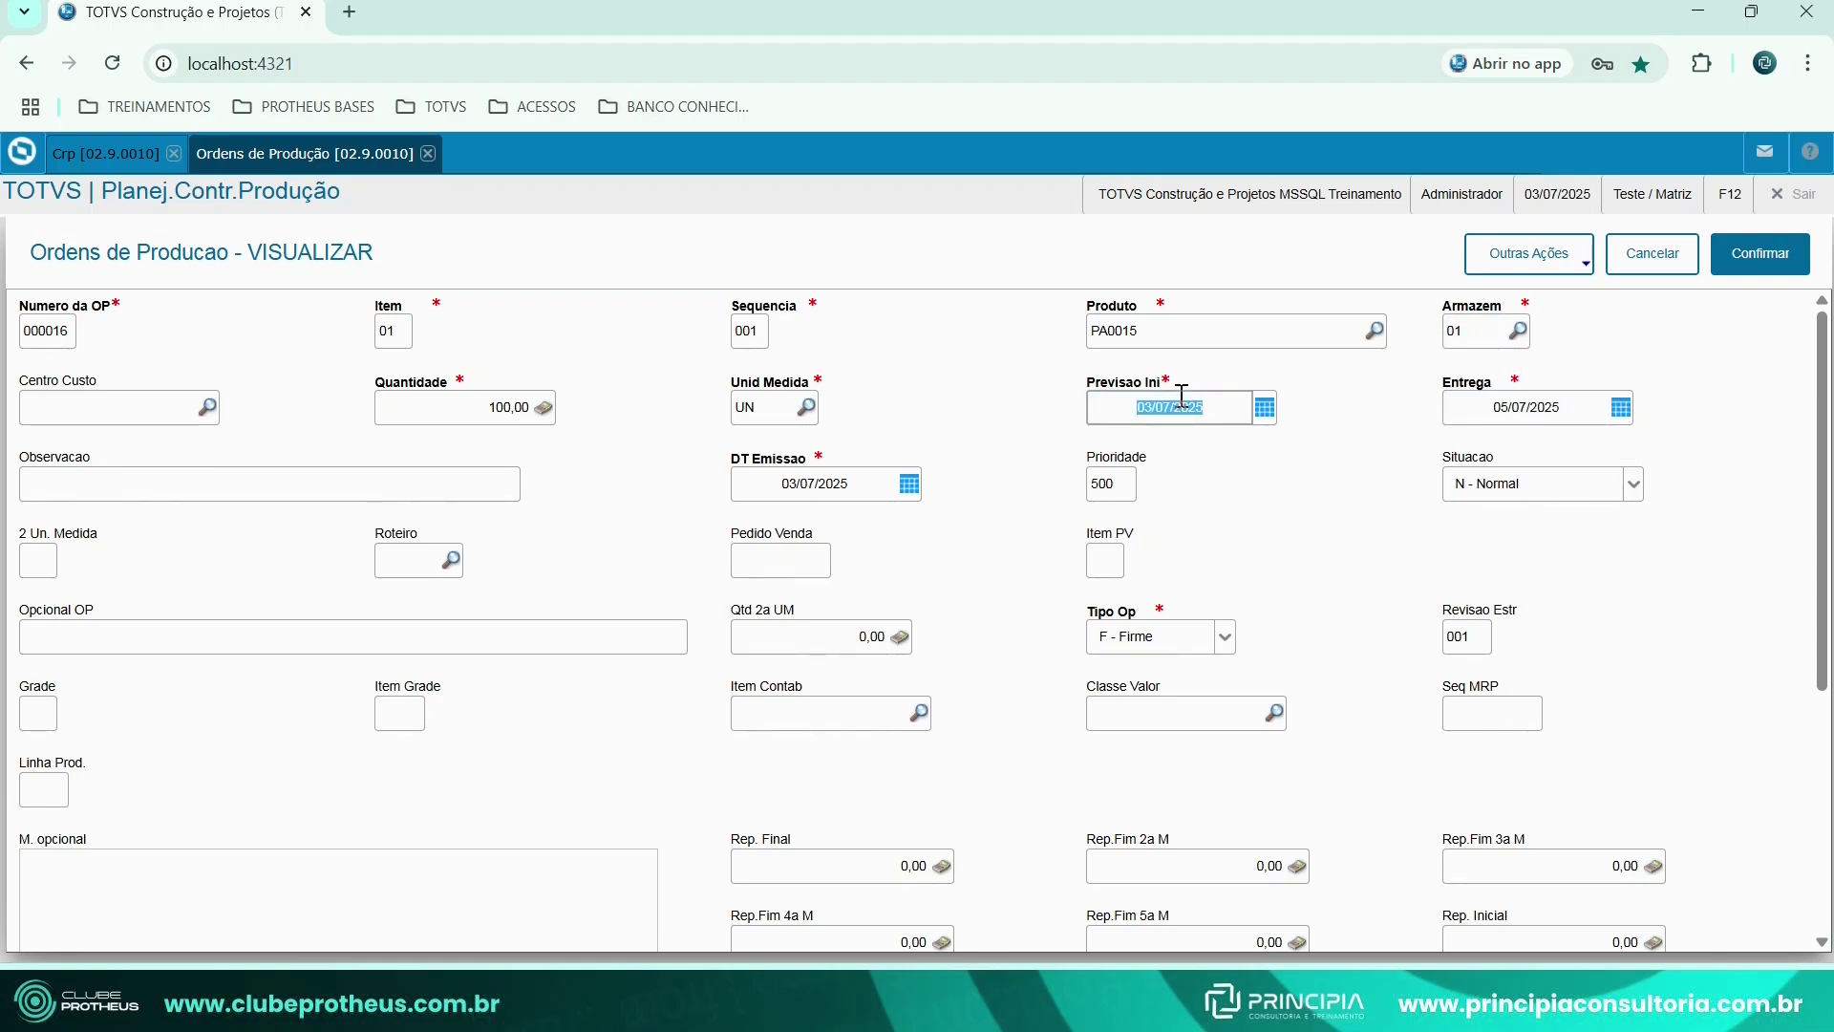
In the CRP leveling parameters, set Priorização to Data de início and Data nivelamento to Data da programação.
click(107, 152)
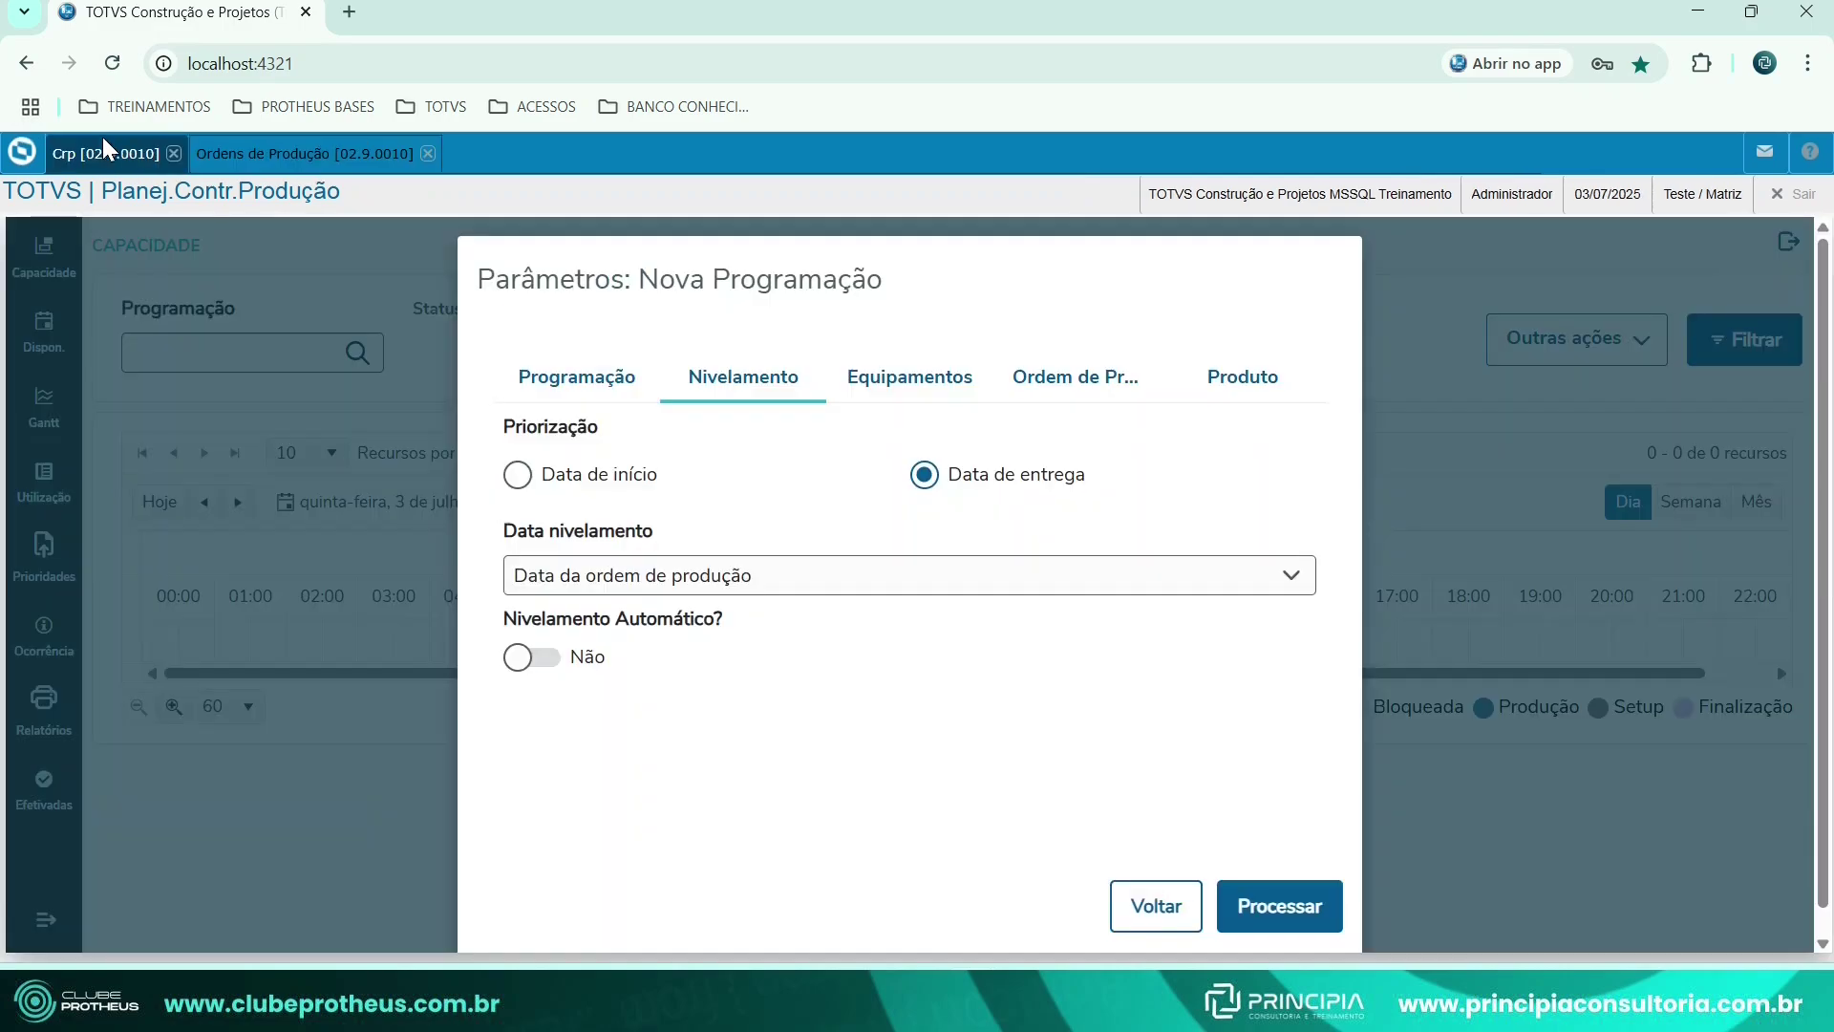
click(609, 475)
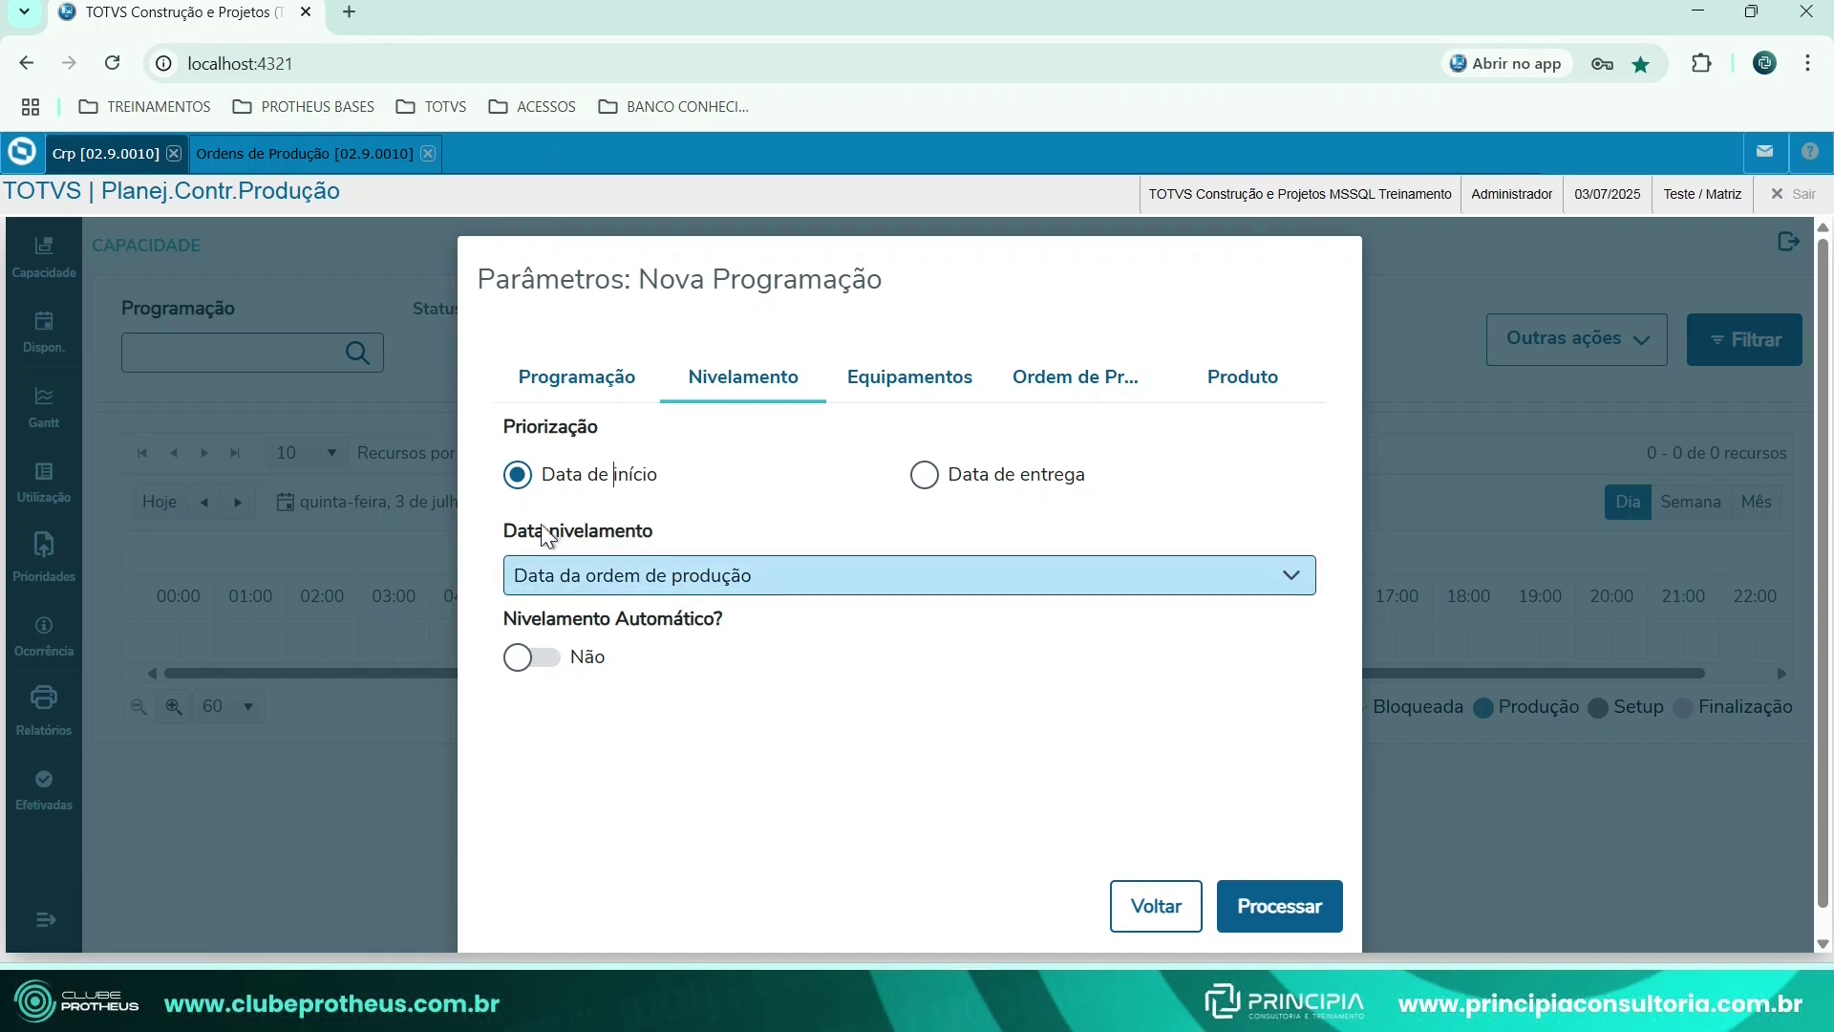
click(675, 585)
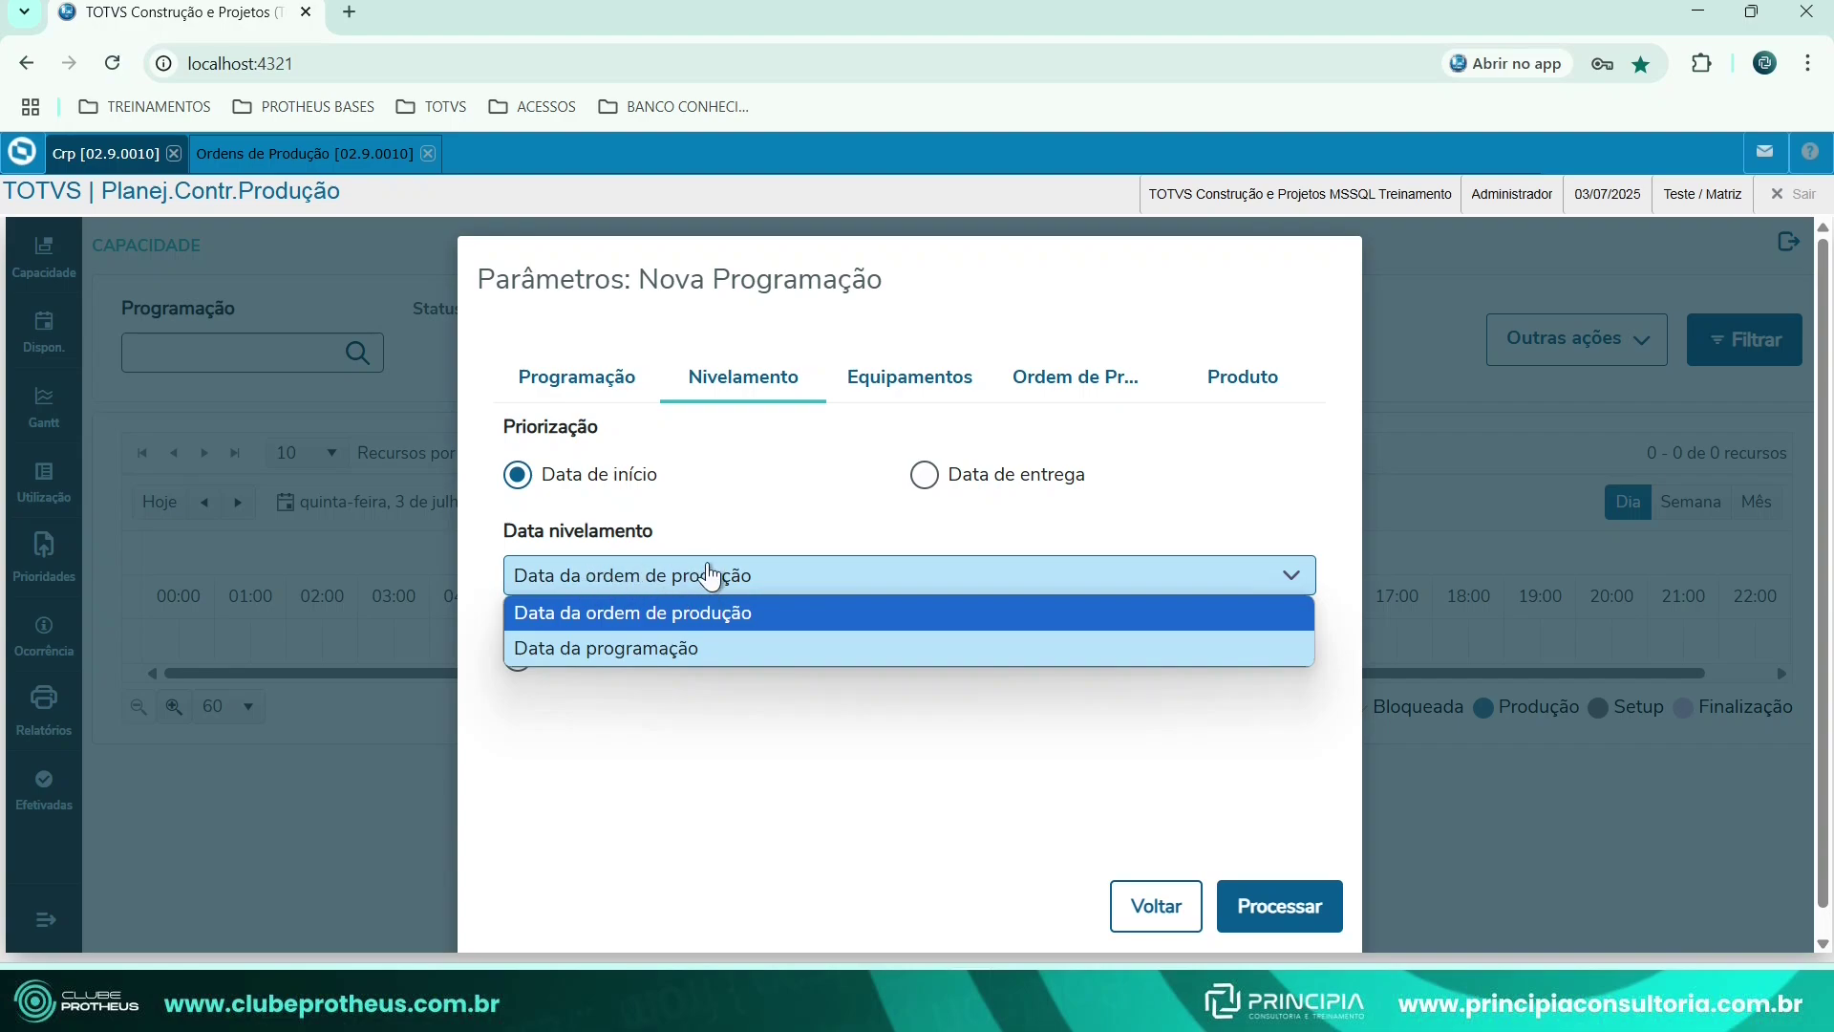
click(627, 647)
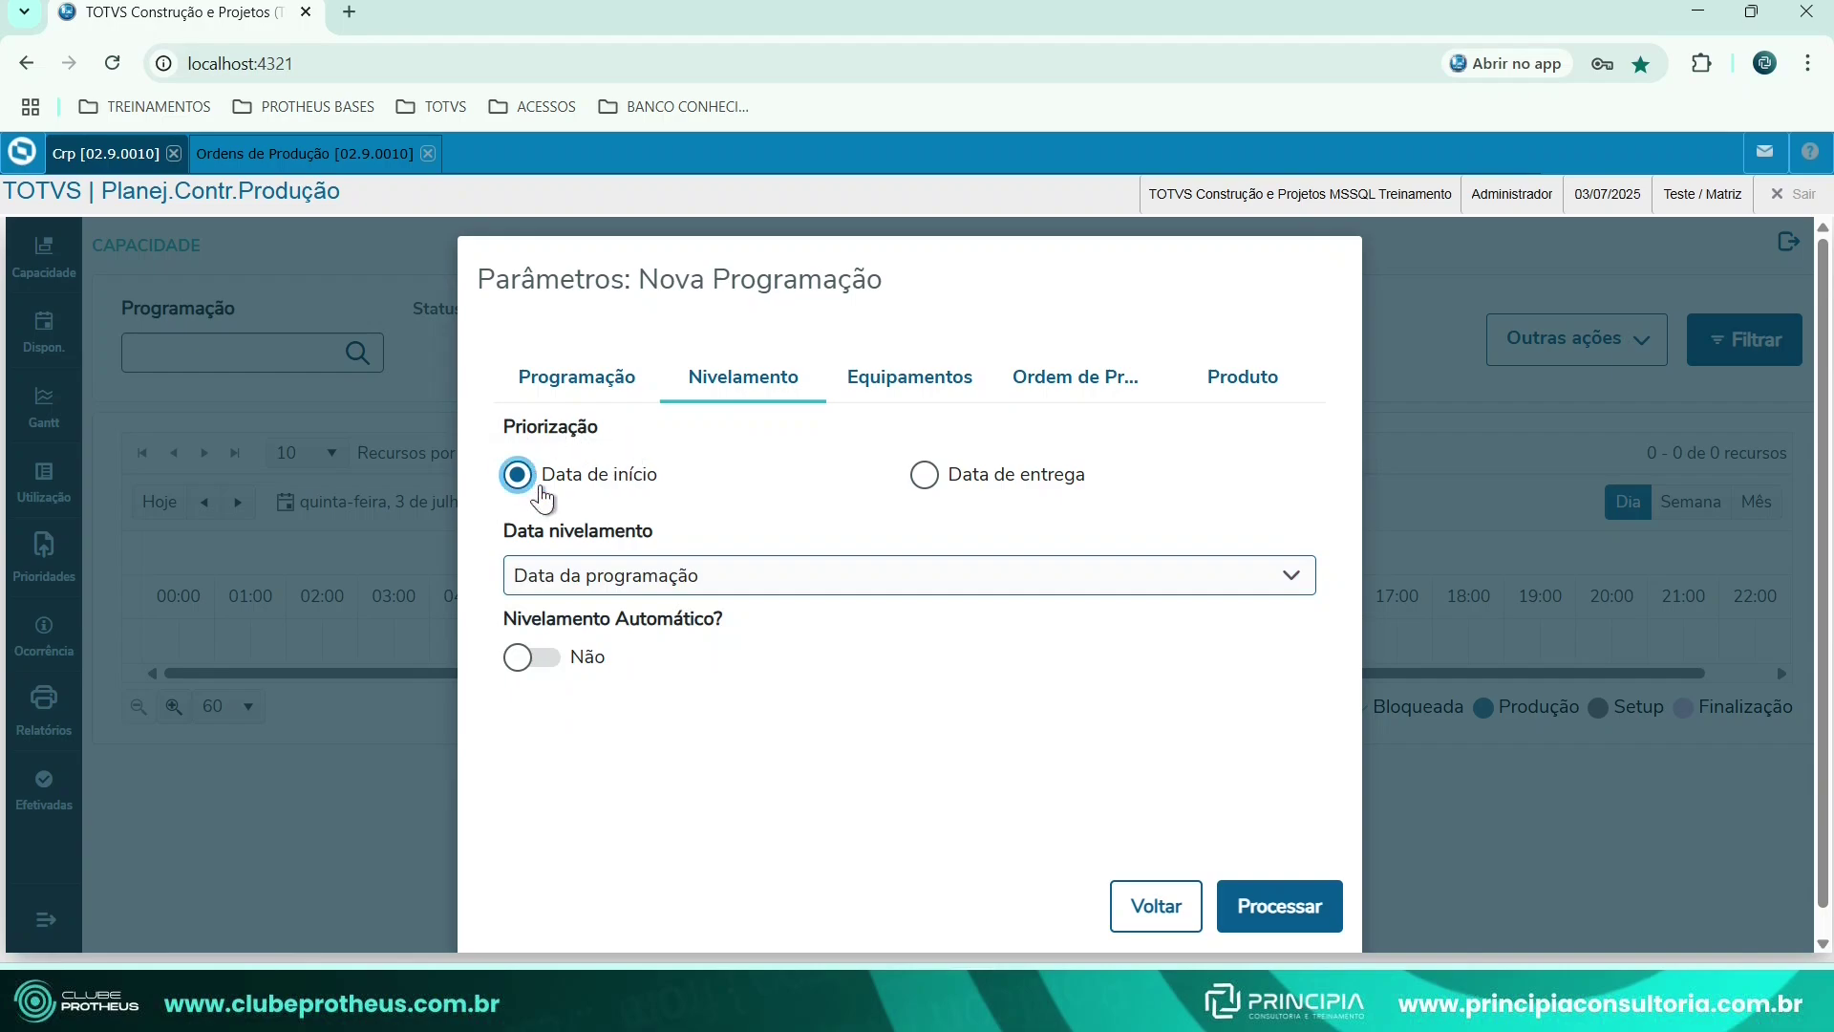
Return to the open PA0015 production order and recheck its Previsao Ini and Entrega dates.
click(280, 144)
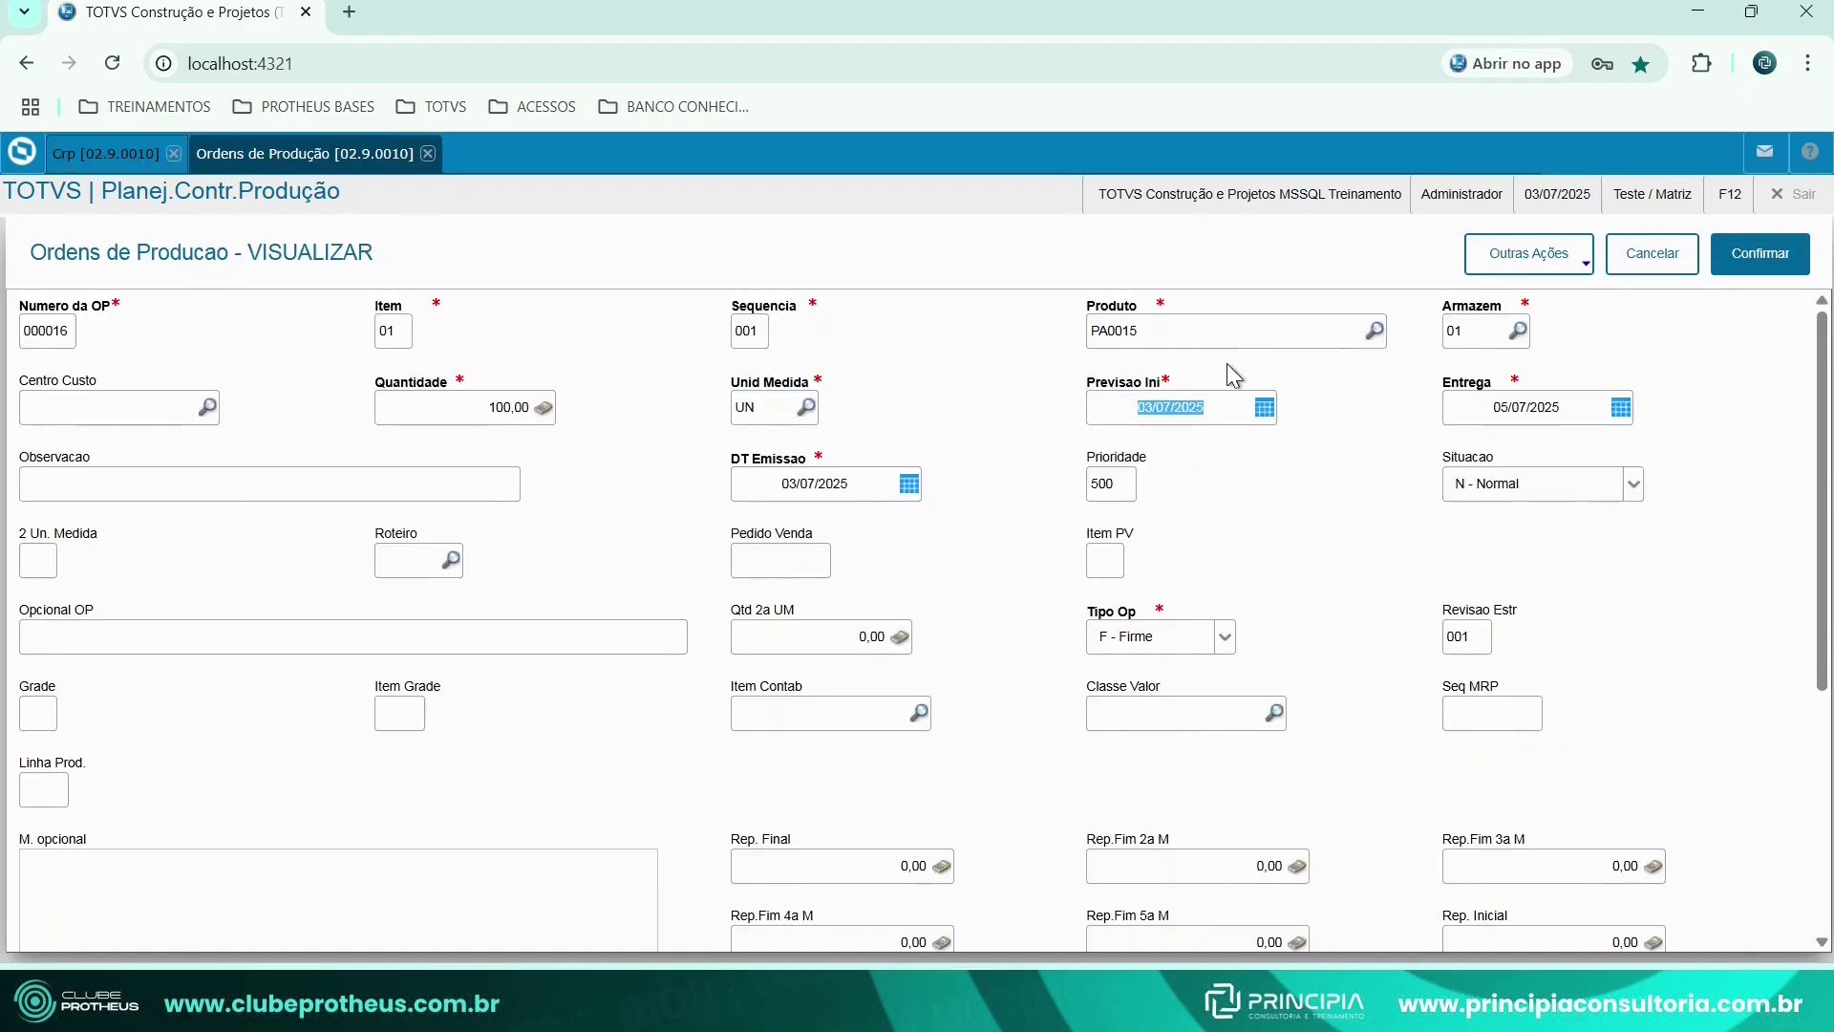
click(1180, 407)
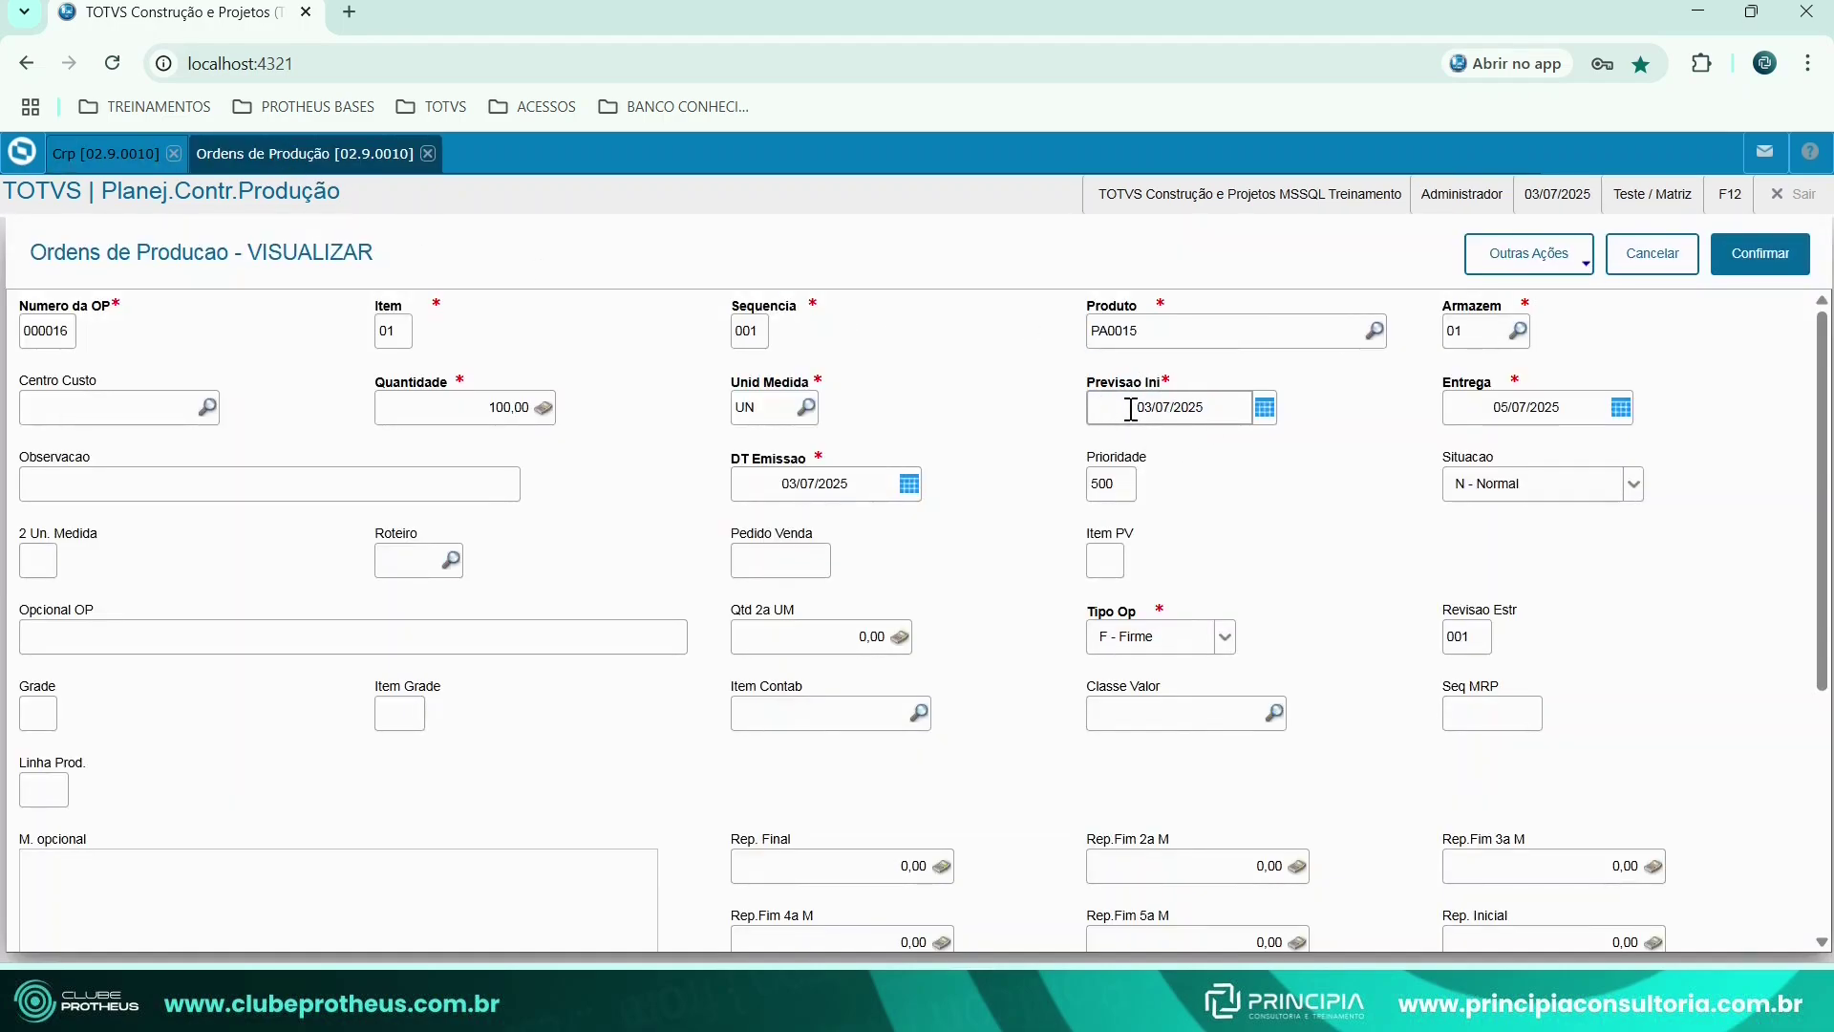
drag(1130, 409, 1206, 408)
click(1495, 405)
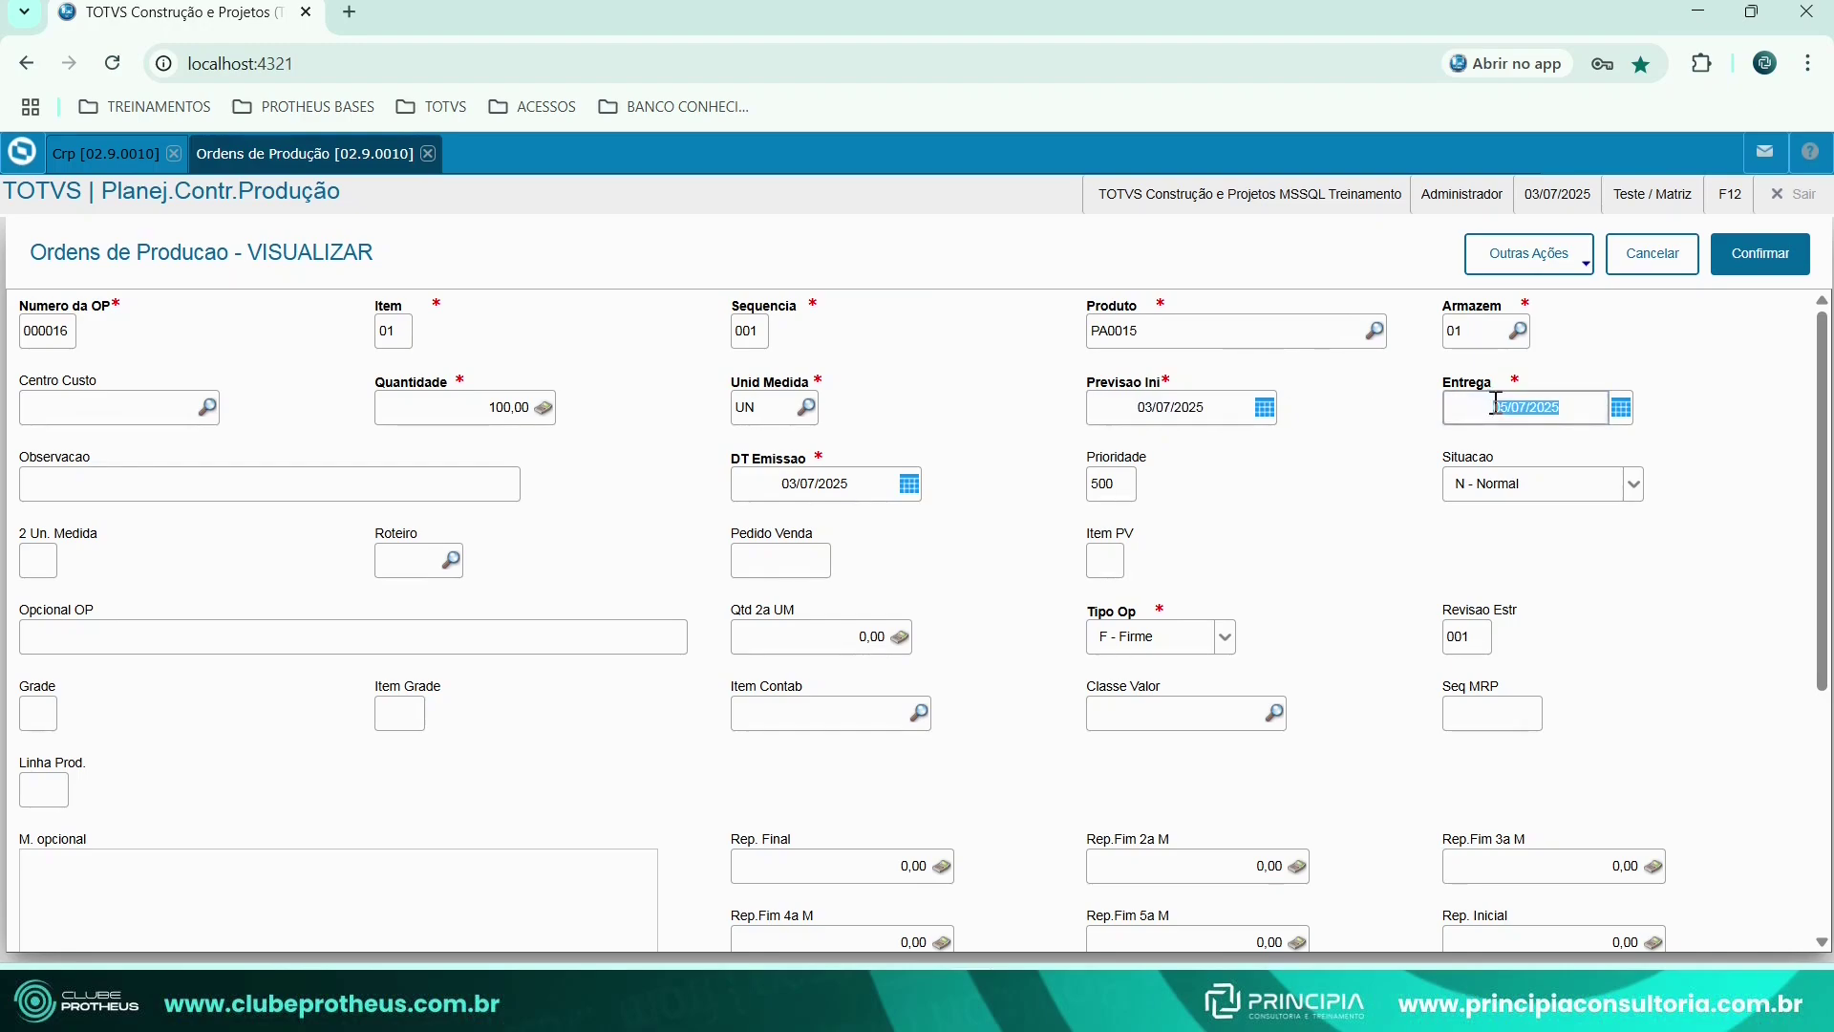
Check the issue and planned start dates of the first PA0016 production order, and close it.
click(863, 479)
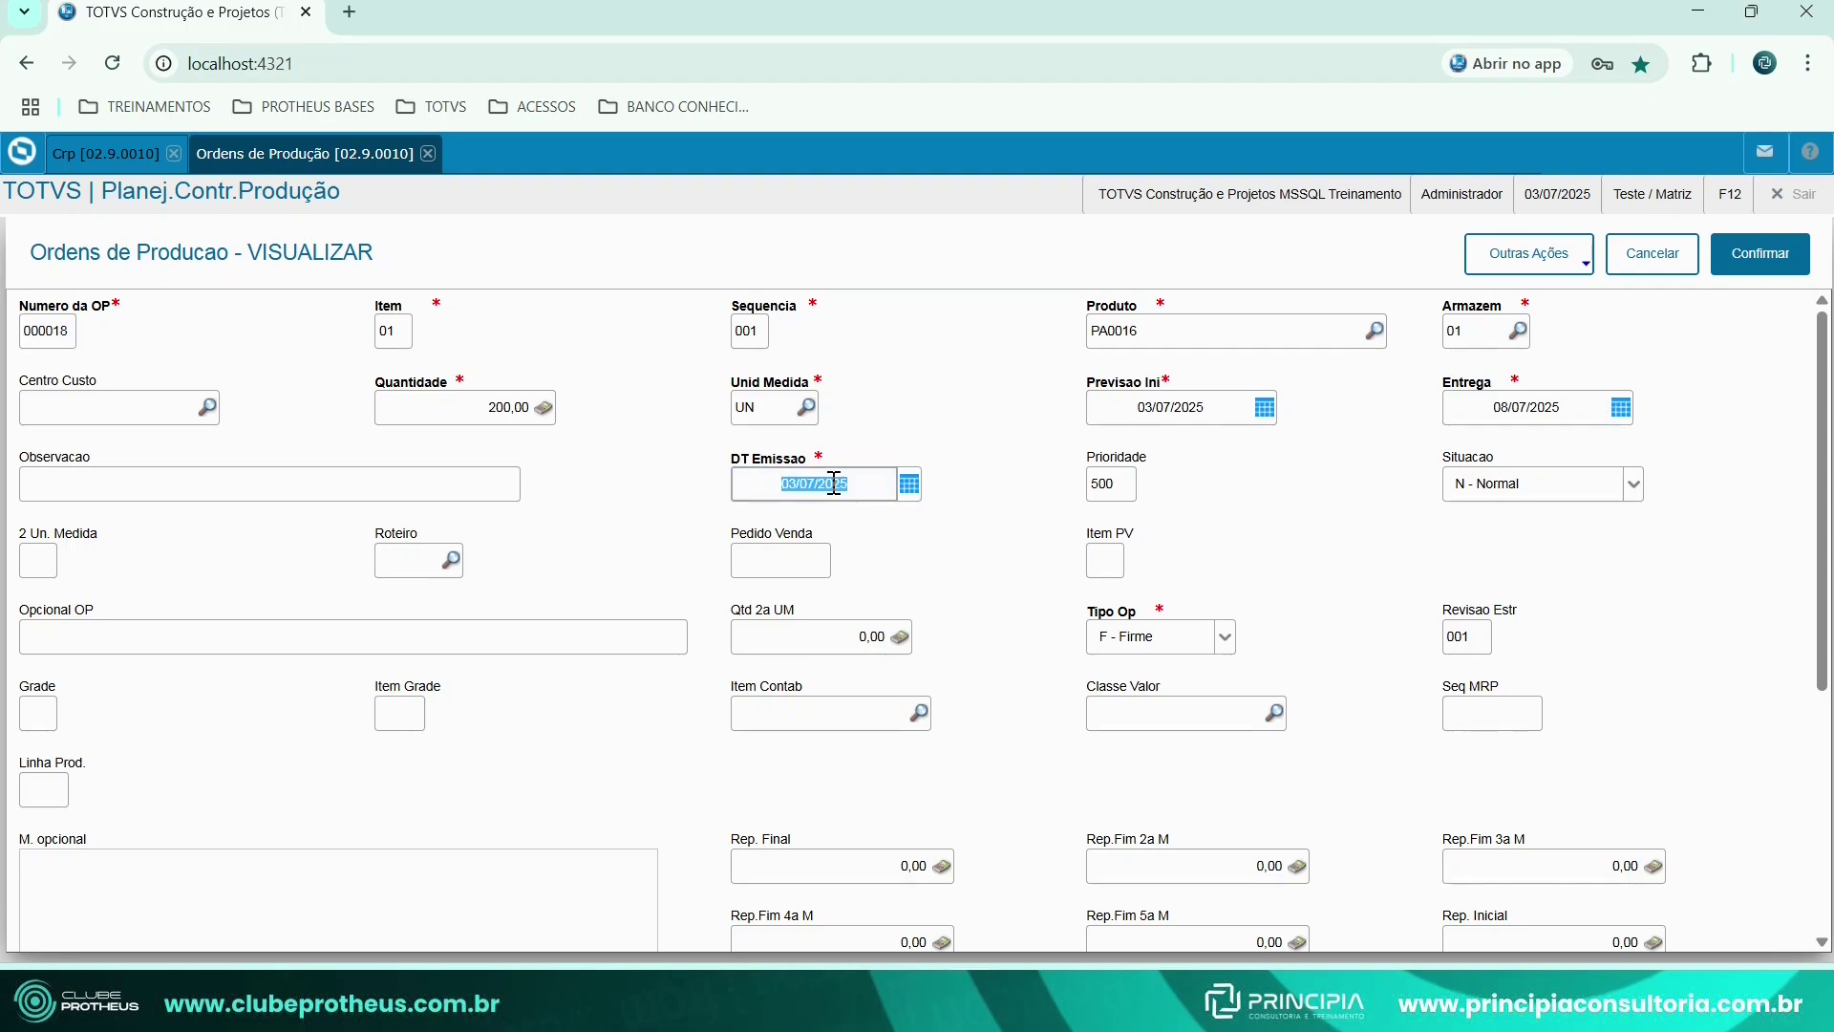
click(1211, 399)
click(1619, 269)
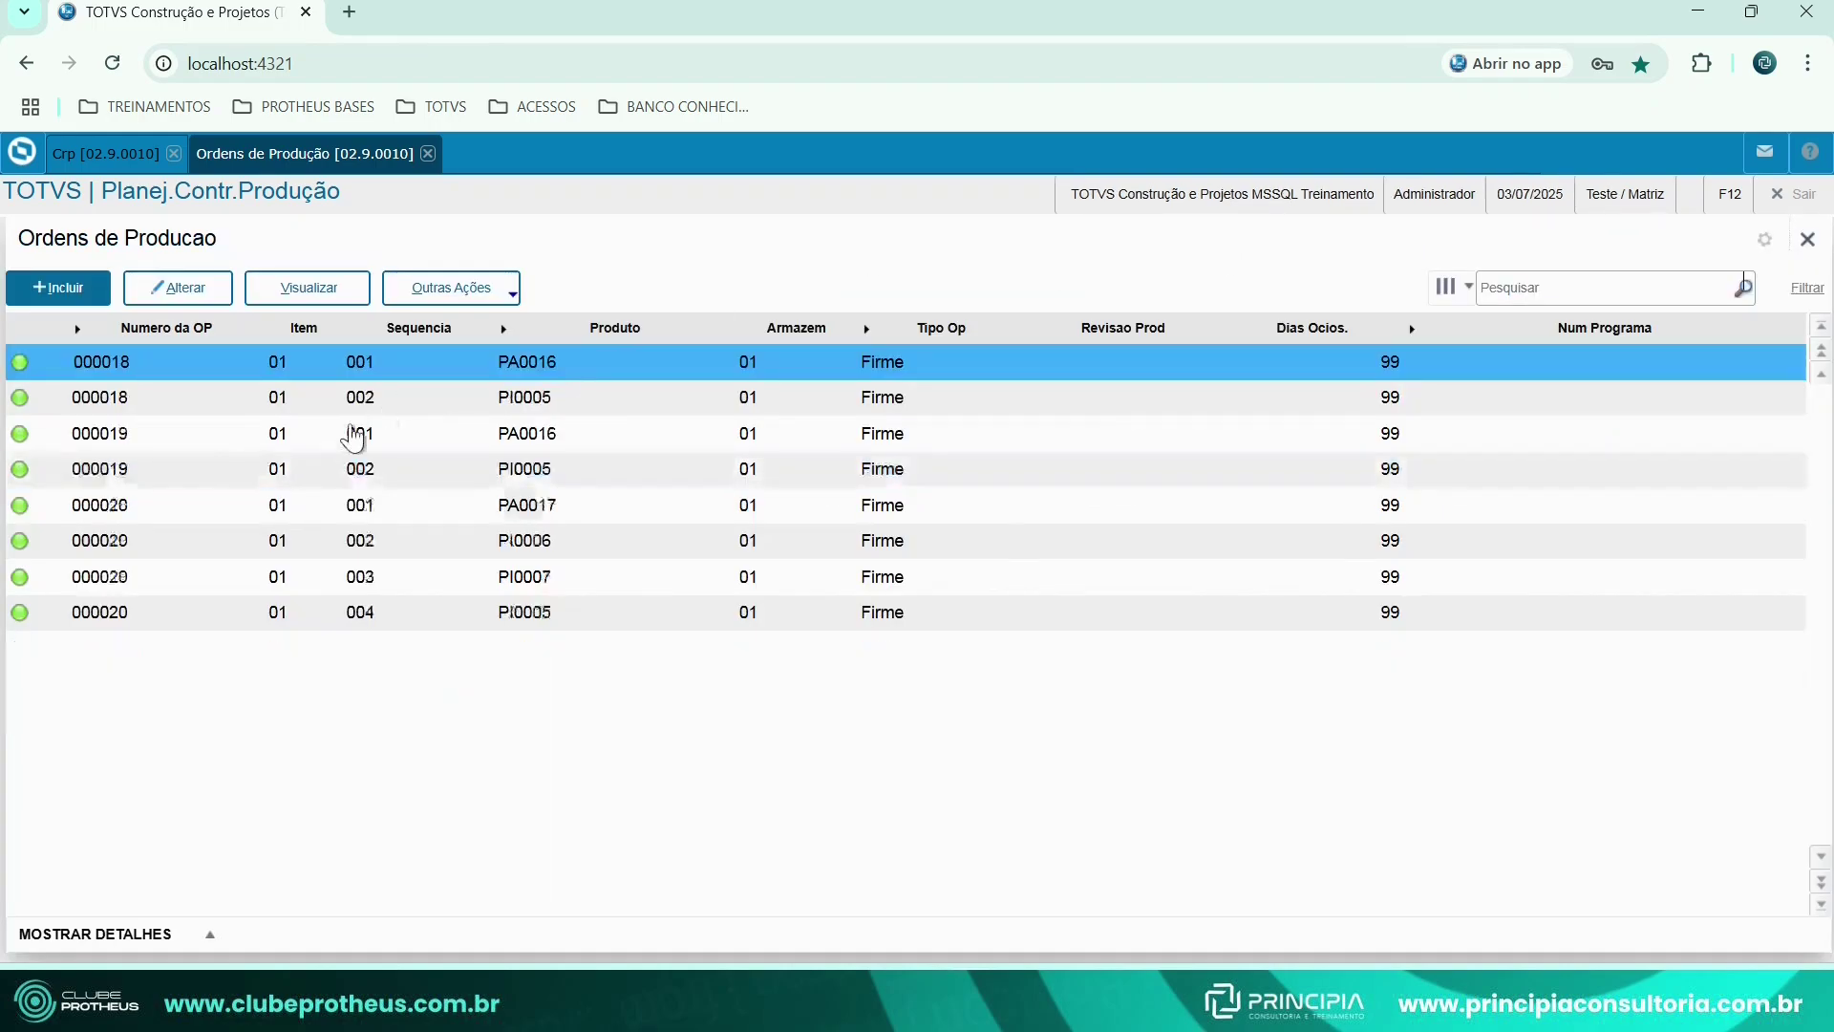
View the second PI0005 production order in the list, sequence 002, and check its Previsao Ini date.
click(177, 475)
click(308, 287)
click(1175, 407)
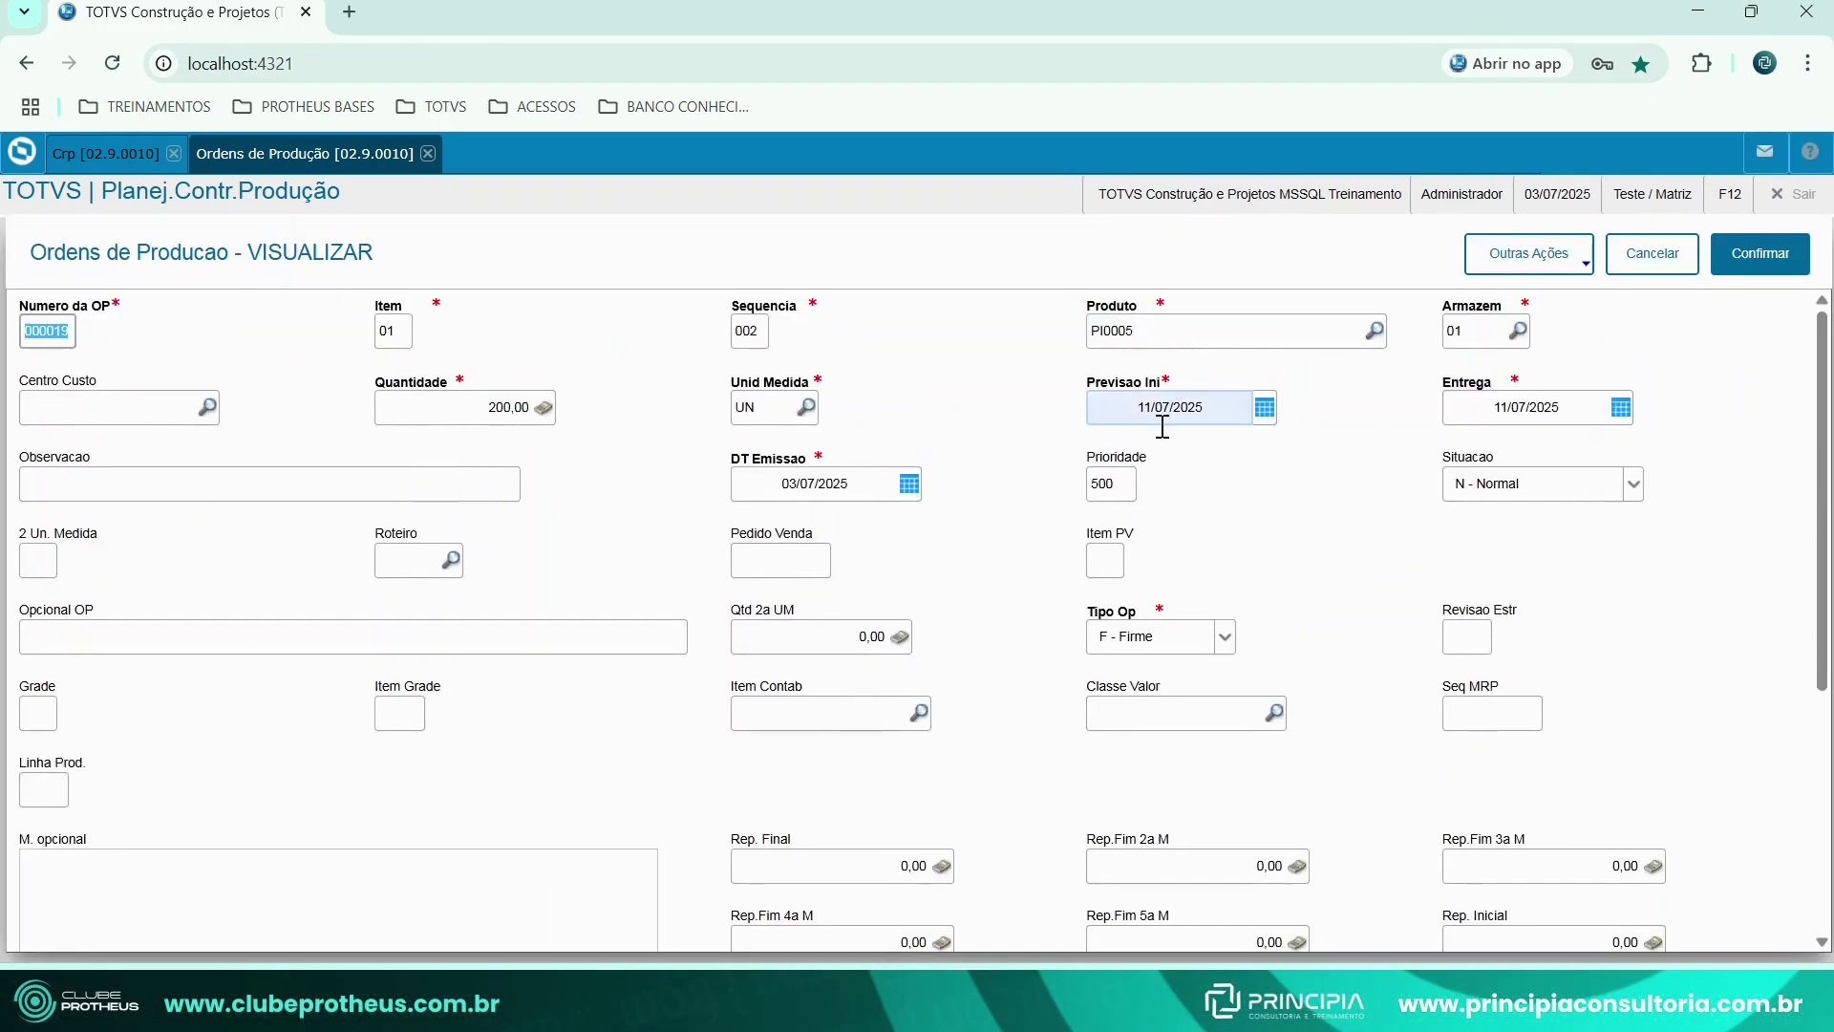
Check the DT Emissao and Previsao Ini dates of the open PI0005 production order.
click(778, 483)
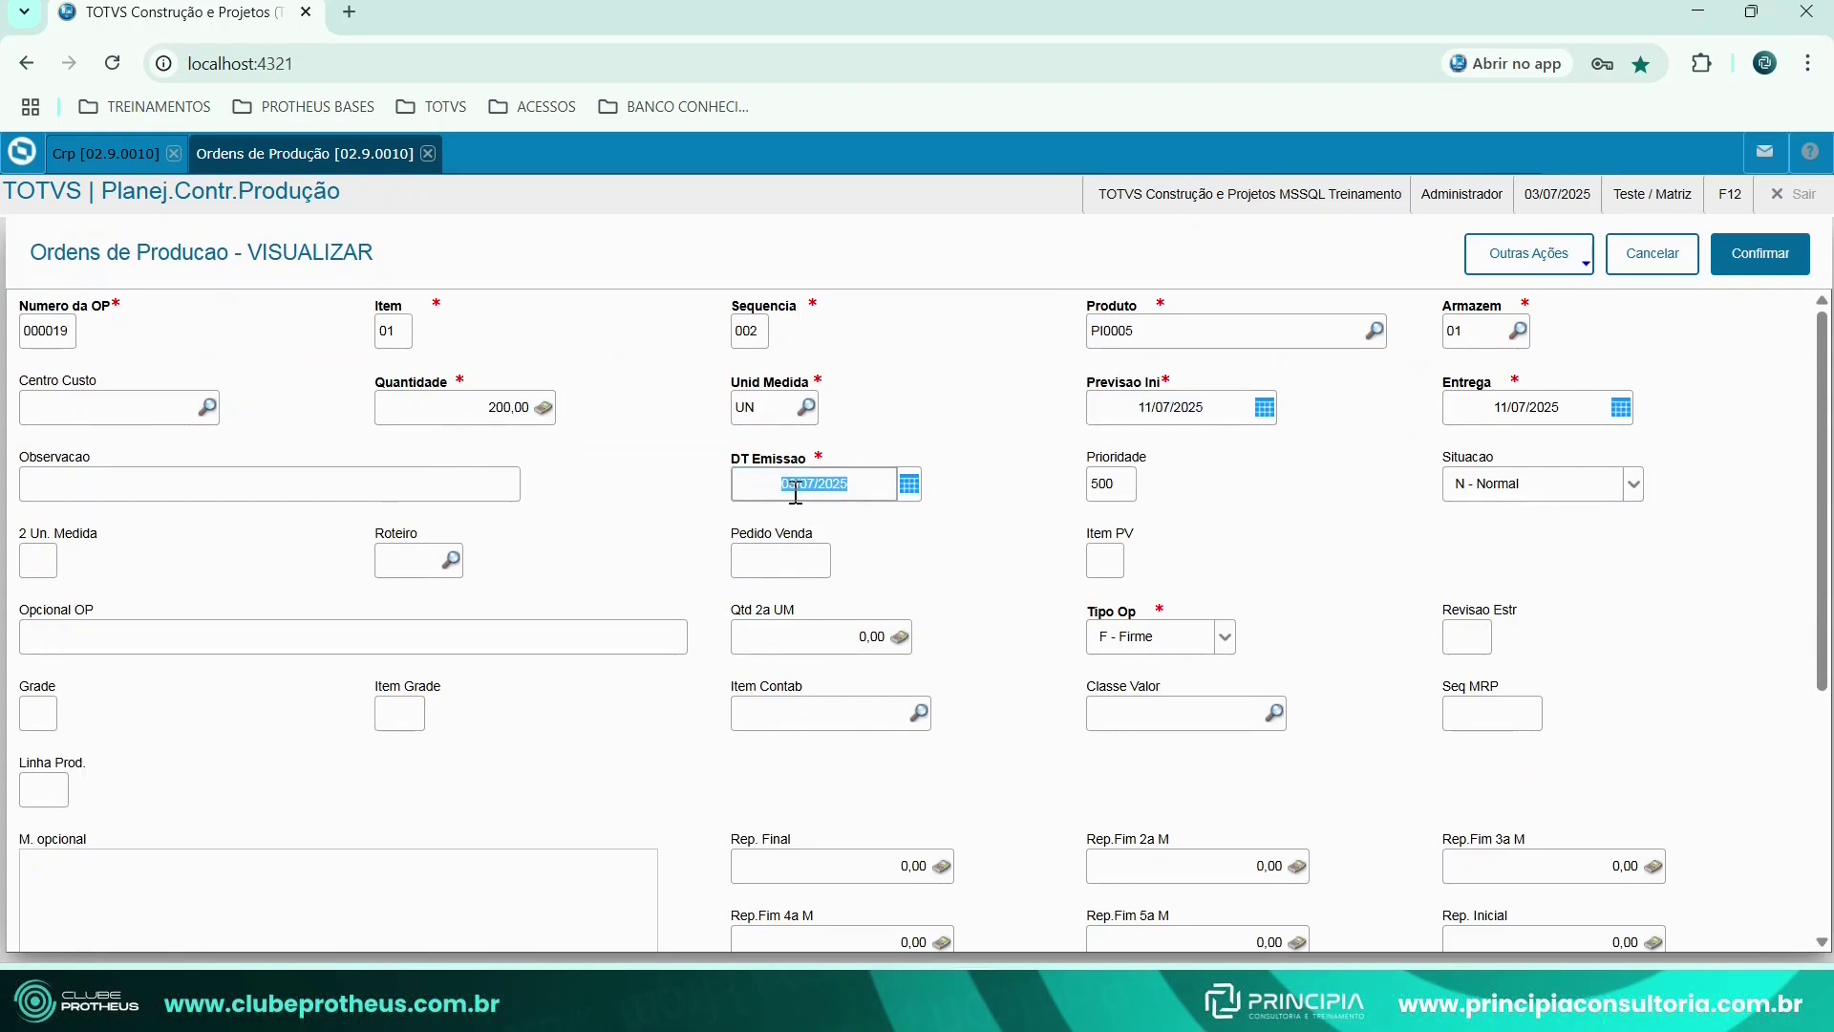
click(1104, 409)
click(1105, 409)
Return to the CRP leveling parameters and toggle the Nivelamento Automático option.
click(110, 152)
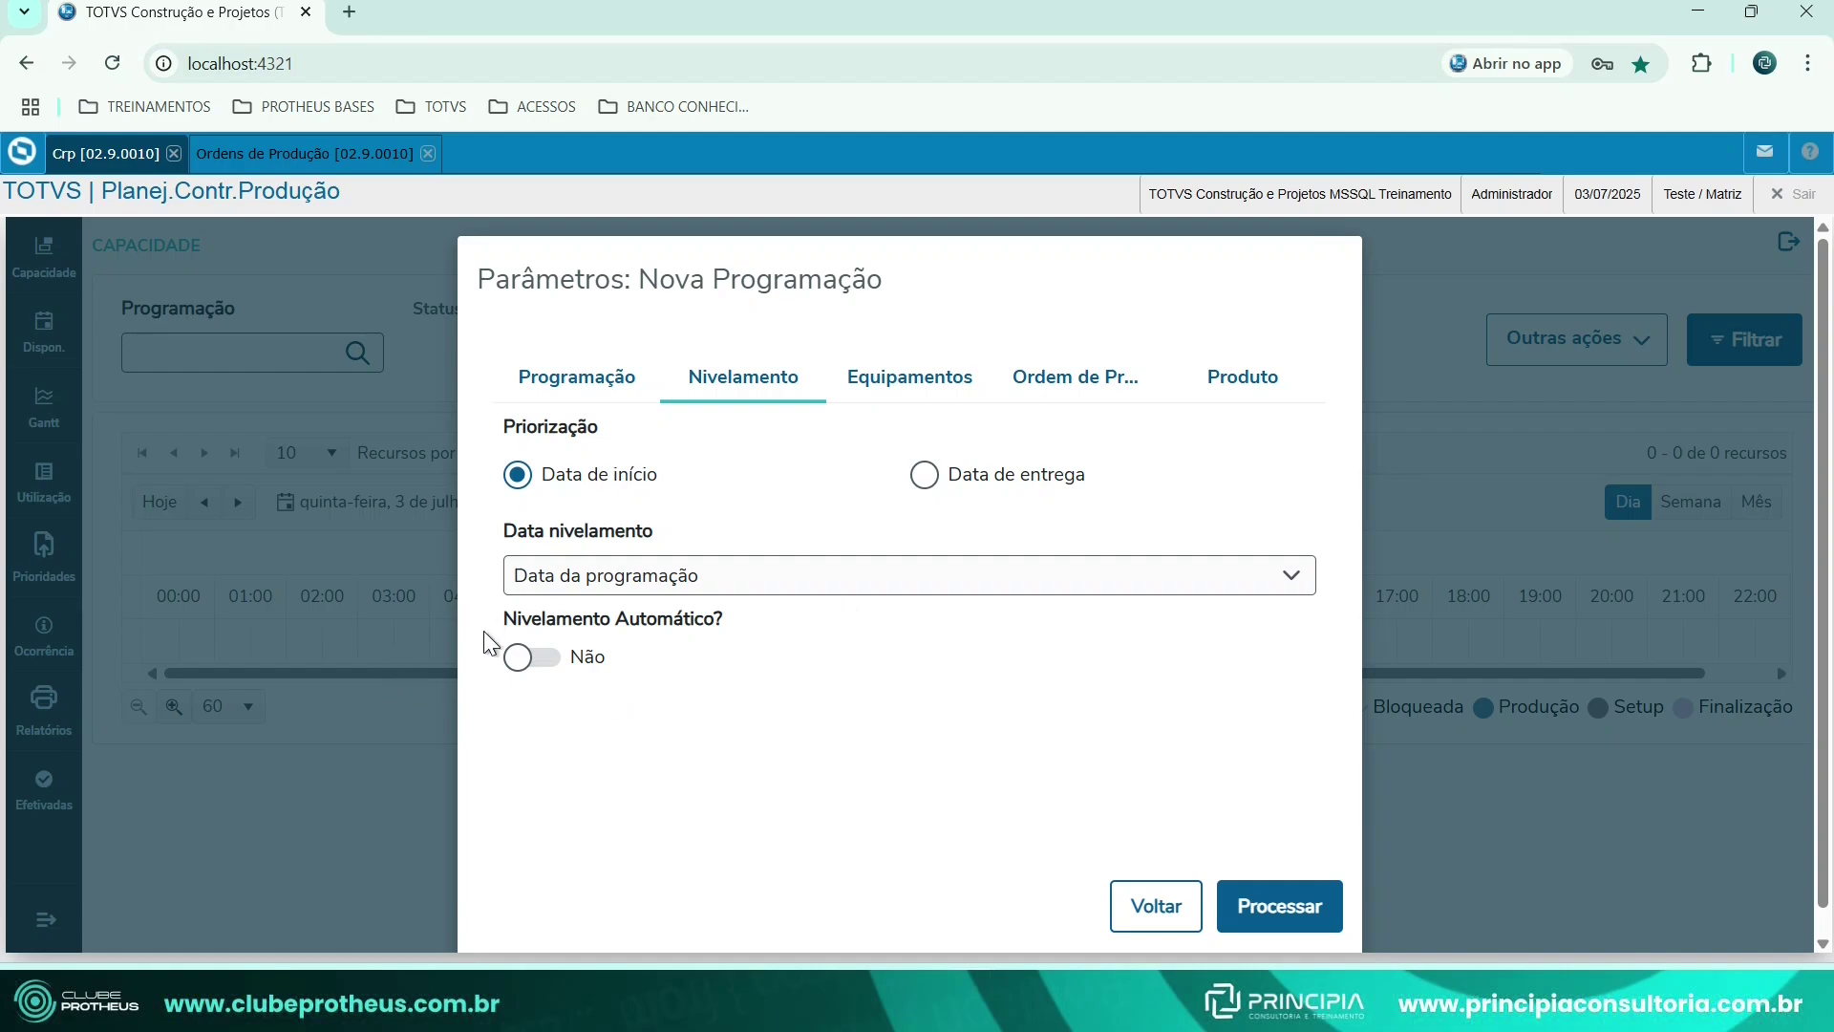
click(559, 657)
In the Equipamentos parameters, look up the work centers and select all of them, including the blank one.
click(896, 392)
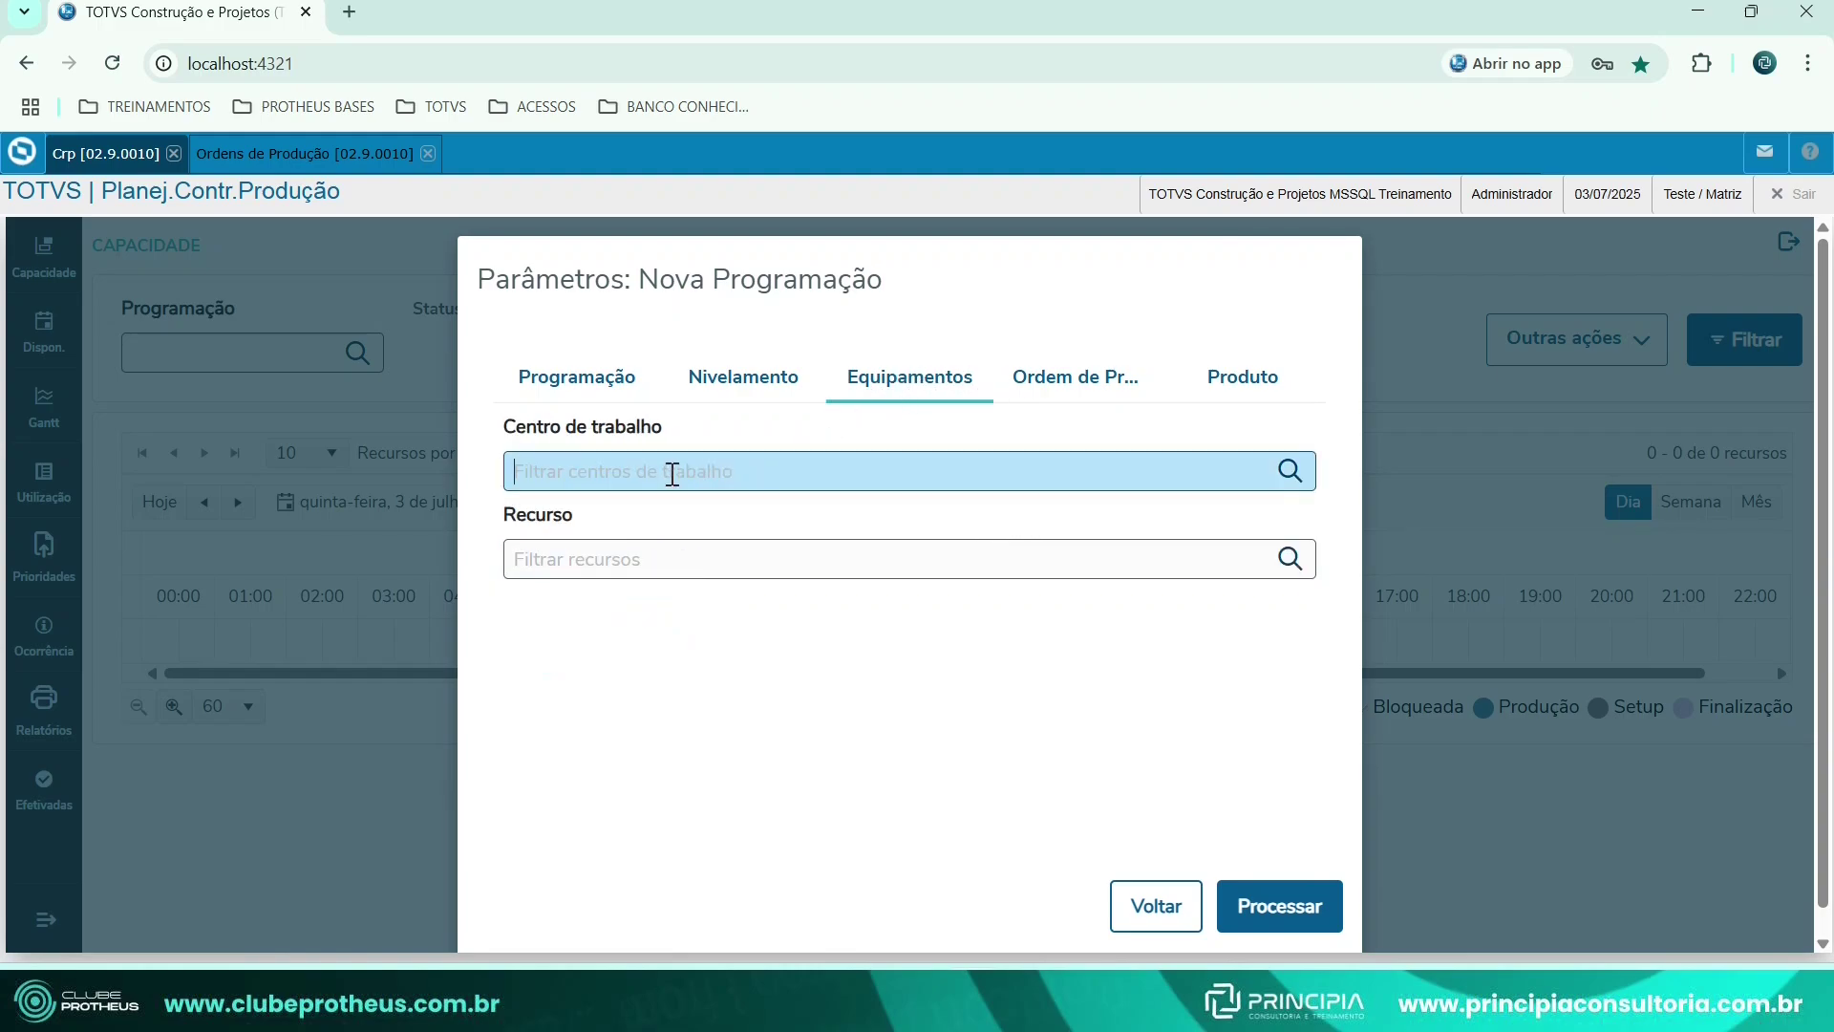
click(1288, 472)
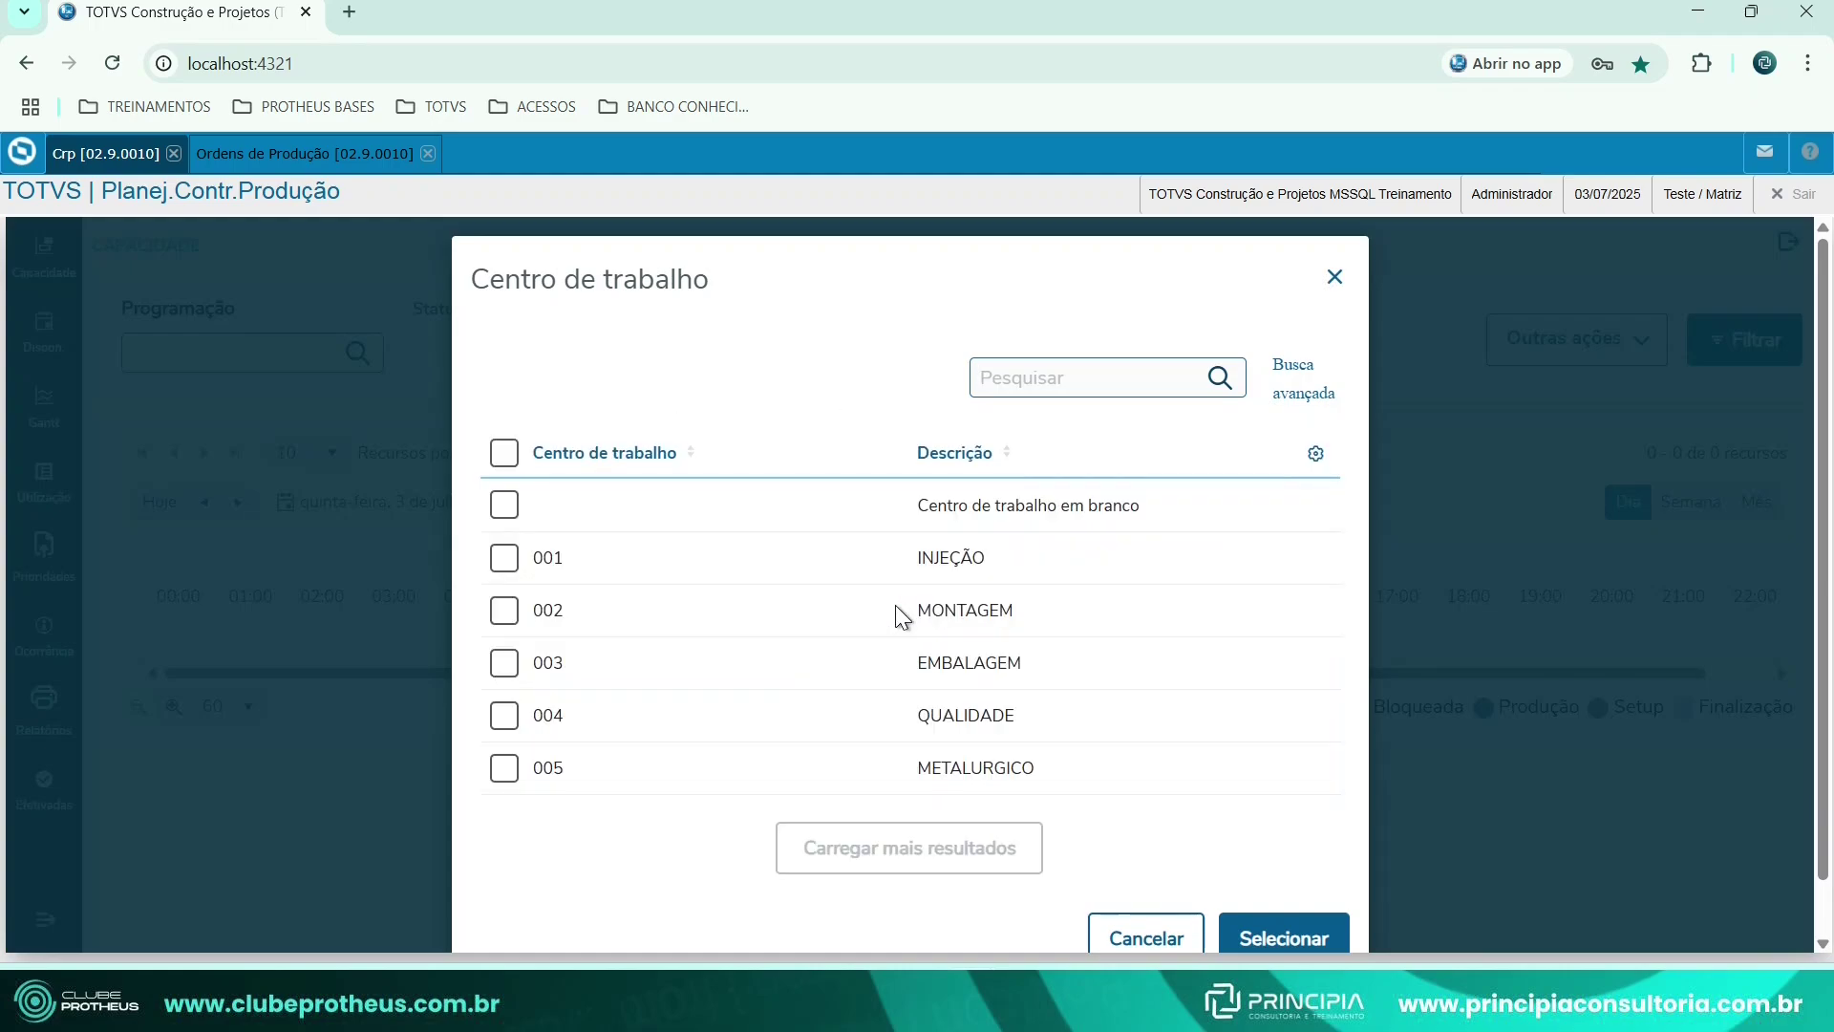
click(503, 452)
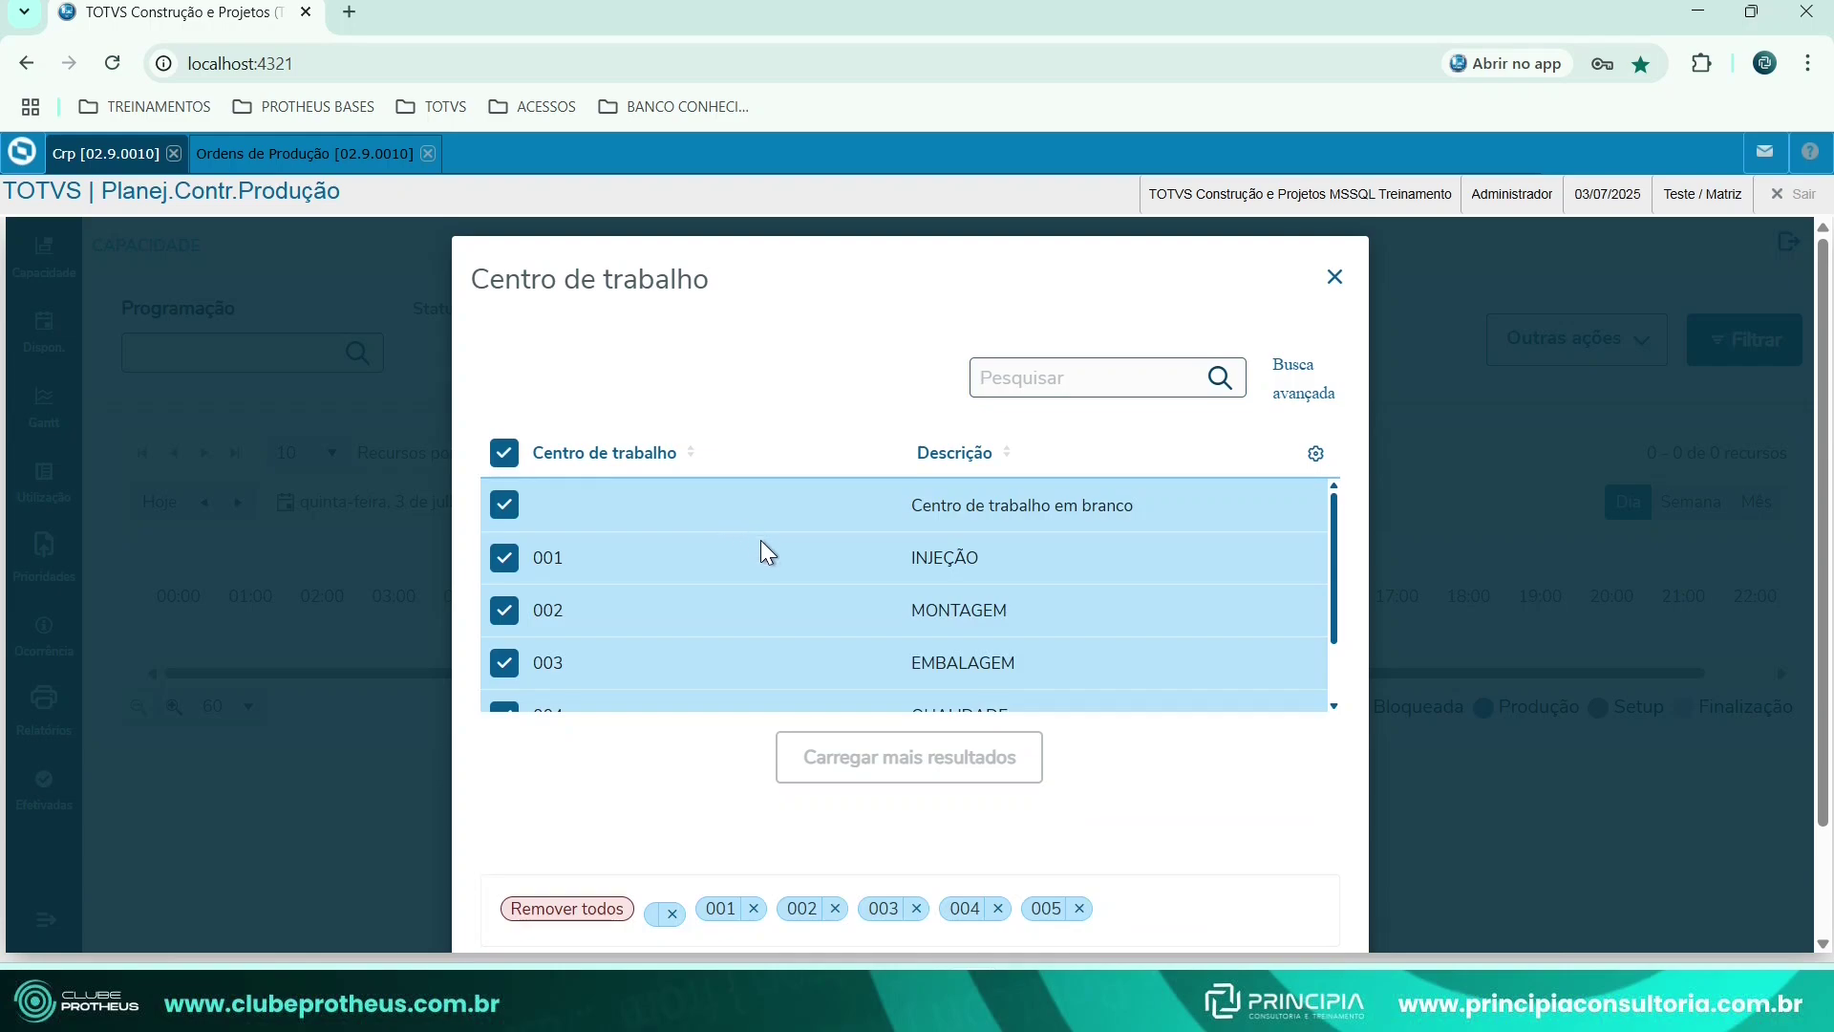
scroll(762, 559, down, 1)
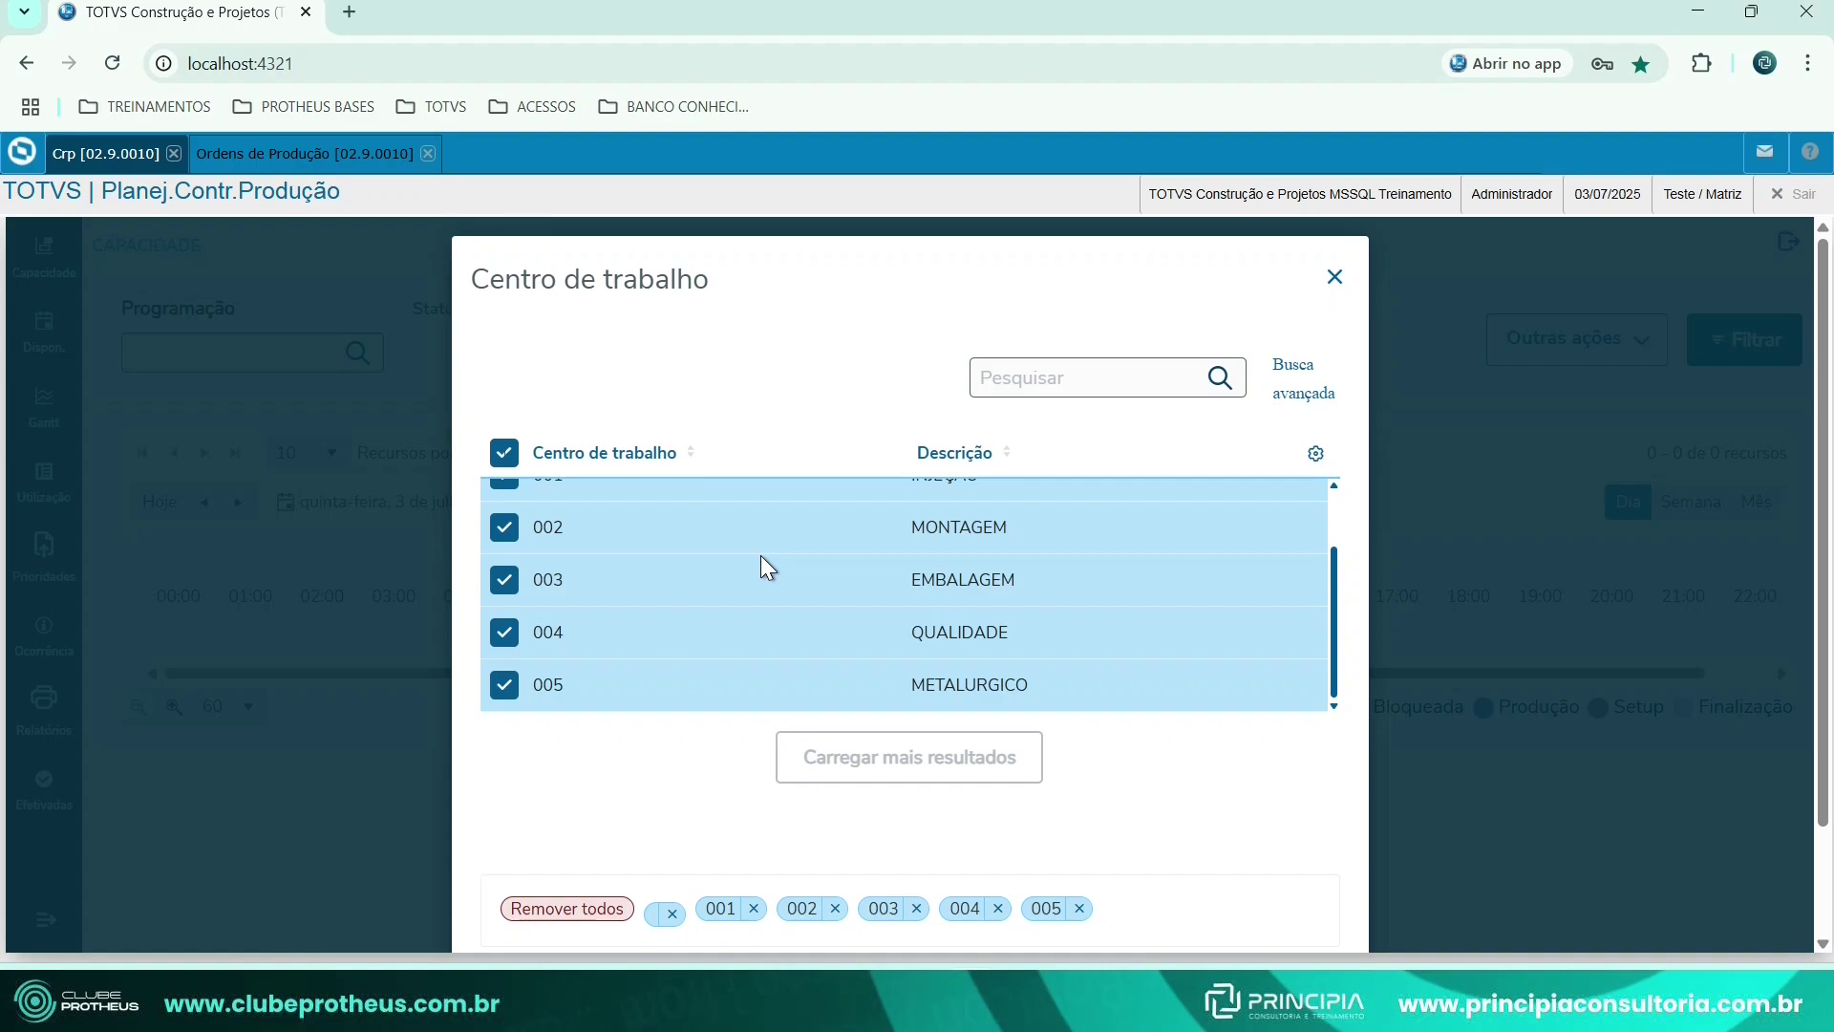
scroll(761, 556, up, 2)
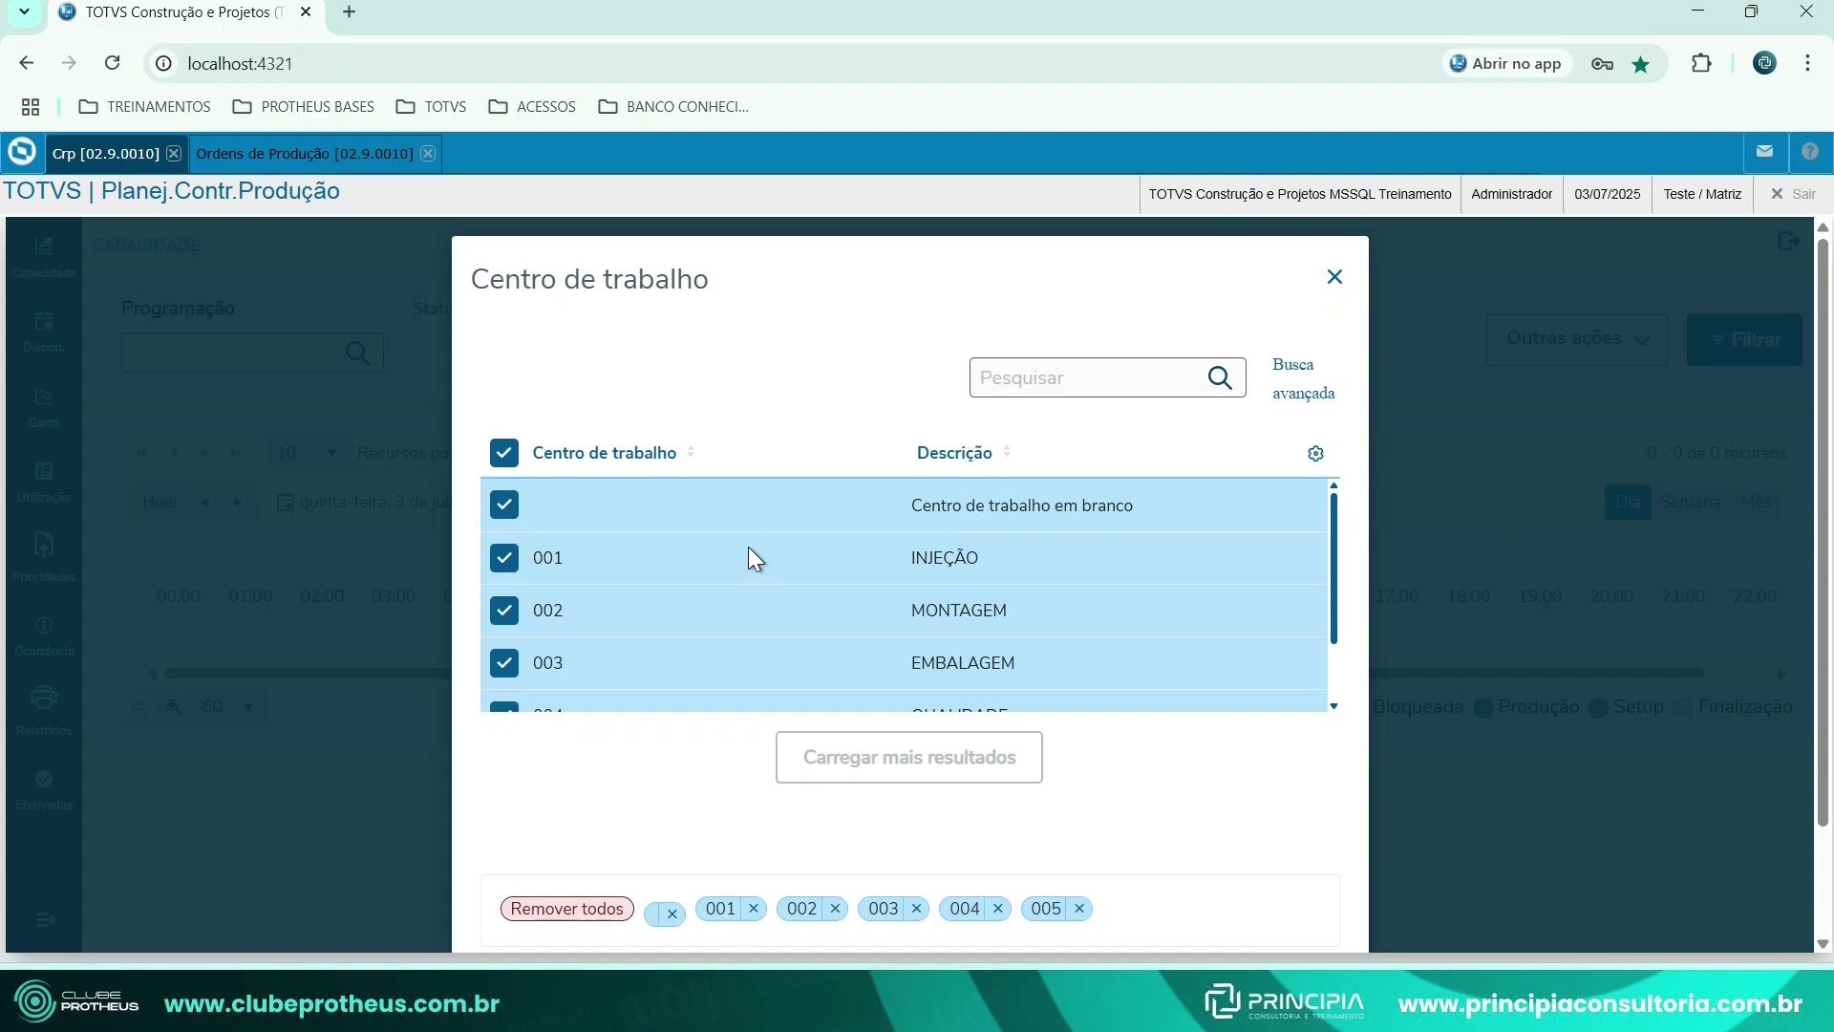
scroll(990, 632, down, 1)
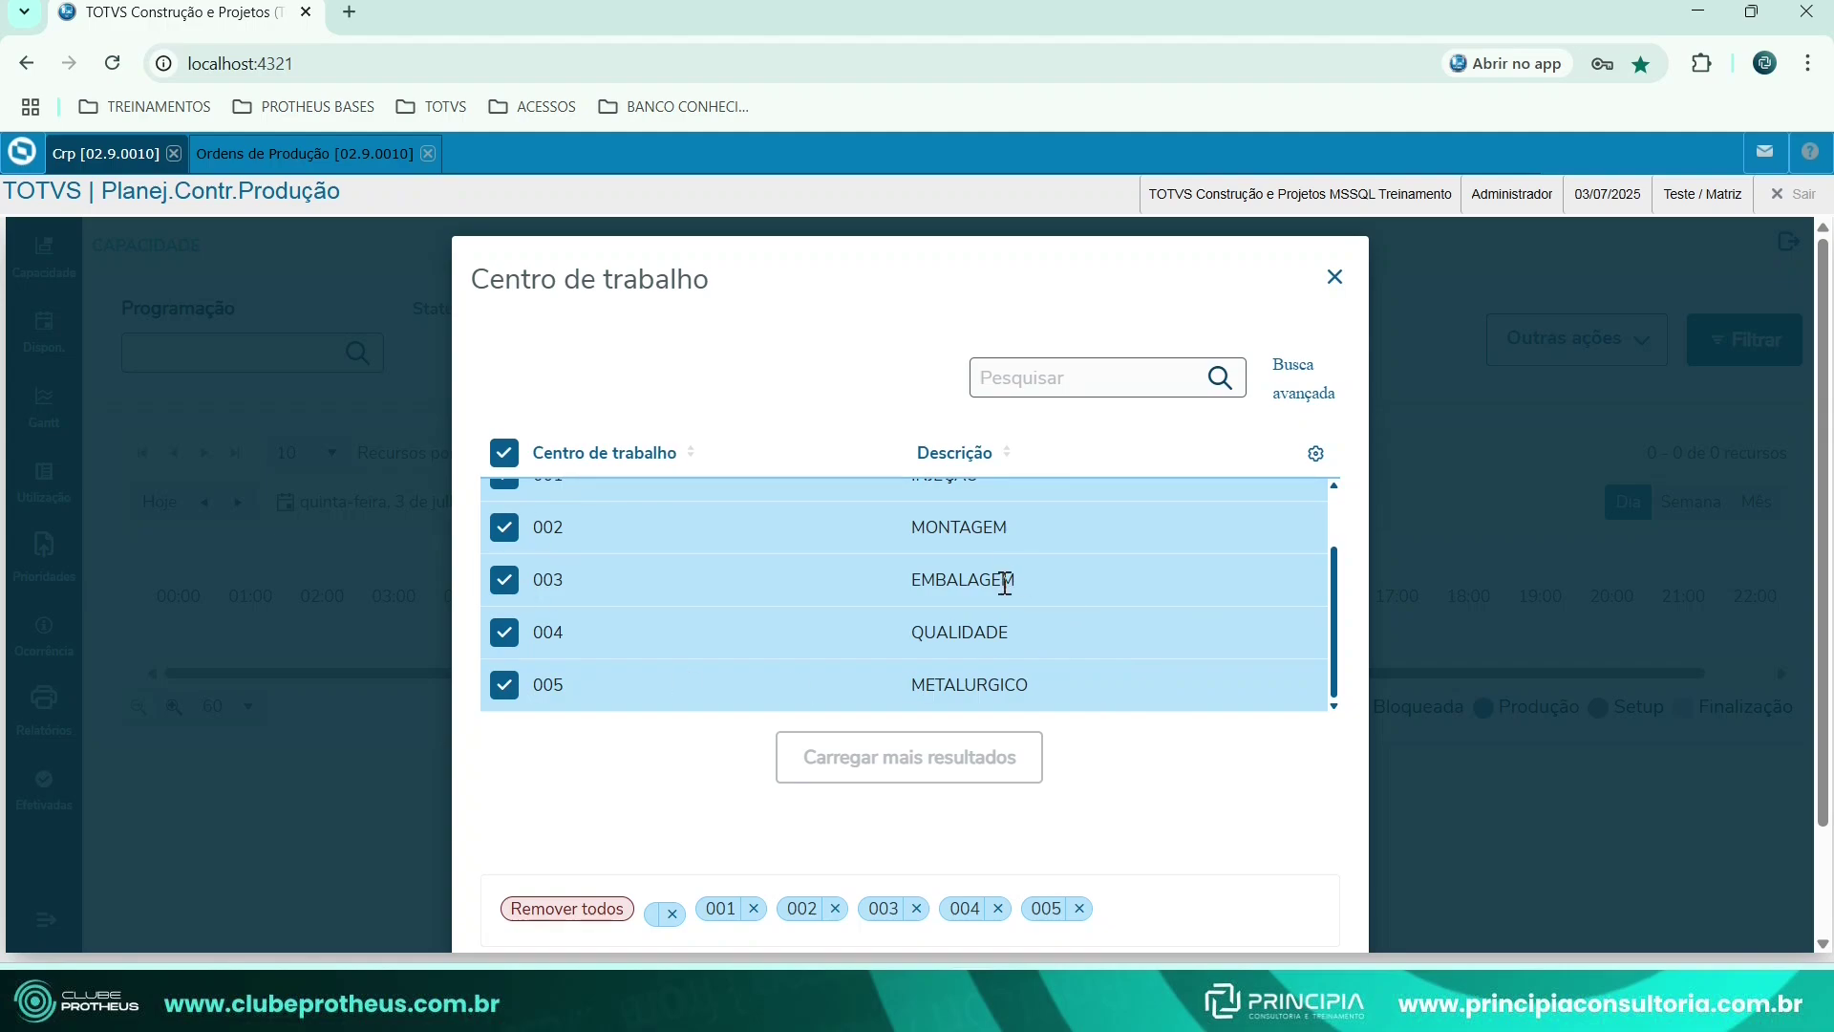
scroll(1003, 585, up, 1)
click(504, 453)
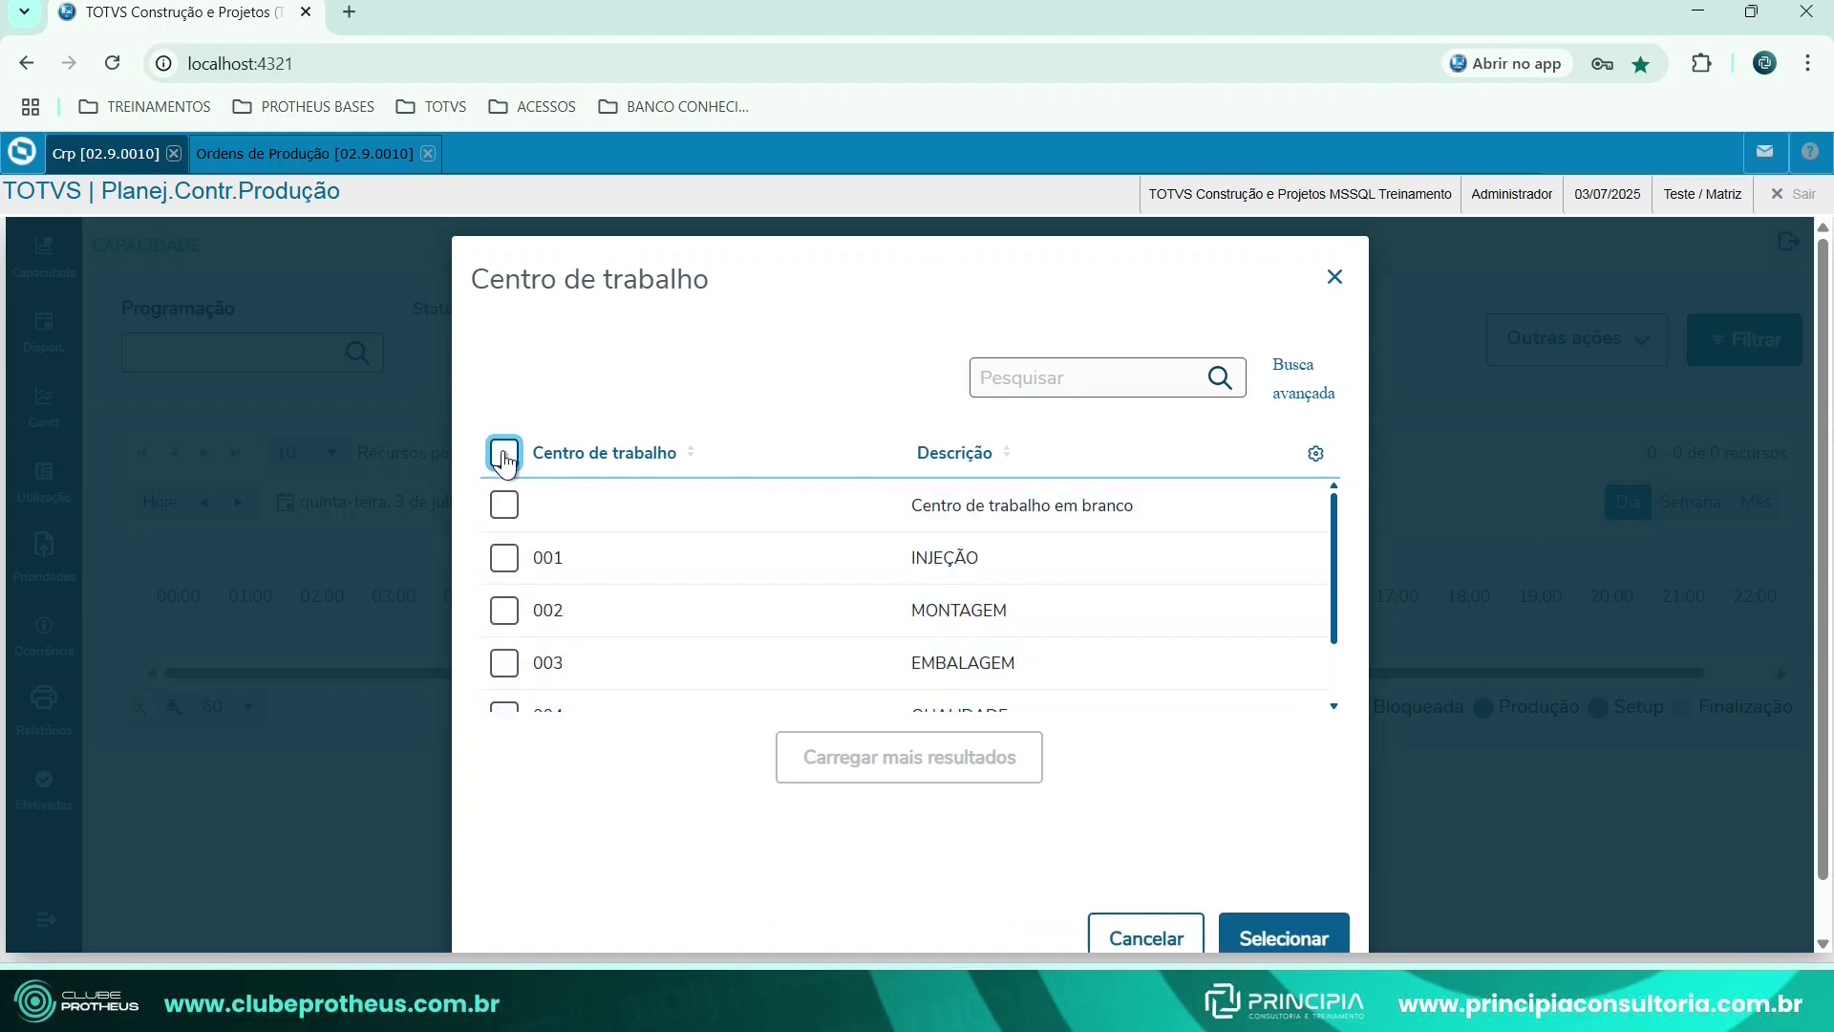
click(505, 454)
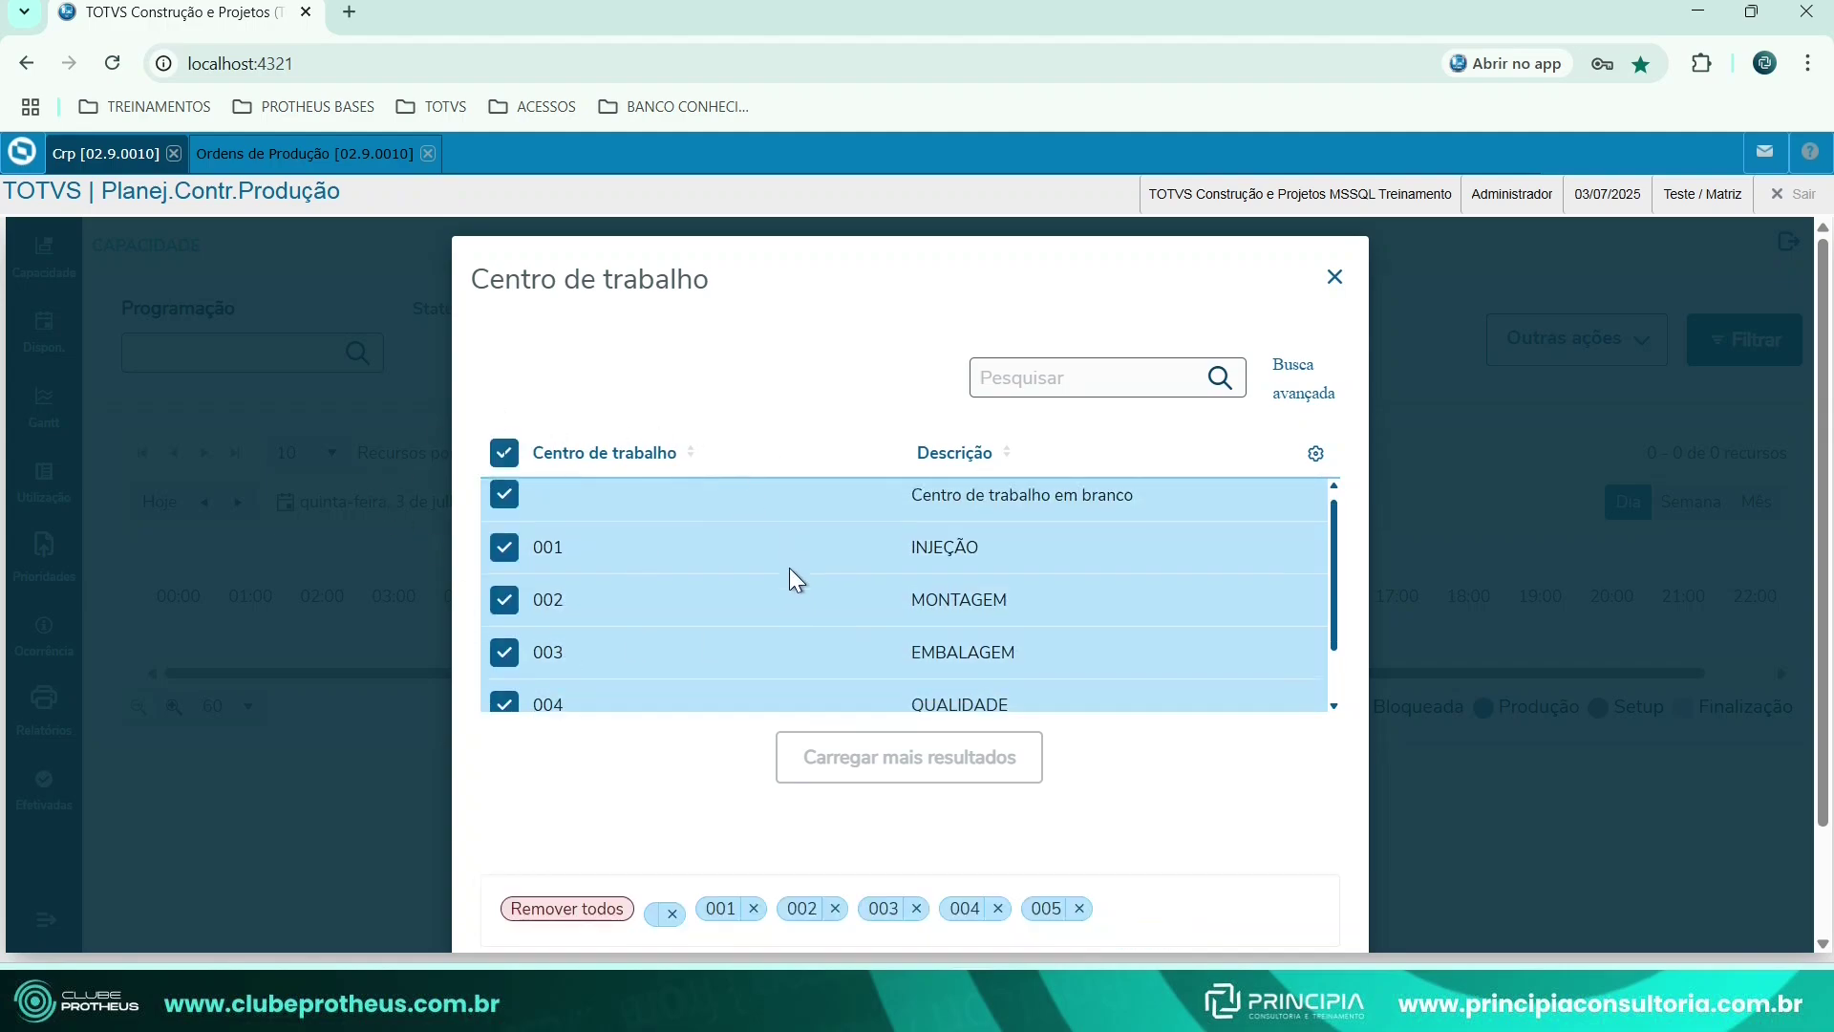
Review the selected work centers from the blank one to 005 METALURGICO, and the column options of the list.
scroll(788, 573, down, 1)
scroll(785, 588, up, 1)
scroll(785, 587, down, 2)
scroll(785, 582, down, 1)
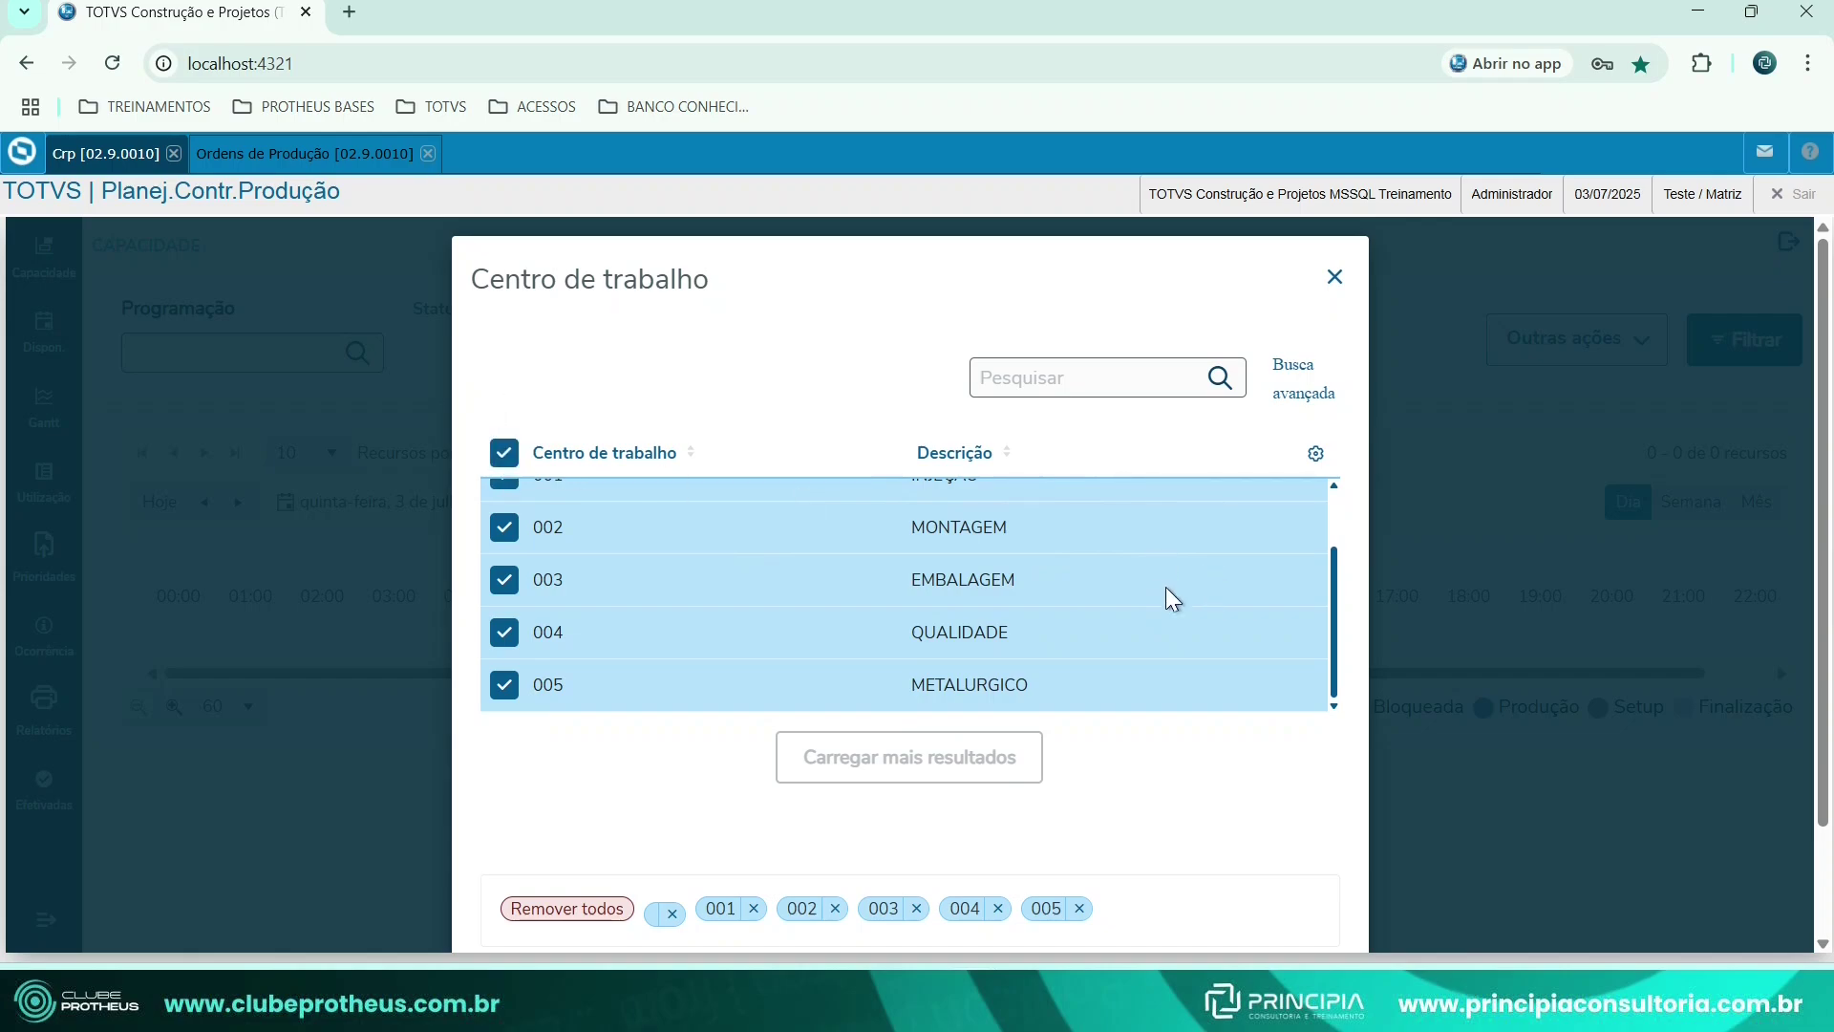
scroll(786, 579, up, 2)
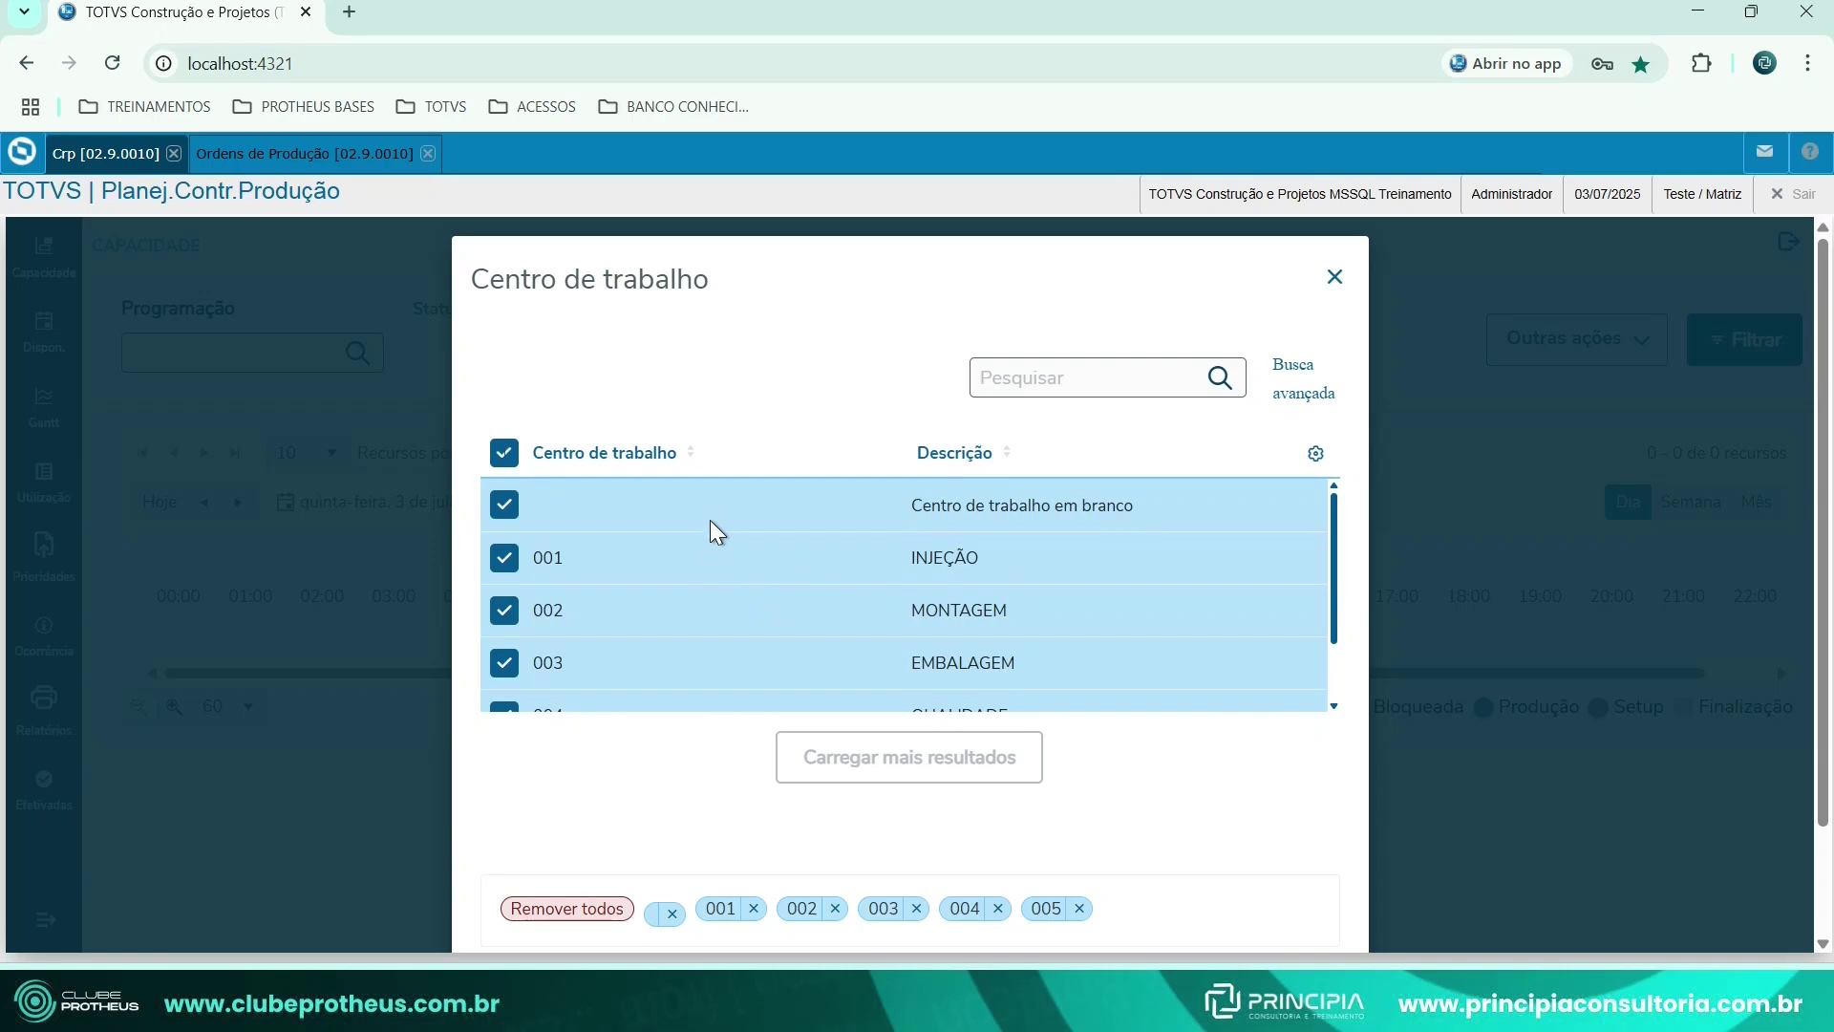
scroll(709, 520, down, 2)
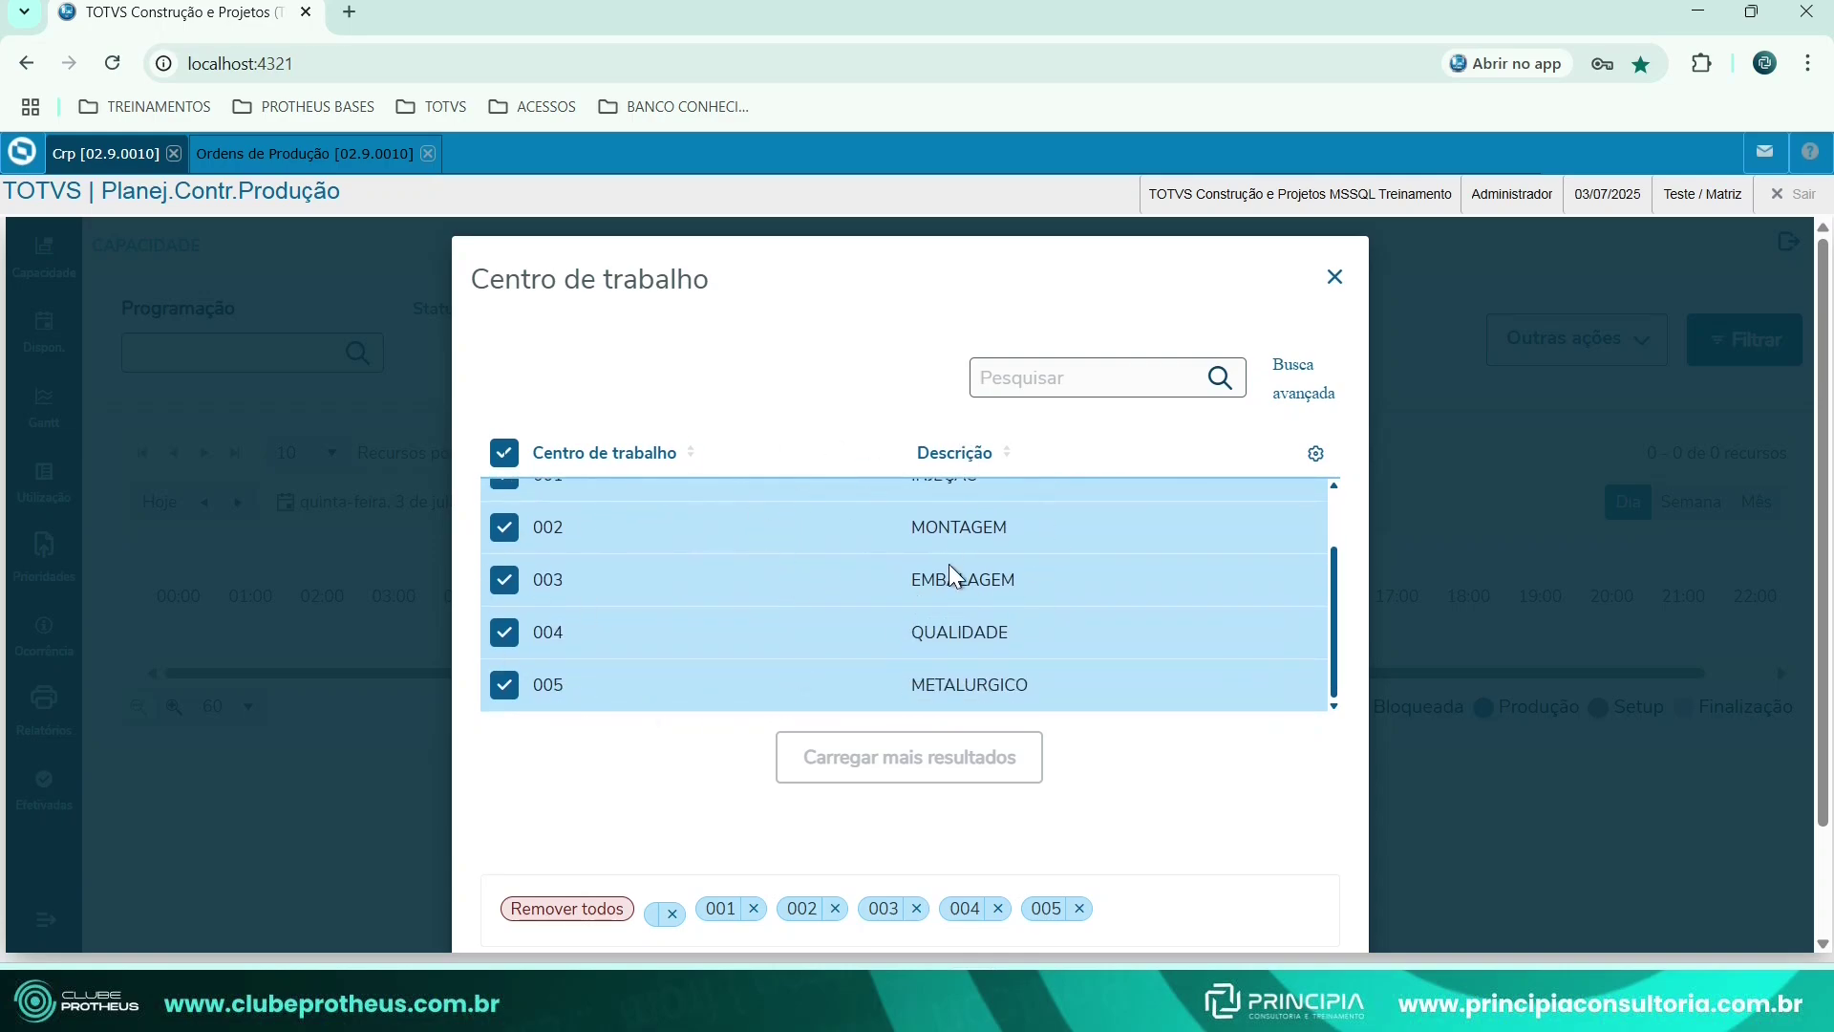
scroll(948, 564, up, 2)
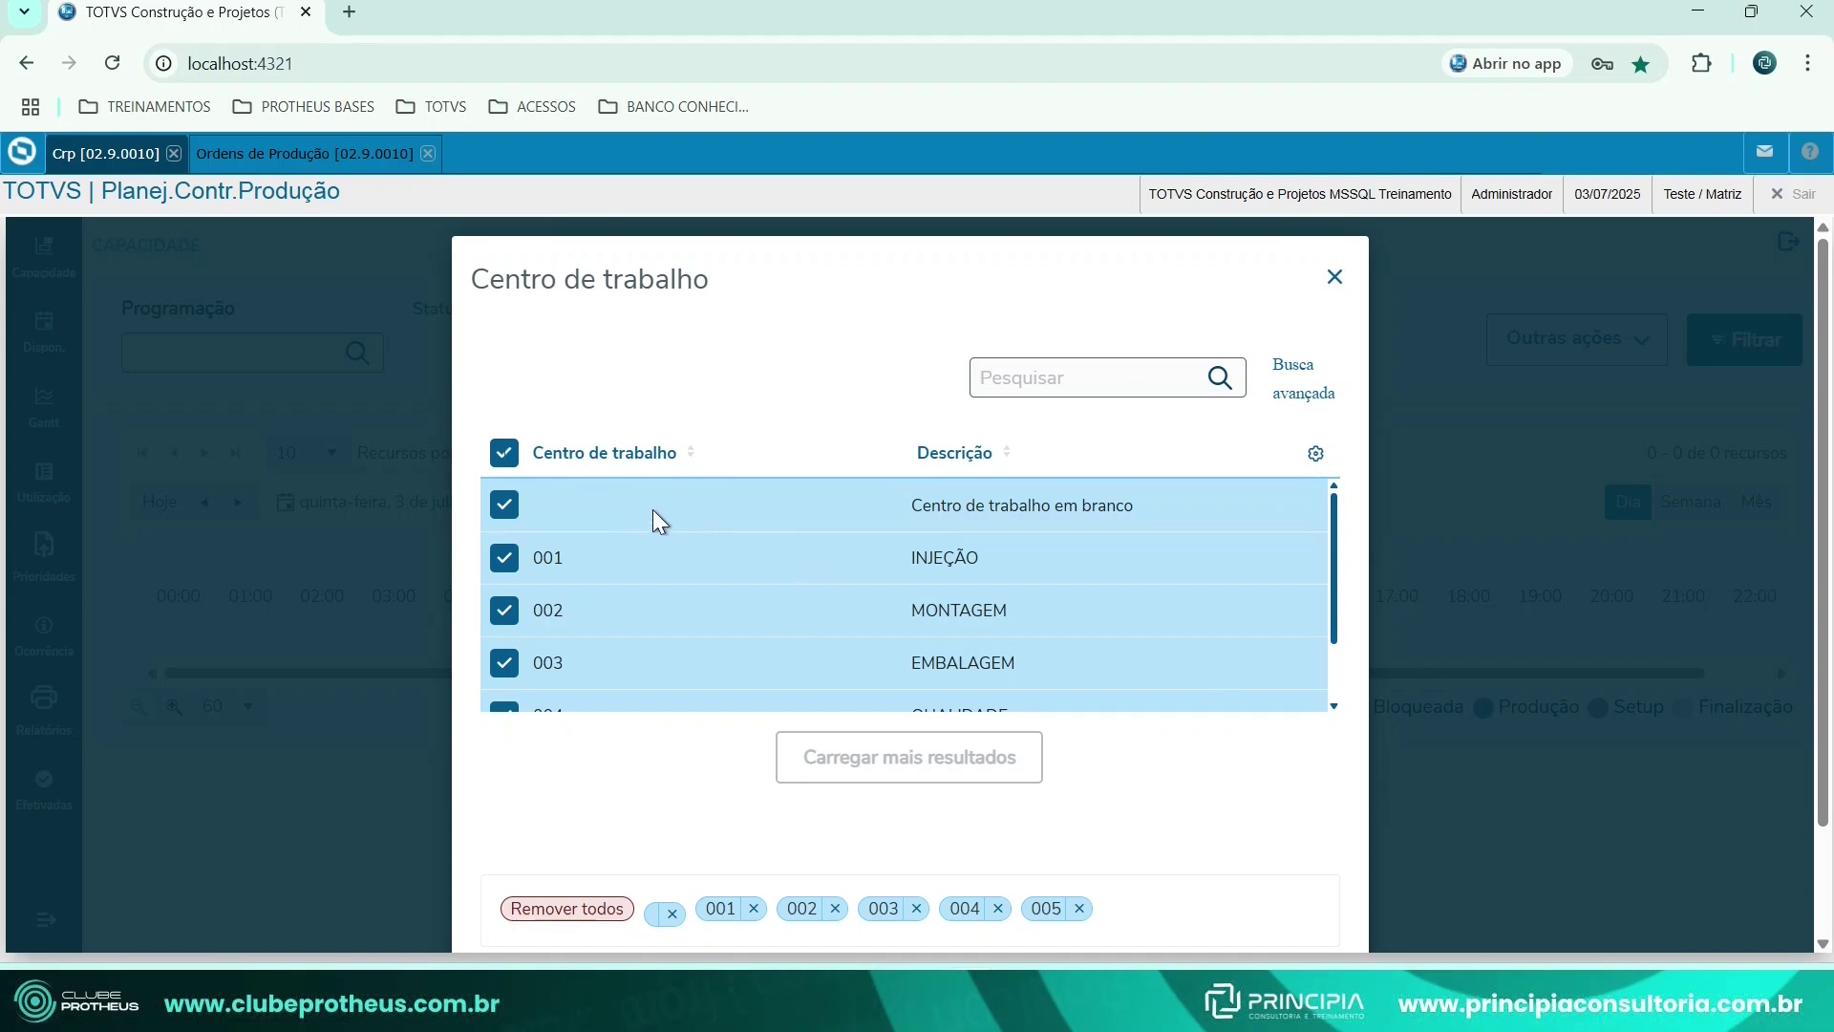
scroll(743, 608, down, 2)
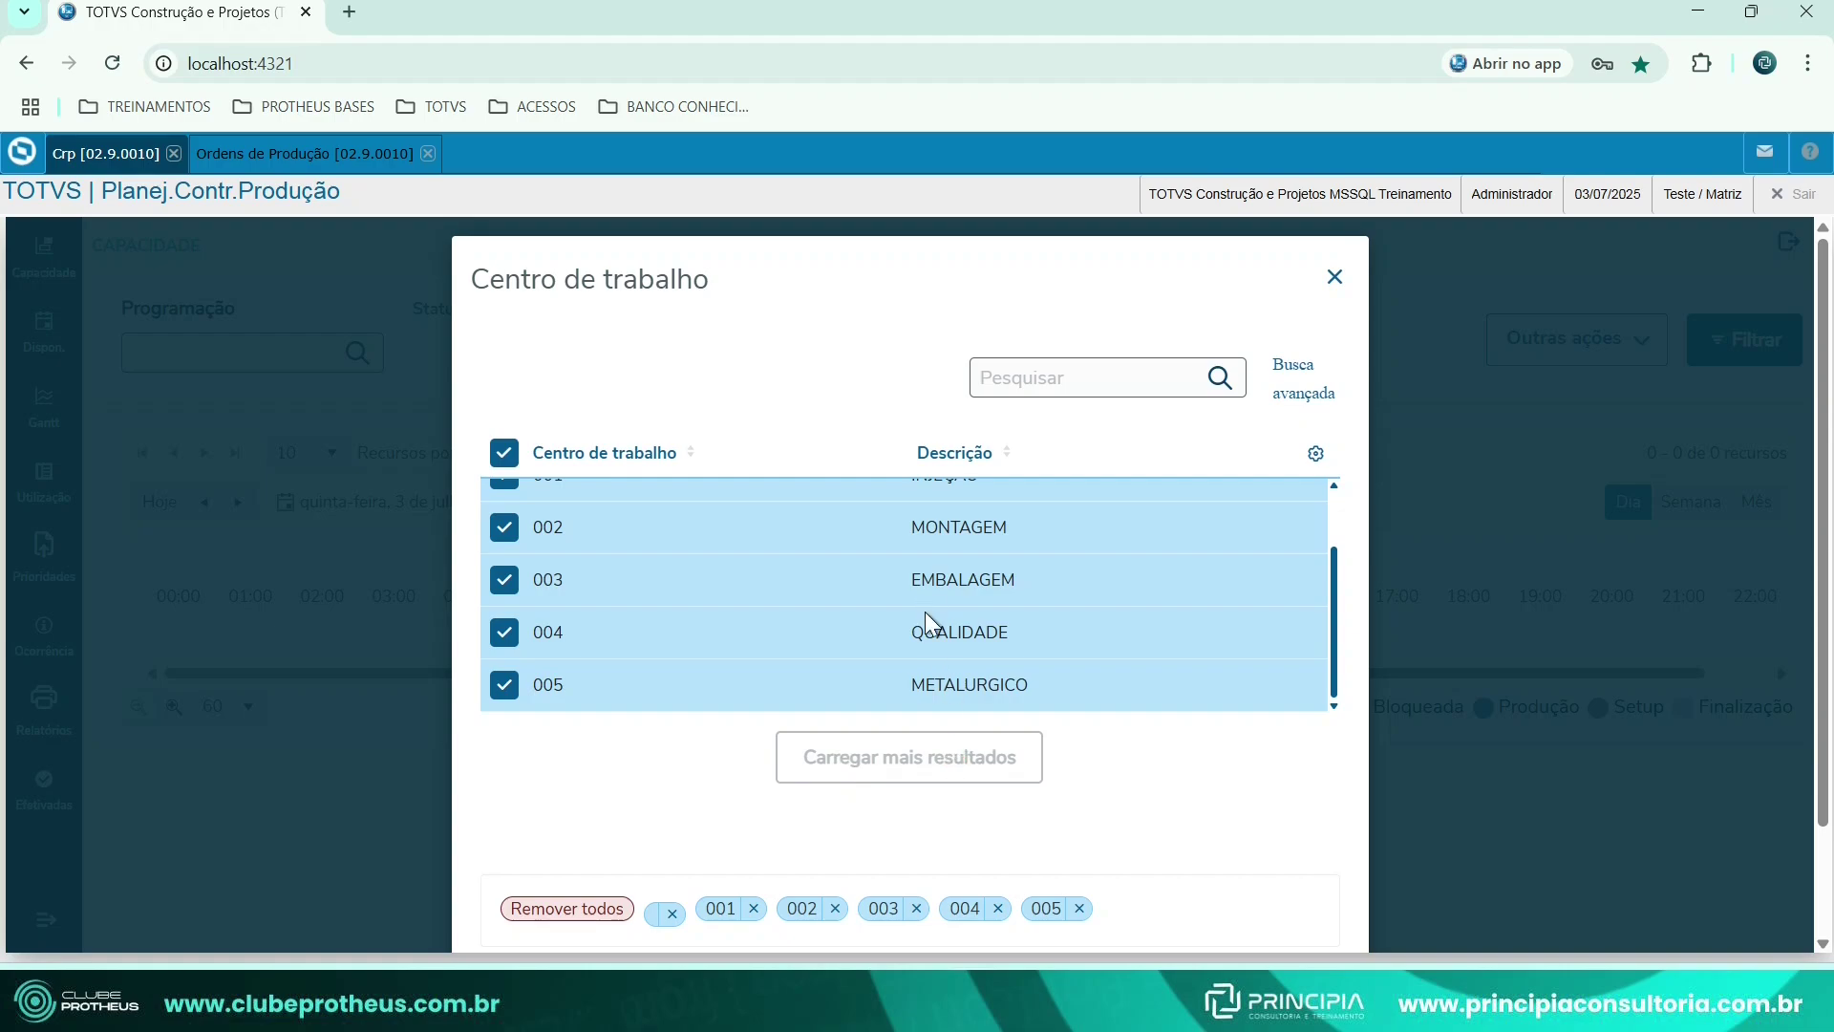
scroll(967, 644, up, 2)
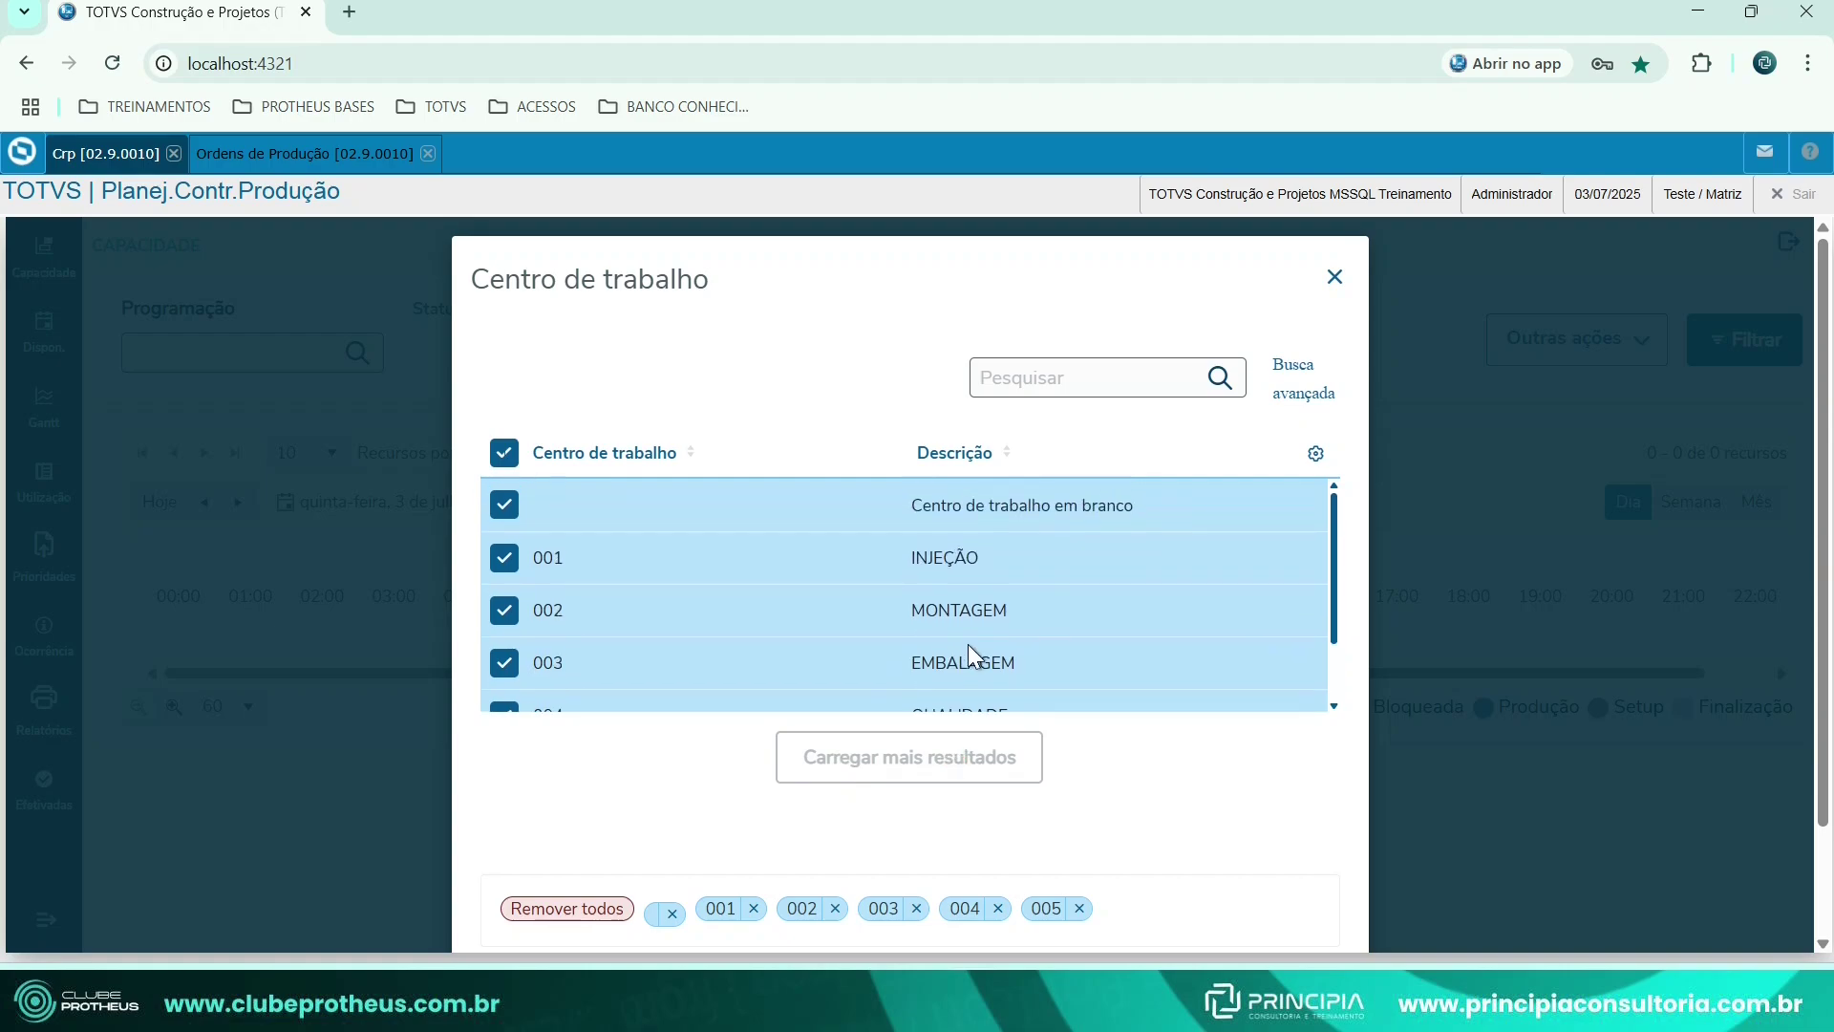
click(1316, 453)
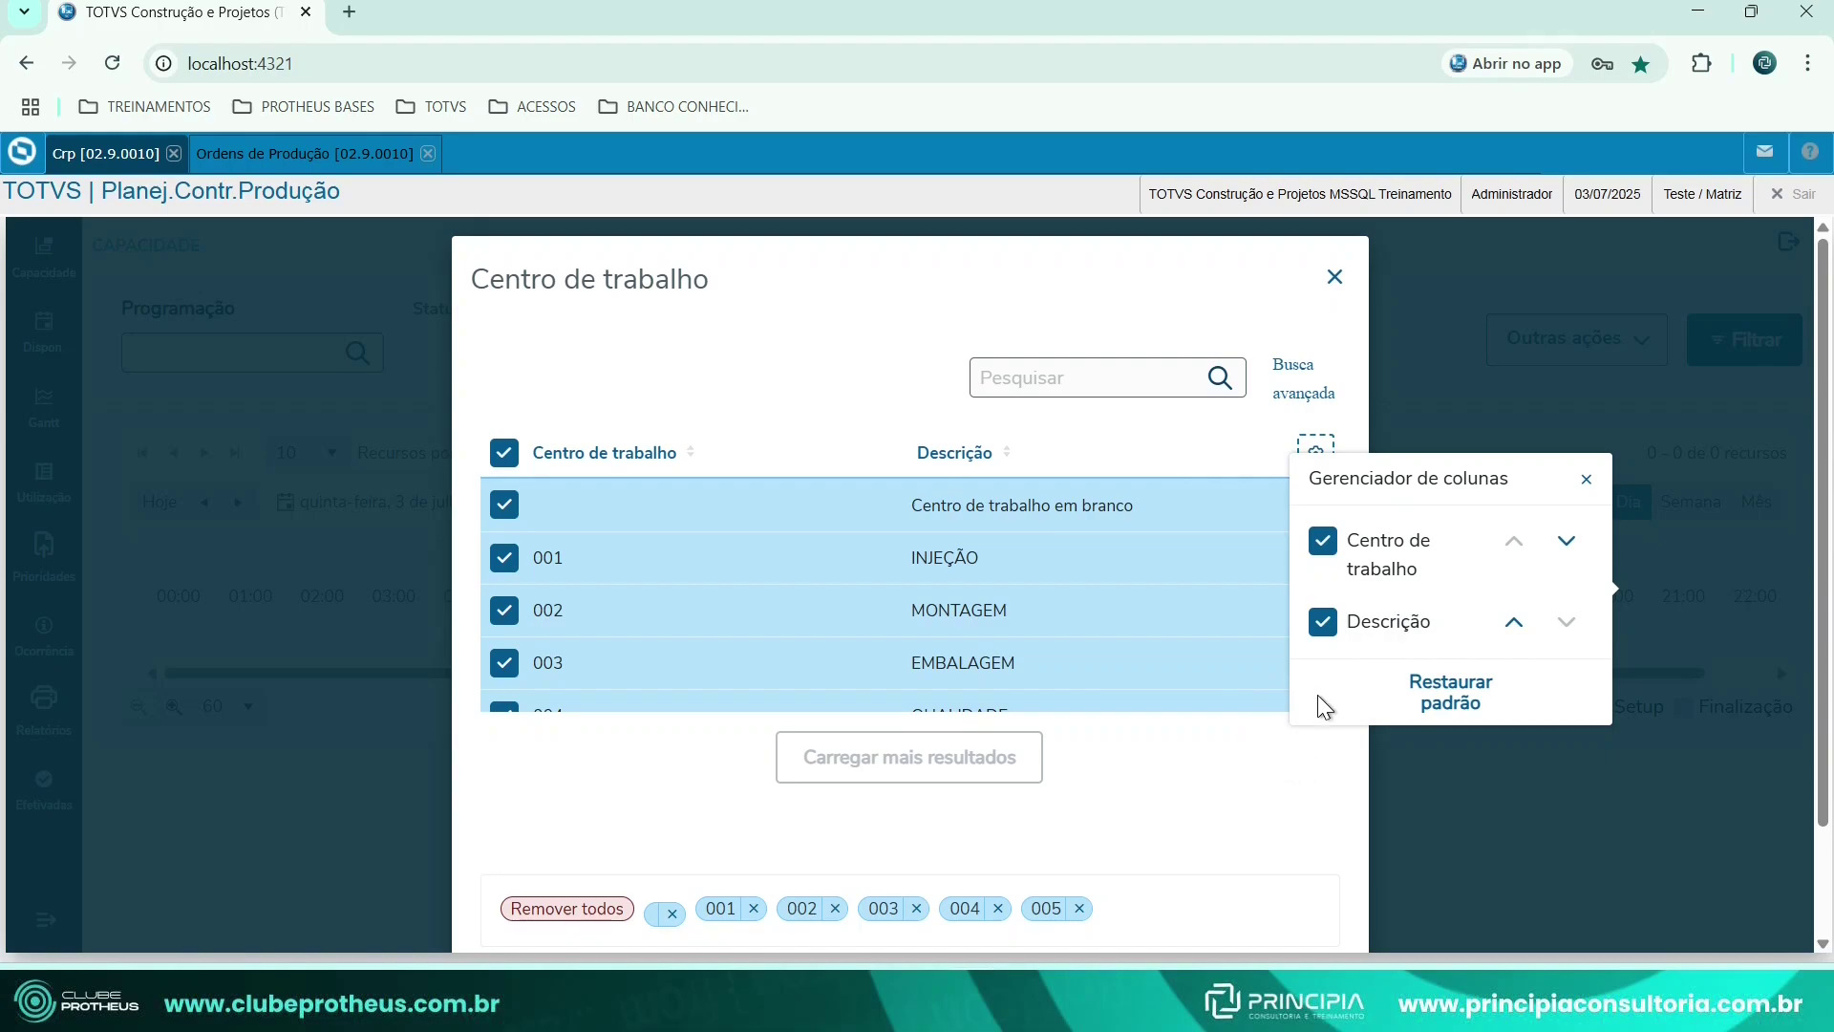
click(1213, 768)
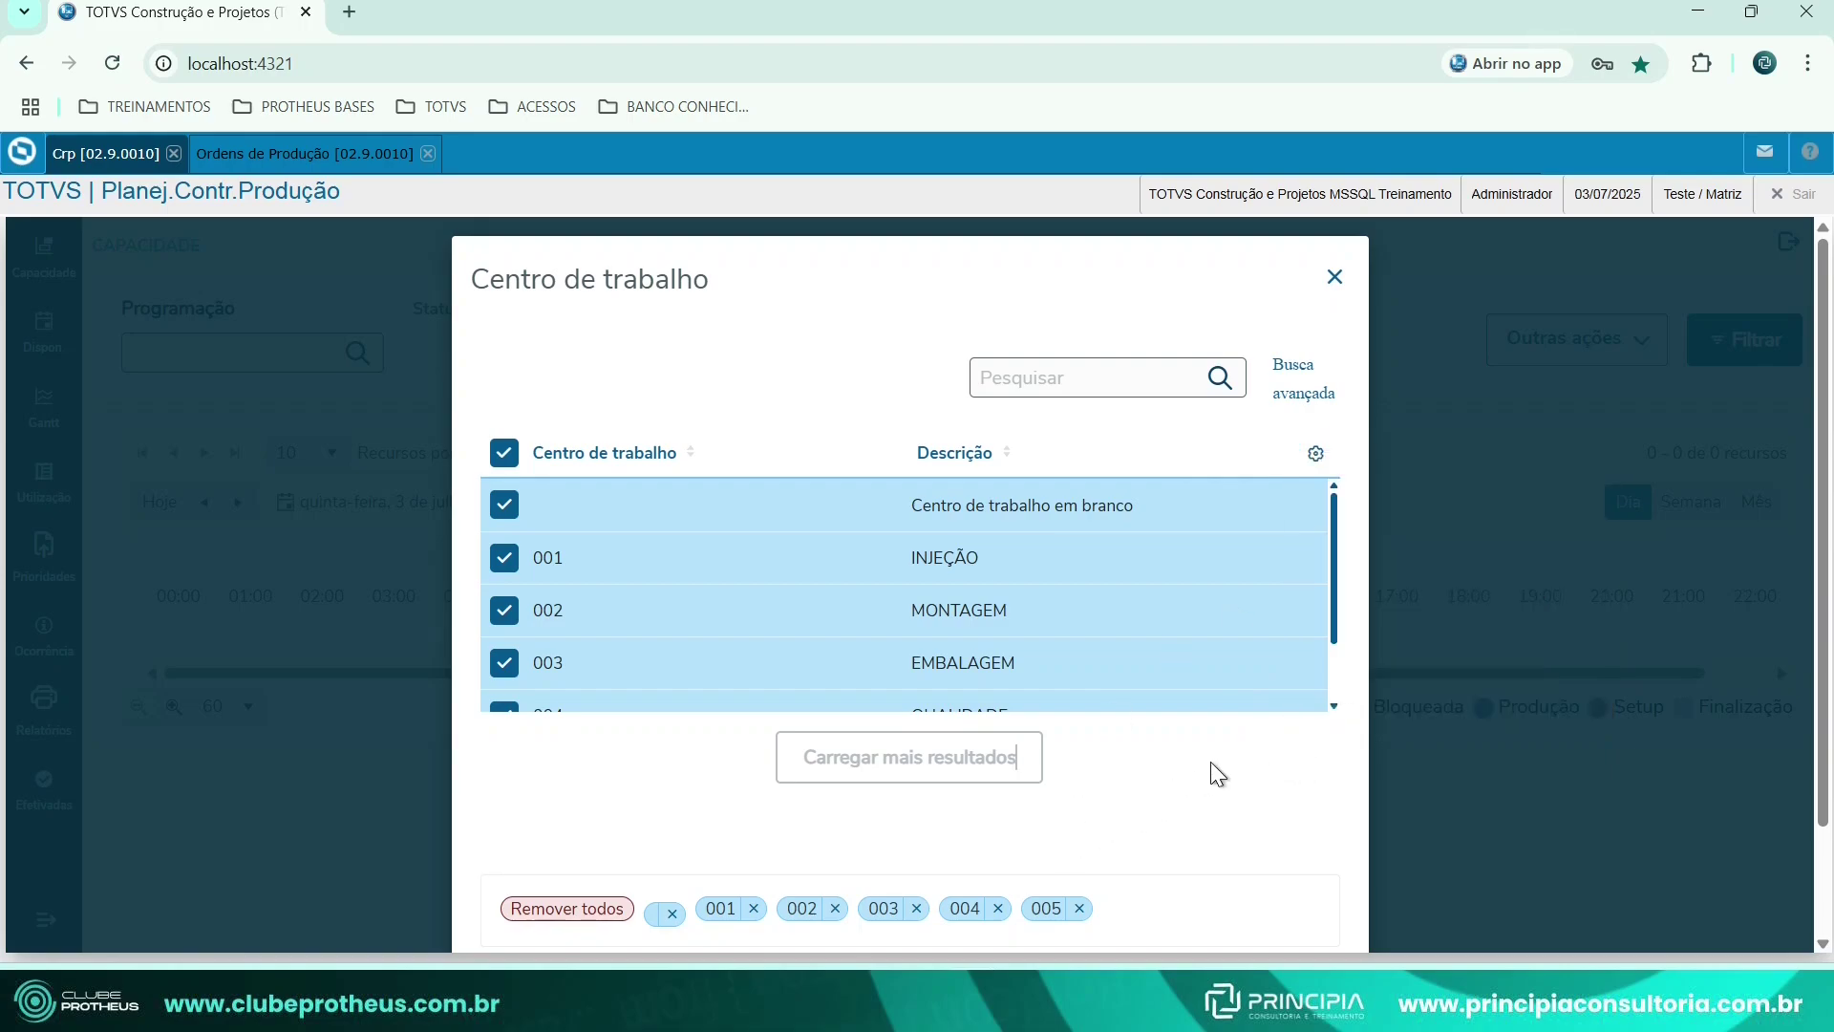
Apply the work center selection to the Centro de trabalho filter and remove the blank one, keeping 001 to 005.
scroll(1089, 679, down, 2)
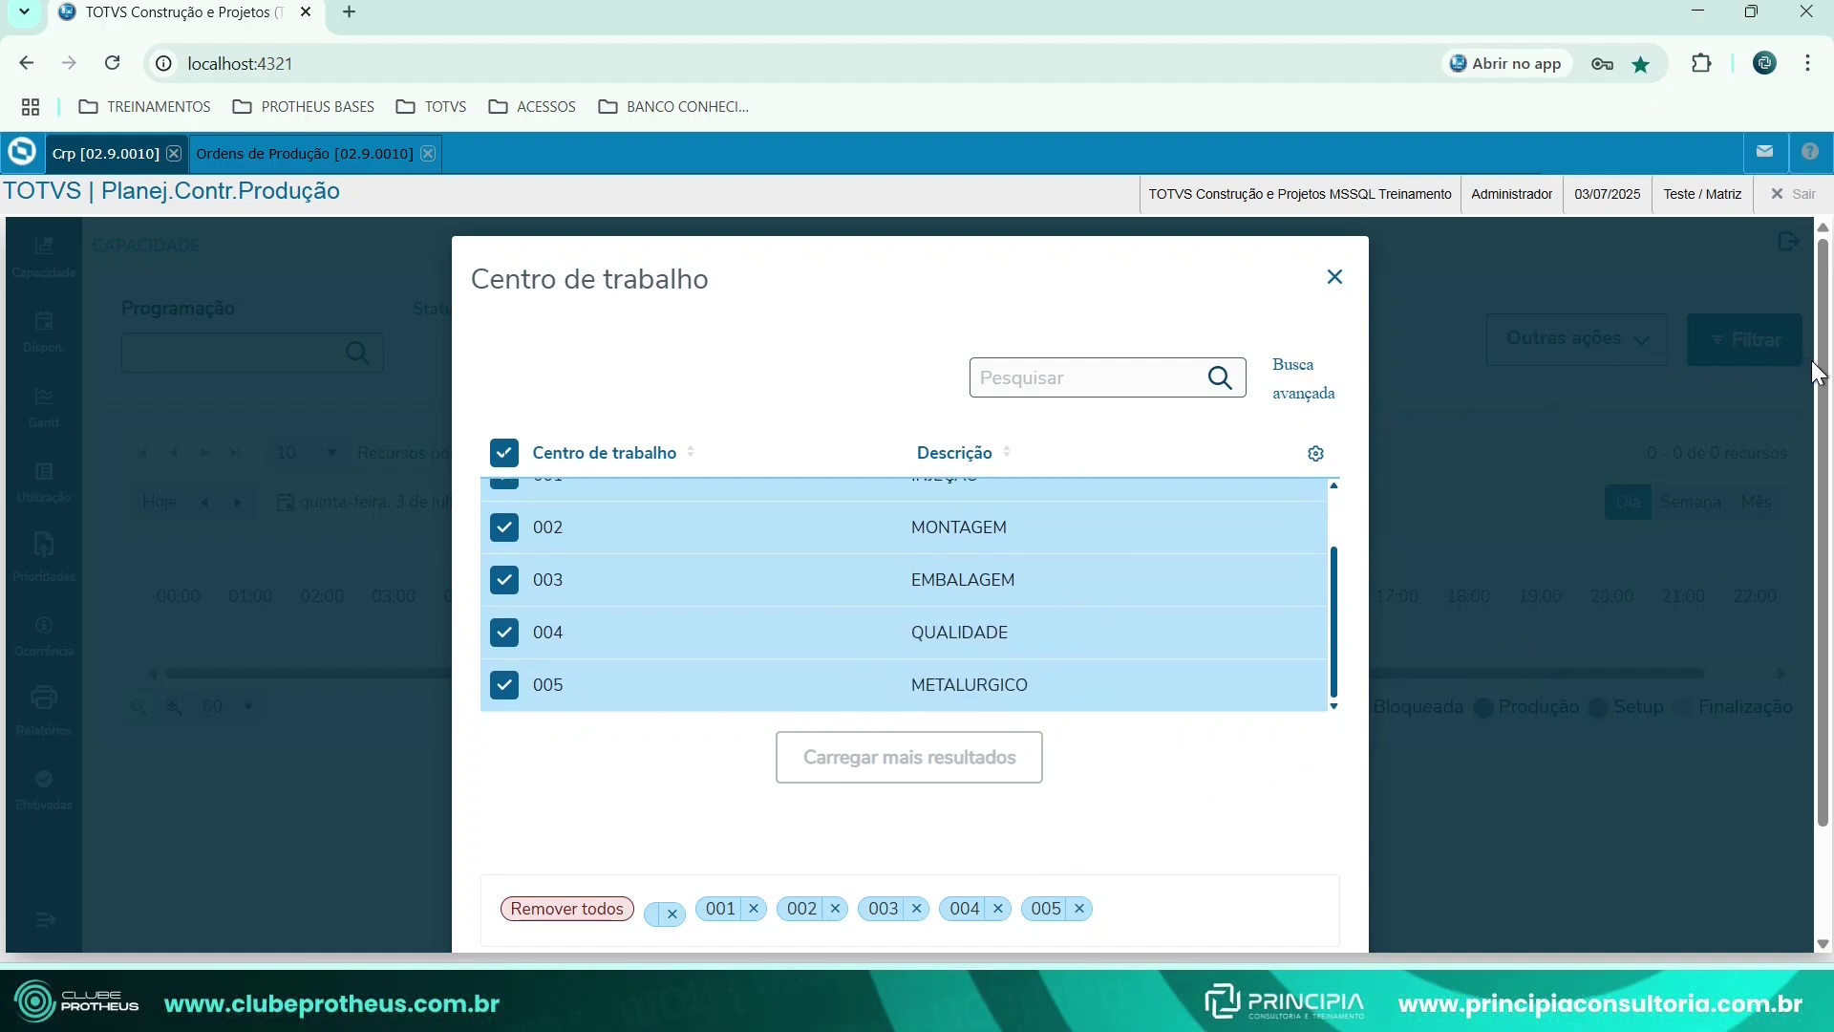
scroll(1816, 373, down, 2)
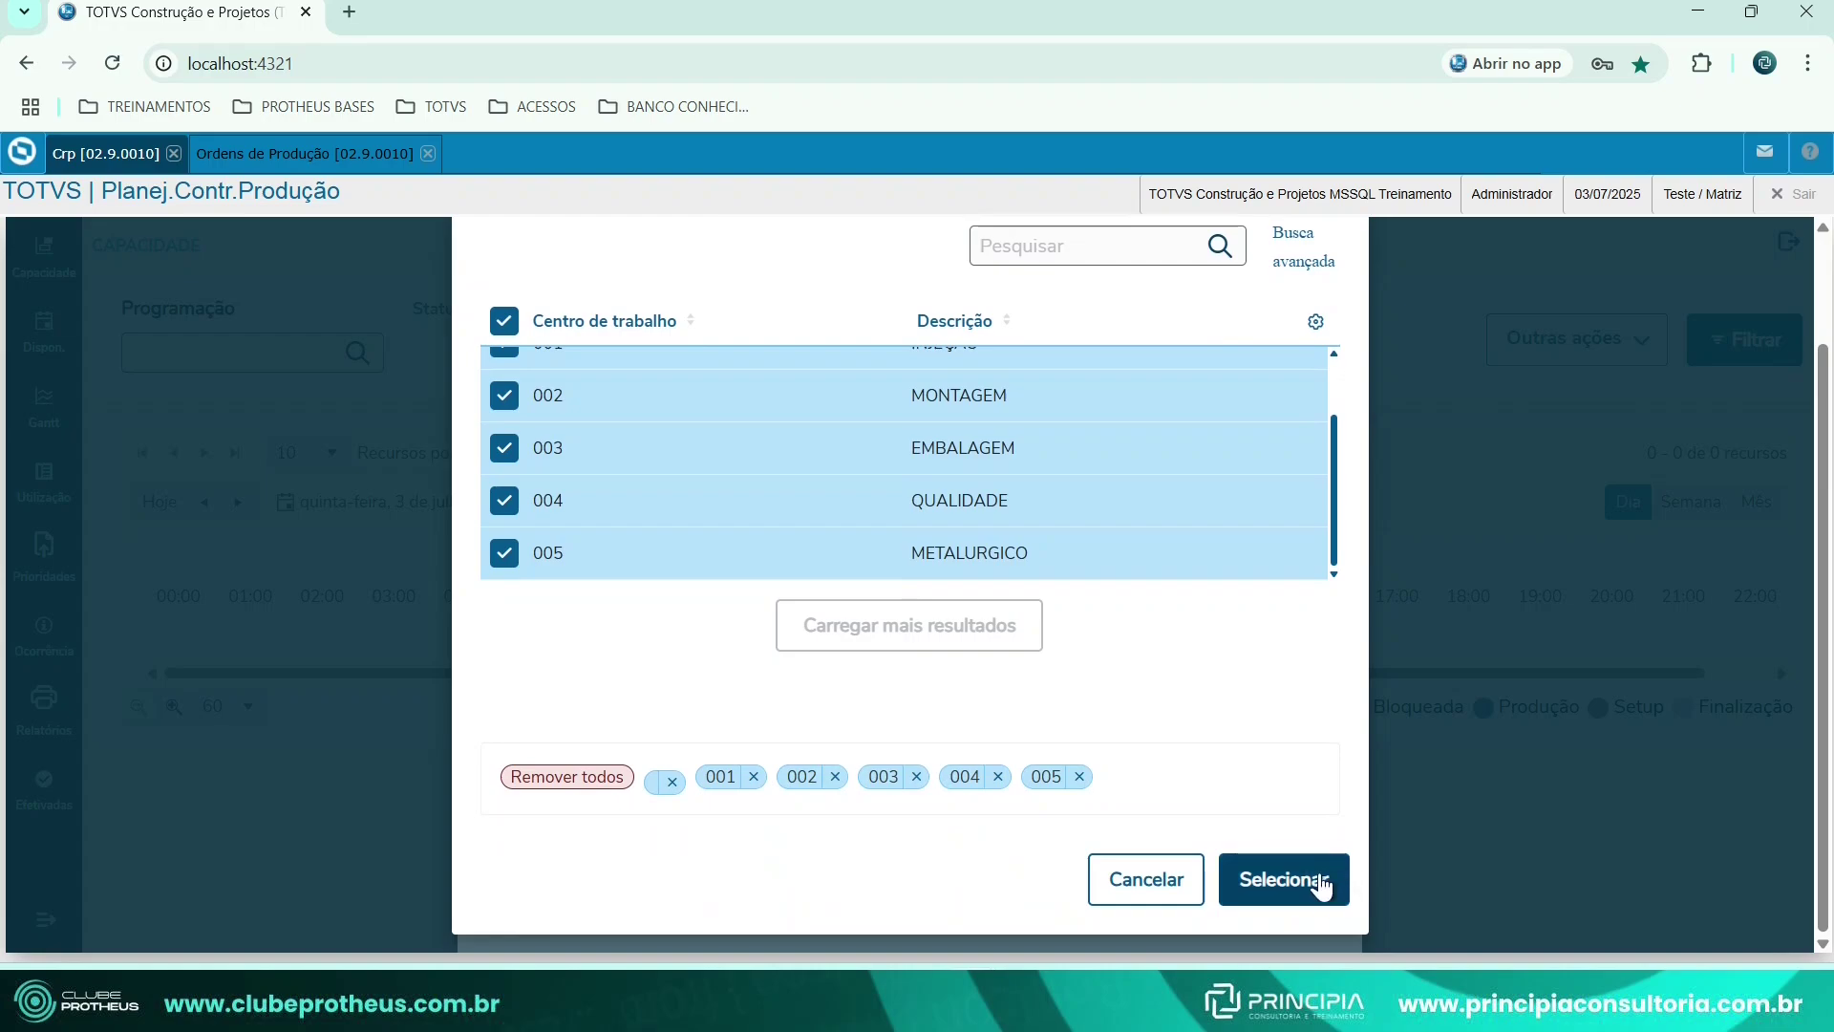
click(1318, 883)
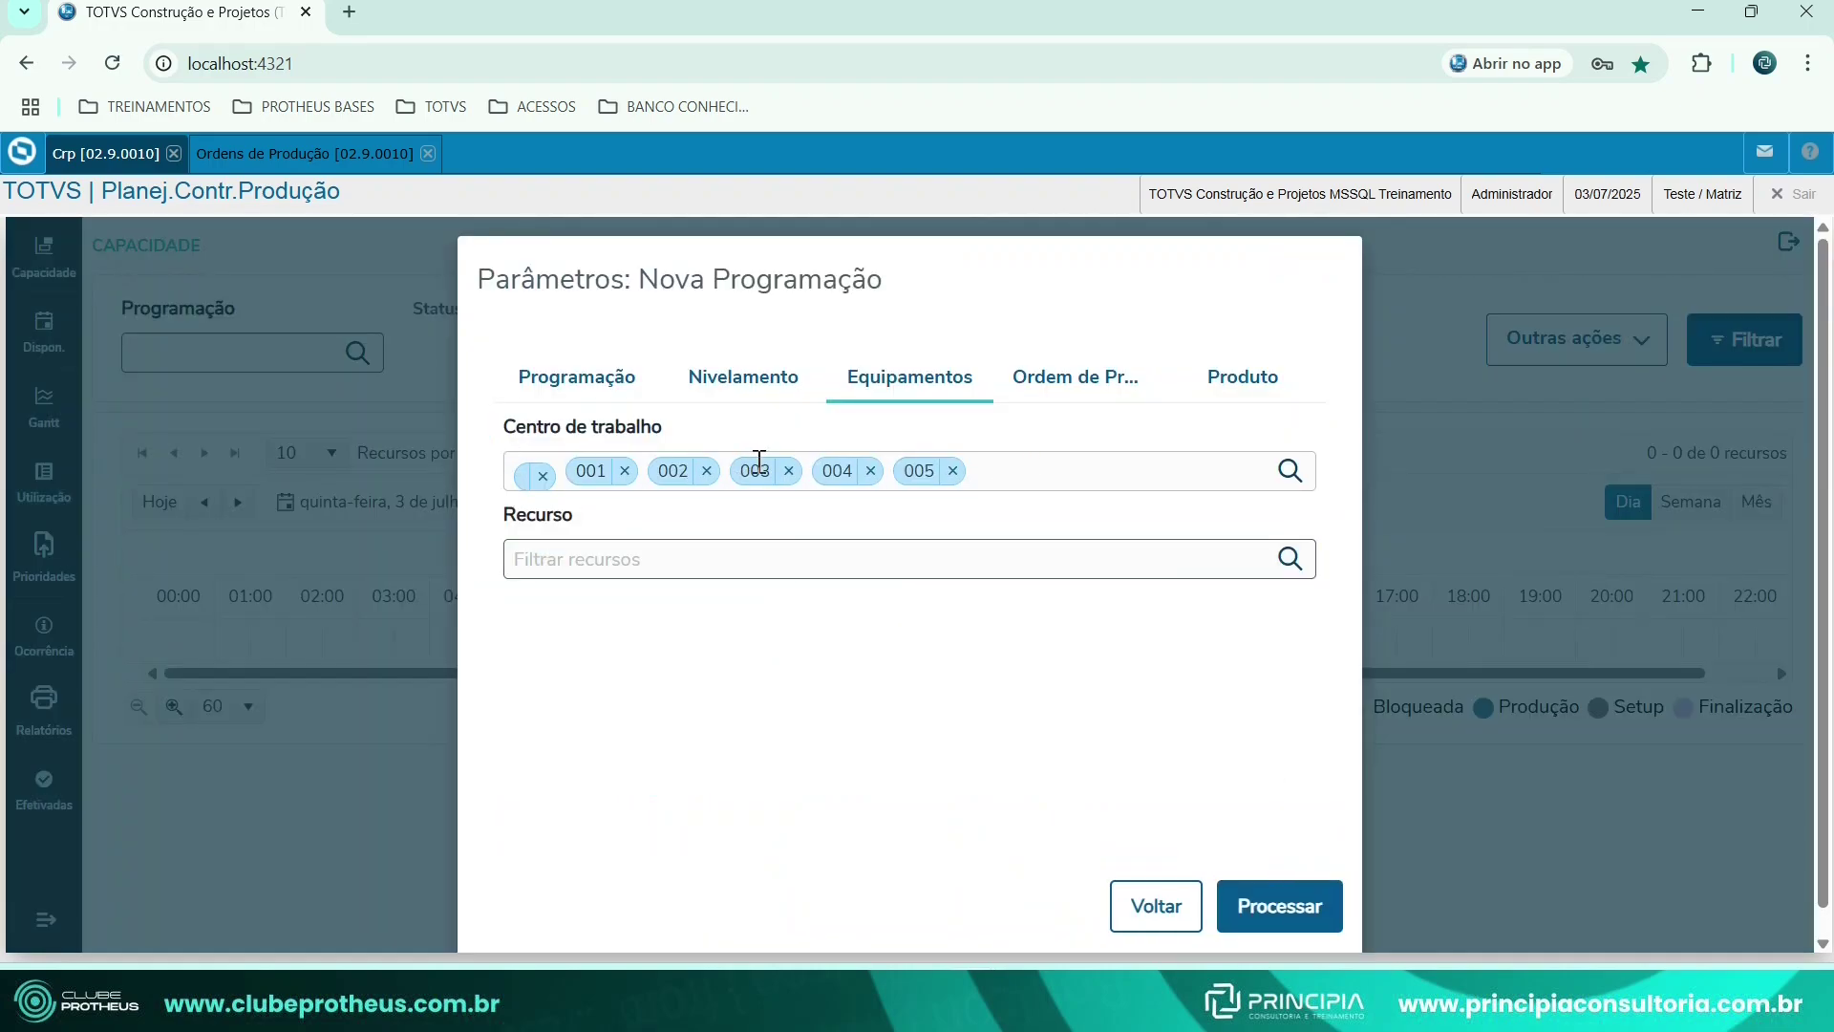
click(541, 475)
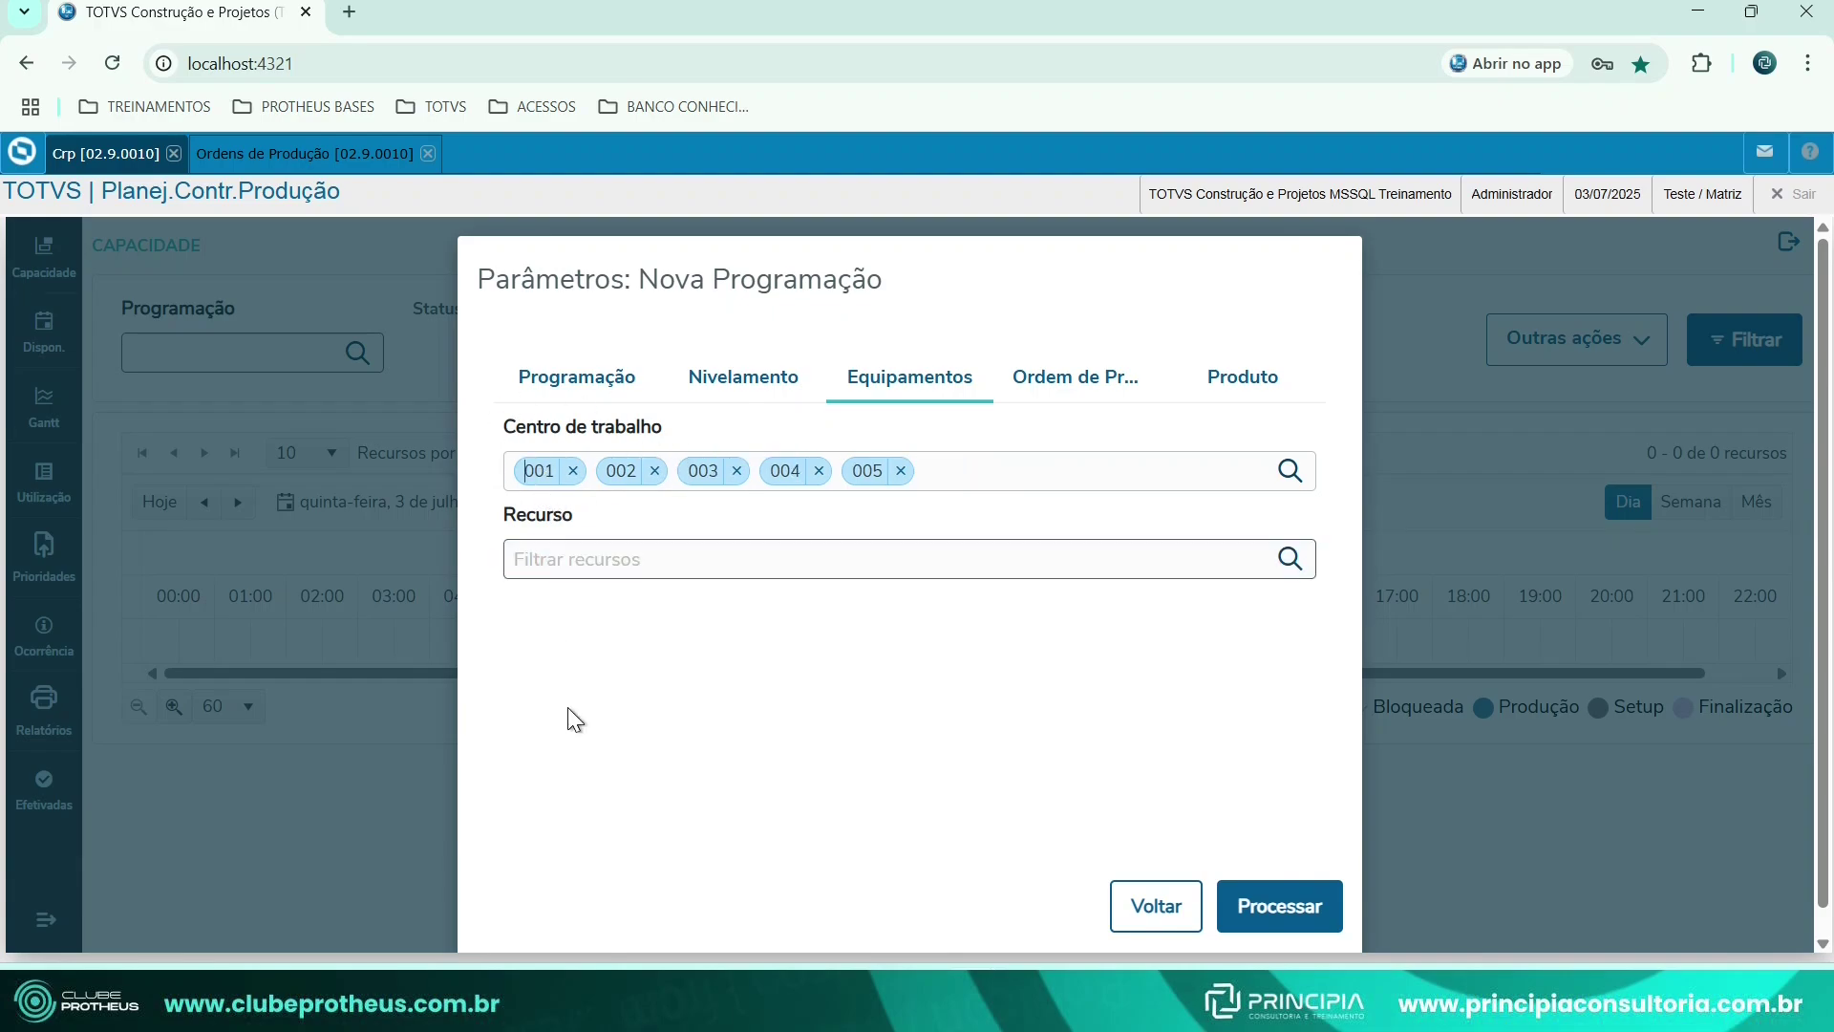
click(1290, 470)
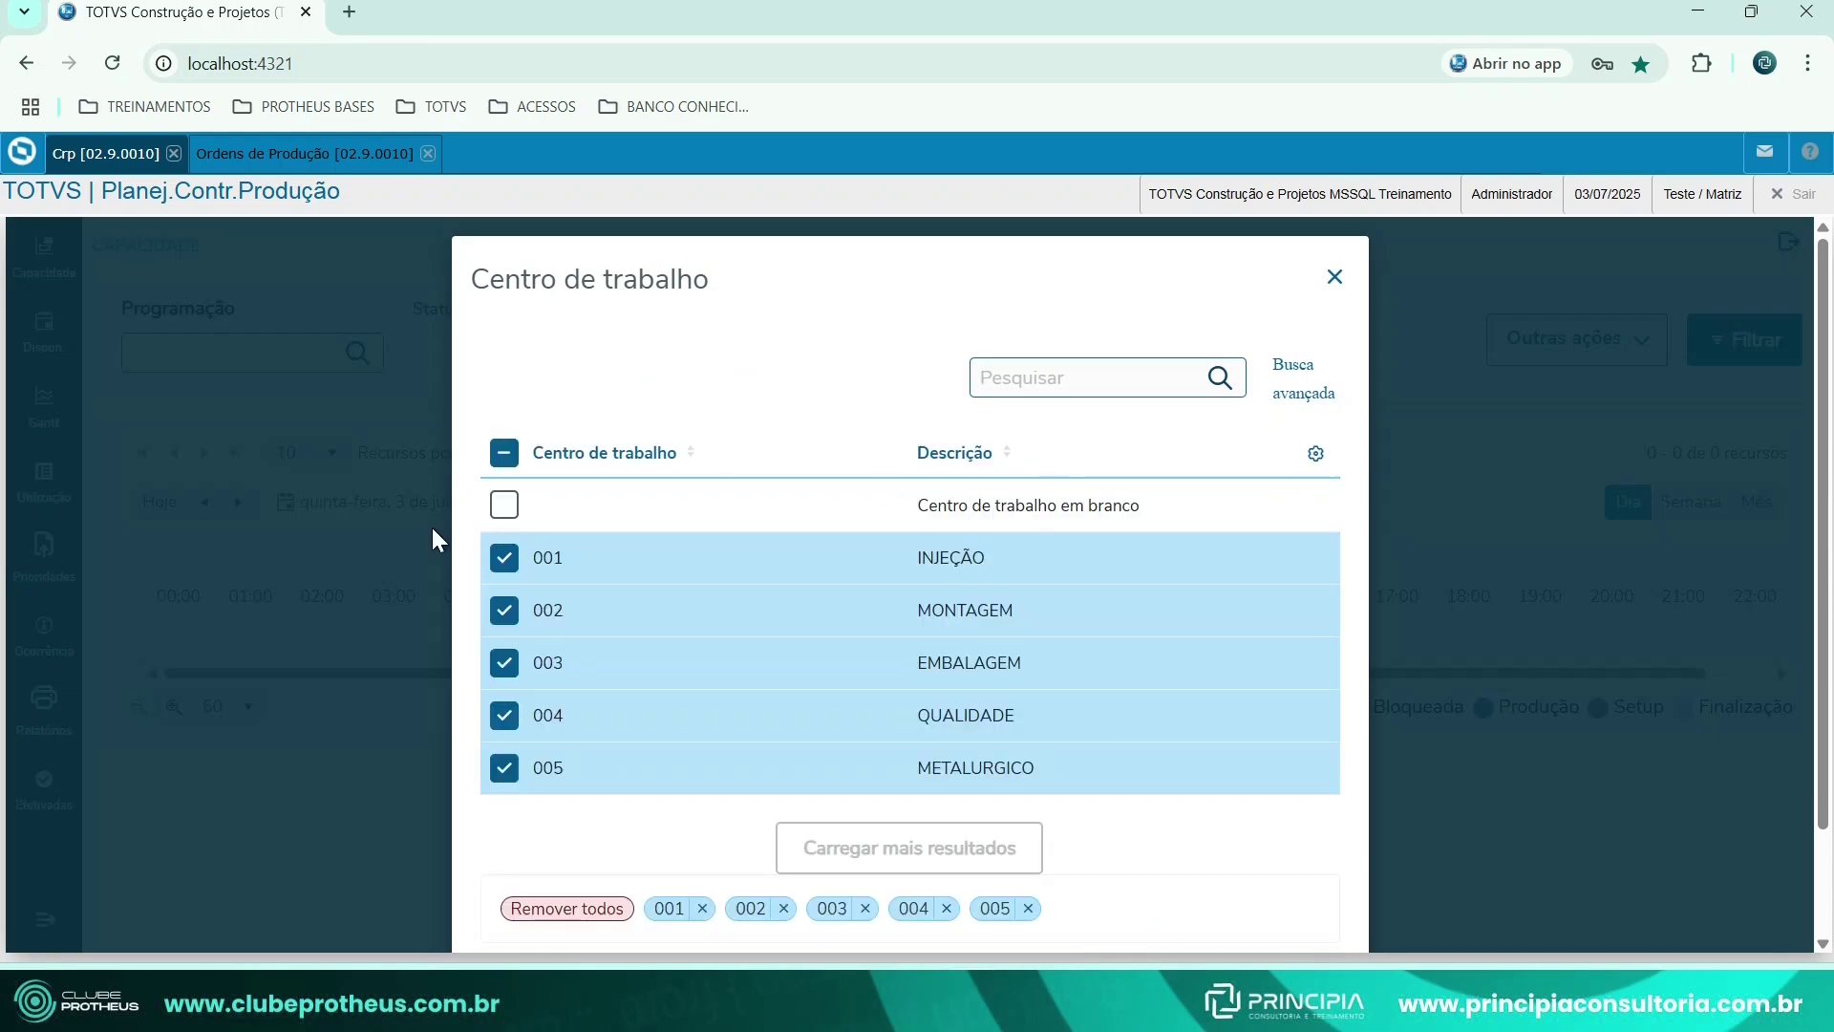
click(1333, 279)
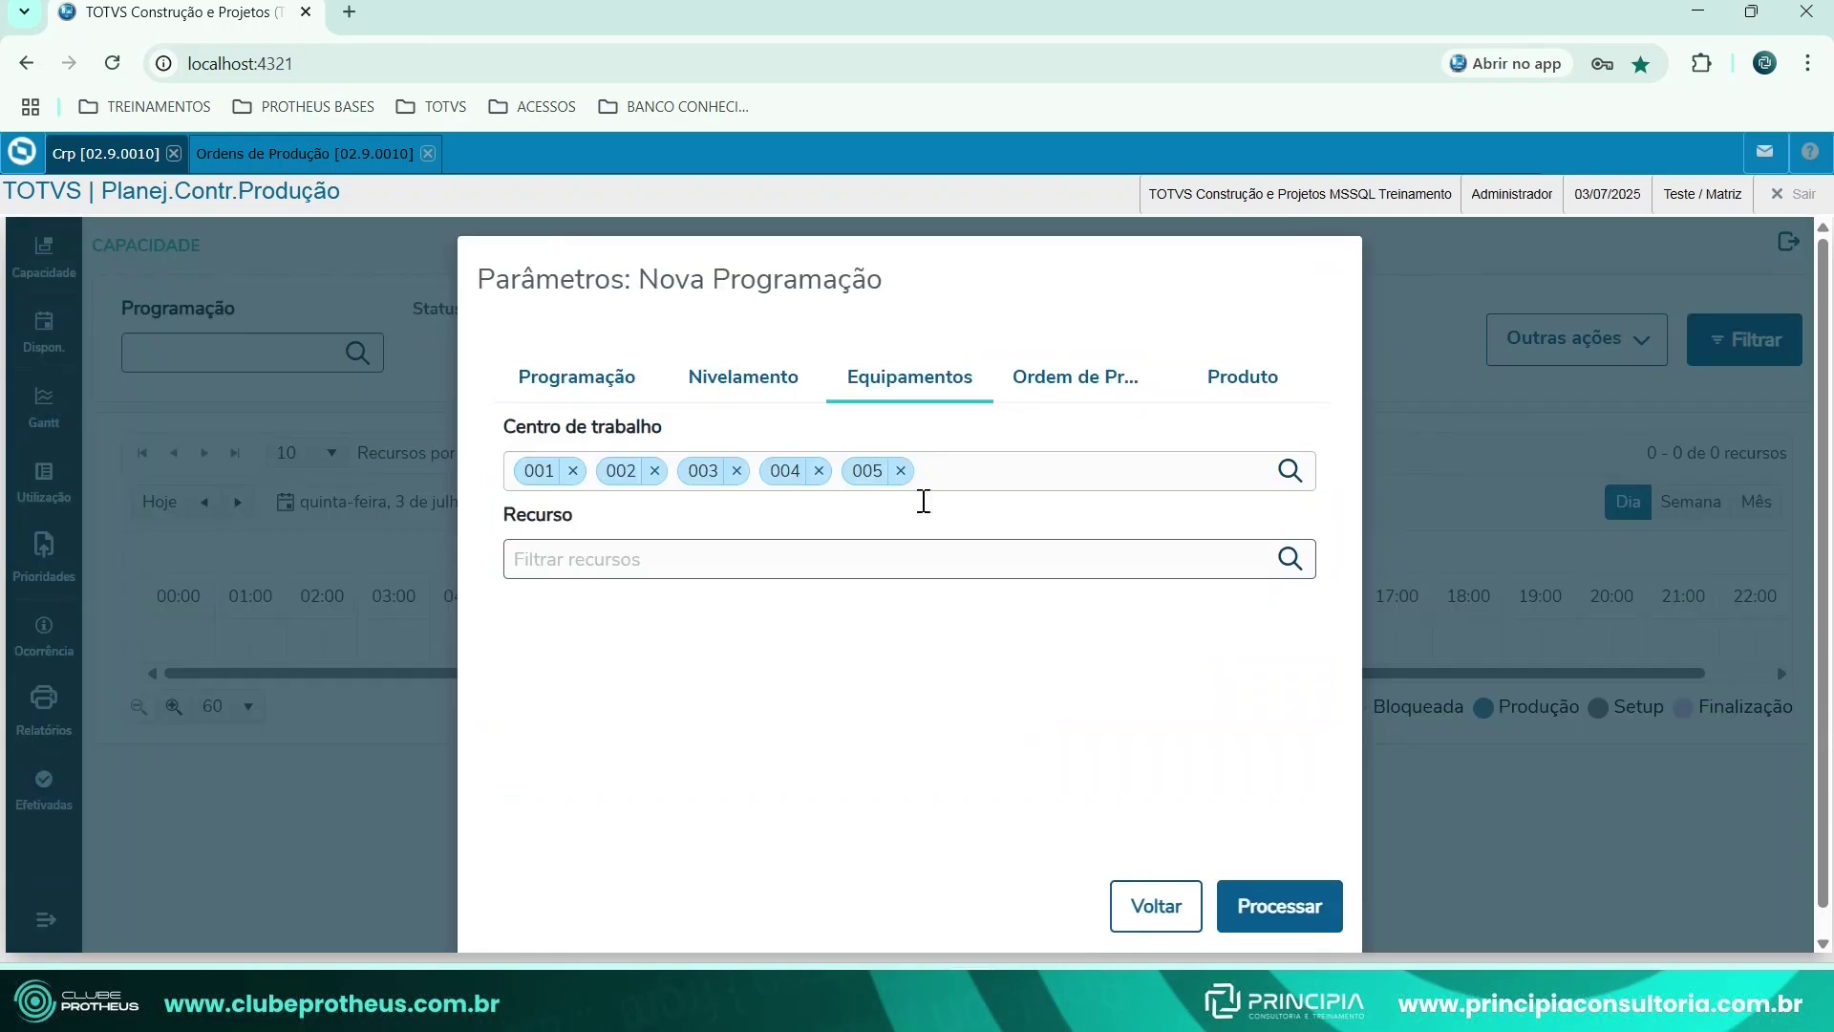
Look up the resources for the Recurso filter and select all of them, including MON002 to QUA002 further down the list.
click(1291, 560)
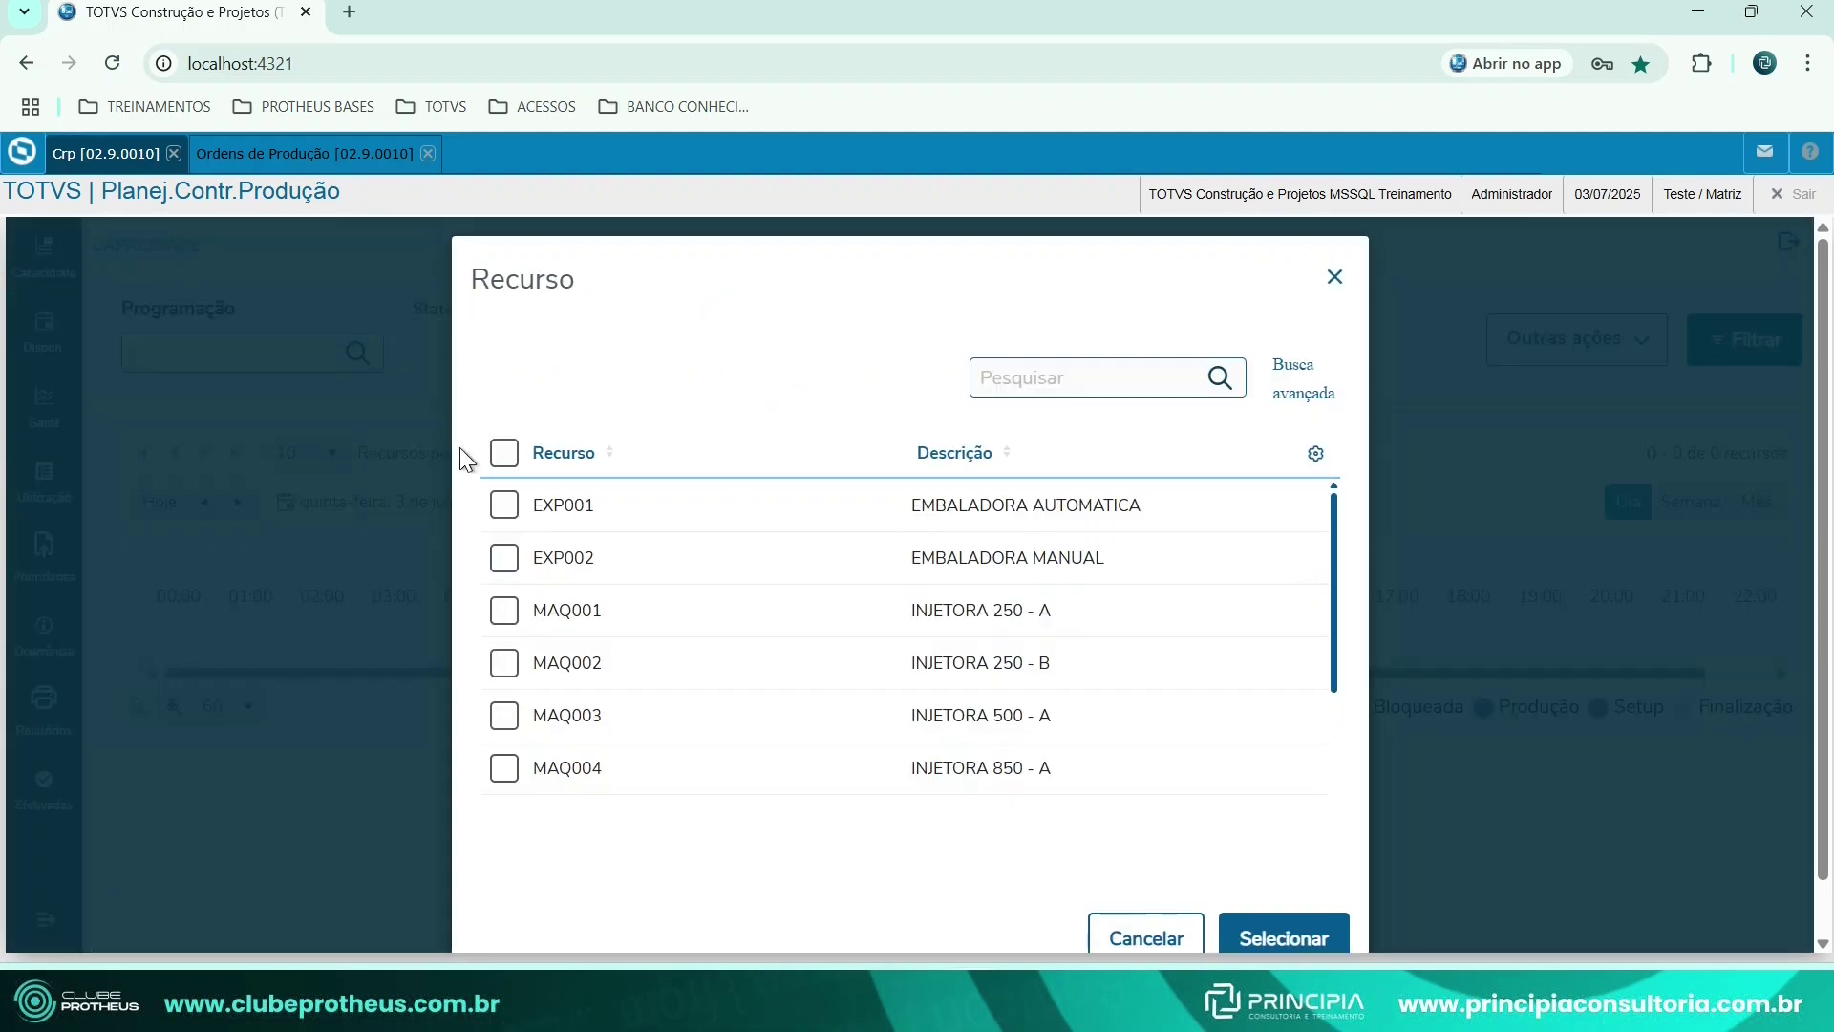
click(502, 452)
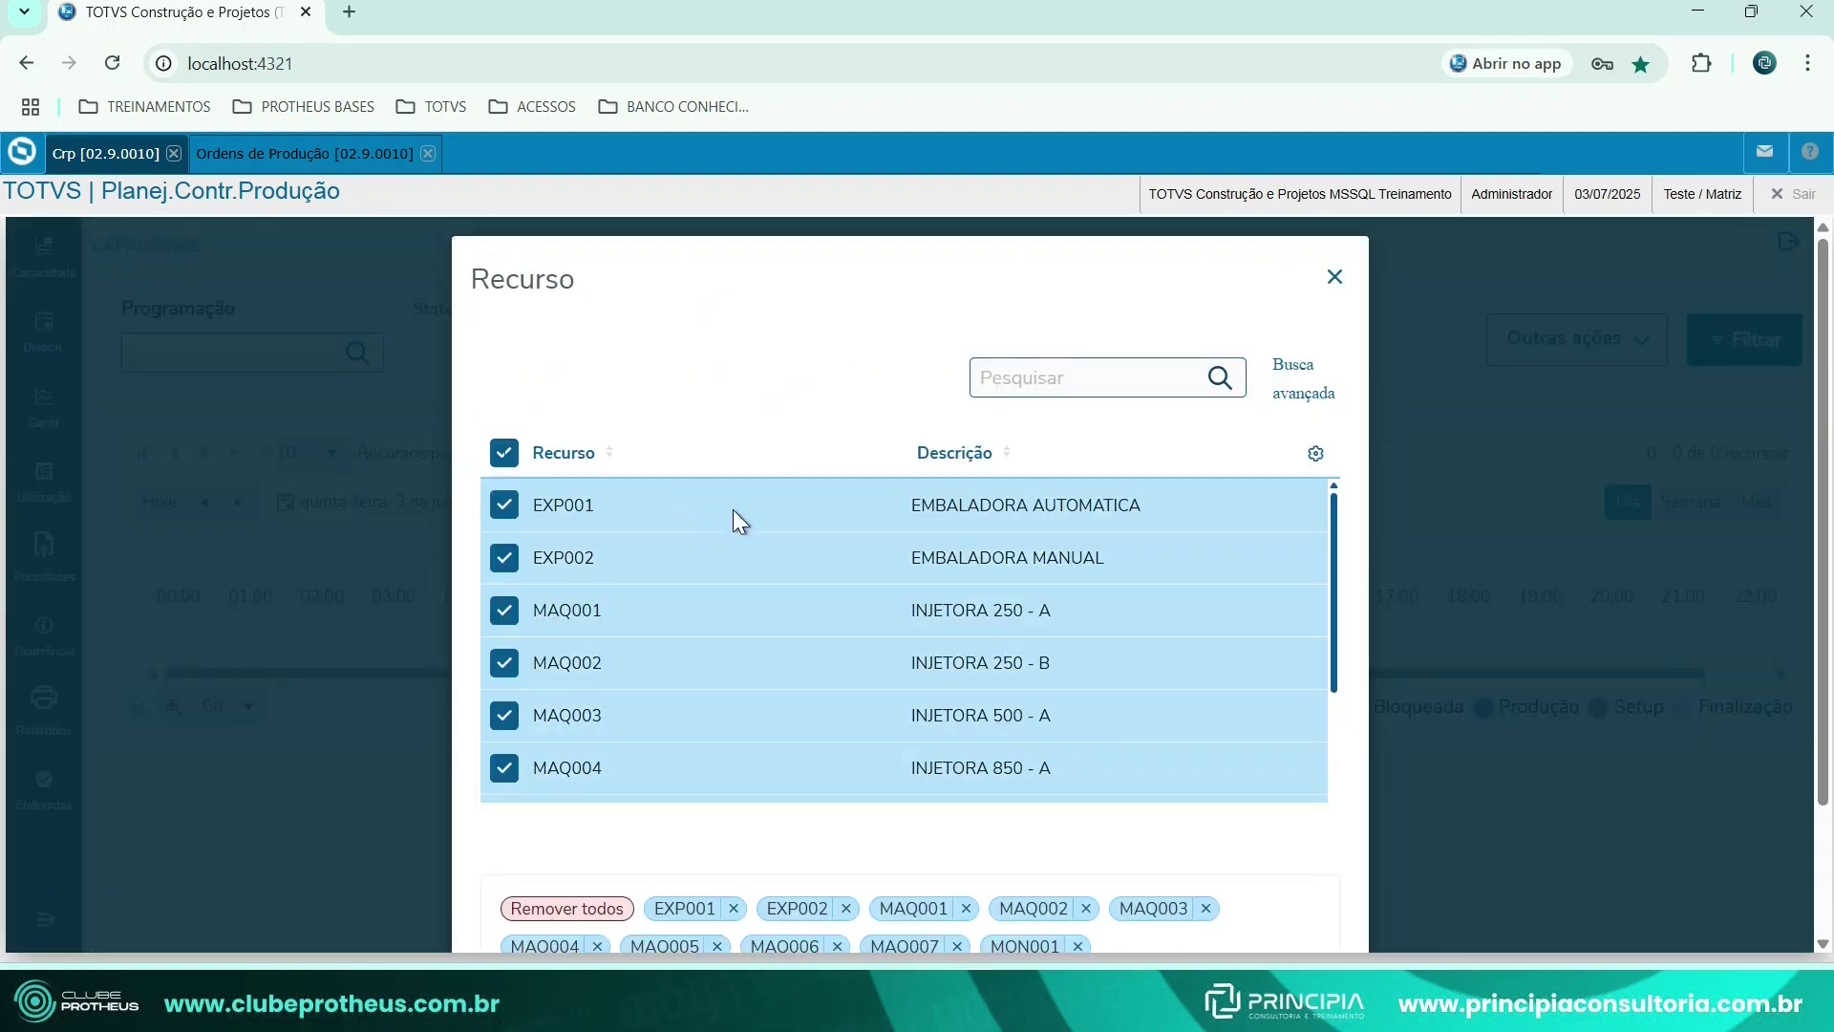
click(503, 504)
click(504, 557)
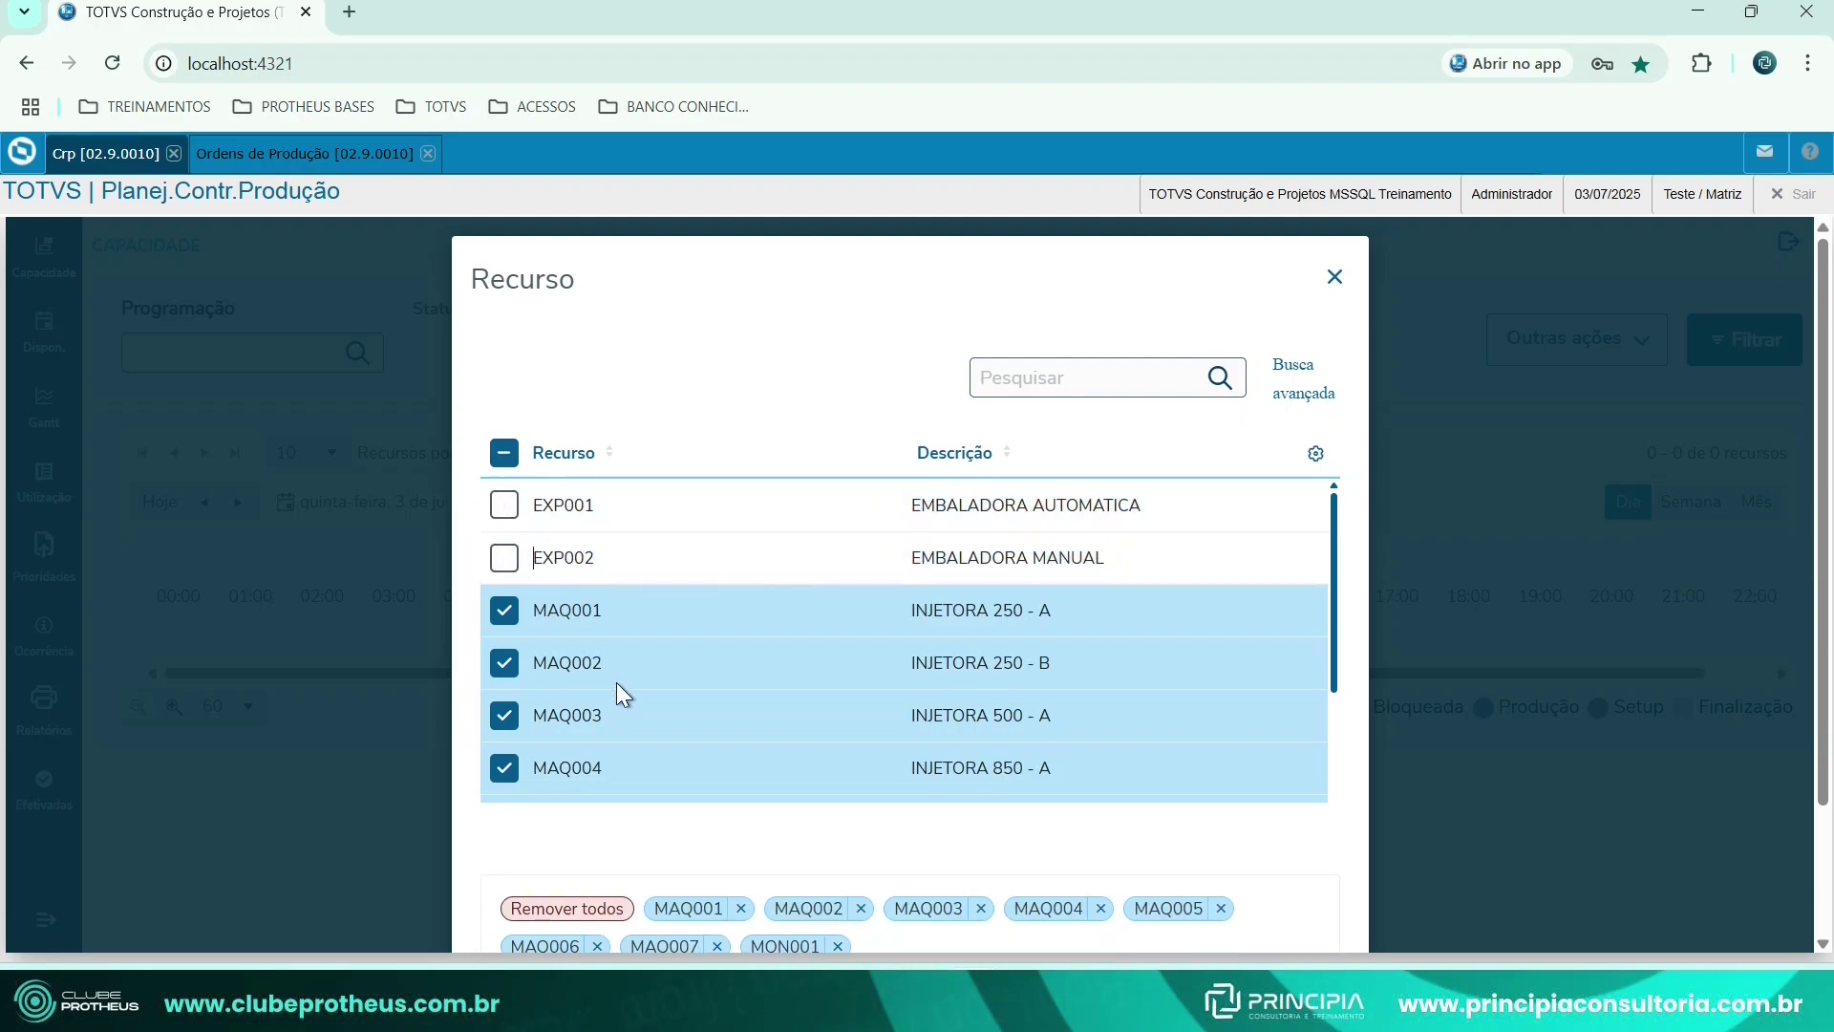
click(504, 452)
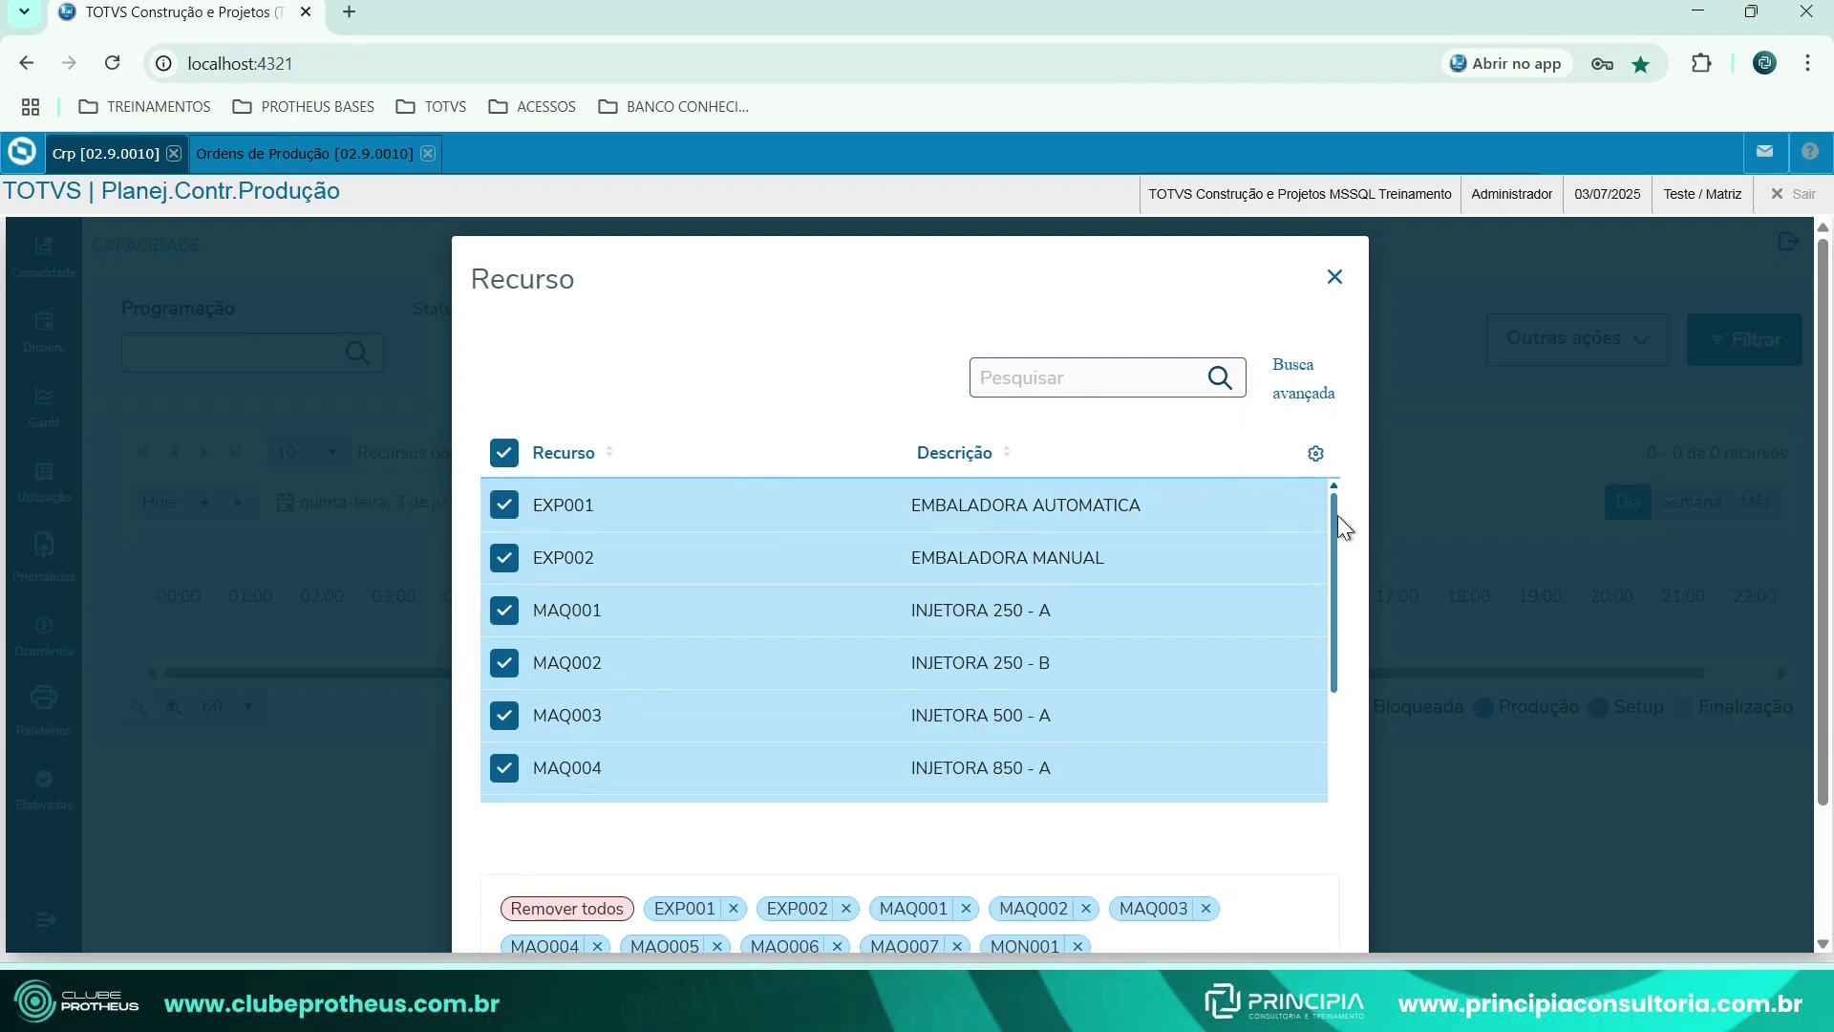
drag(1338, 514, 1361, 760)
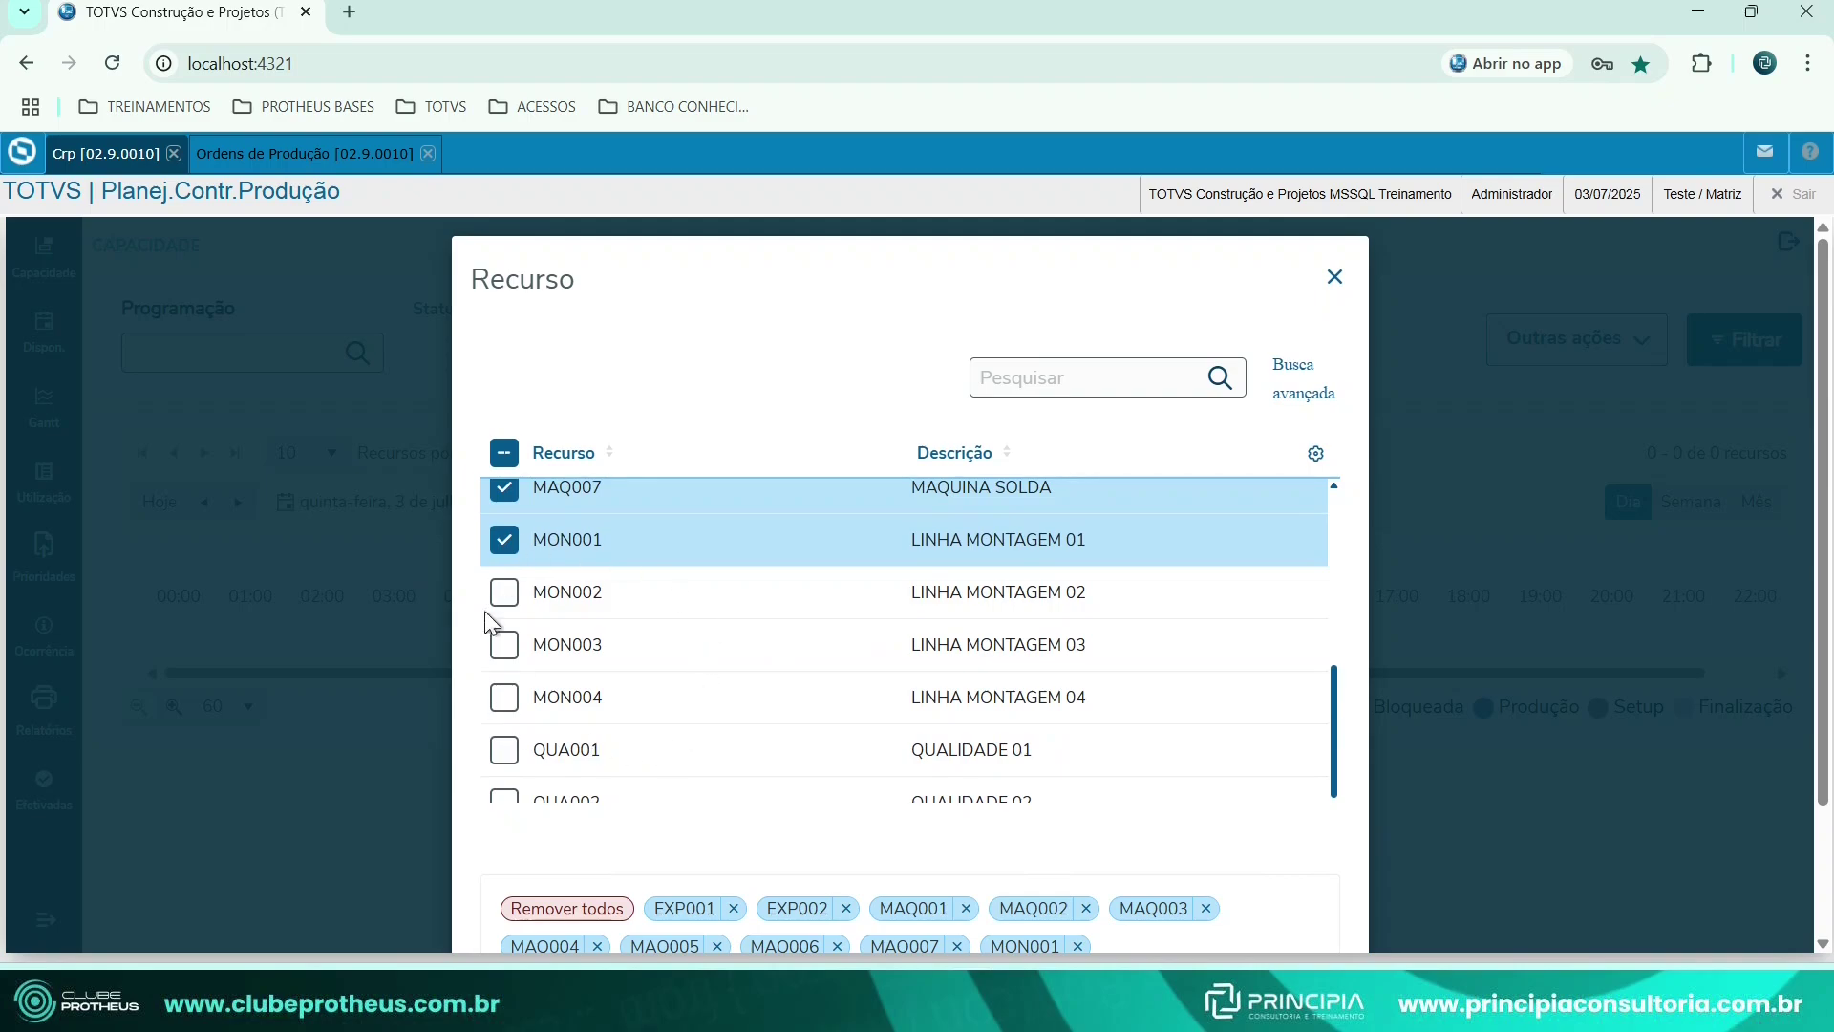
click(504, 452)
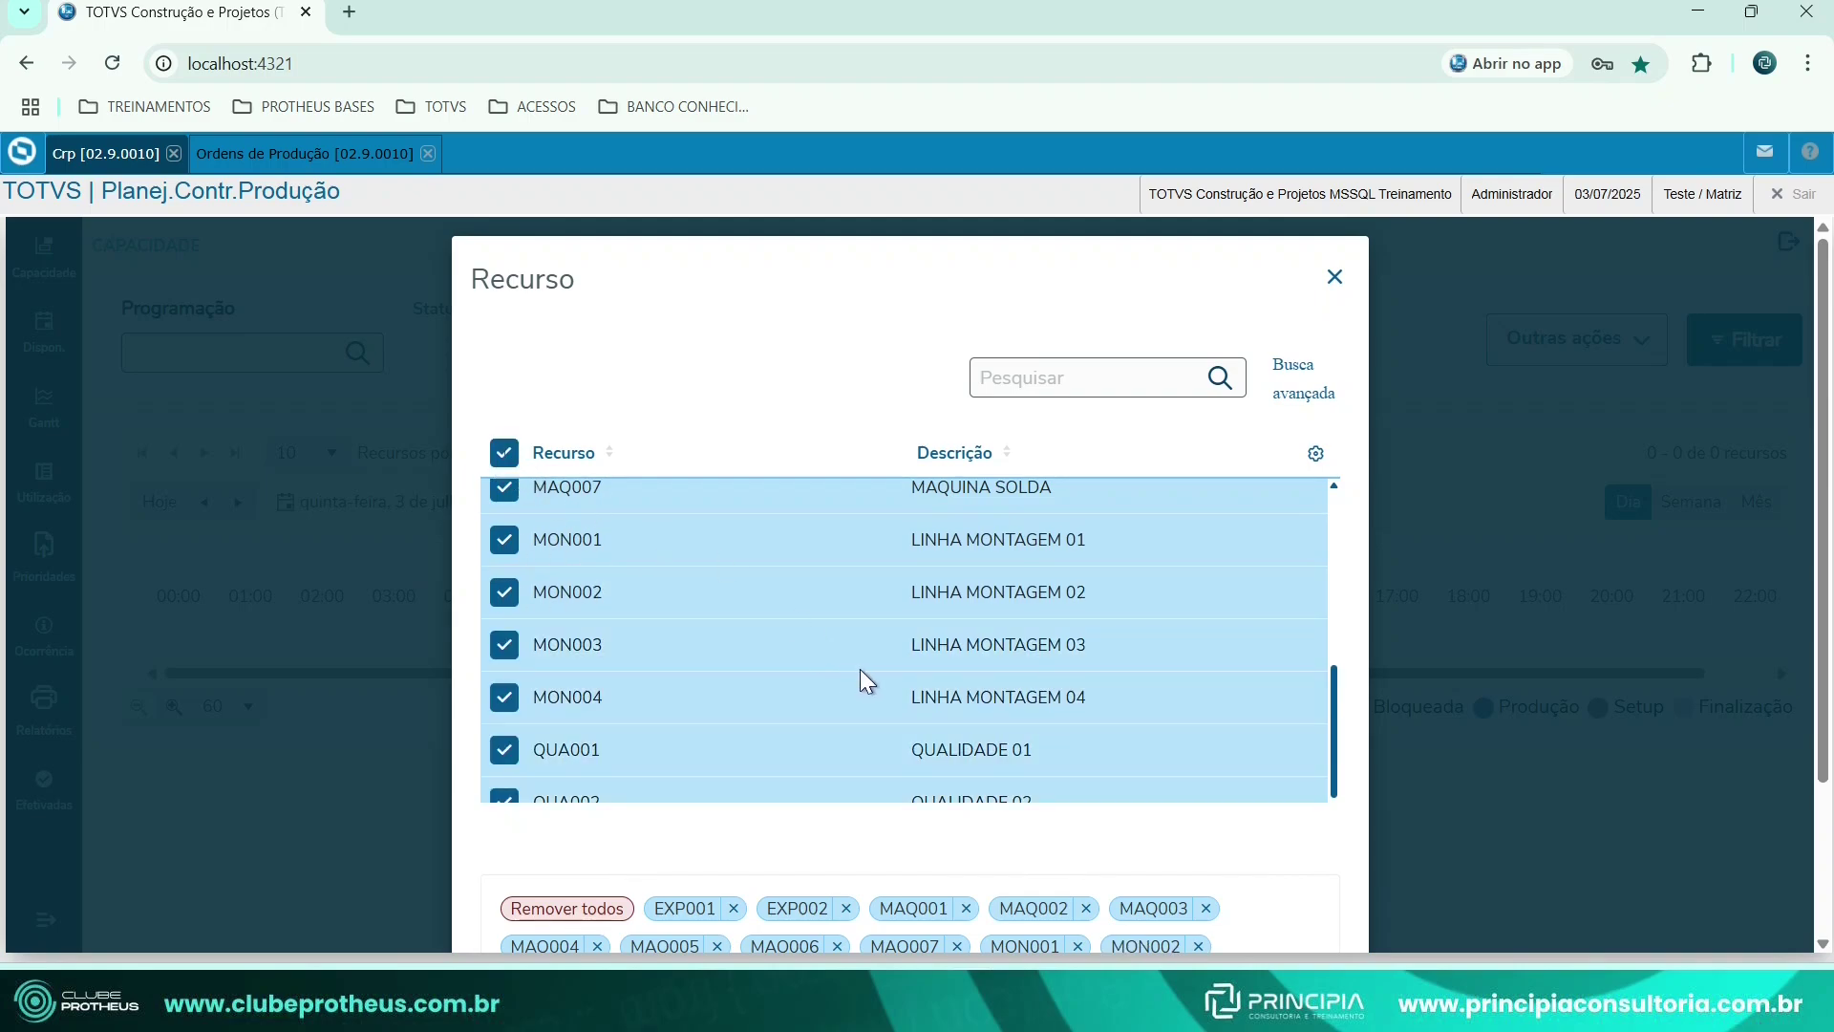
Review the selected resources from EXP001 to QUA002 and apply them to the Recurso filter.
scroll(894, 673, down, 2)
scroll(898, 592, down, 1)
scroll(1051, 544, up, 5)
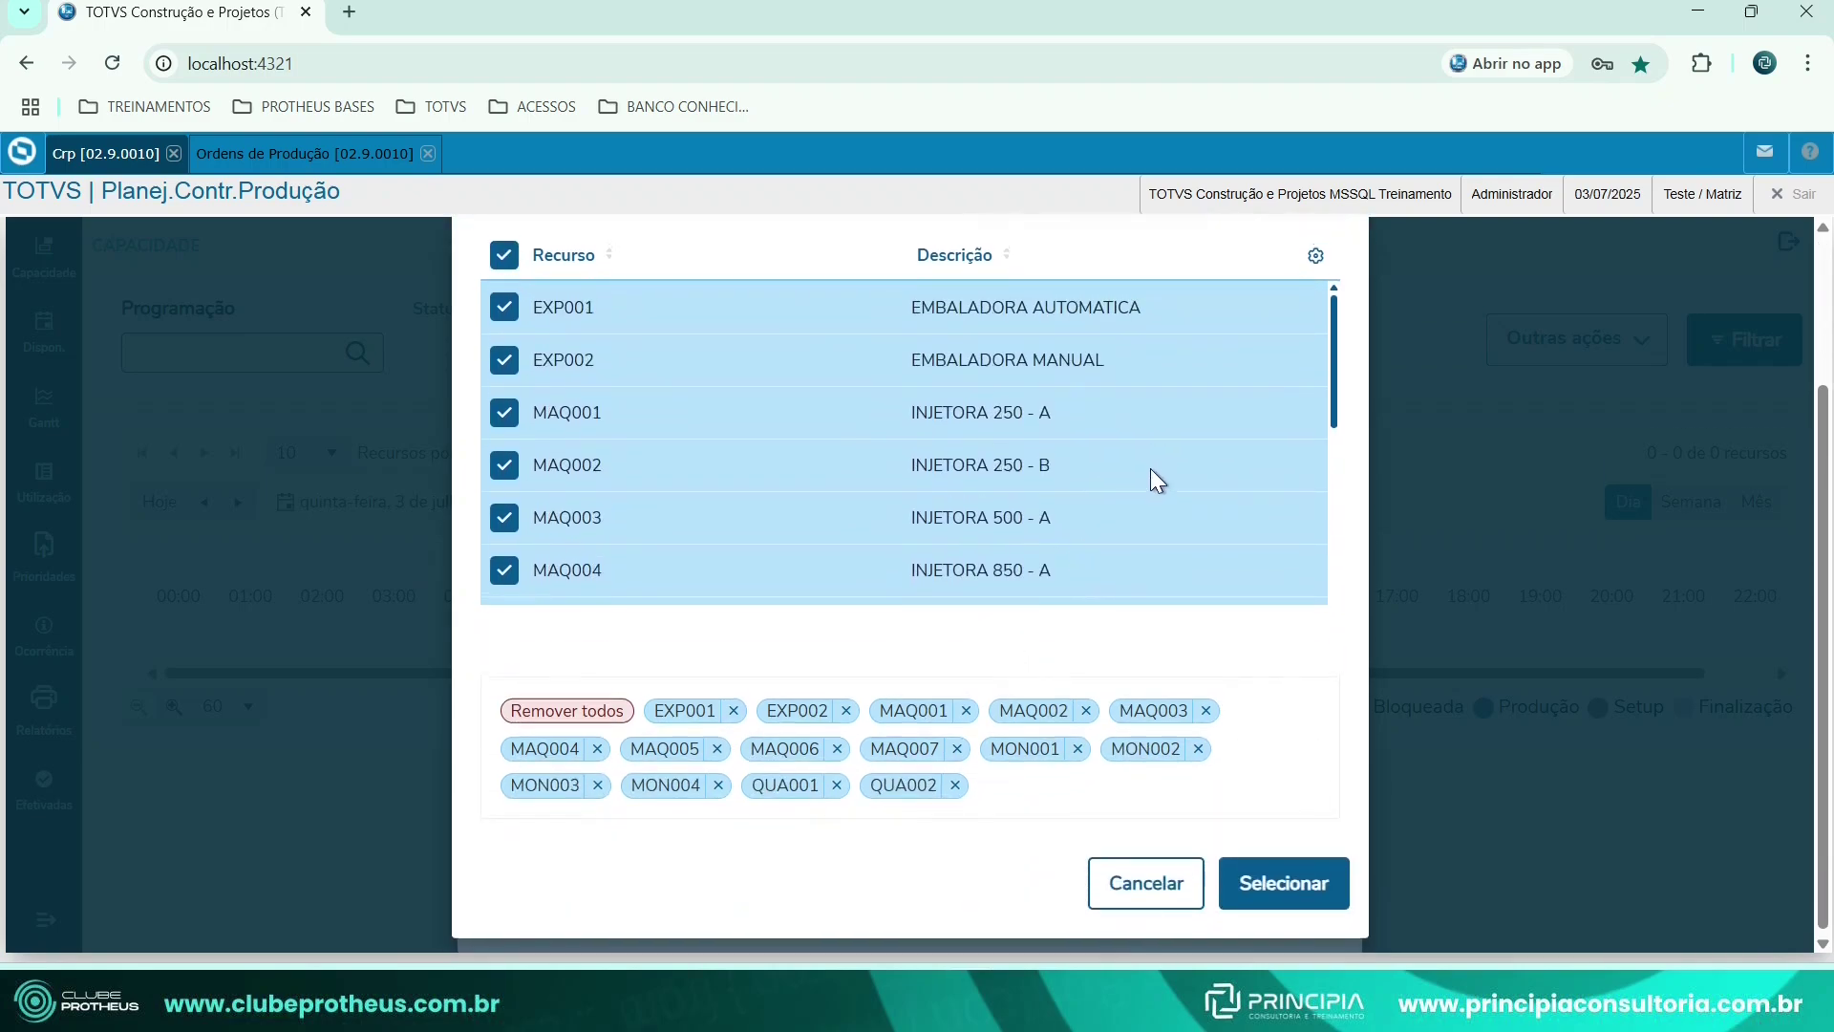
scroll(1156, 535, up, 2)
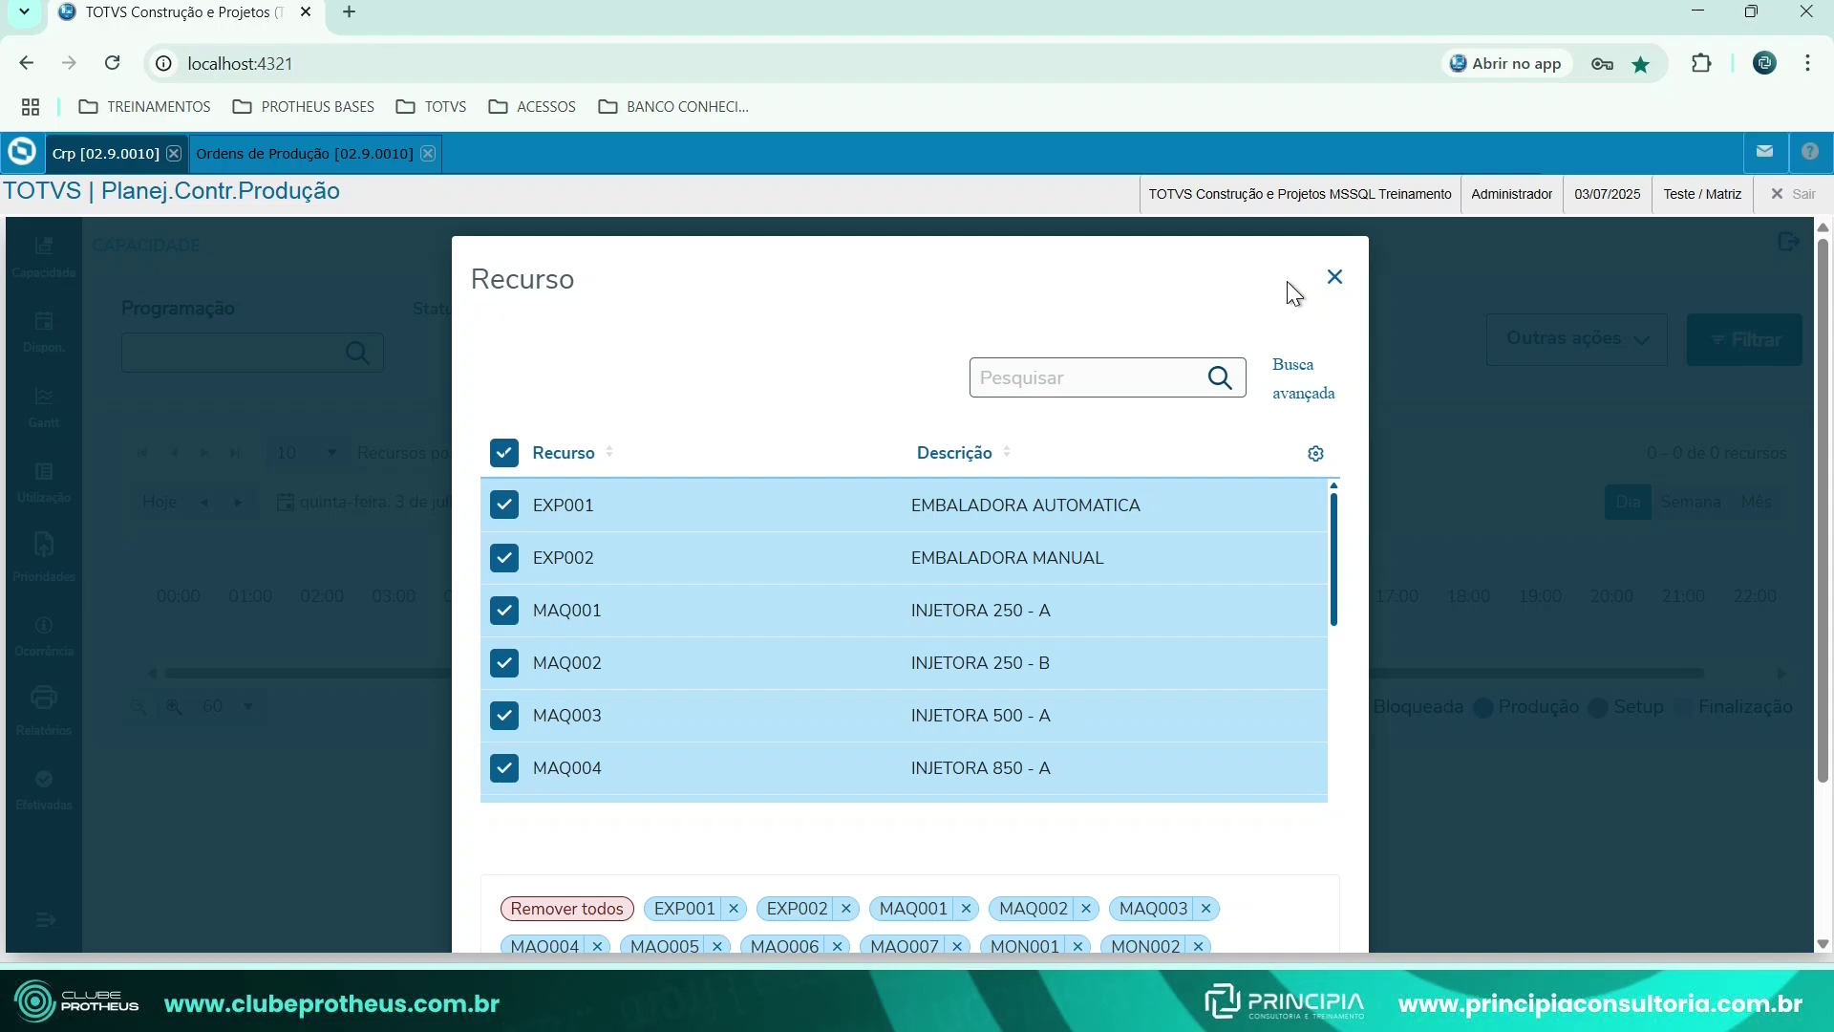
scroll(1240, 740, down, 5)
scroll(1657, 592, down, 2)
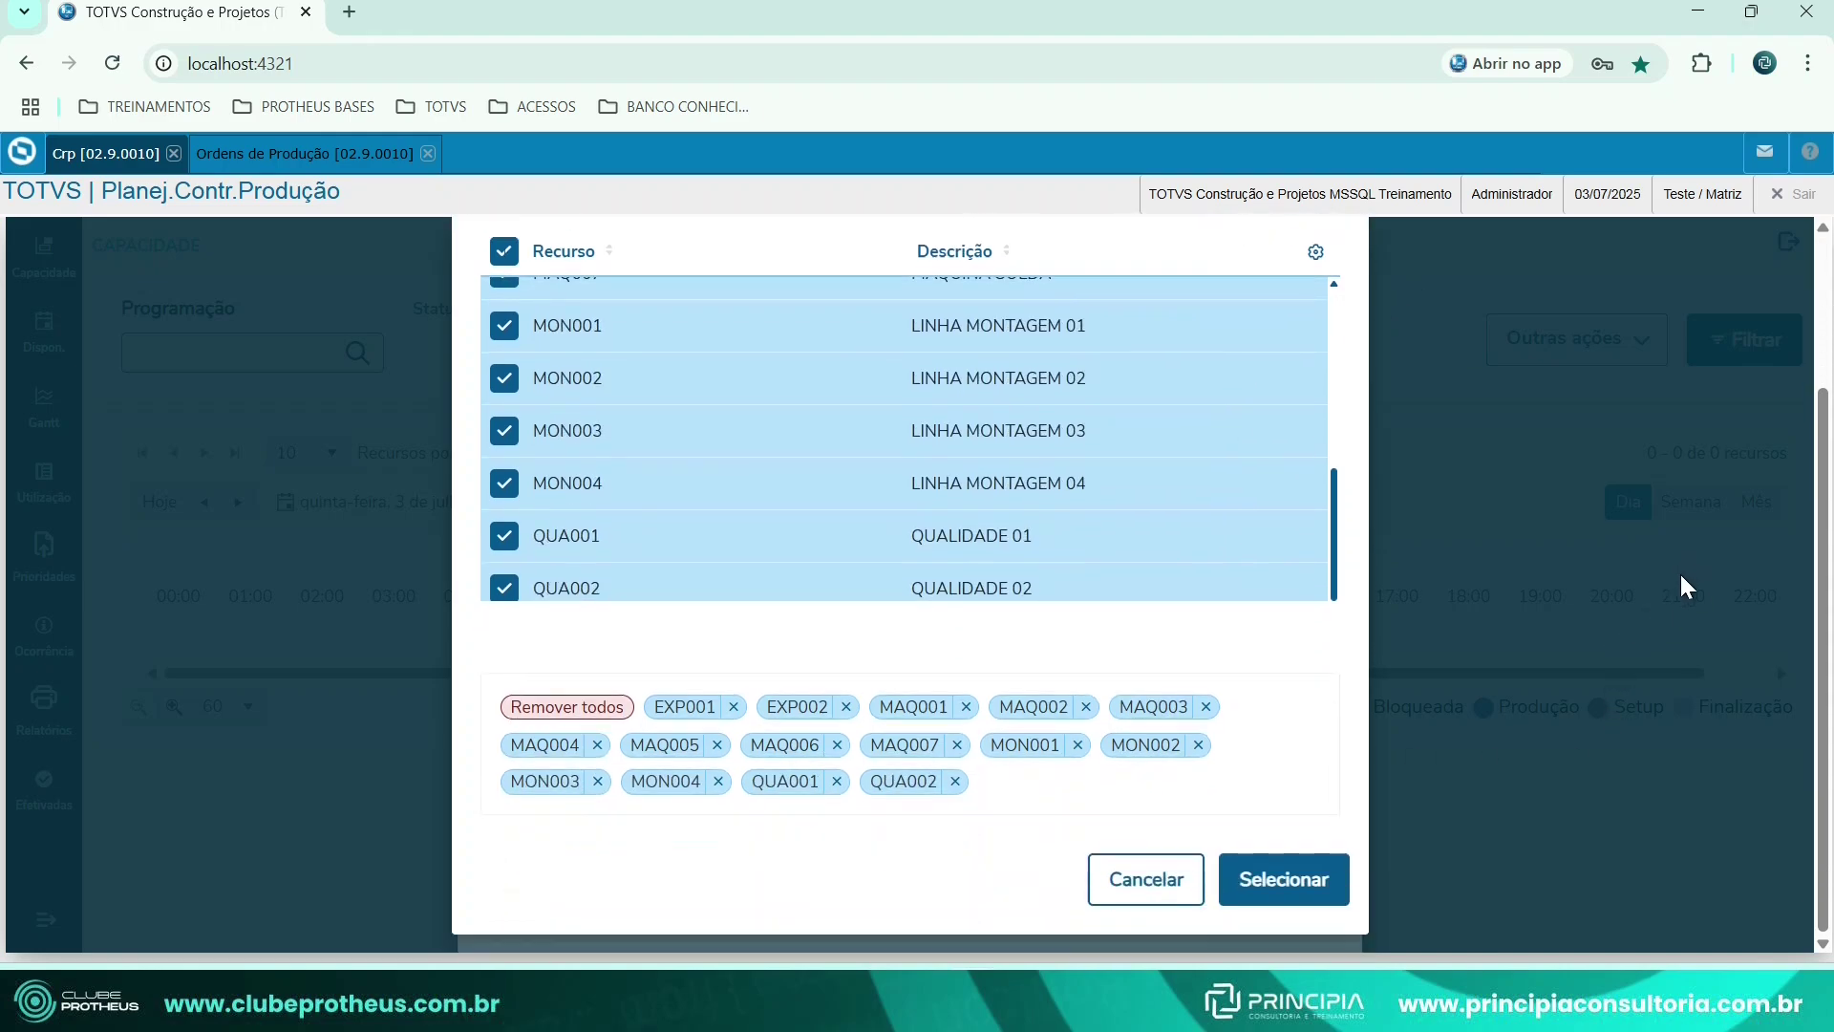
click(1333, 884)
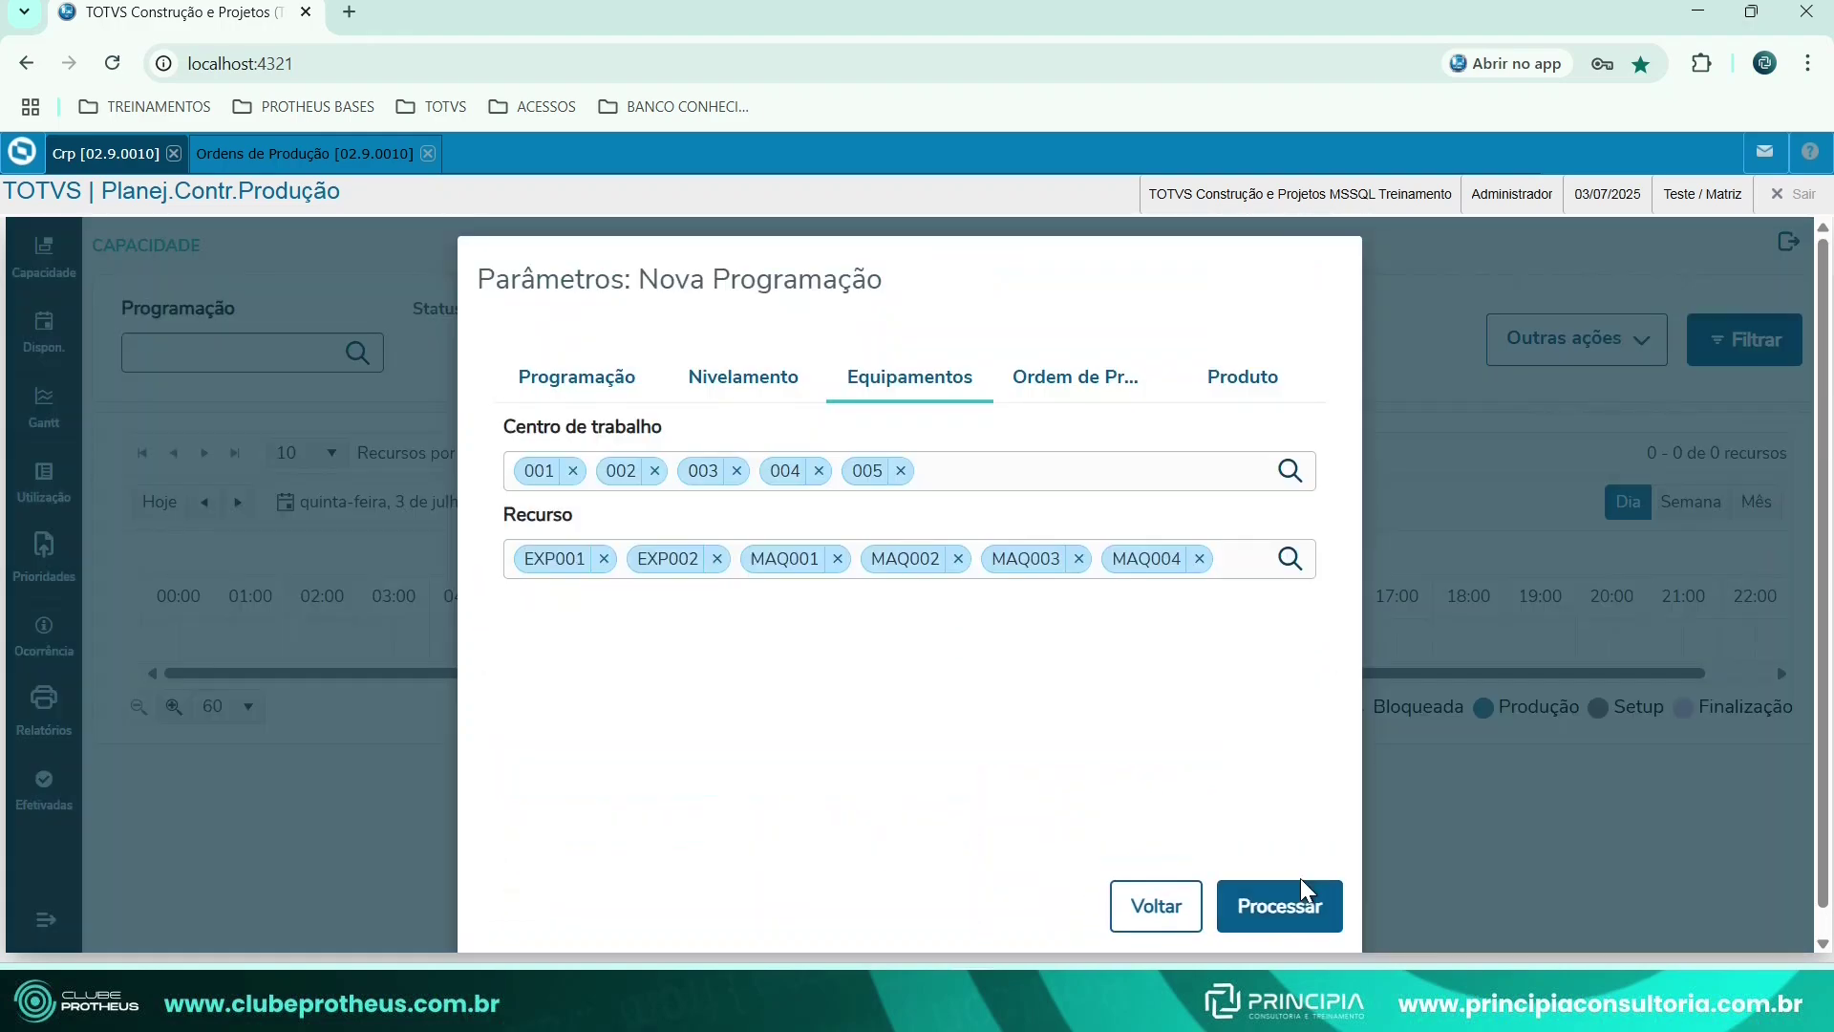
Review the Tipo ordens de produção options, keeping Firmes, and look through the production orders lookup without selecting any.
click(1073, 388)
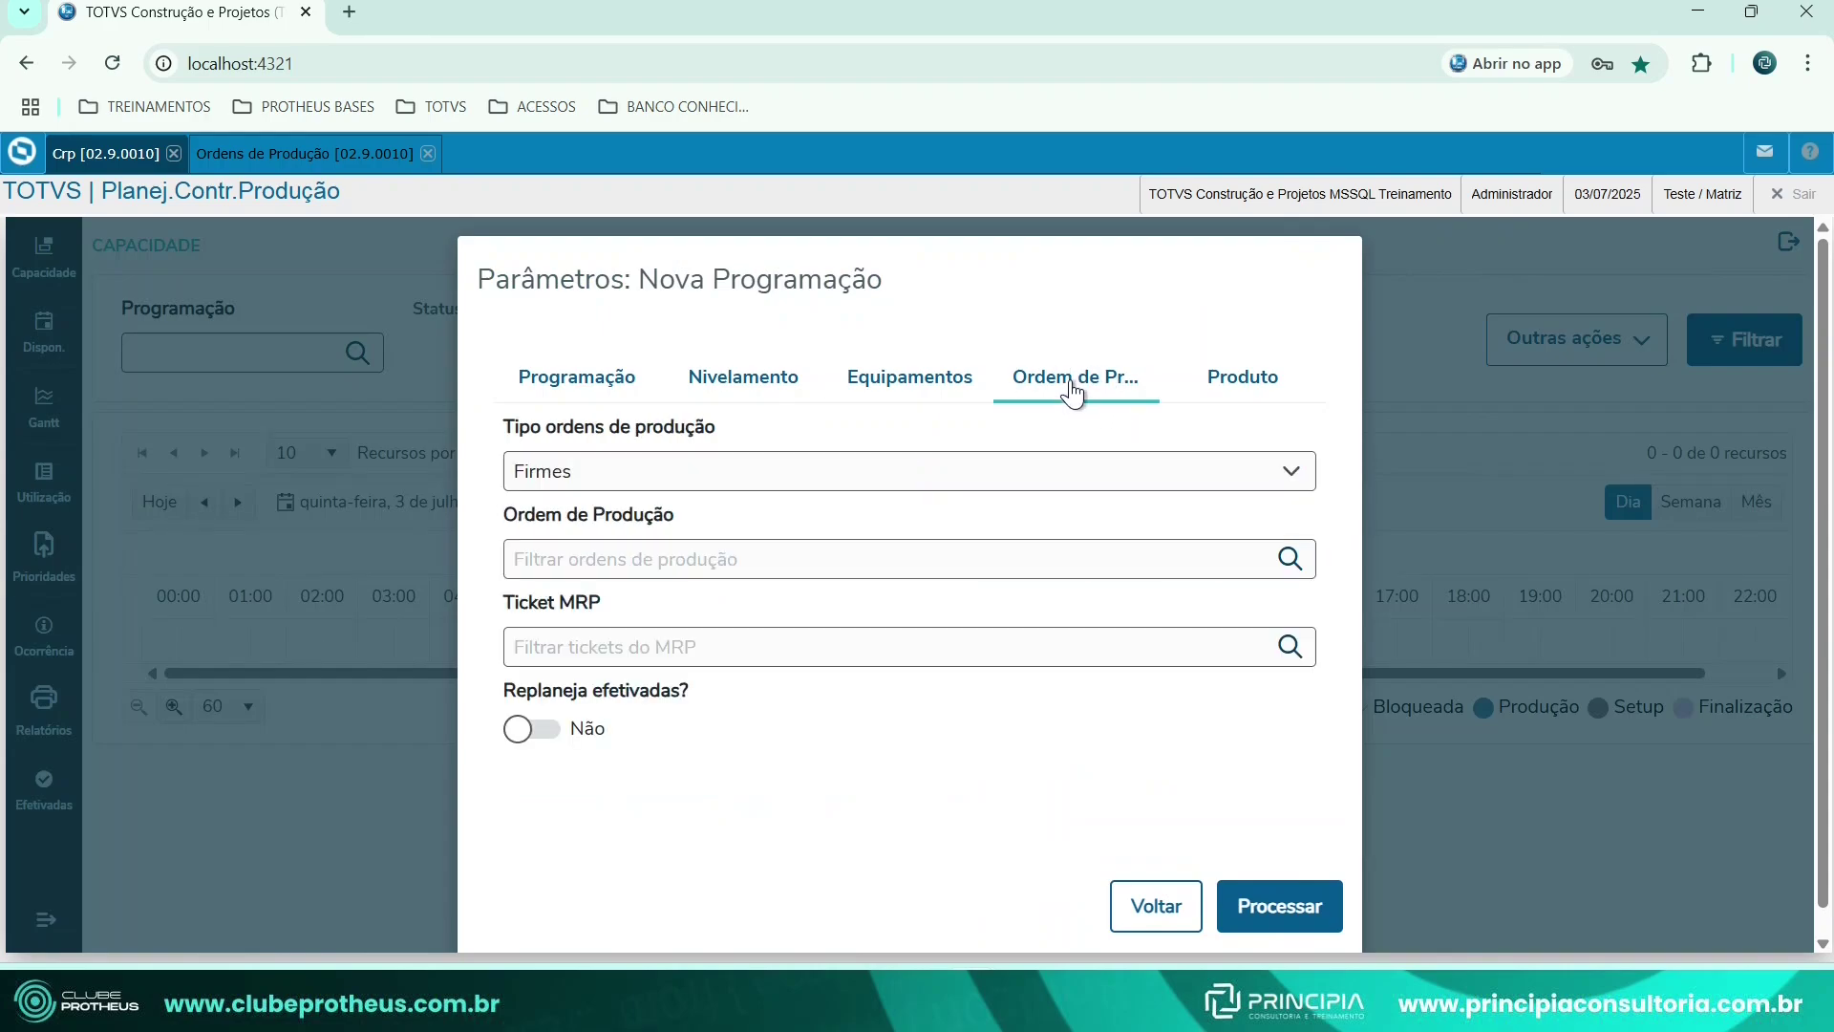
click(642, 472)
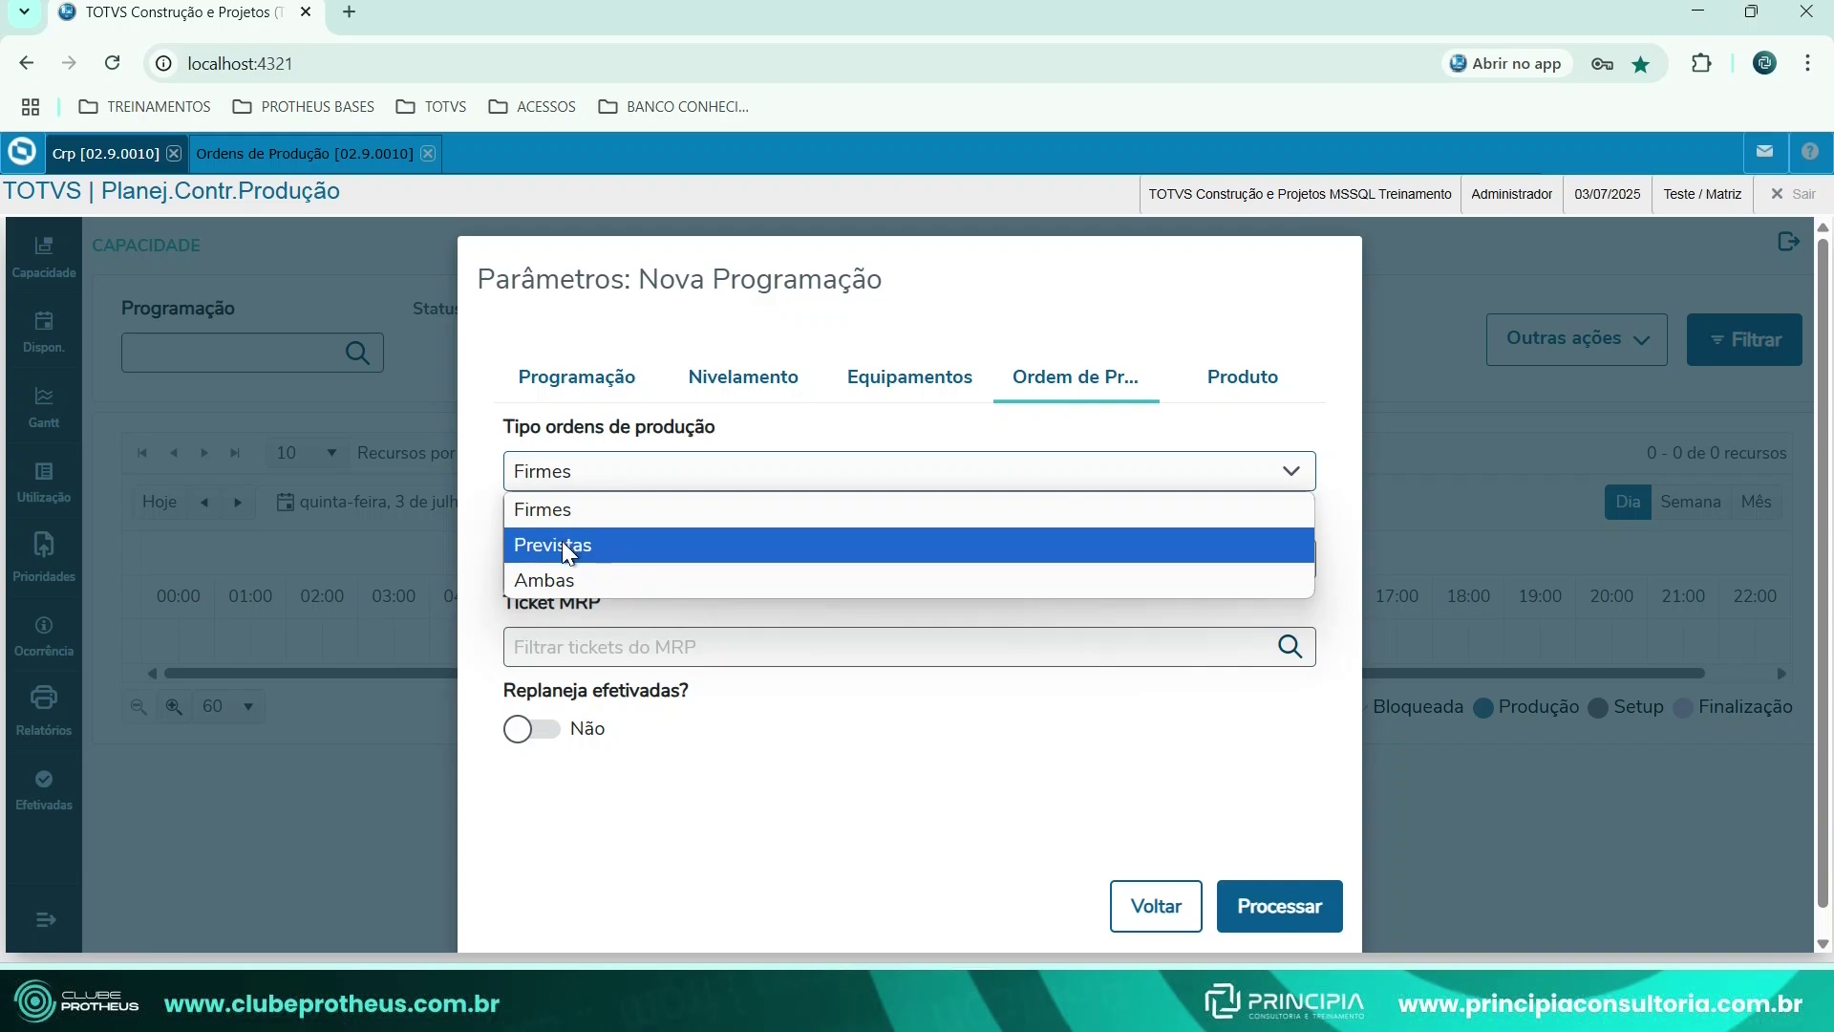
click(732, 481)
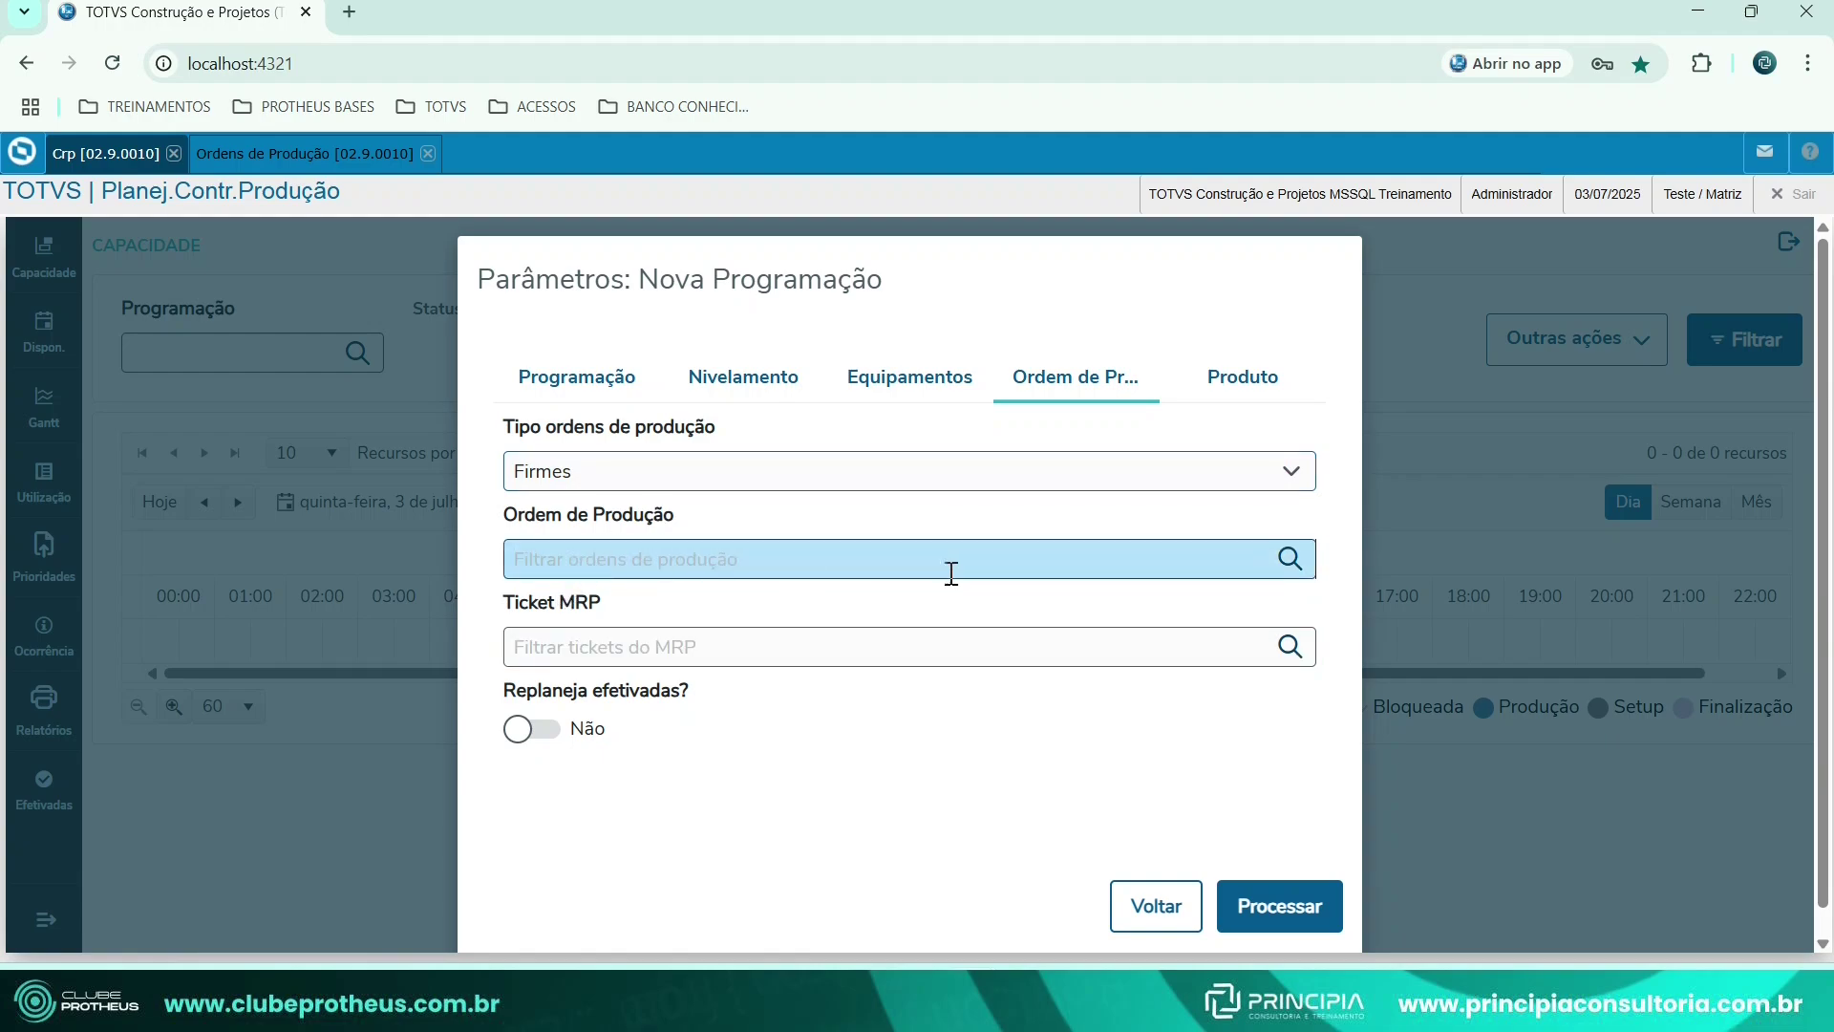
click(1290, 560)
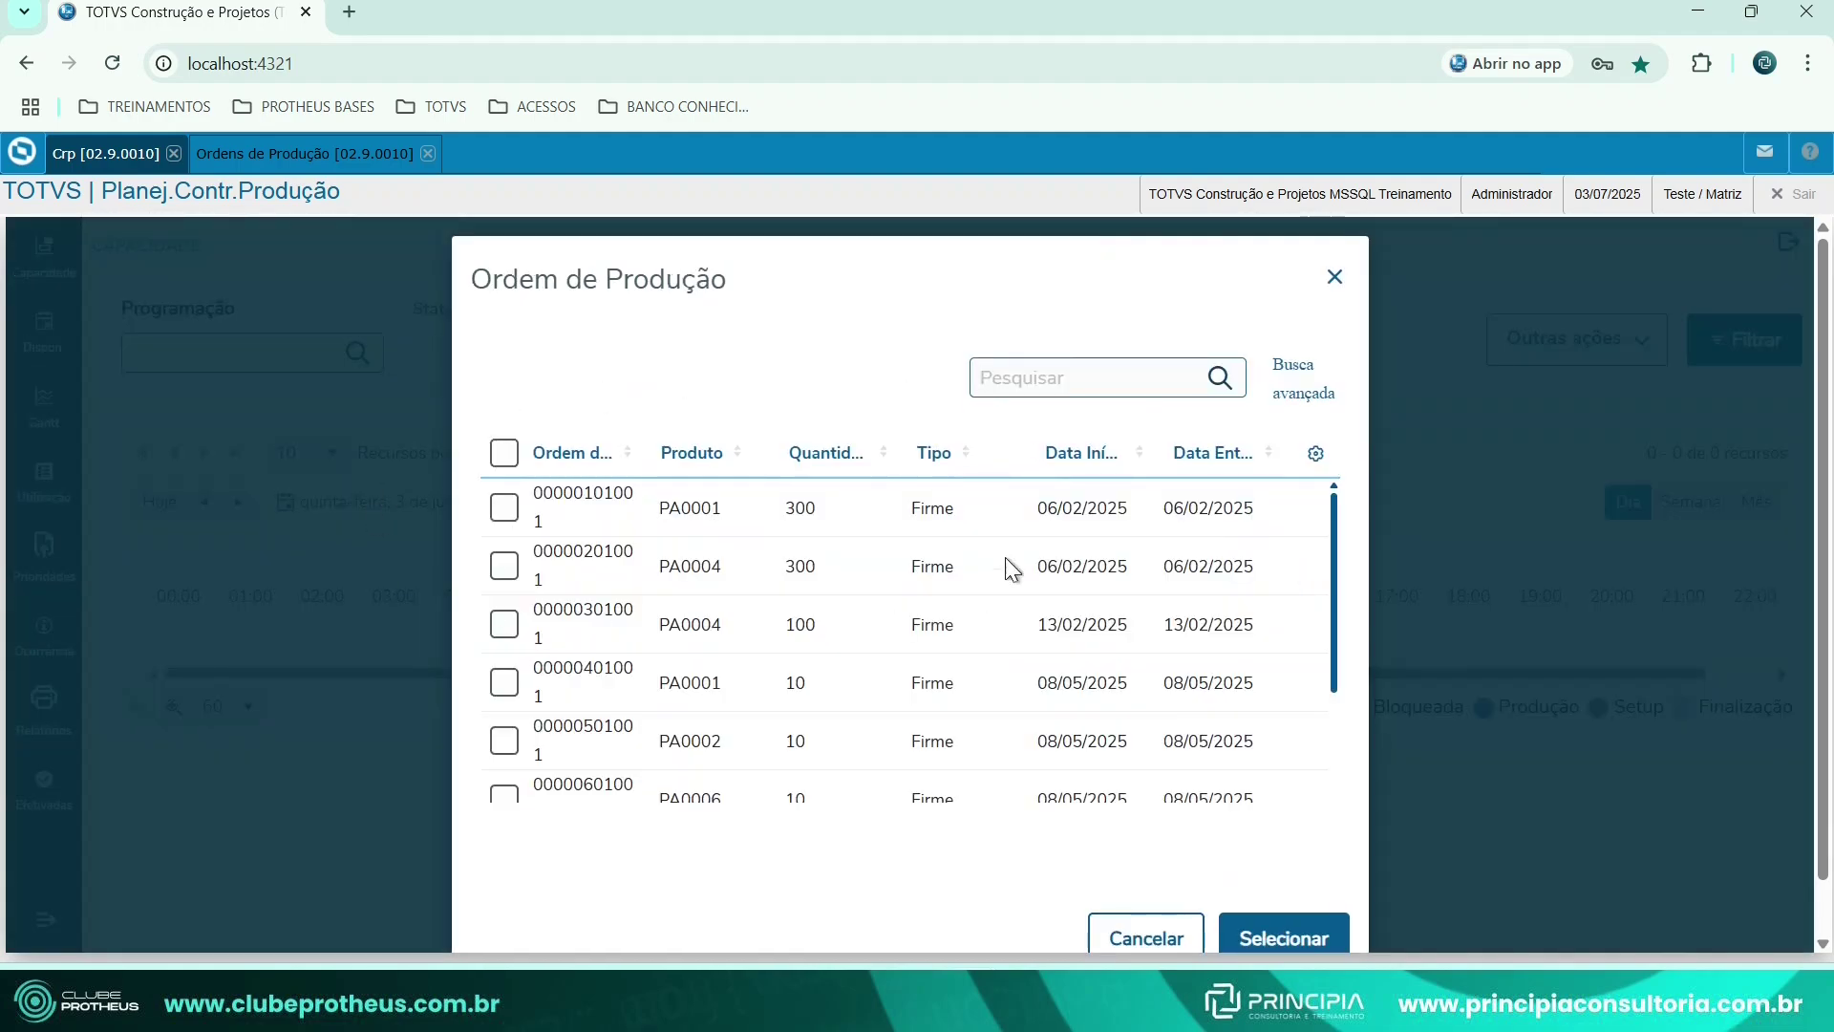
click(1139, 940)
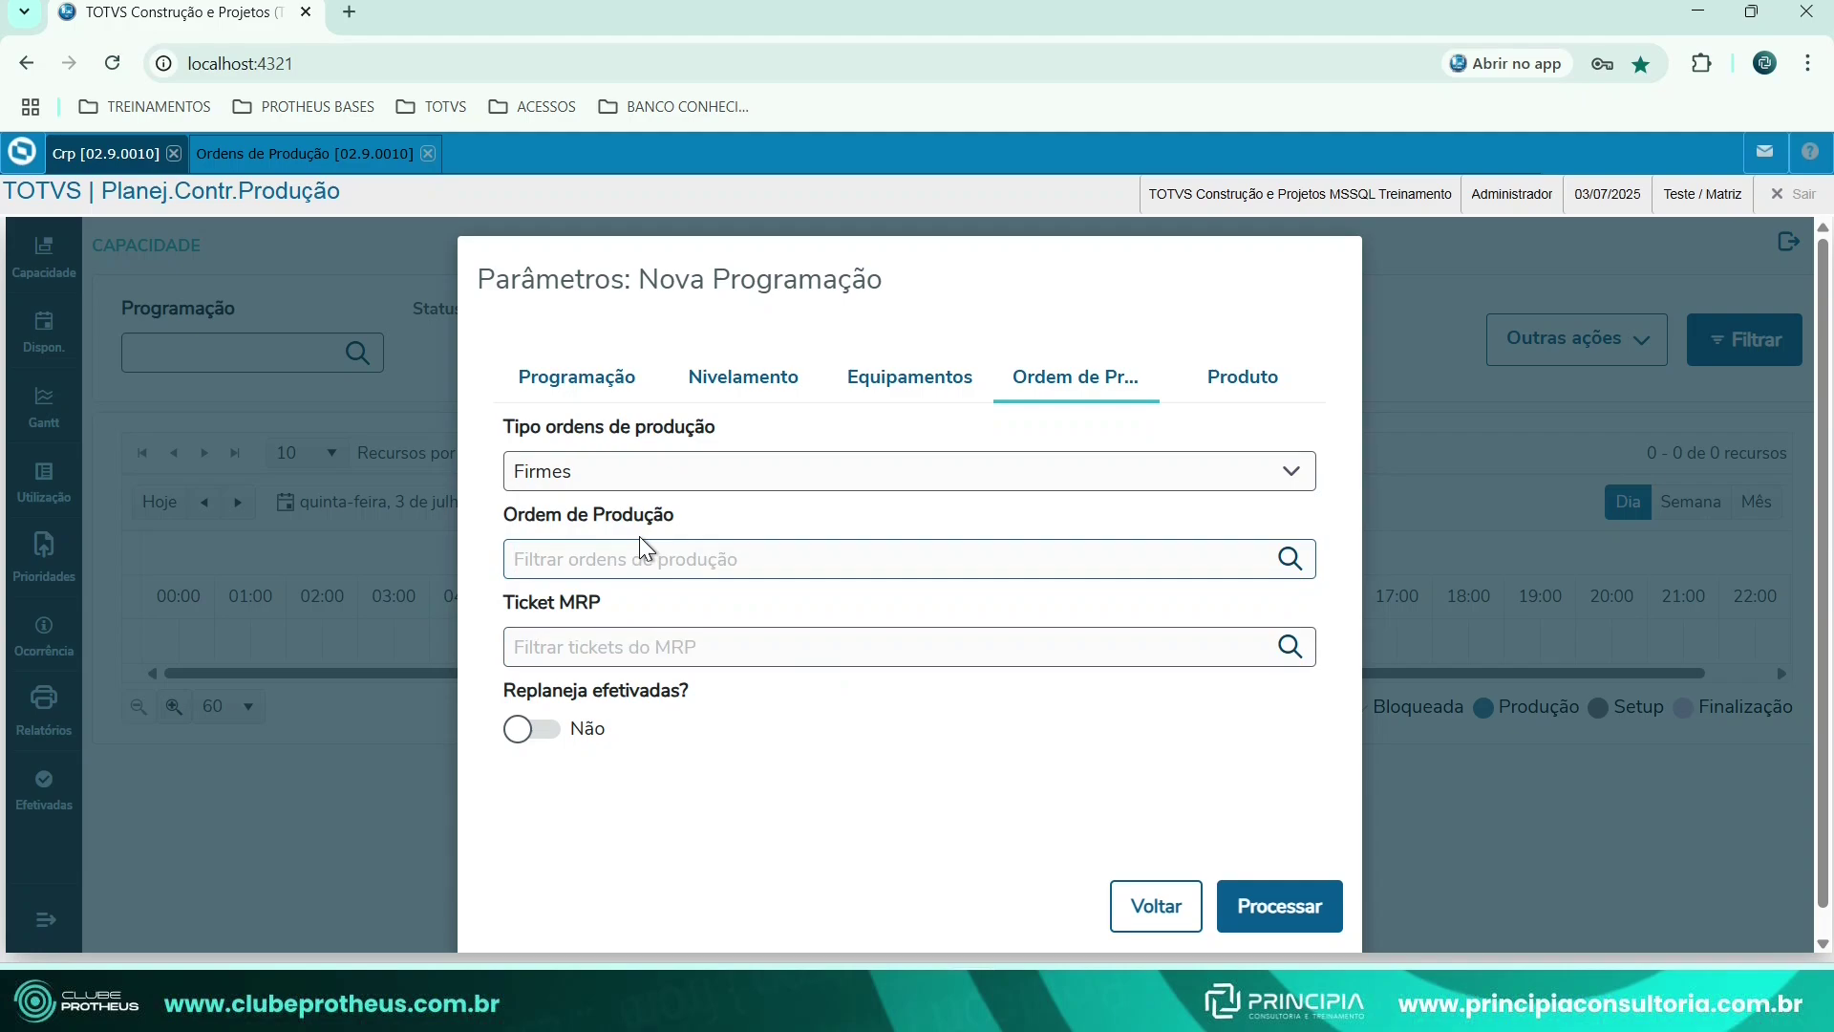
Check the tickets available for the Ticket MRP filter and leave the filter empty.
drag(514, 601, 591, 601)
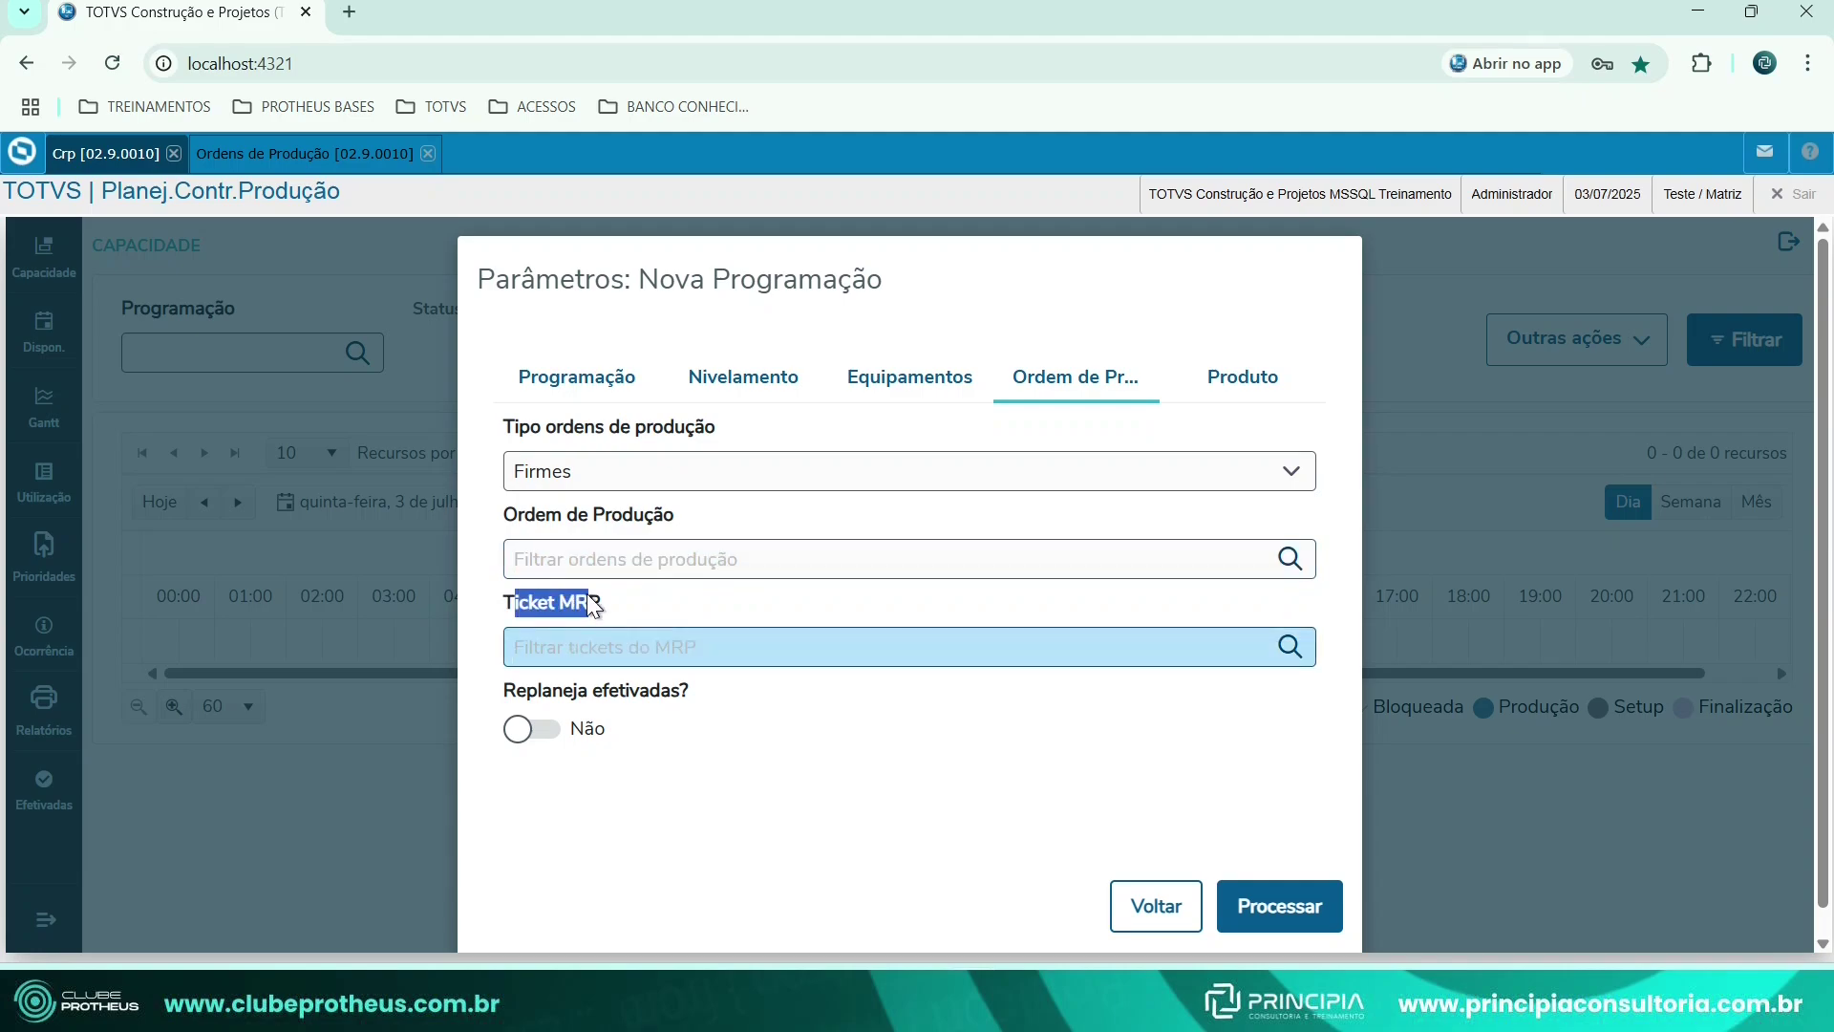
click(565, 657)
click(1290, 650)
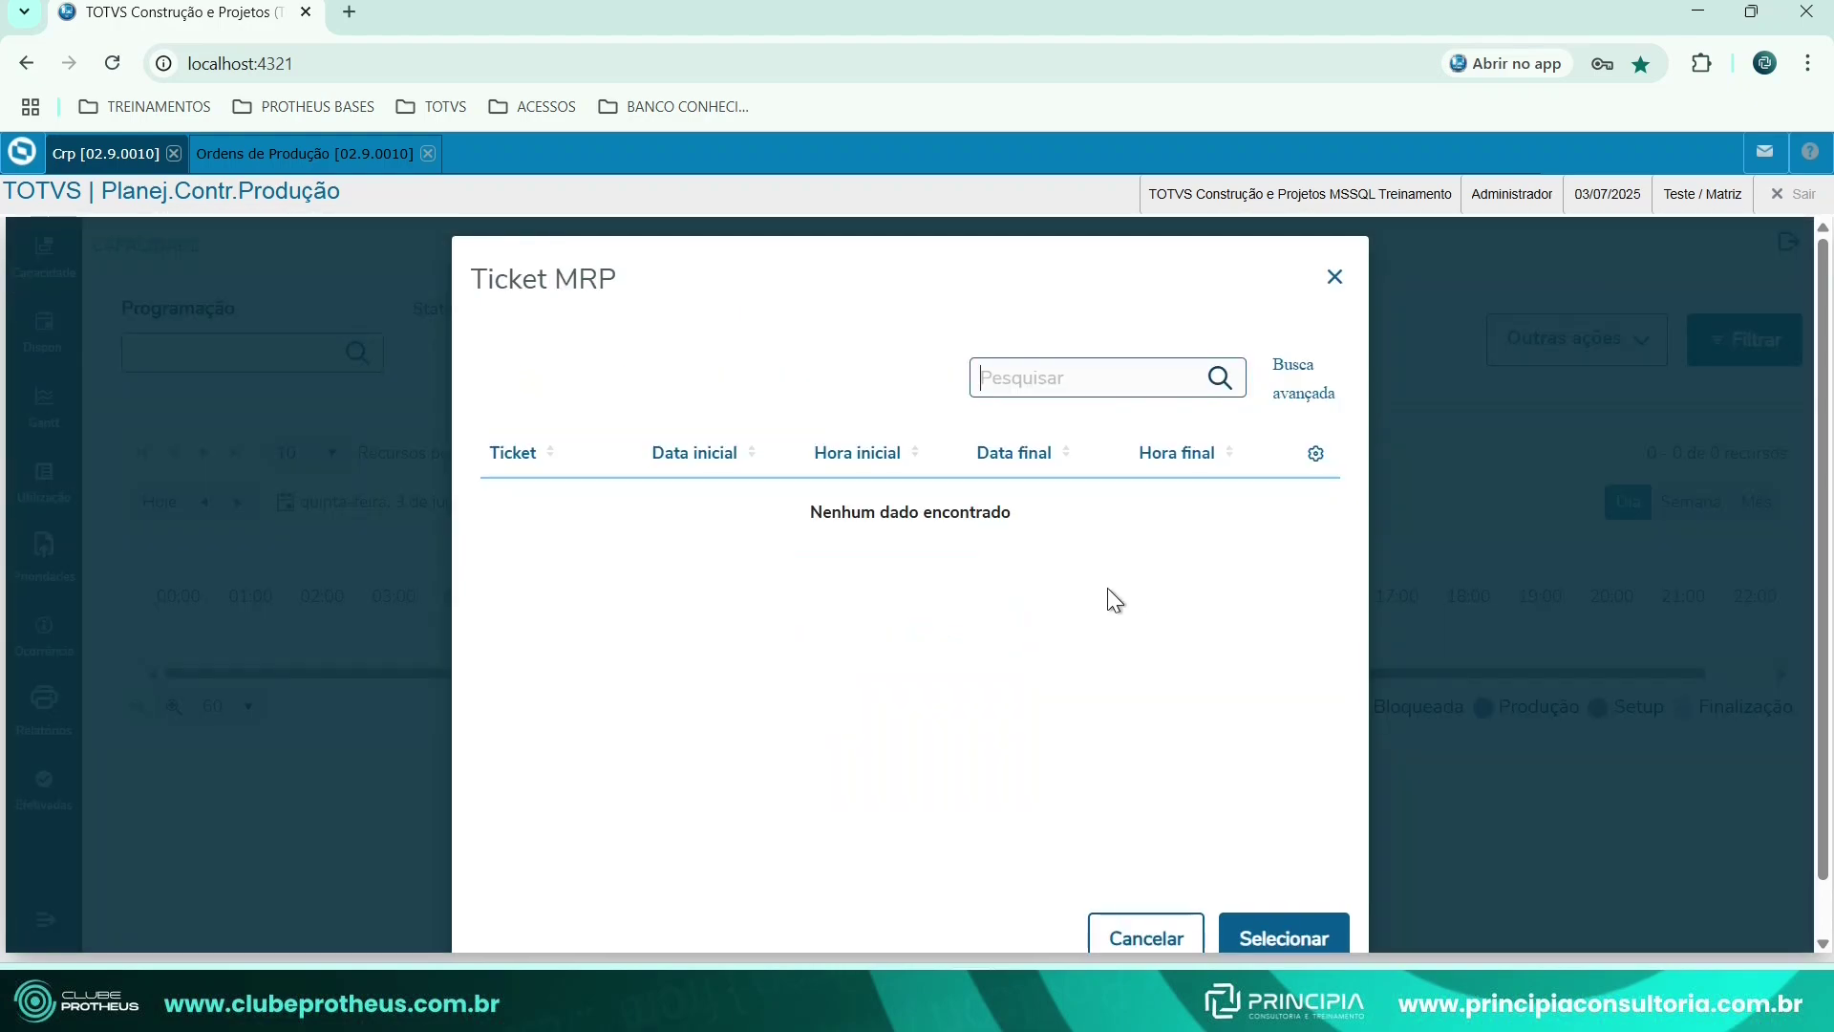
click(1335, 277)
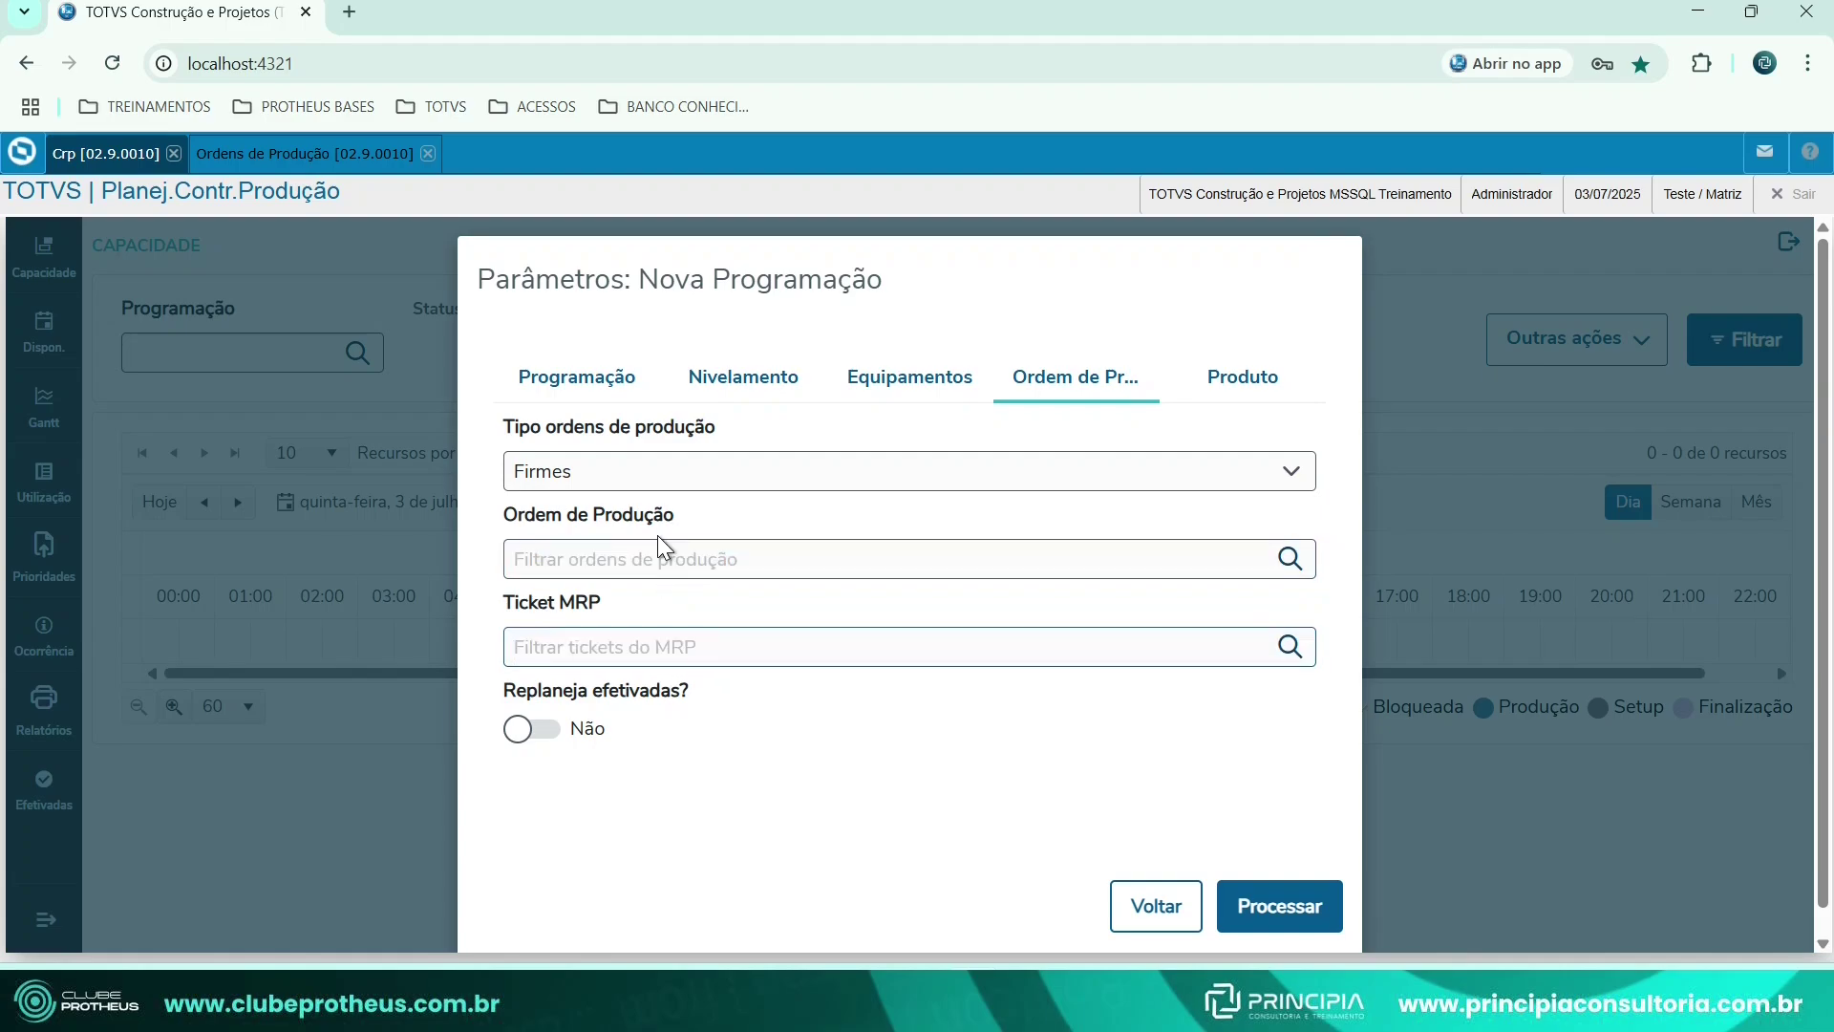
Review the production orders lookup again without selecting any, and examine the Replaneja efetivadas option.
click(677, 557)
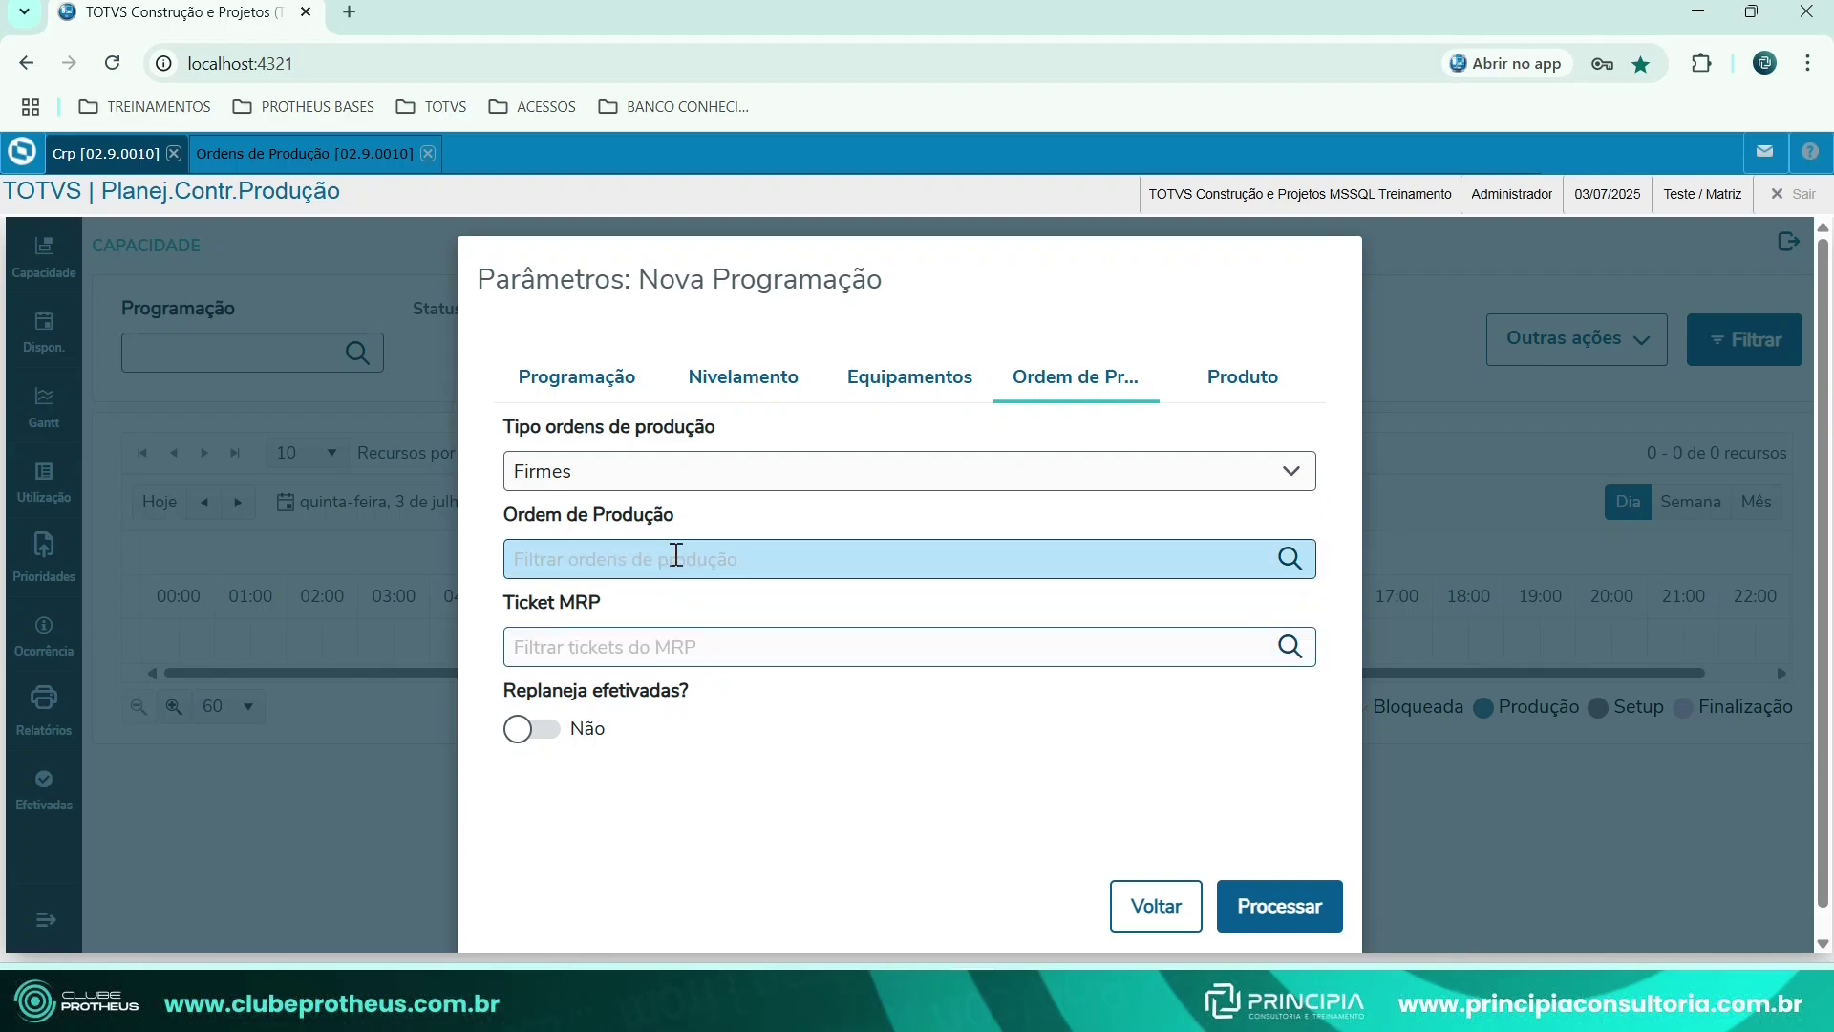
click(1291, 559)
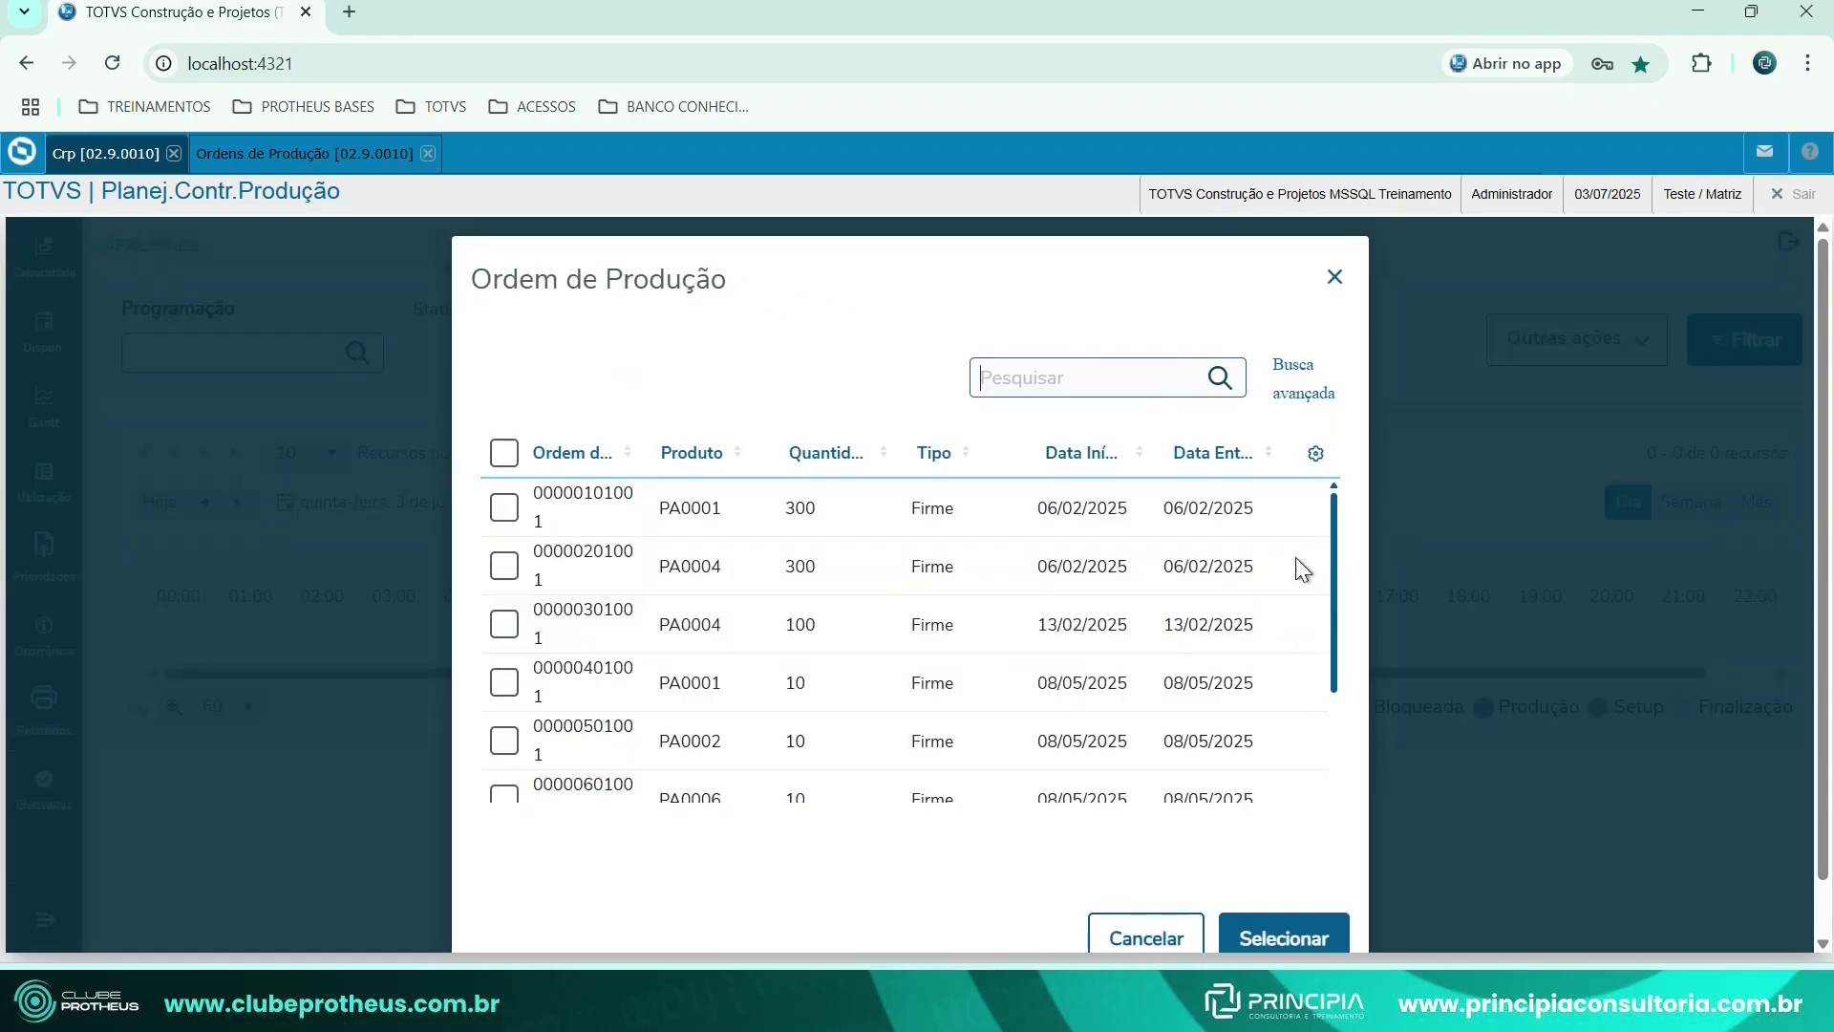
click(1158, 940)
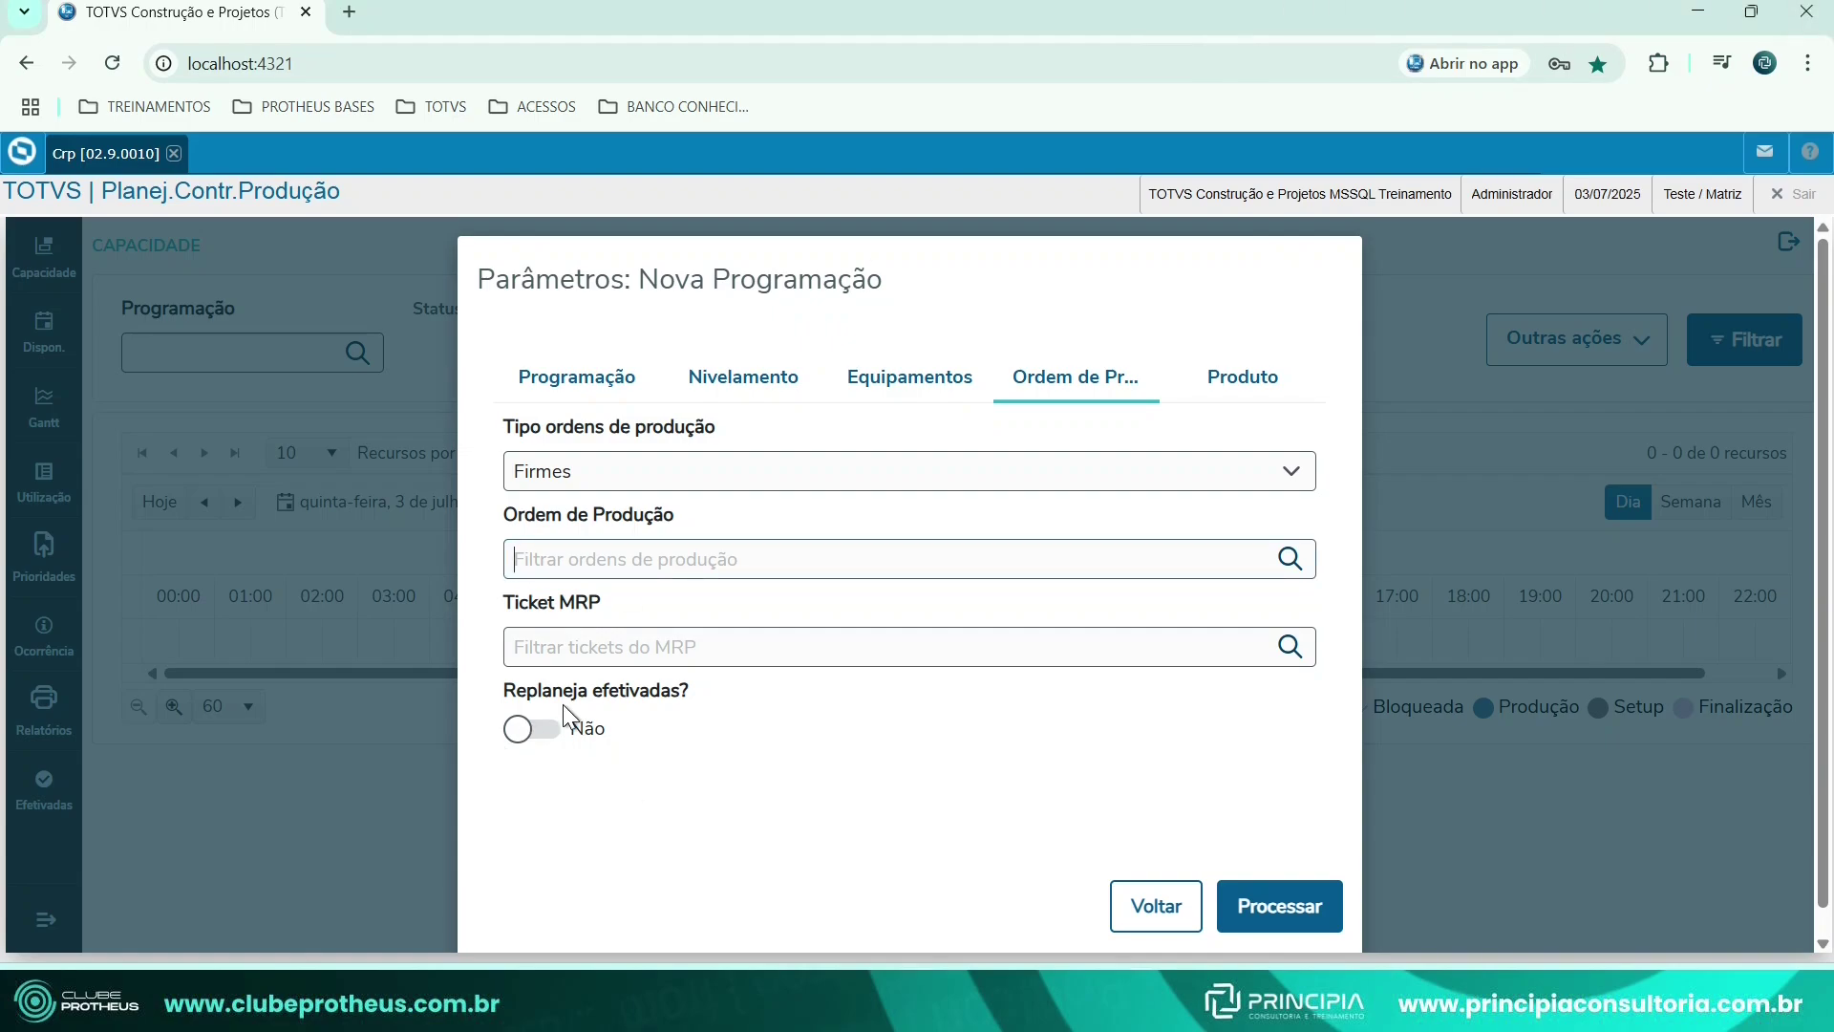
click(545, 735)
click(517, 726)
Check the product lookup, leave the Produto, Grupo and Tipo filters empty, and process the new programming.
scroll(827, 562, down, 1)
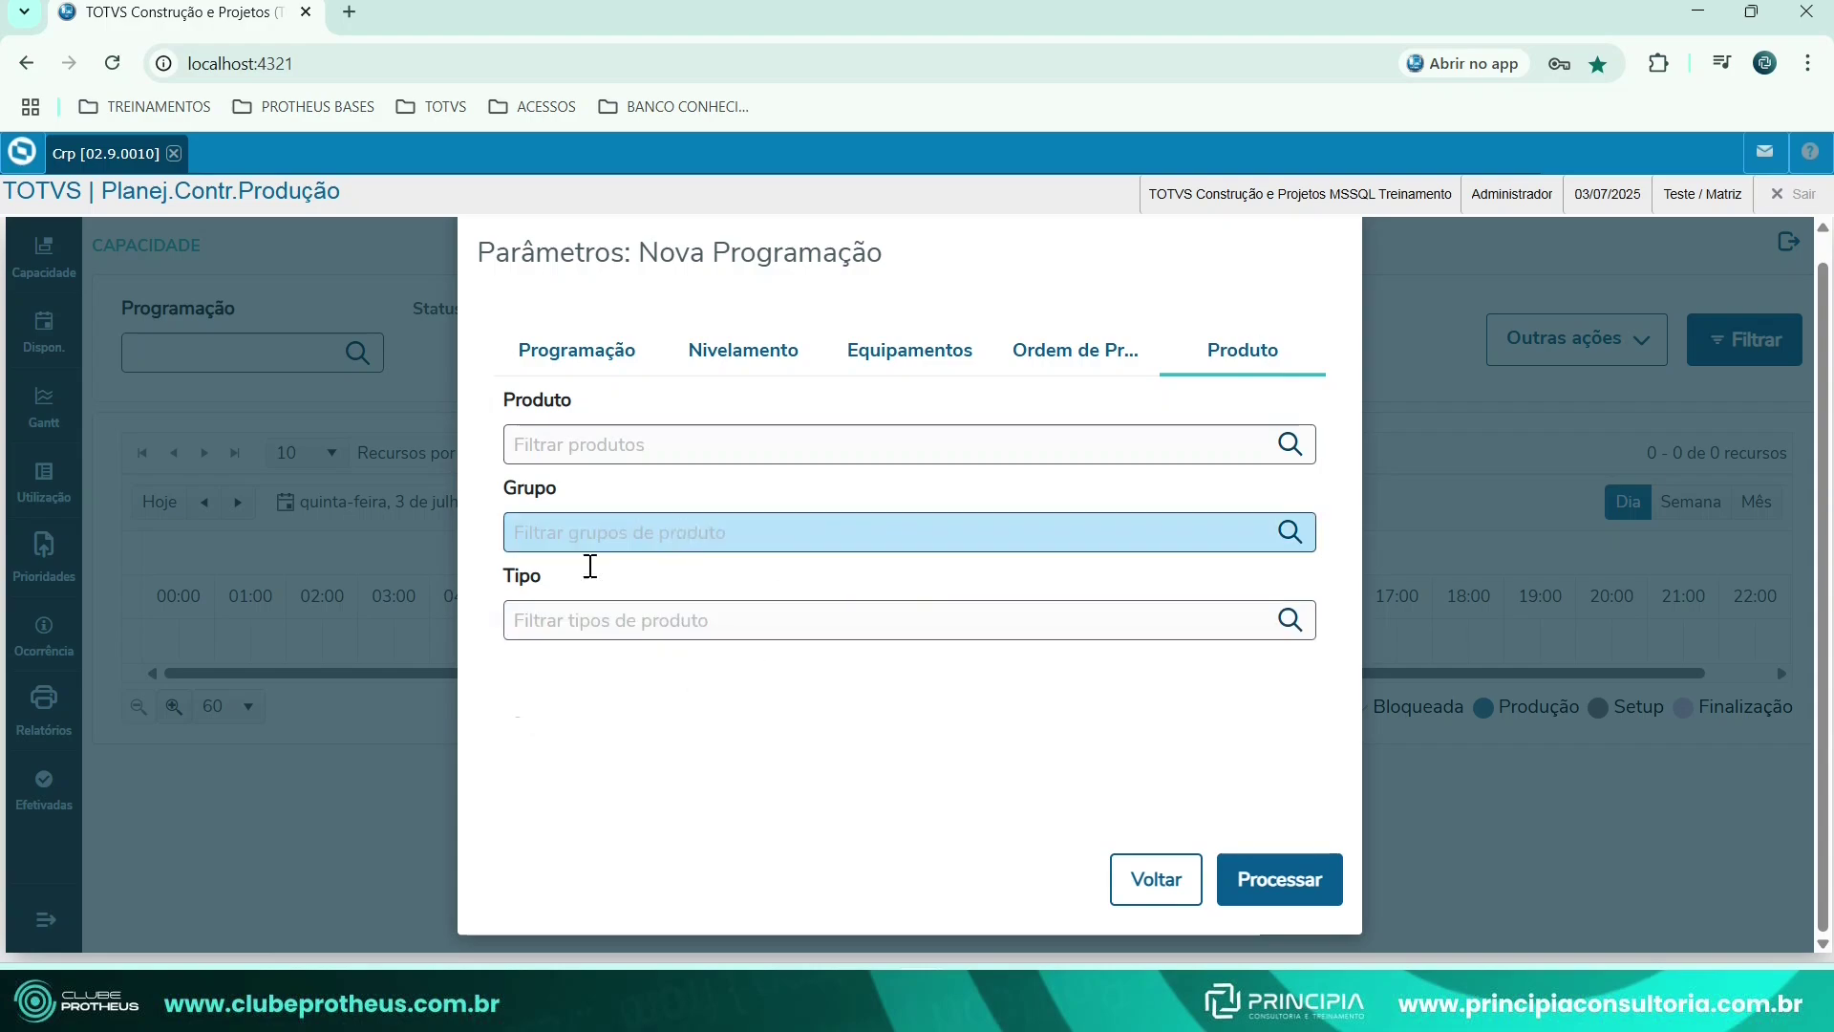
scroll(612, 680, up, 1)
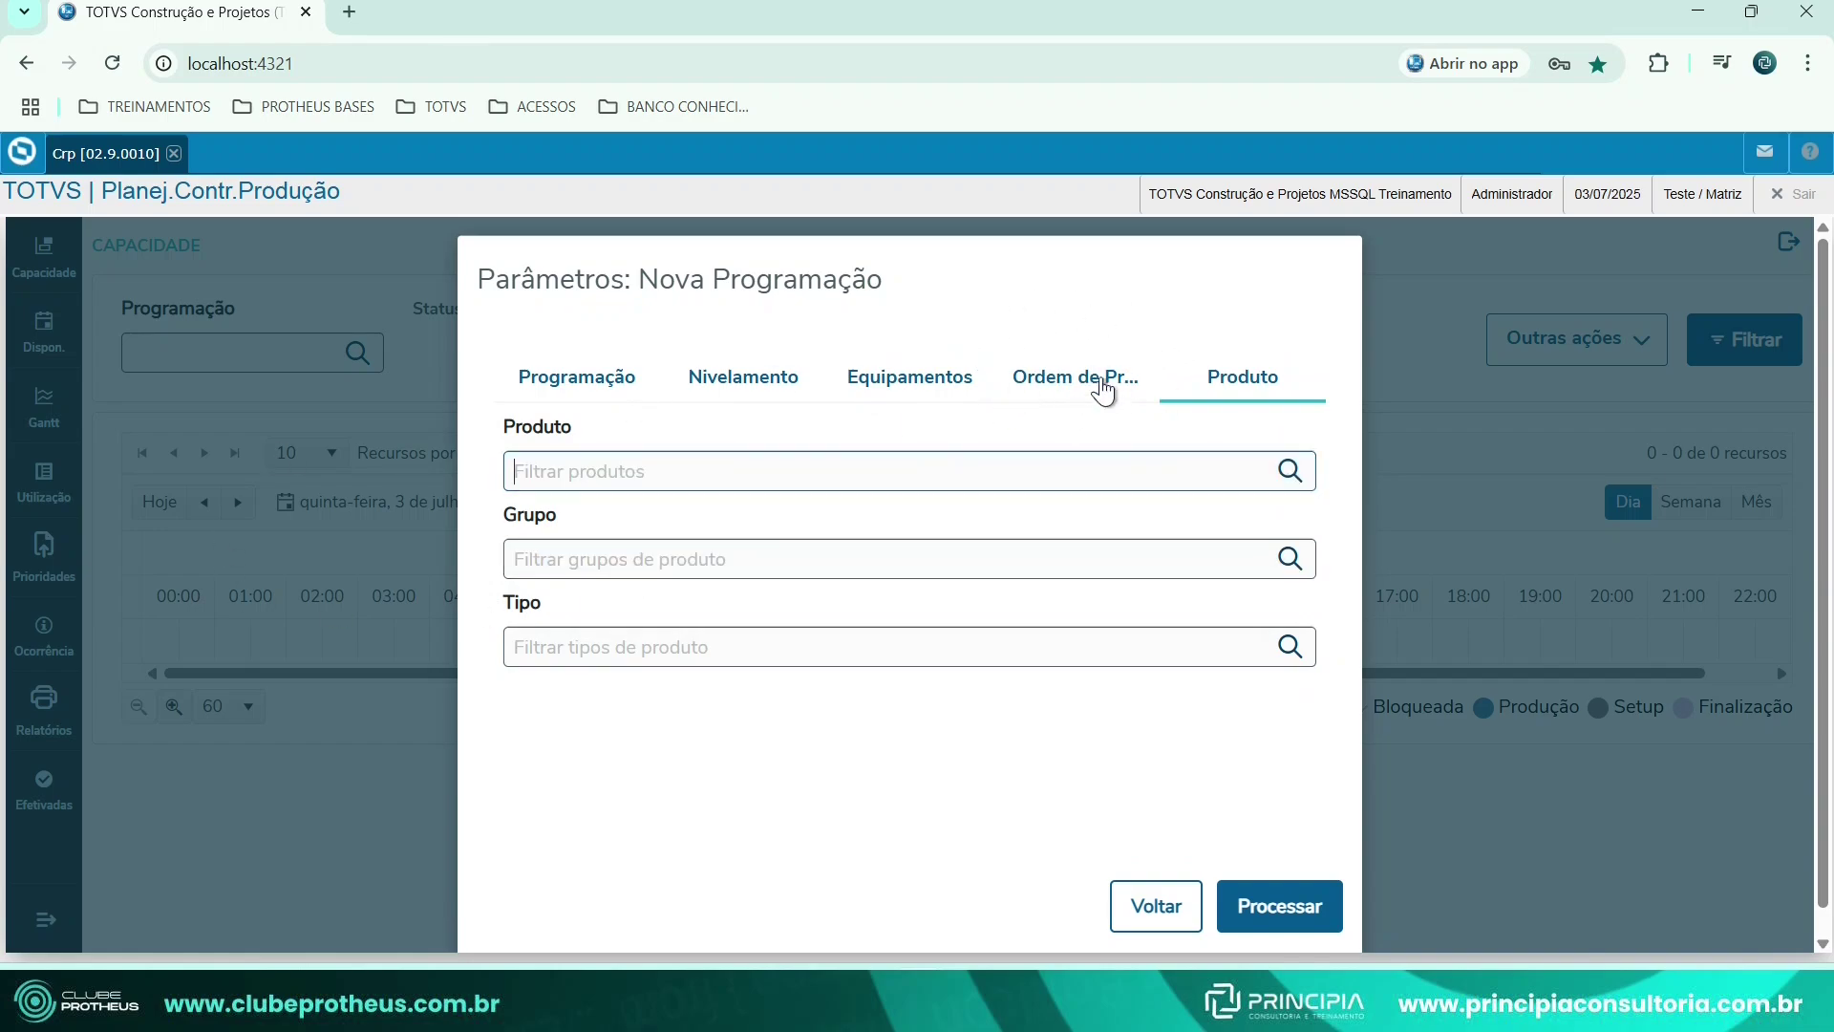
click(1292, 468)
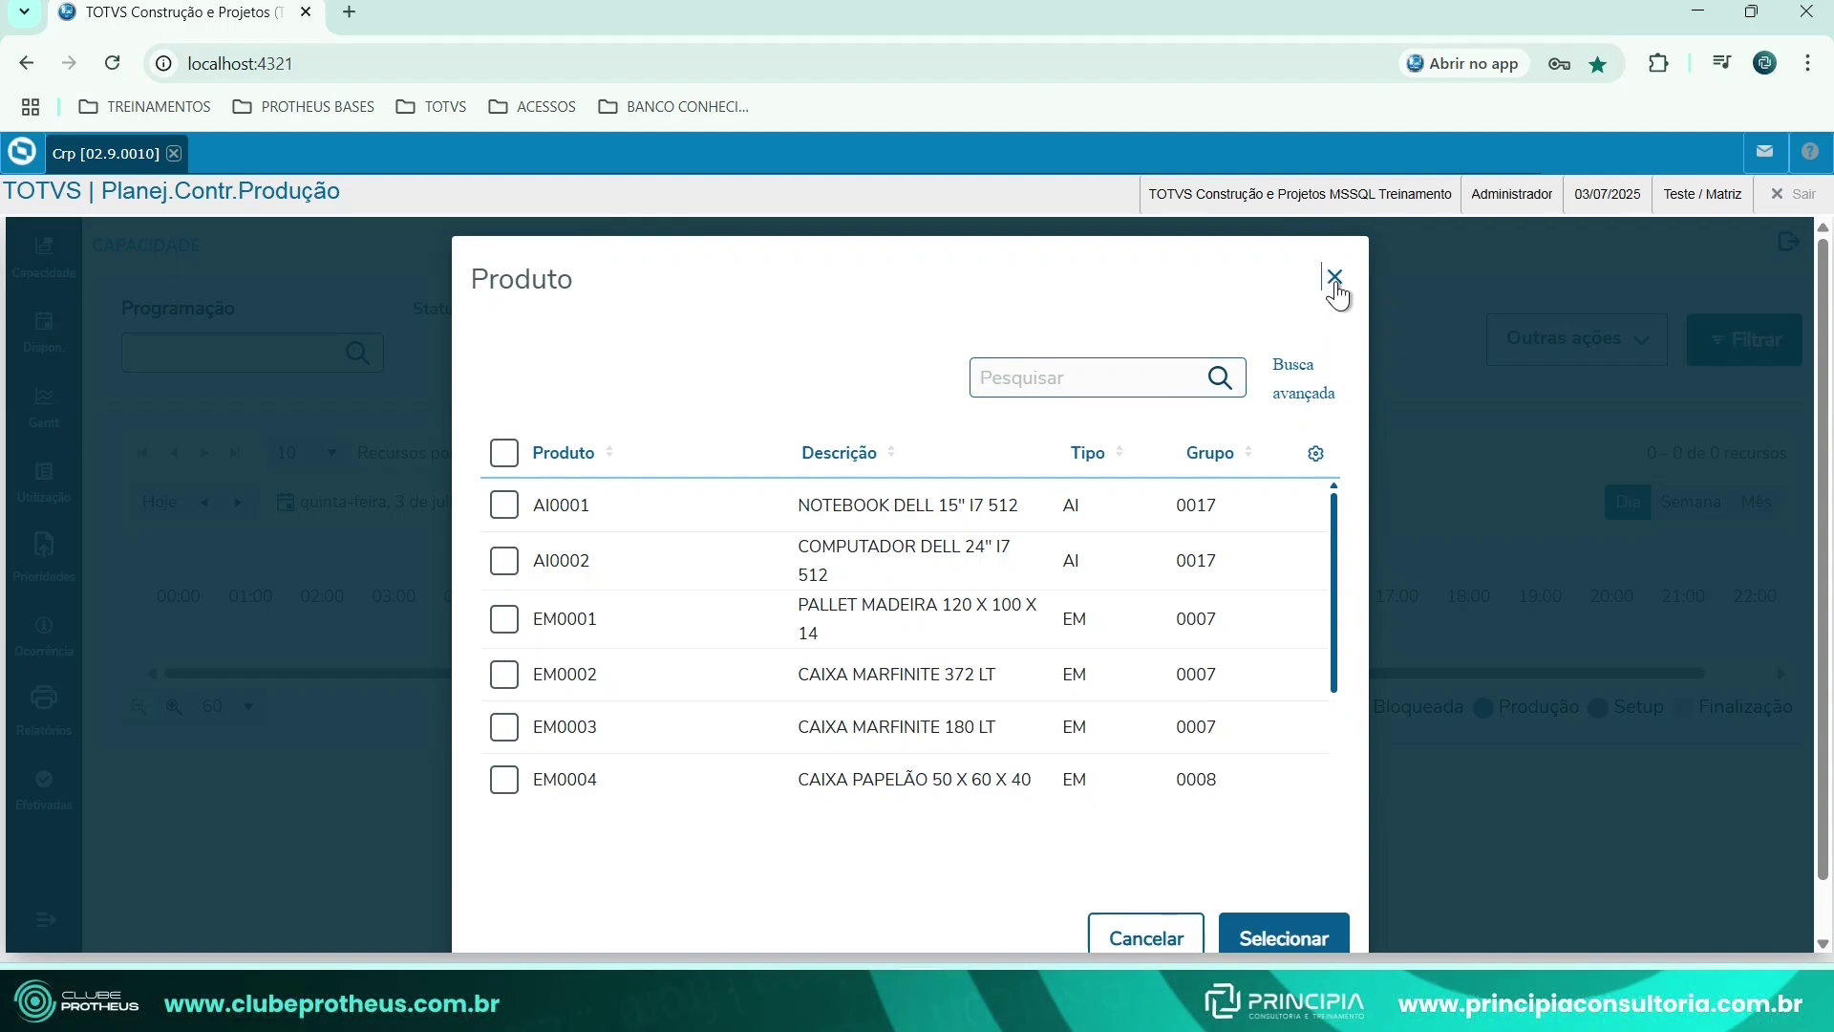
click(1335, 282)
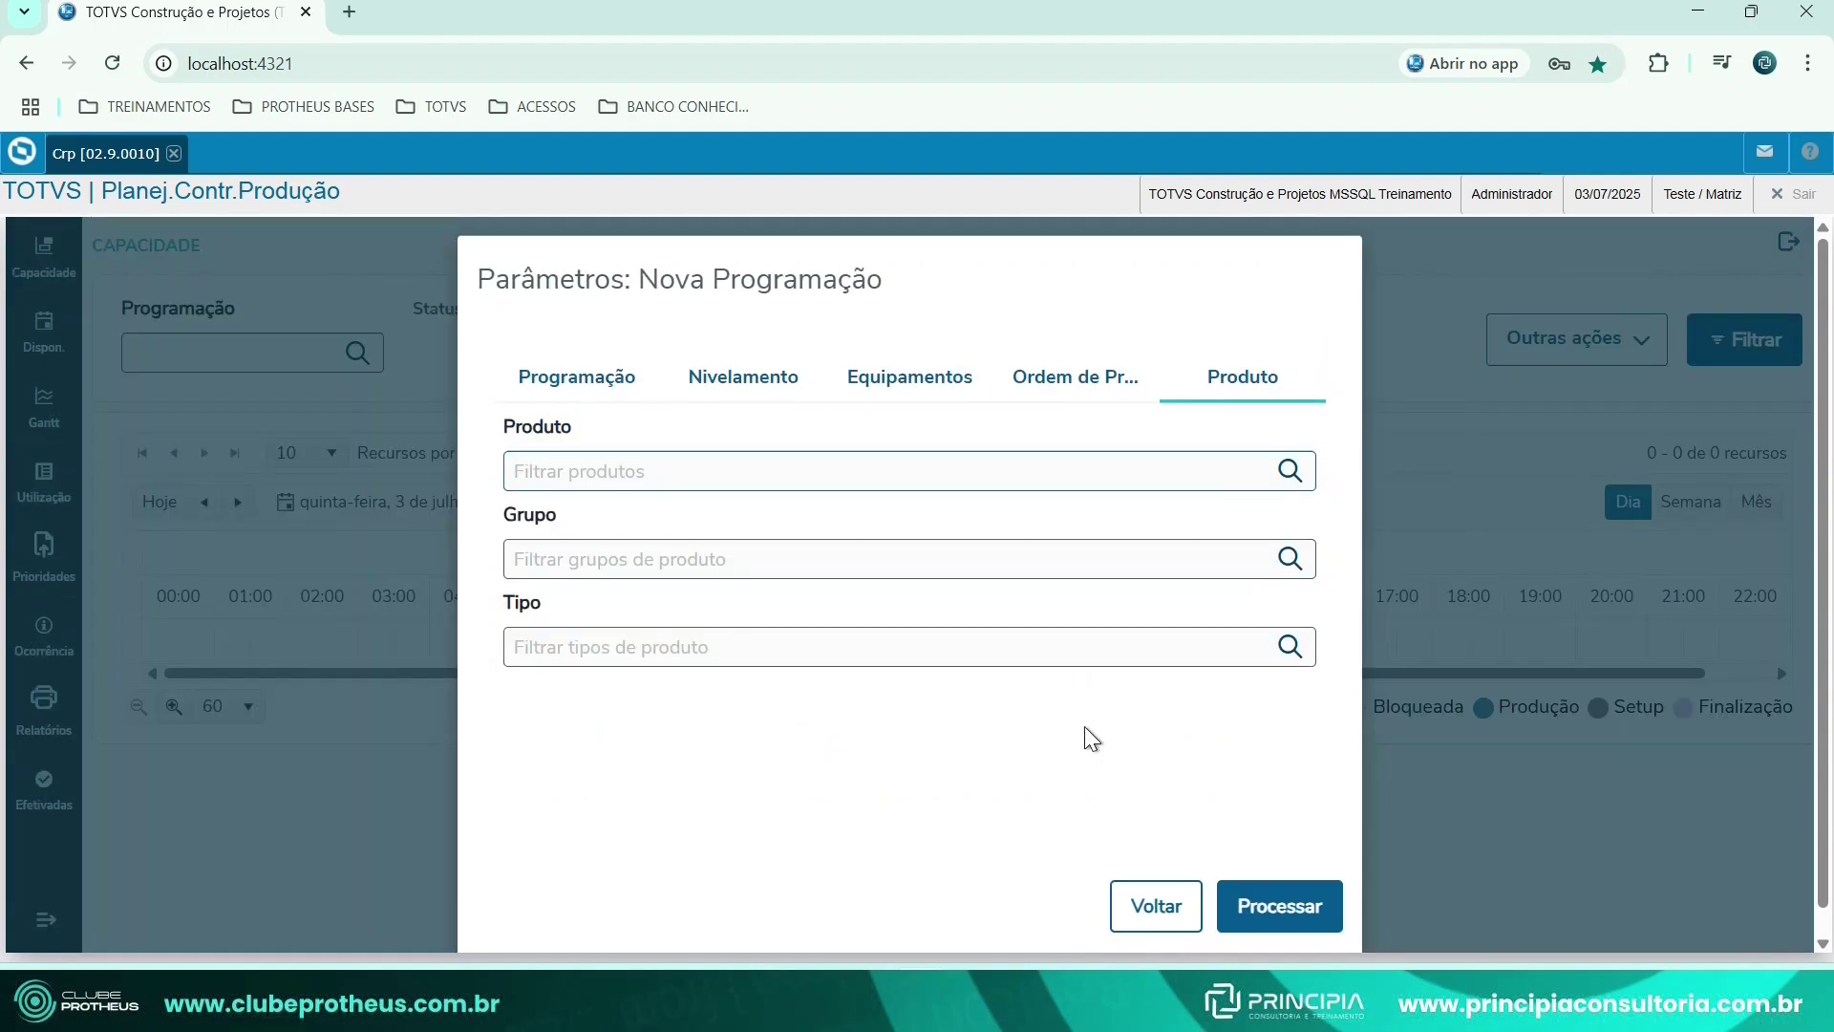
scroll(1108, 745, down, 1)
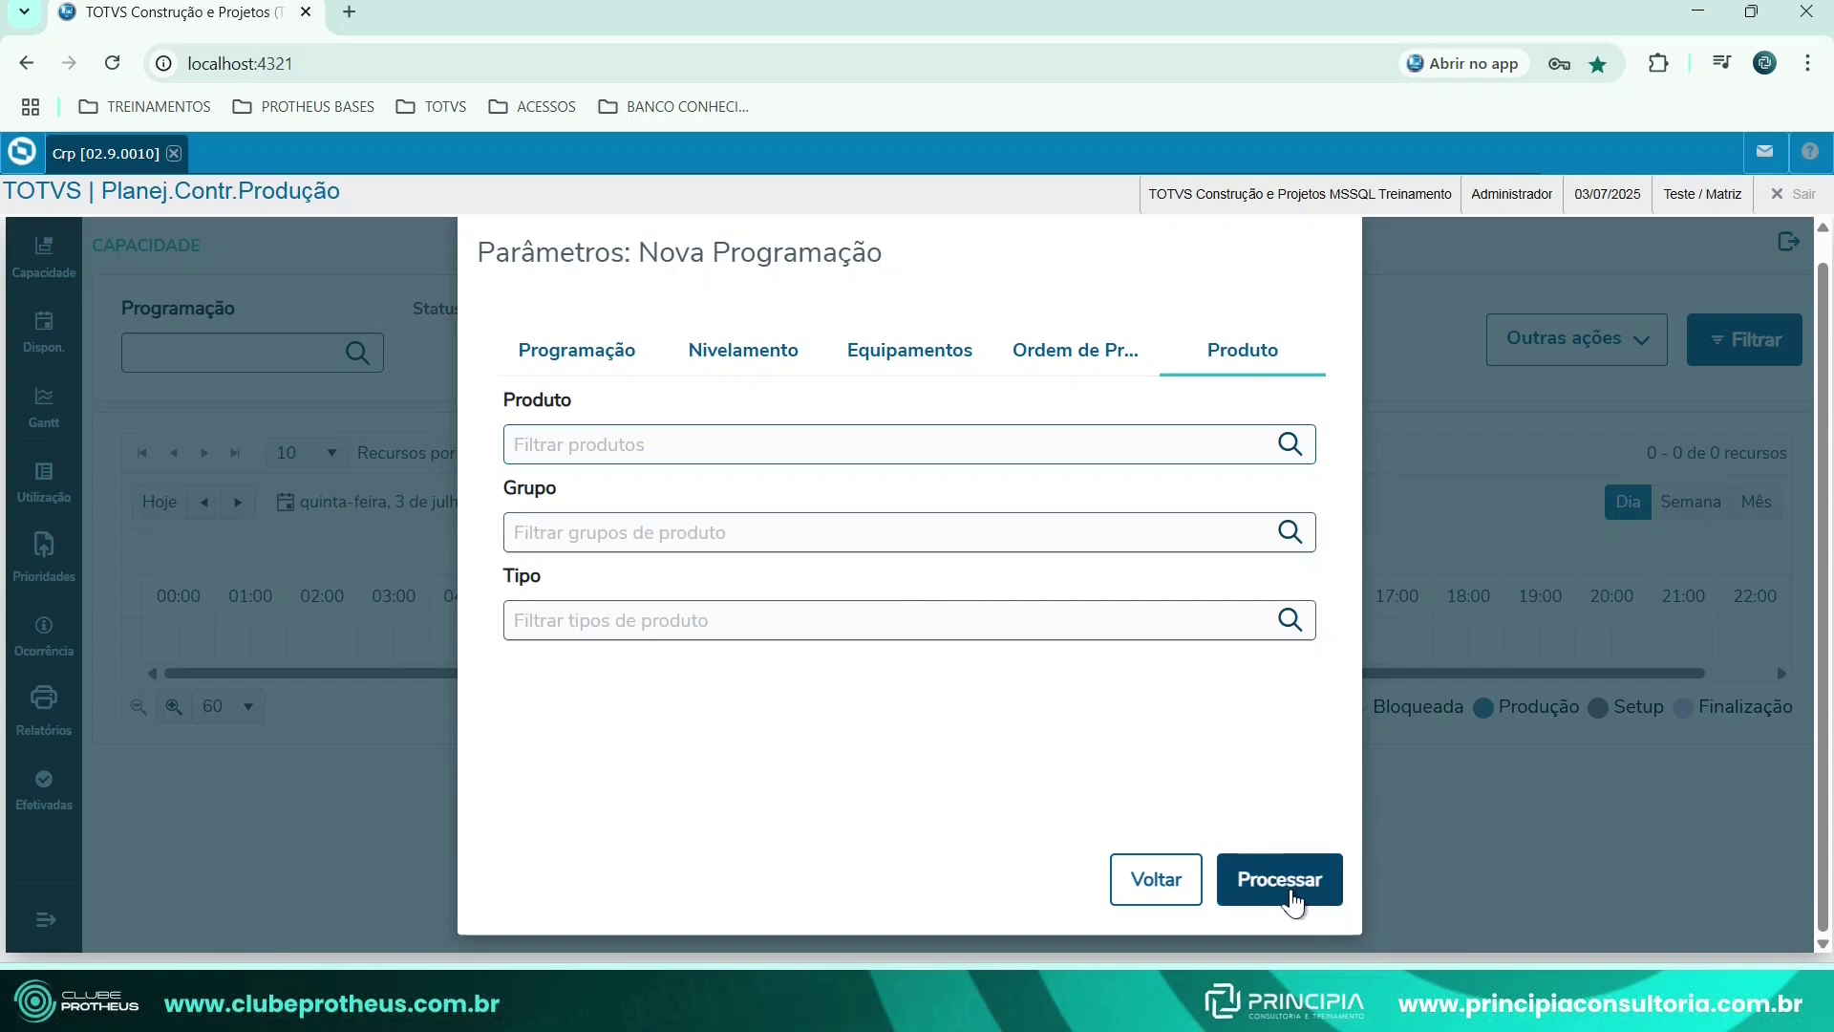
click(1297, 894)
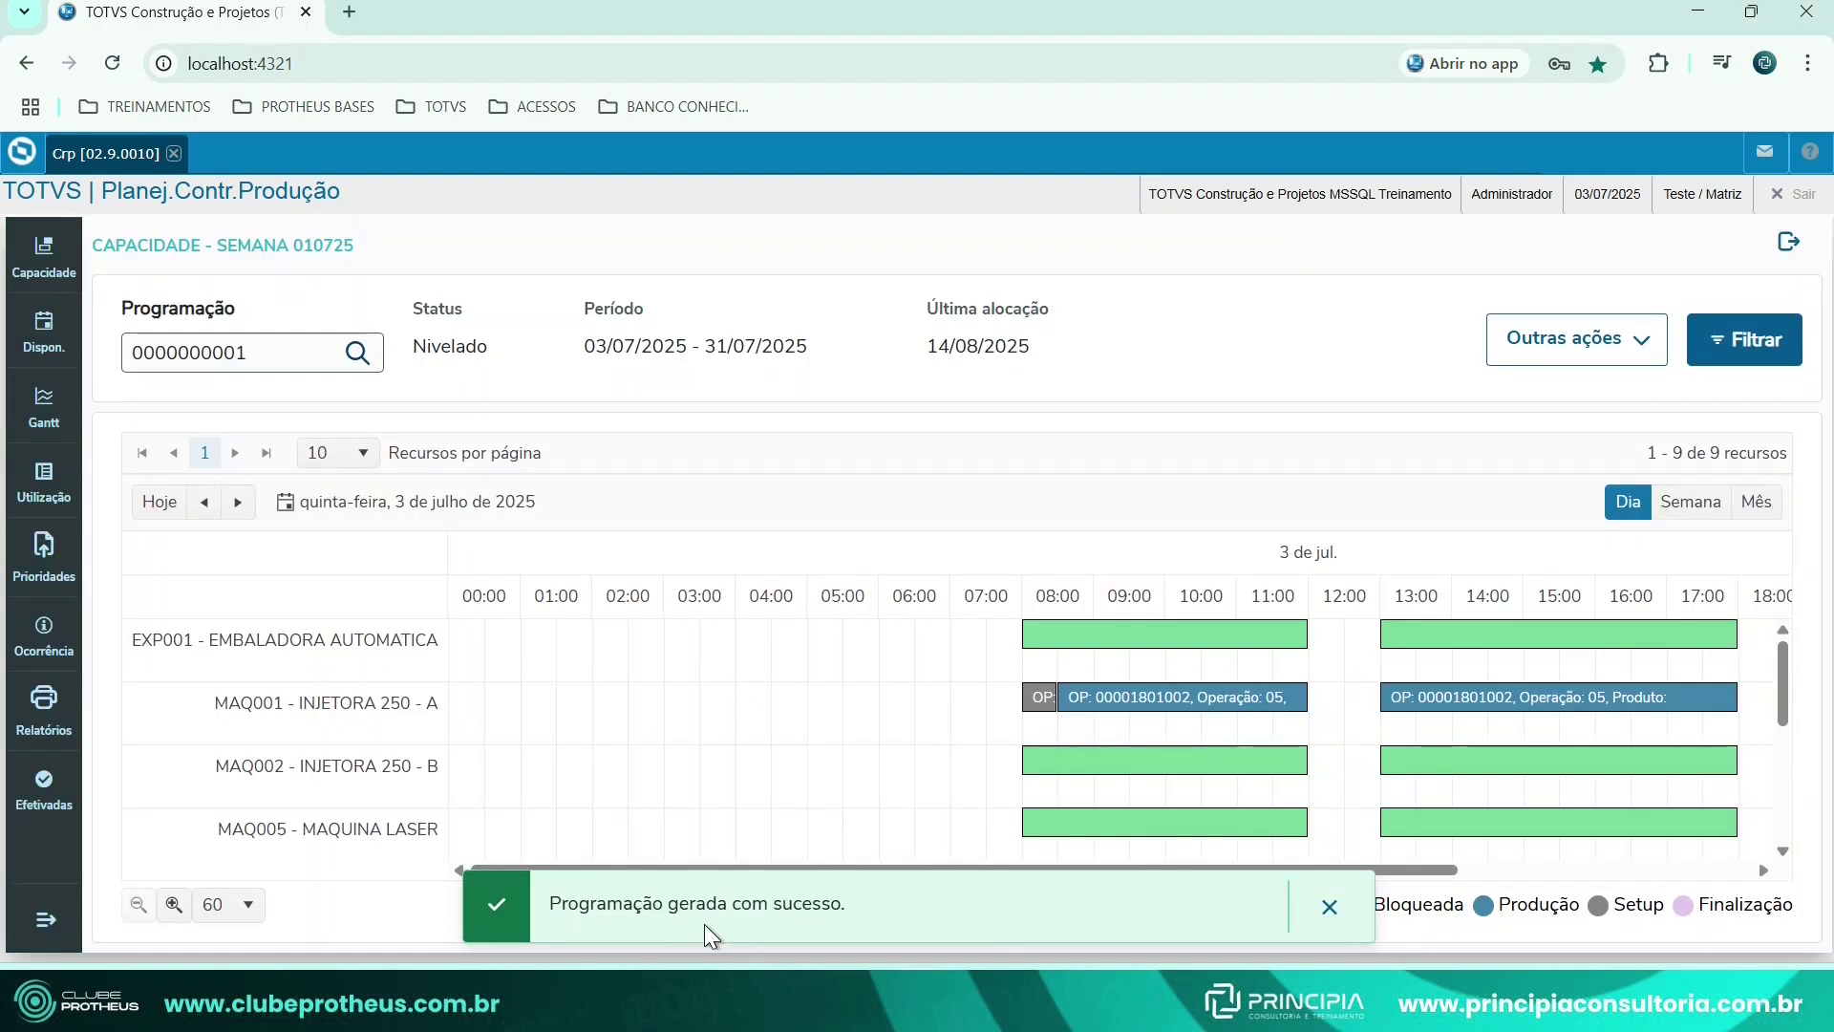
click(1328, 905)
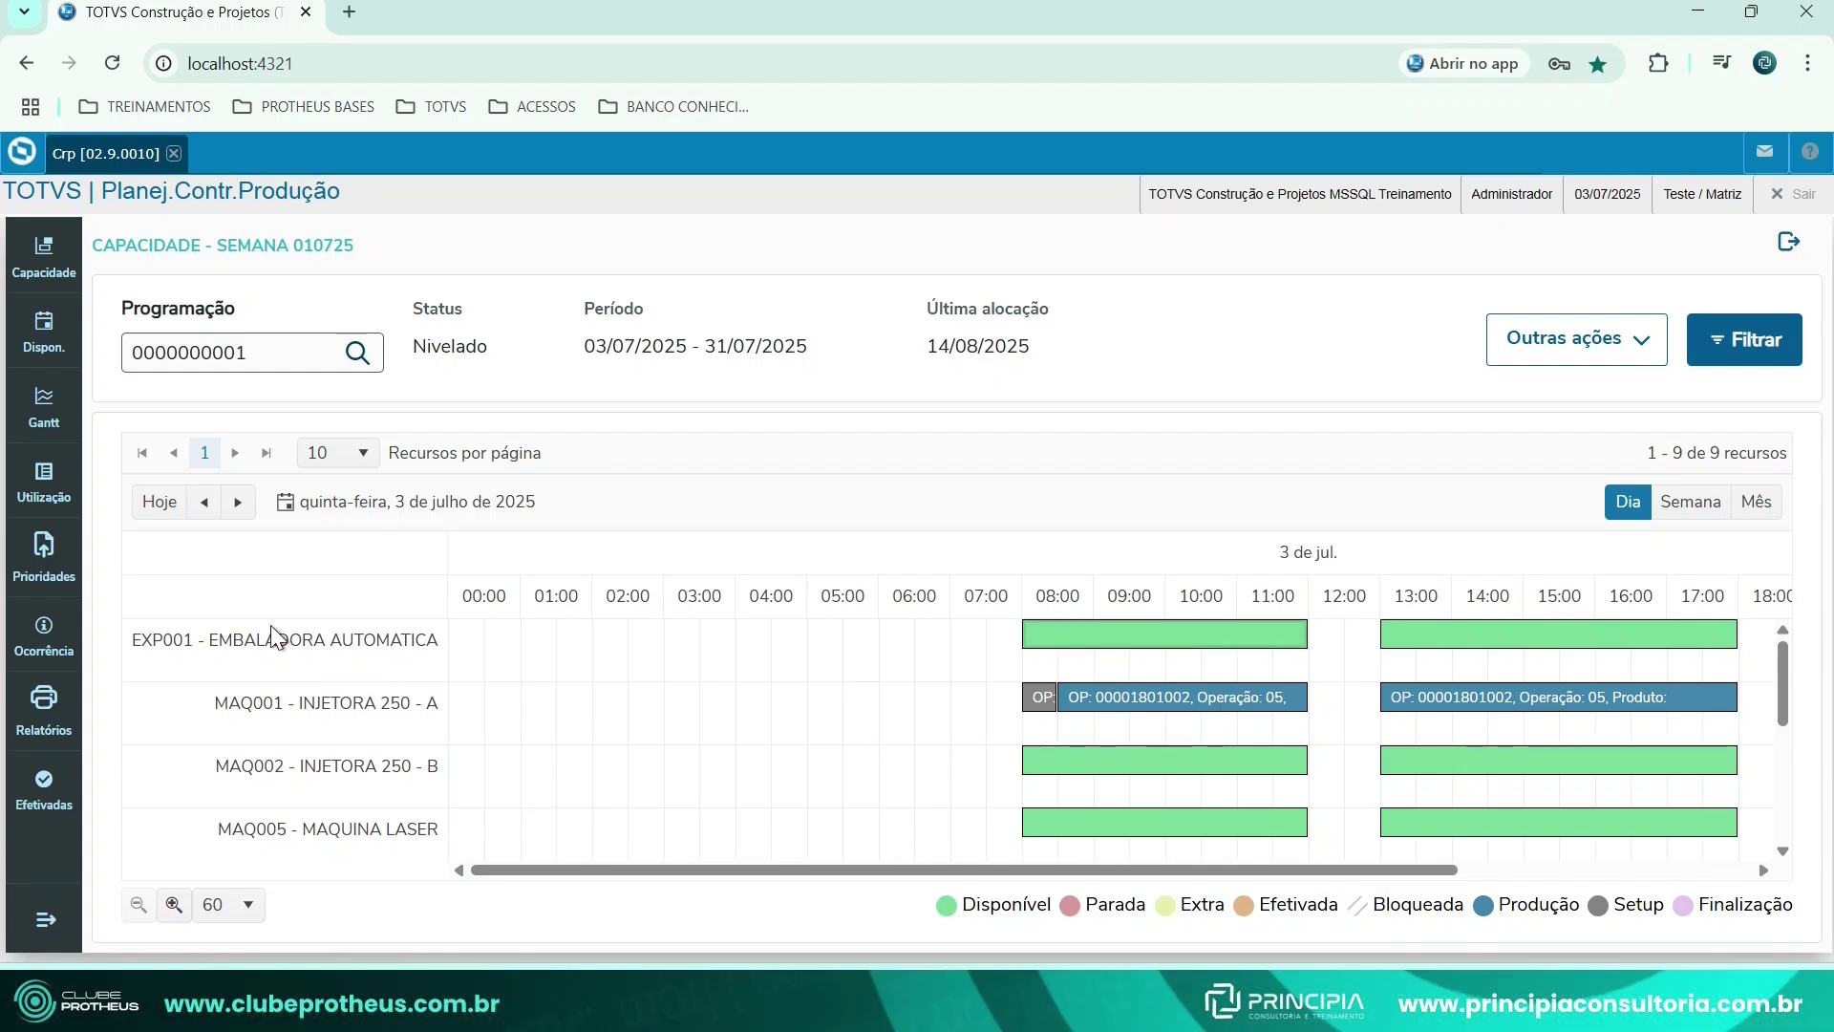
Set the capacity timeline to 30-minute intervals and show the working hours of 3 July from 08:00.
scroll(278, 663, down, 3)
scroll(287, 673, up, 3)
click(173, 904)
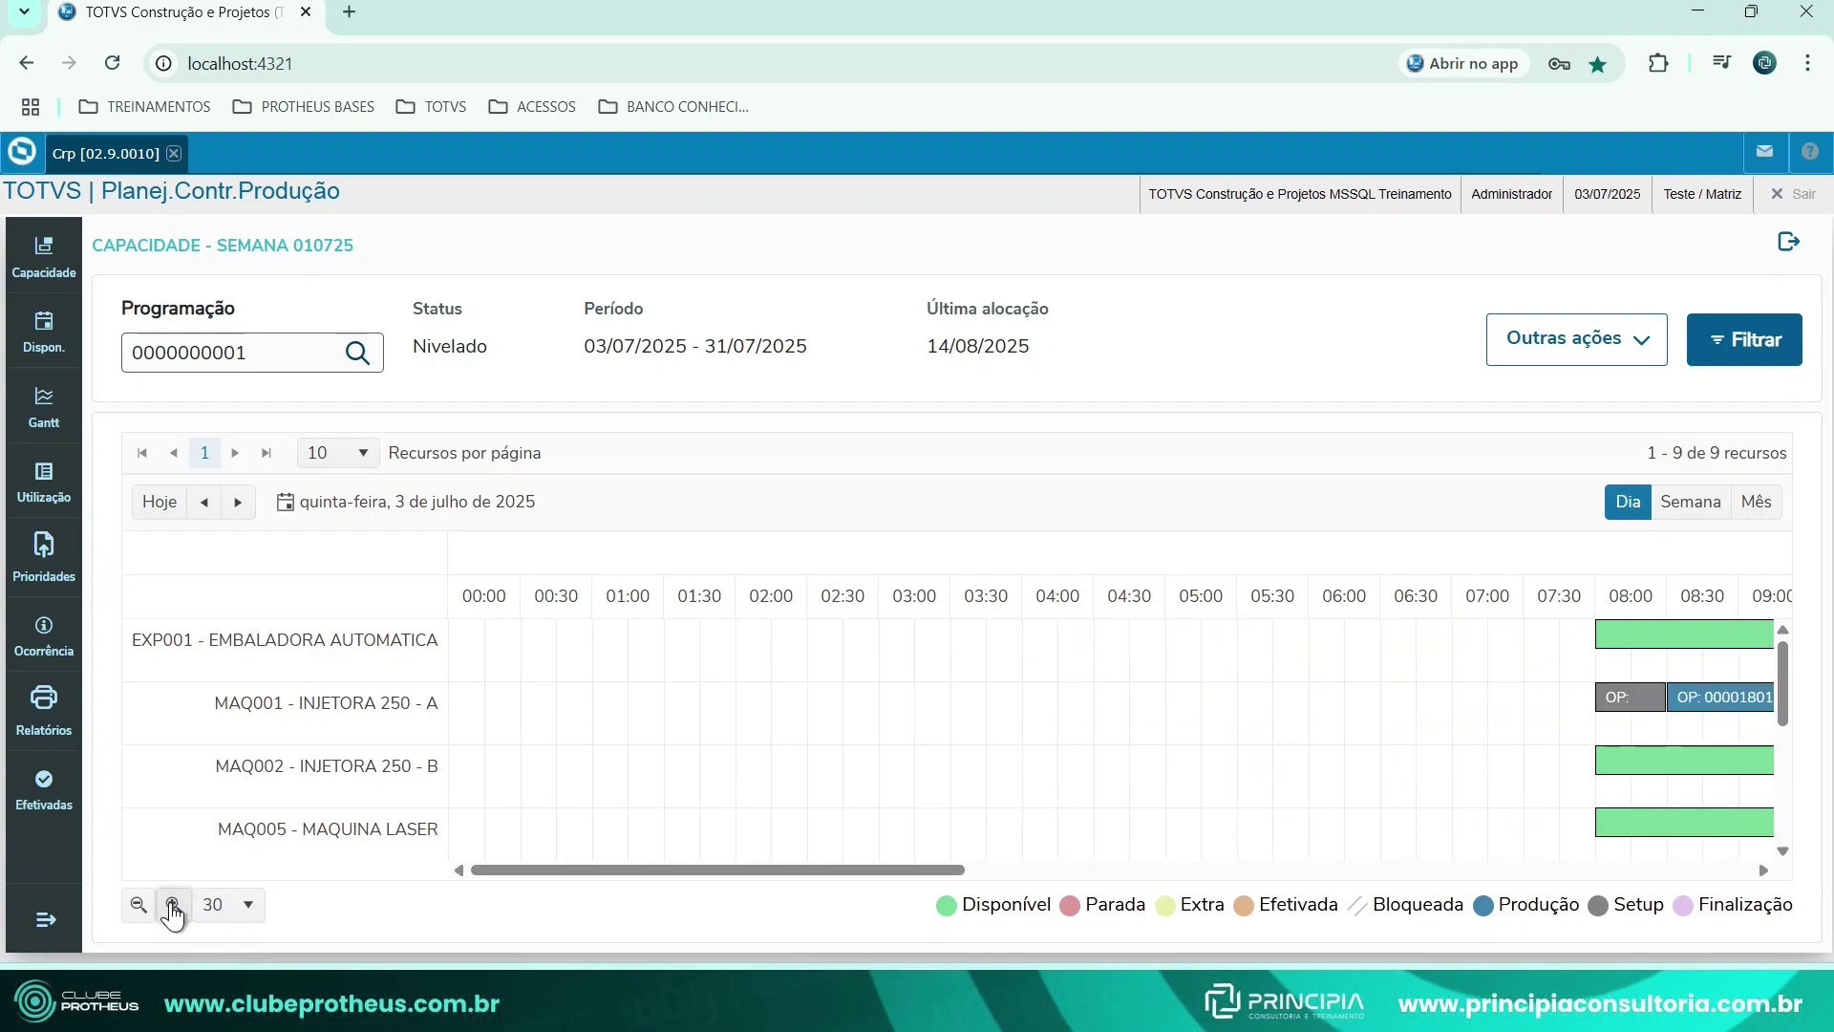
drag(618, 870, 1028, 871)
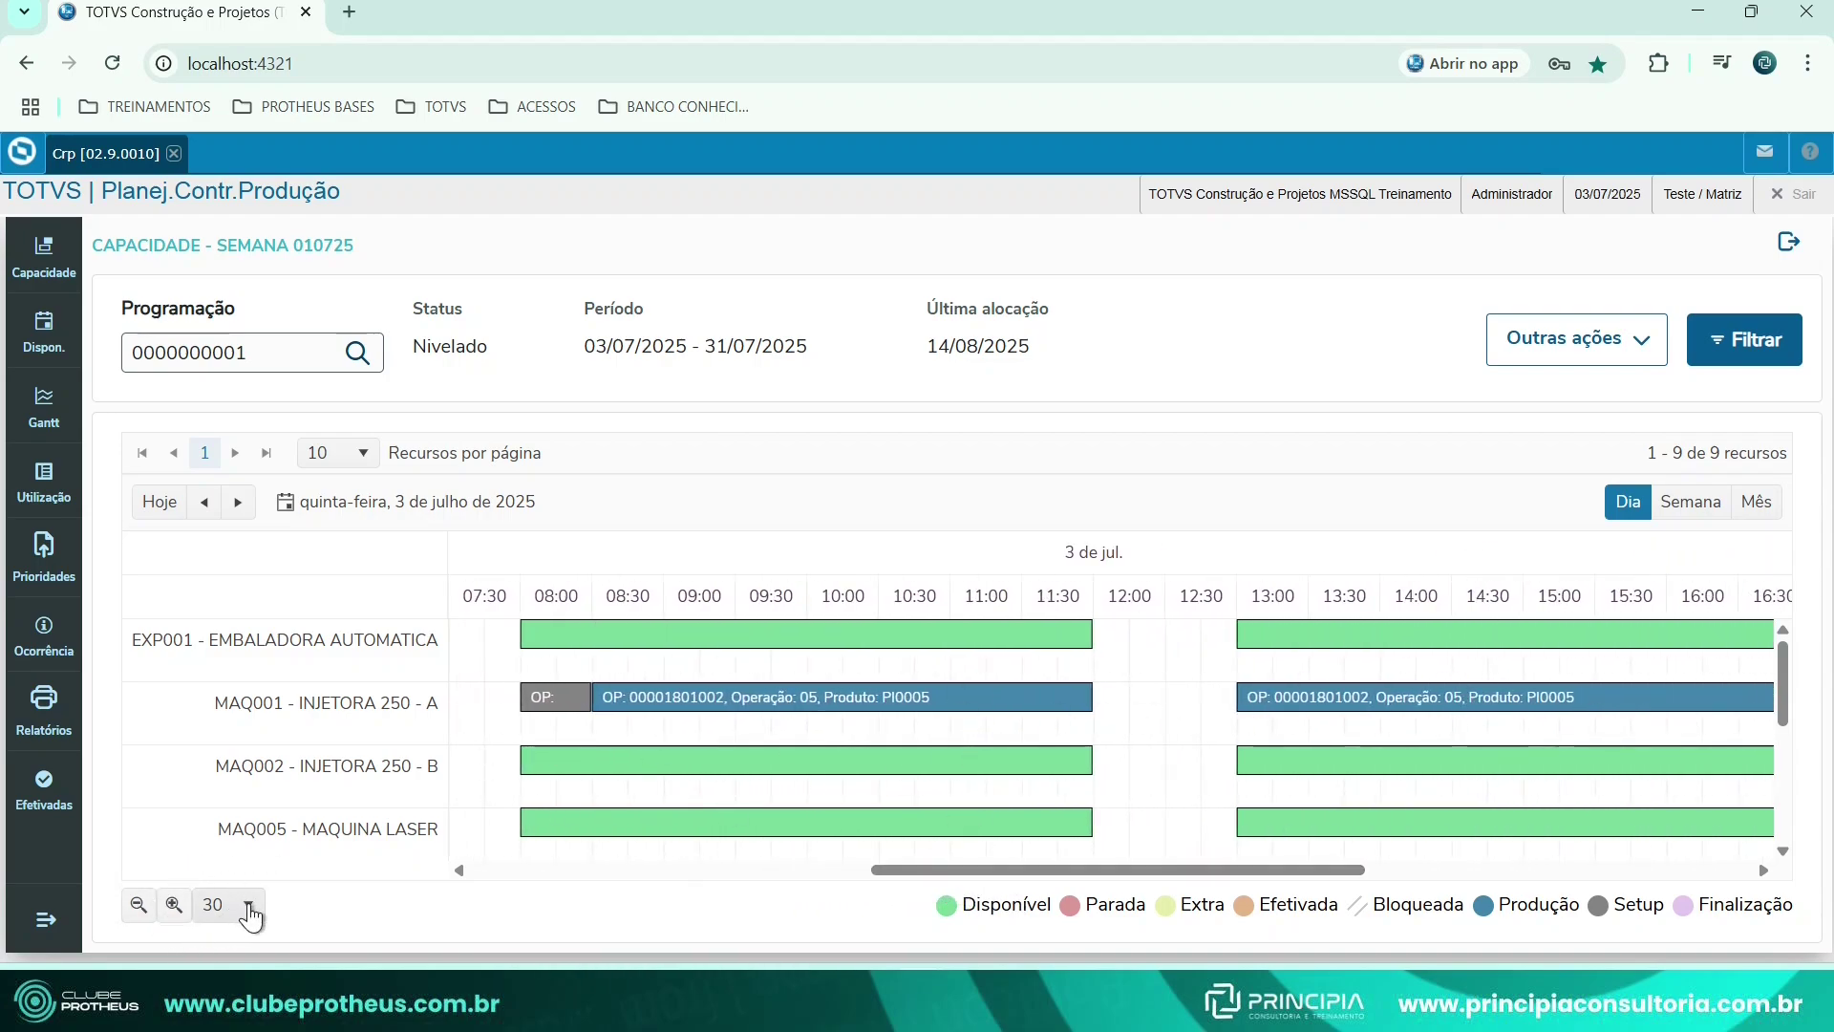
click(243, 907)
click(348, 920)
mouse_move(604, 760)
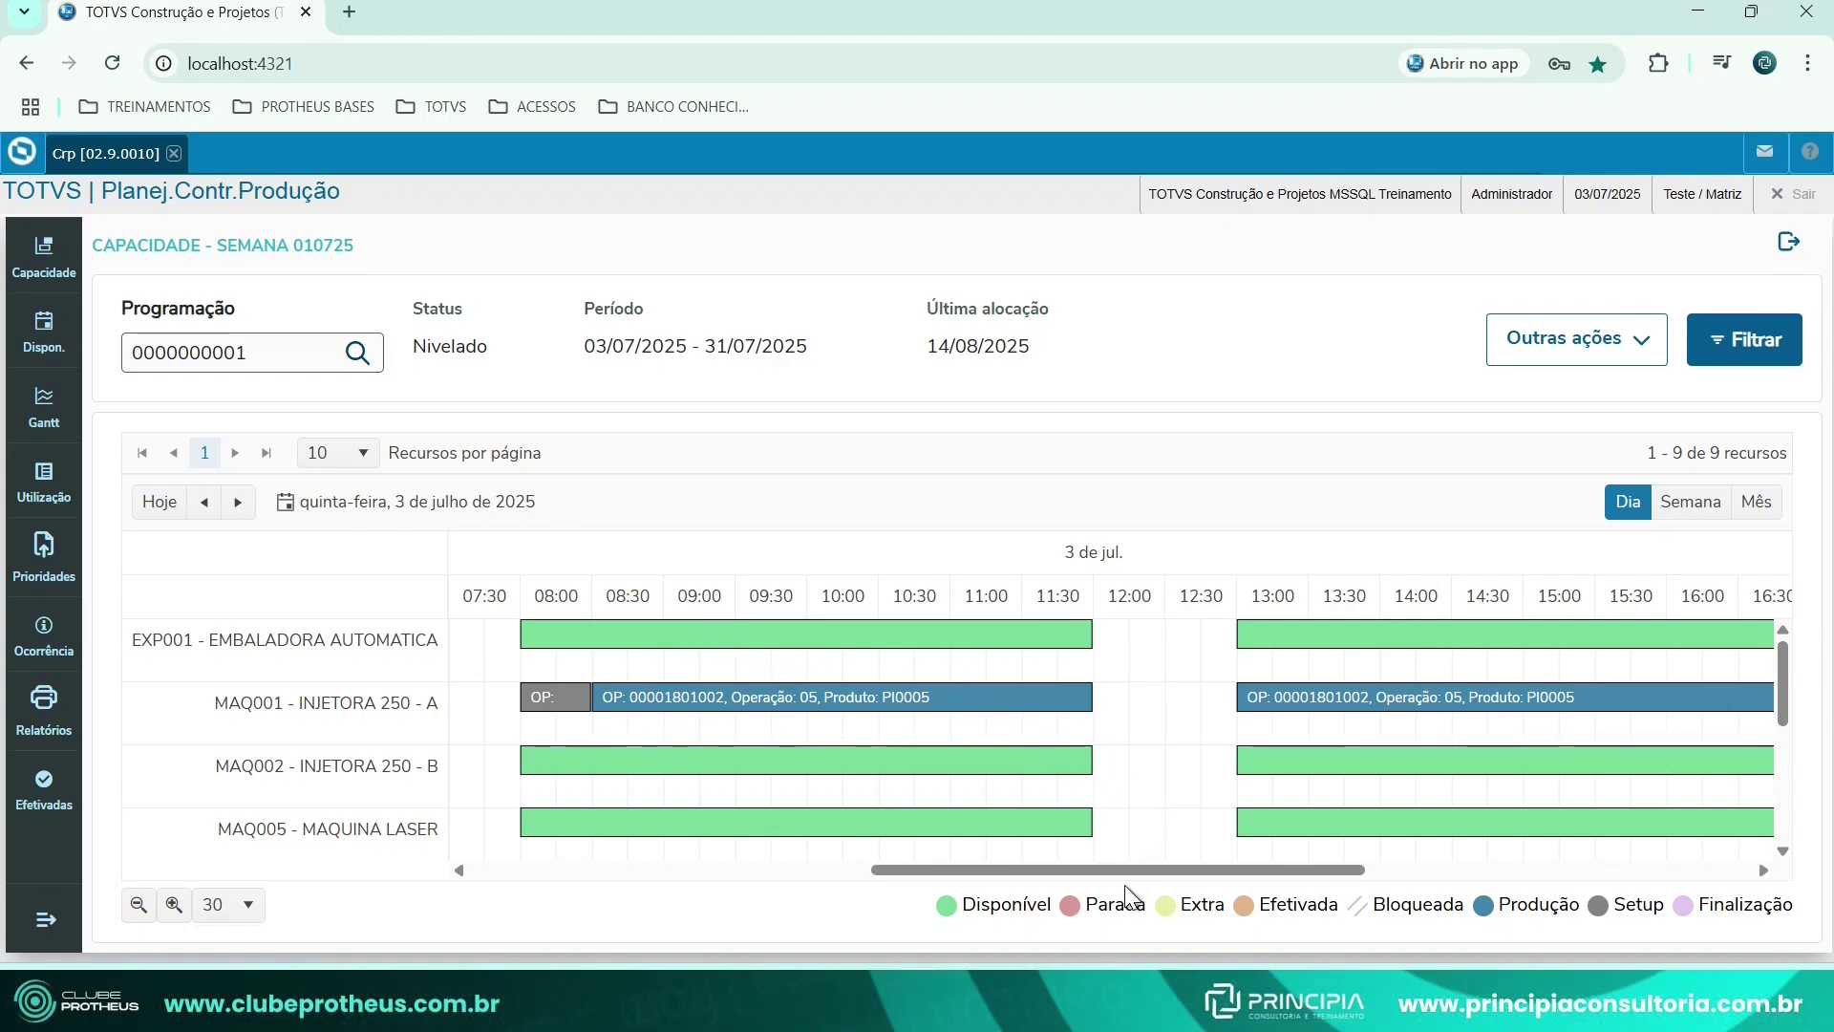
drag(1131, 869, 1083, 876)
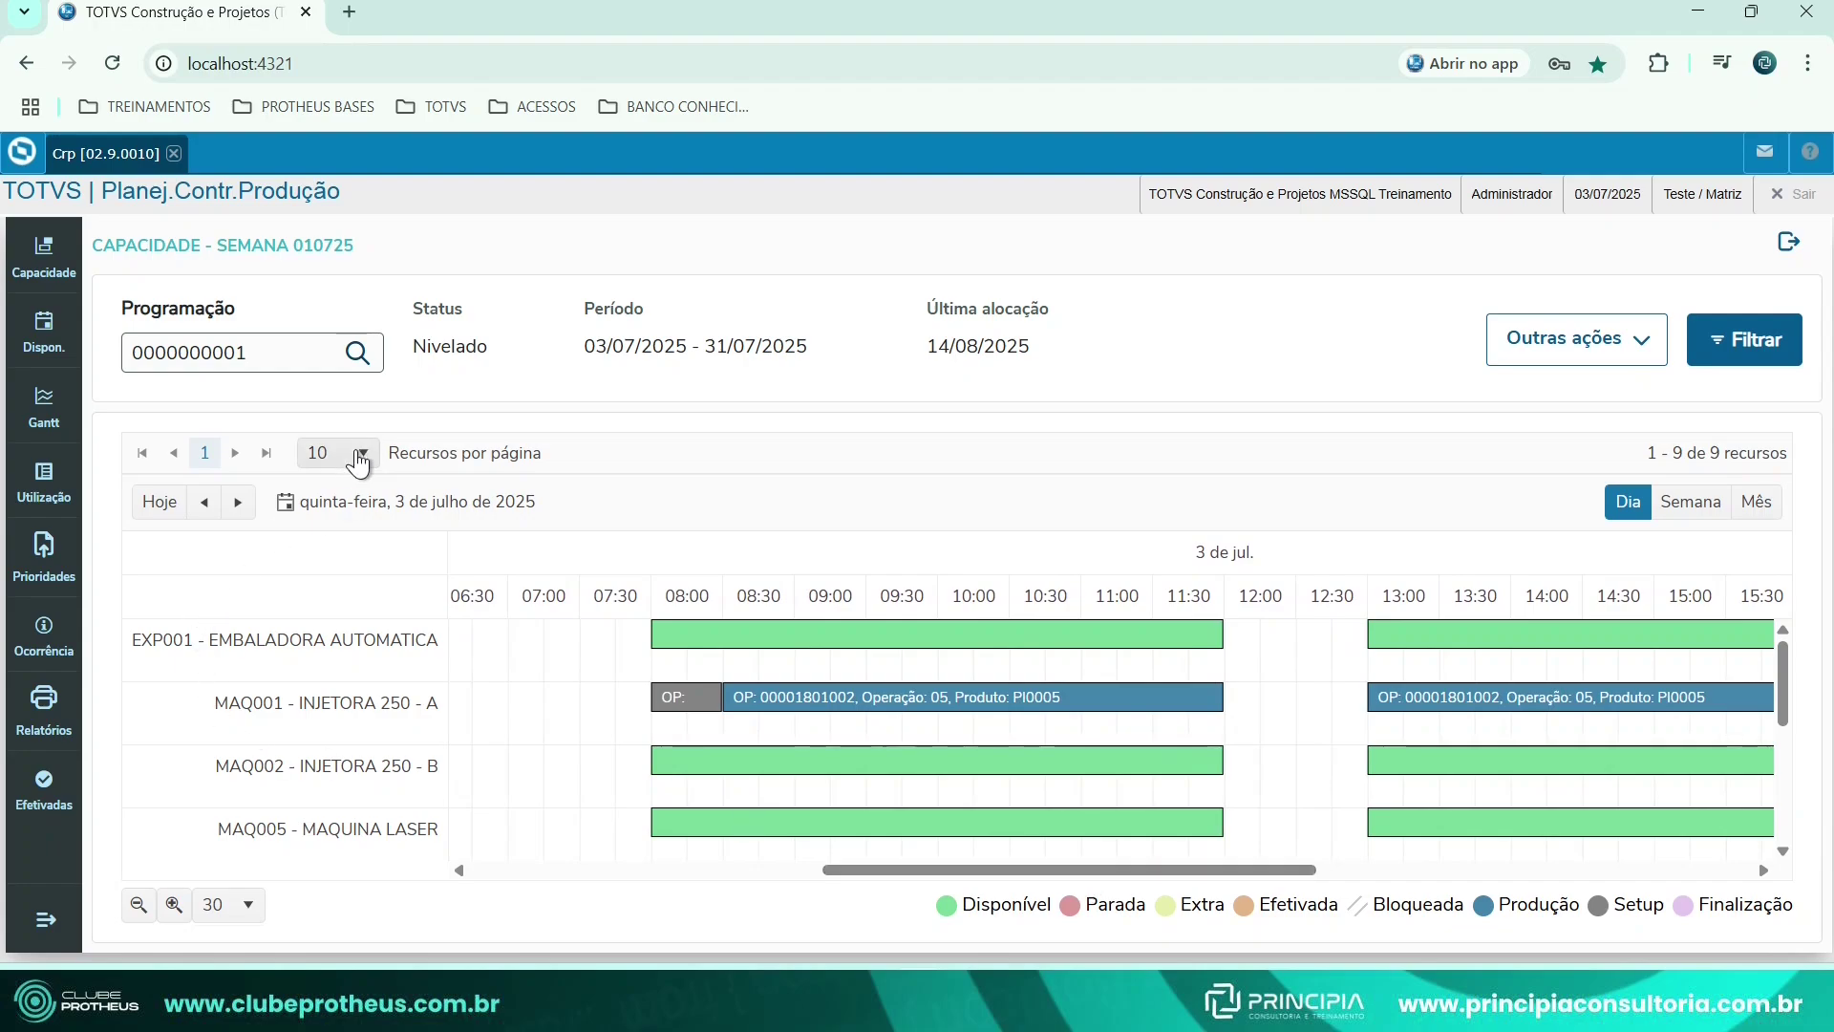
Set the capacity chart to 20 resources per page and review the resources down to QUA002 - QUALIDADE 02.
click(362, 455)
click(328, 540)
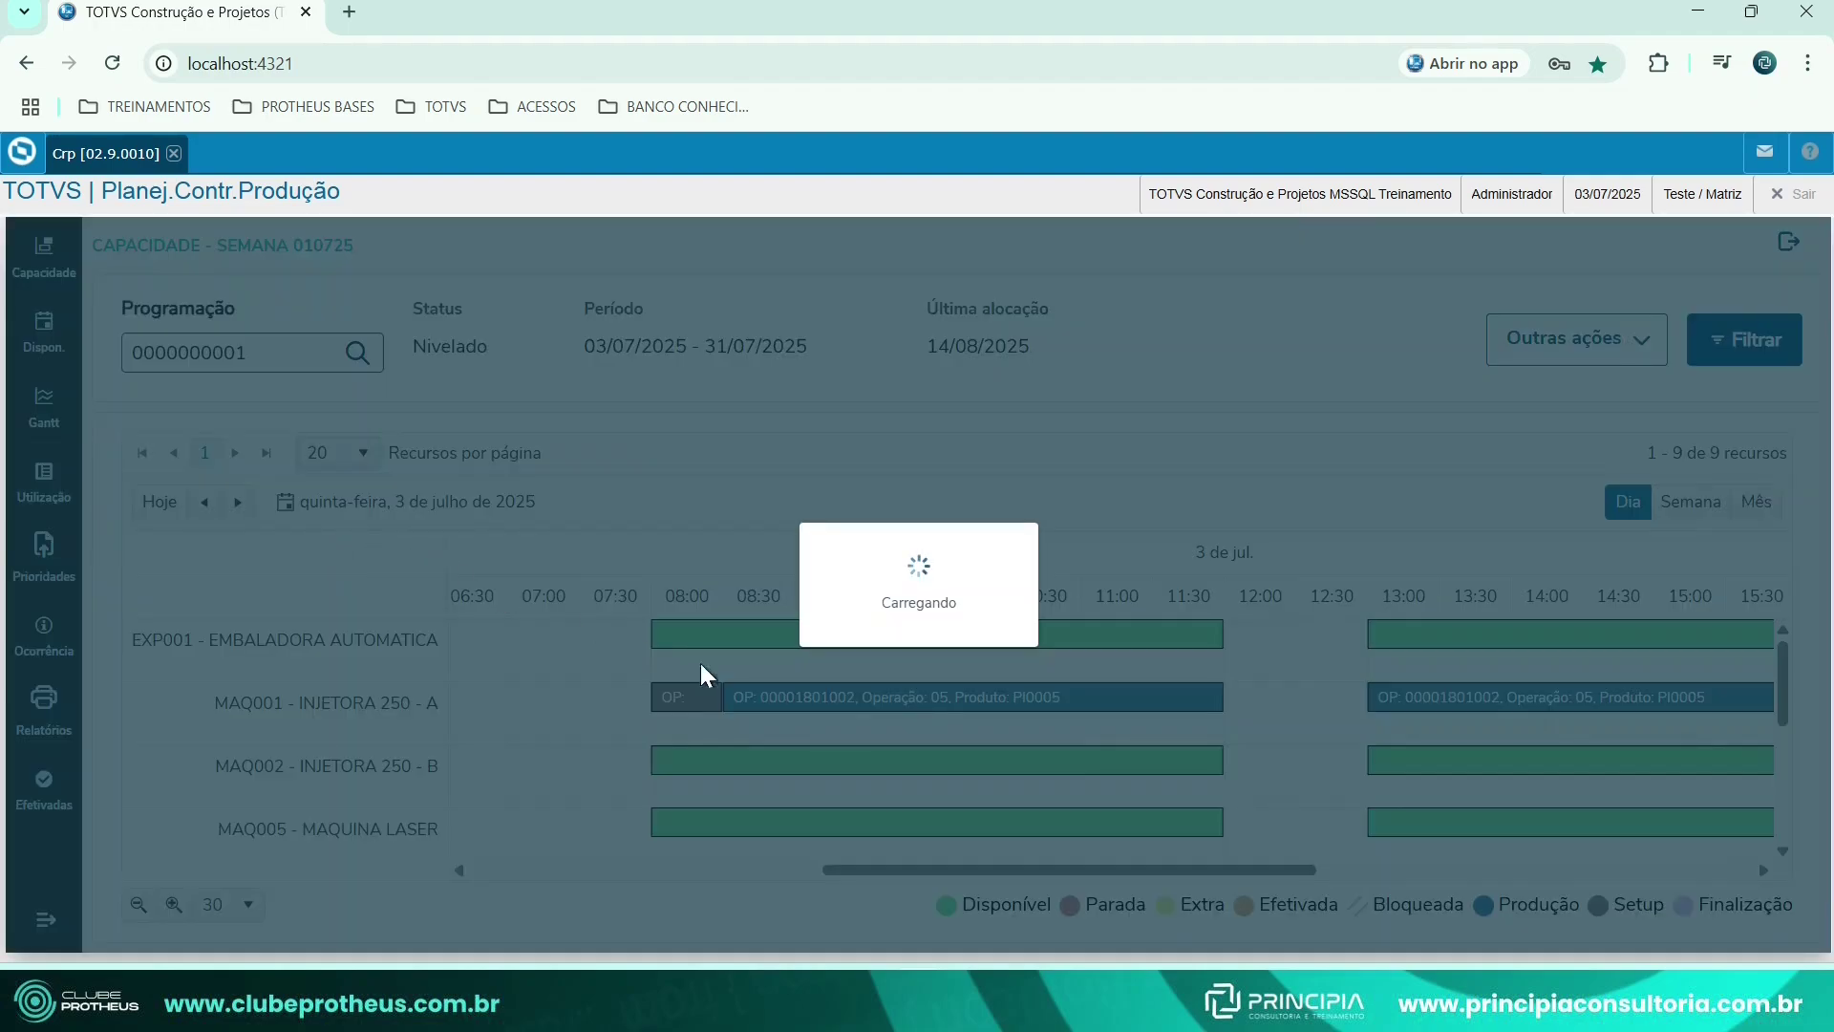
scroll(277, 755, down, 3)
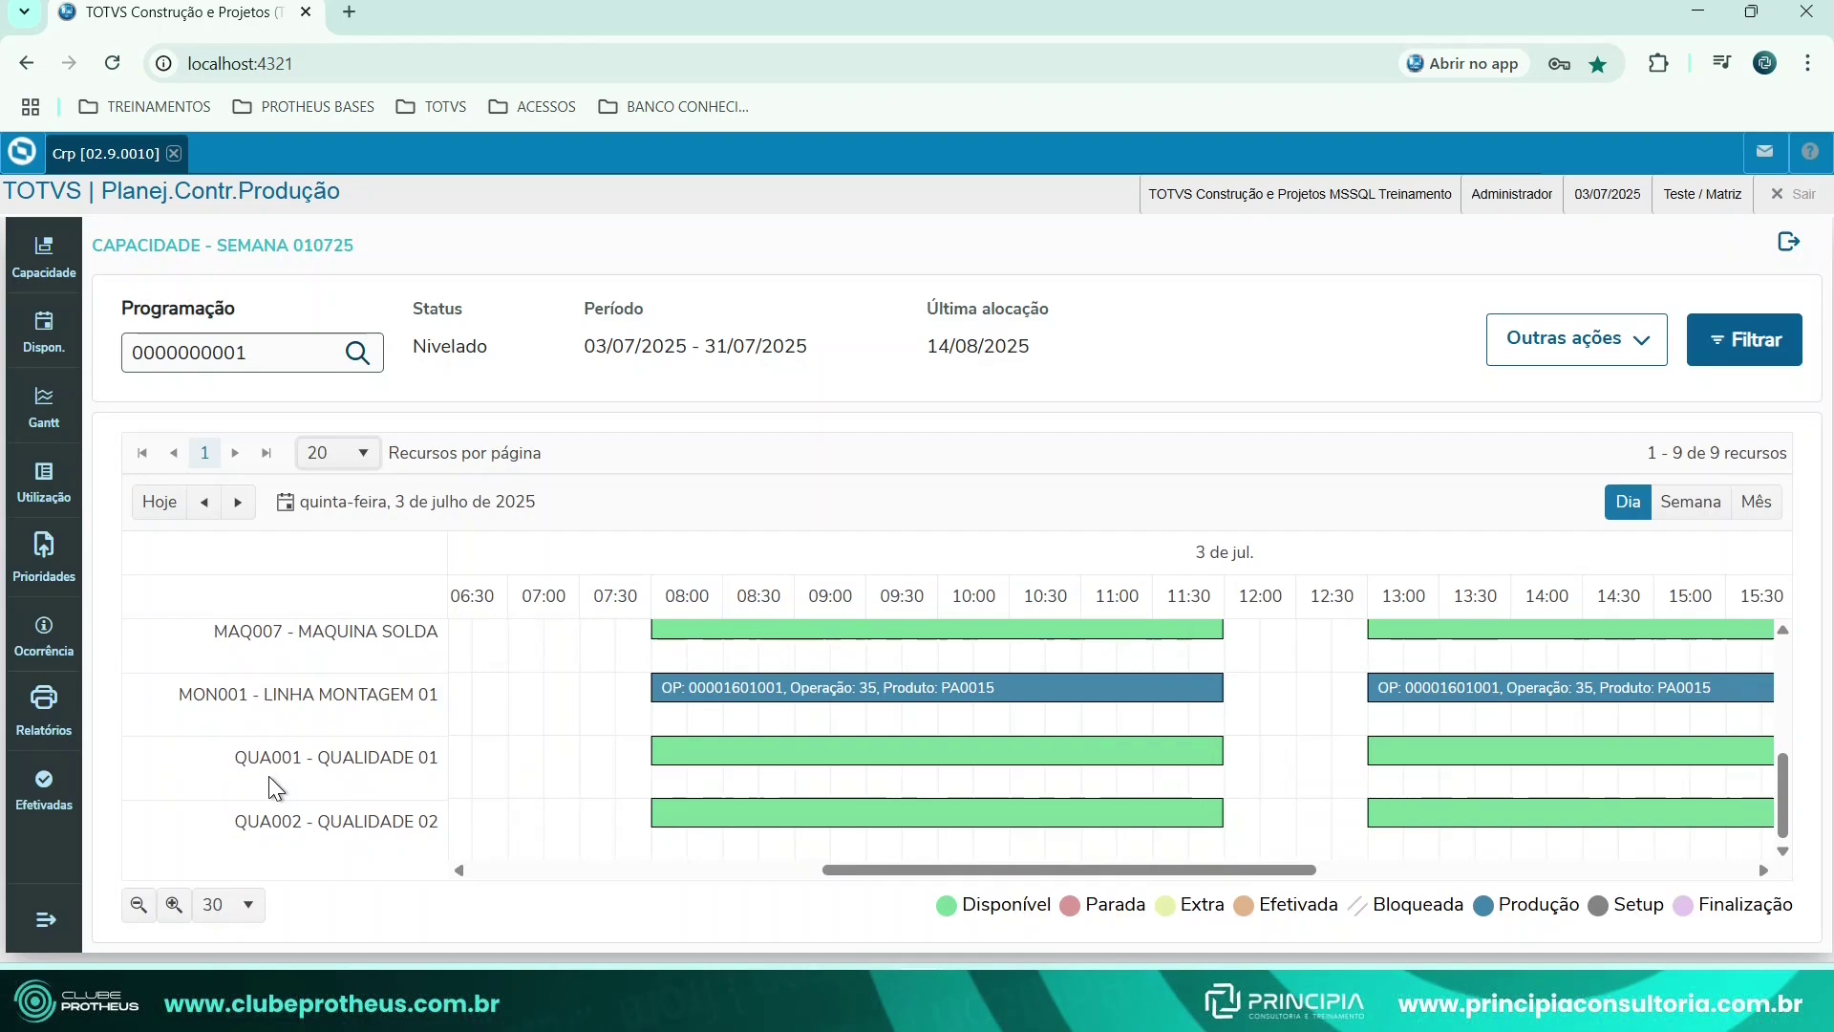
scroll(274, 788, up, 3)
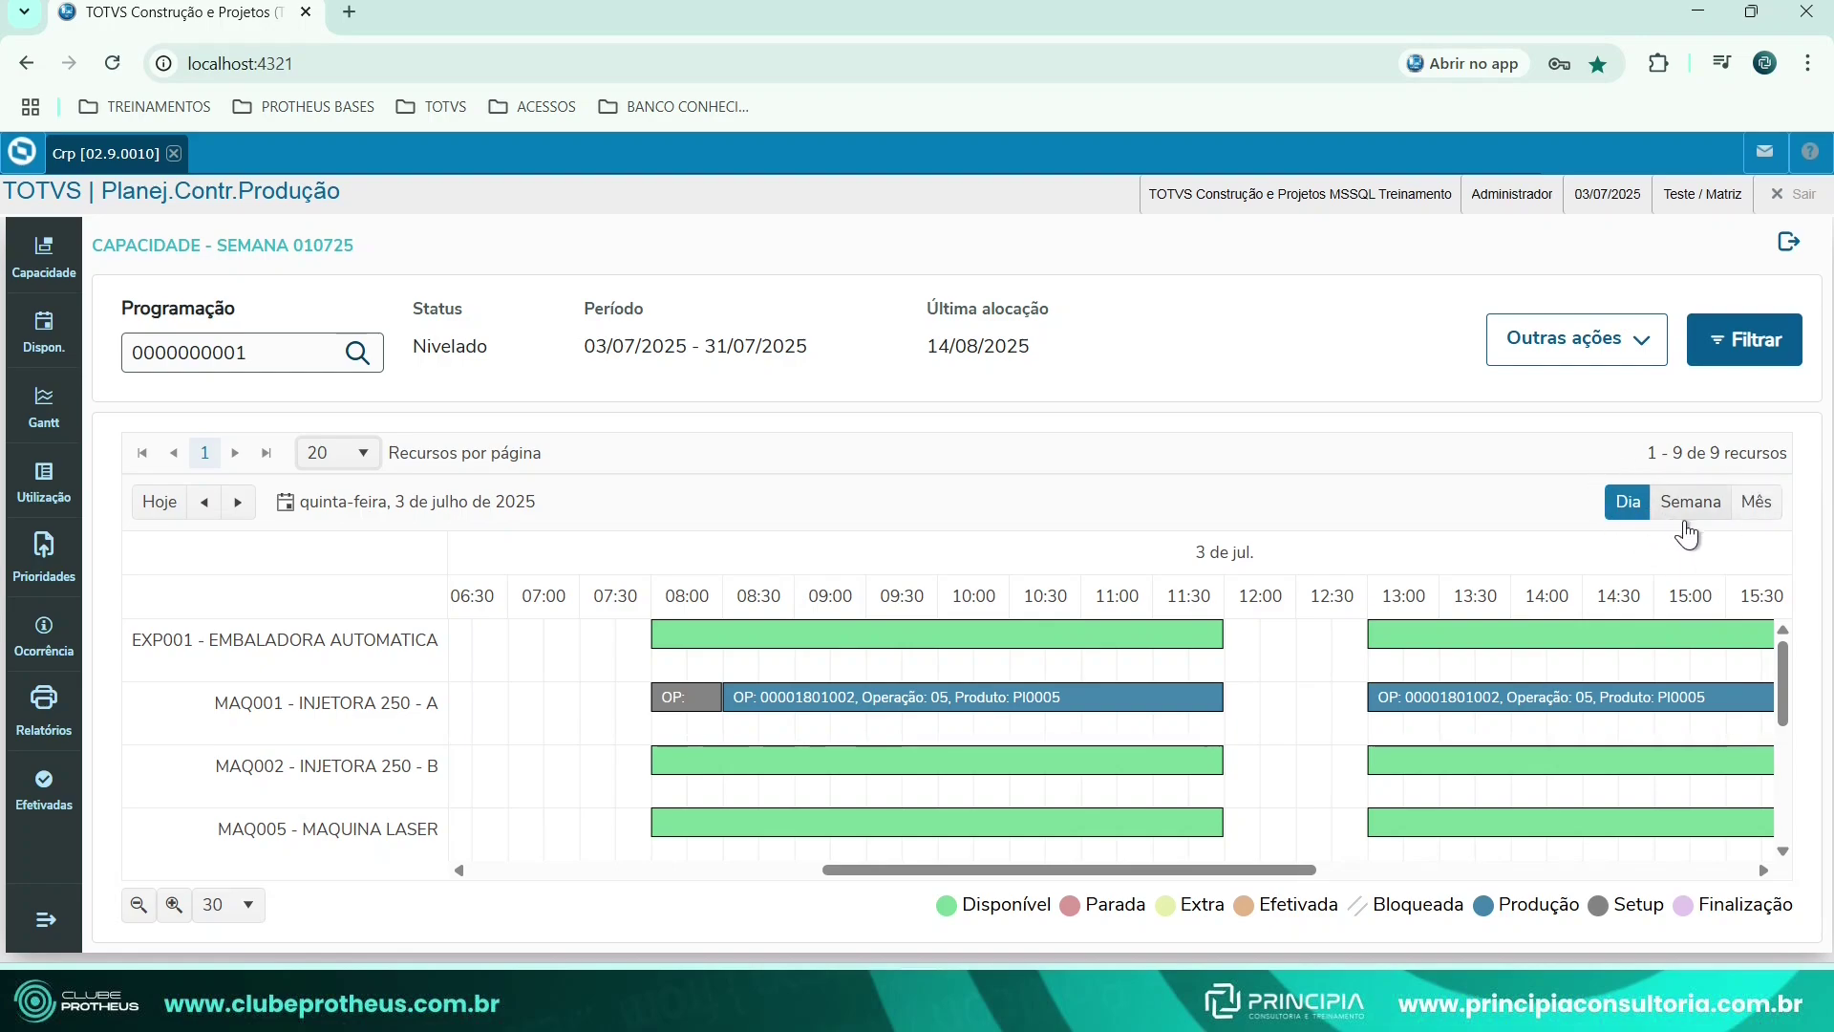
View the weekly capacity chart at 3 July and return to the daily view.
click(1699, 513)
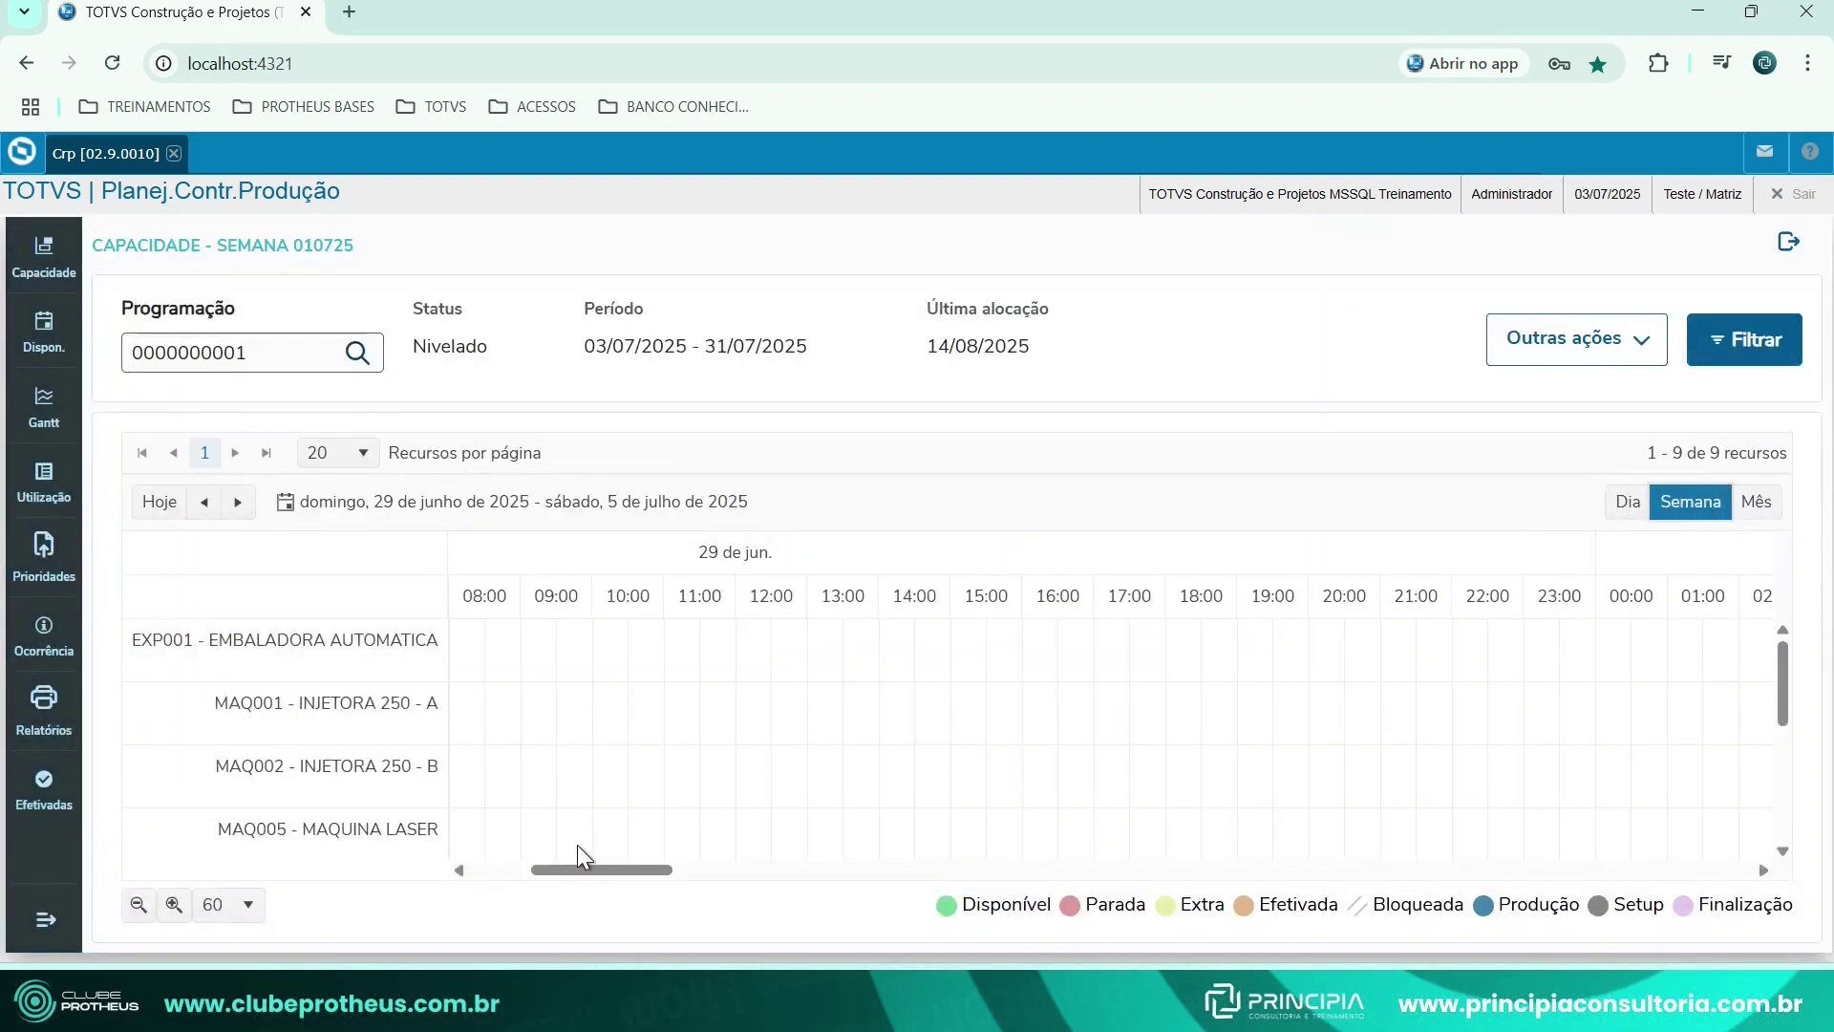
drag(593, 870, 1319, 898)
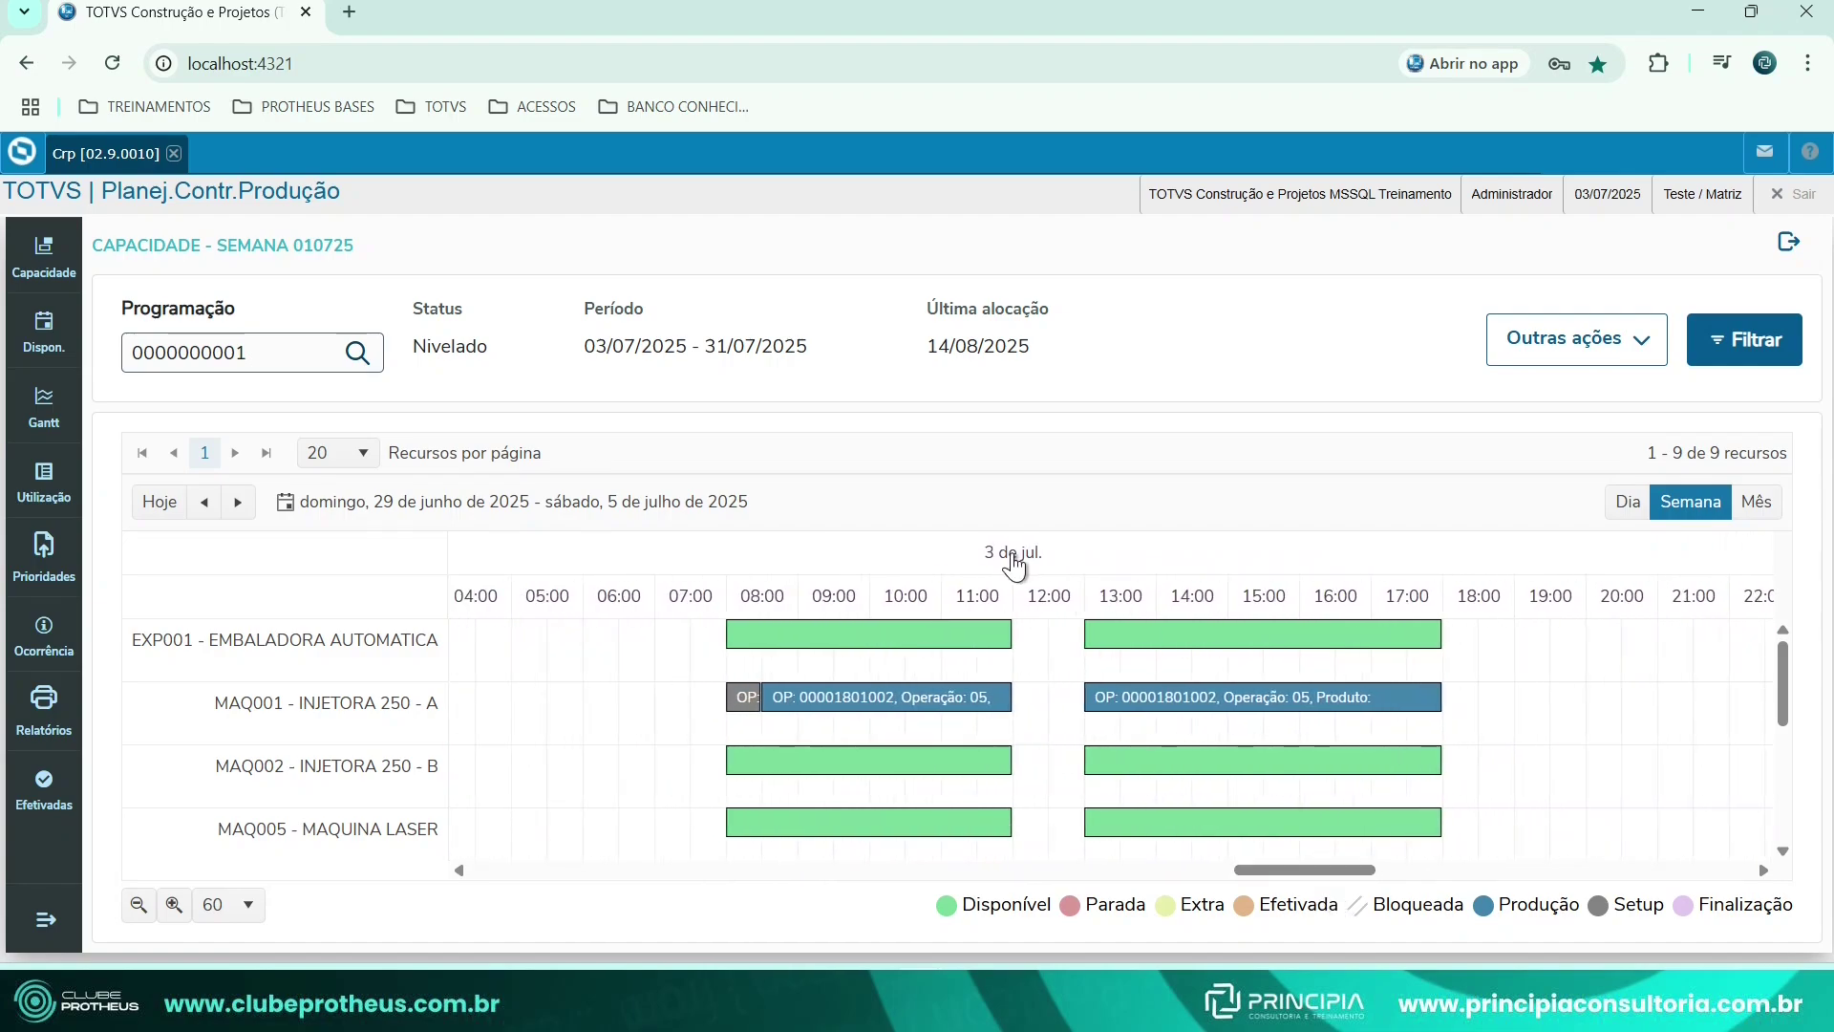
click(1629, 506)
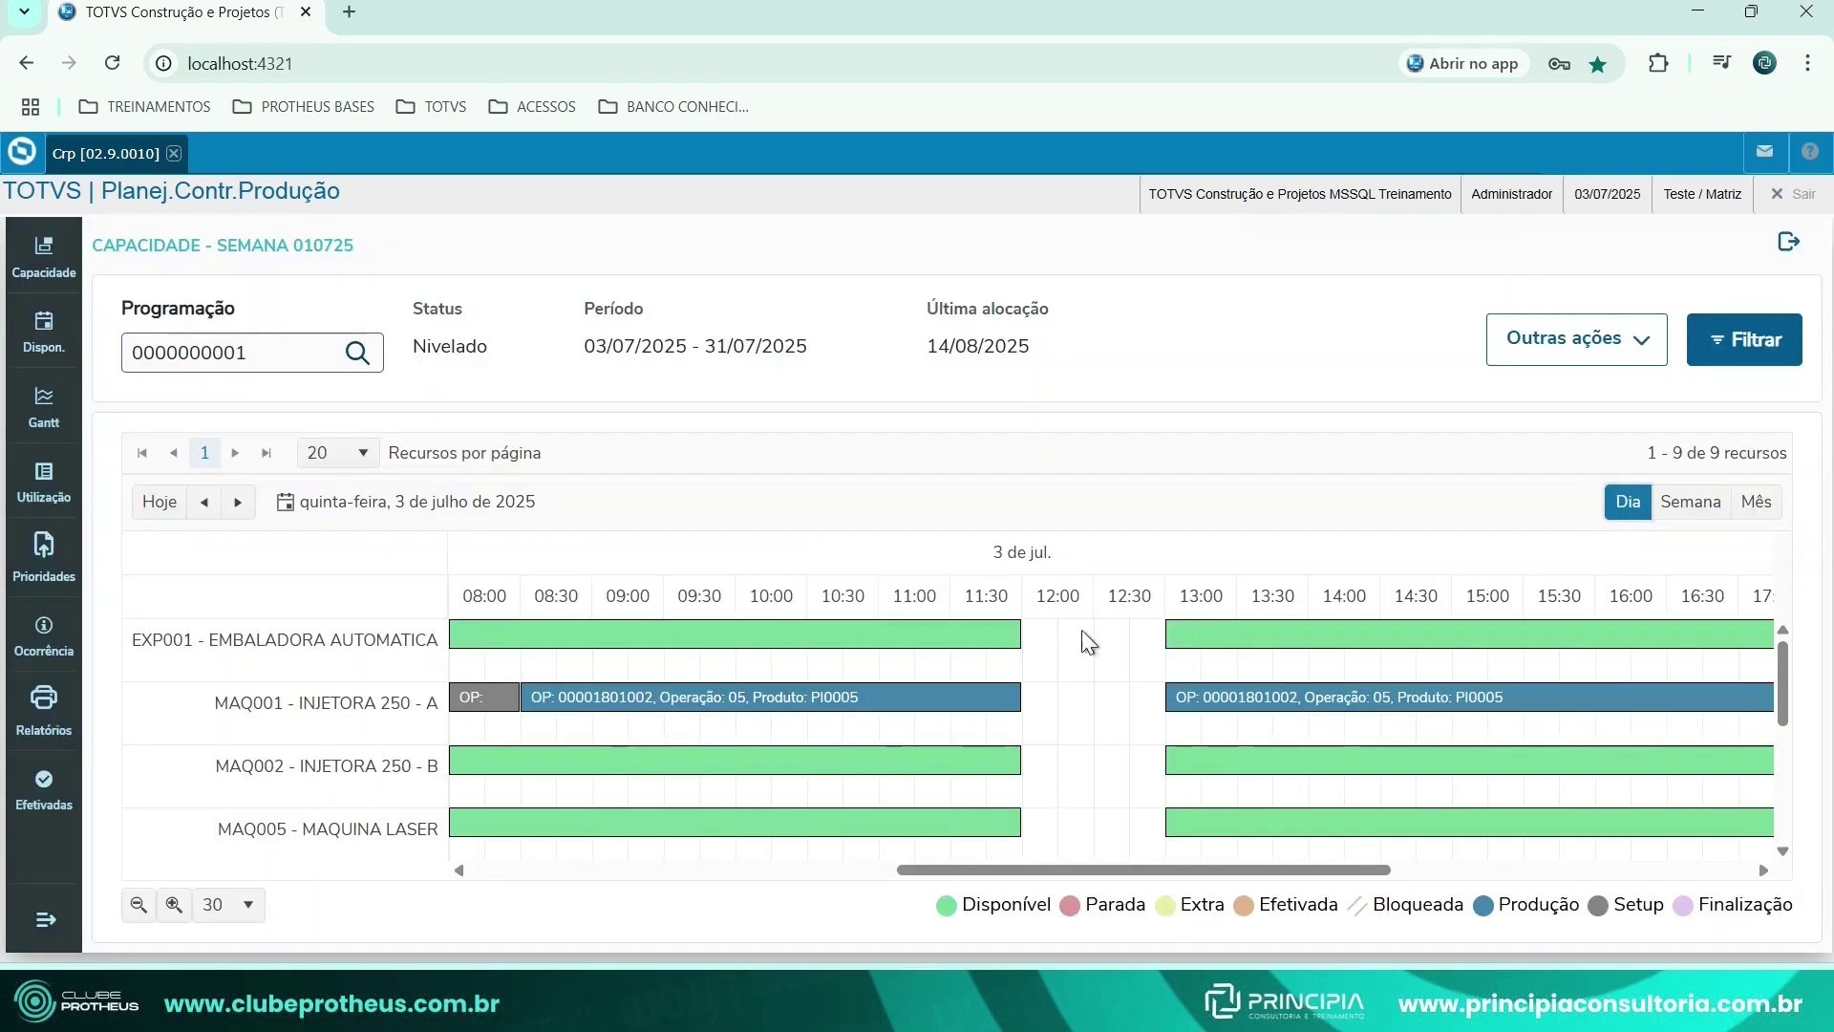
drag(1201, 873, 1179, 873)
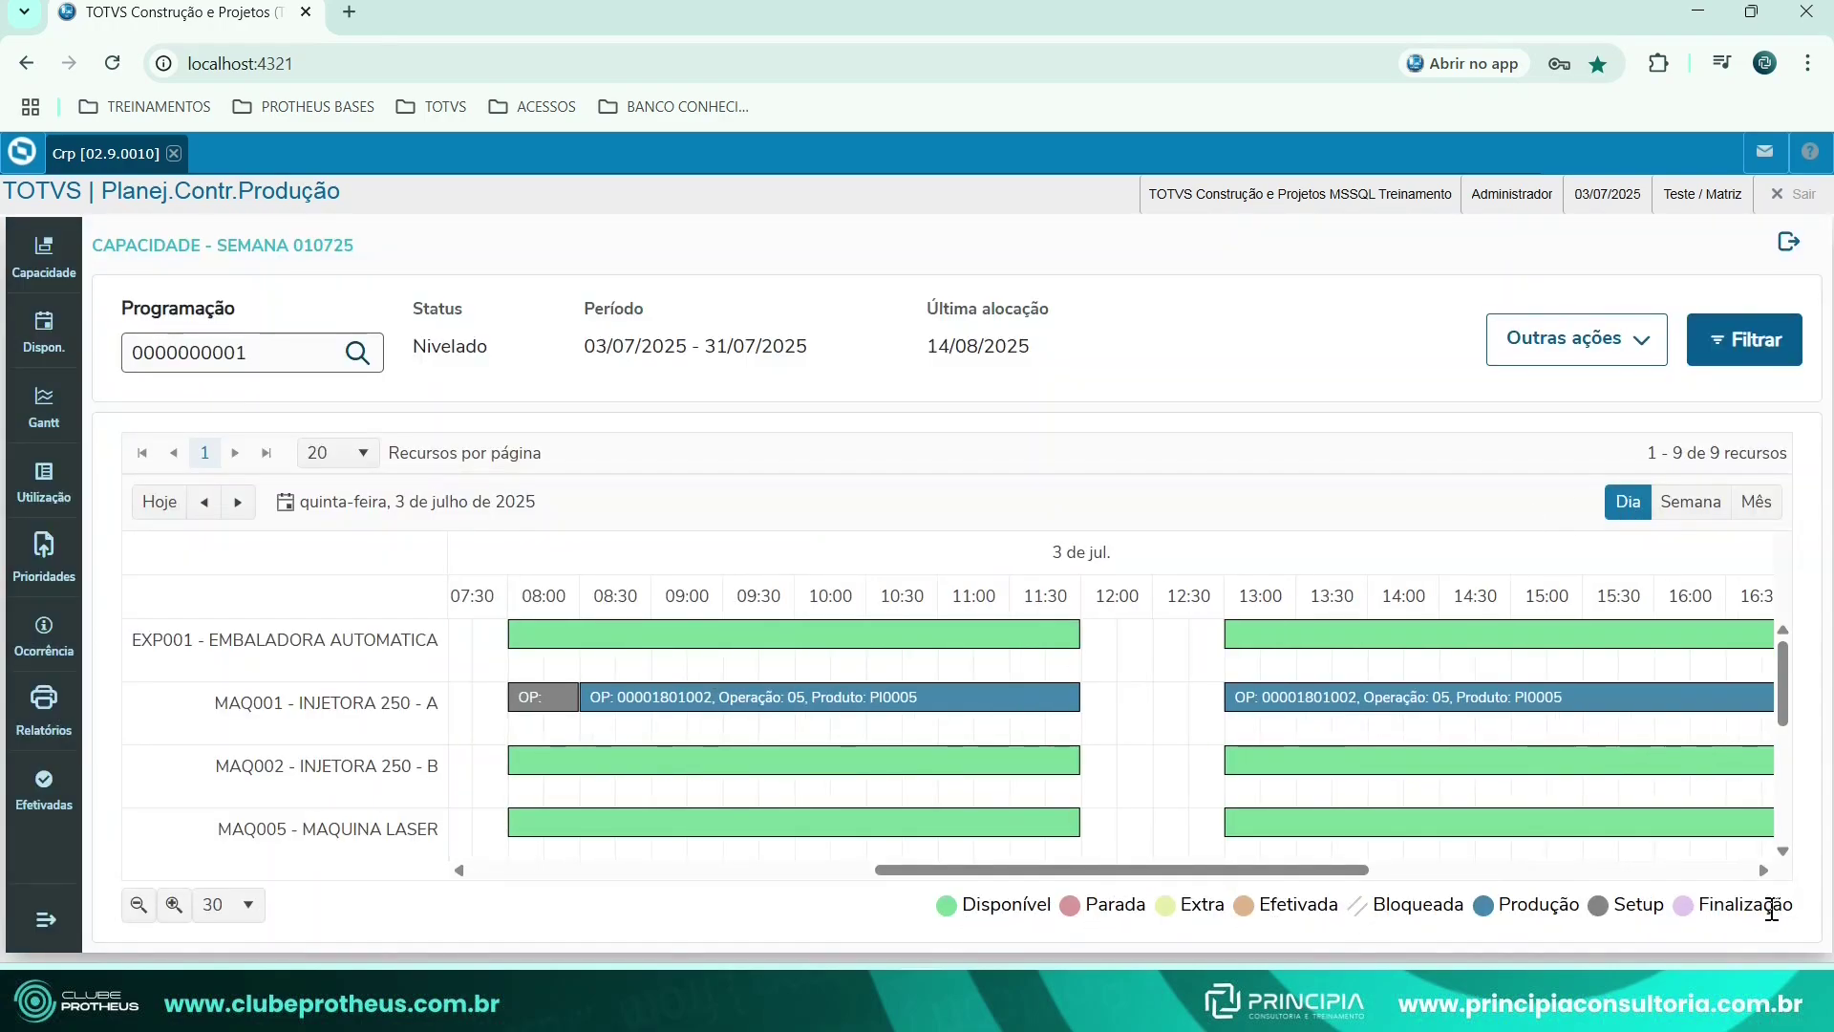
Examine the status color legend and the afternoon allocation of 3 July up to 18:00.
drag(1772, 908, 893, 932)
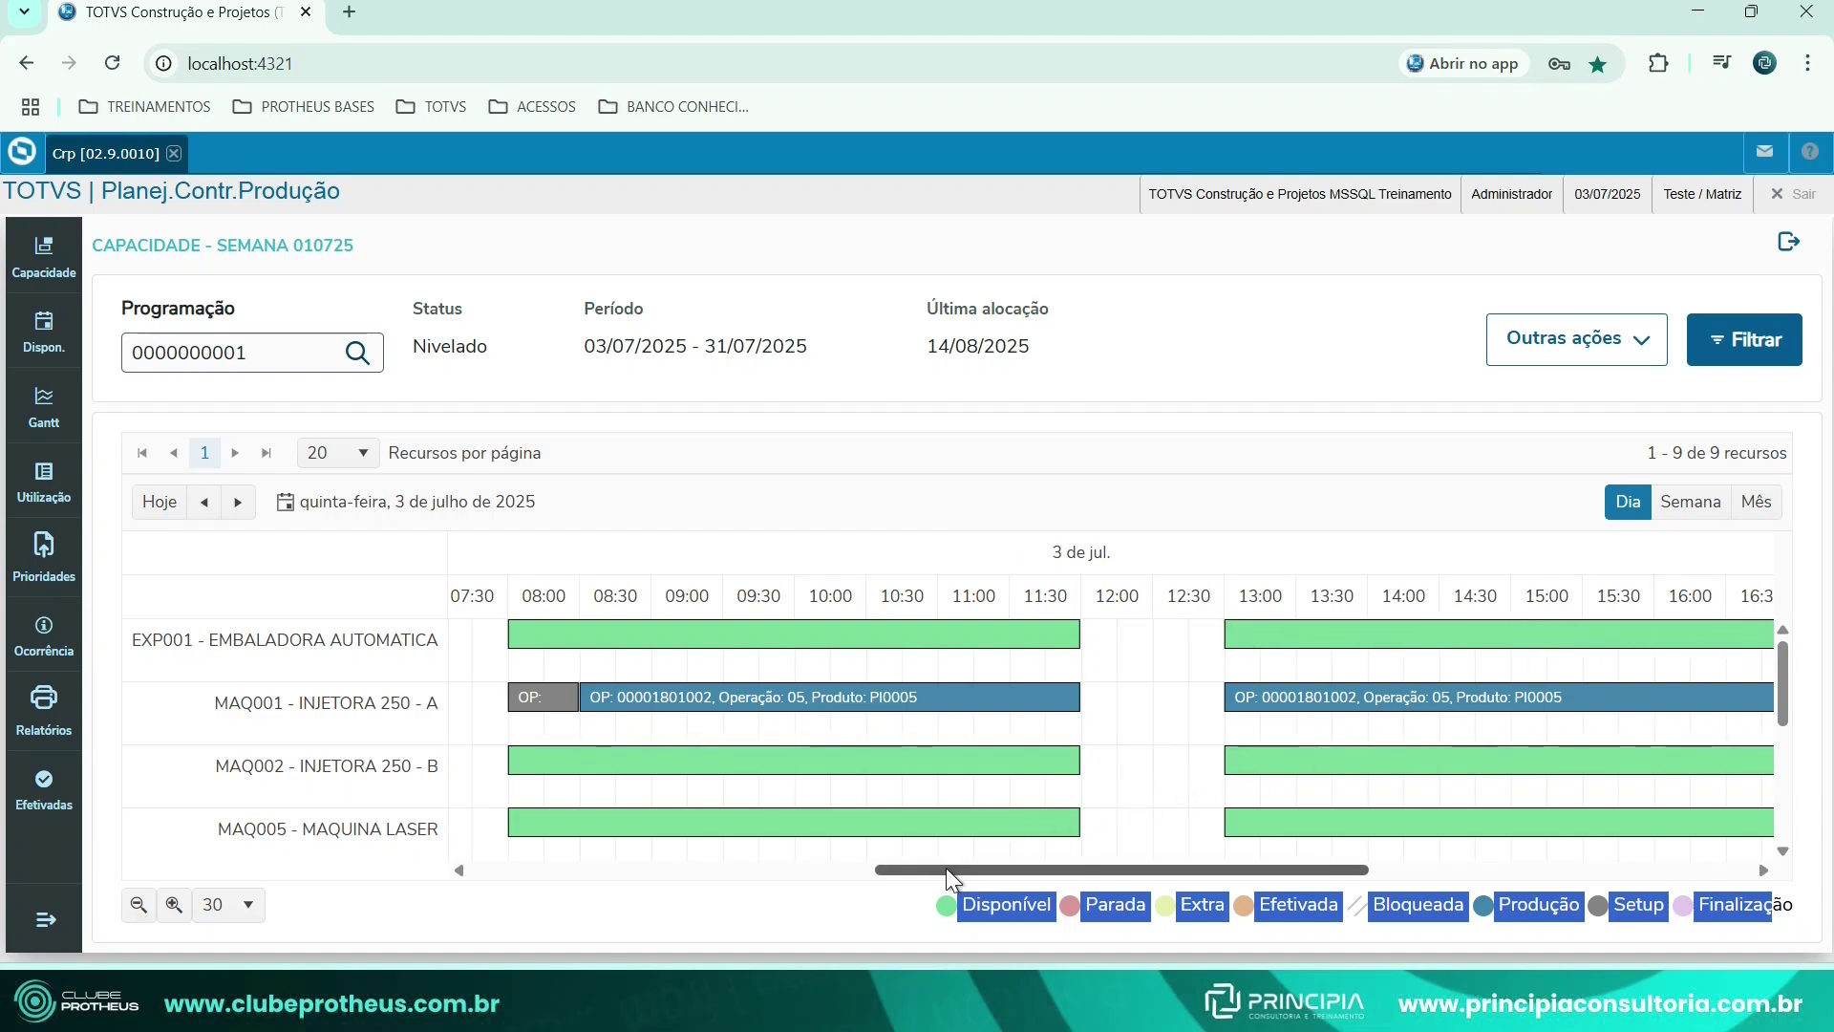
drag(949, 872, 1110, 879)
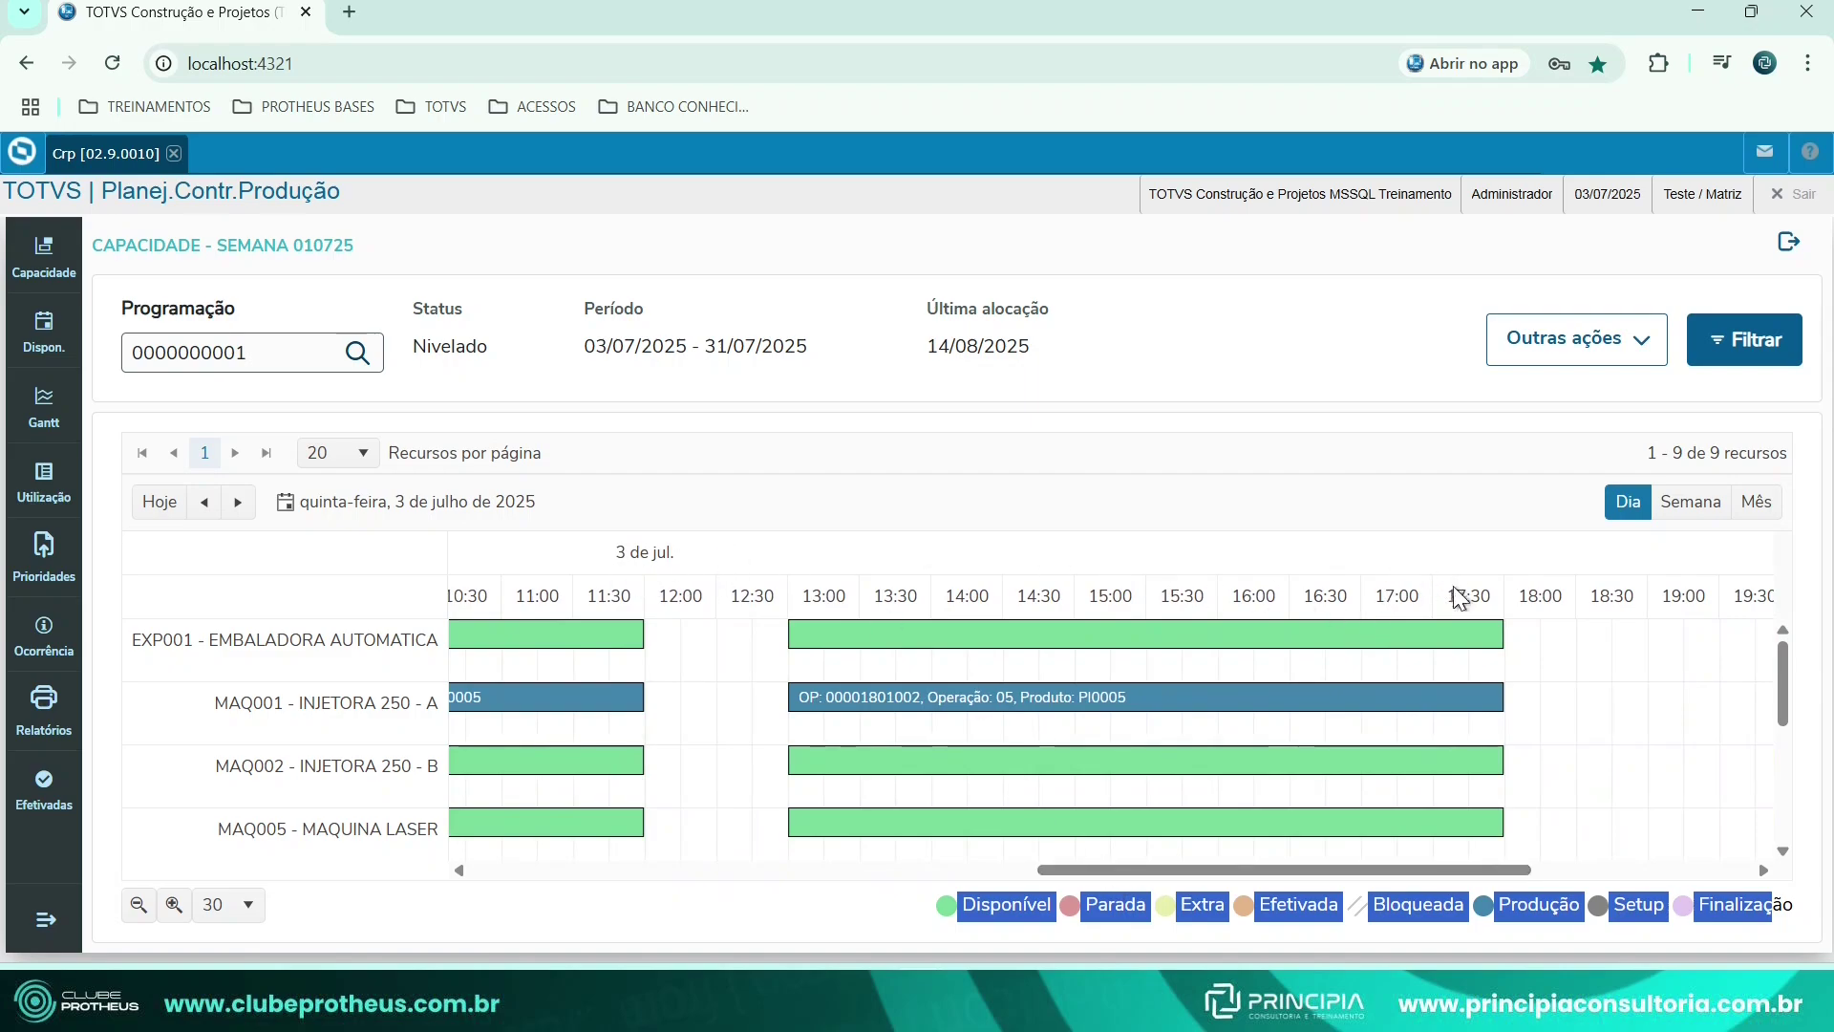
drag(1187, 872, 1126, 875)
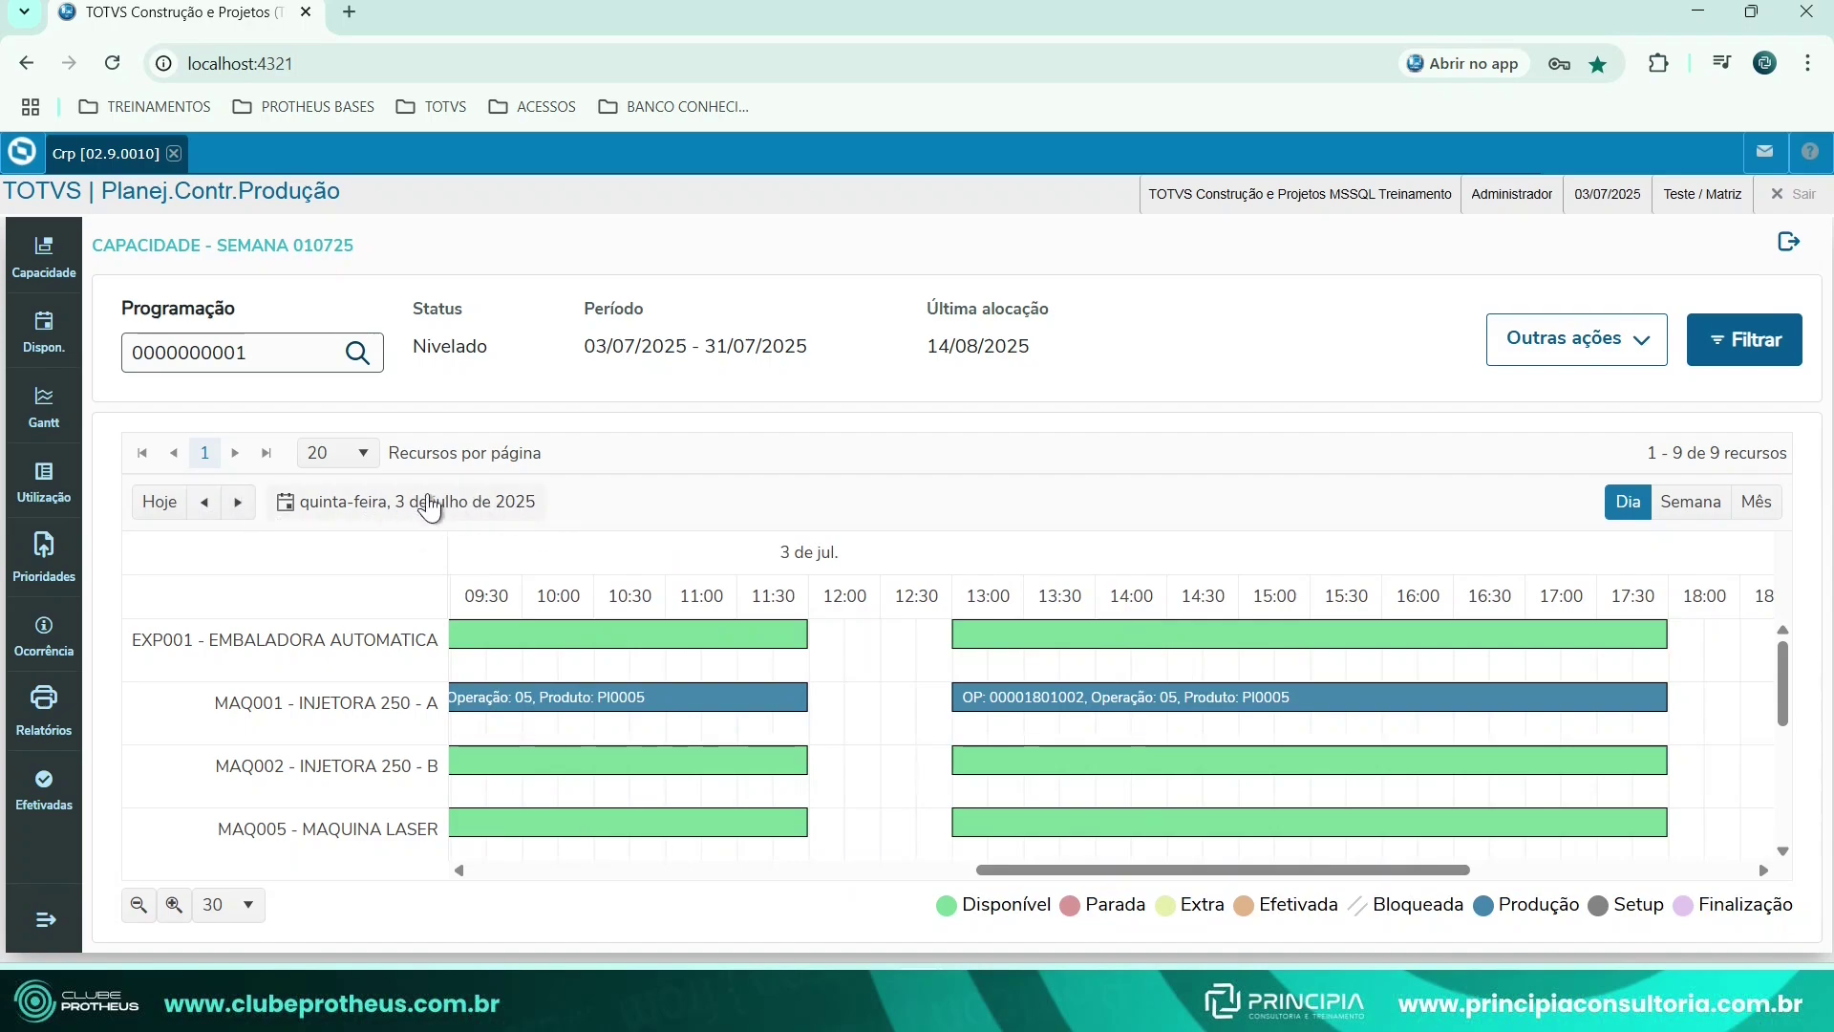
Examine the resource allocation of 4 July and return the chart to 3 July.
click(238, 501)
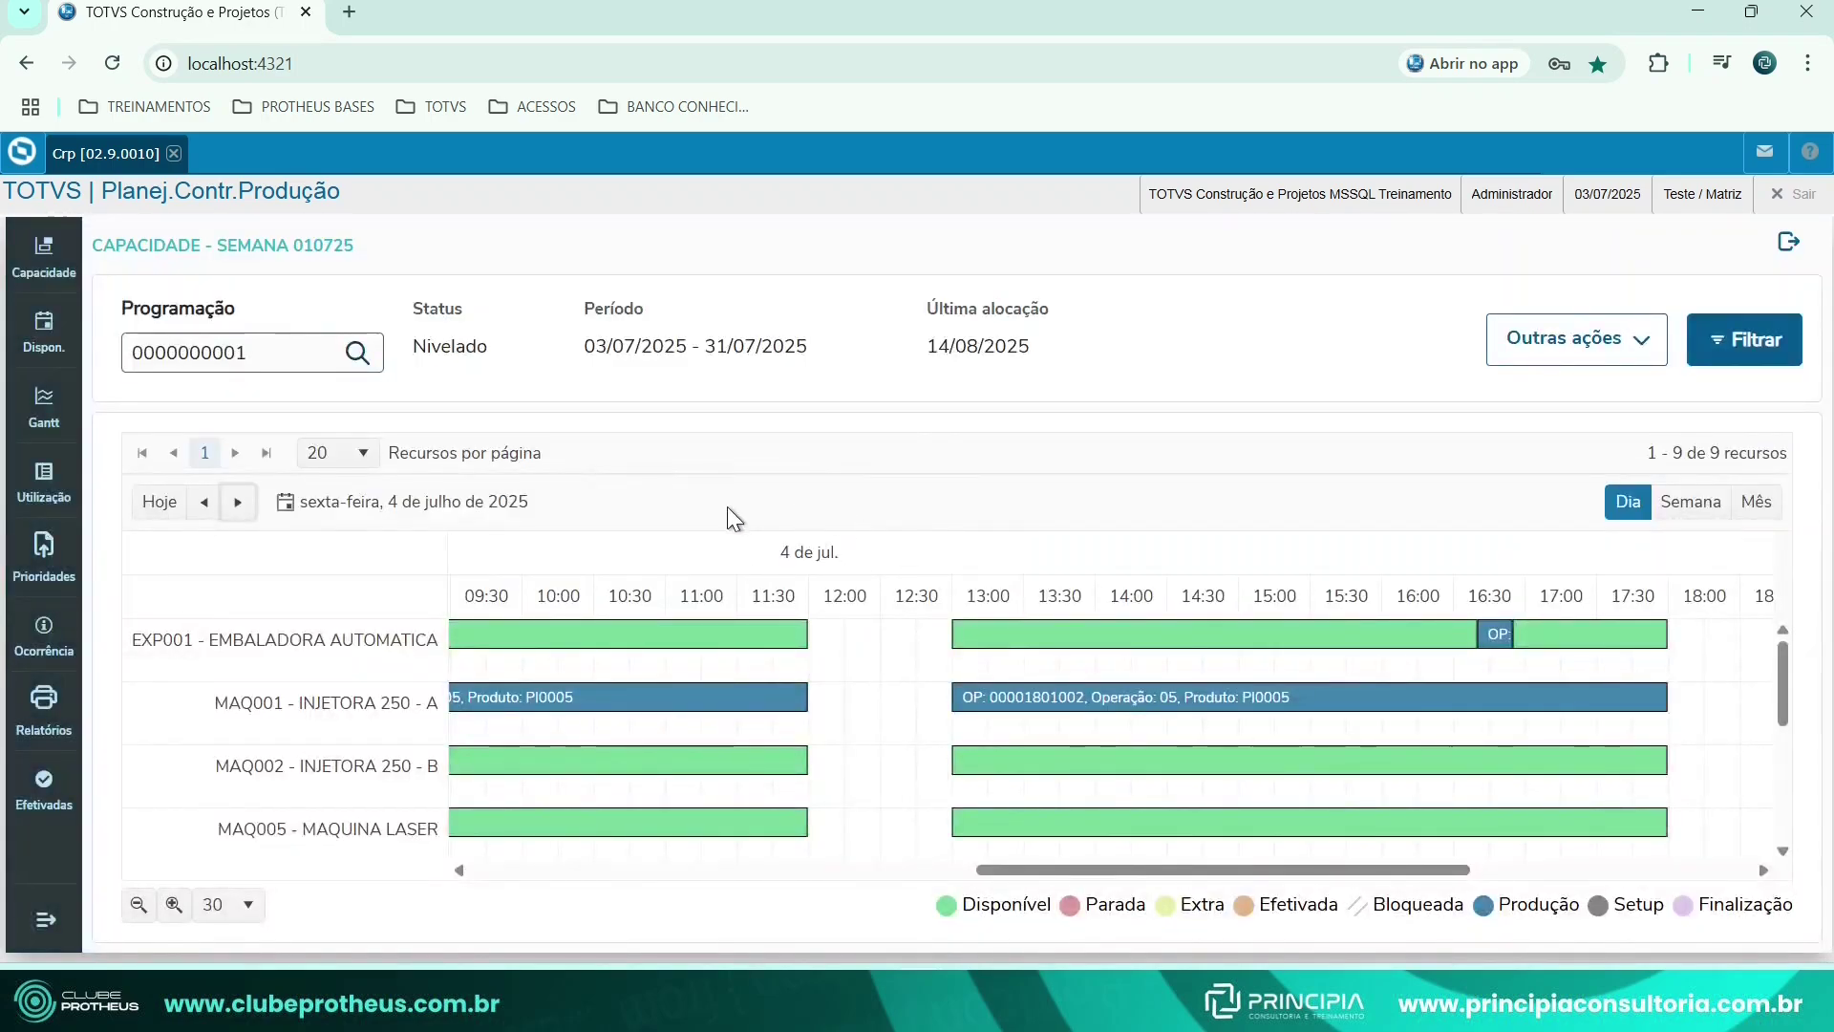
drag(1064, 873, 586, 662)
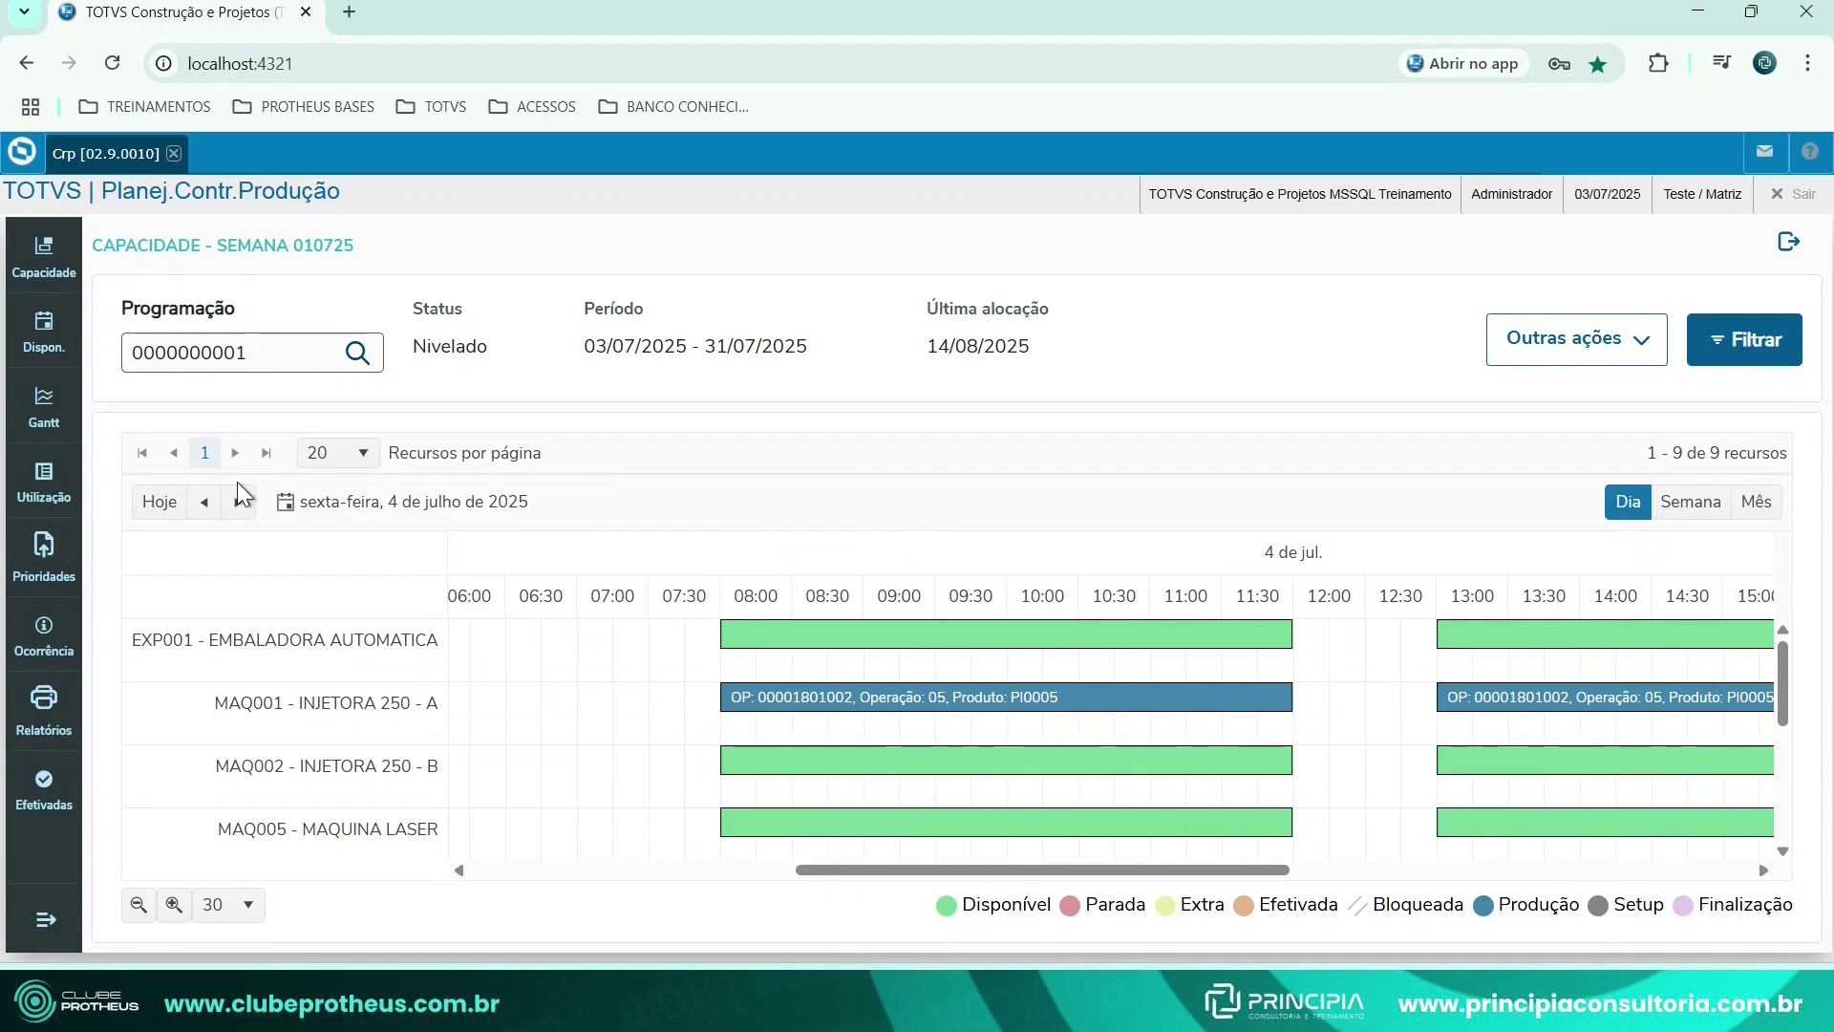
click(202, 502)
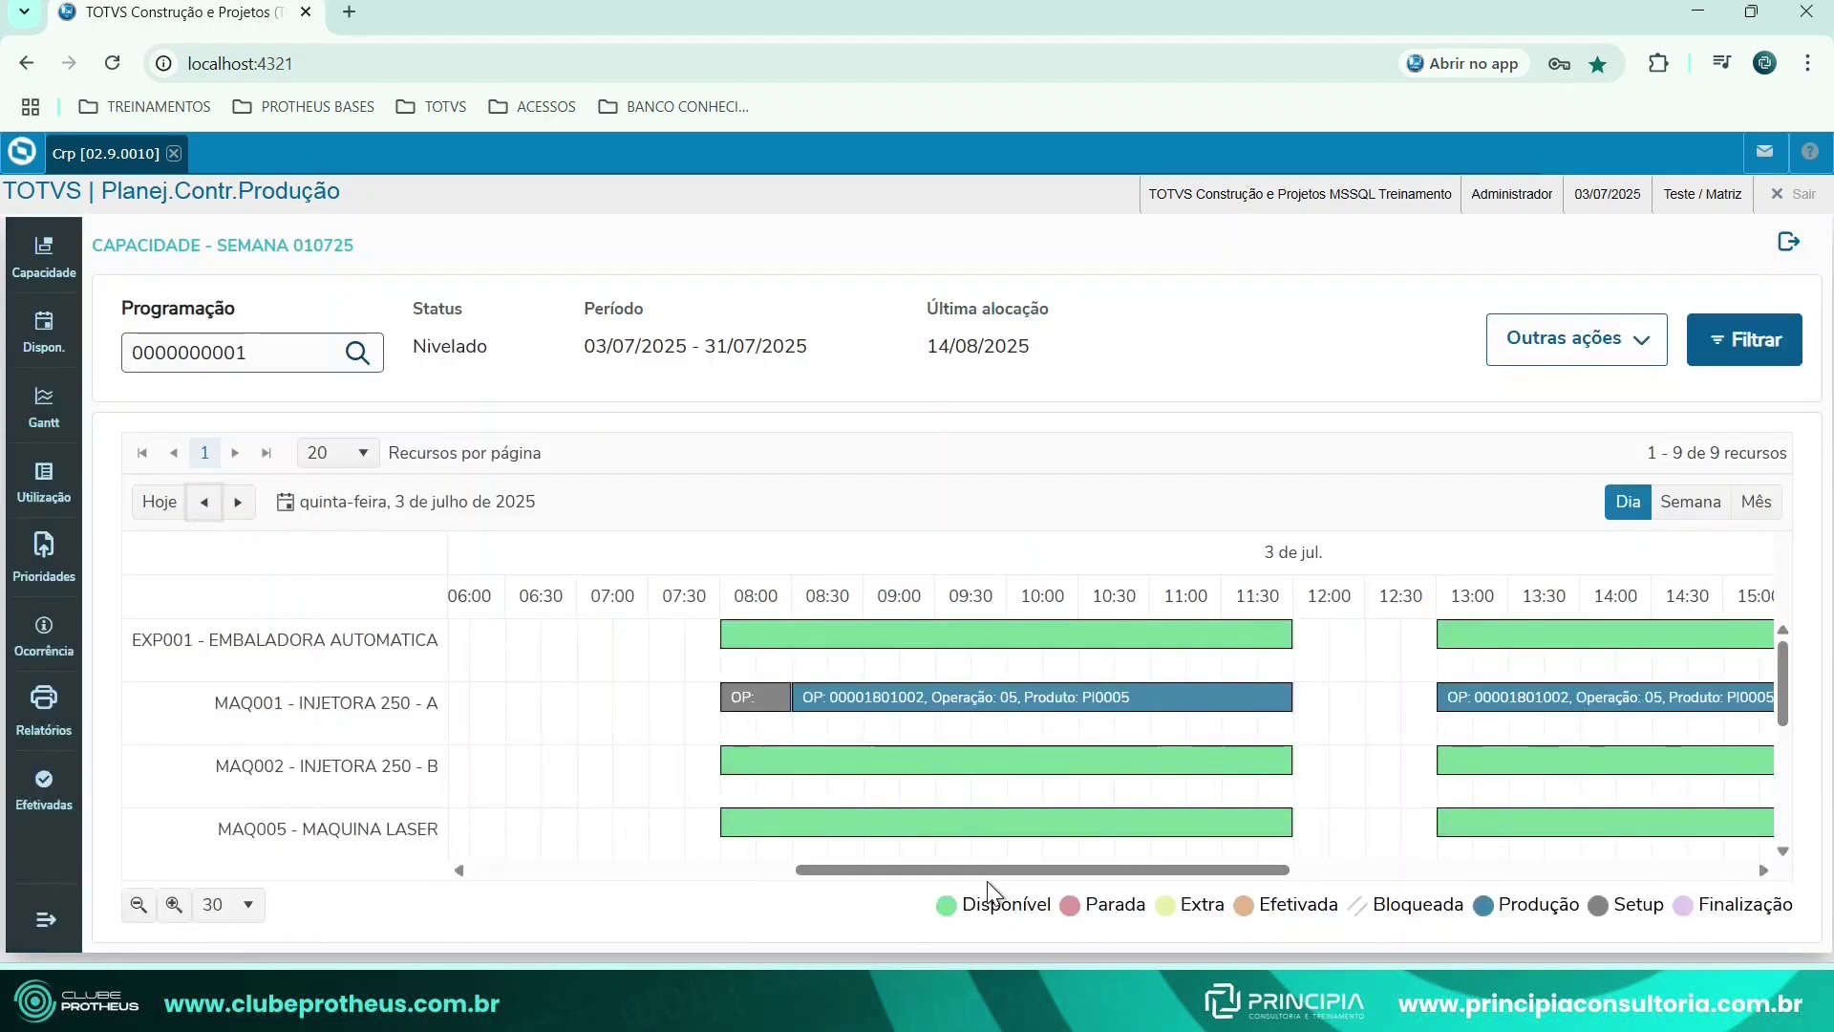
Examine the Disponível and Parada statuses in the color legend against the 3 July resource allocation.
drag(976, 873, 1049, 872)
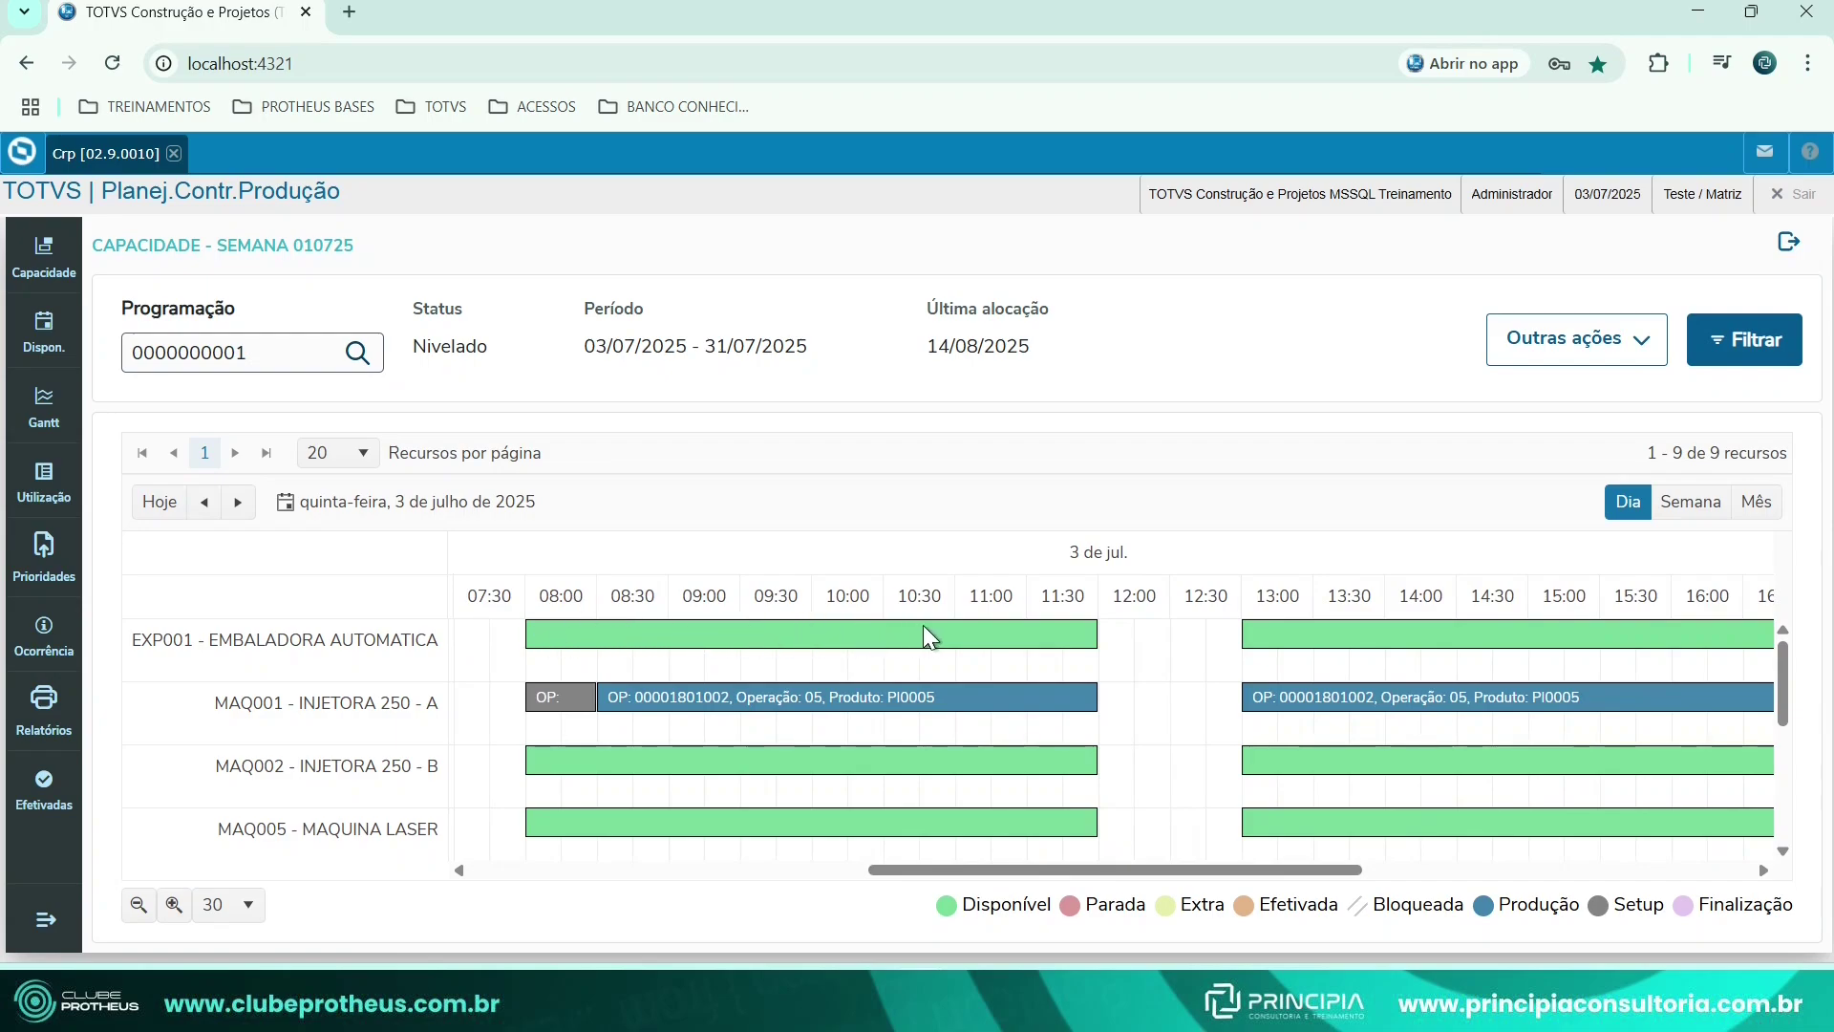
mouse_move(774, 634)
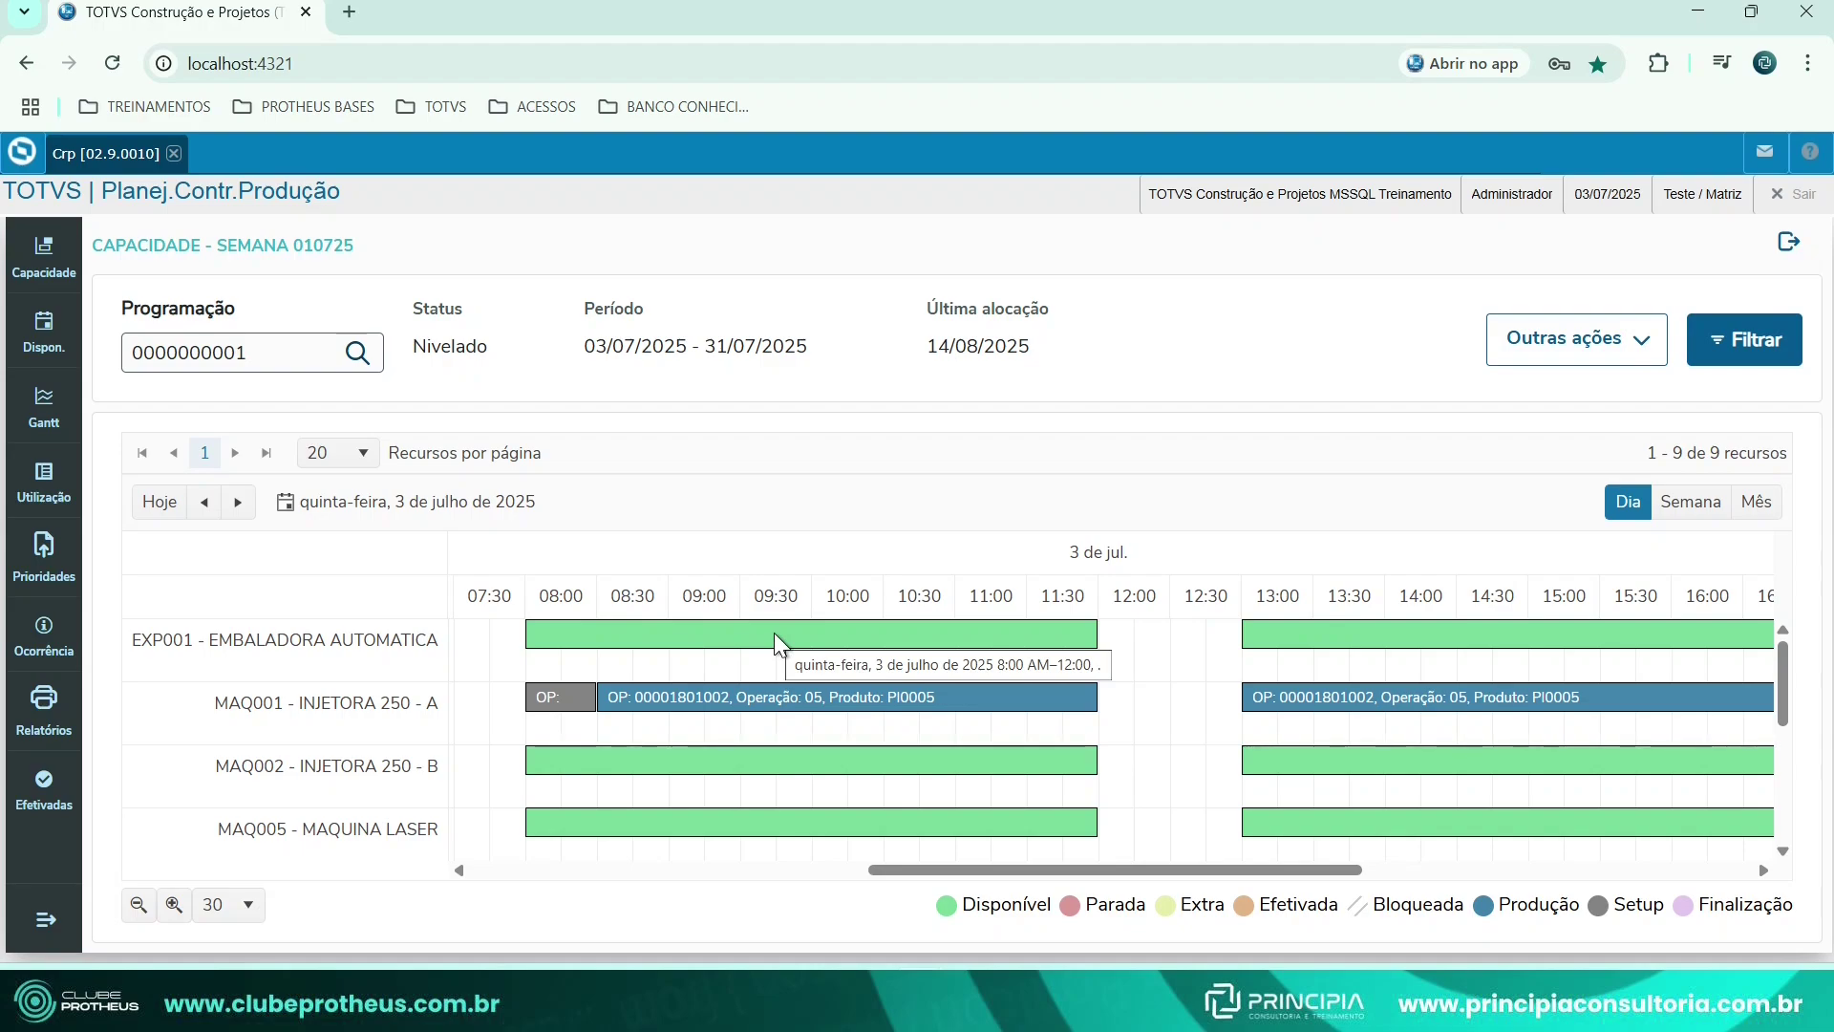
drag(958, 904, 1058, 905)
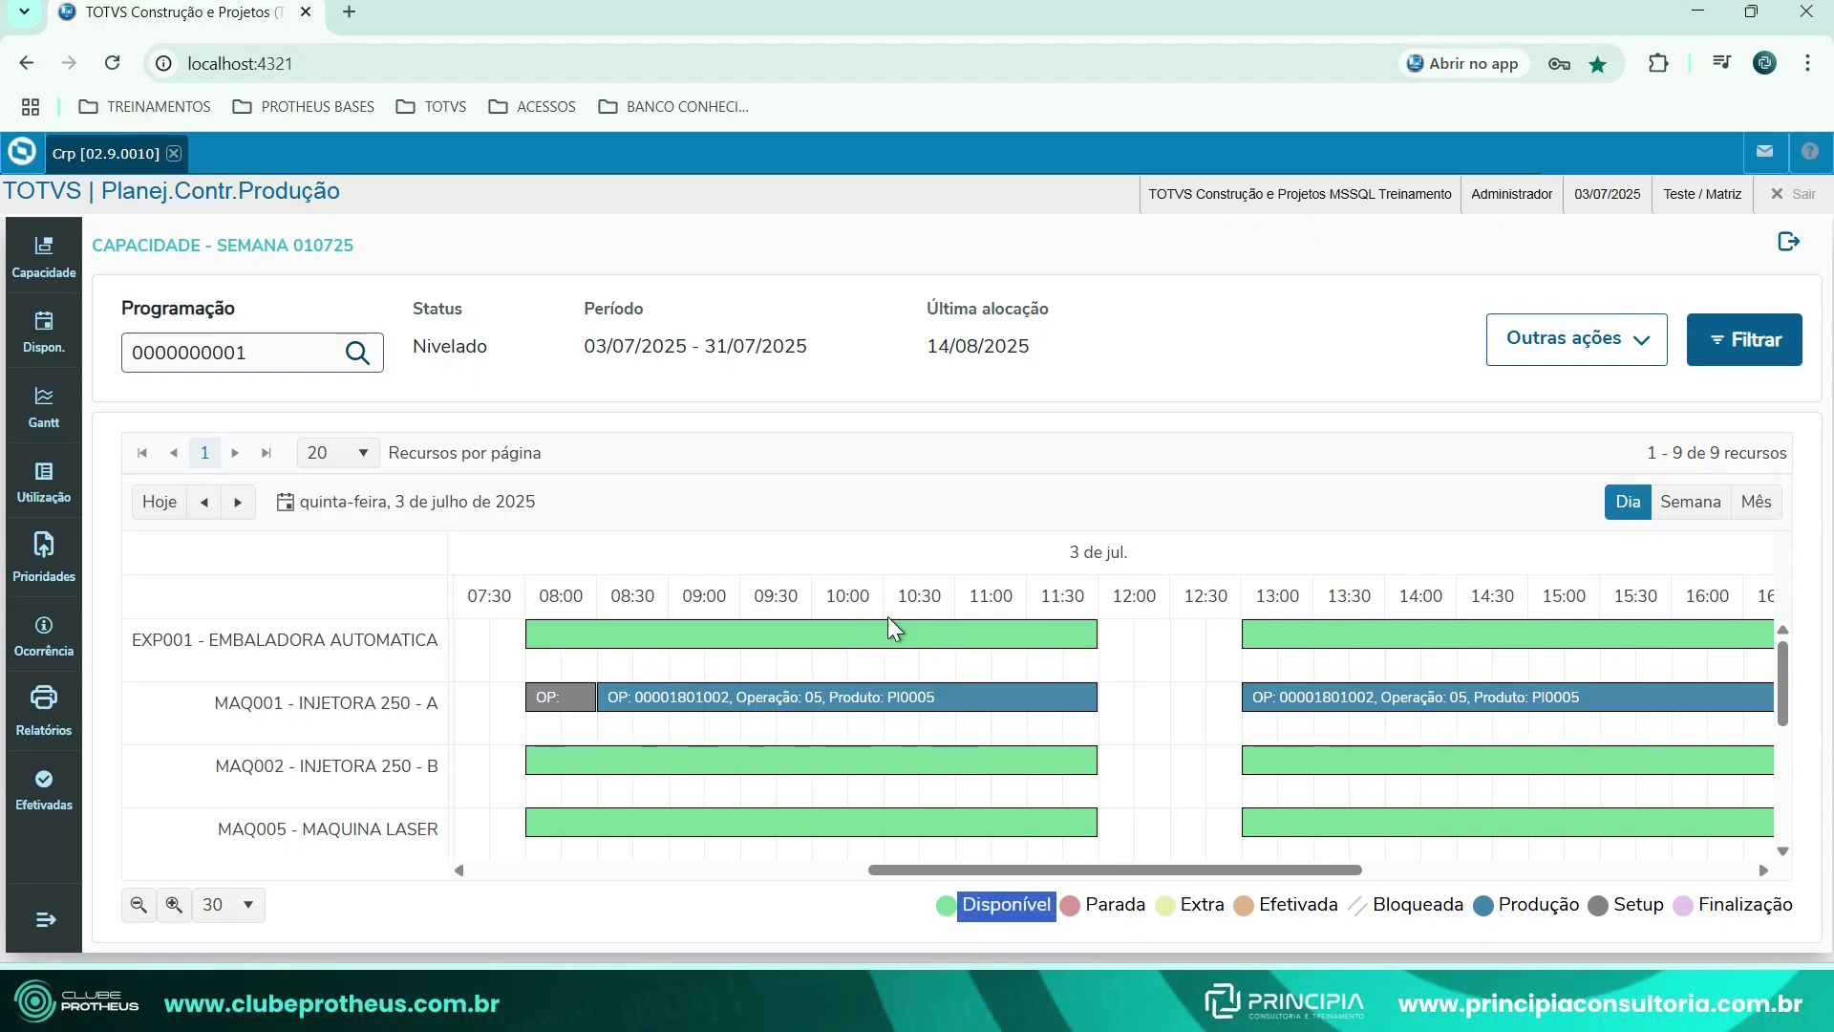
click(1108, 907)
drag(1139, 908, 1044, 908)
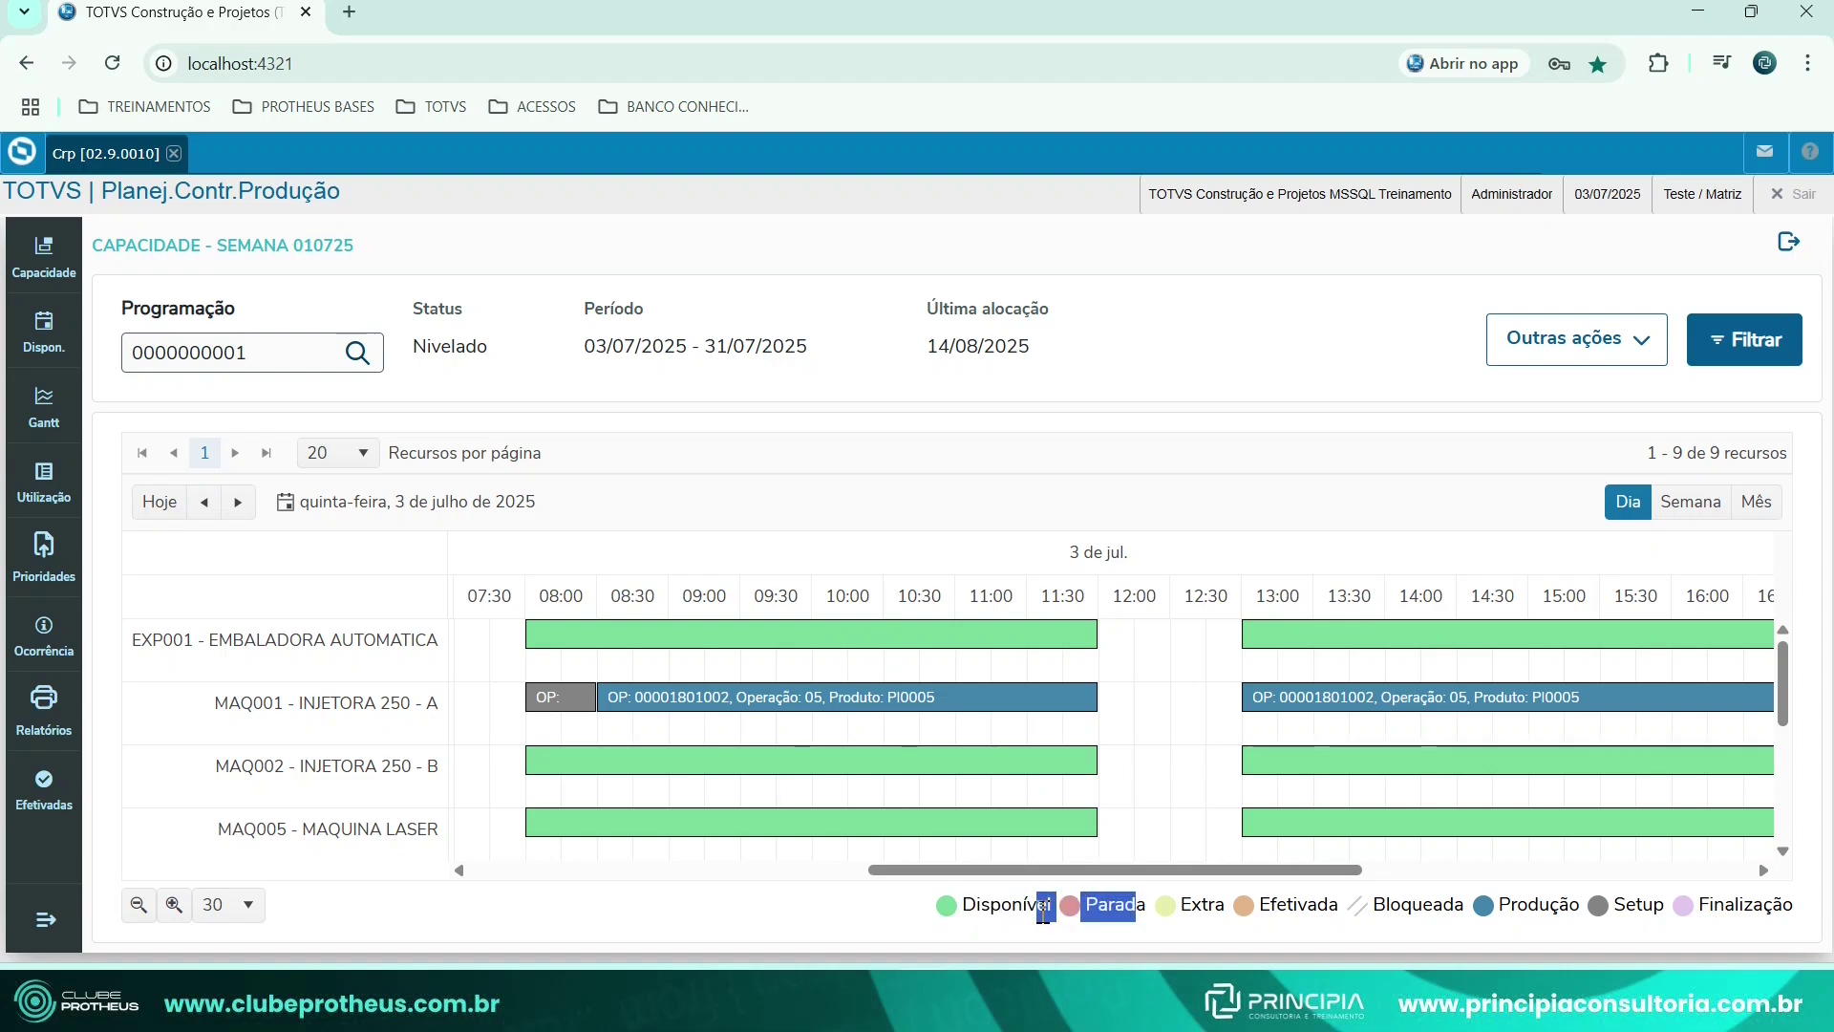
click(1144, 907)
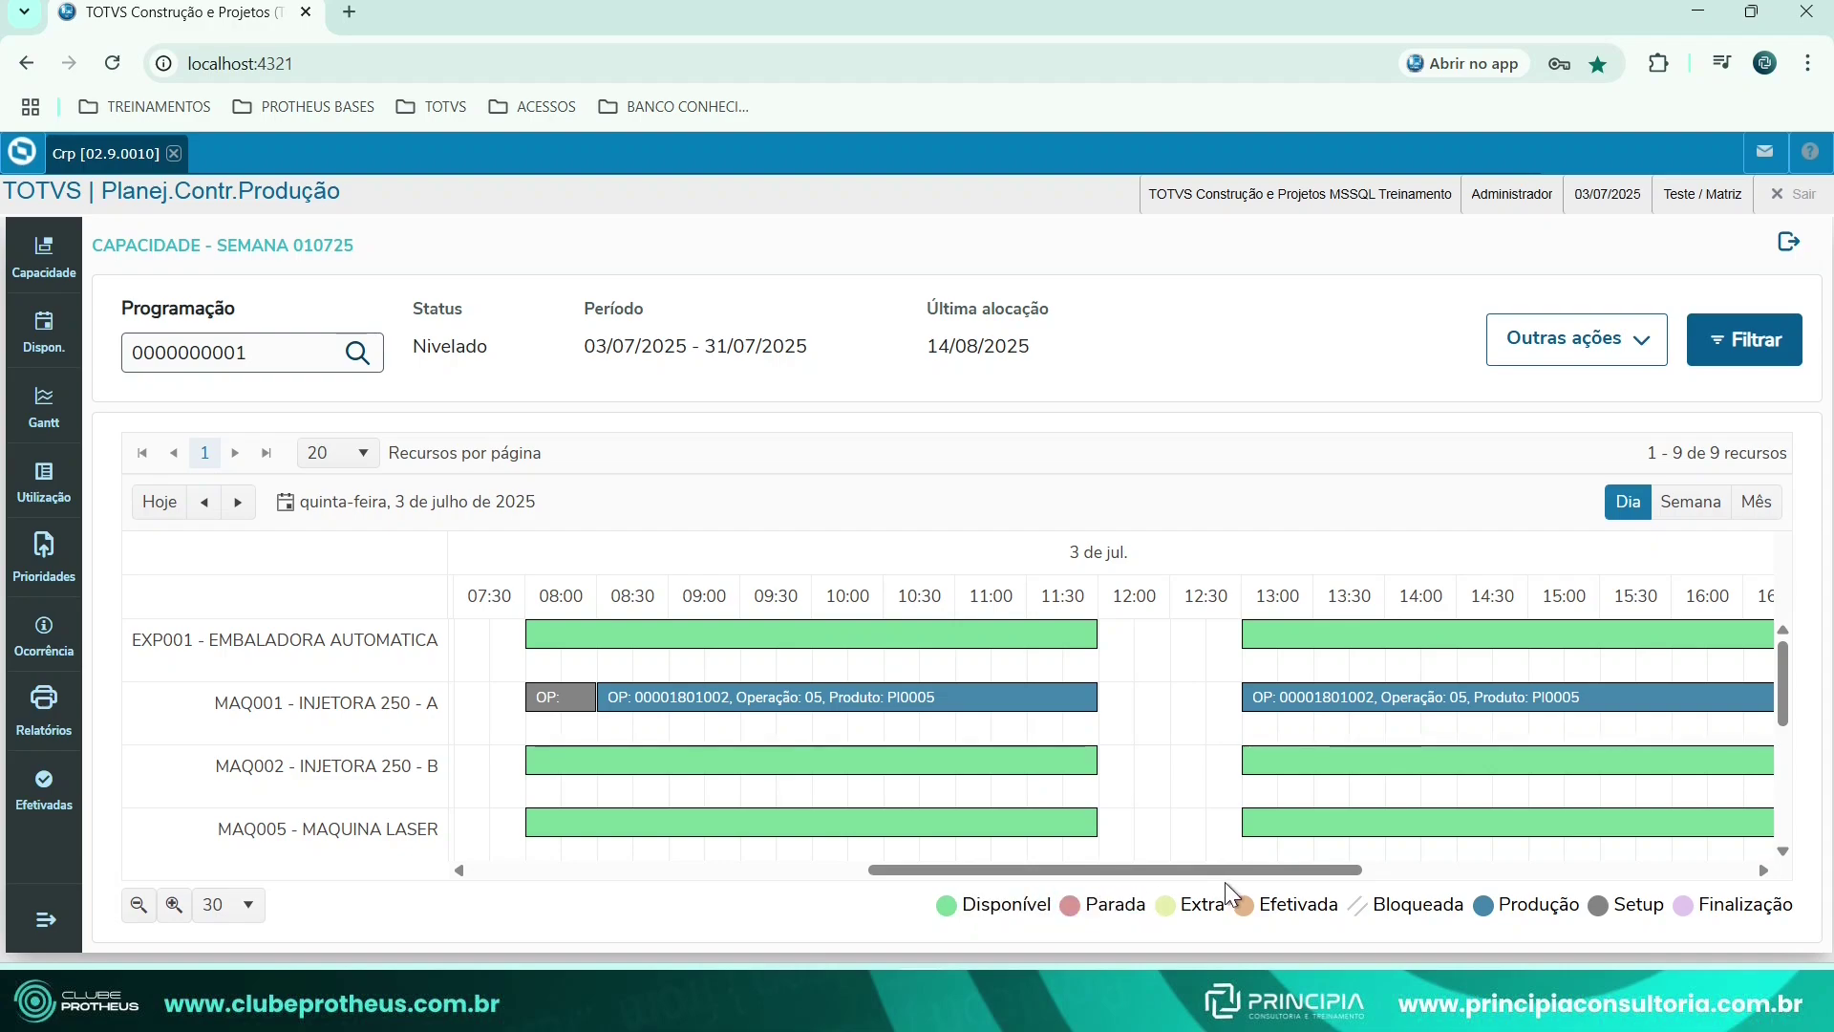
Examine the Extra, Efetivada and Bloqueada statuses in the chart's color legend.
drag(1216, 906, 1159, 925)
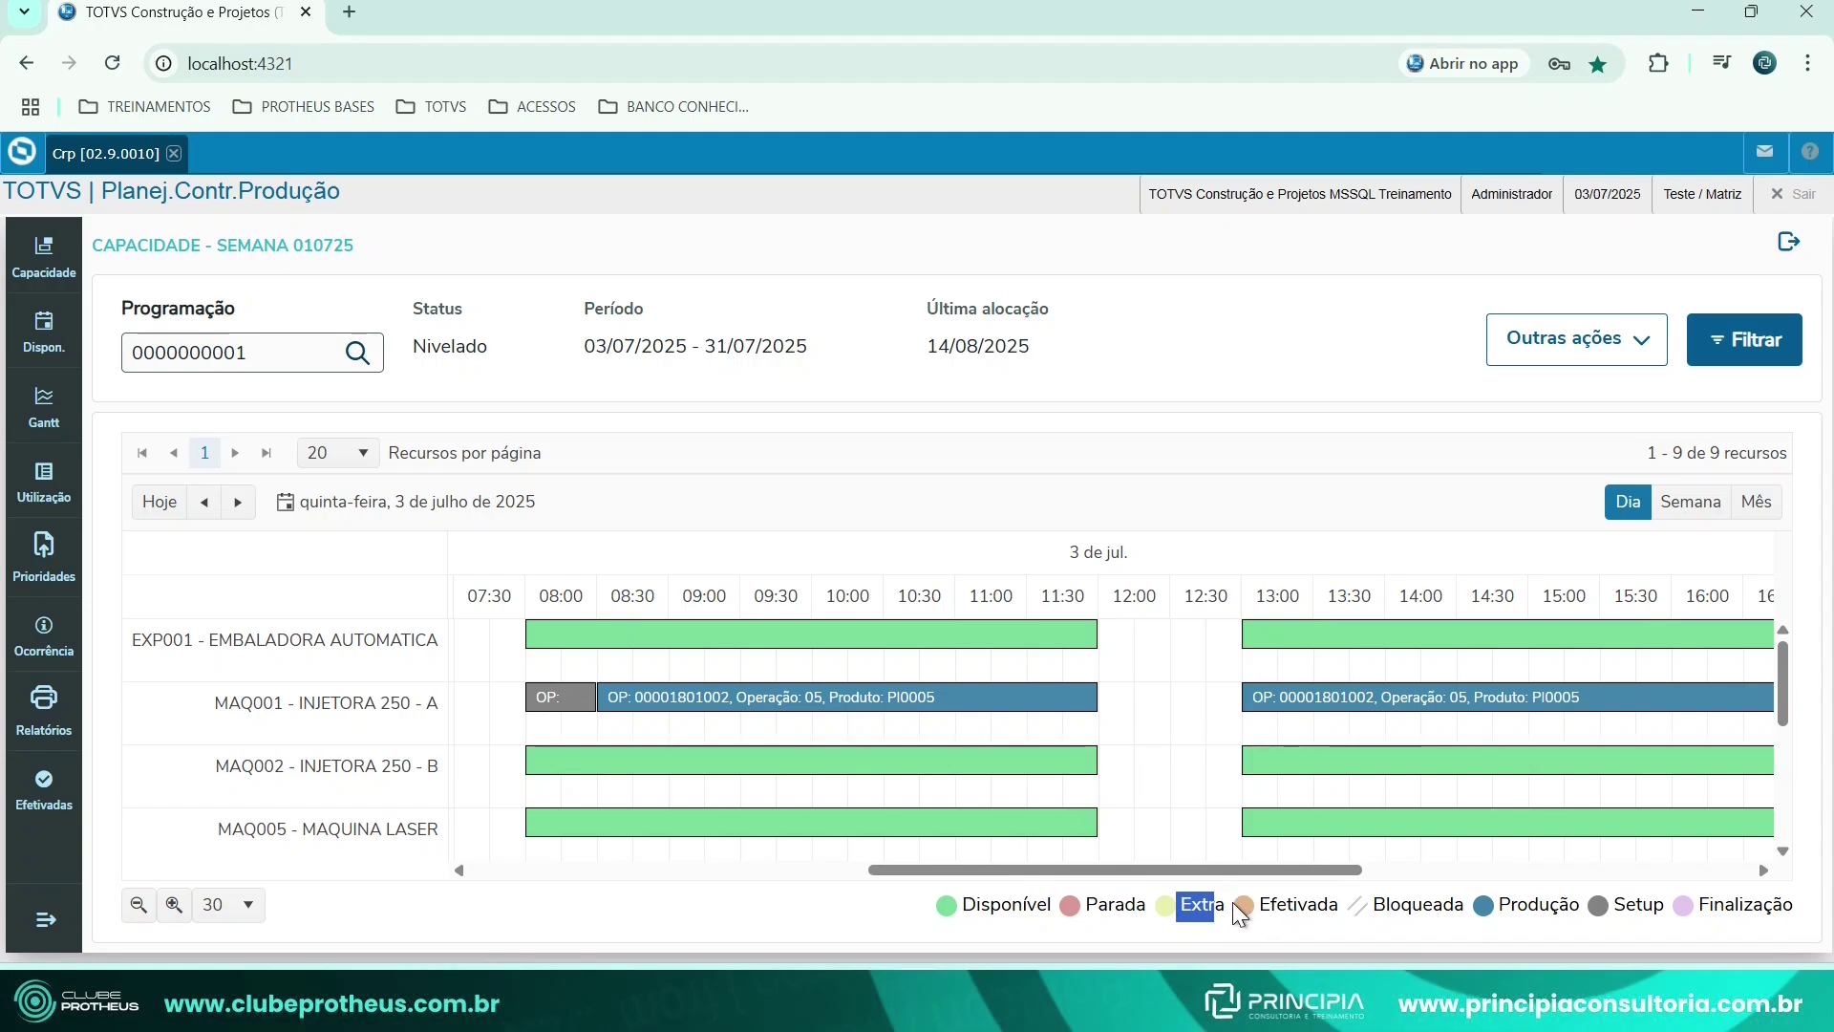
click(1270, 903)
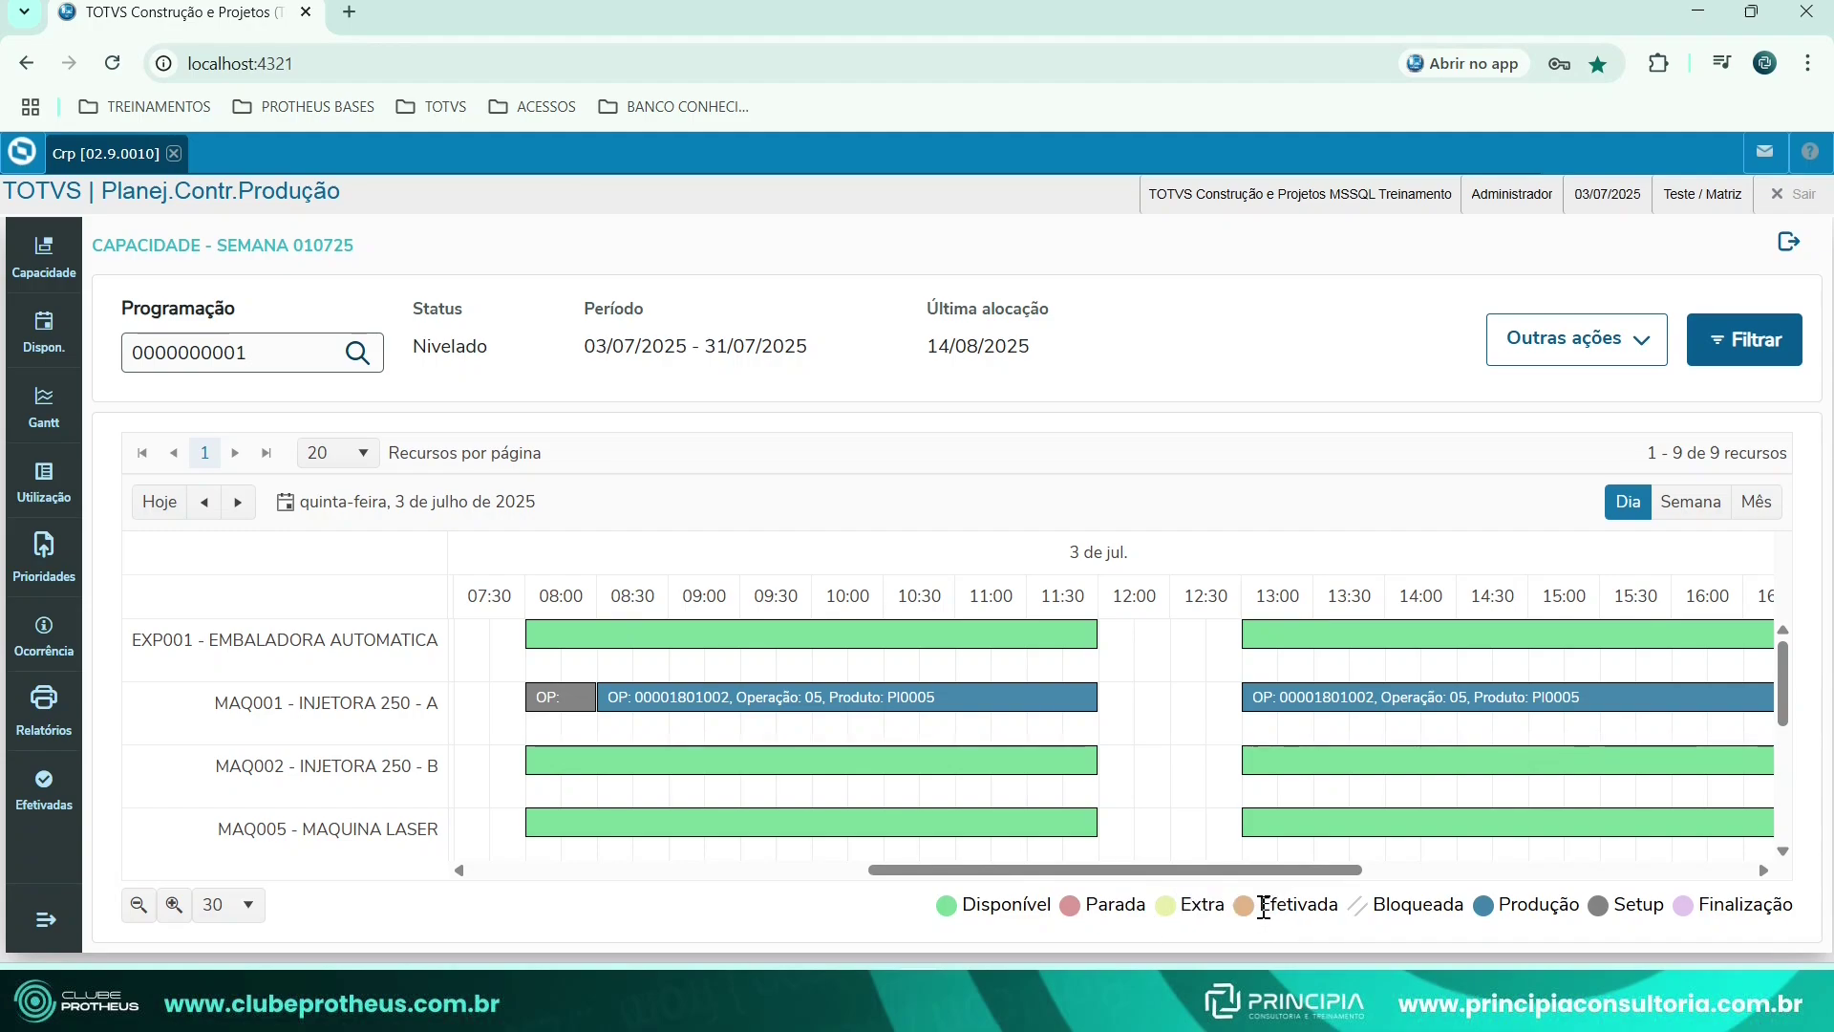
drag(1260, 903, 1343, 903)
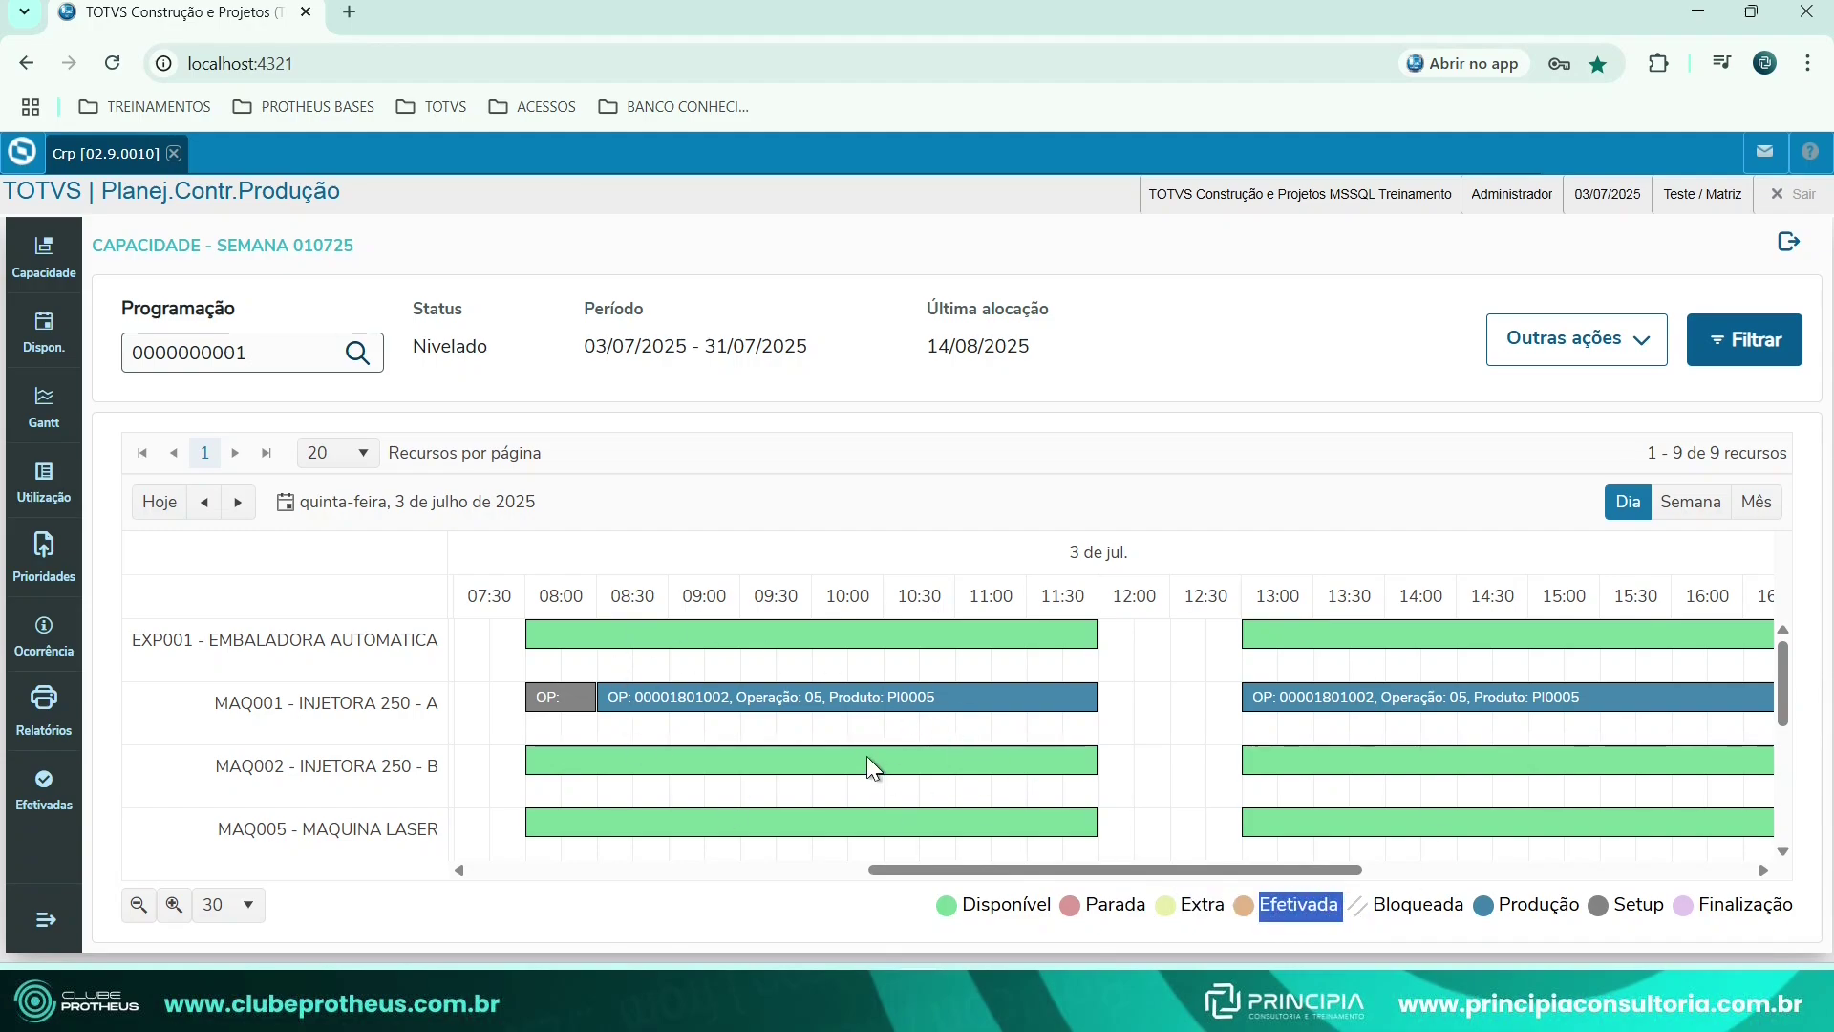
mouse_move(867, 756)
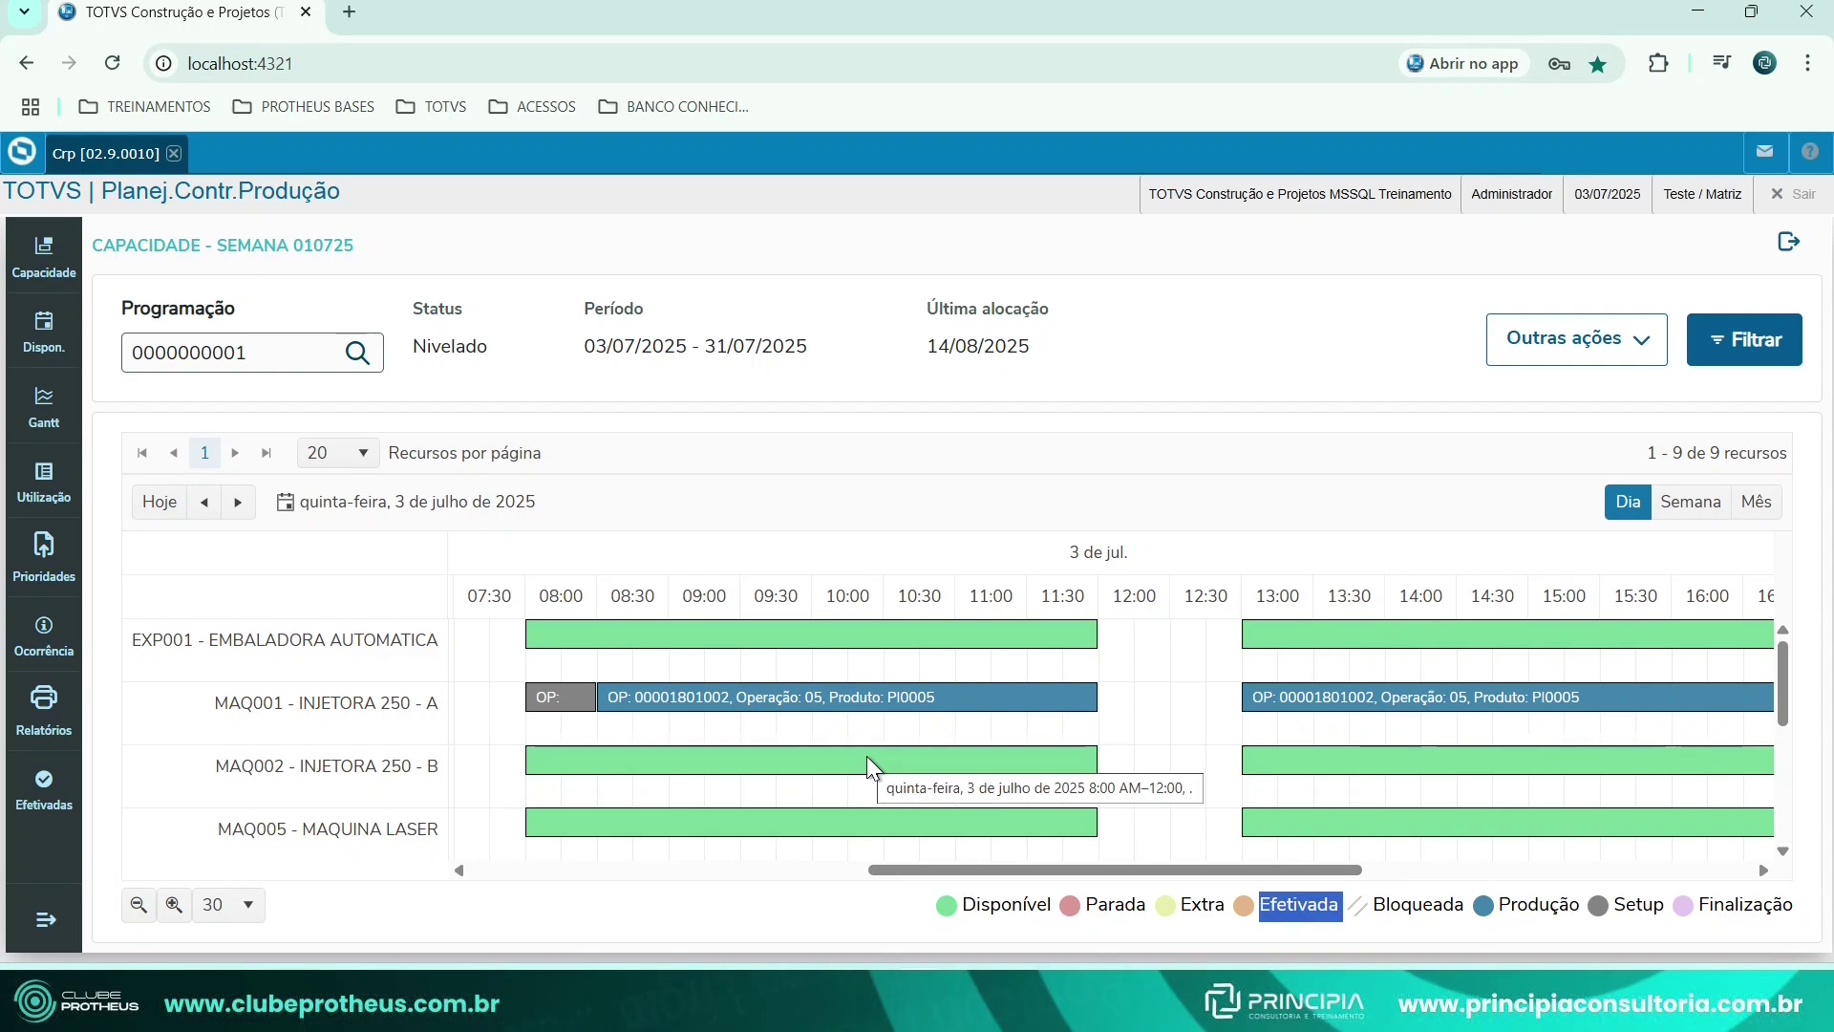
click(1356, 908)
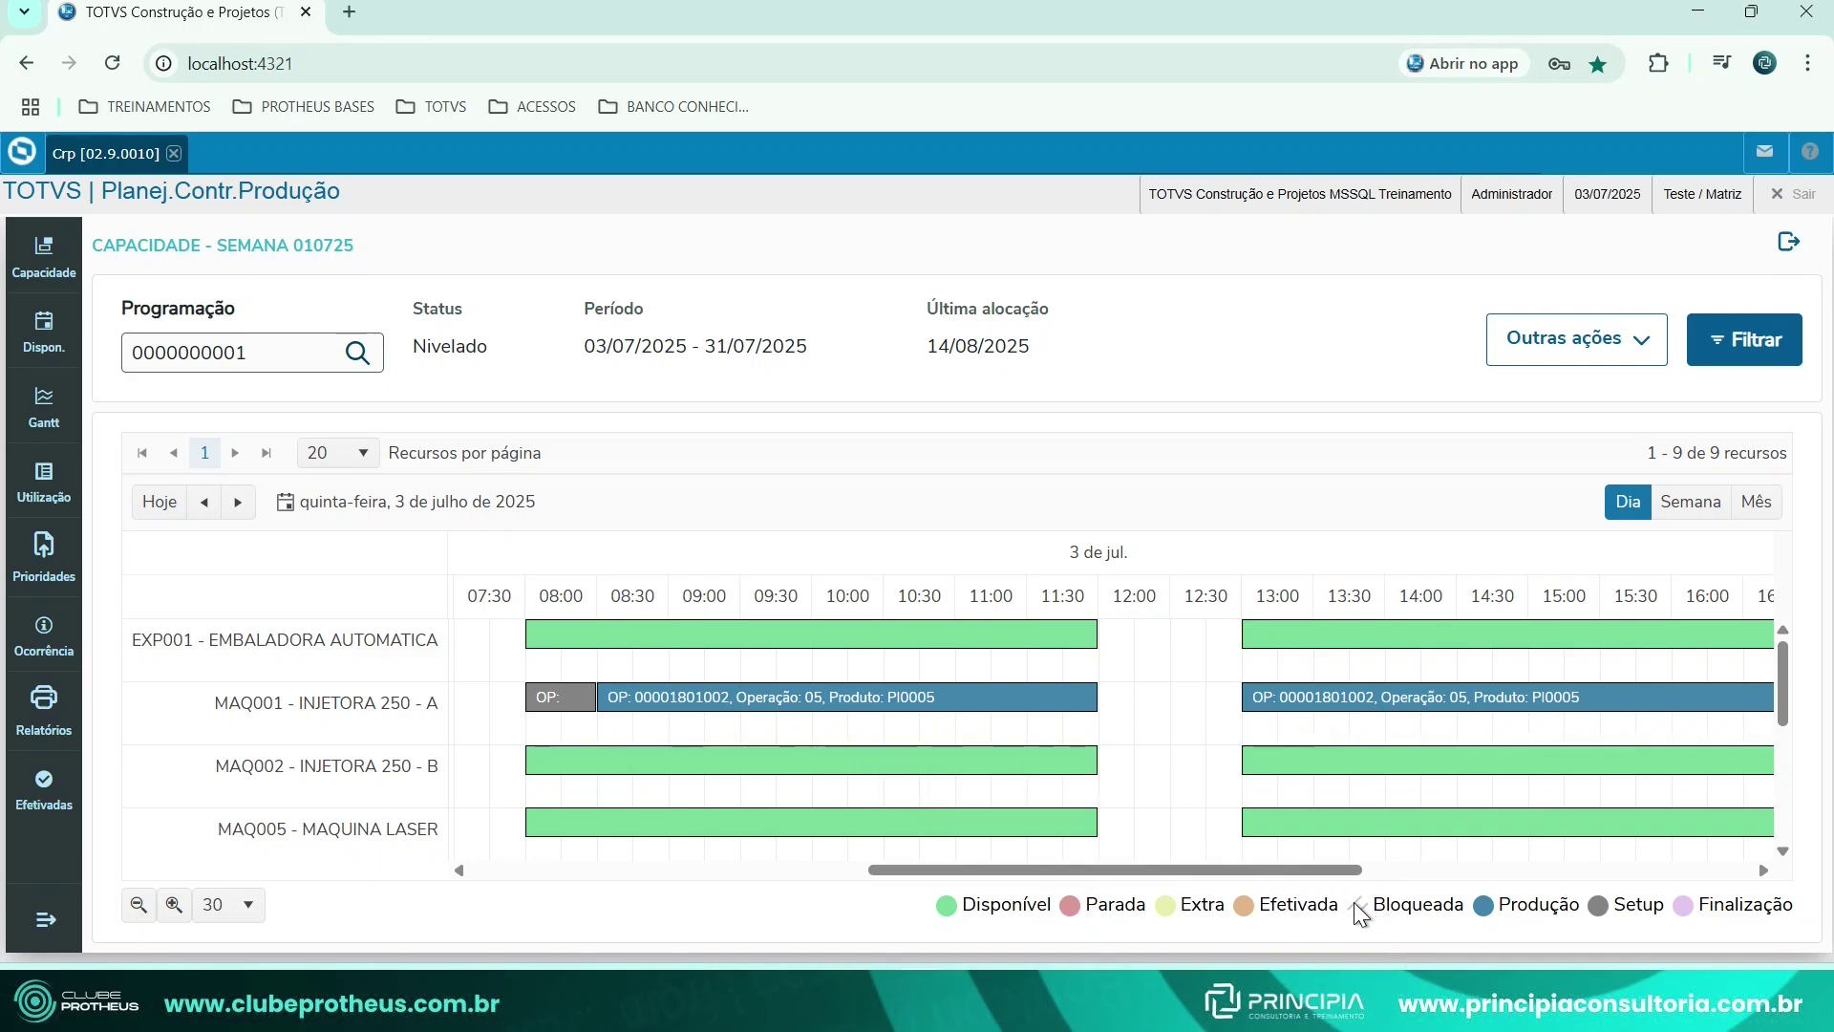
drag(1442, 906, 1257, 905)
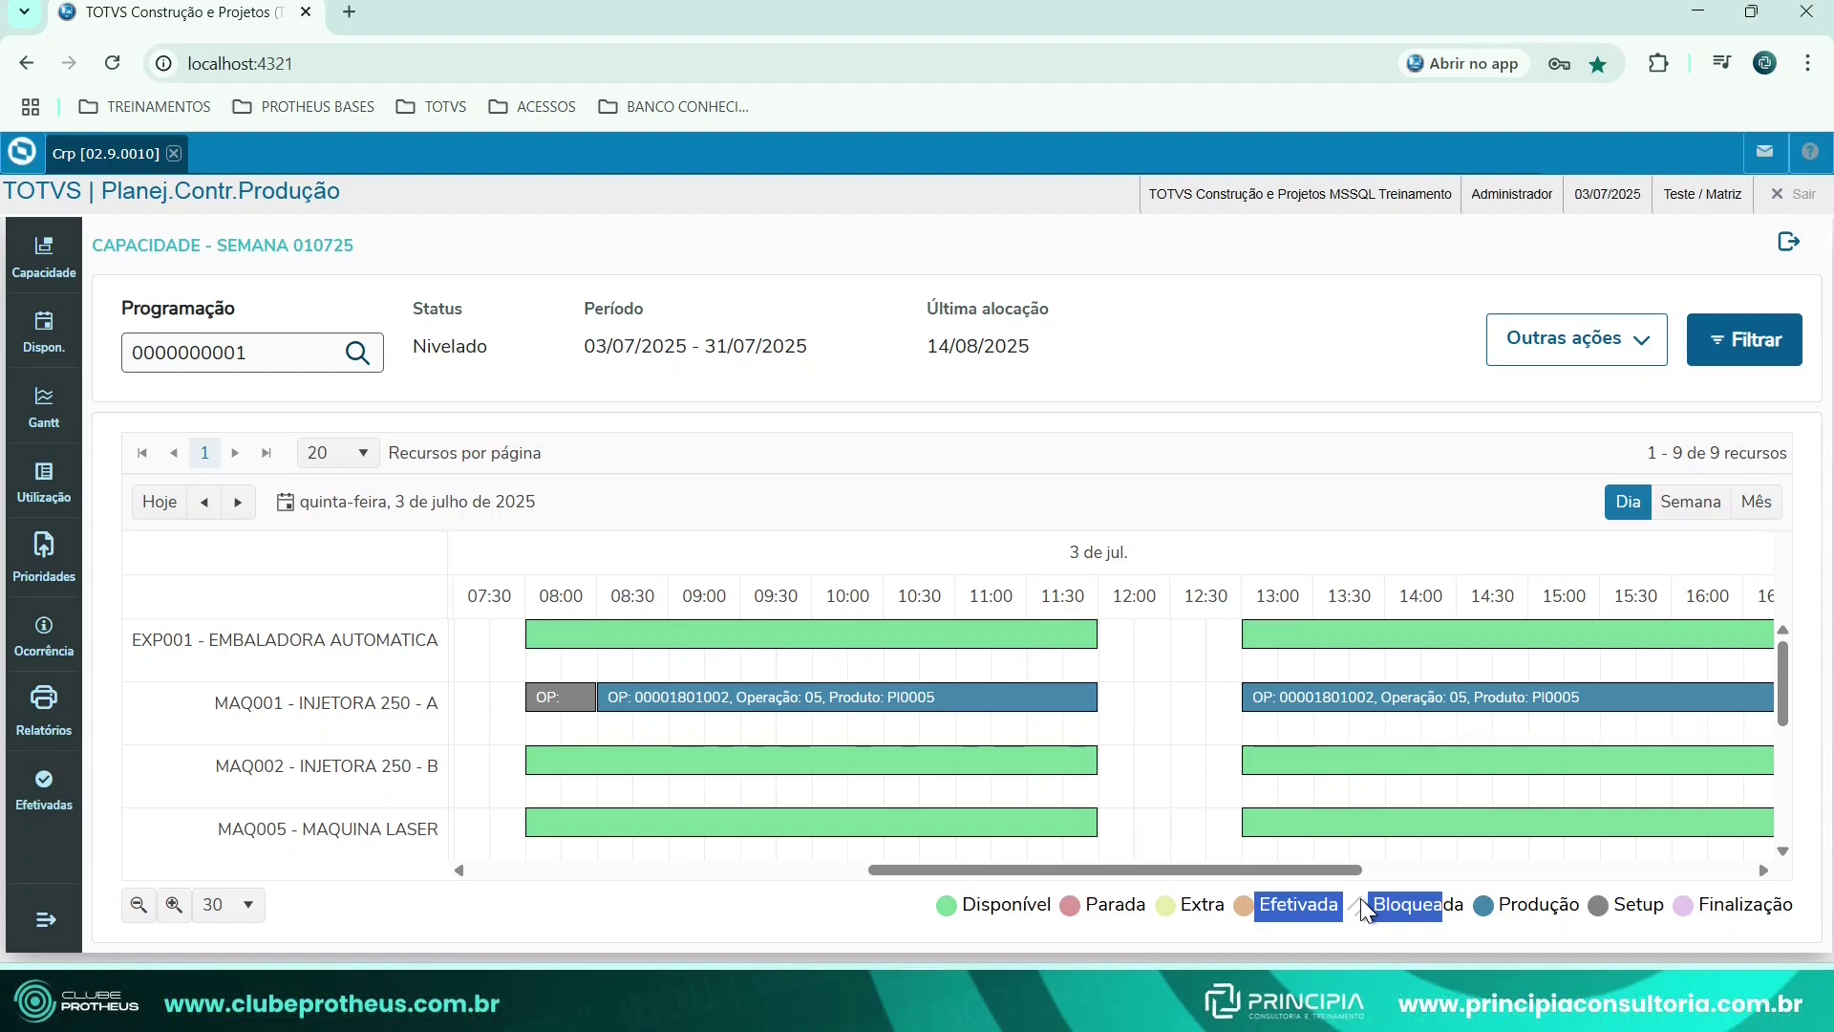
click(1438, 905)
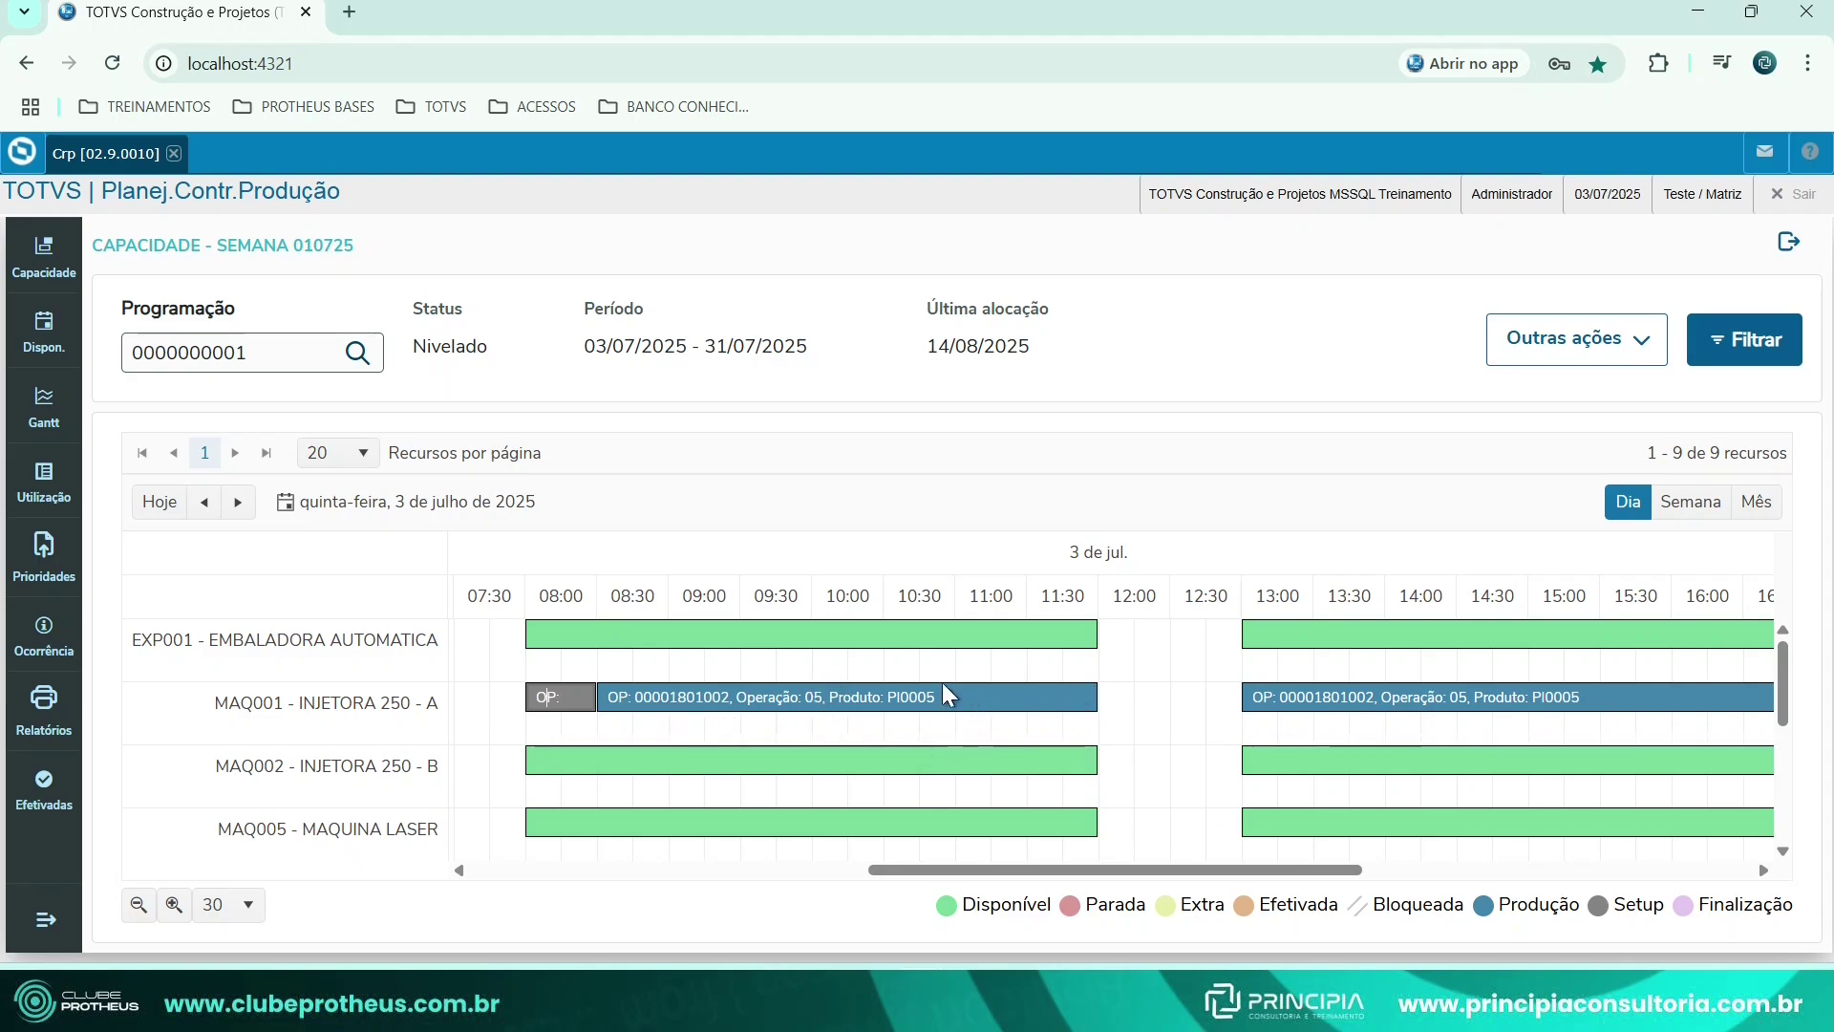
Open the details of the MAQ001 setup allocation at 08:00 on 3 July and review the production order's product, quantity, dates, routing, priority and total time.
right_click(576, 696)
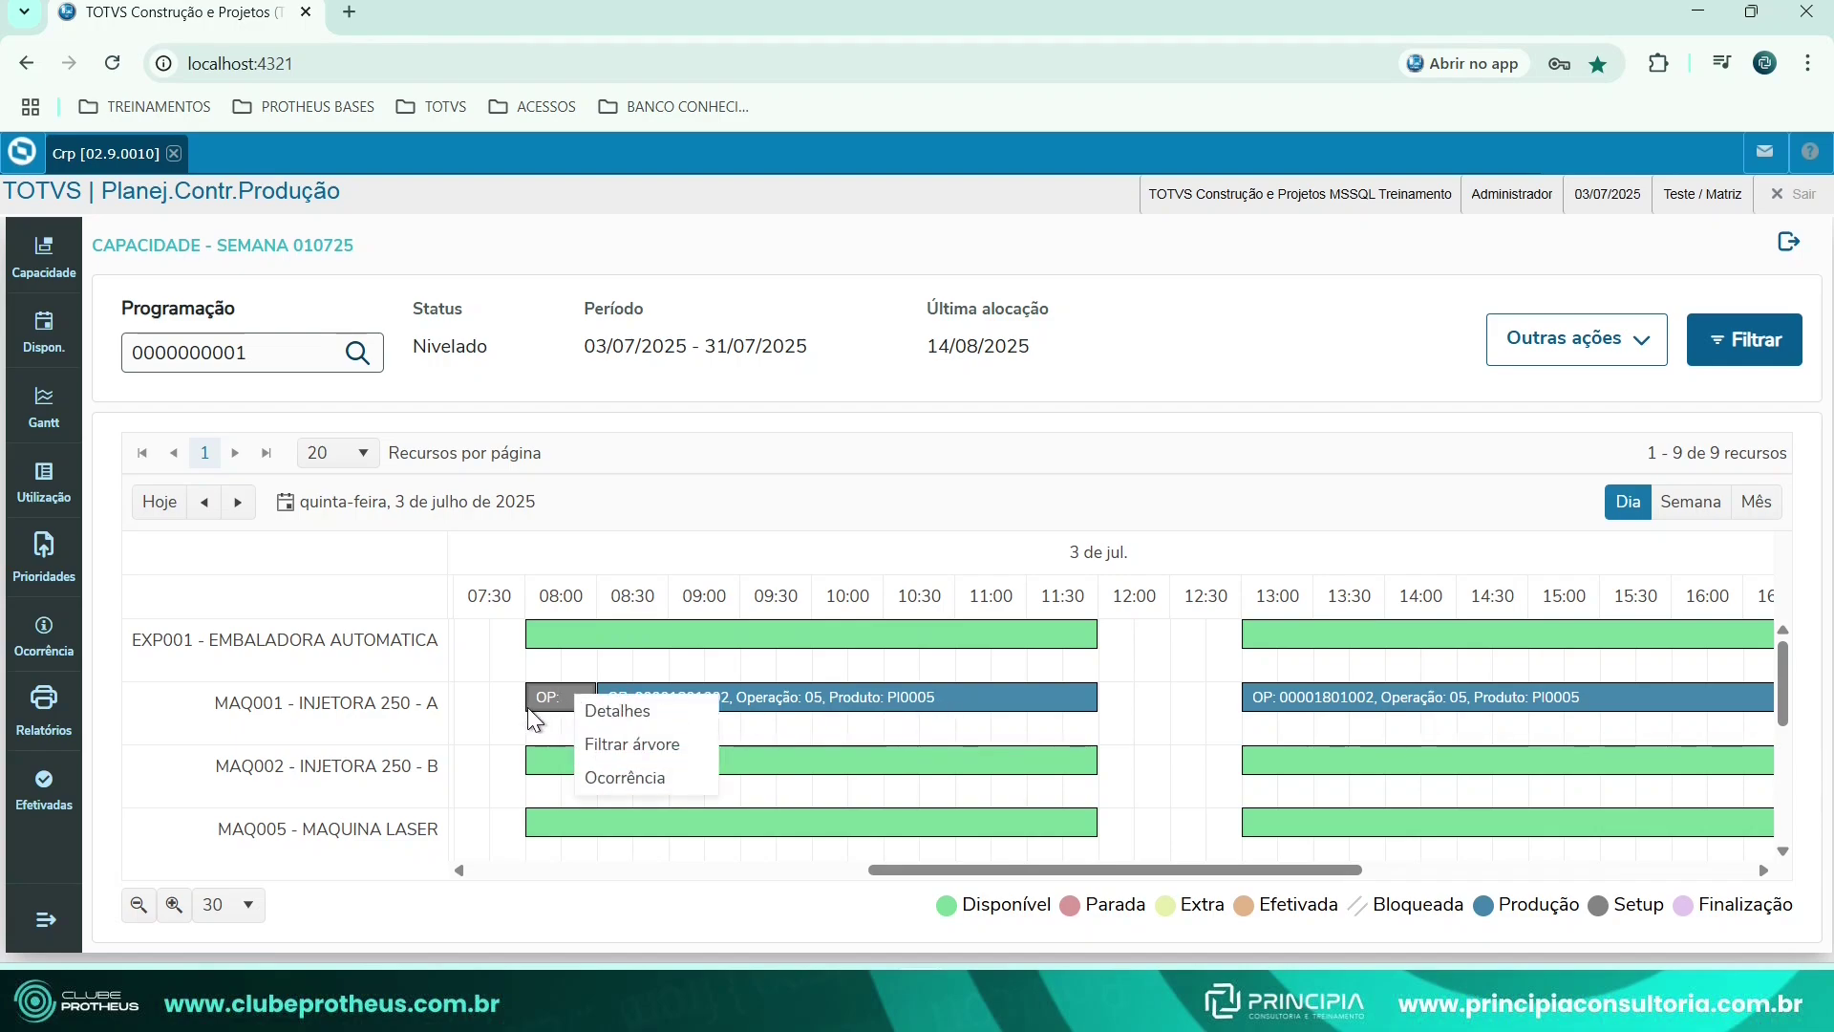
click(635, 712)
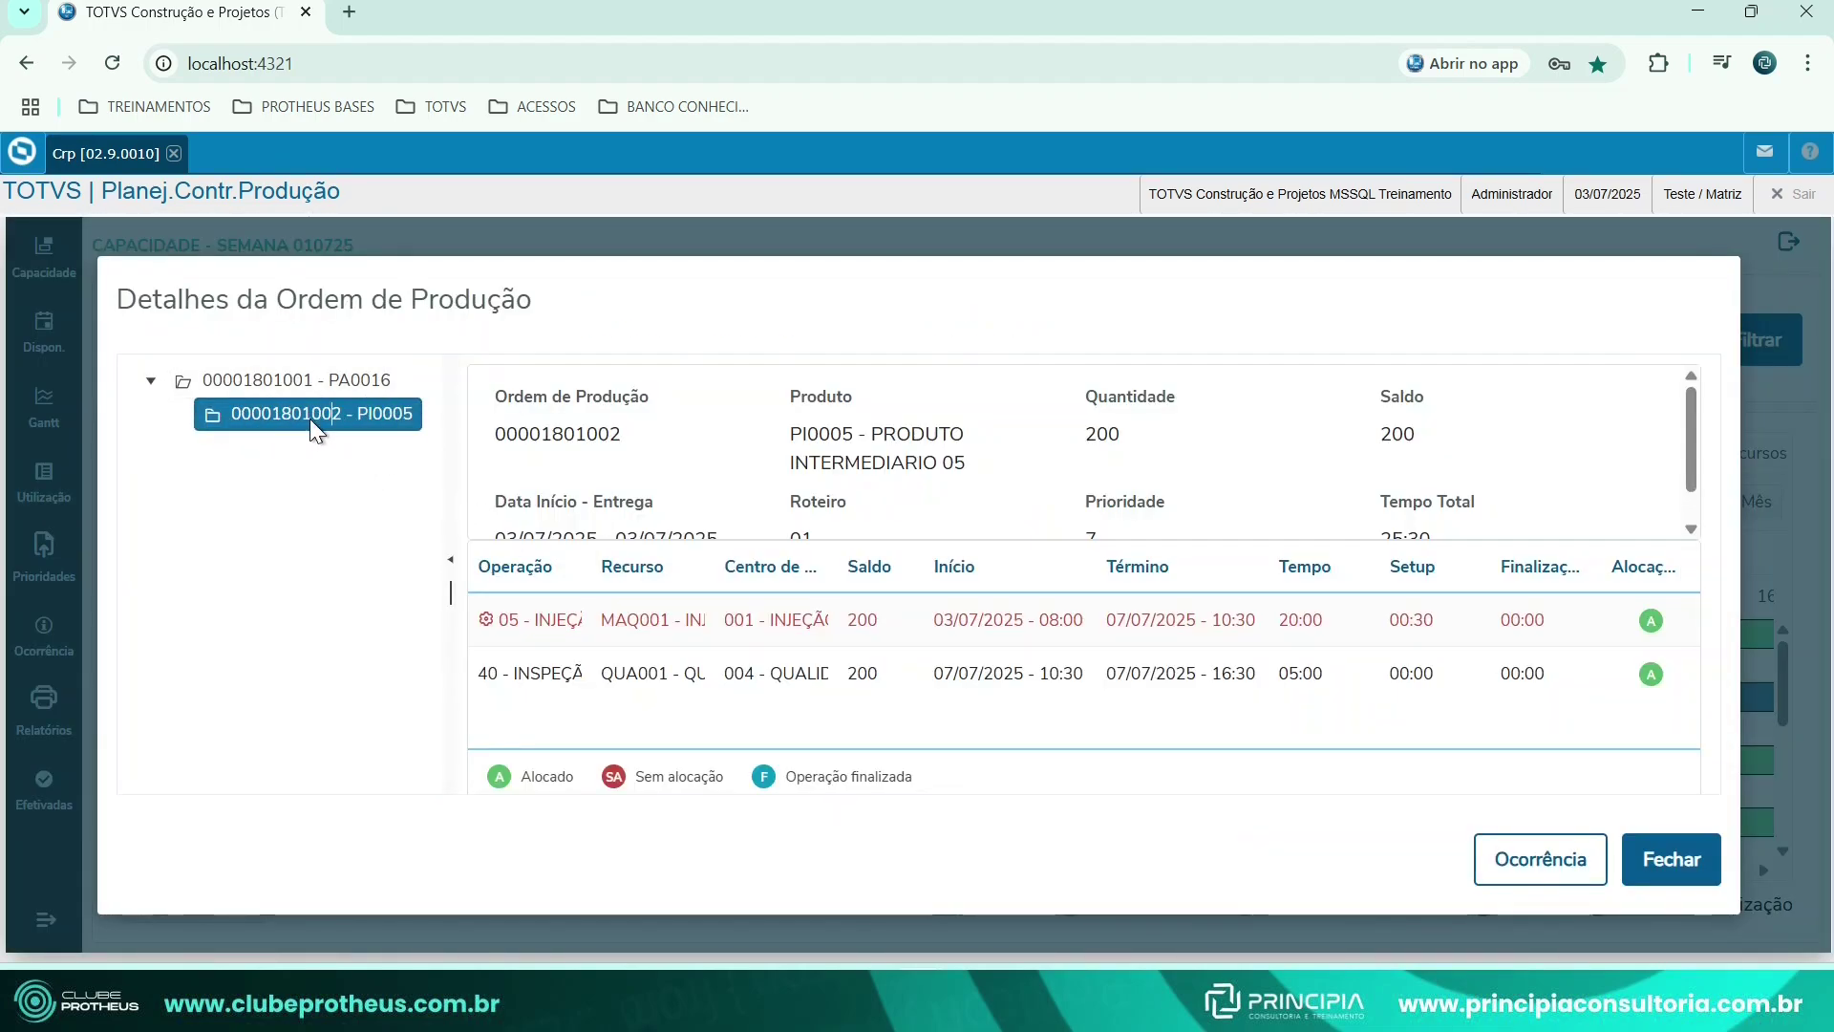
drag(506, 435, 1156, 413)
click(1448, 377)
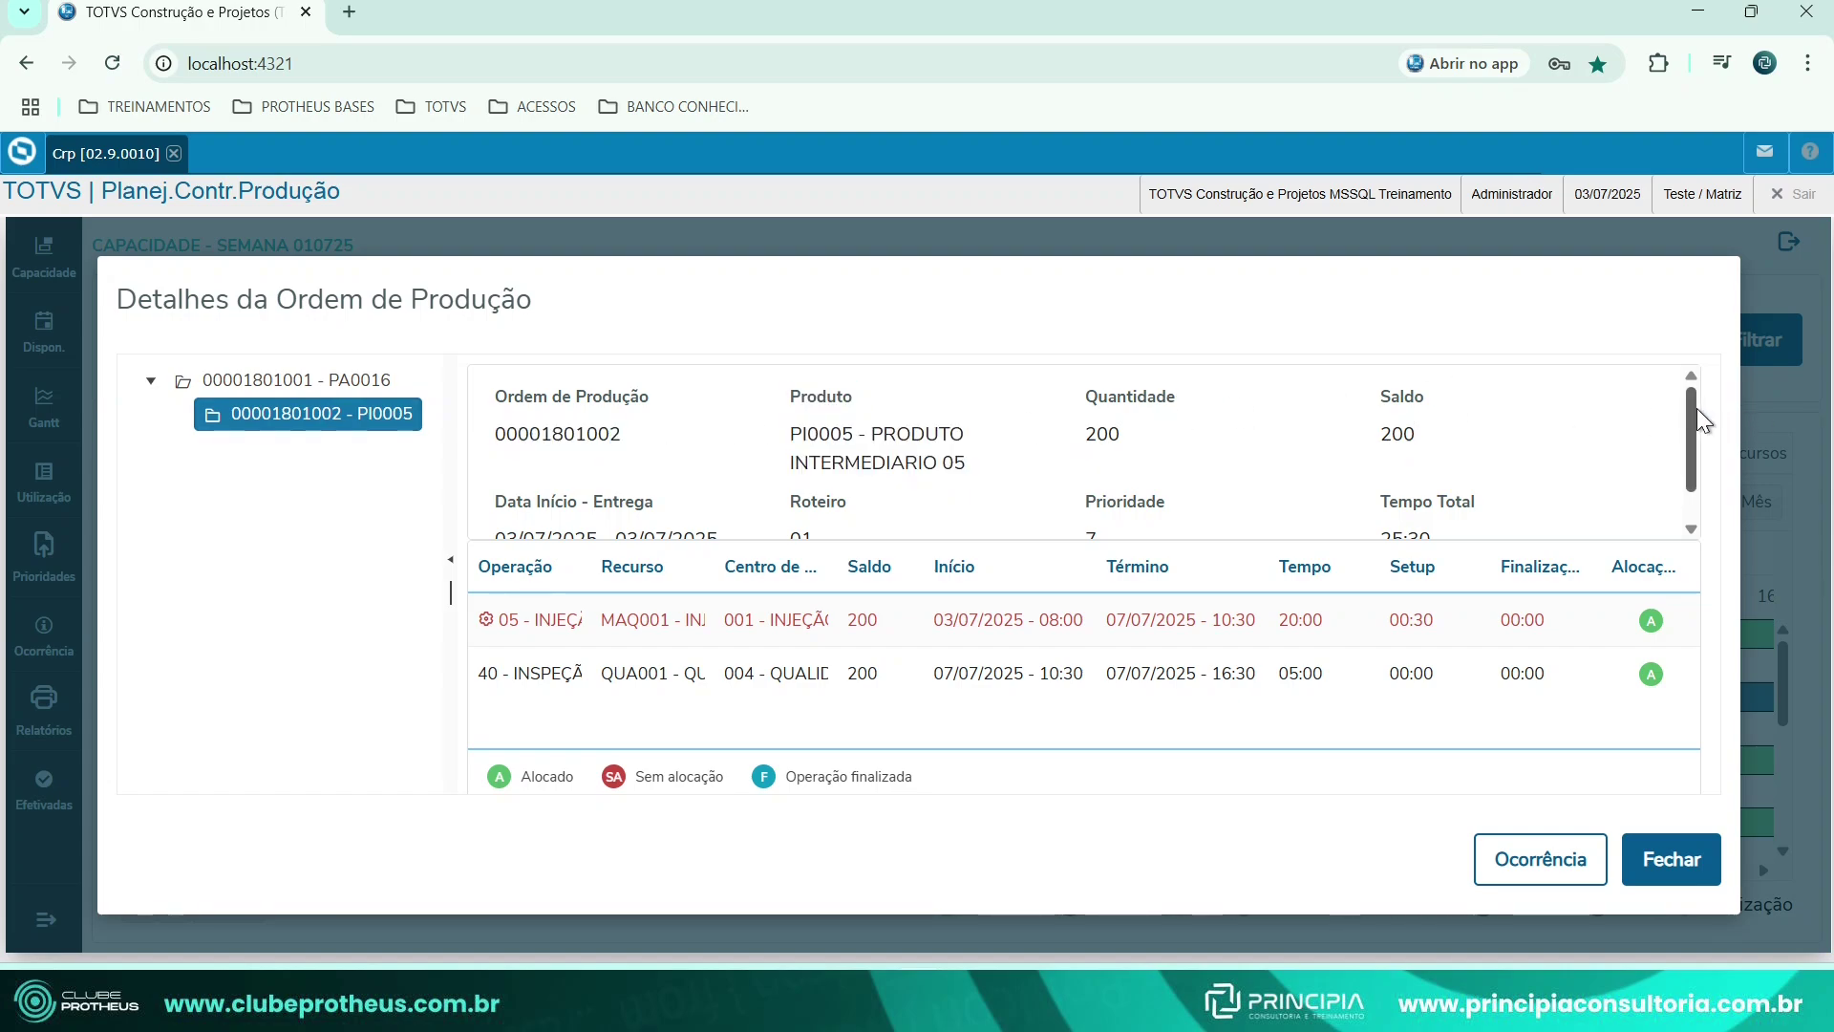
scroll(1691, 408, down, 1)
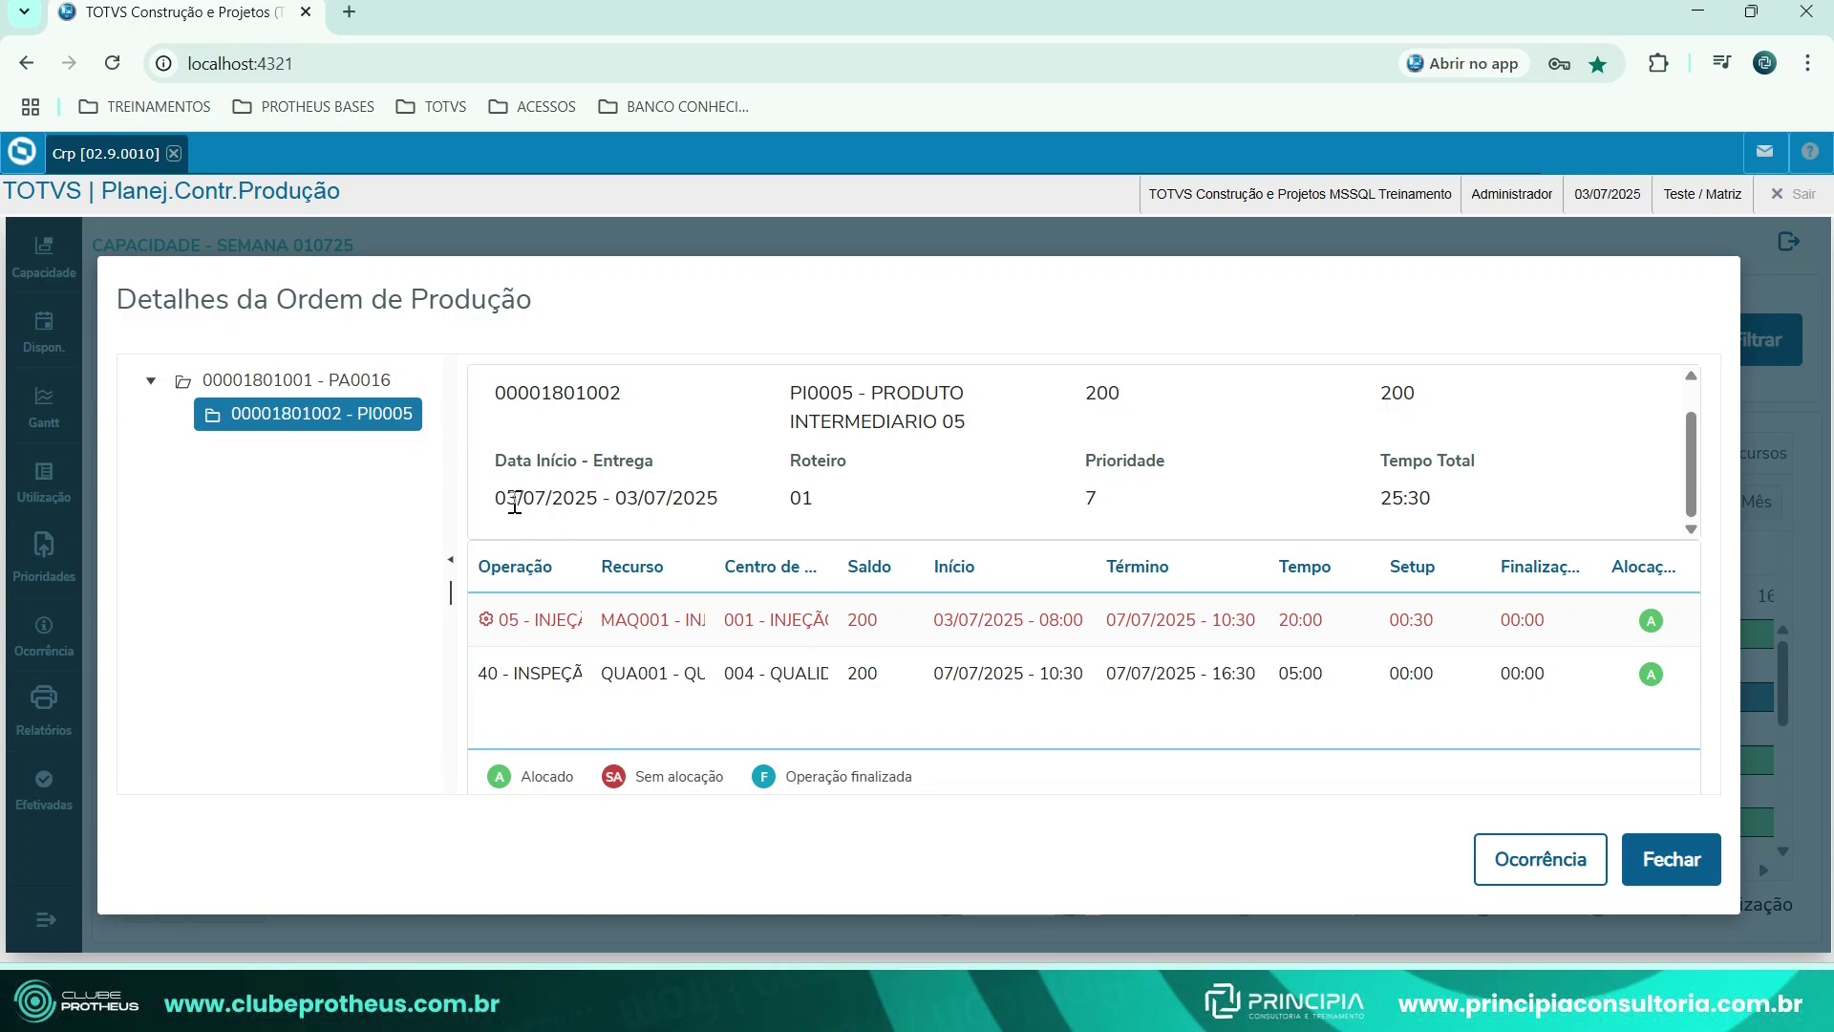
drag(489, 497, 724, 487)
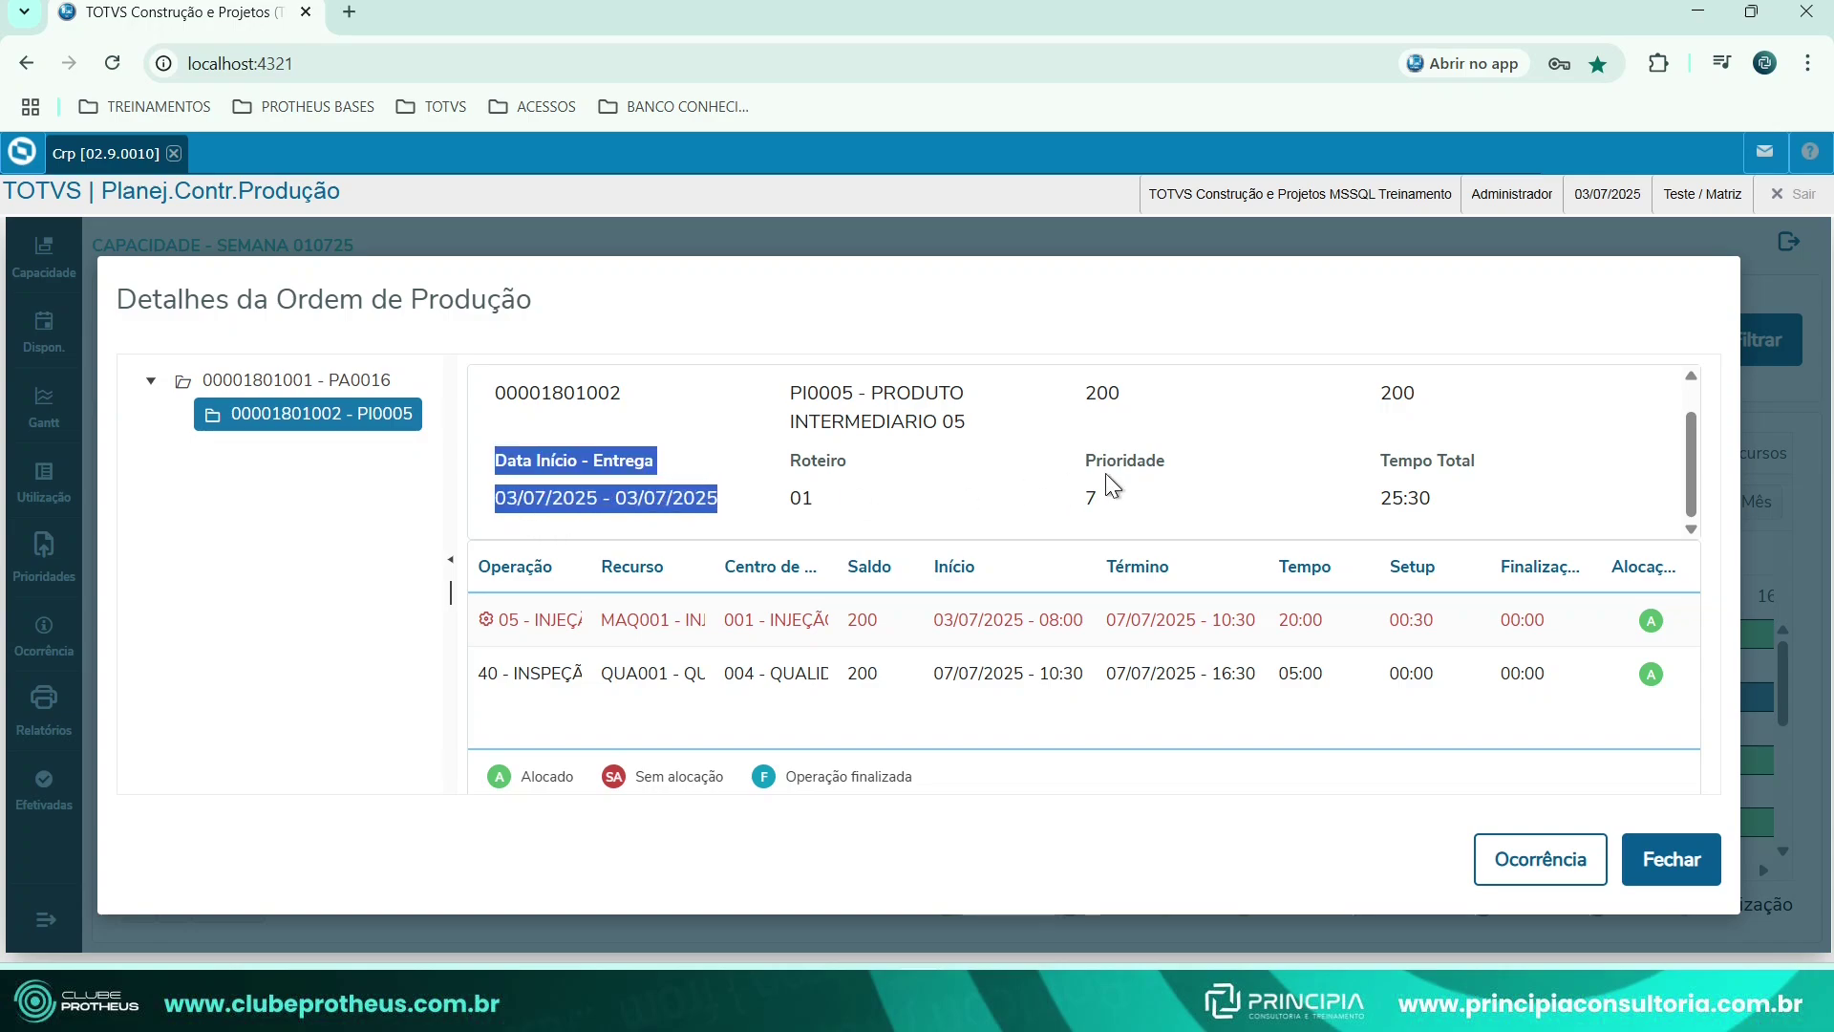
click(800, 506)
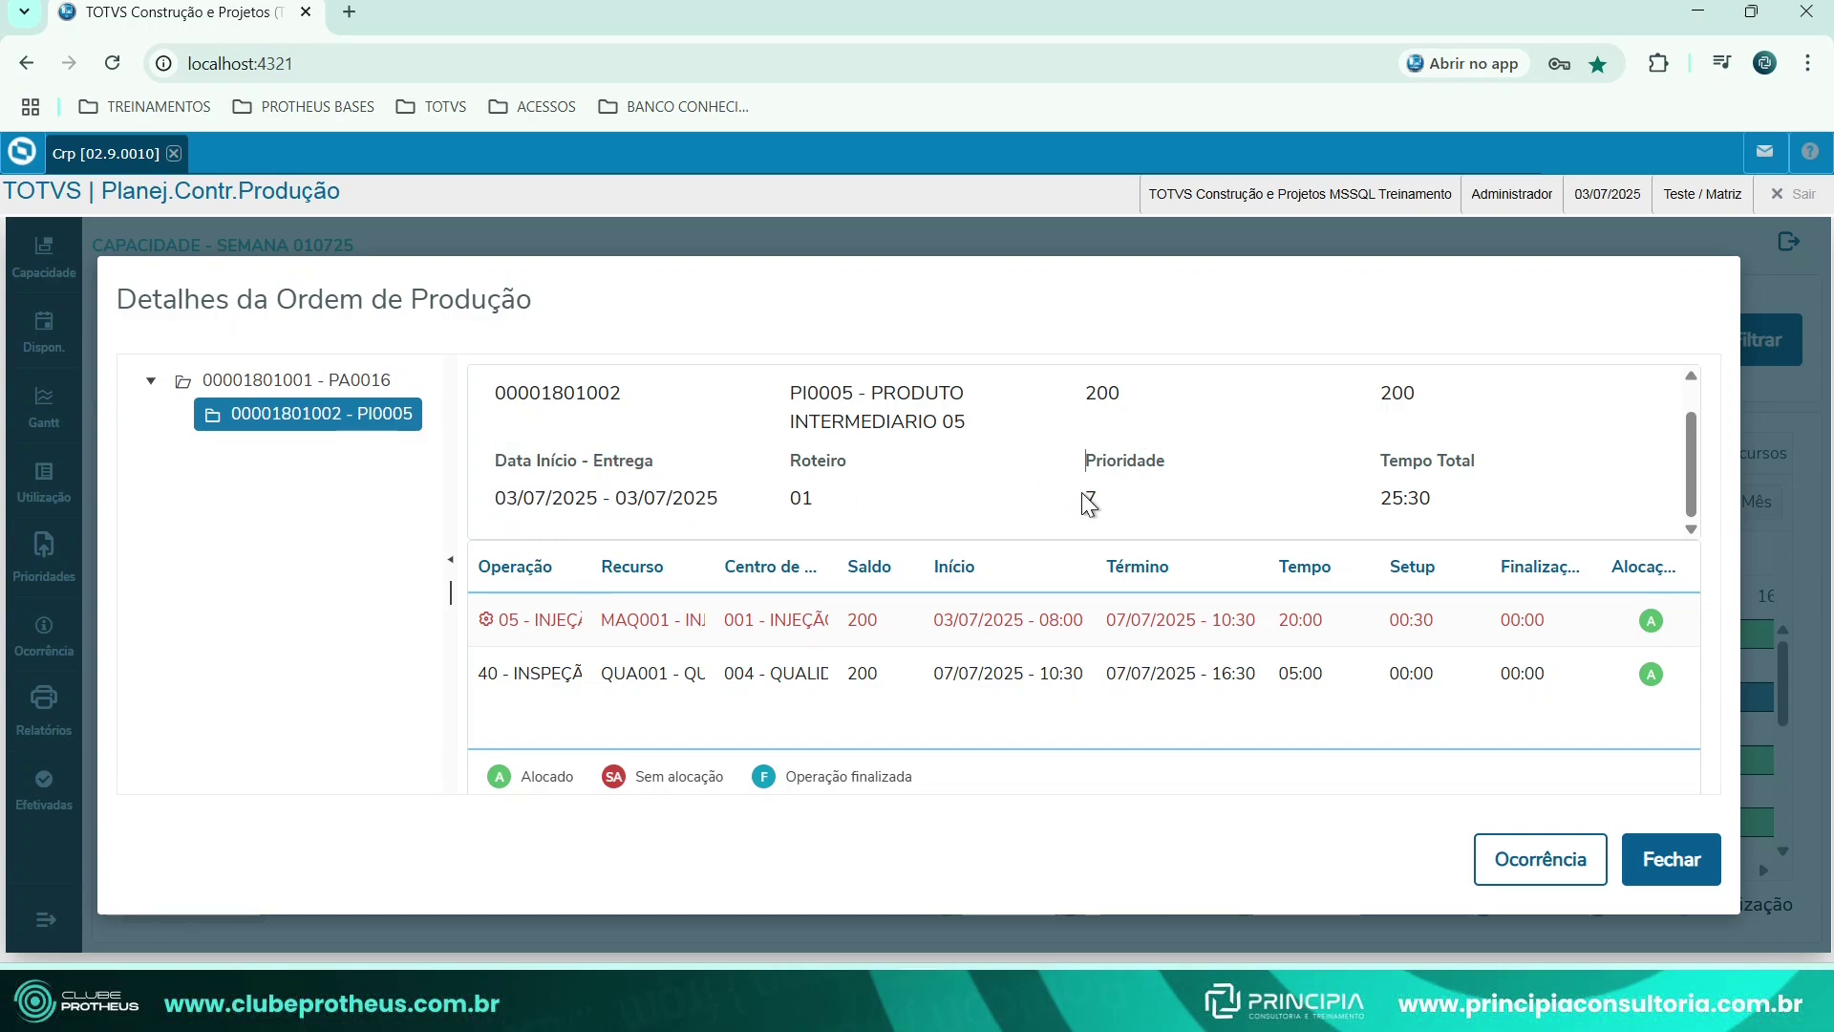
click(1436, 502)
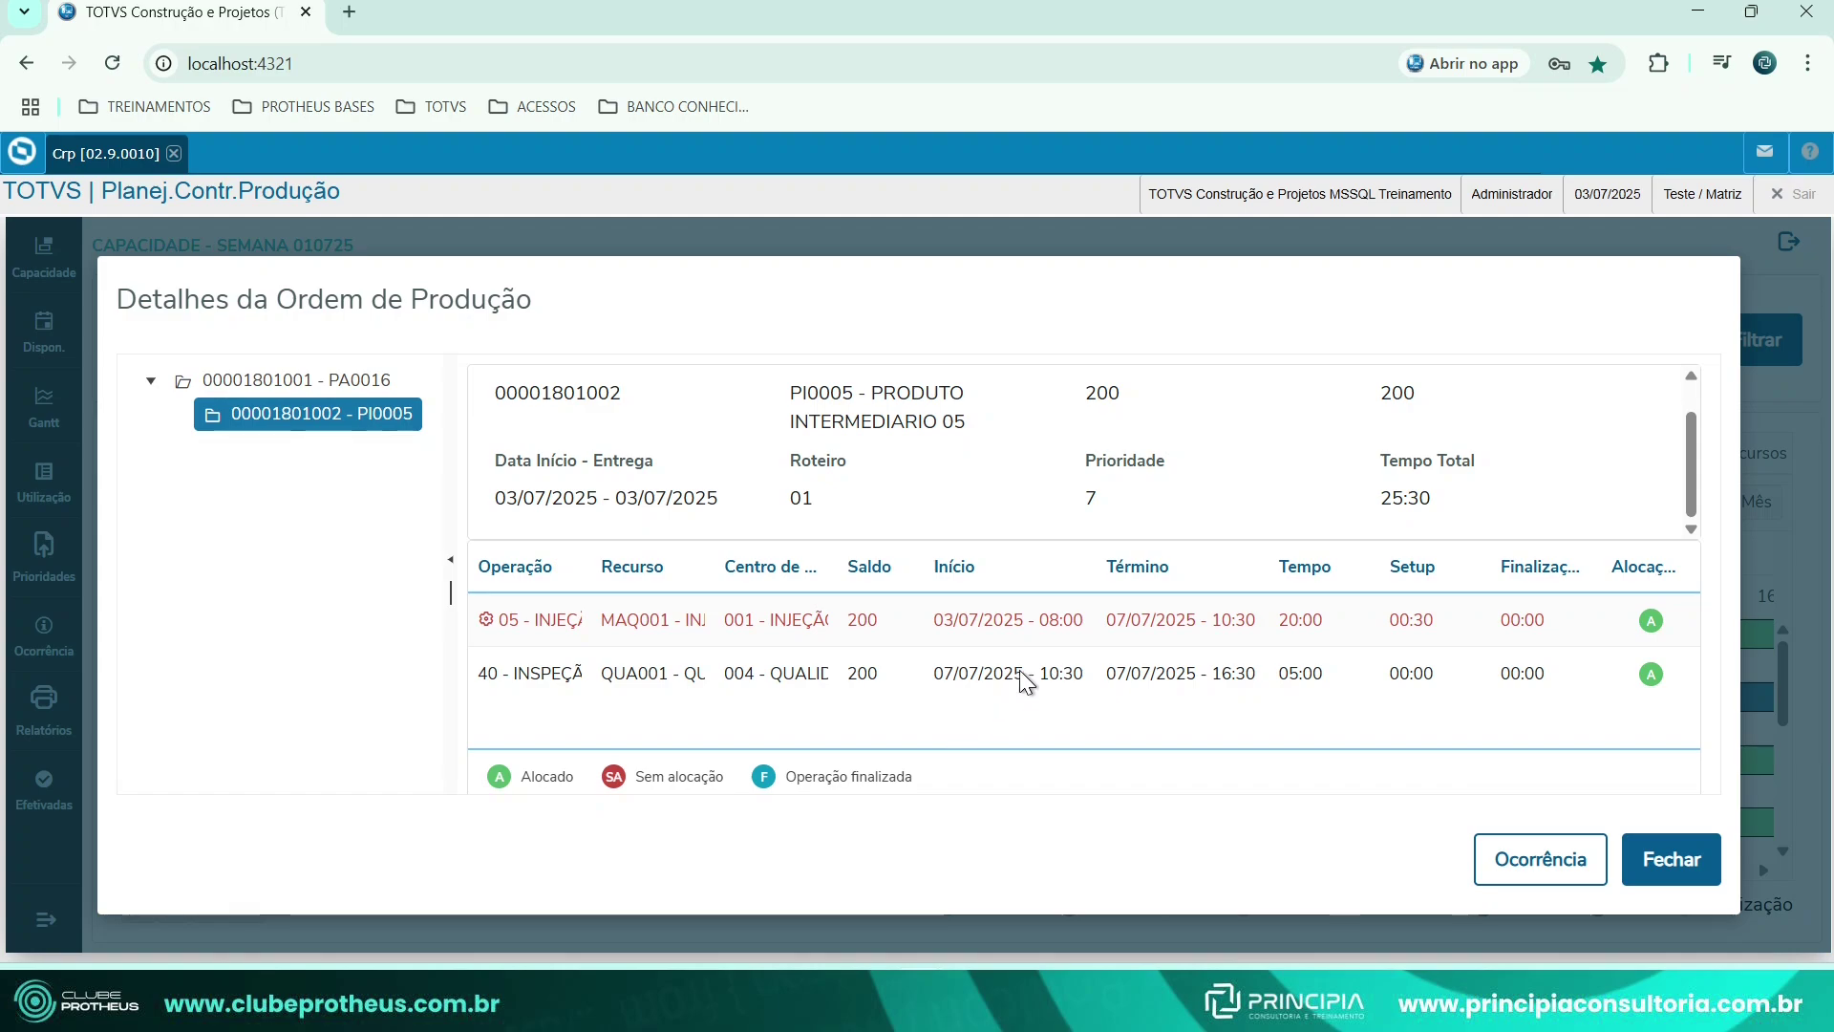
Examine the allocation status, balance, dates, setup and finishing time of operation 05 in the production order details.
double_click(535, 781)
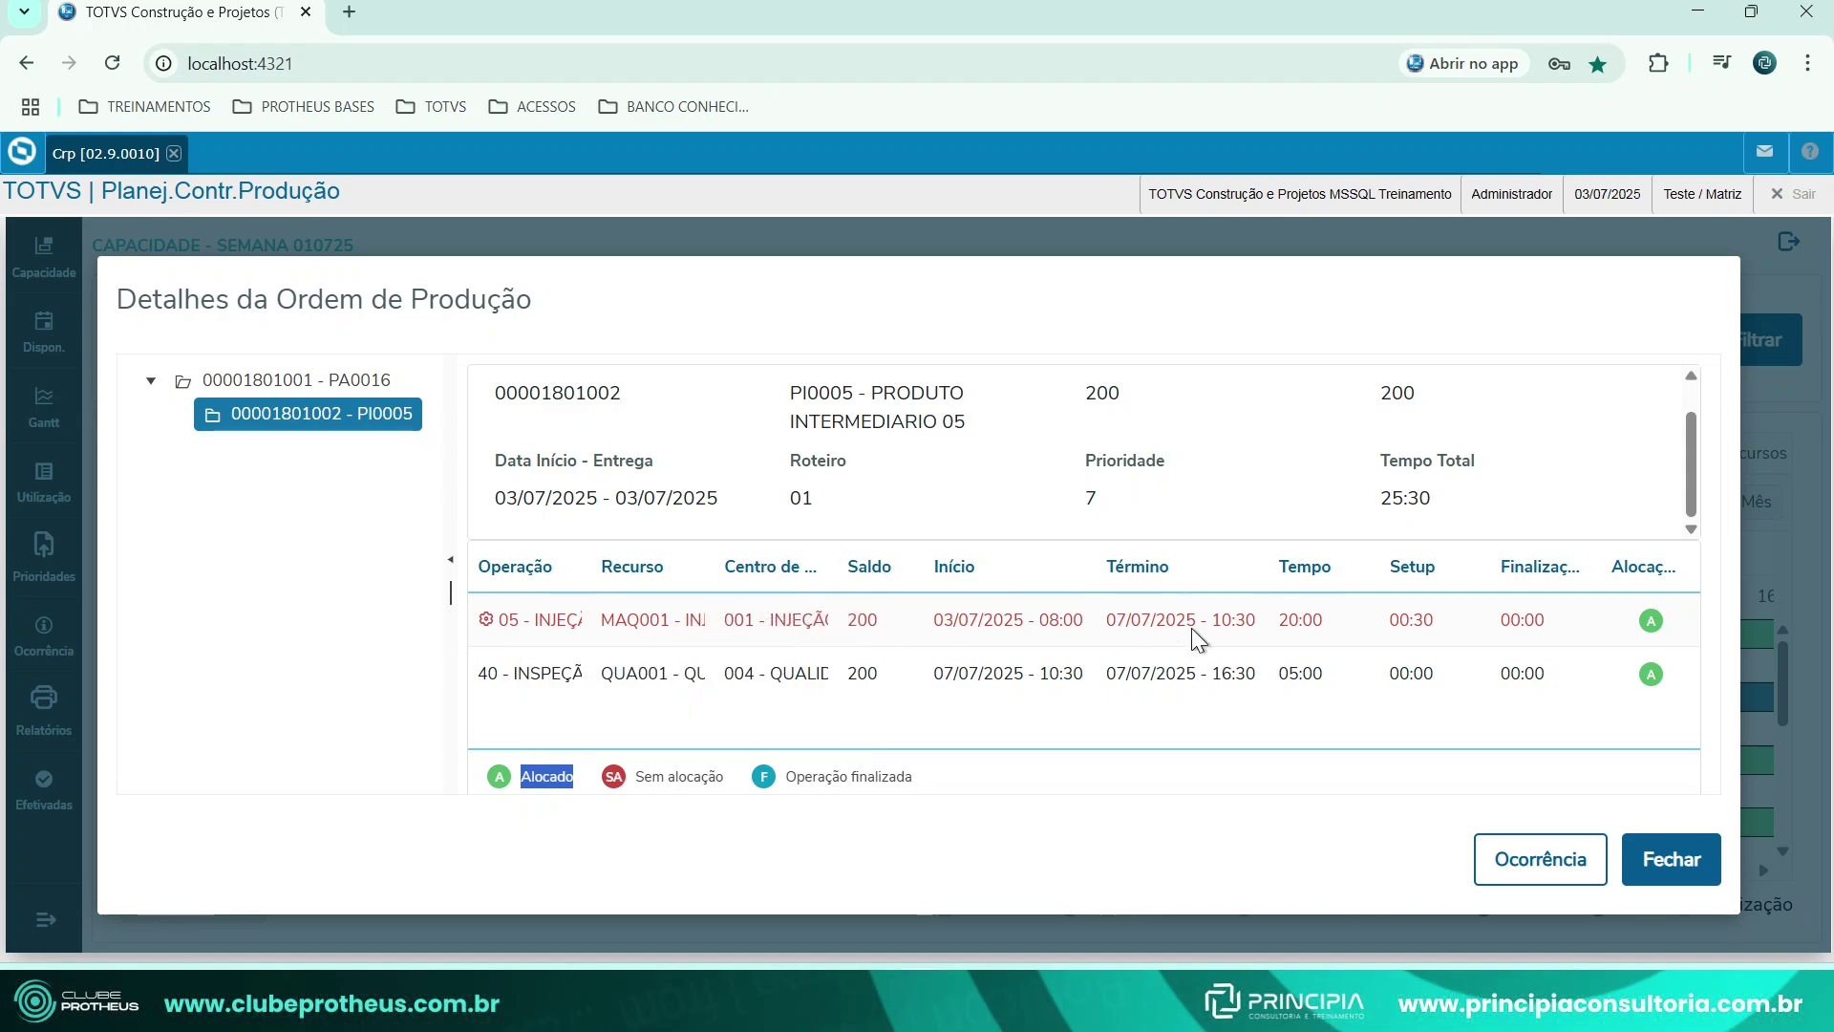
click(931, 621)
double_click(1530, 619)
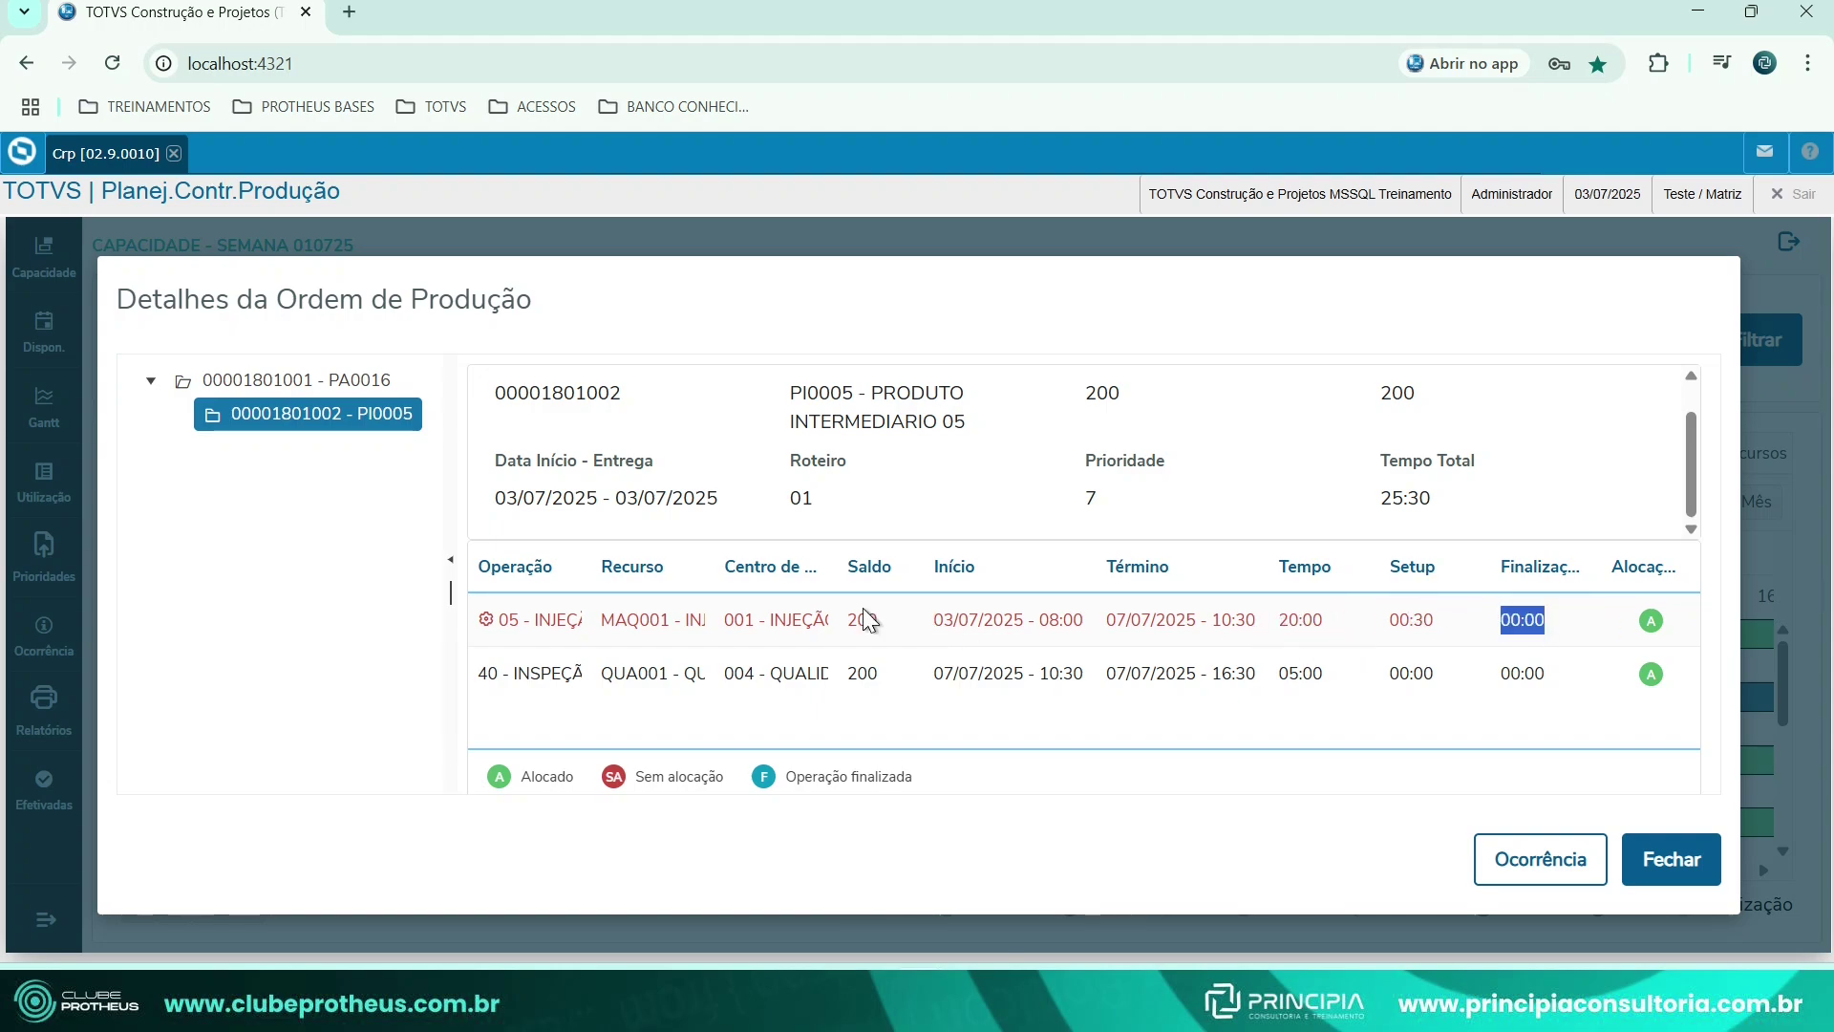
click(851, 623)
drag(833, 621, 1589, 627)
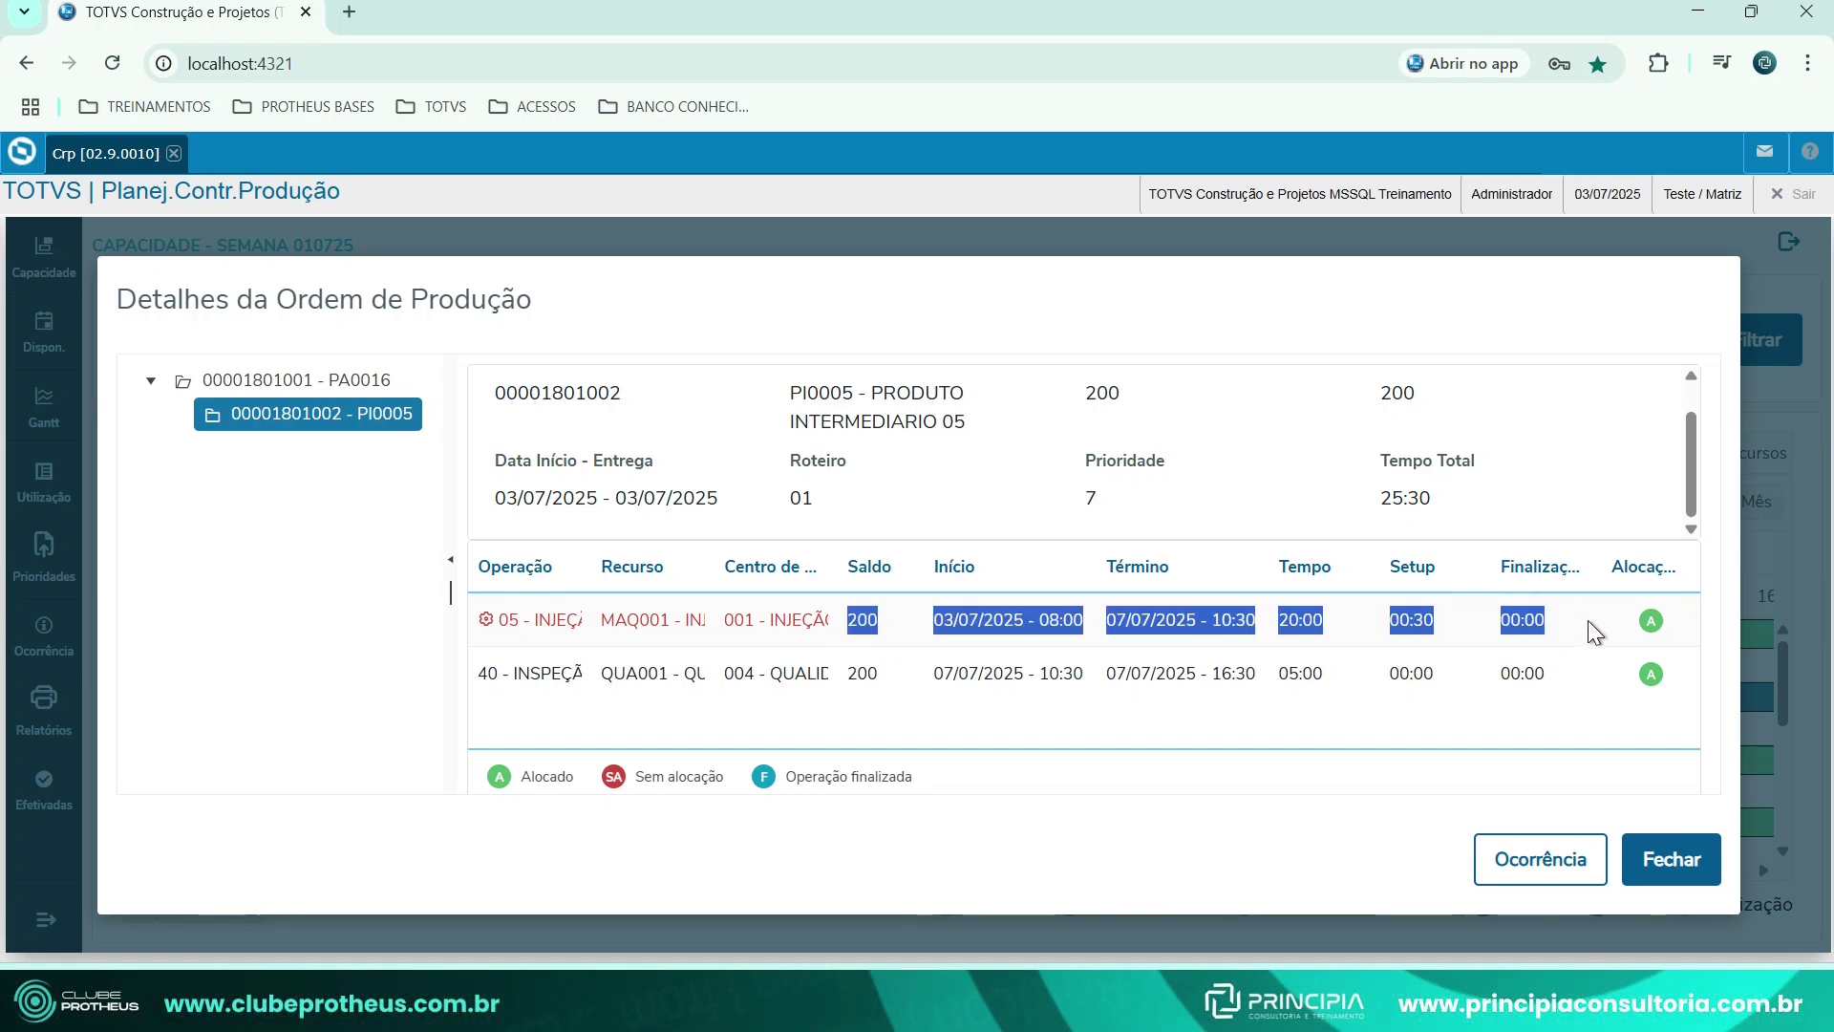
Compare the start and end times of operation 05 with the start of operation 40.
click(942, 616)
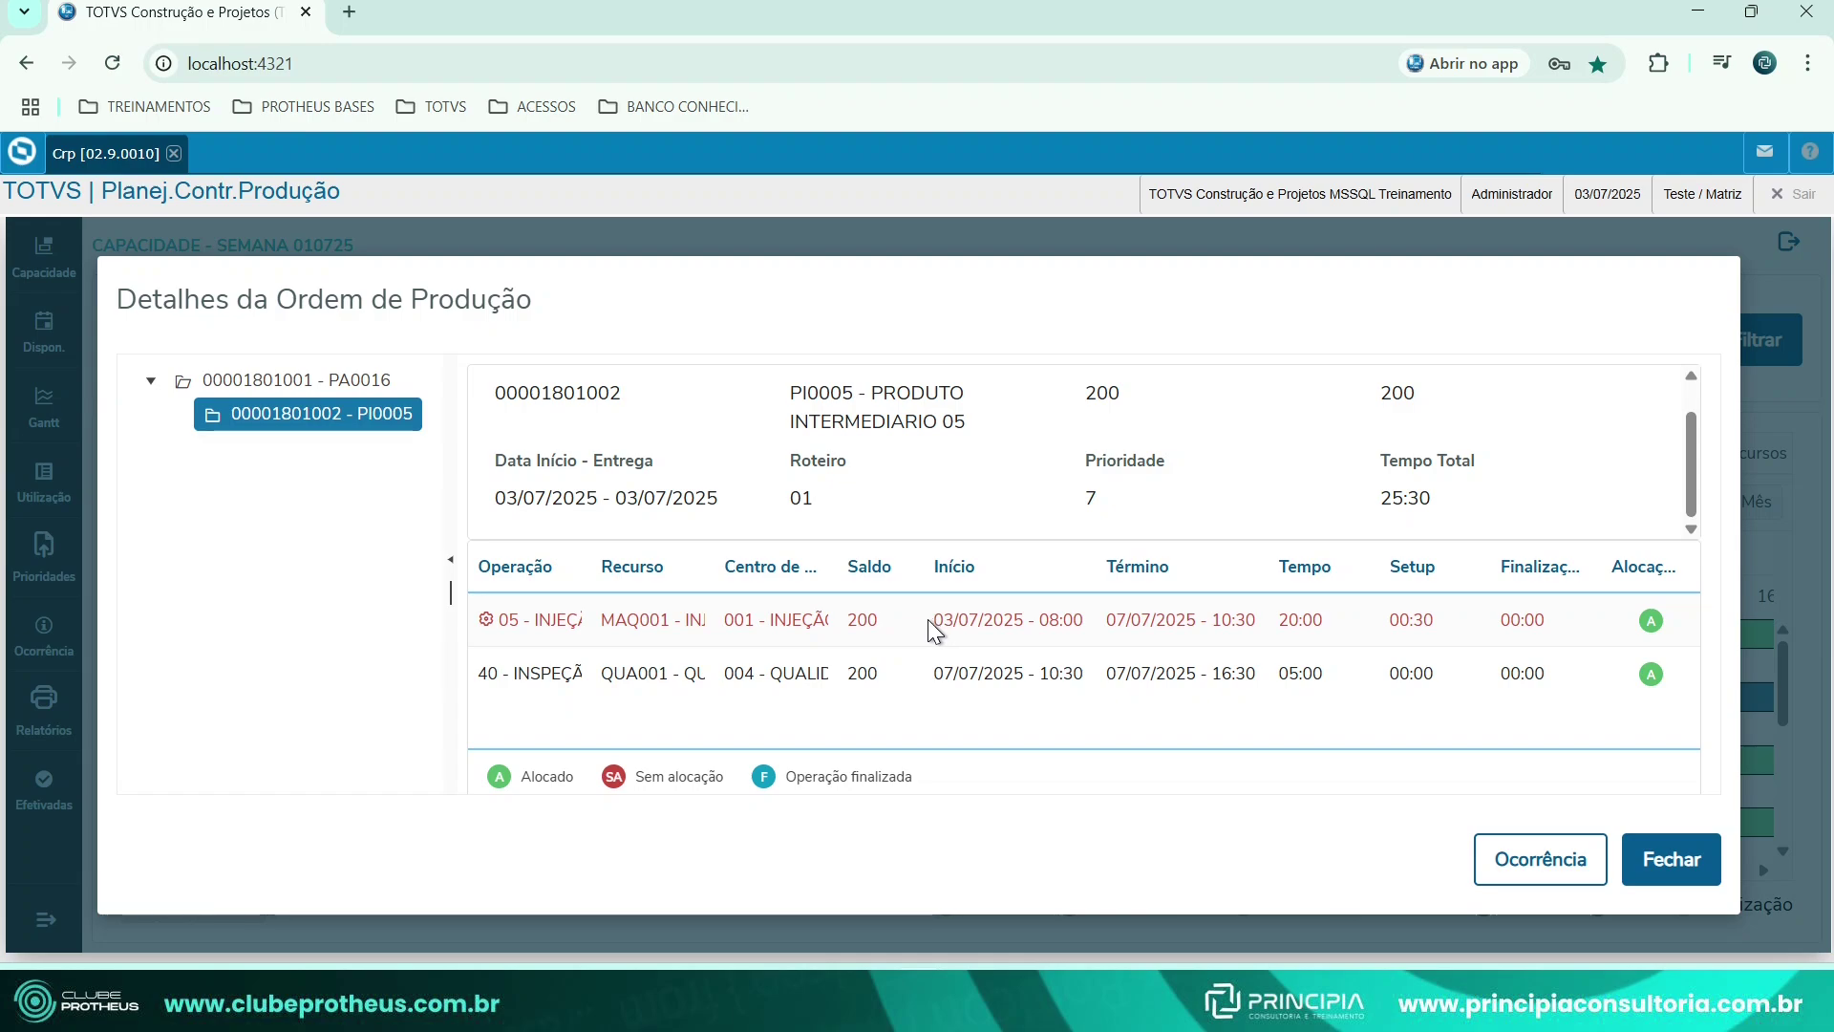
drag(933, 619, 1232, 621)
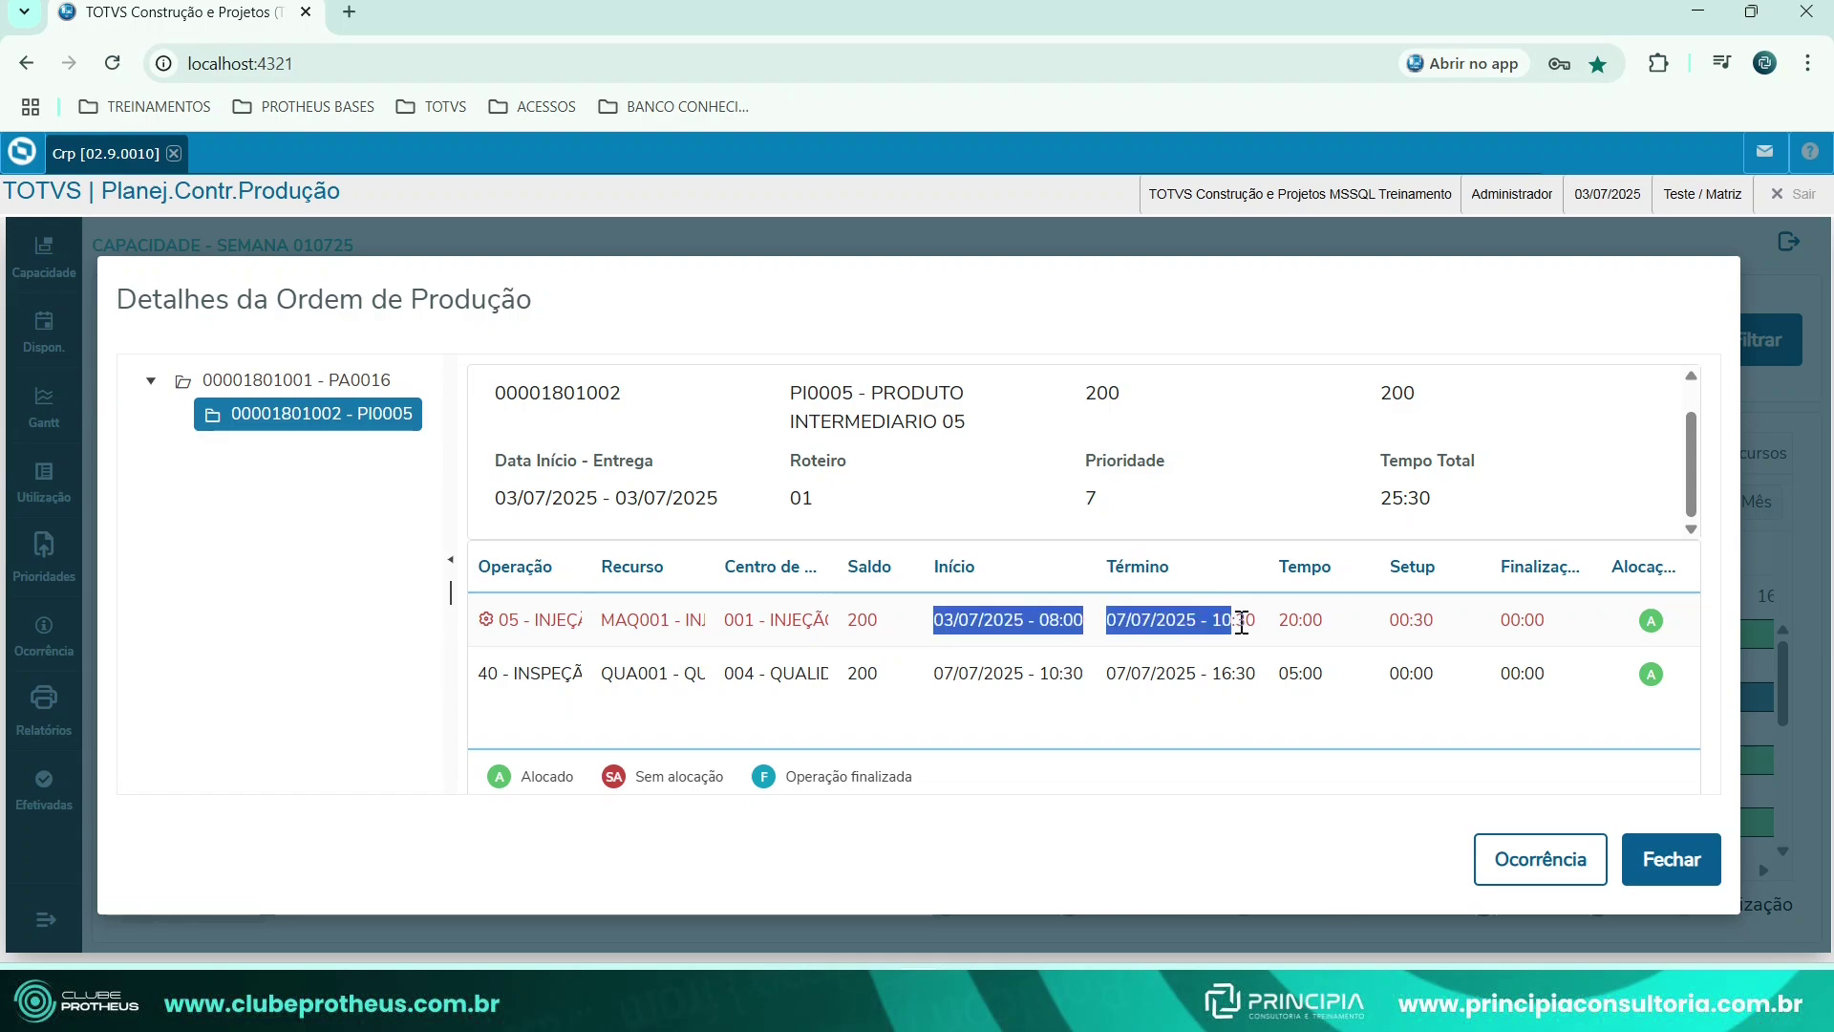
click(963, 622)
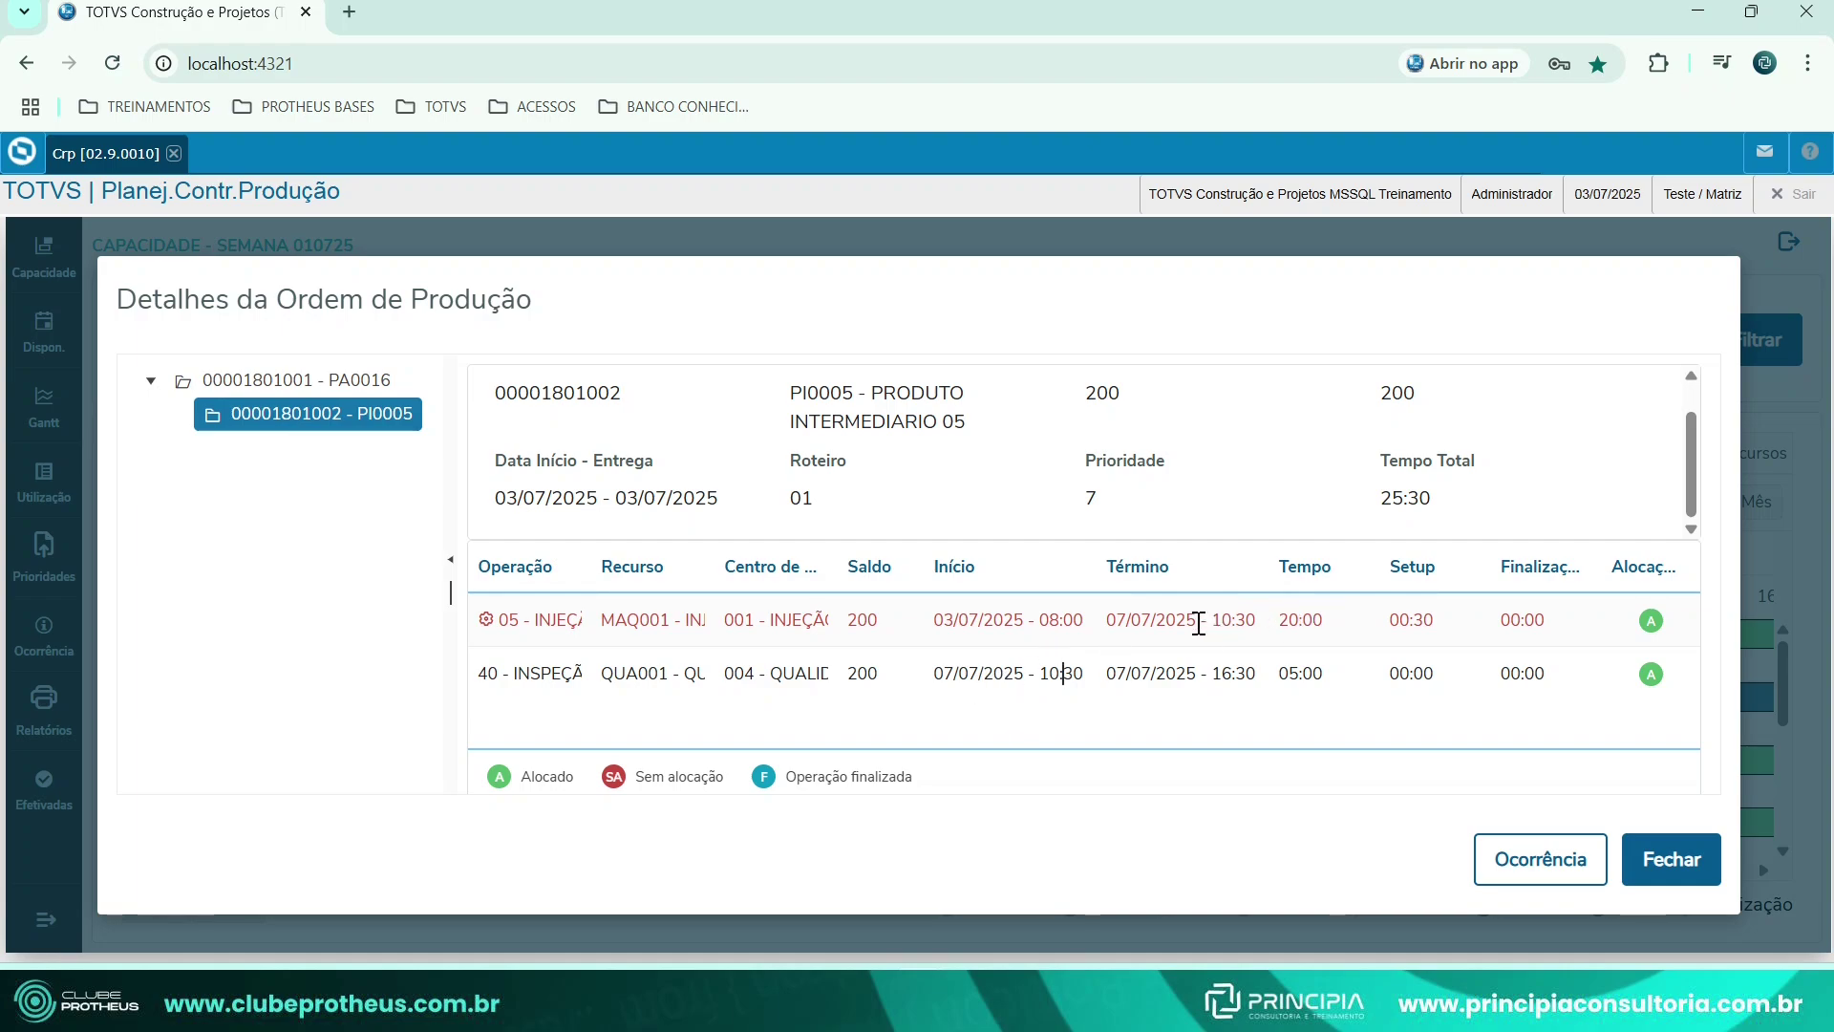
drag(1101, 618, 1256, 619)
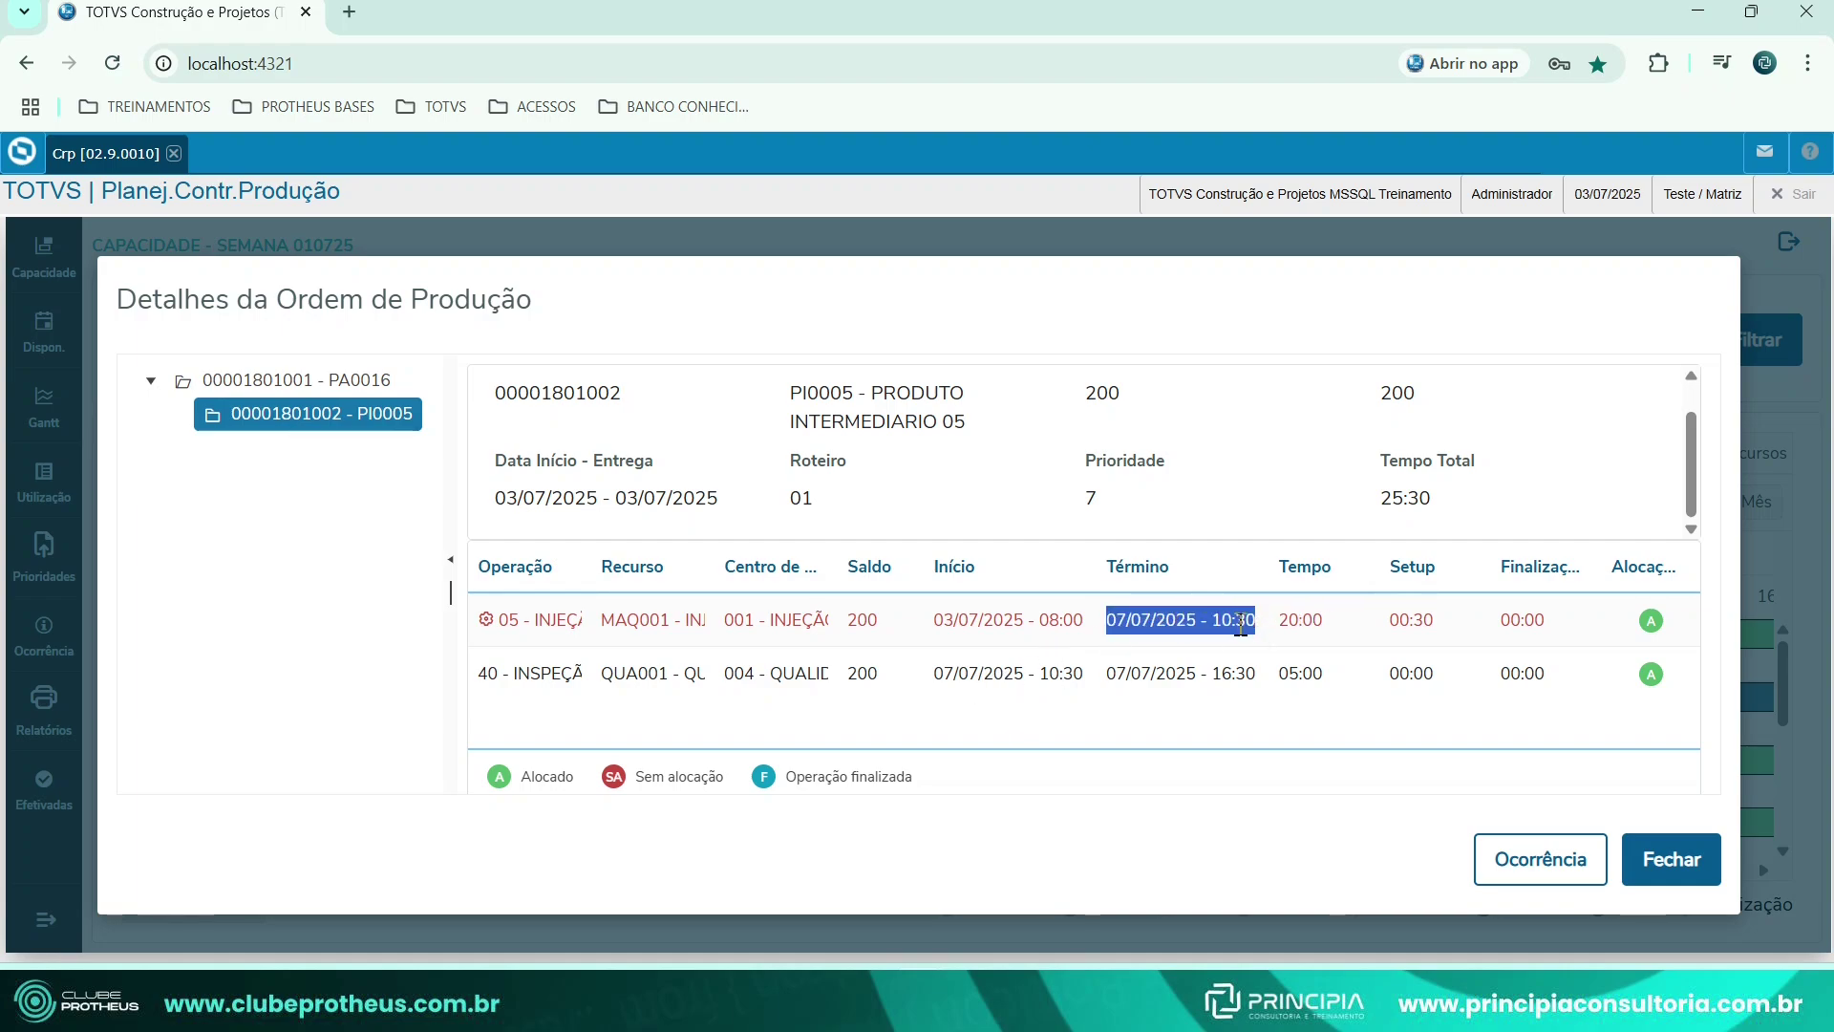
click(983, 675)
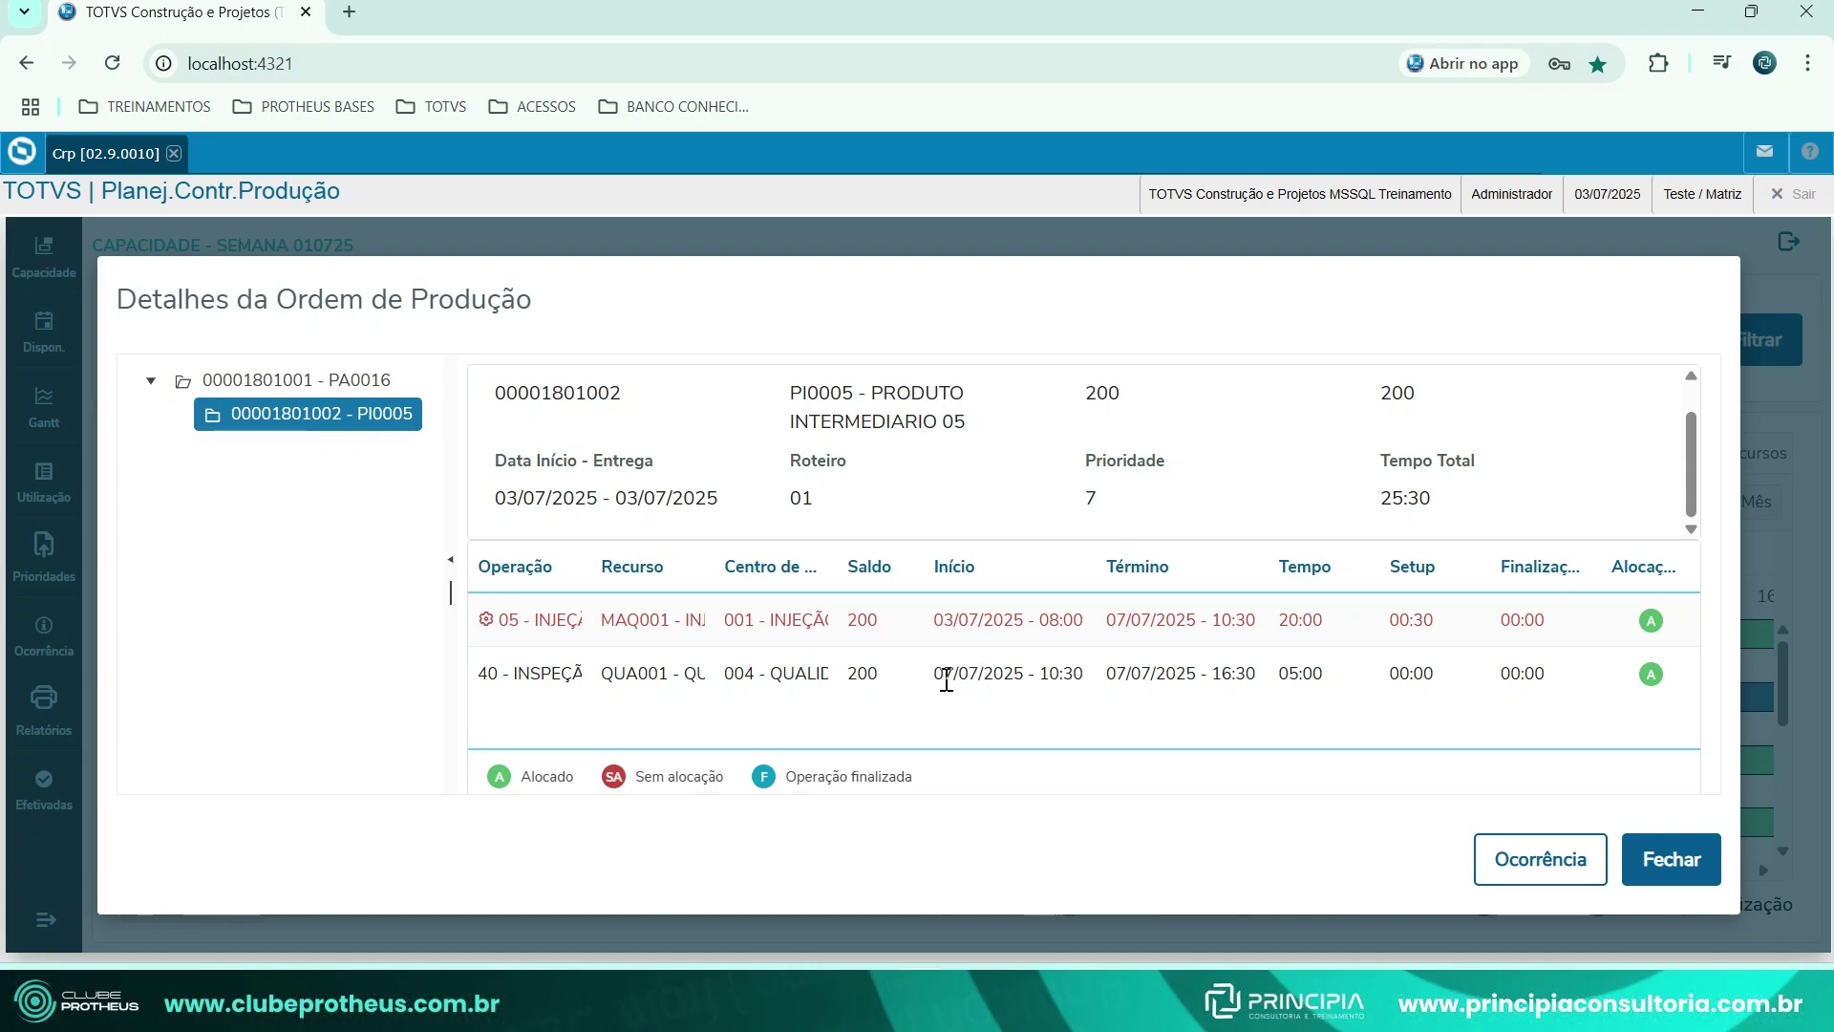
drag(946, 679, 1086, 671)
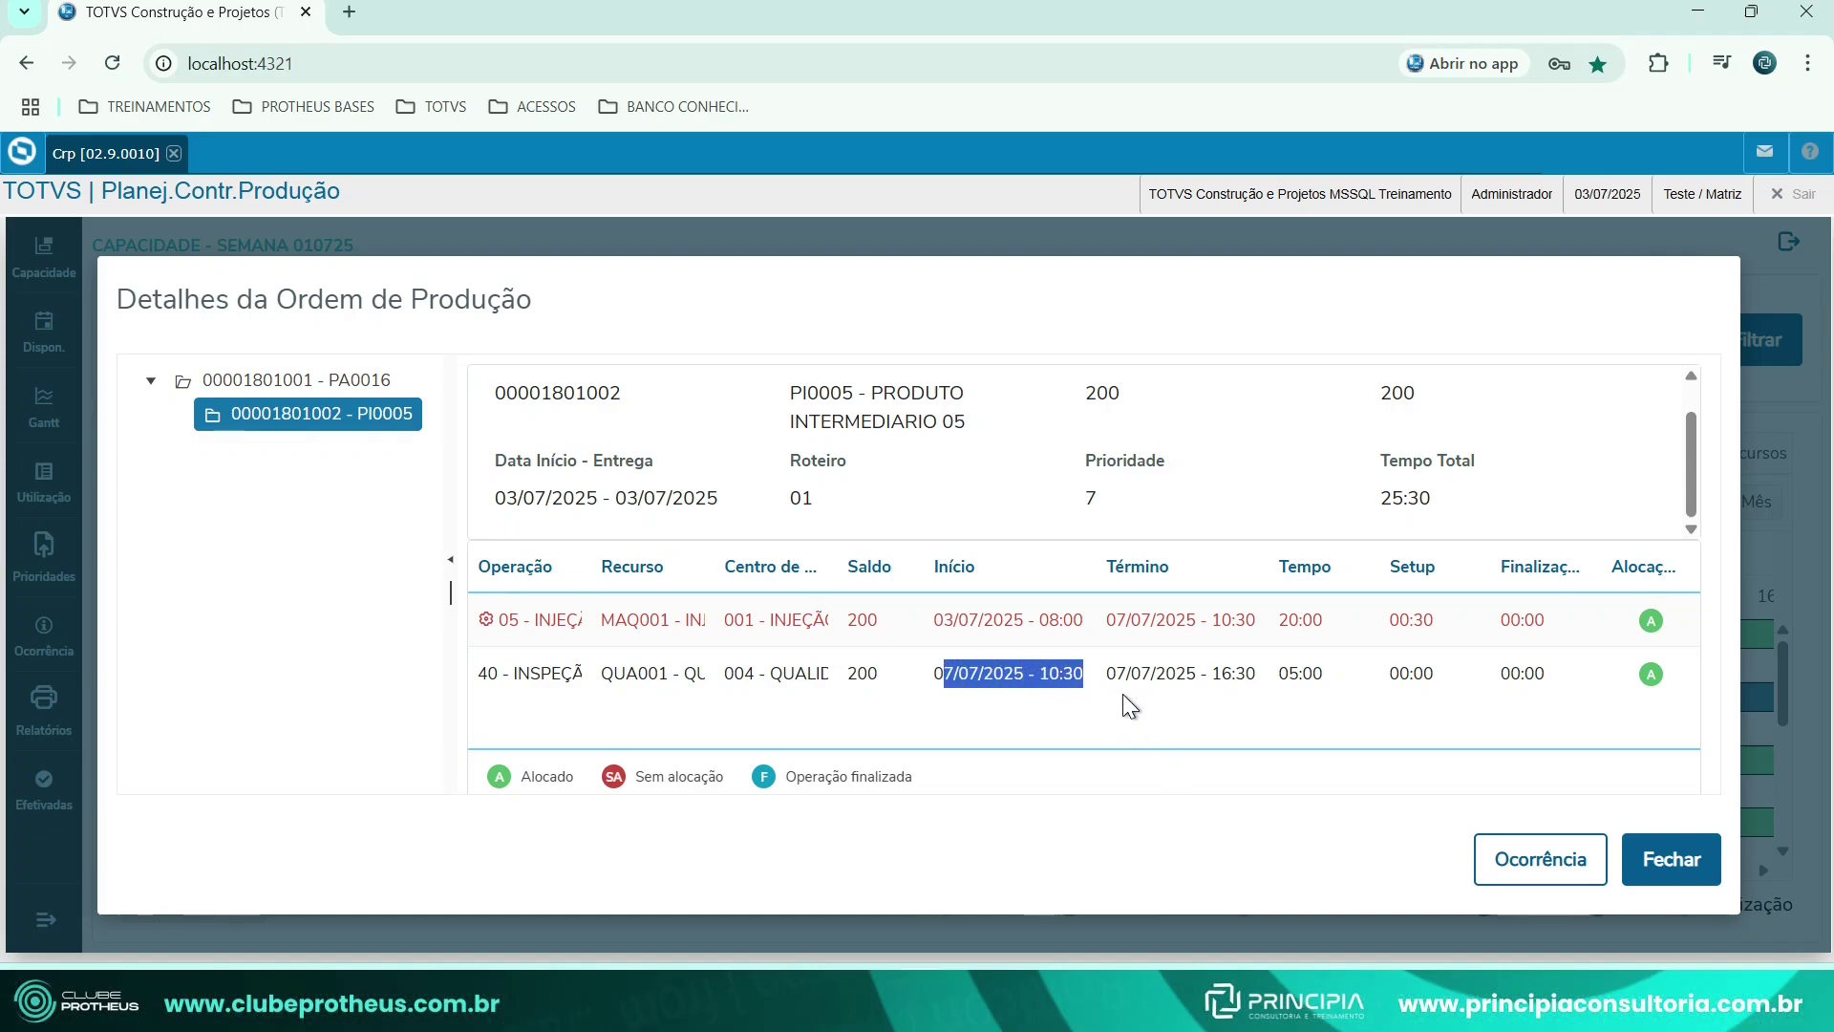
click(1214, 623)
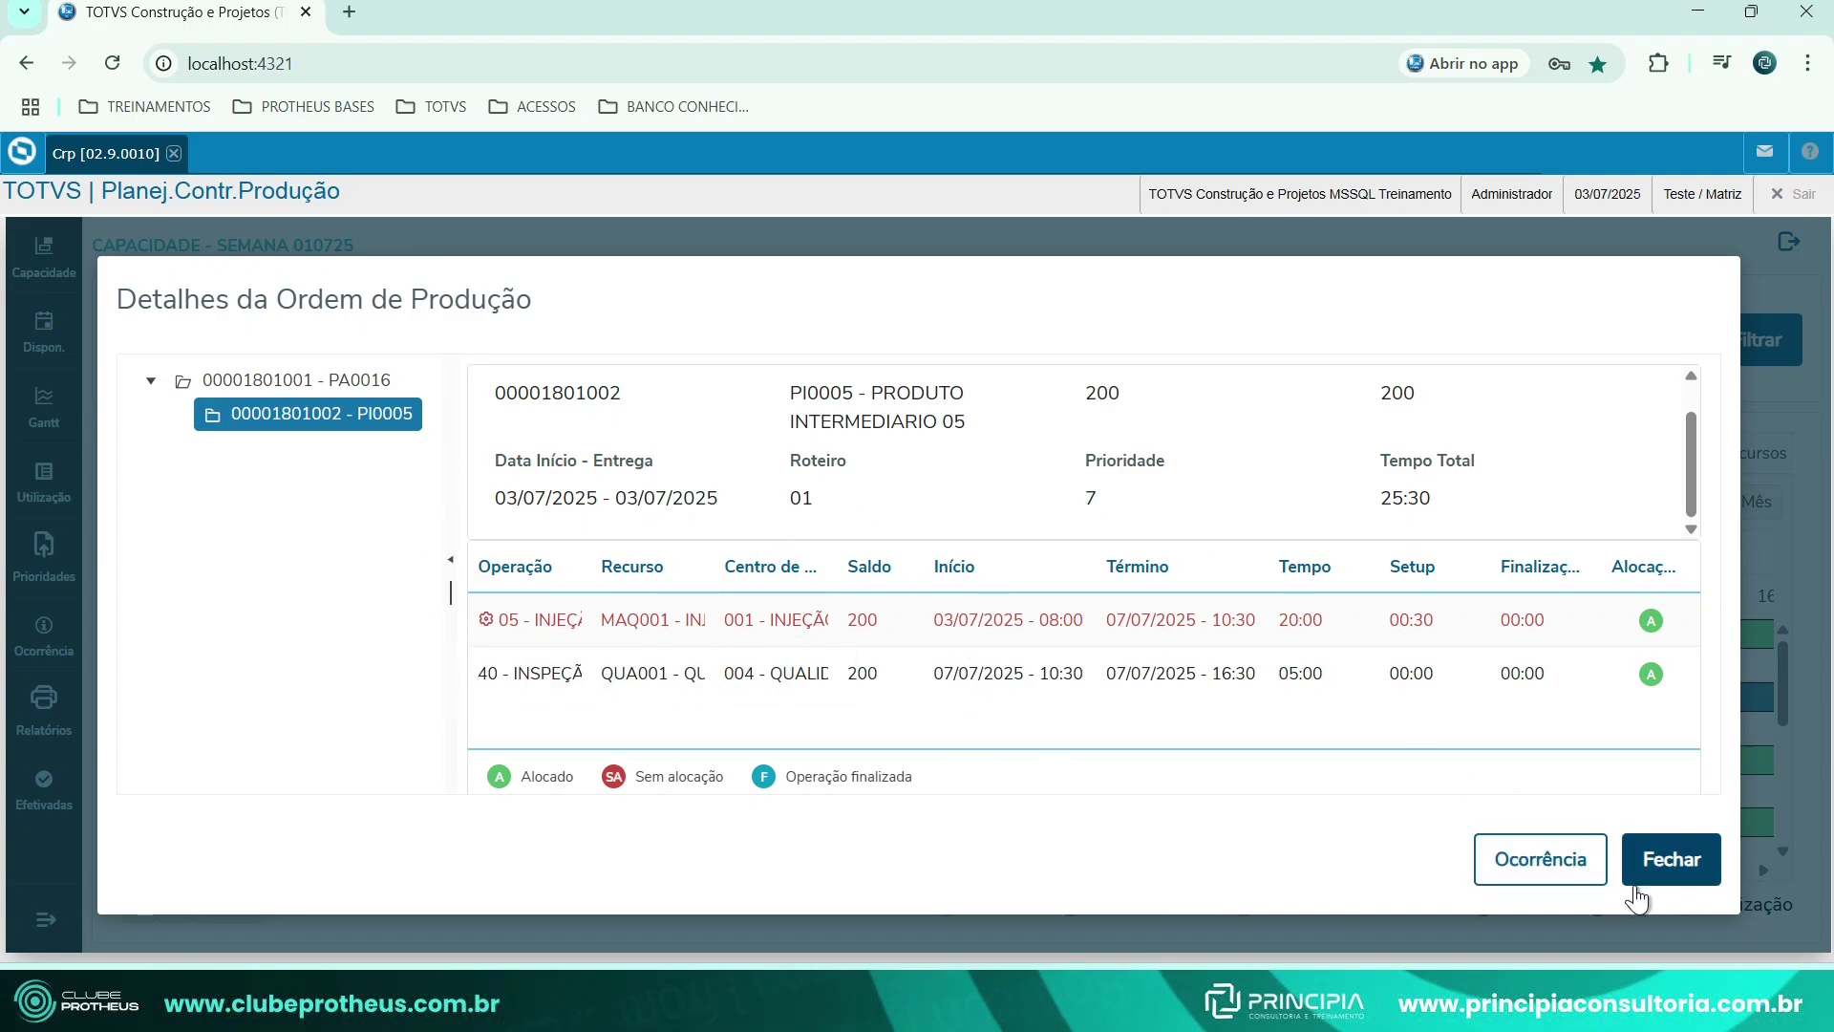
View the occurrences of the PI0005 production order and close them together with the order details.
click(1540, 865)
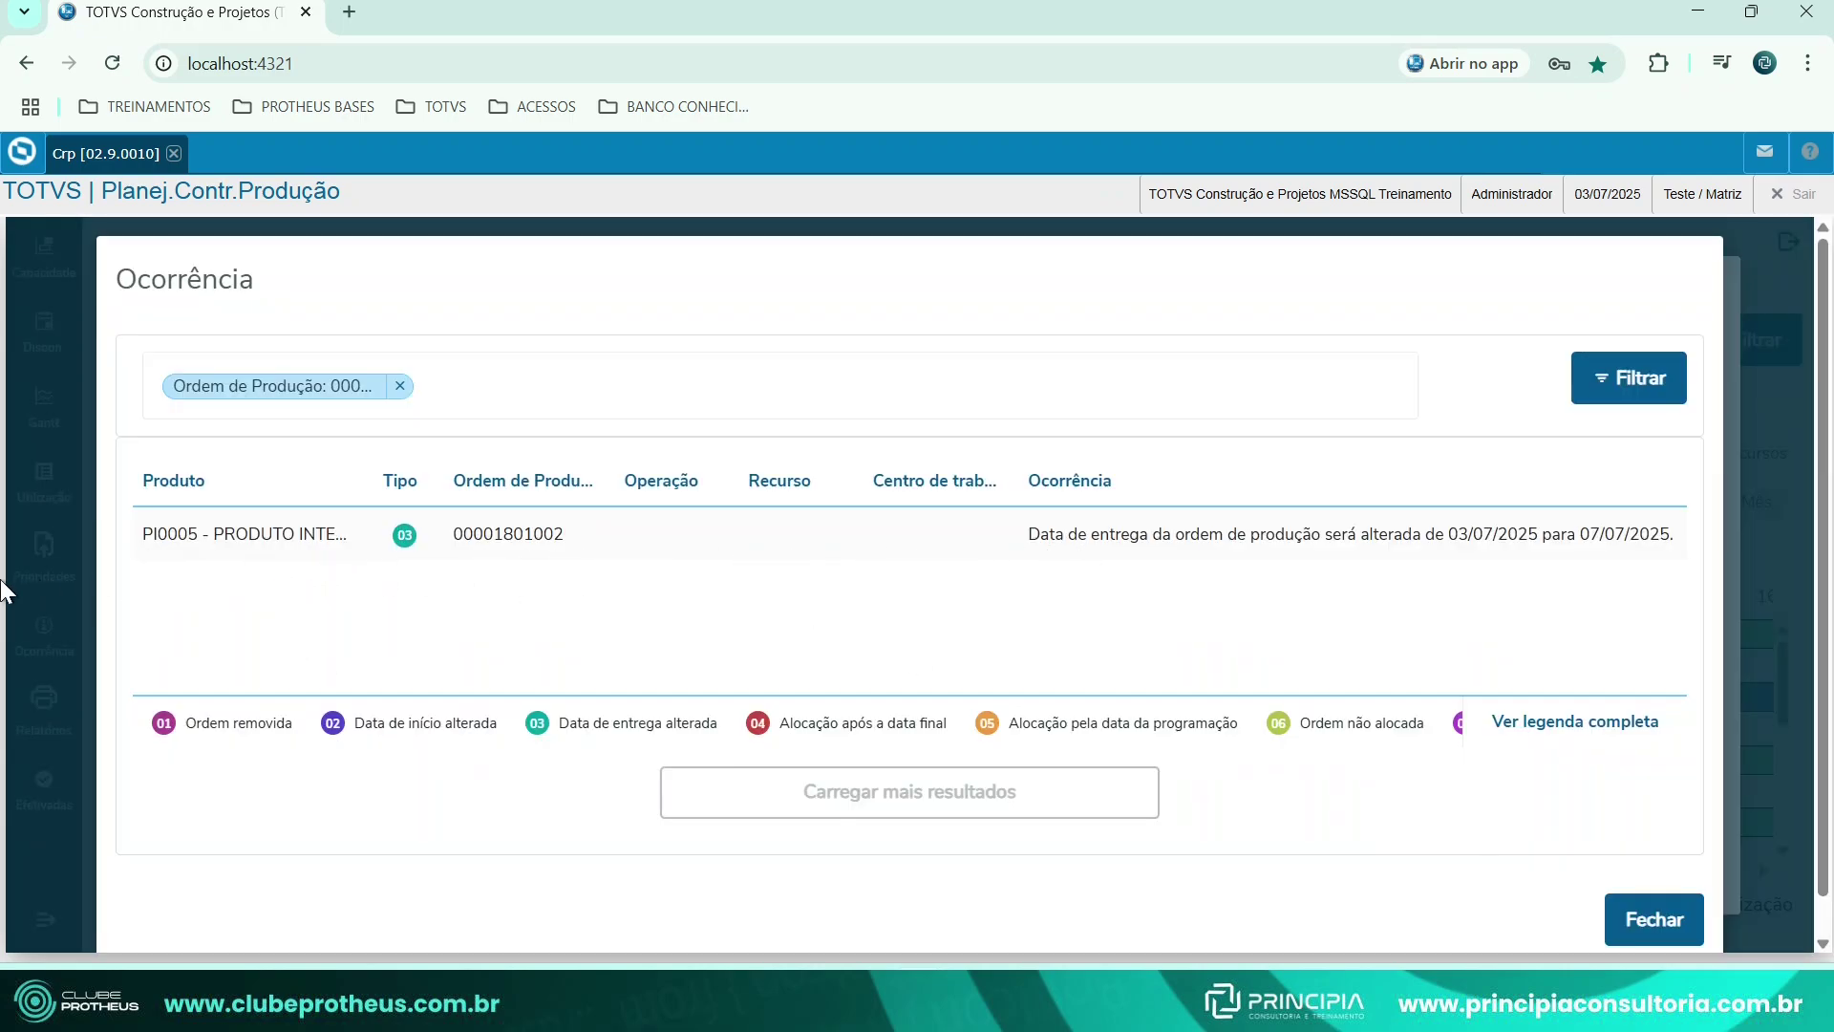
click(1643, 932)
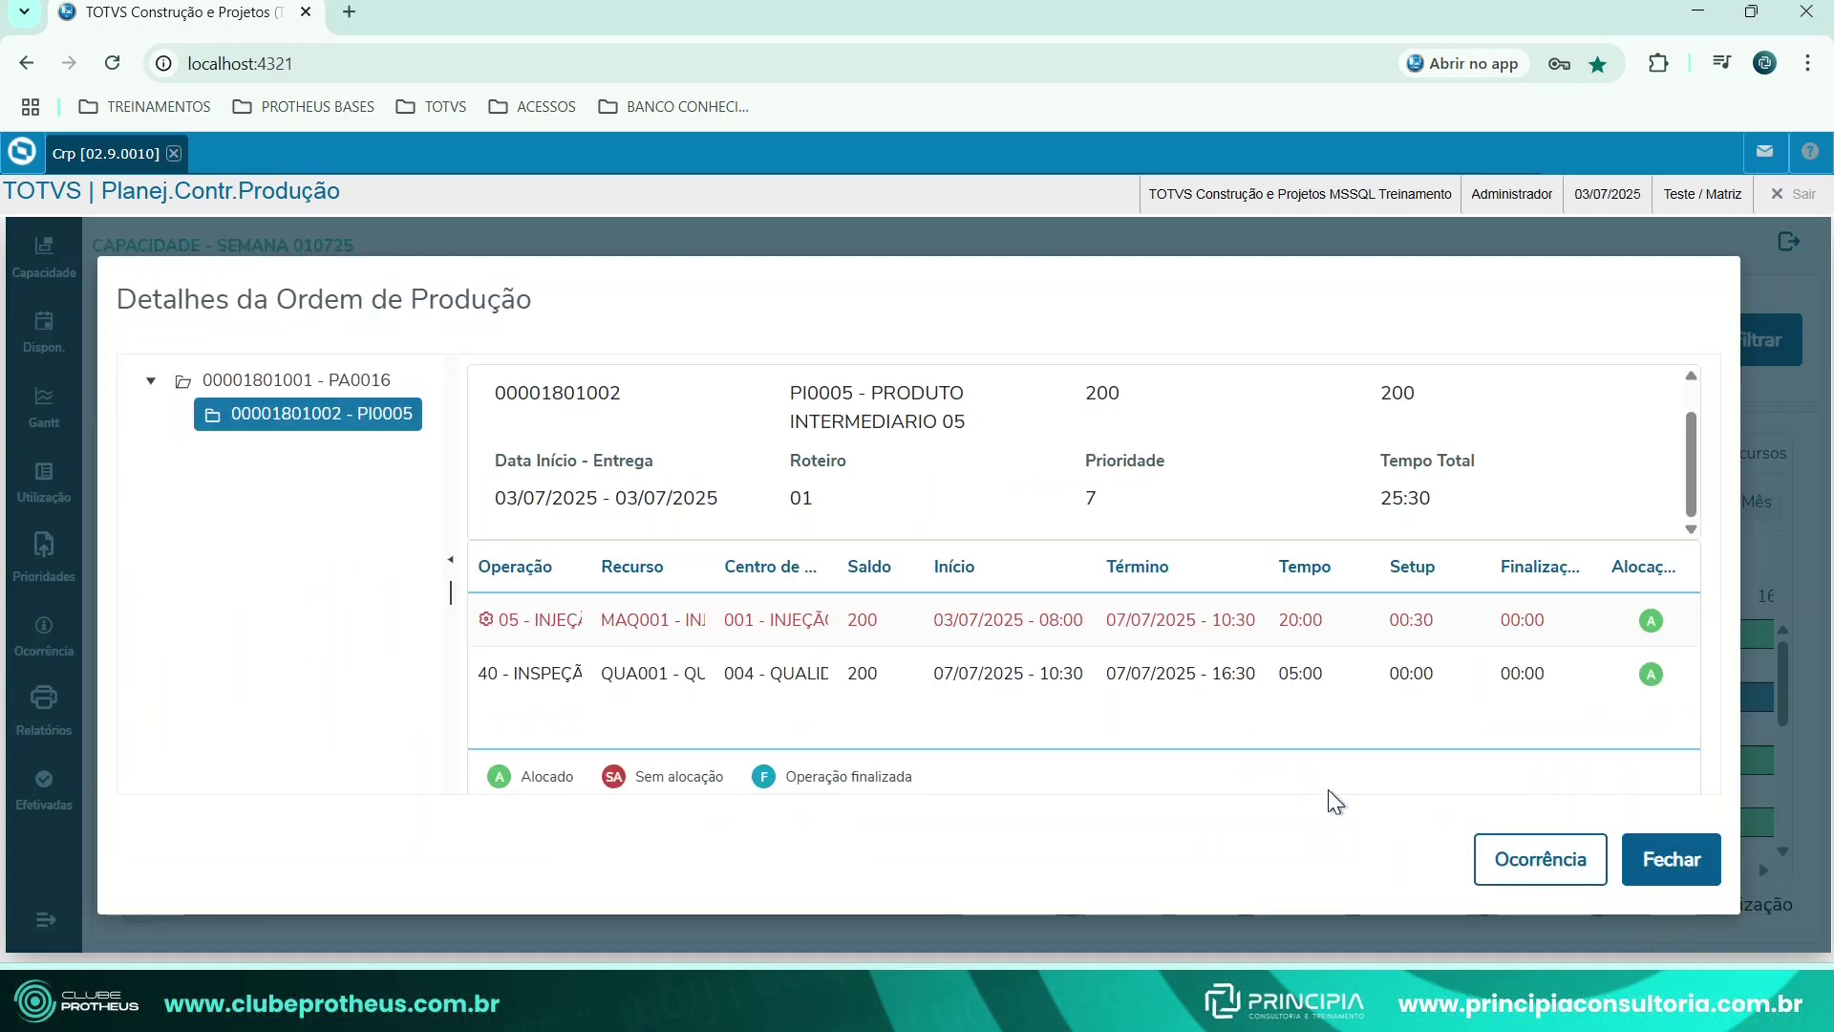
click(1641, 886)
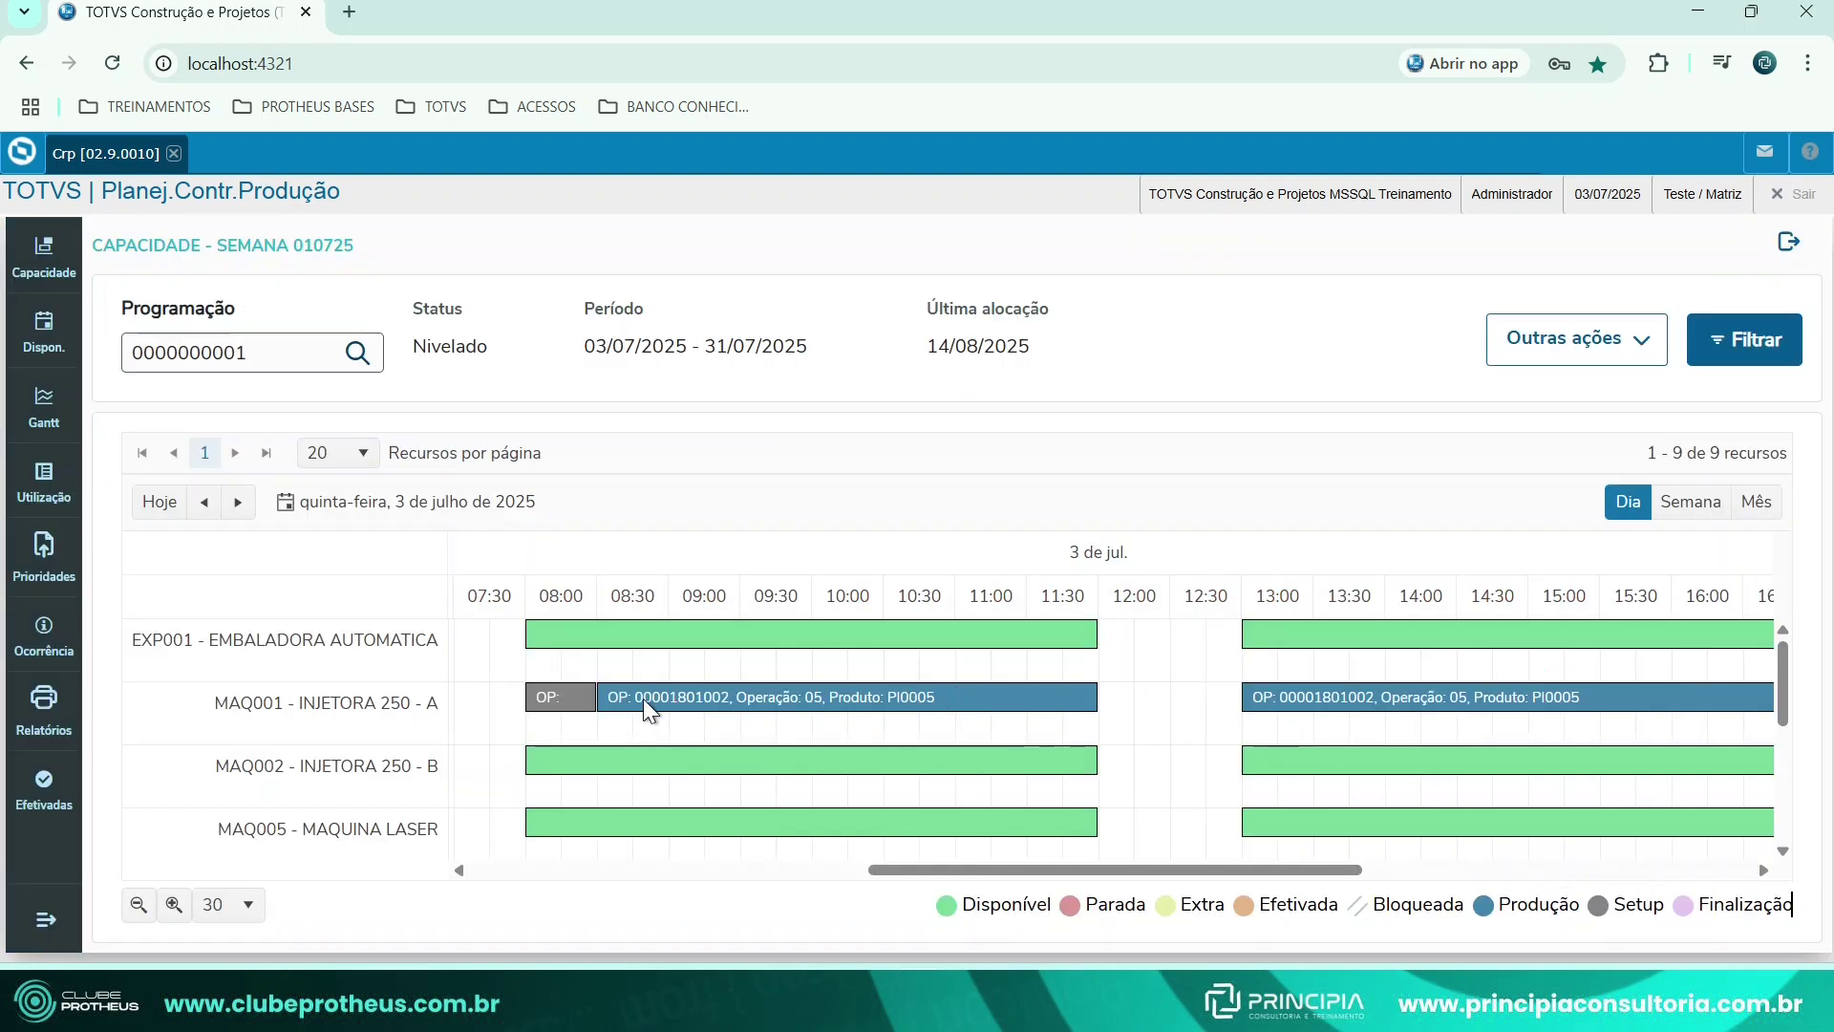
Open the details of the MAQ001 allocation starting at 10:30 on 7 July and check the setup time of operation 05.
drag(1255, 869, 1675, 870)
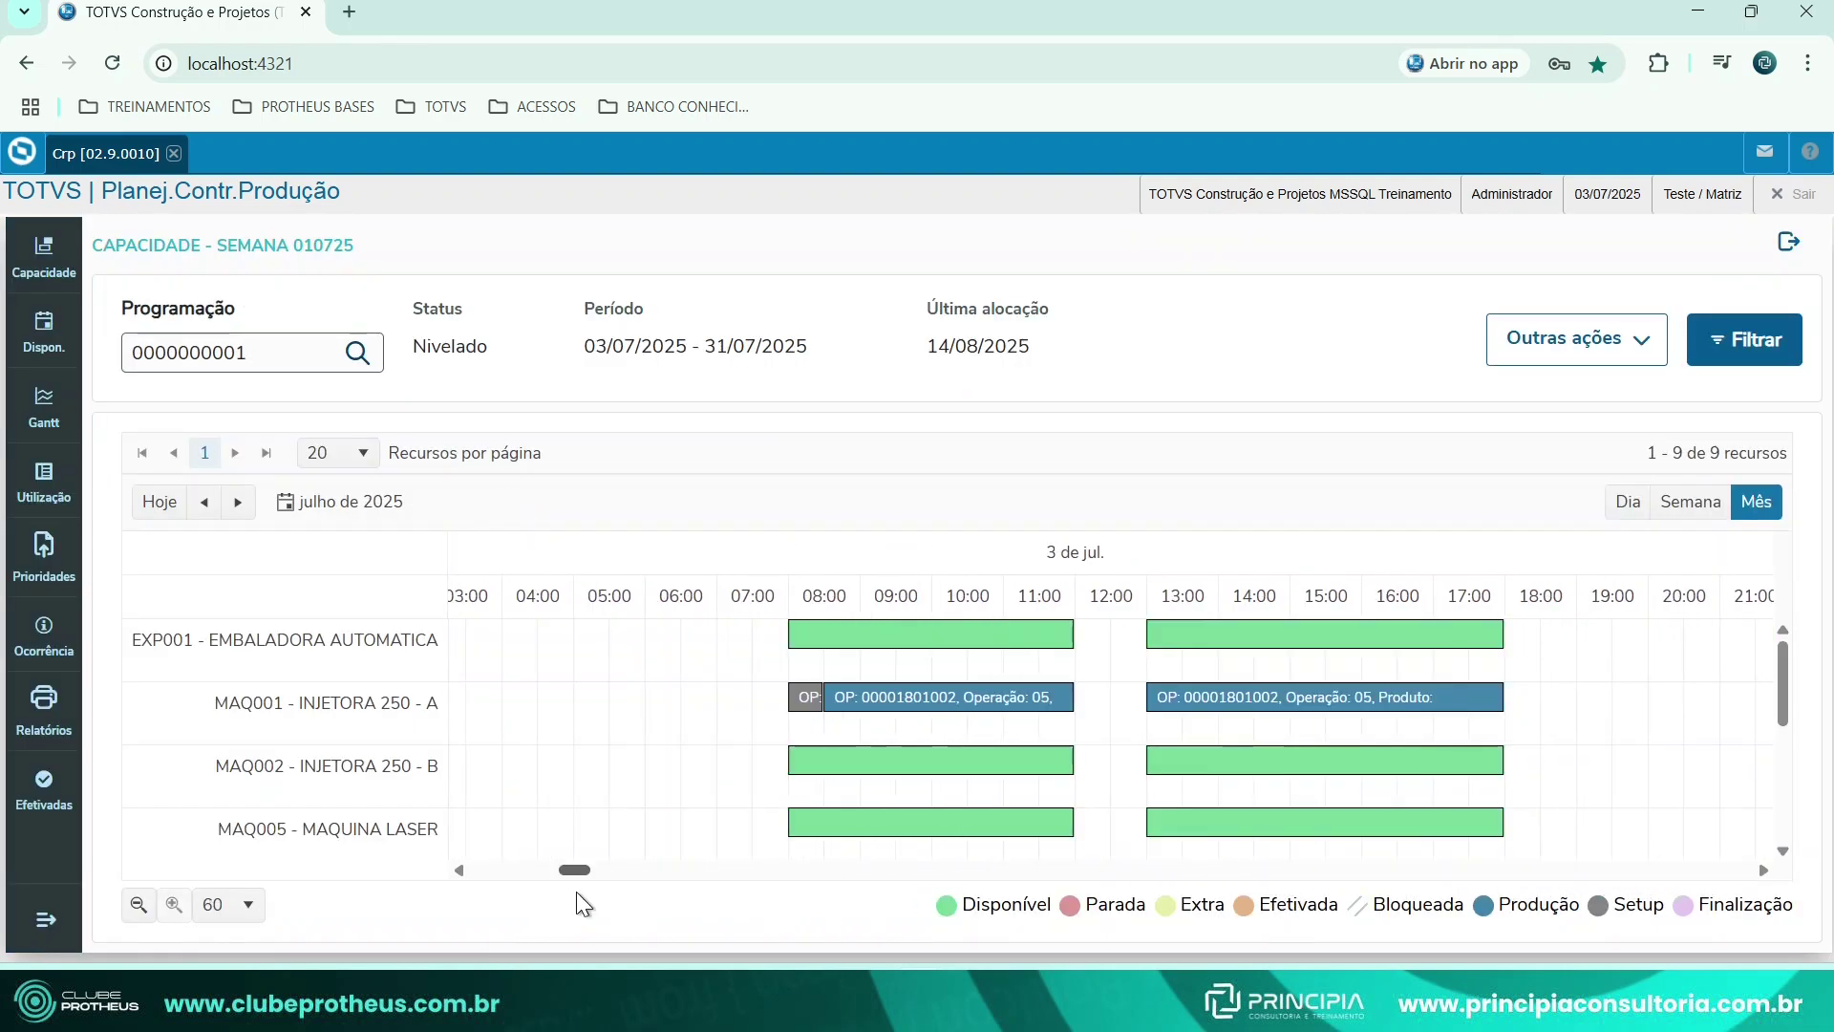
drag(577, 871, 755, 871)
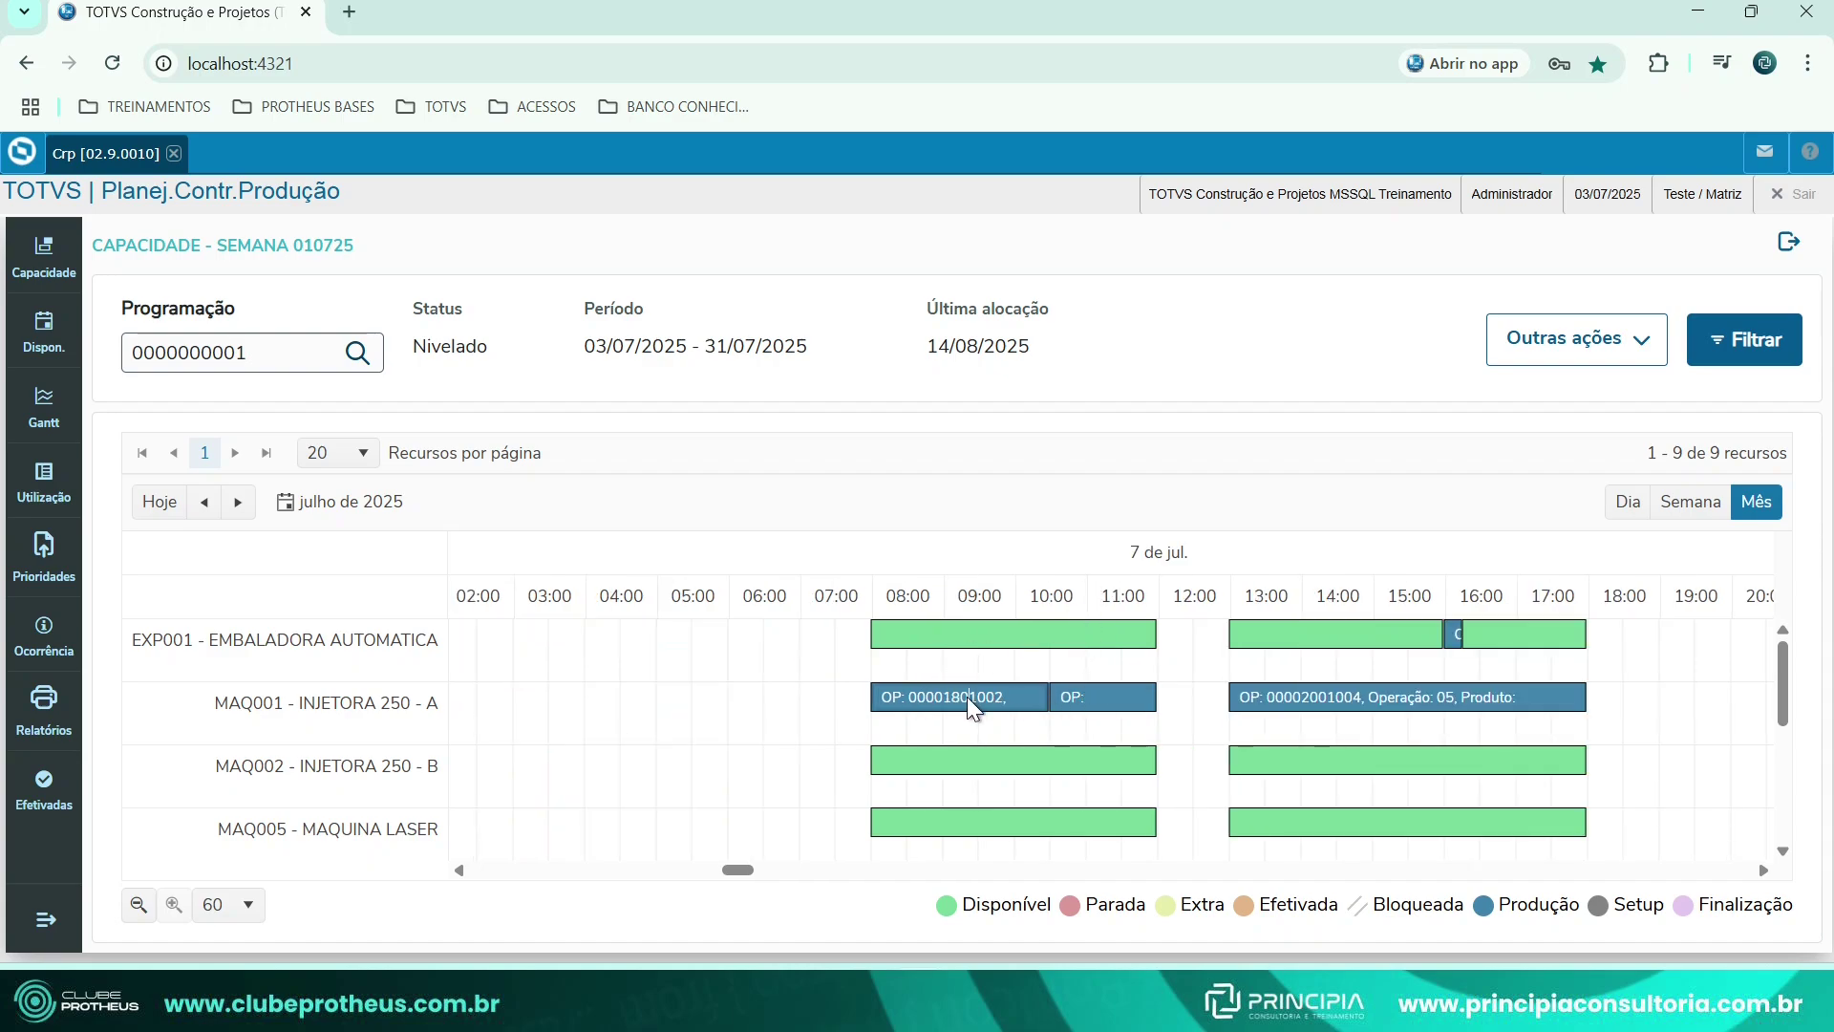
right_click(1090, 702)
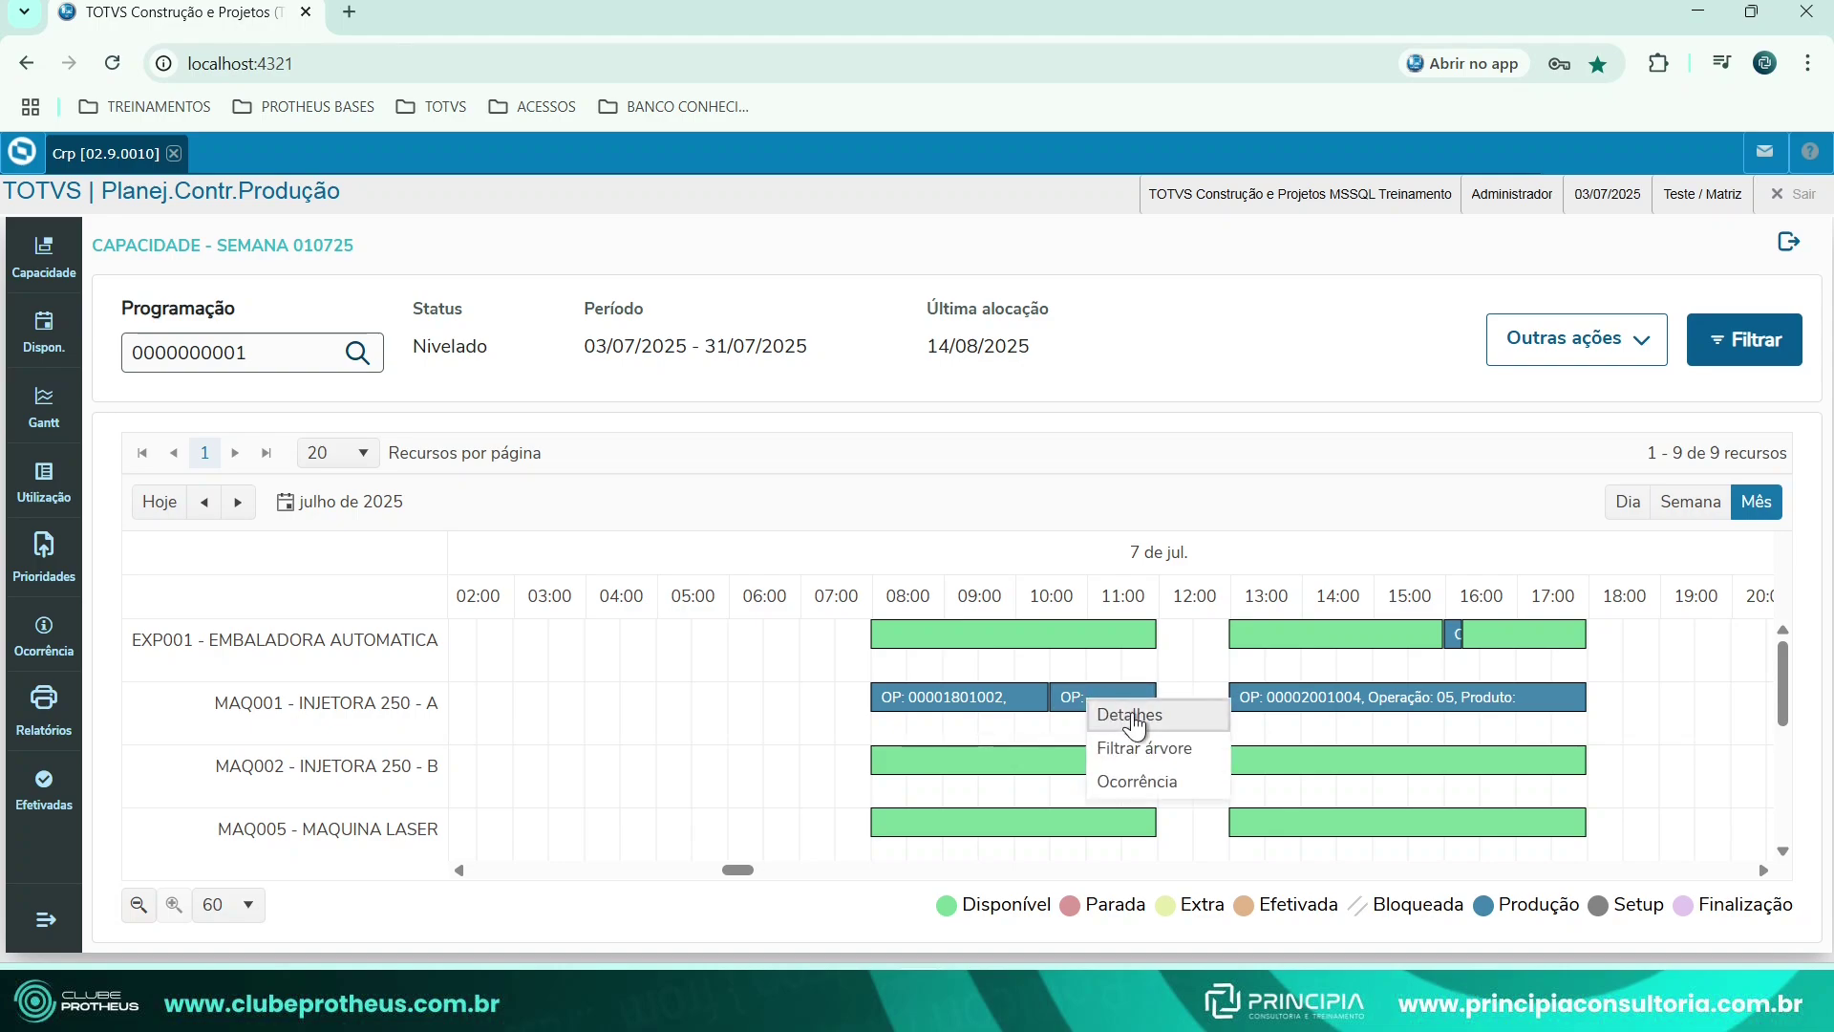
click(1142, 719)
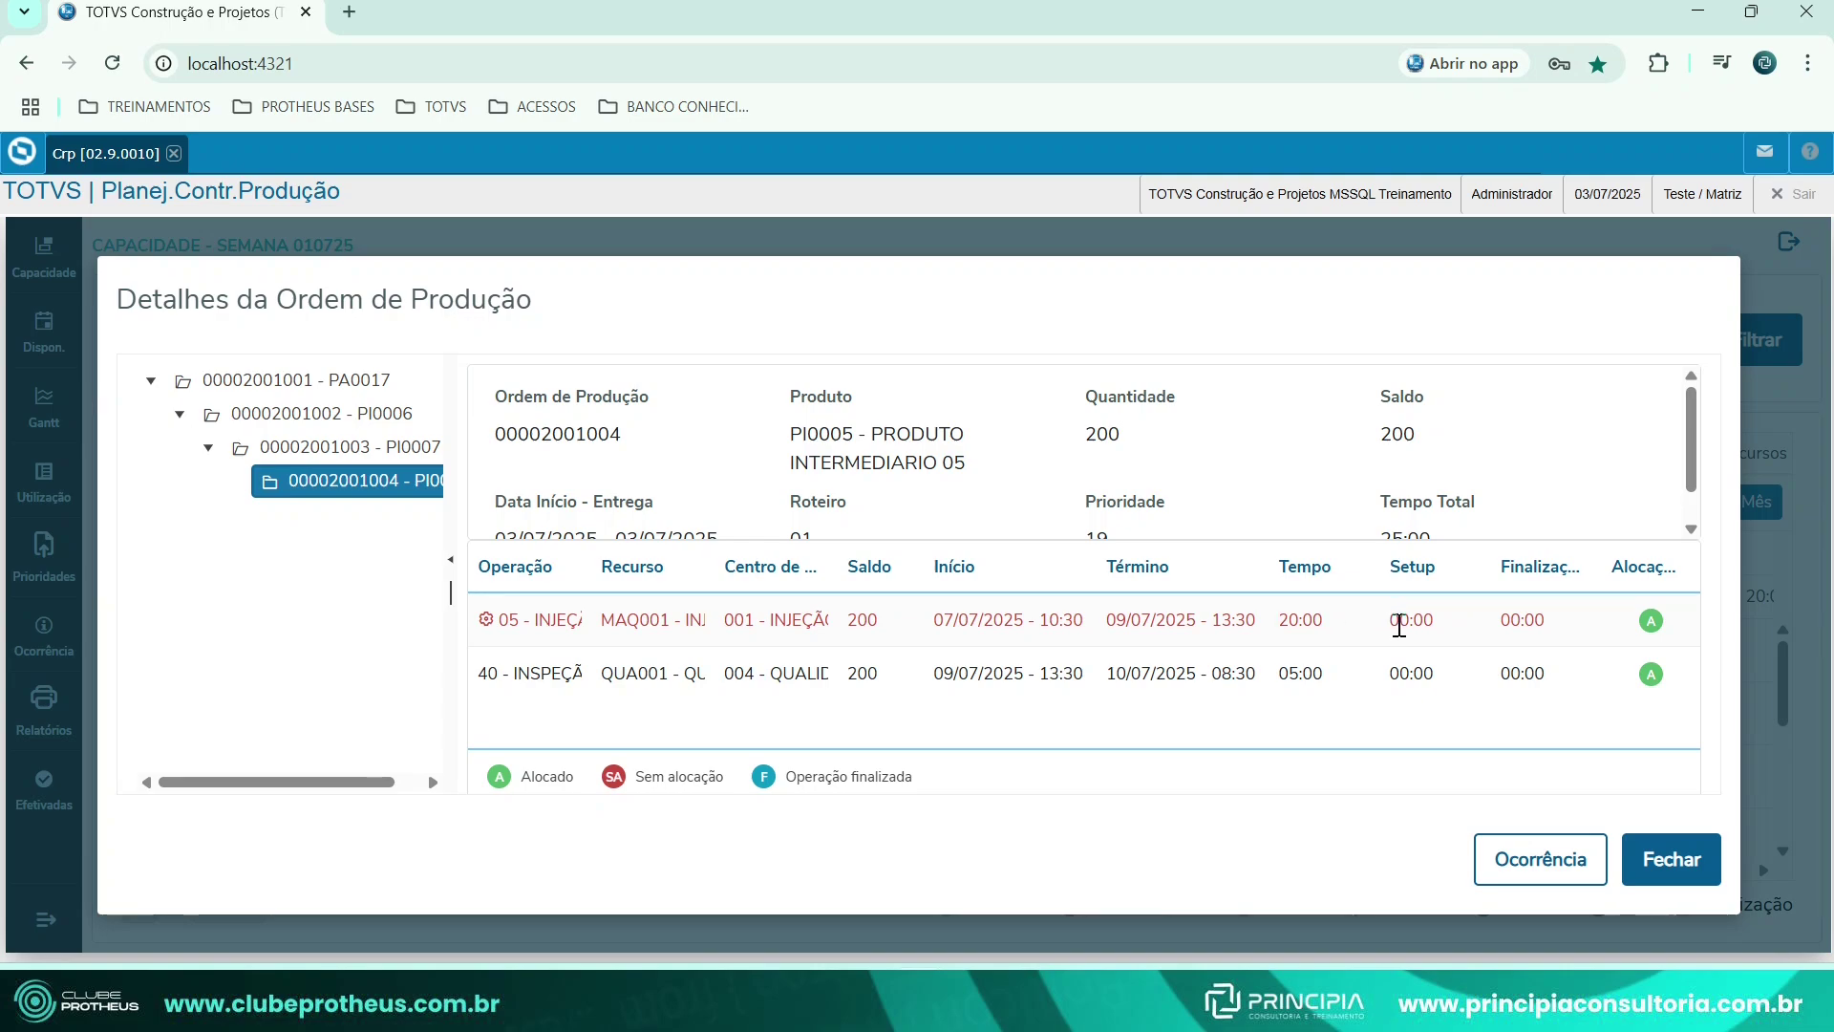
drag(1391, 621, 1443, 623)
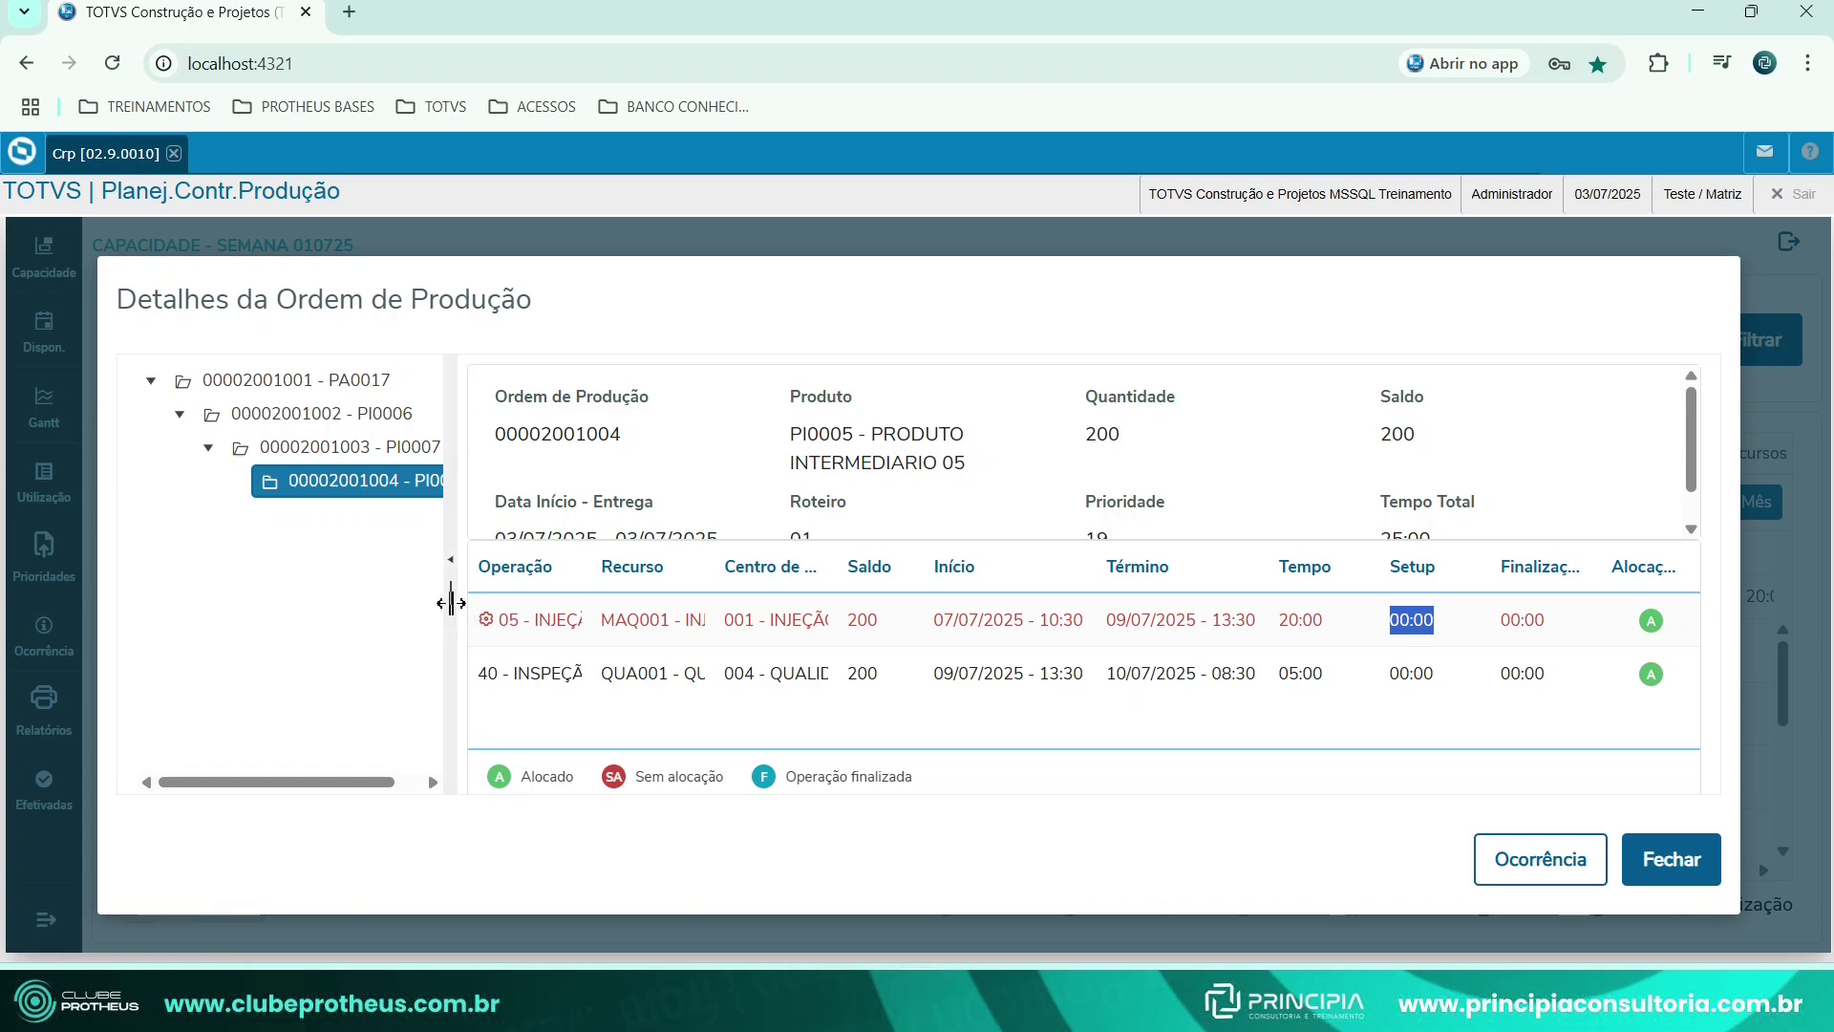
Widen the order tree and review the operations, dates and times of the linked PI0007, PI0005, PI0006 and PA0017 orders.
drag(451, 603, 676, 604)
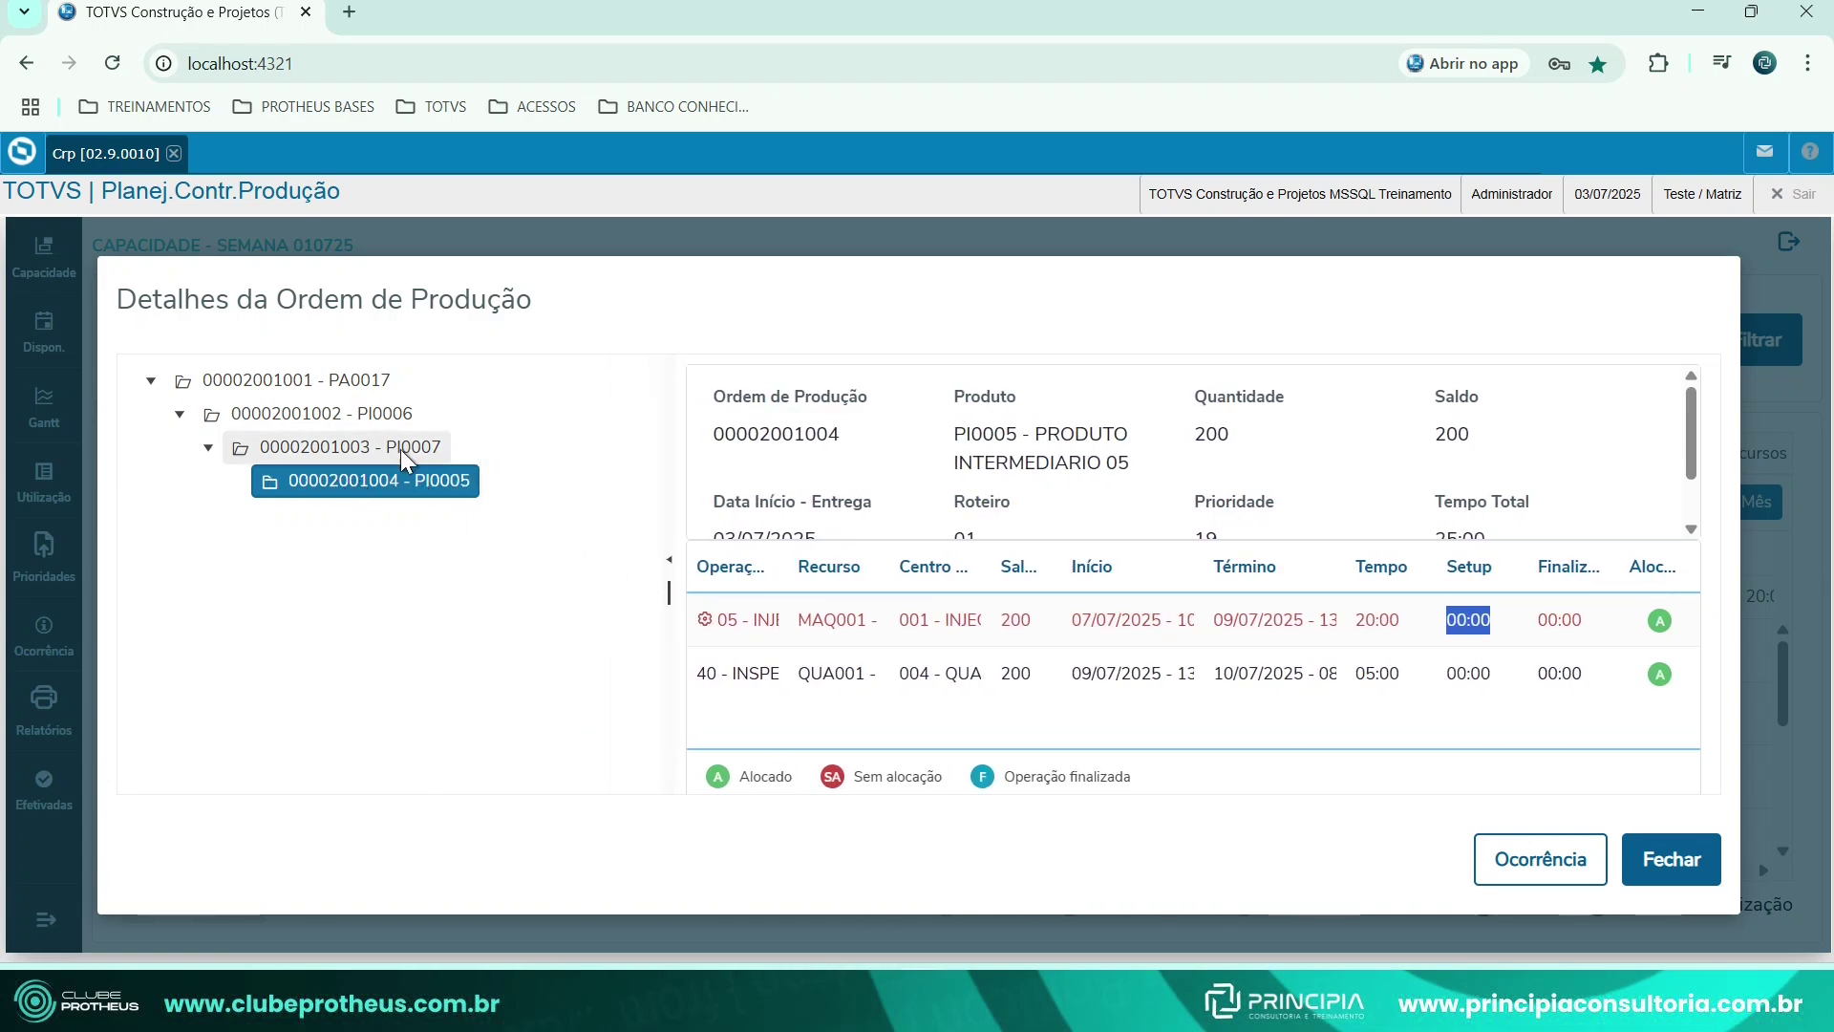
click(354, 452)
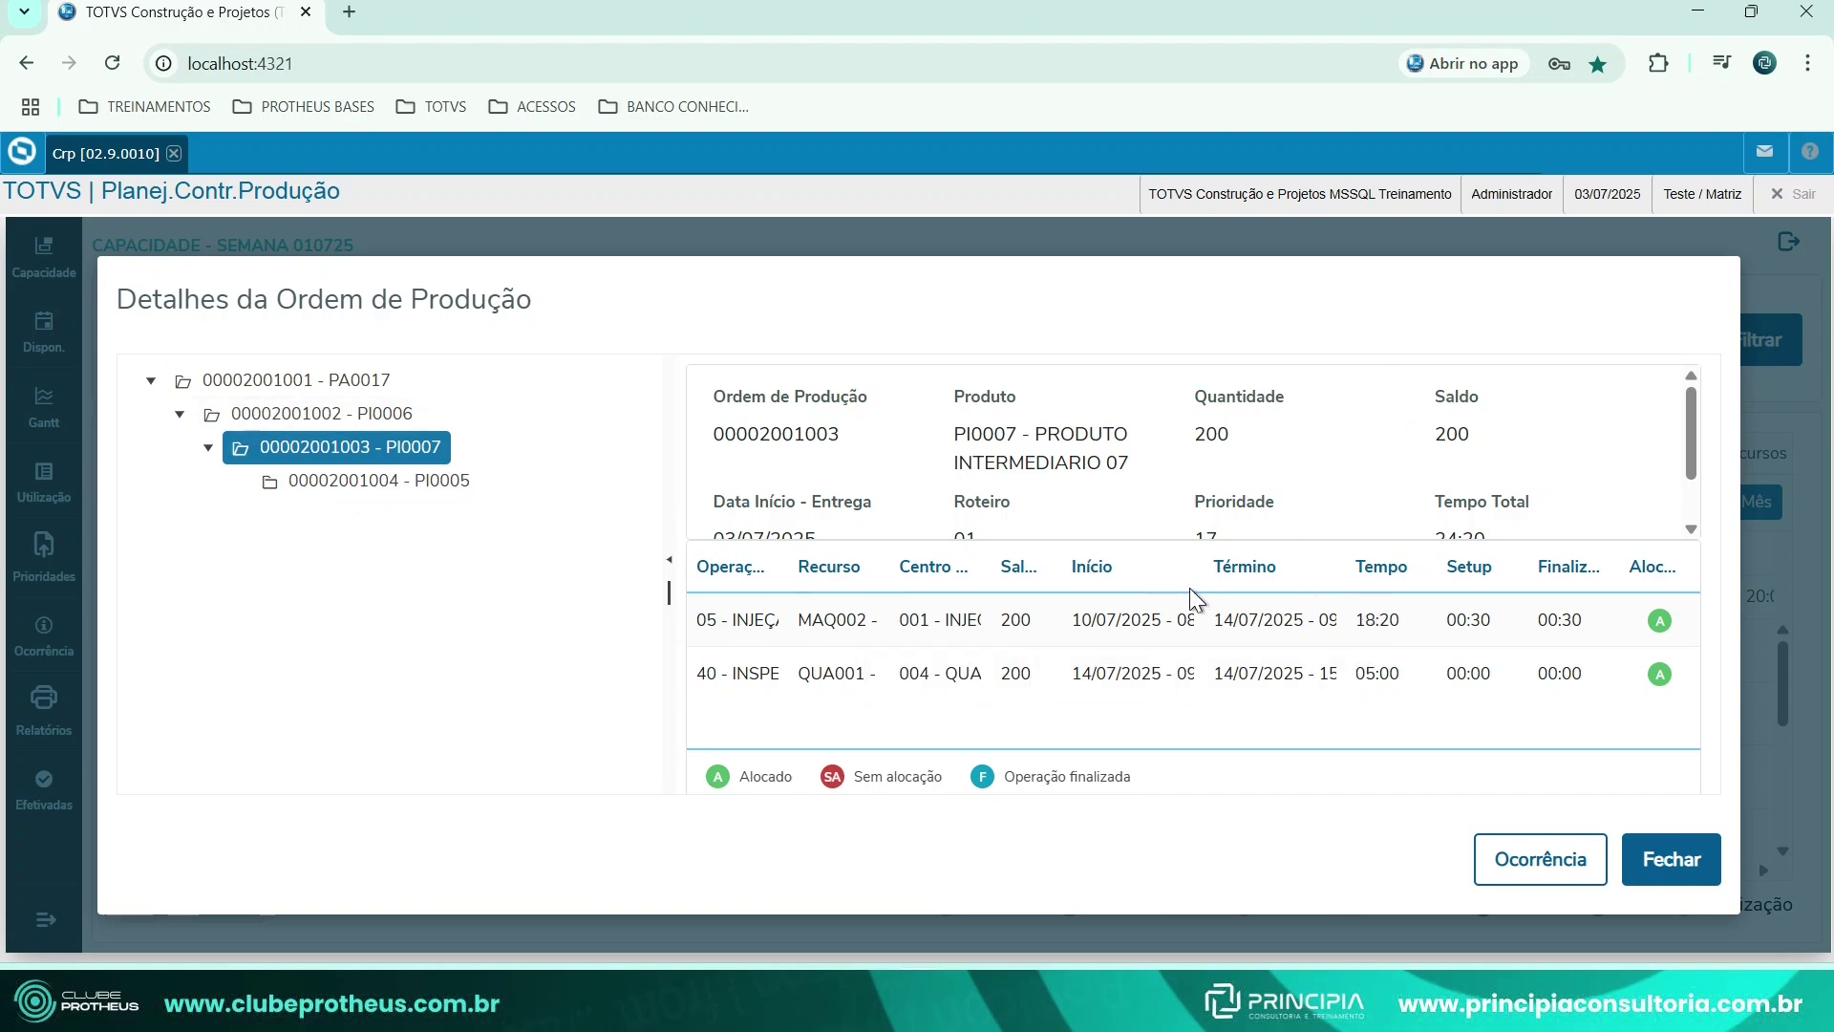
click(386, 485)
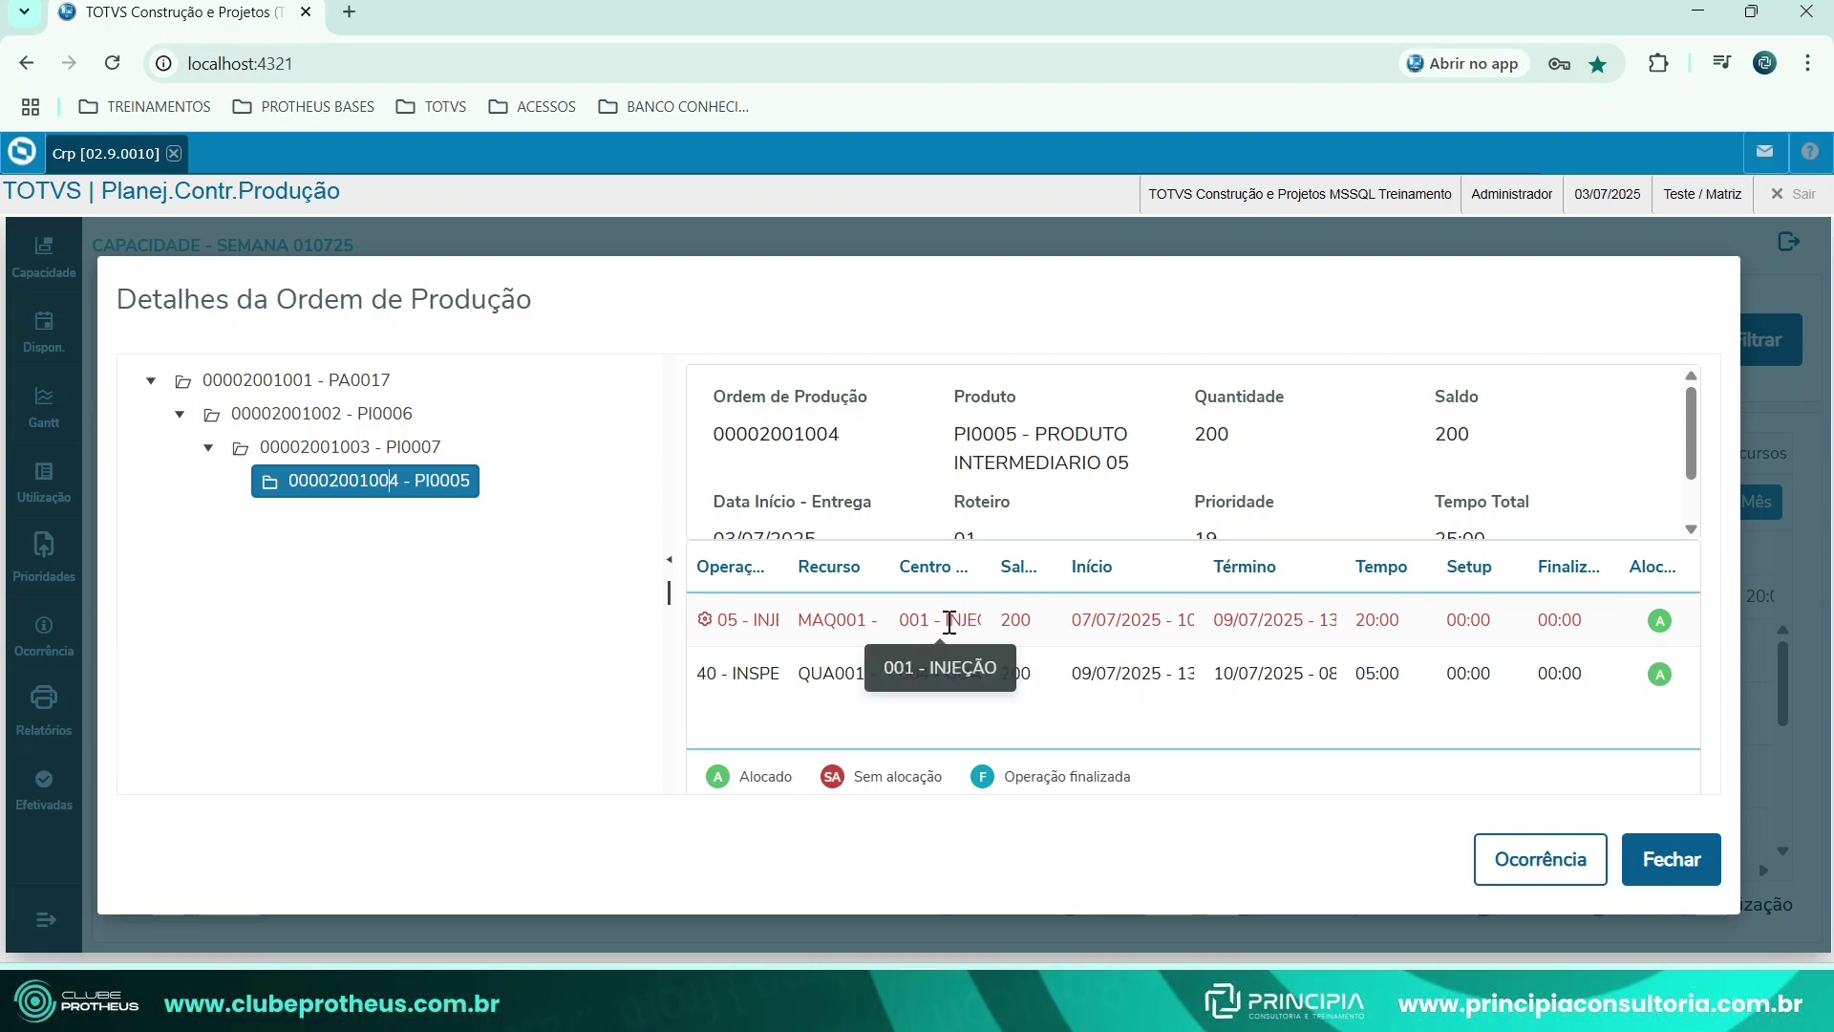
click(346, 447)
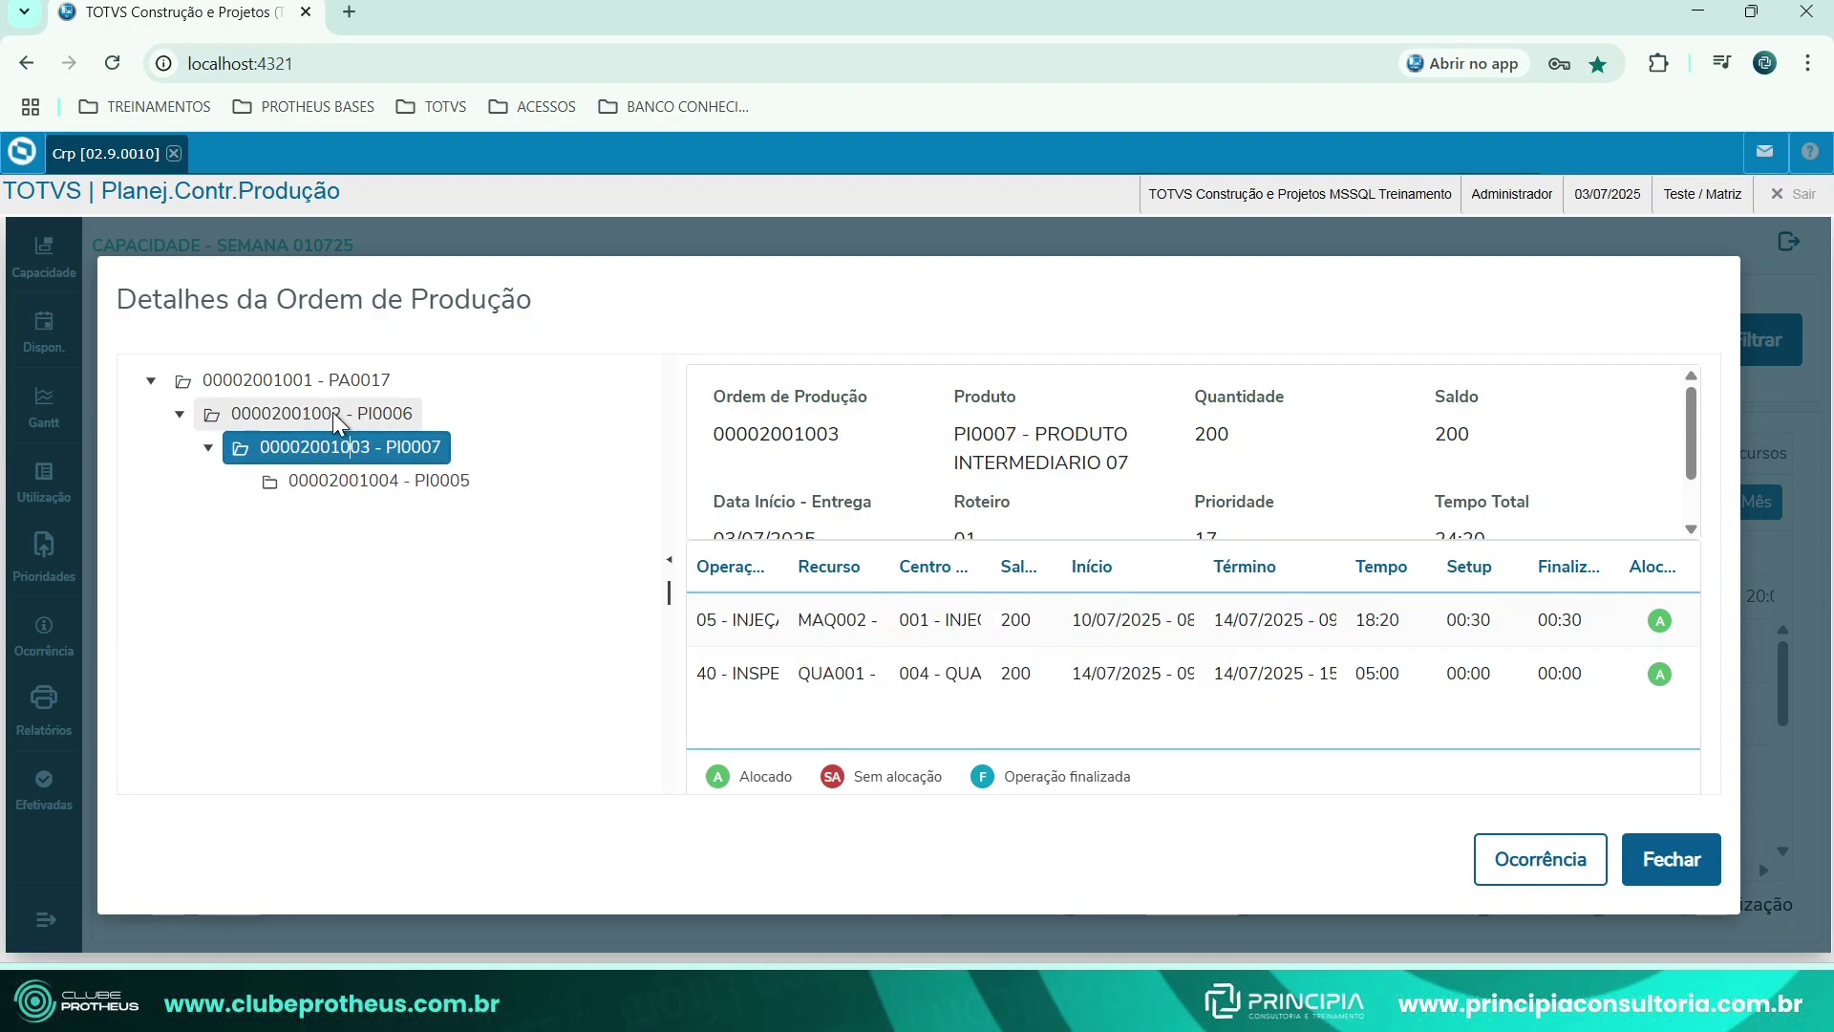
click(333, 413)
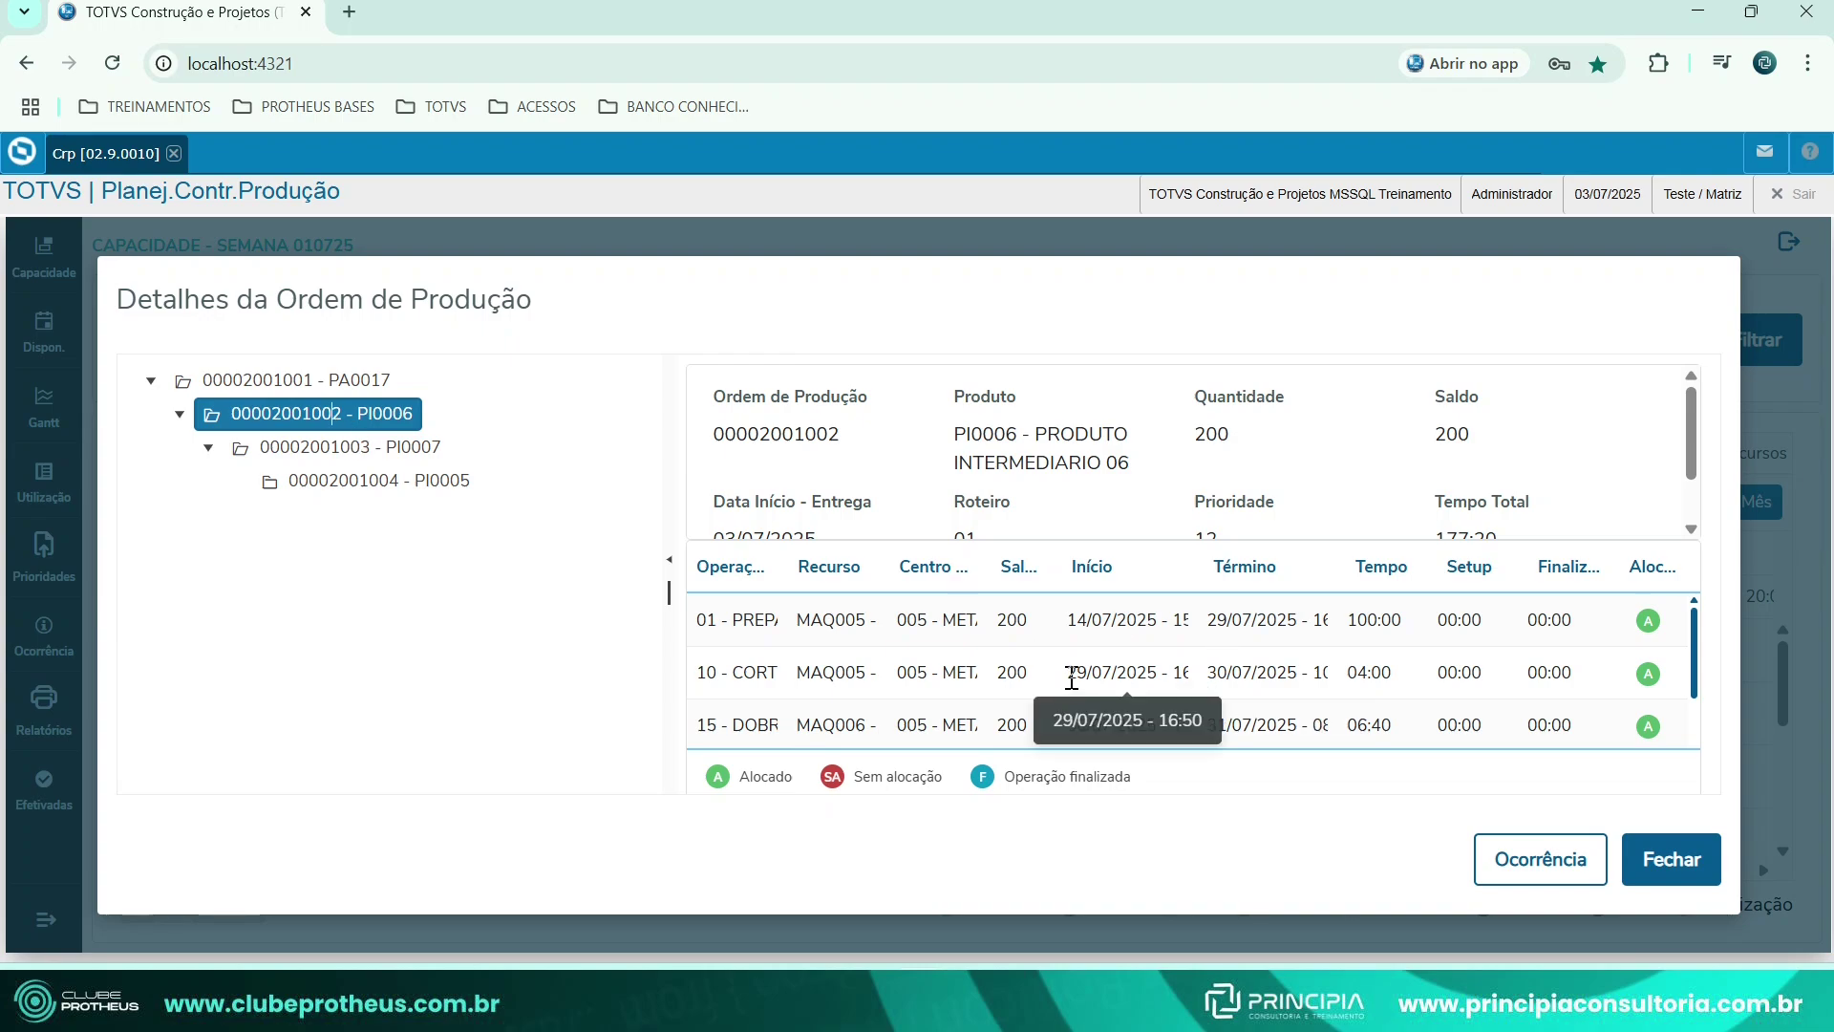
scroll(1071, 676, down, 1)
scroll(1071, 676, up, 2)
click(324, 378)
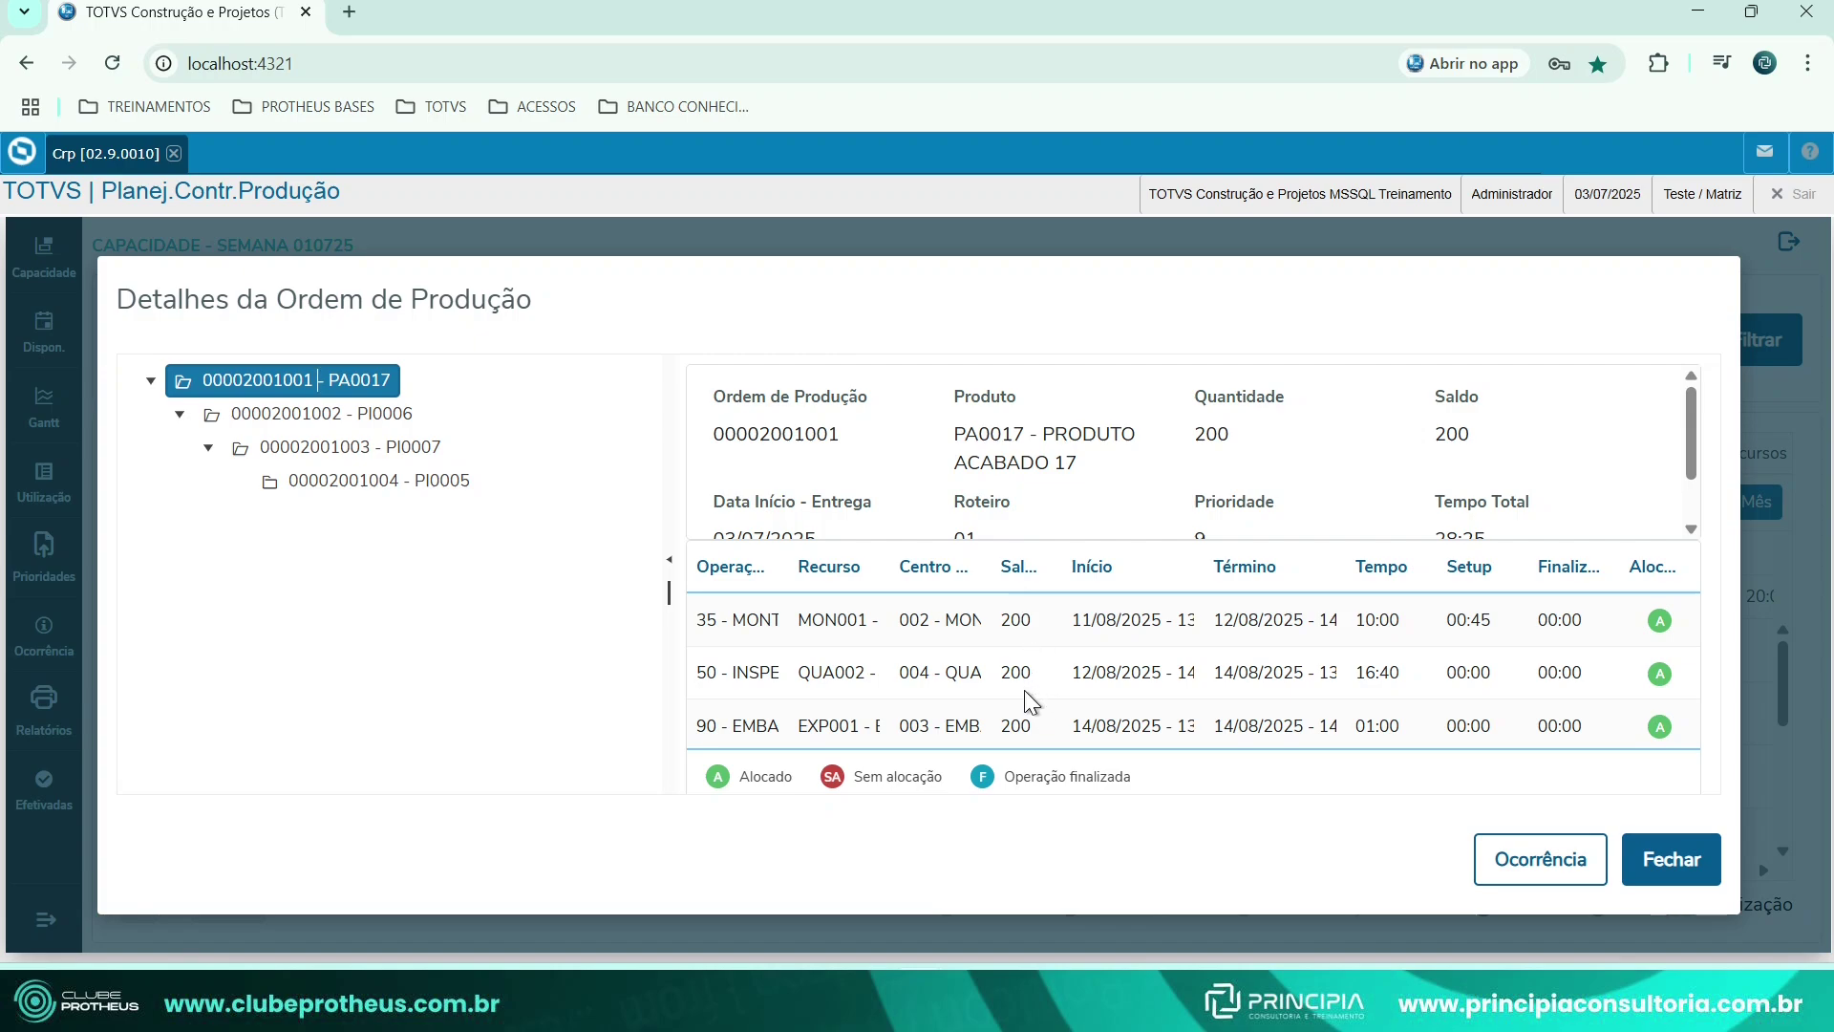
Return to the PI0005 order in the tree, narrow the tree area and close the production order details.
click(382, 479)
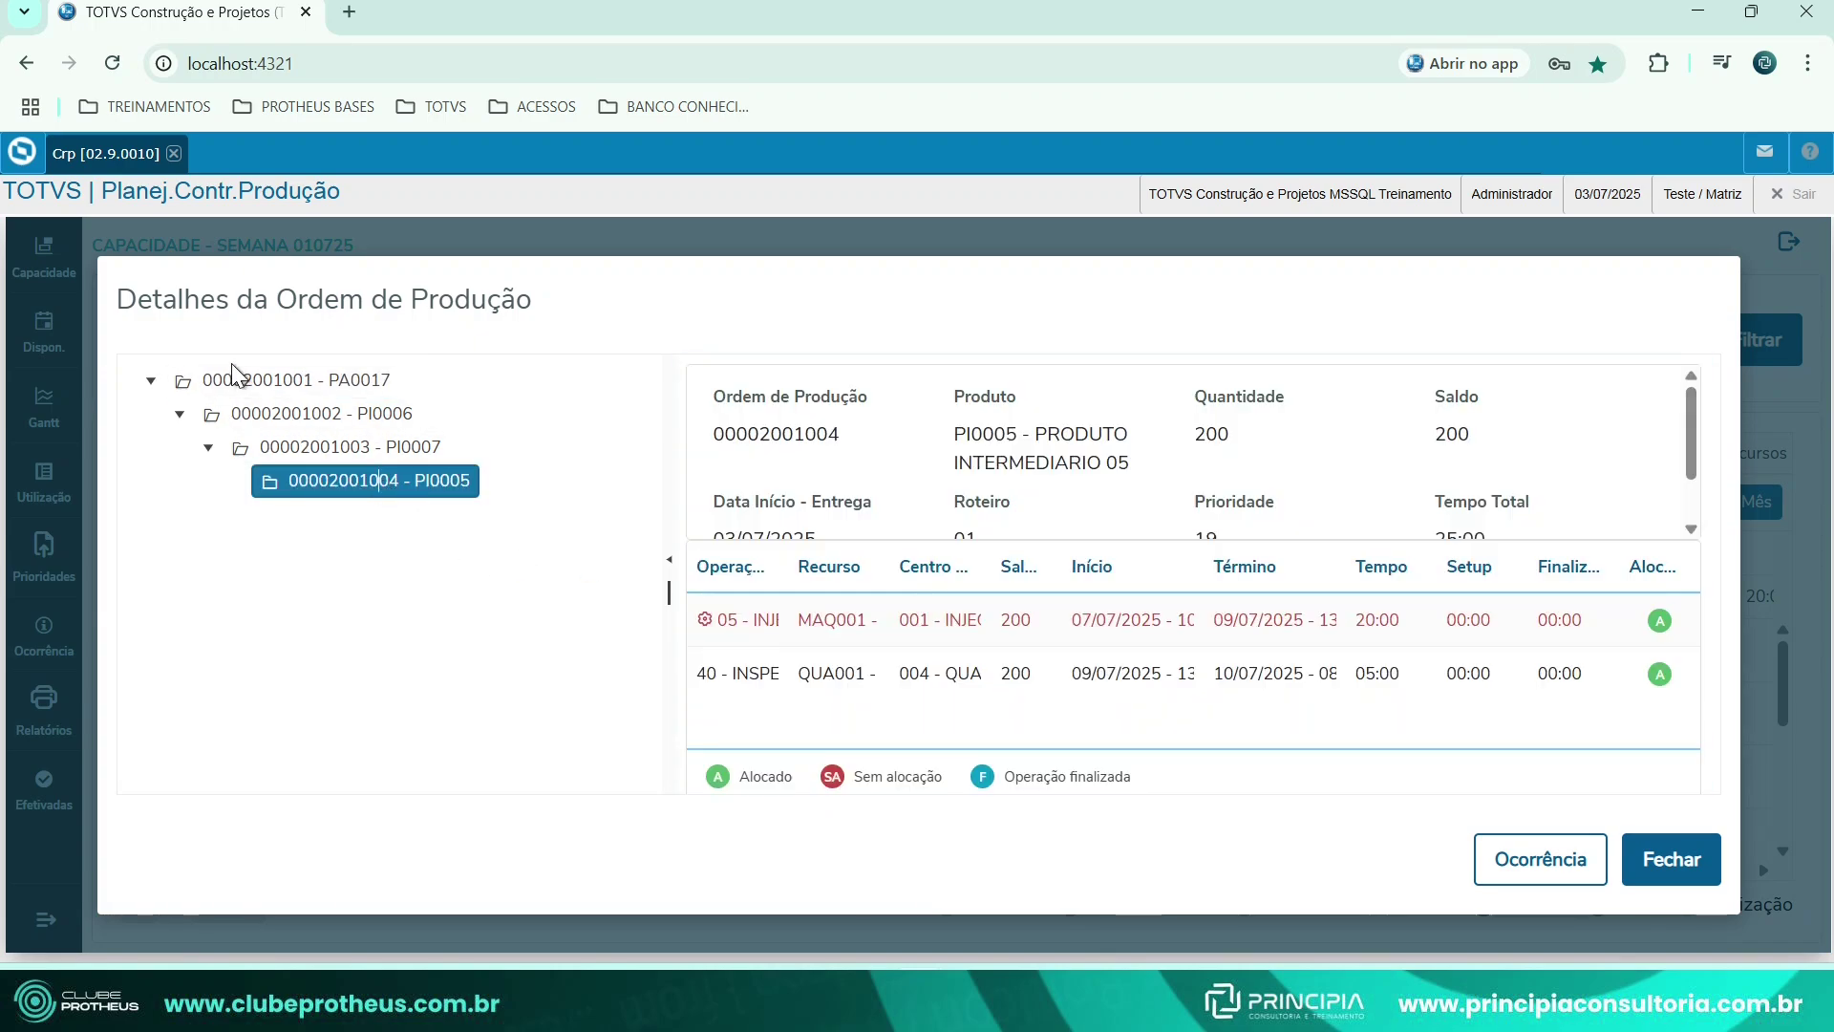
drag(668, 596, 489, 601)
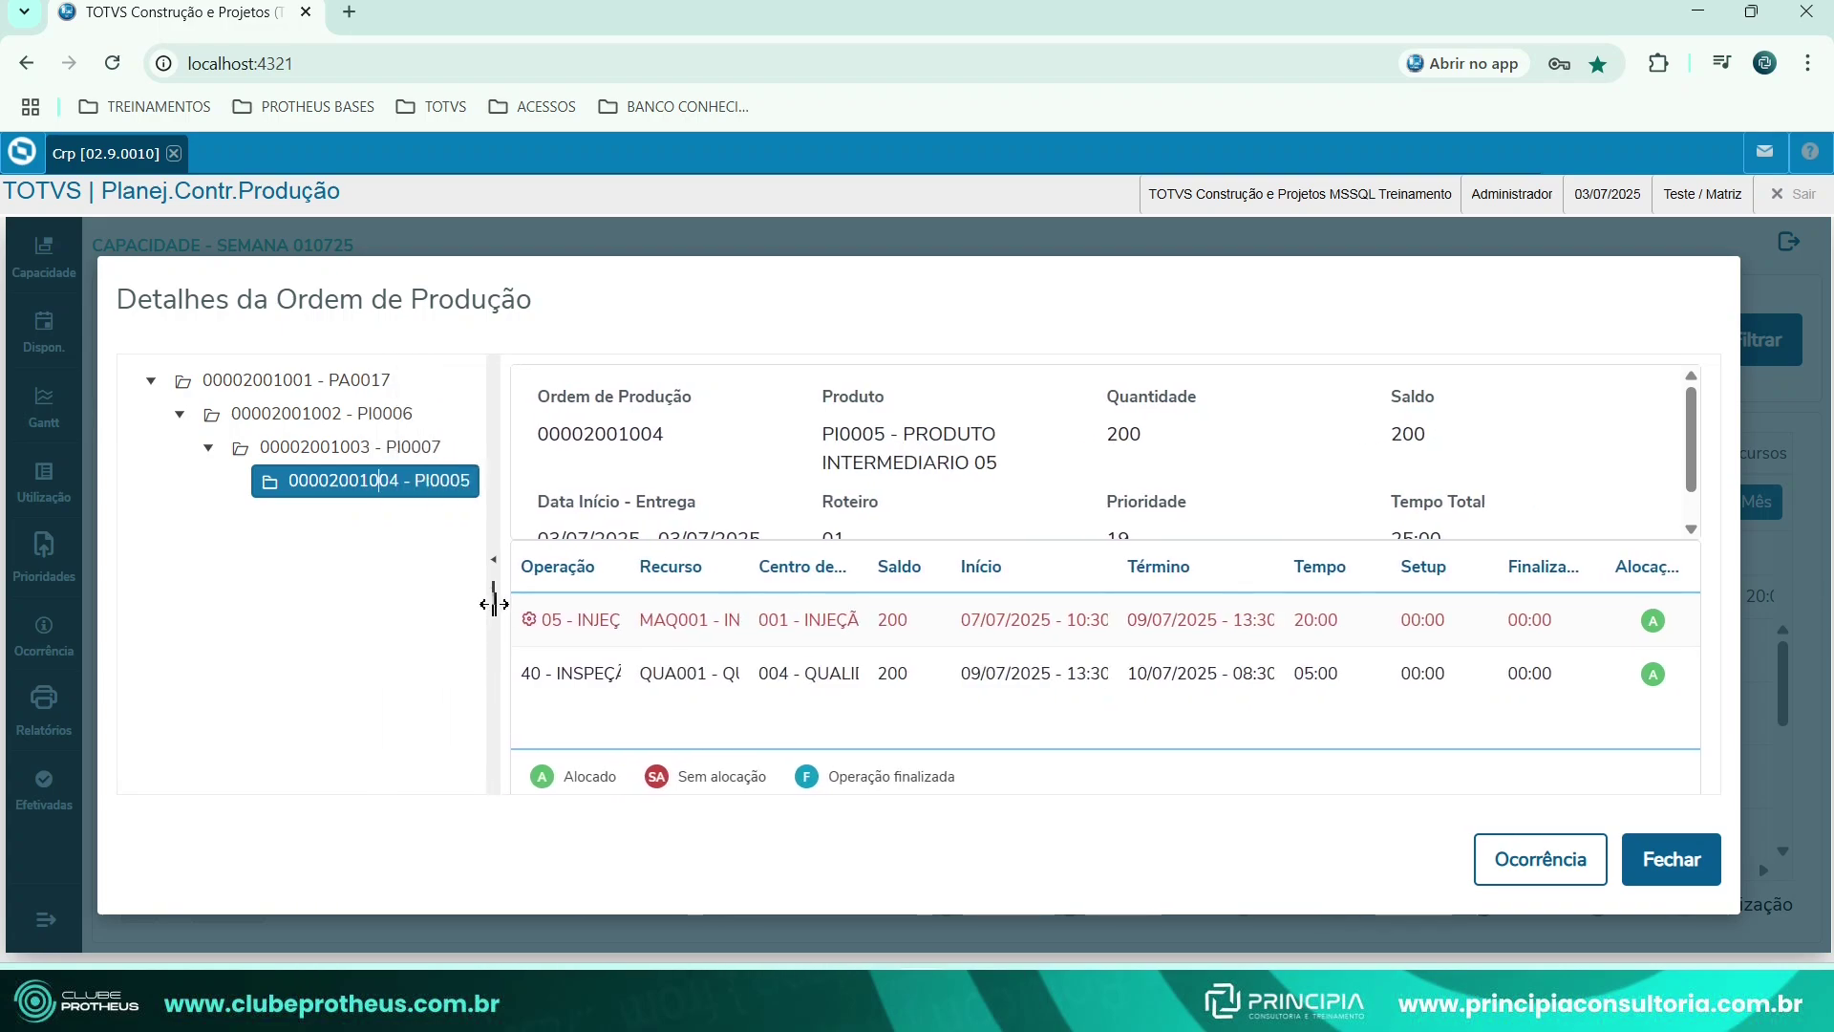
click(1688, 883)
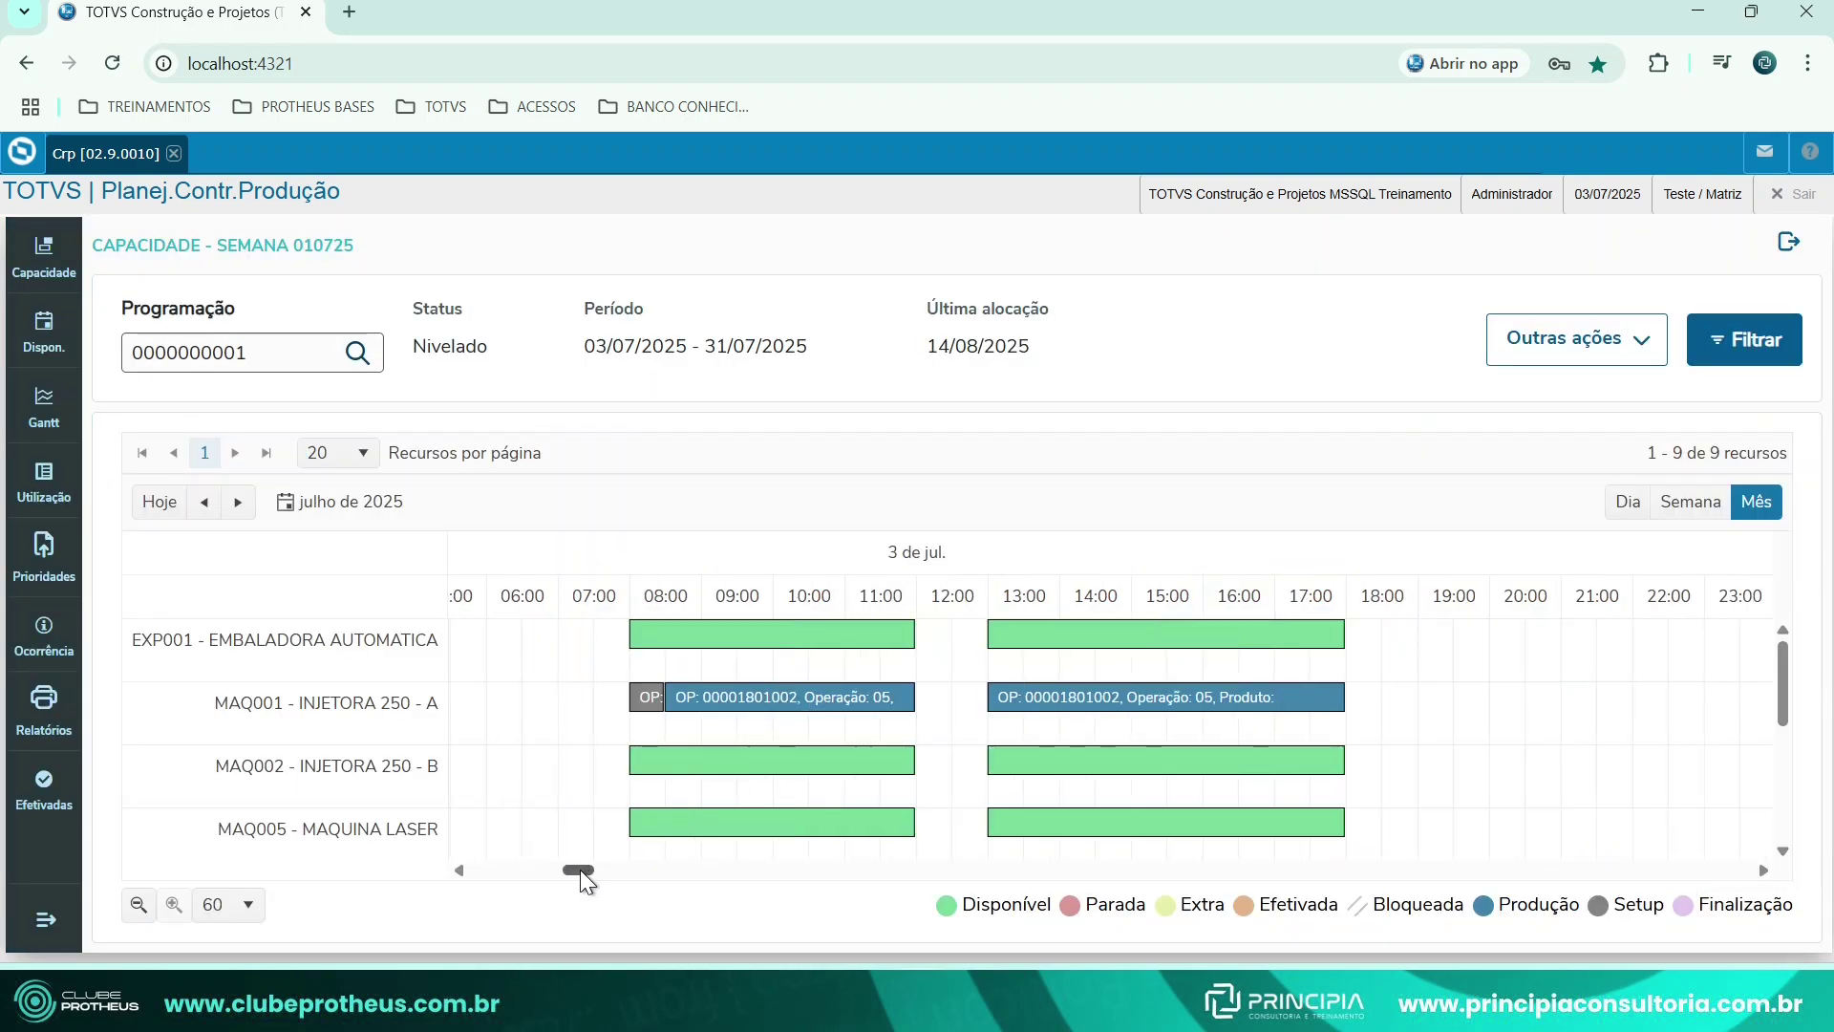
Open the Gantt view and consult the production order of product PA0017.
drag(579, 869, 743, 870)
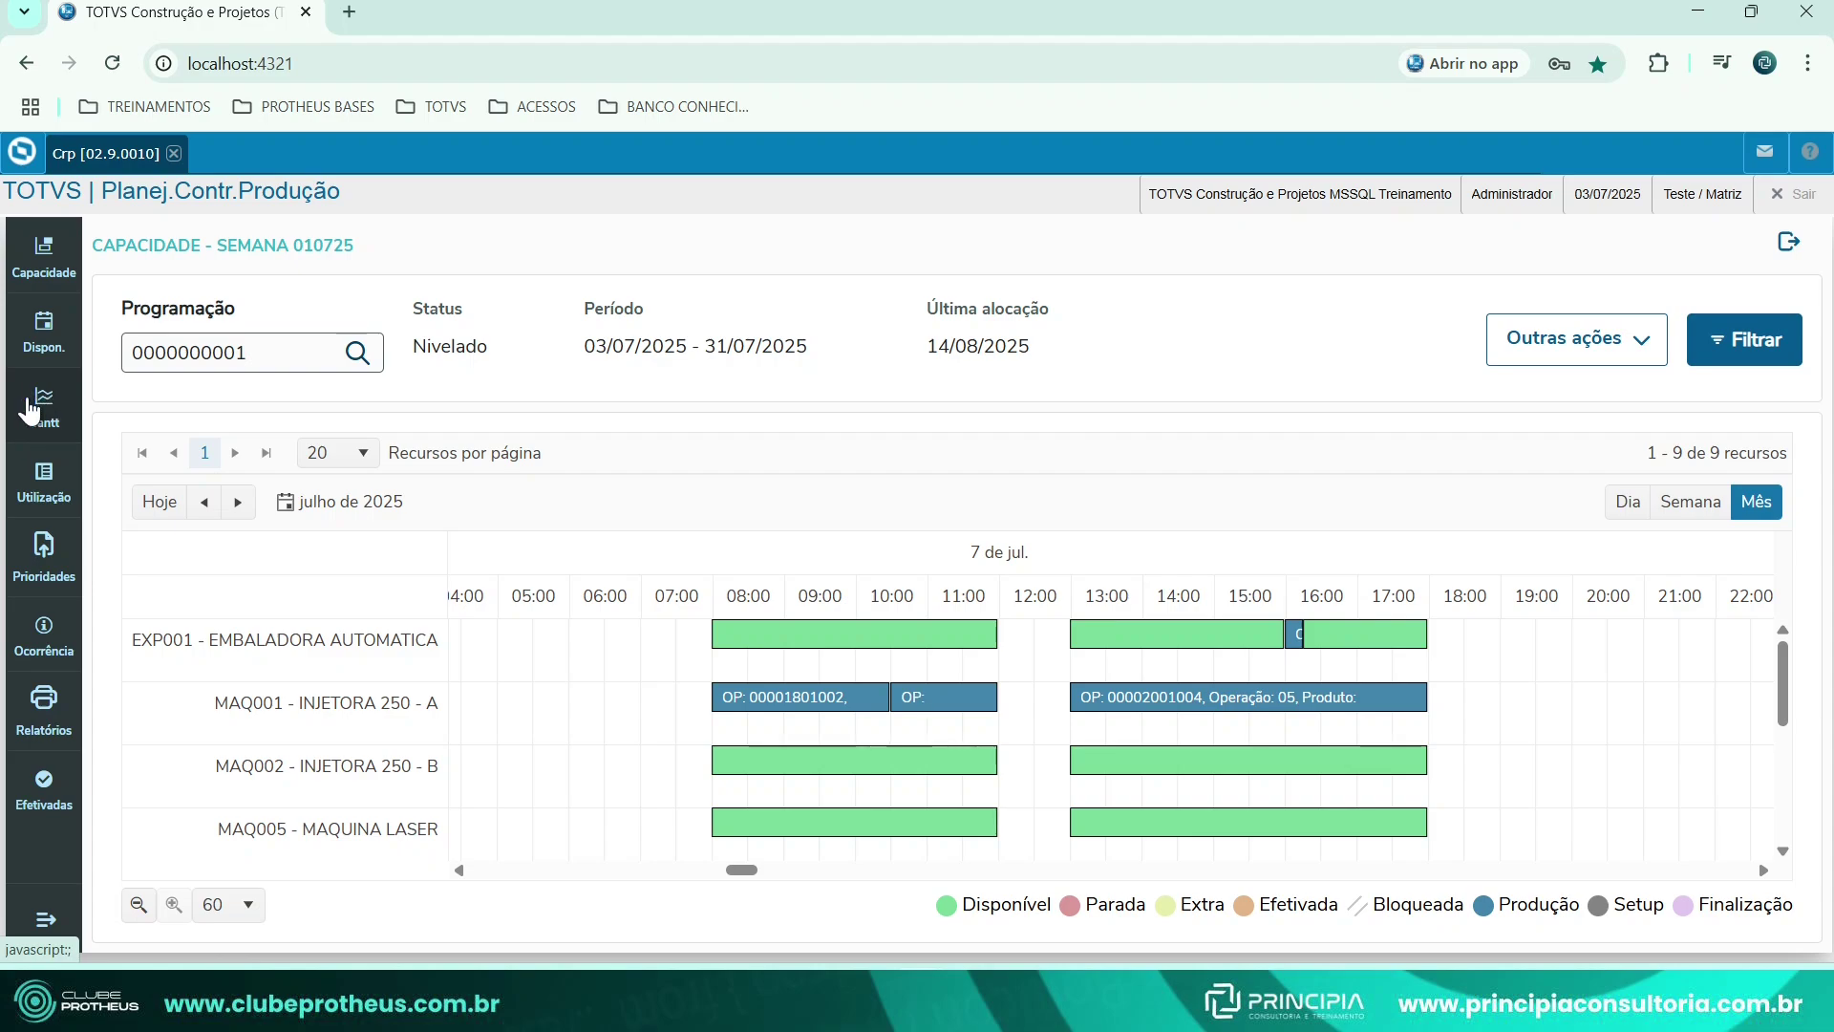
click(38, 406)
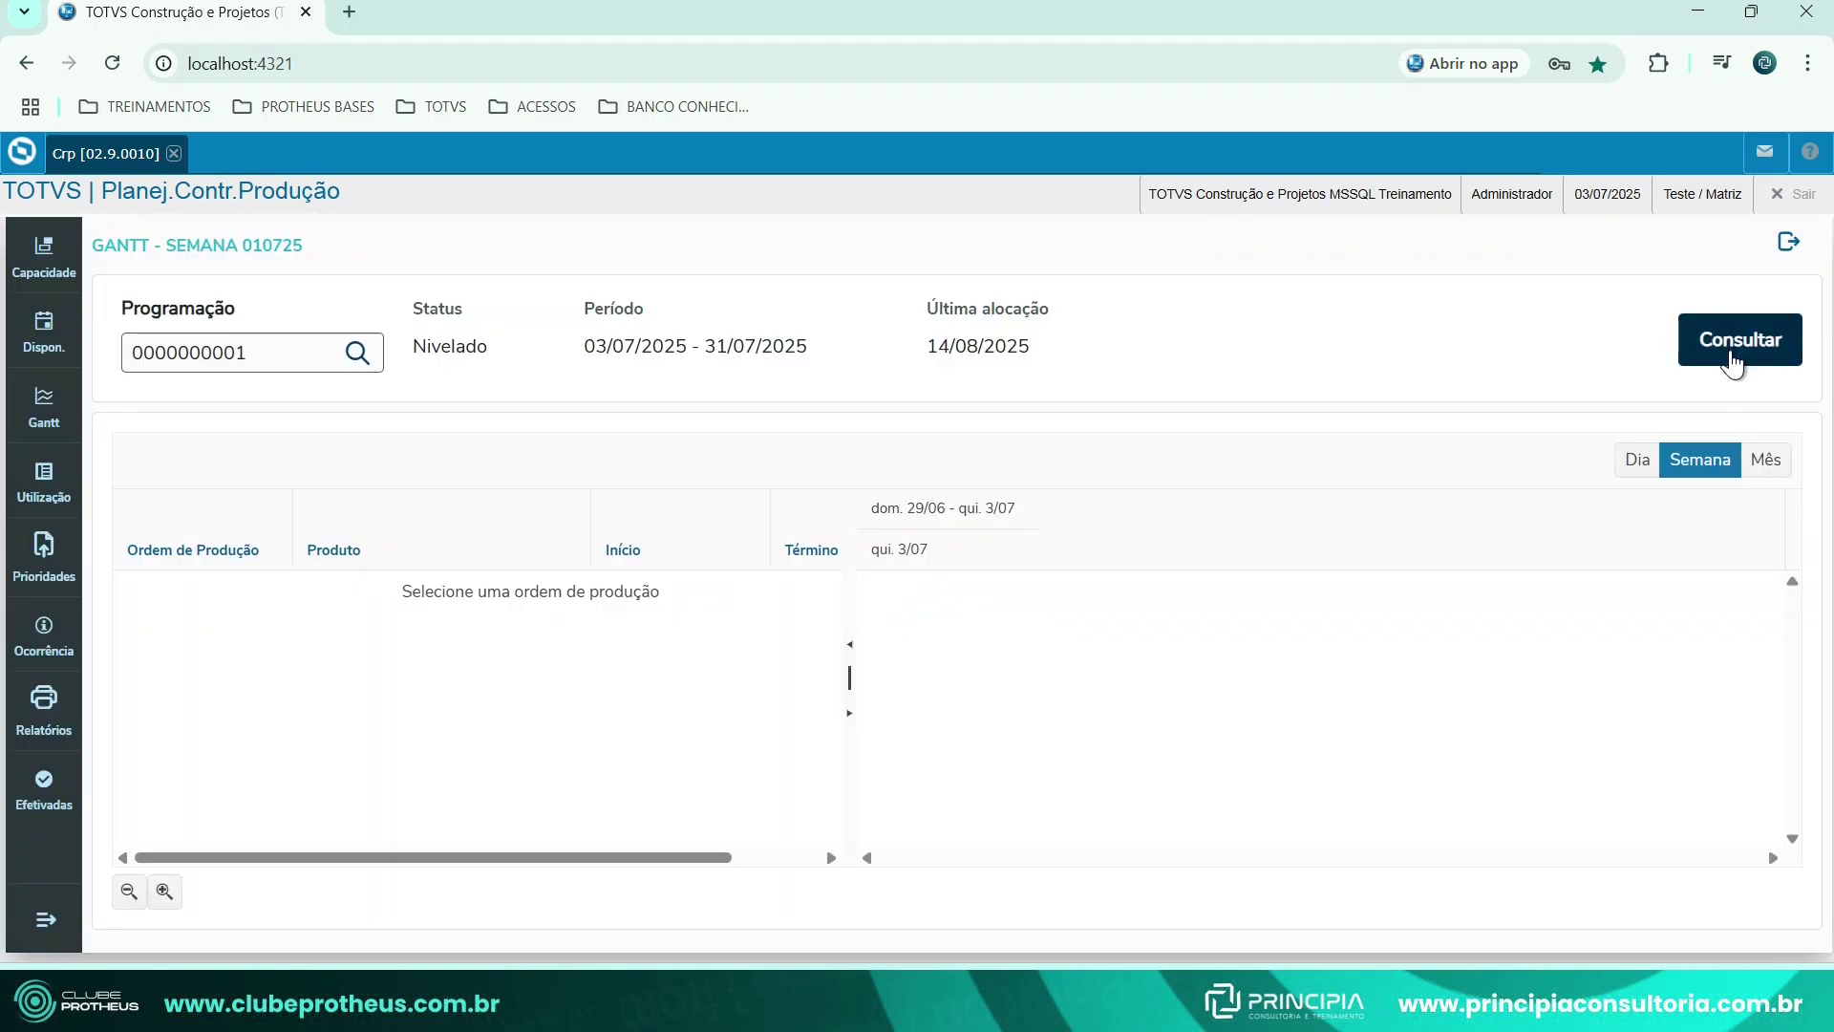
click(1733, 361)
click(1311, 589)
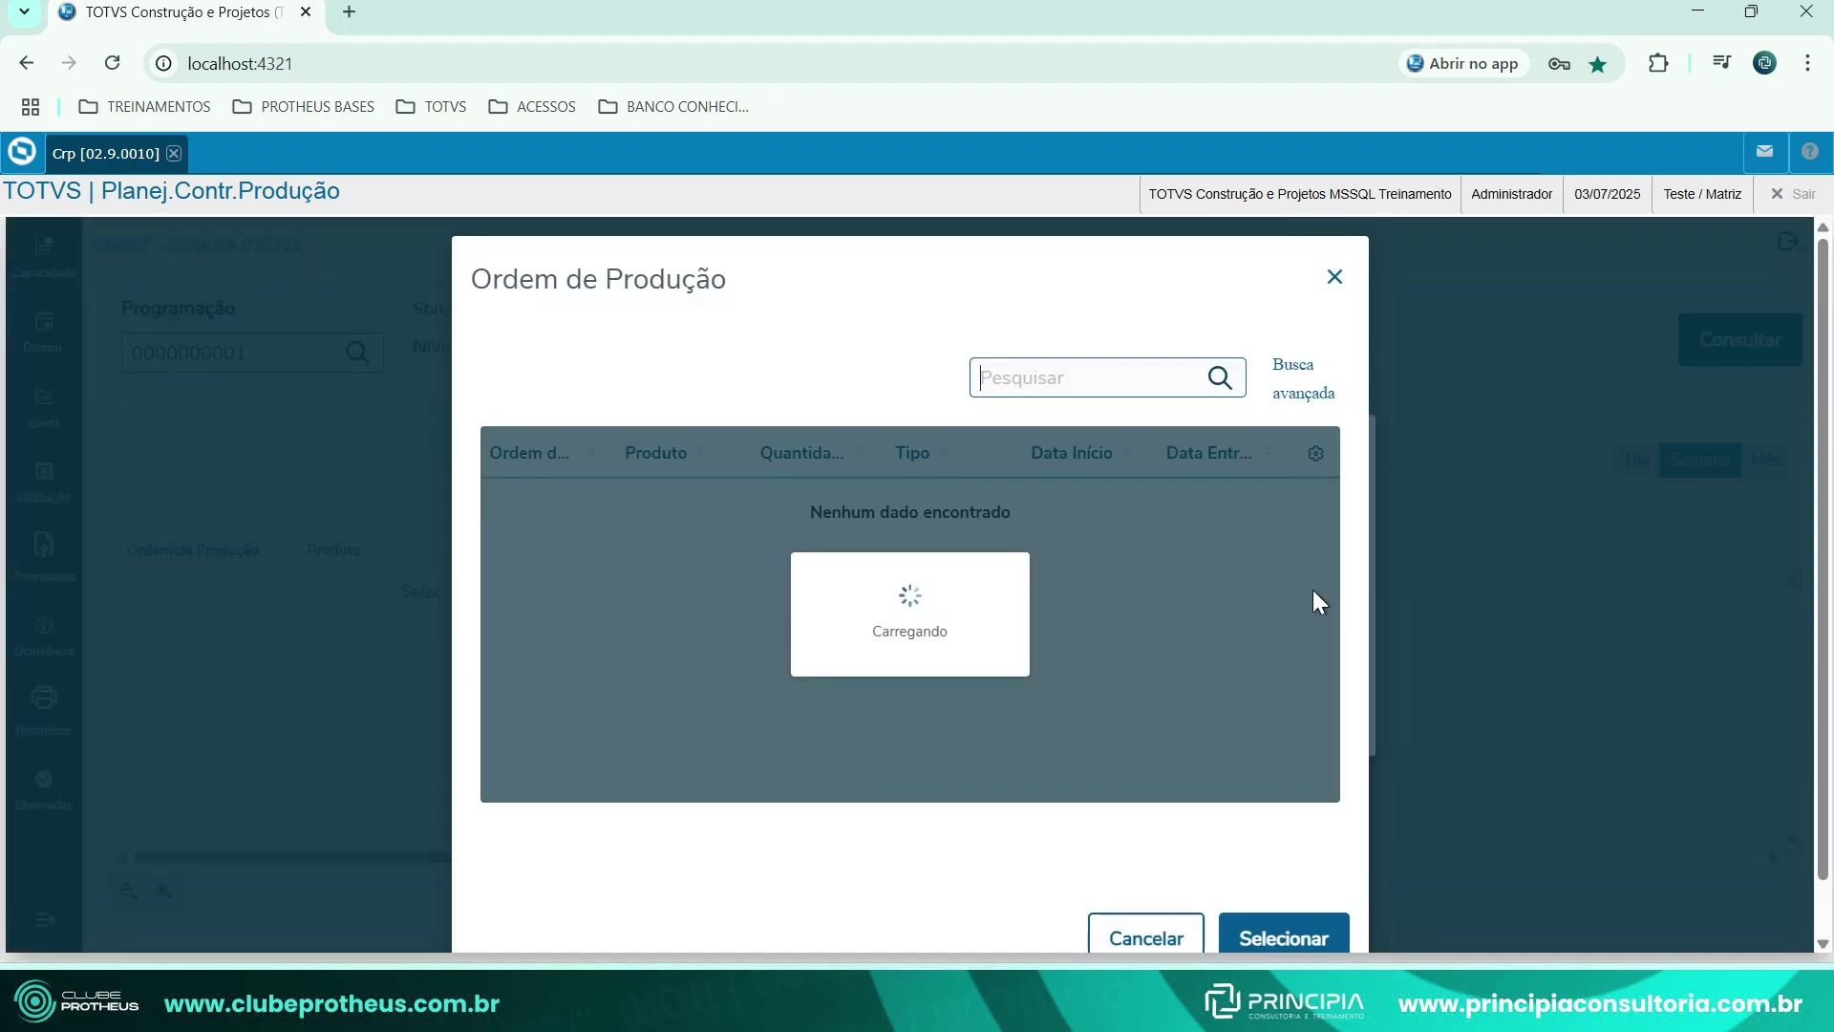
scroll(526, 779, down, 3)
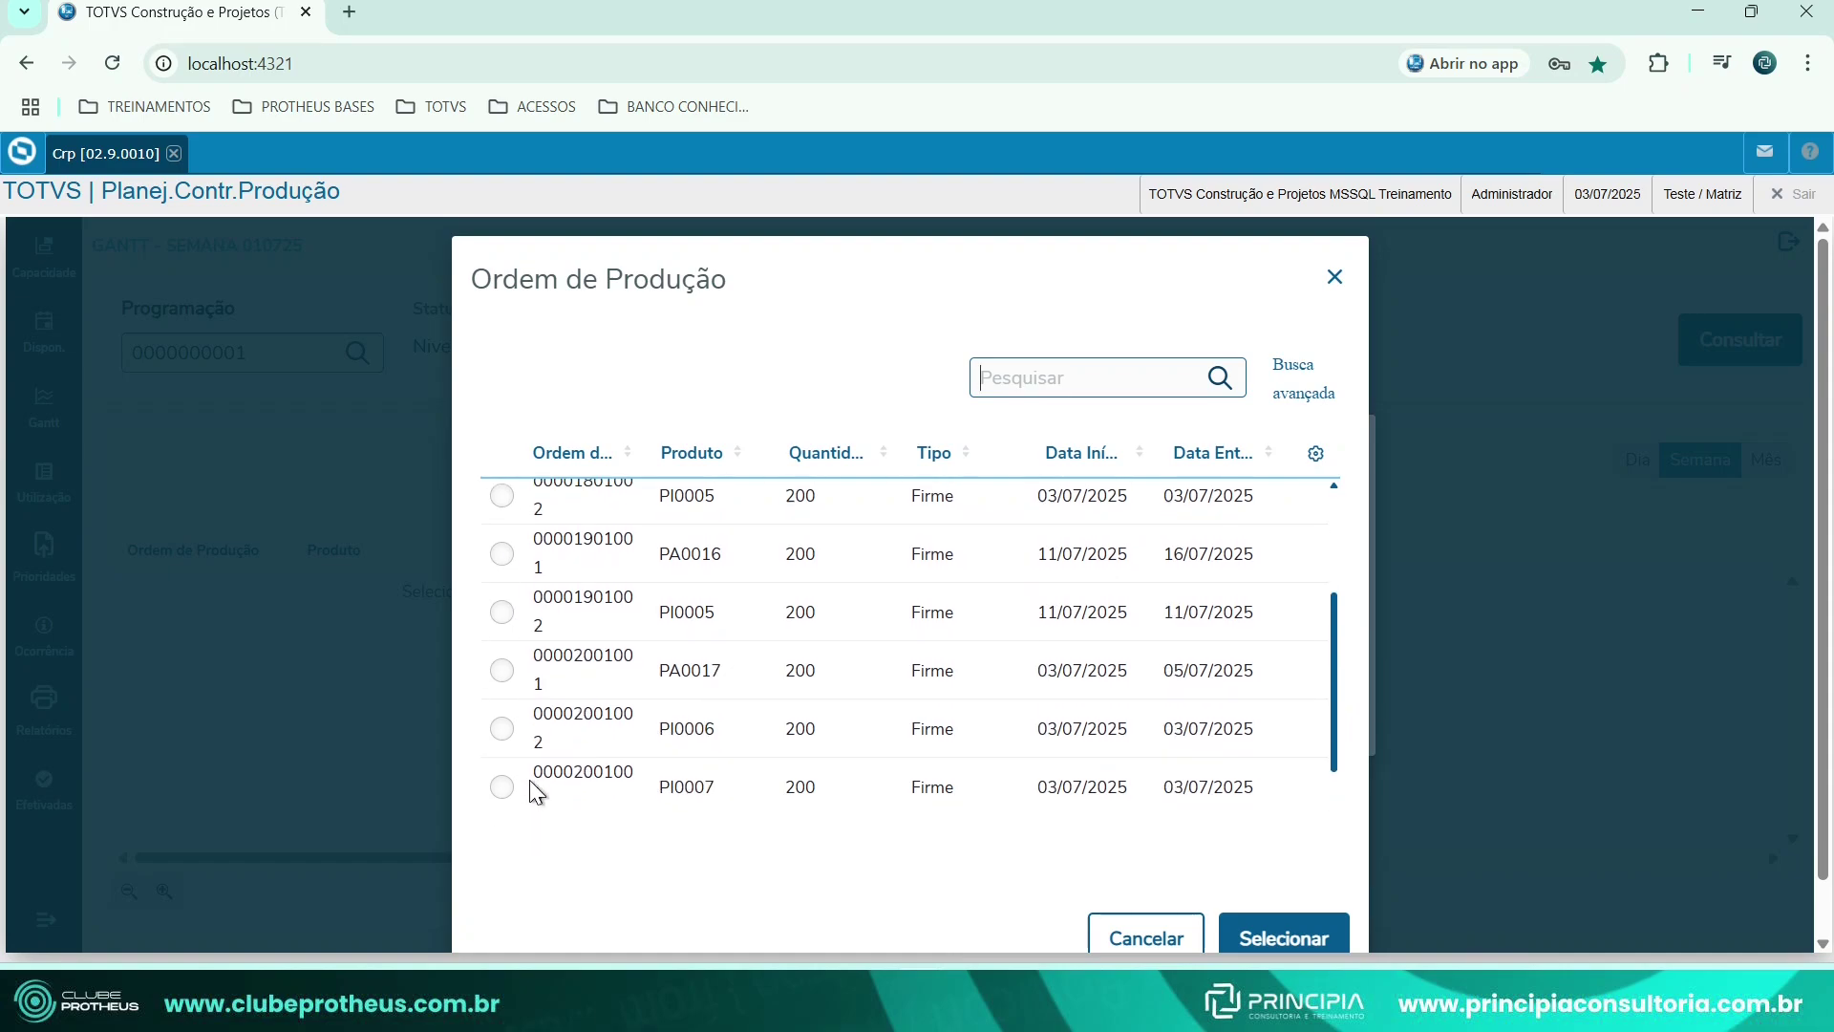
click(528, 678)
click(1337, 941)
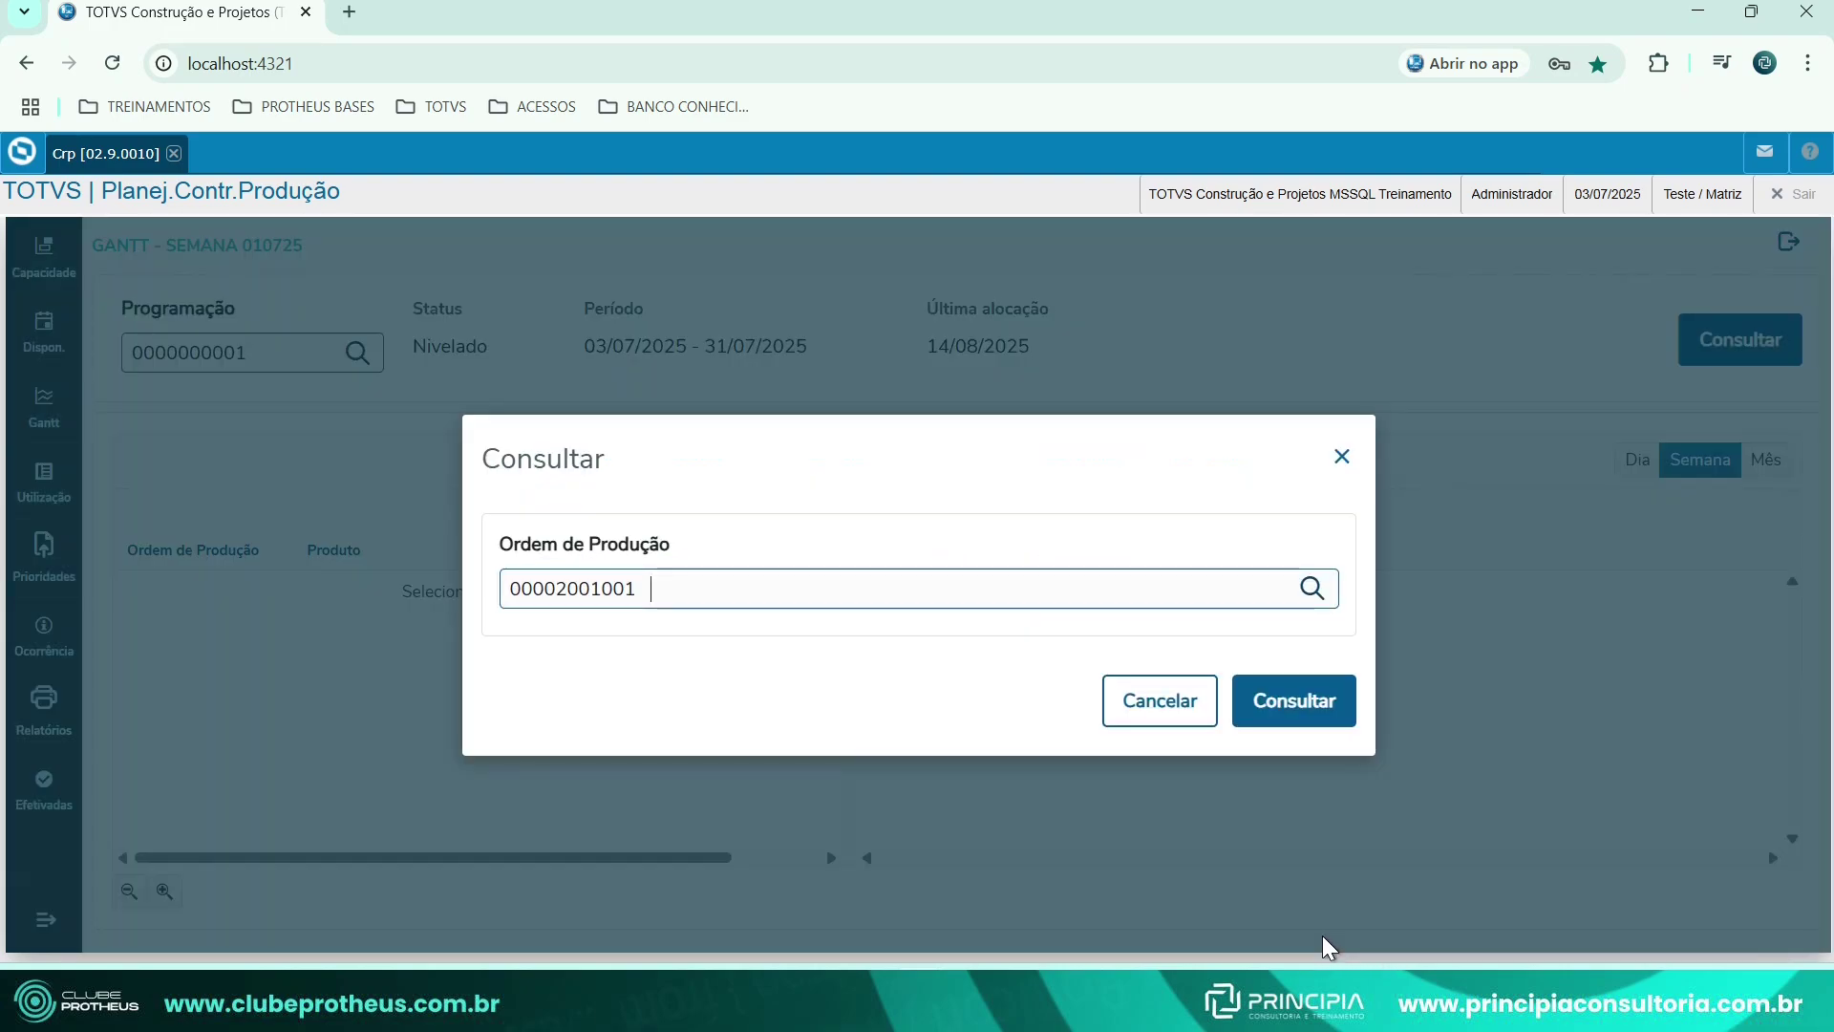
click(1307, 700)
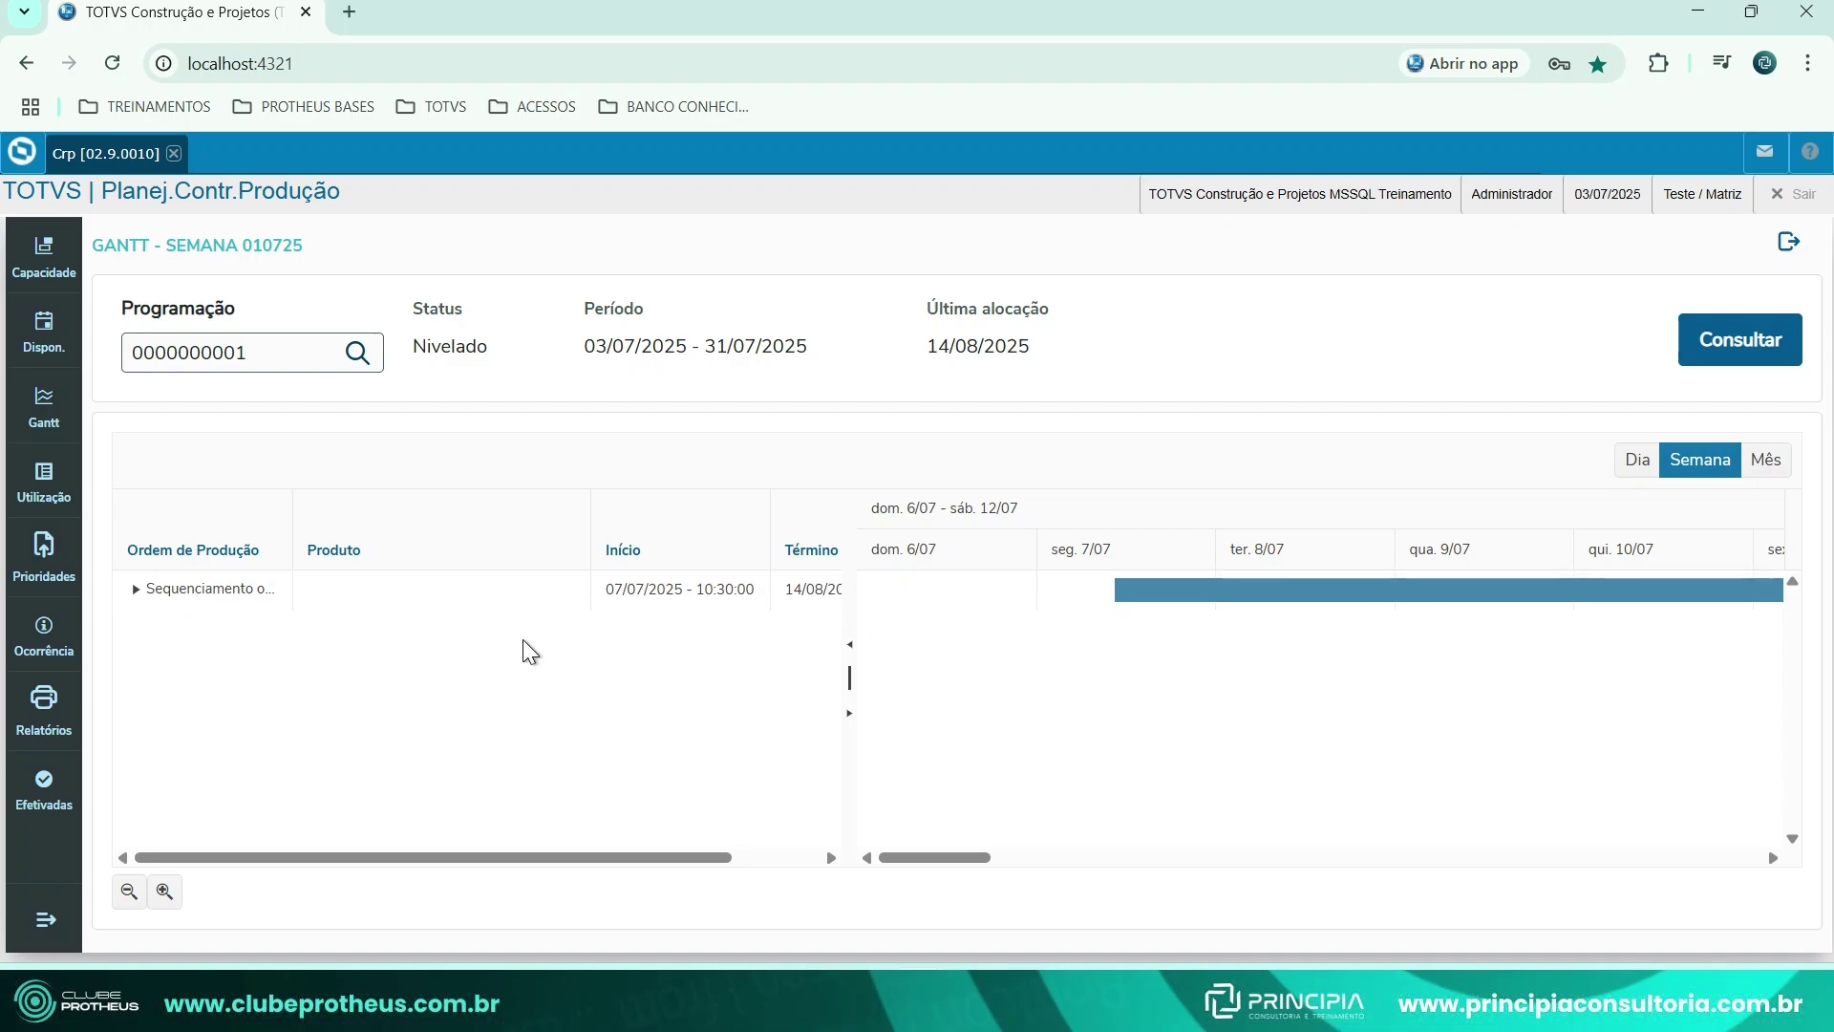
Expand the order sequence in the Gantt through PA0017, PI0006 and PI0007 down to the PI0005 order.
click(135, 588)
click(154, 630)
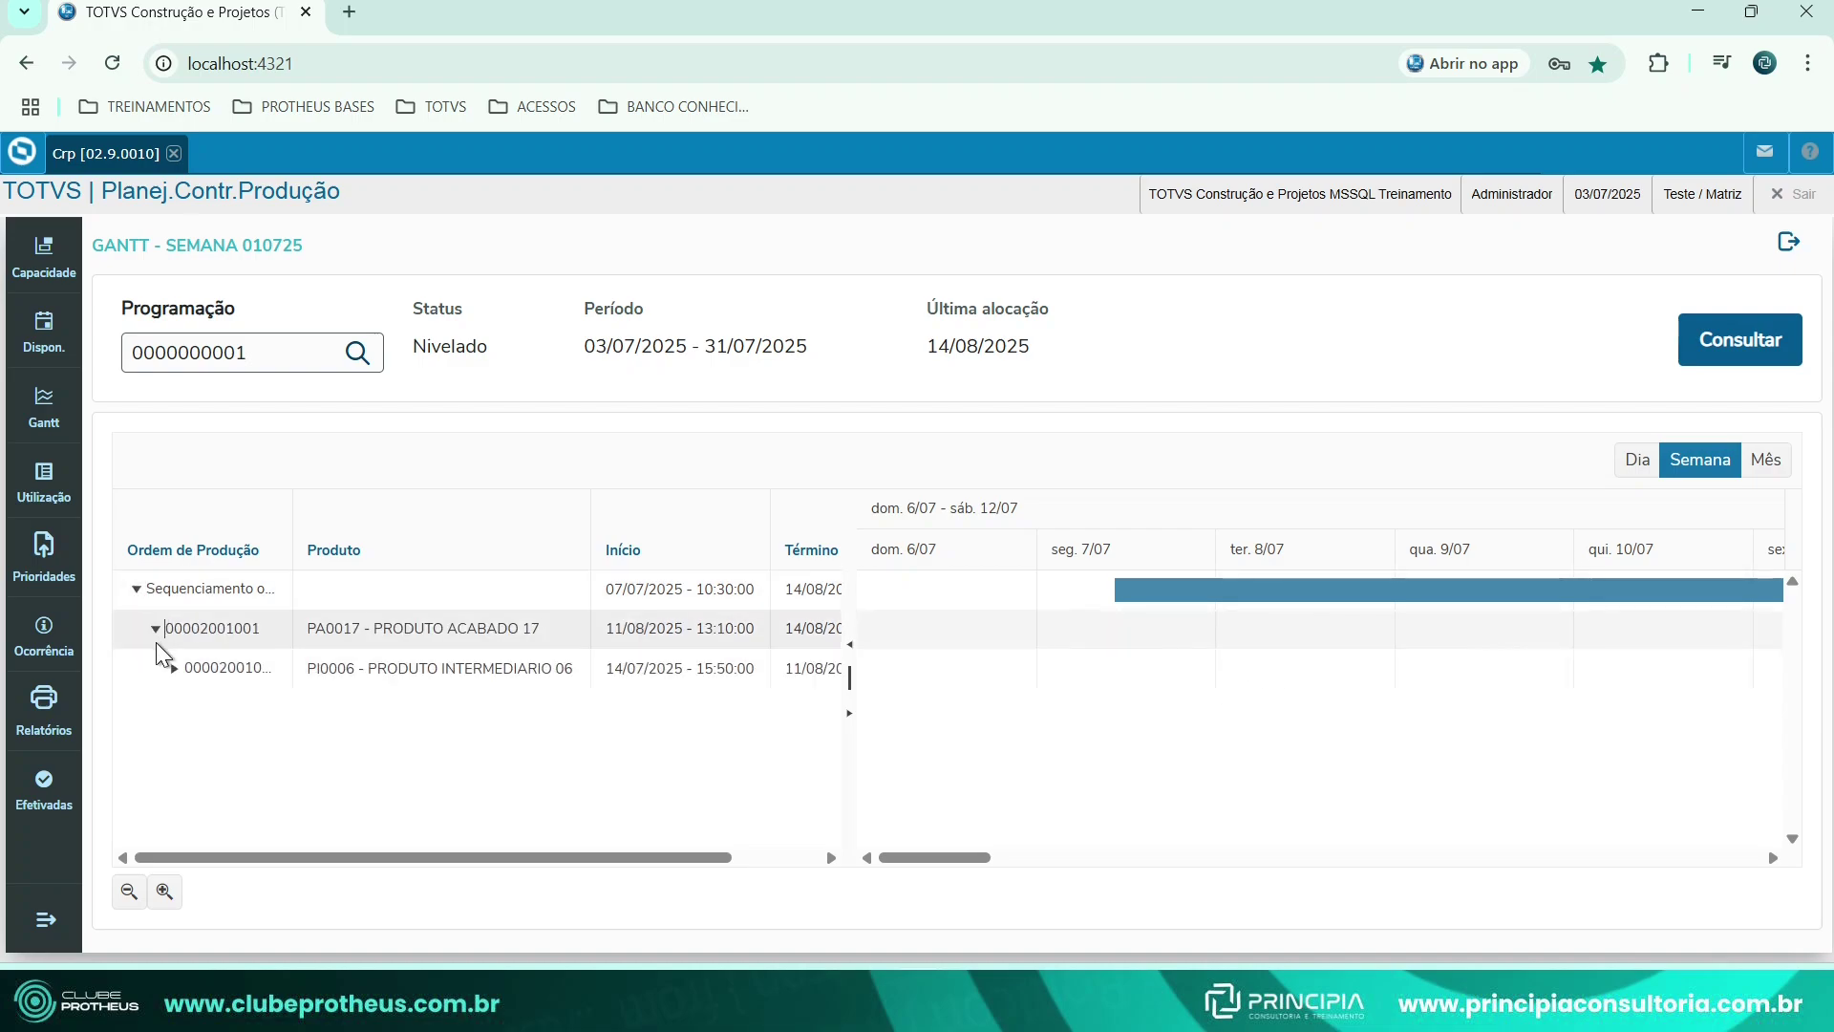
click(173, 668)
click(193, 707)
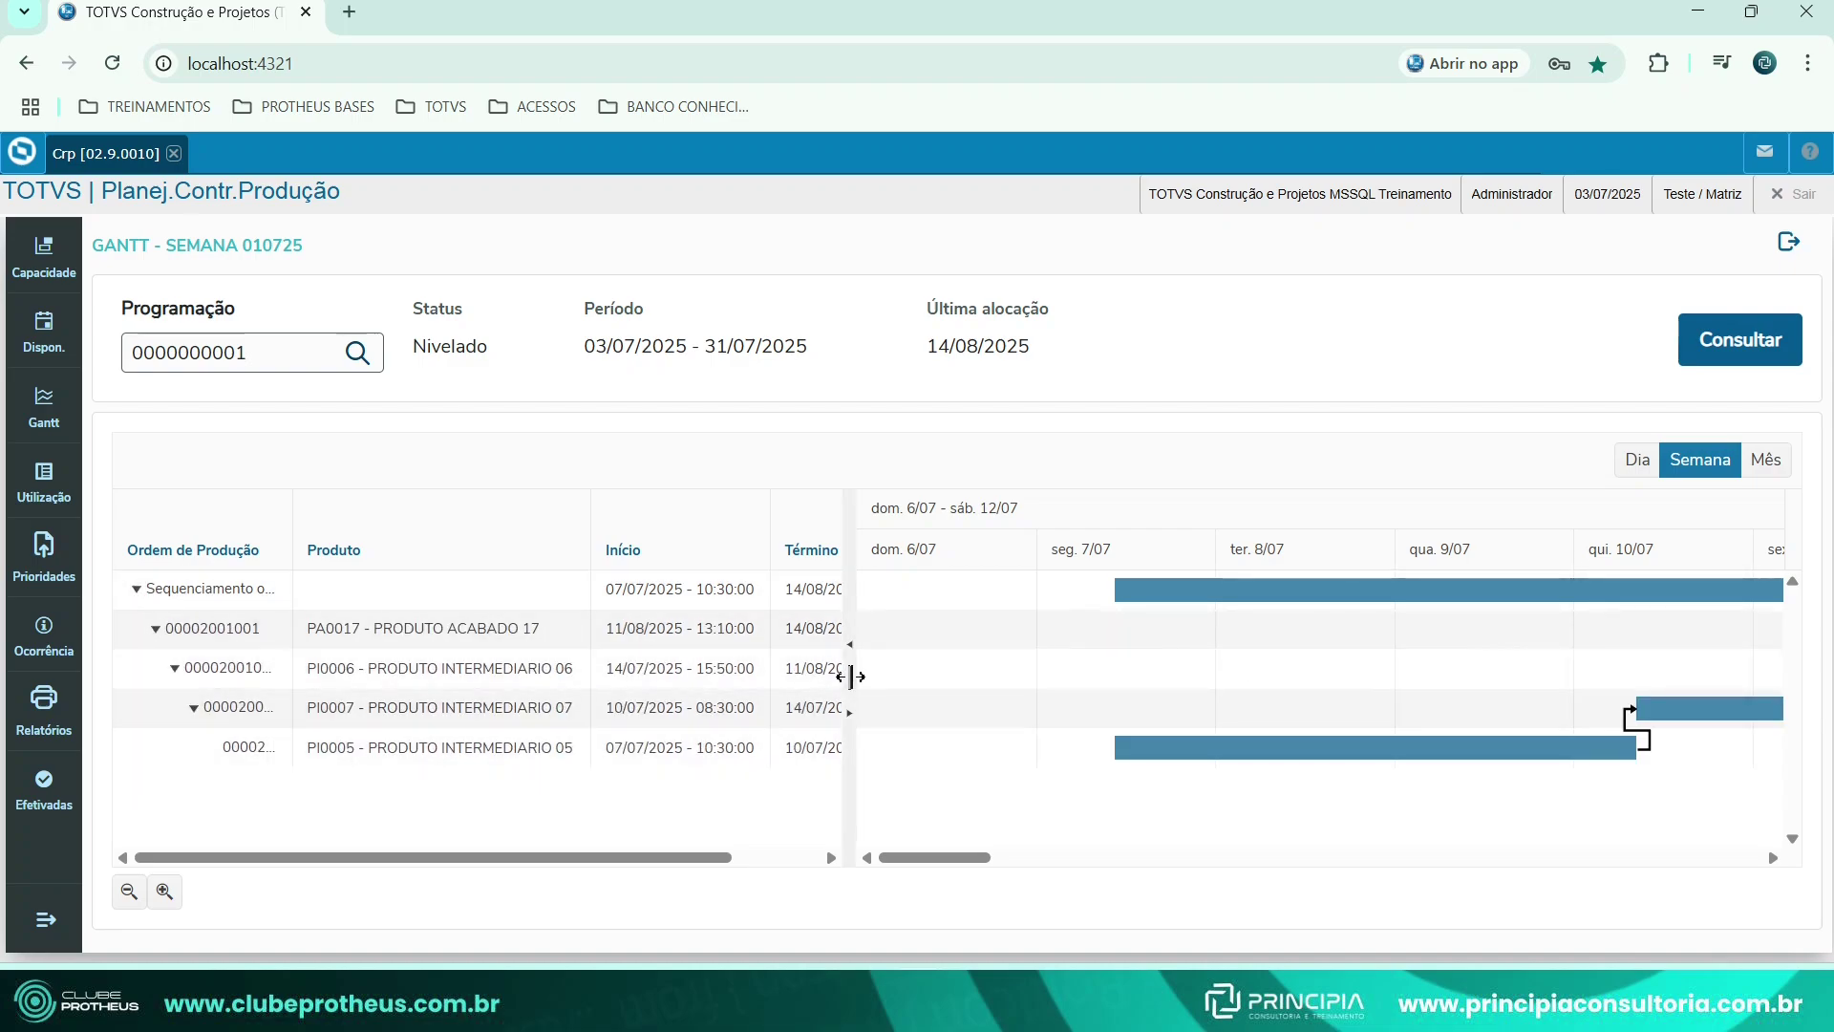
Widen the Gantt's order table, review the PA0017 and PI0006 orders in the hierarchy and fit the Produto column to its contents.
drag(849, 678, 1466, 694)
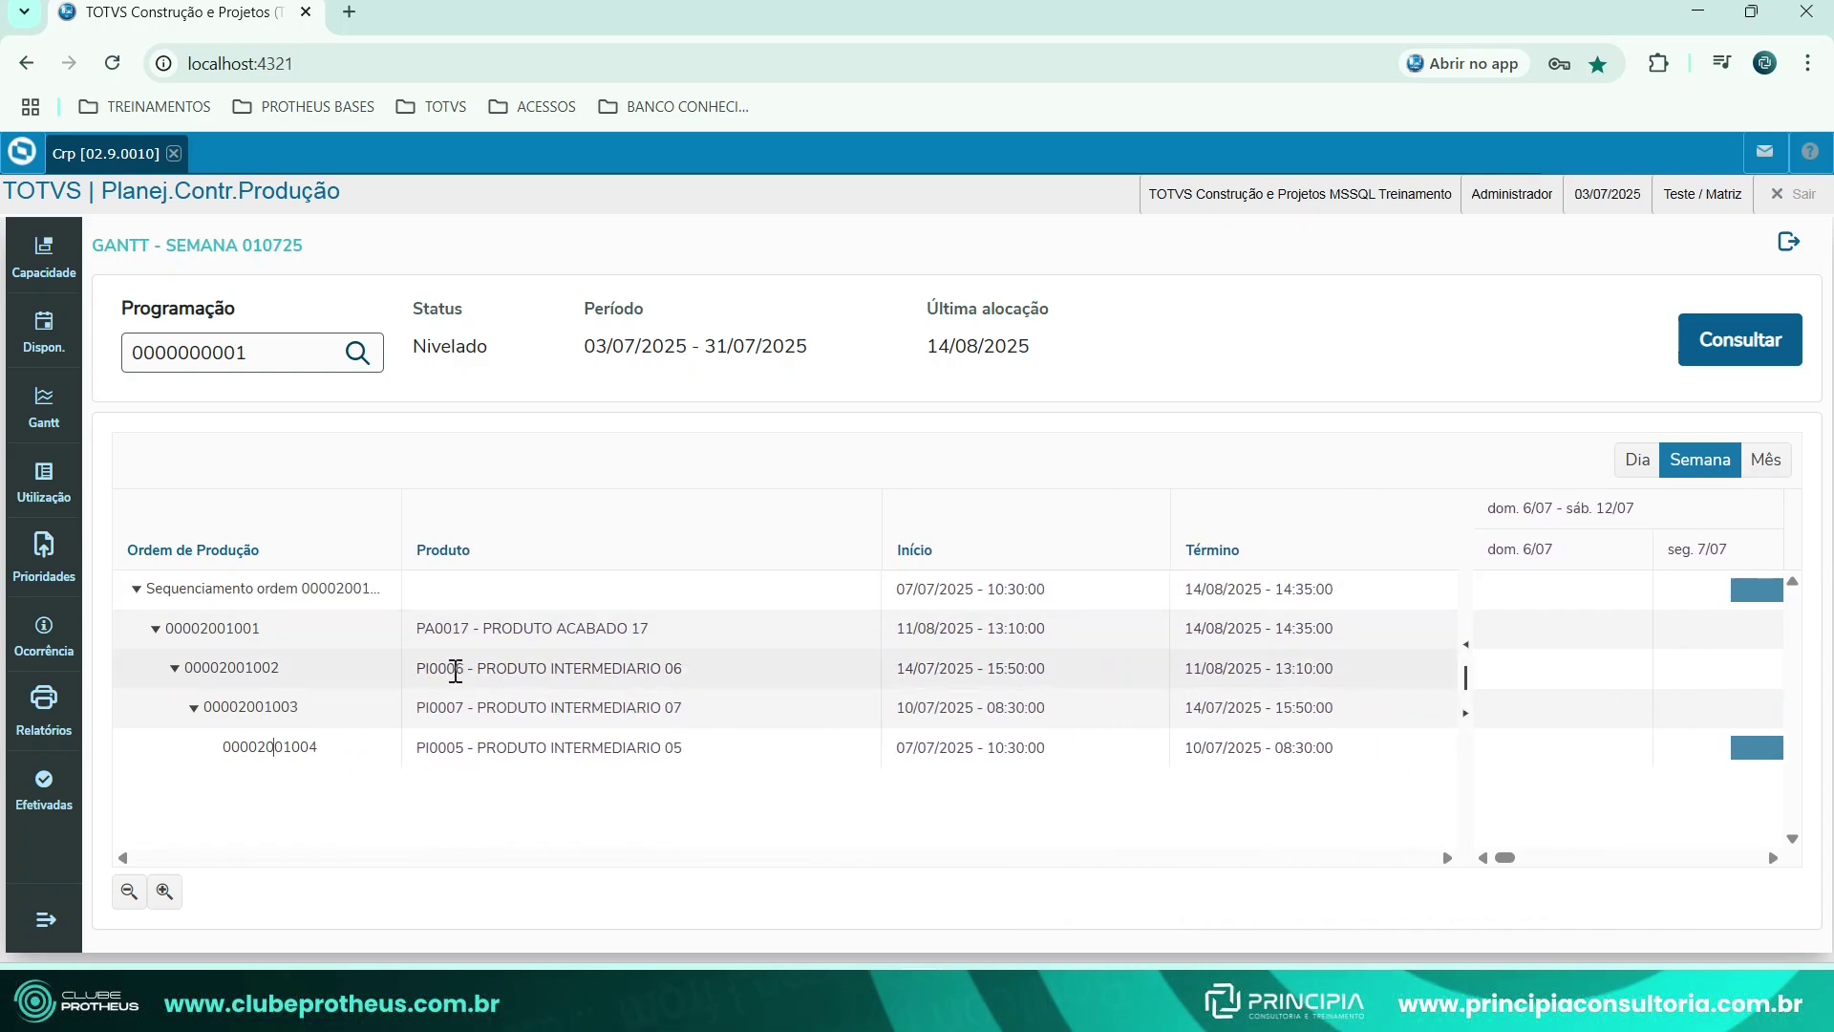
drag(173, 629, 287, 640)
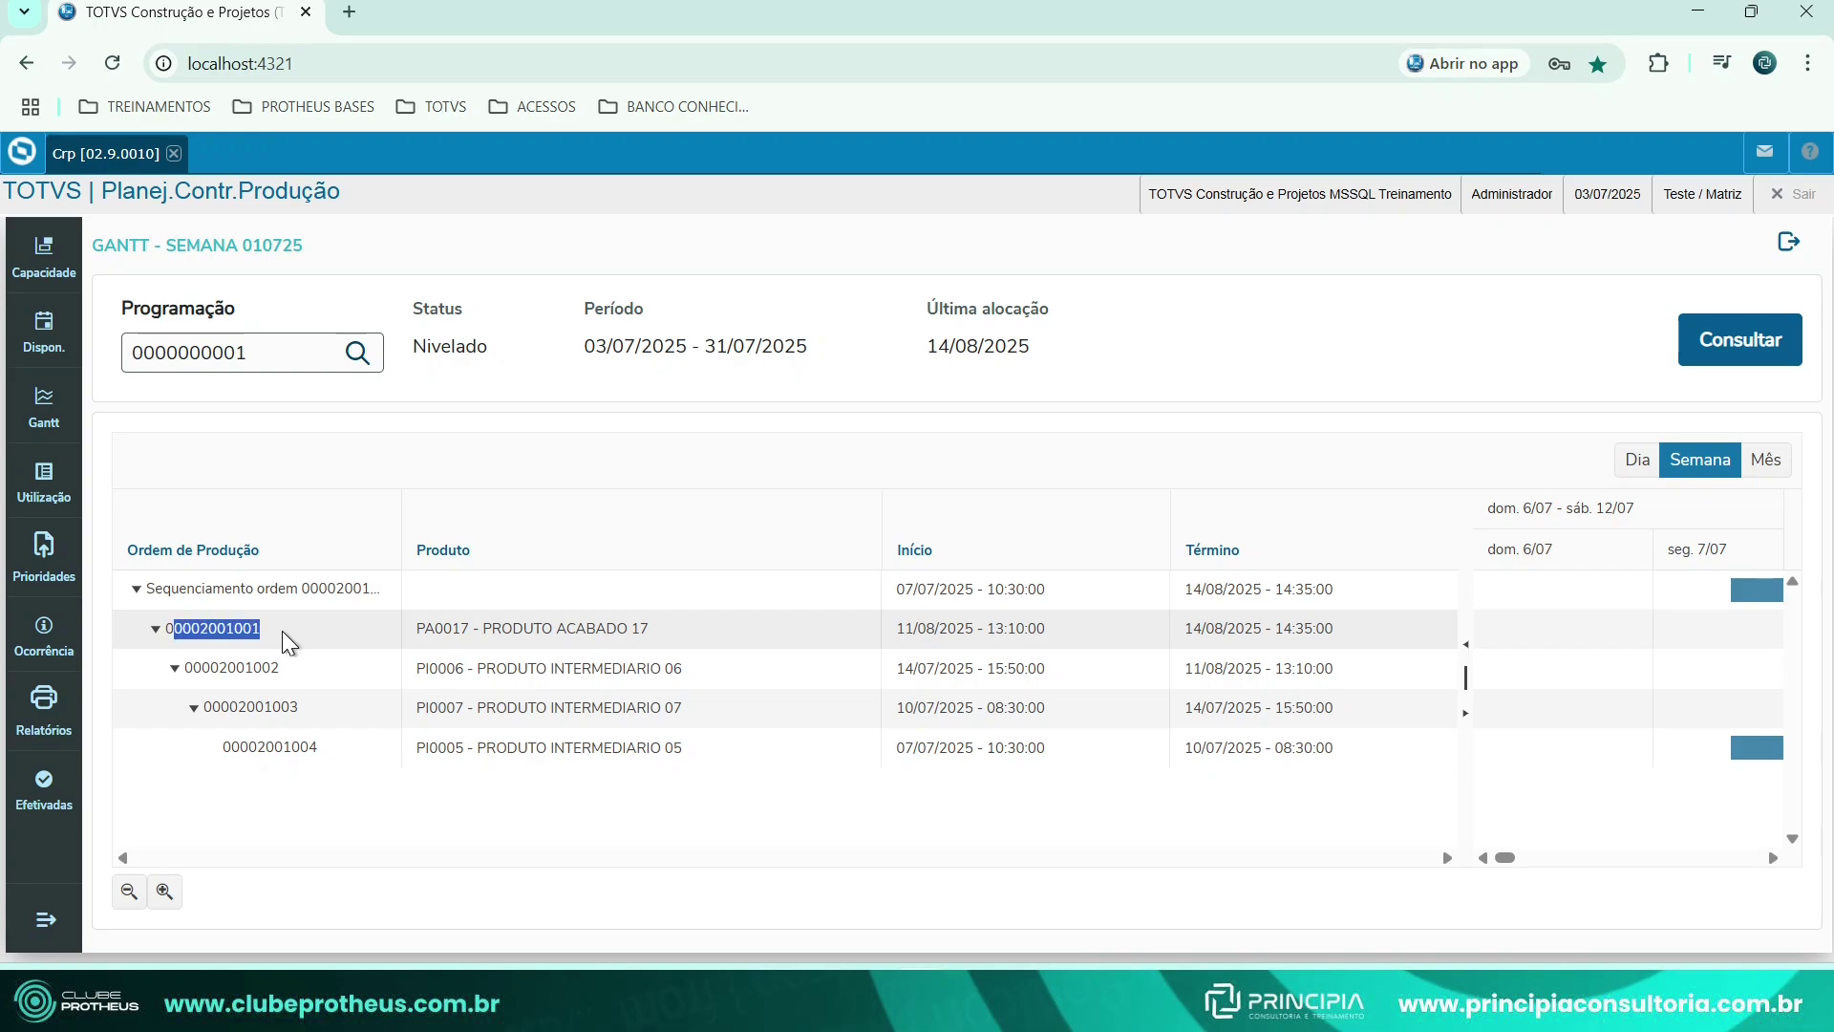
drag(185, 674, 268, 670)
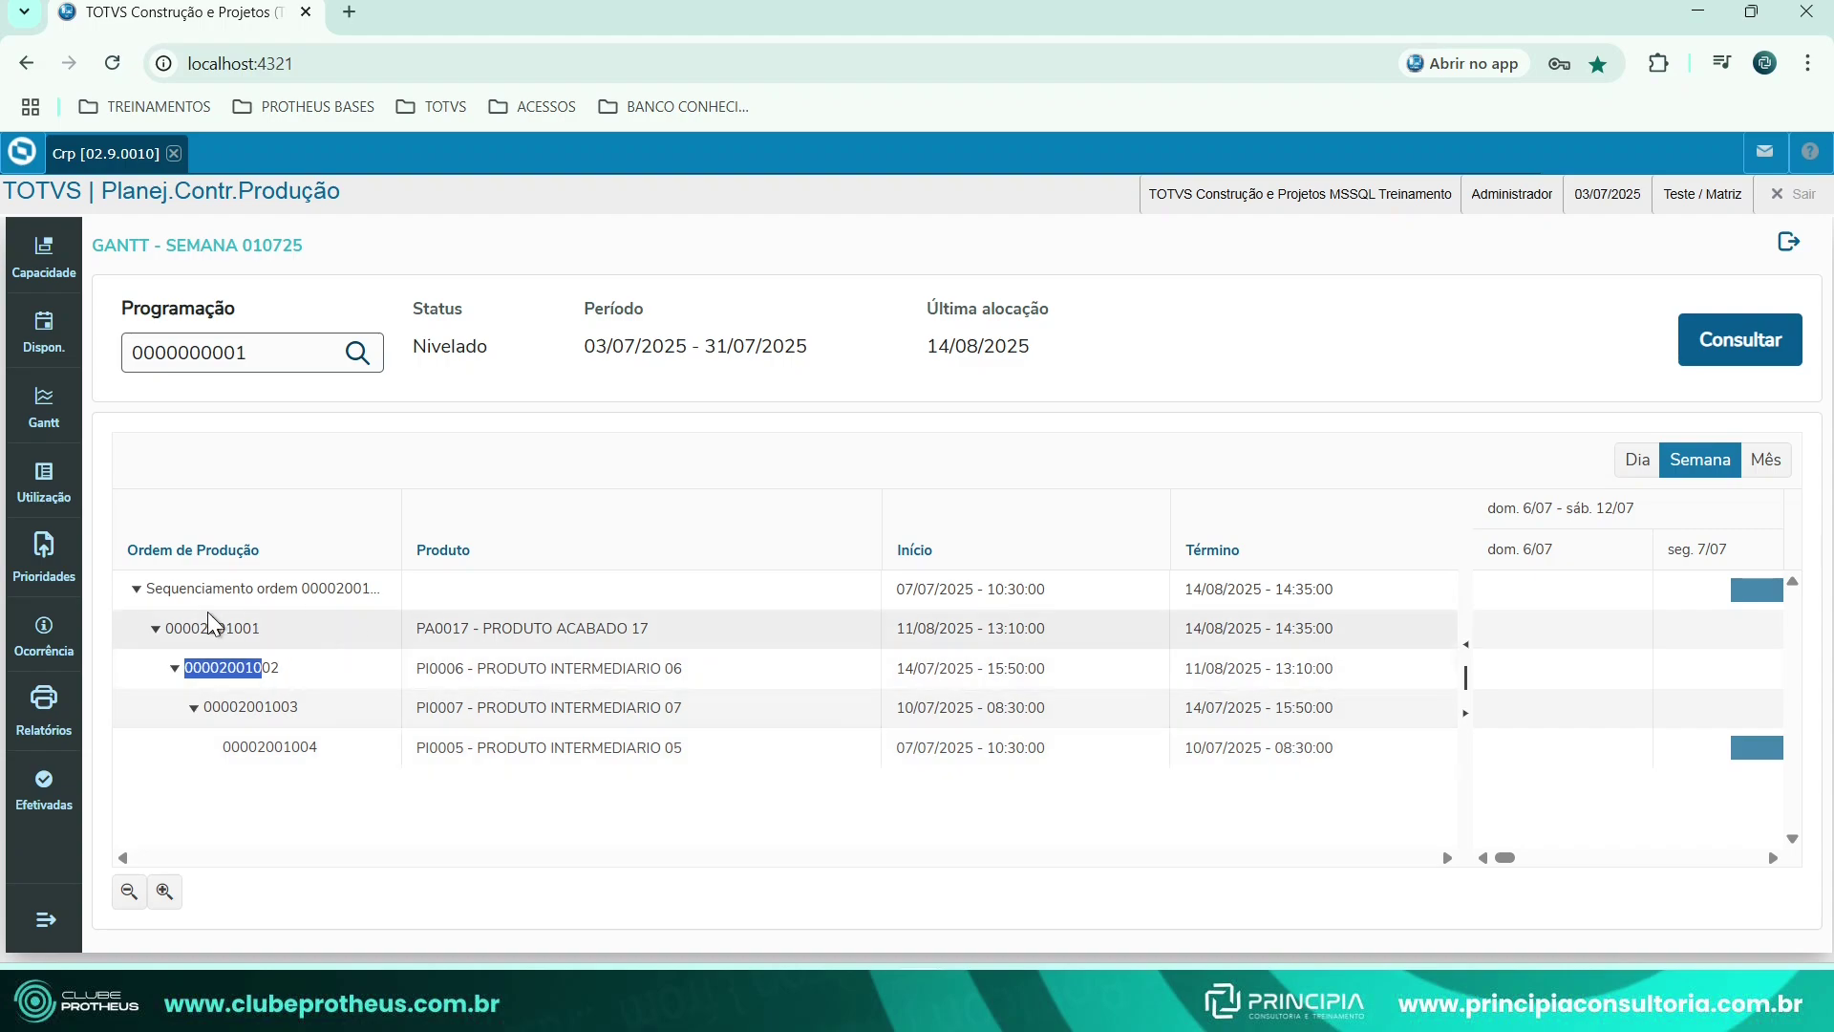
double_click(874, 532)
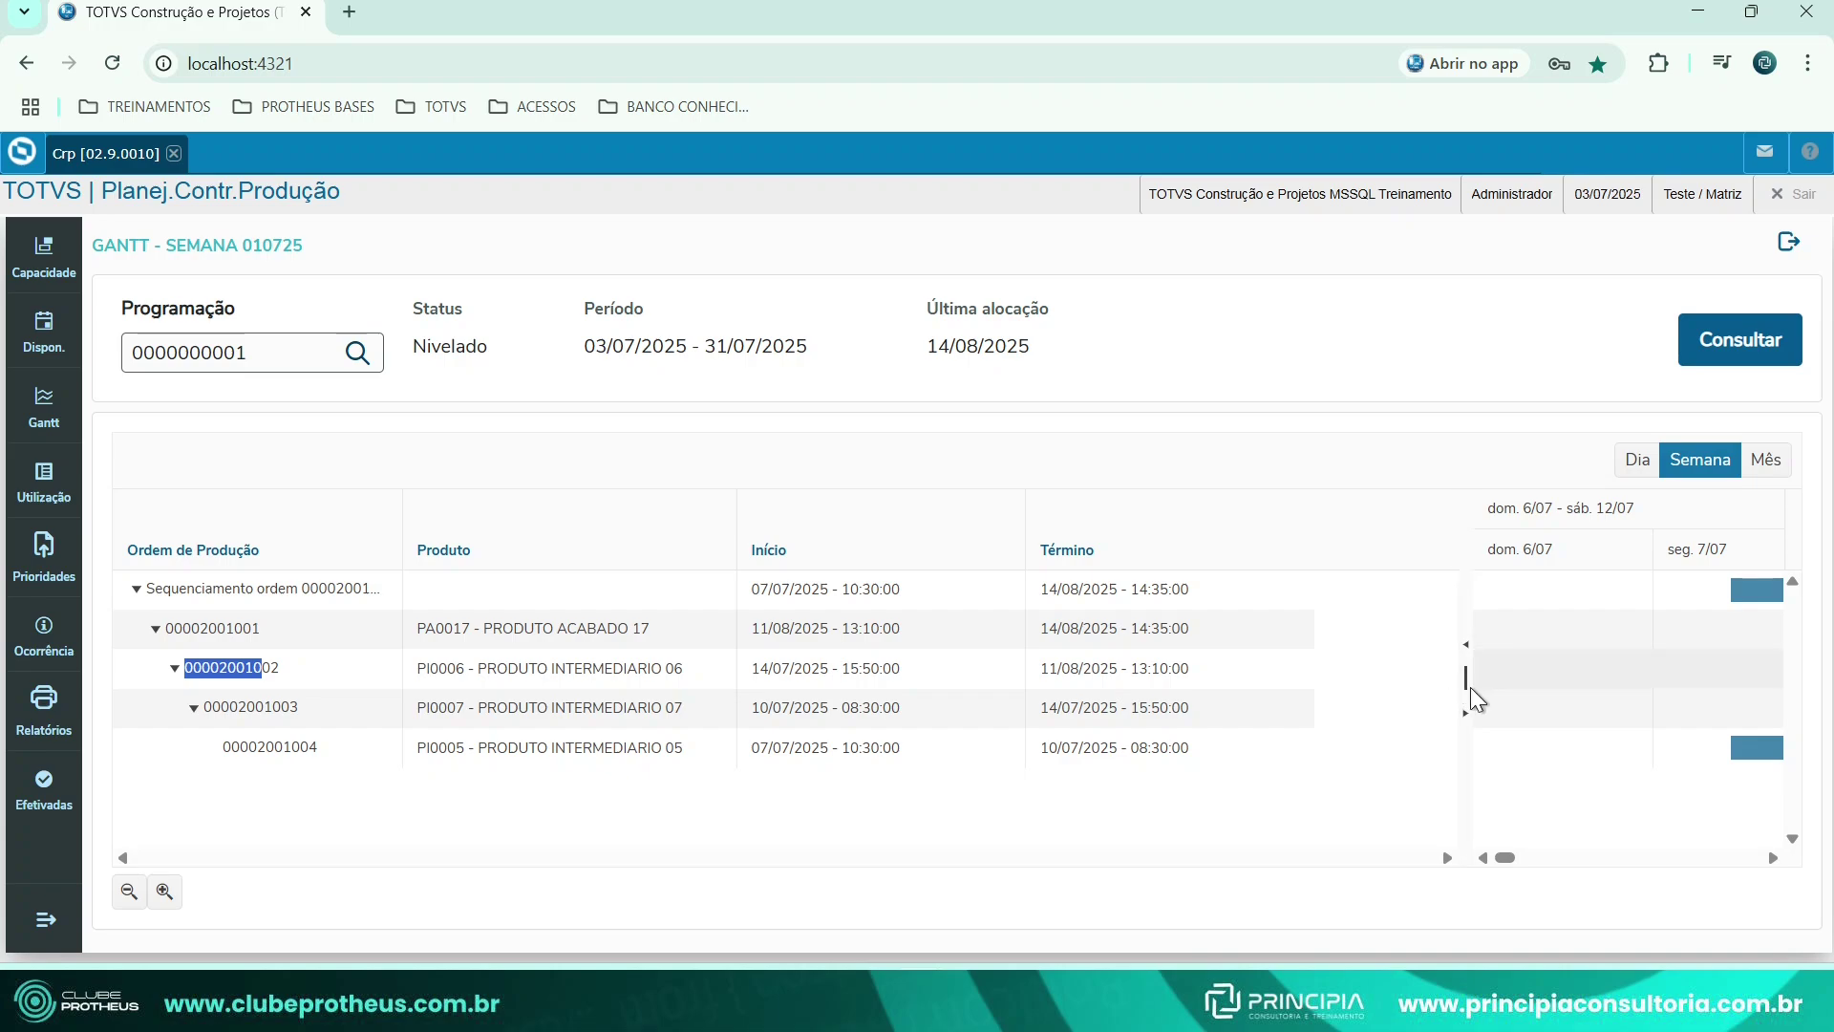
Enlarge the Gantt chart area and examine the bar of the PI0005 order at the lowest level of the sequence.
drag(1465, 690, 363, 716)
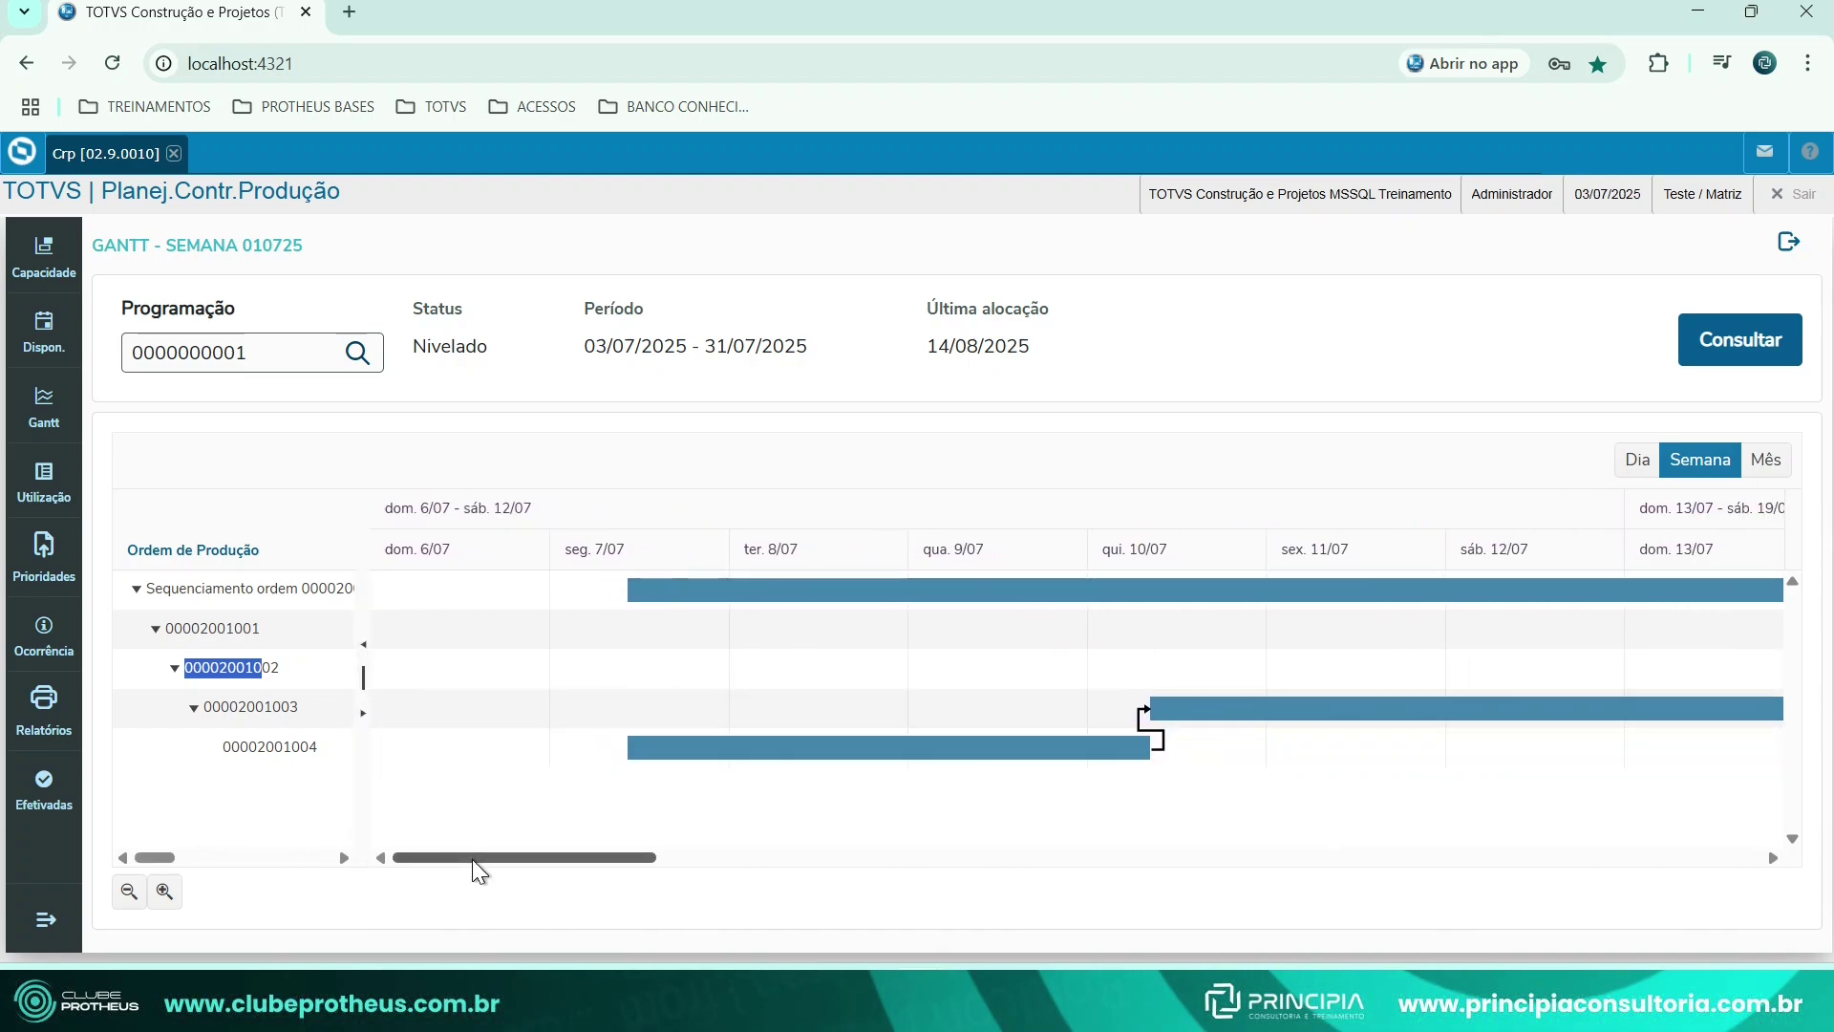
click(564, 821)
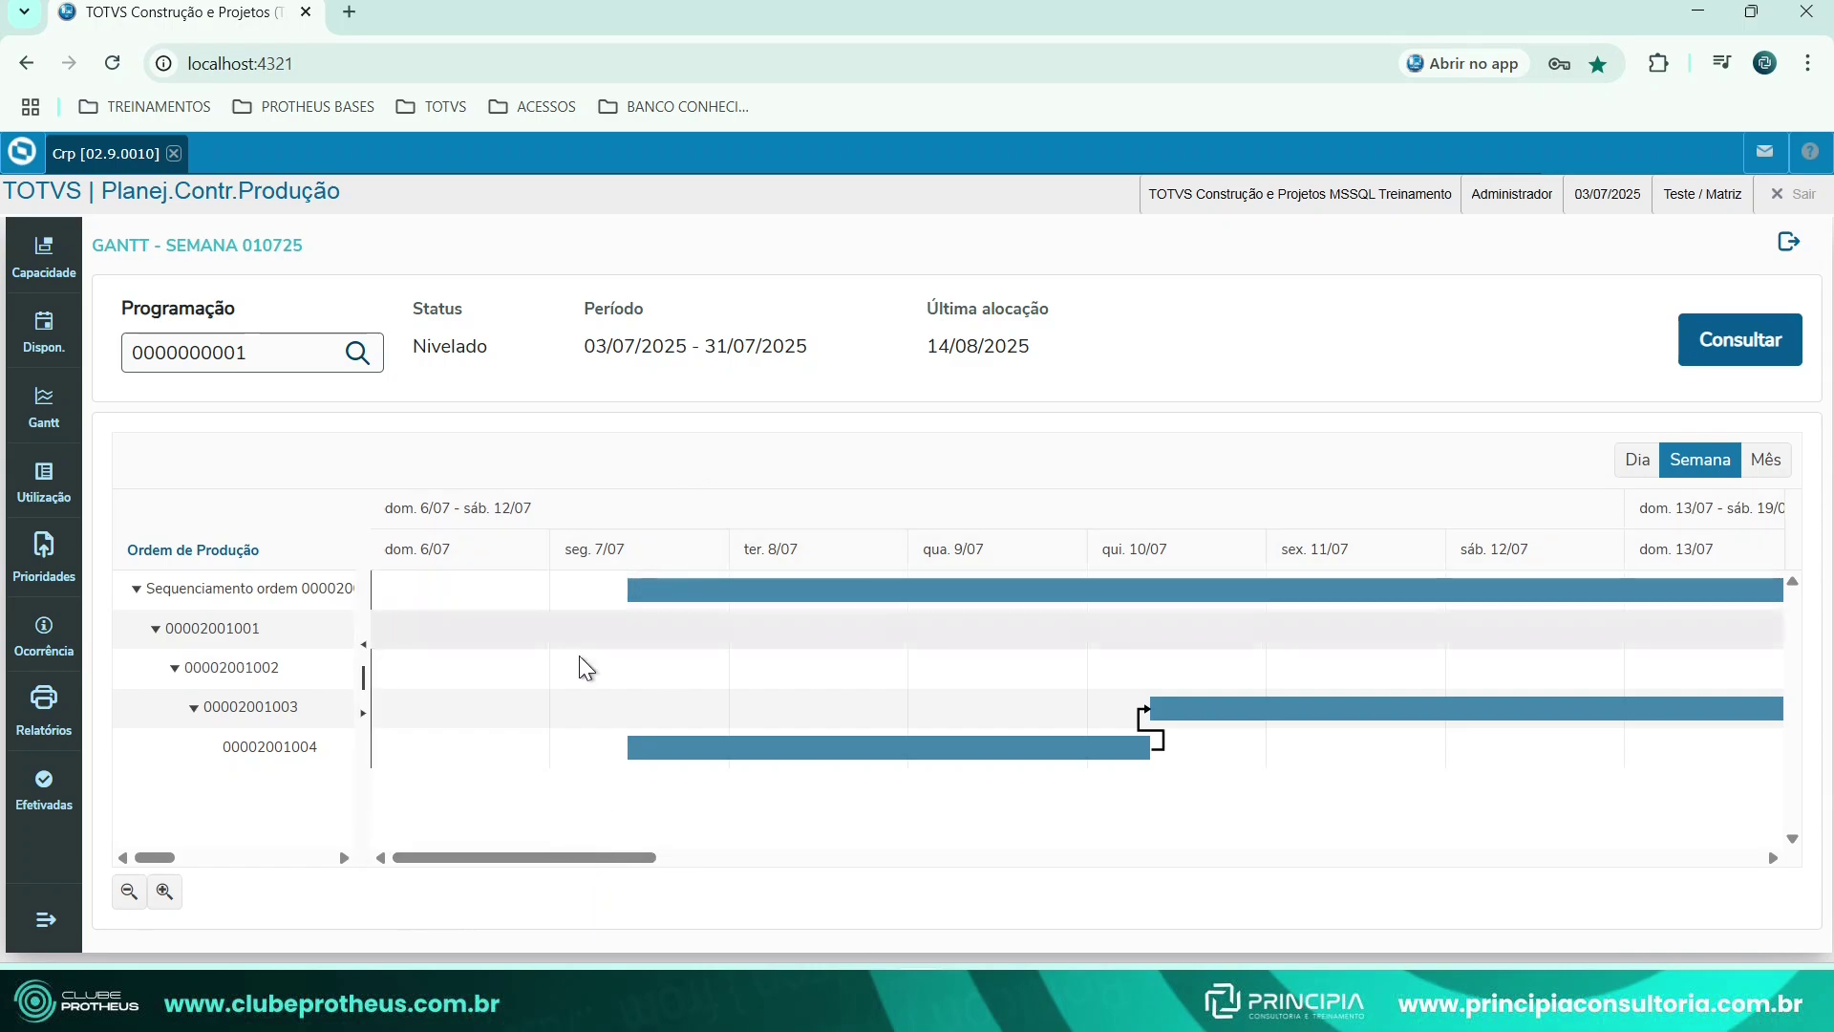
drag(508, 854, 412, 845)
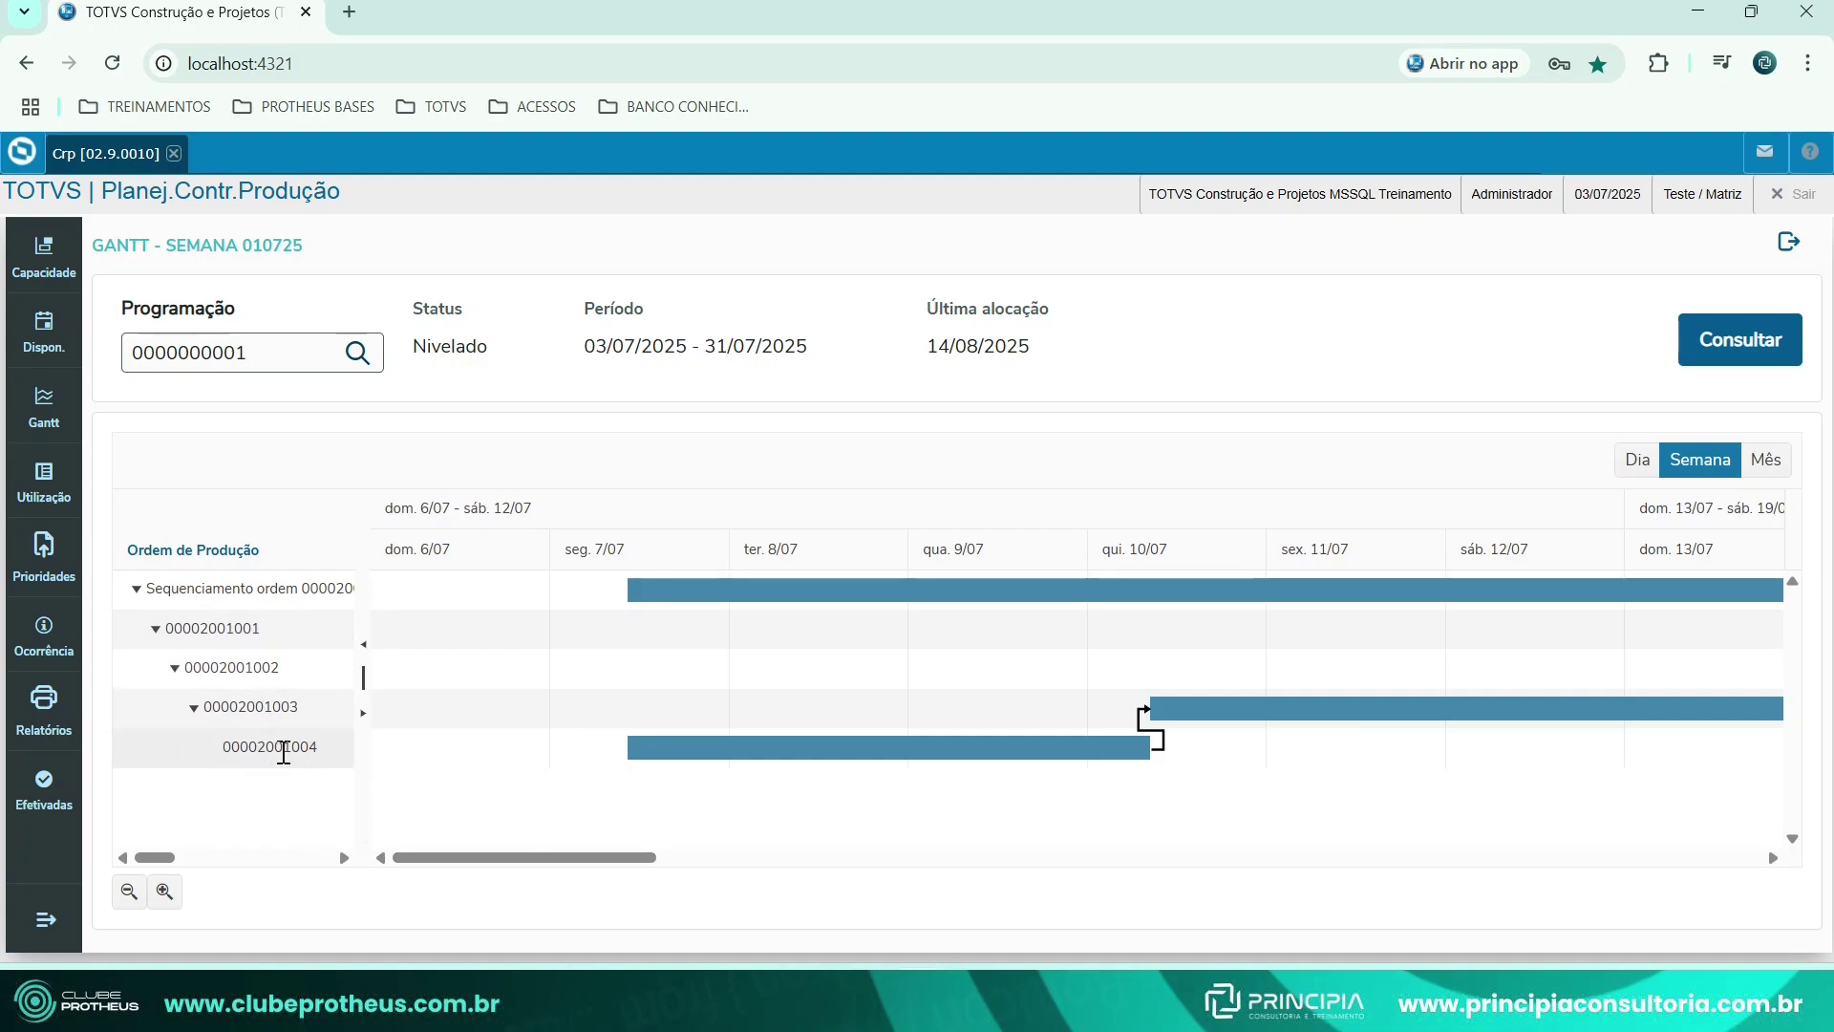
drag(232, 747, 312, 750)
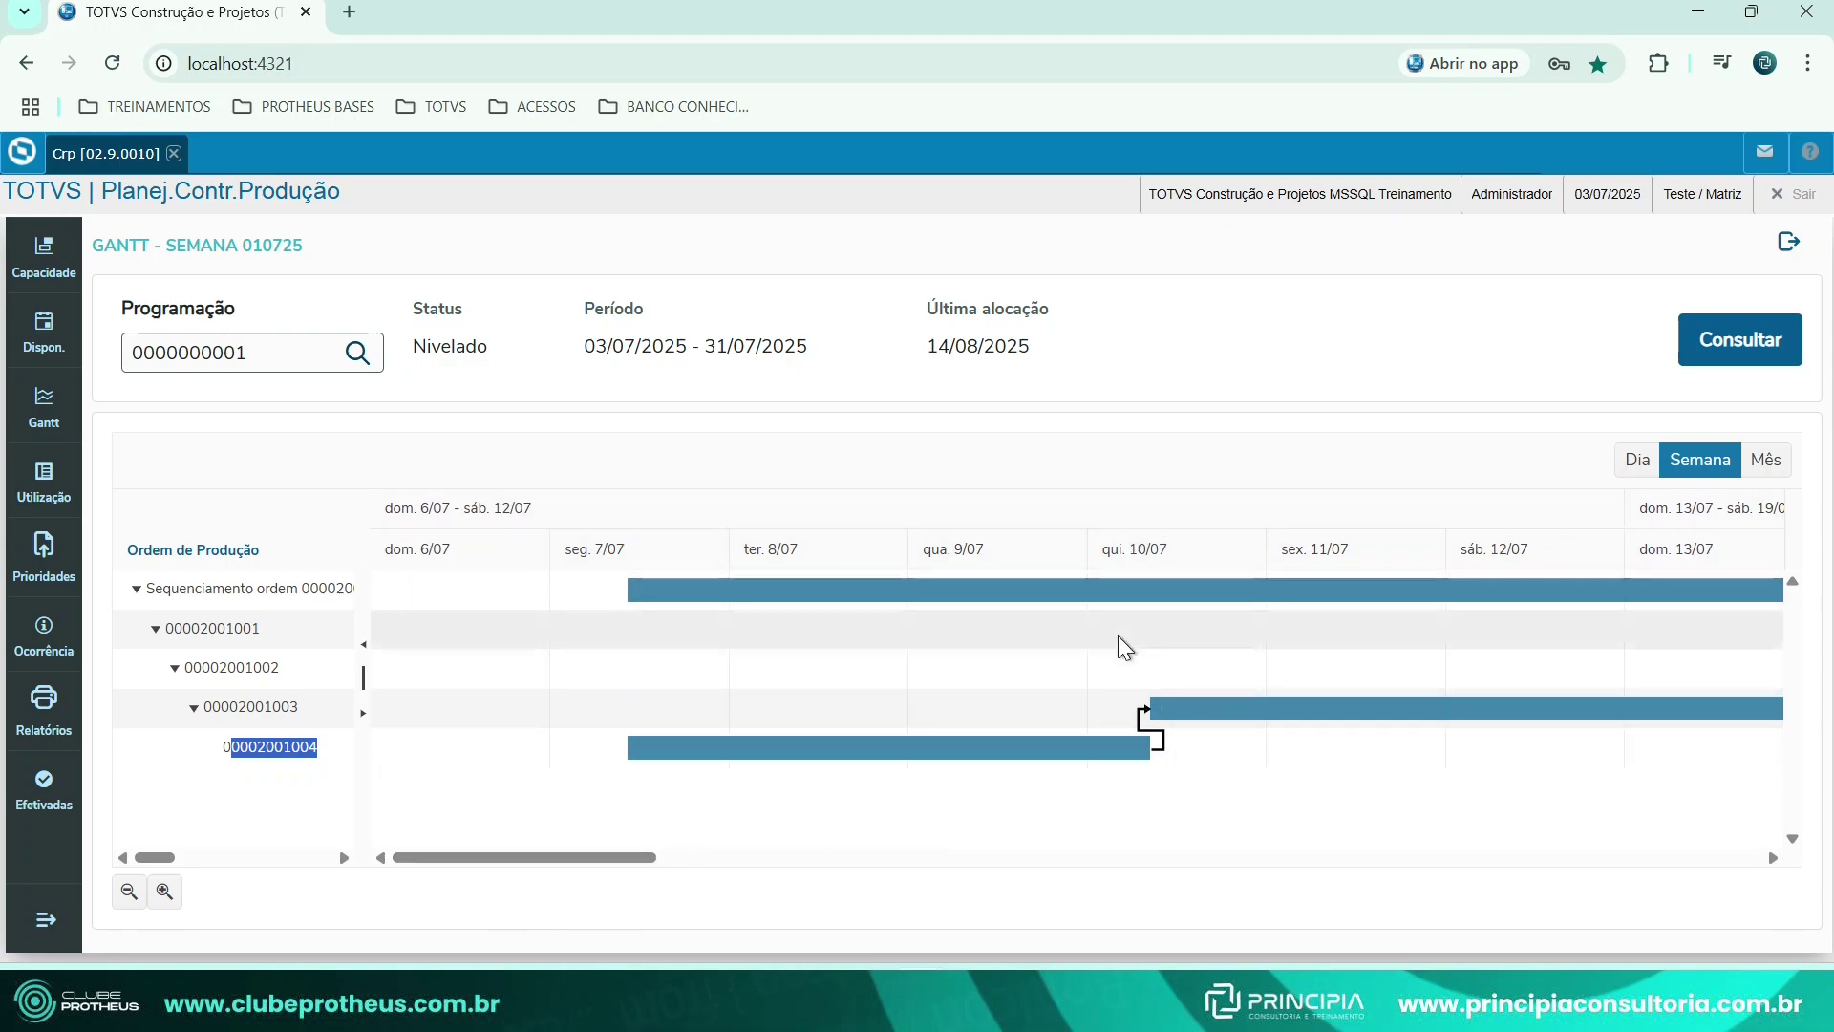
Follow the dependency links from PI0007 through PI0006 to PA0017 along the timeline, and return to its start with a wider order table.
drag(573, 856, 747, 863)
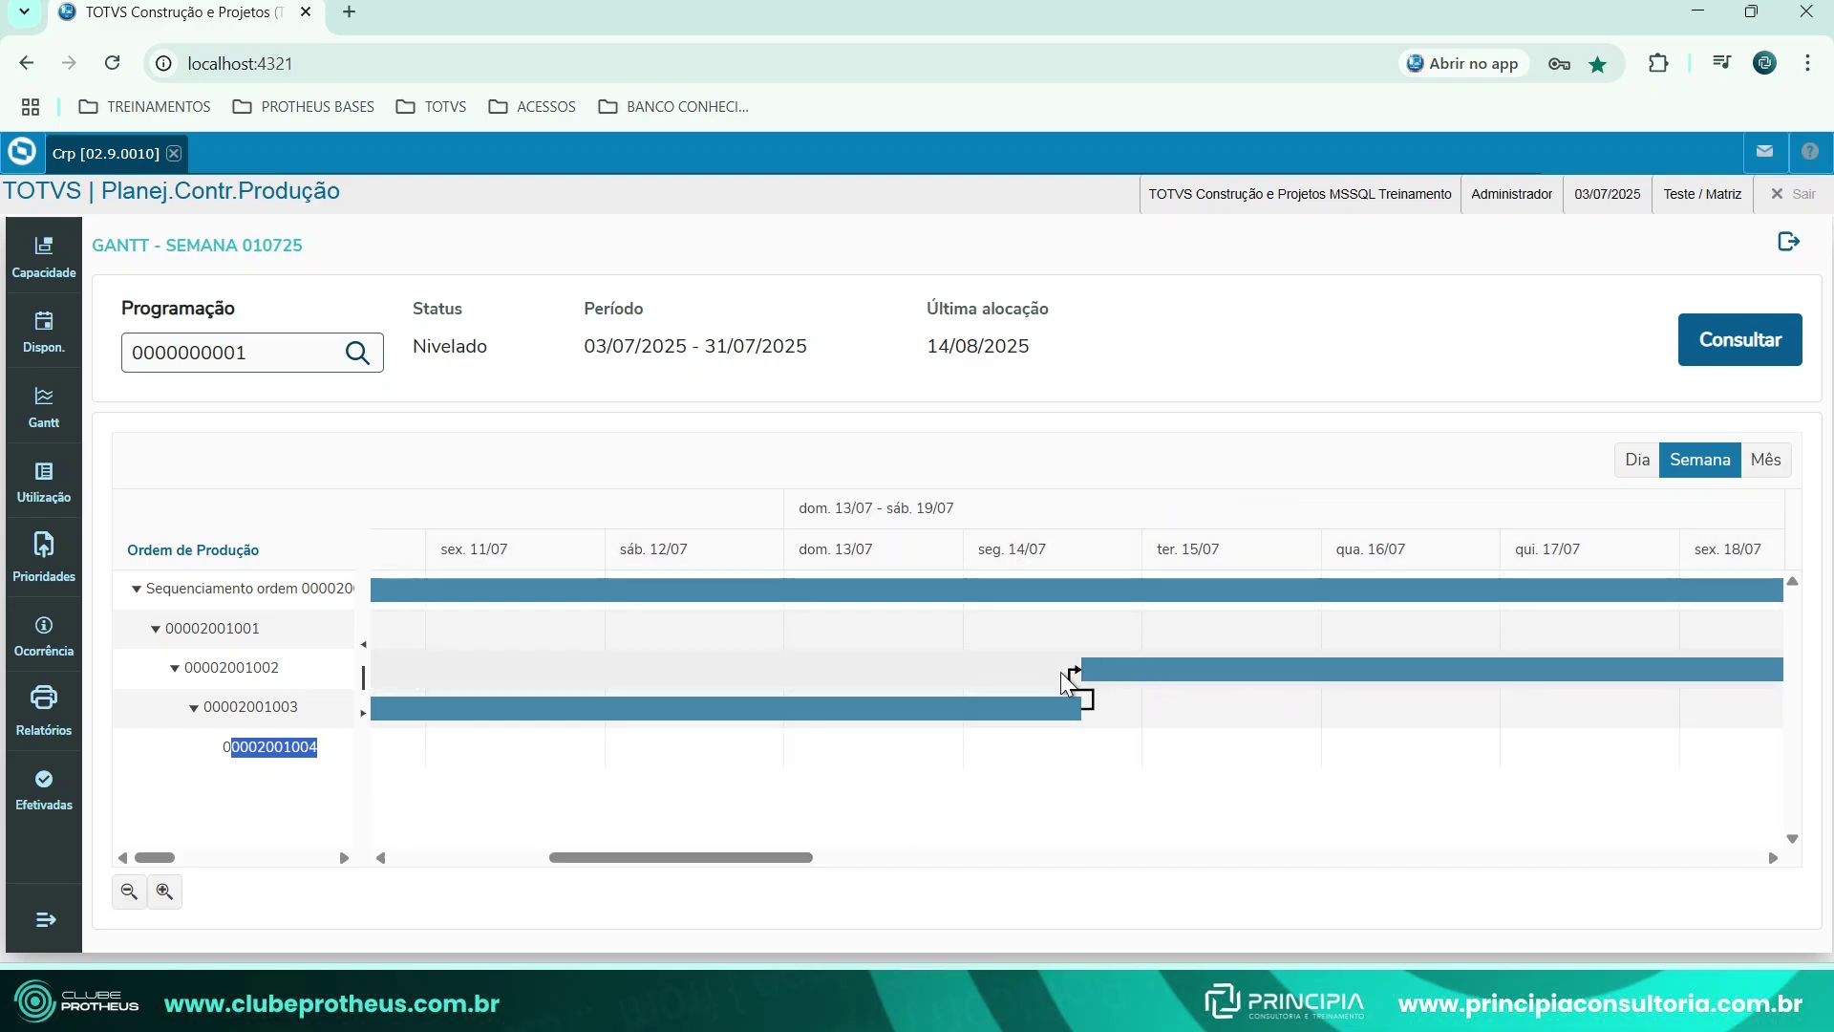
drag(622, 867, 1527, 860)
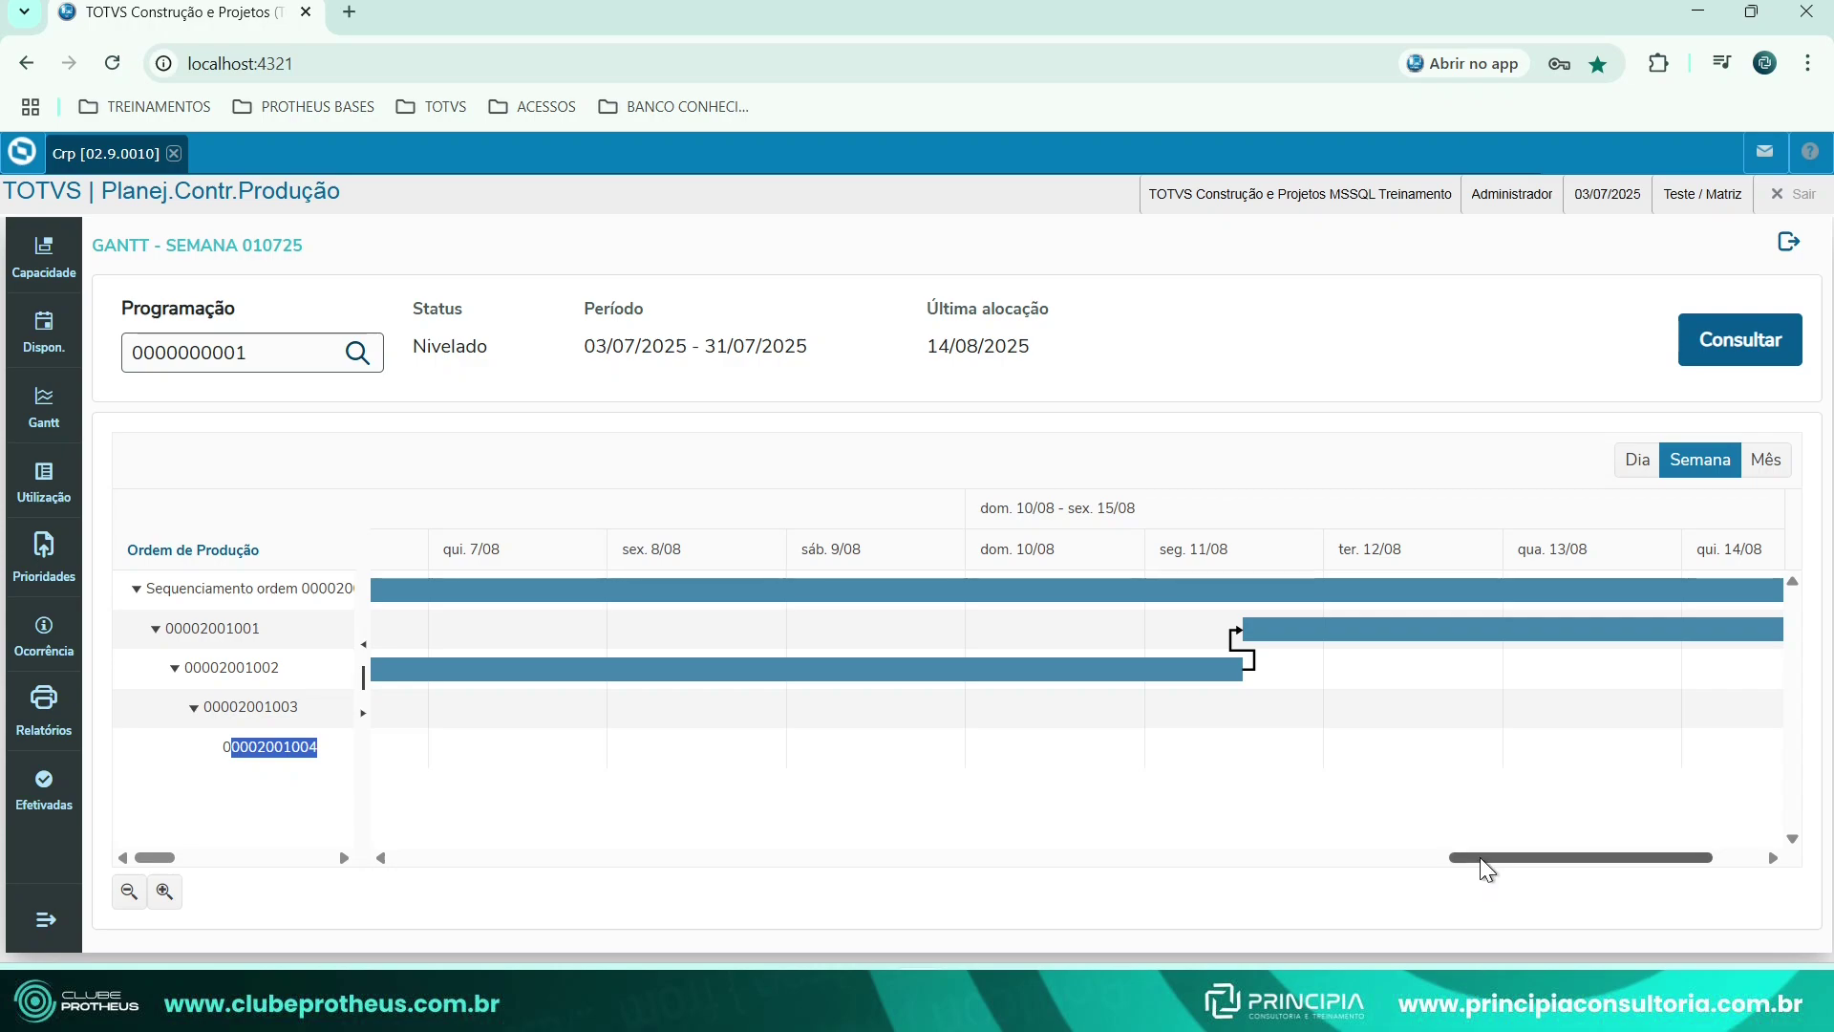
drag(1482, 859, 1588, 864)
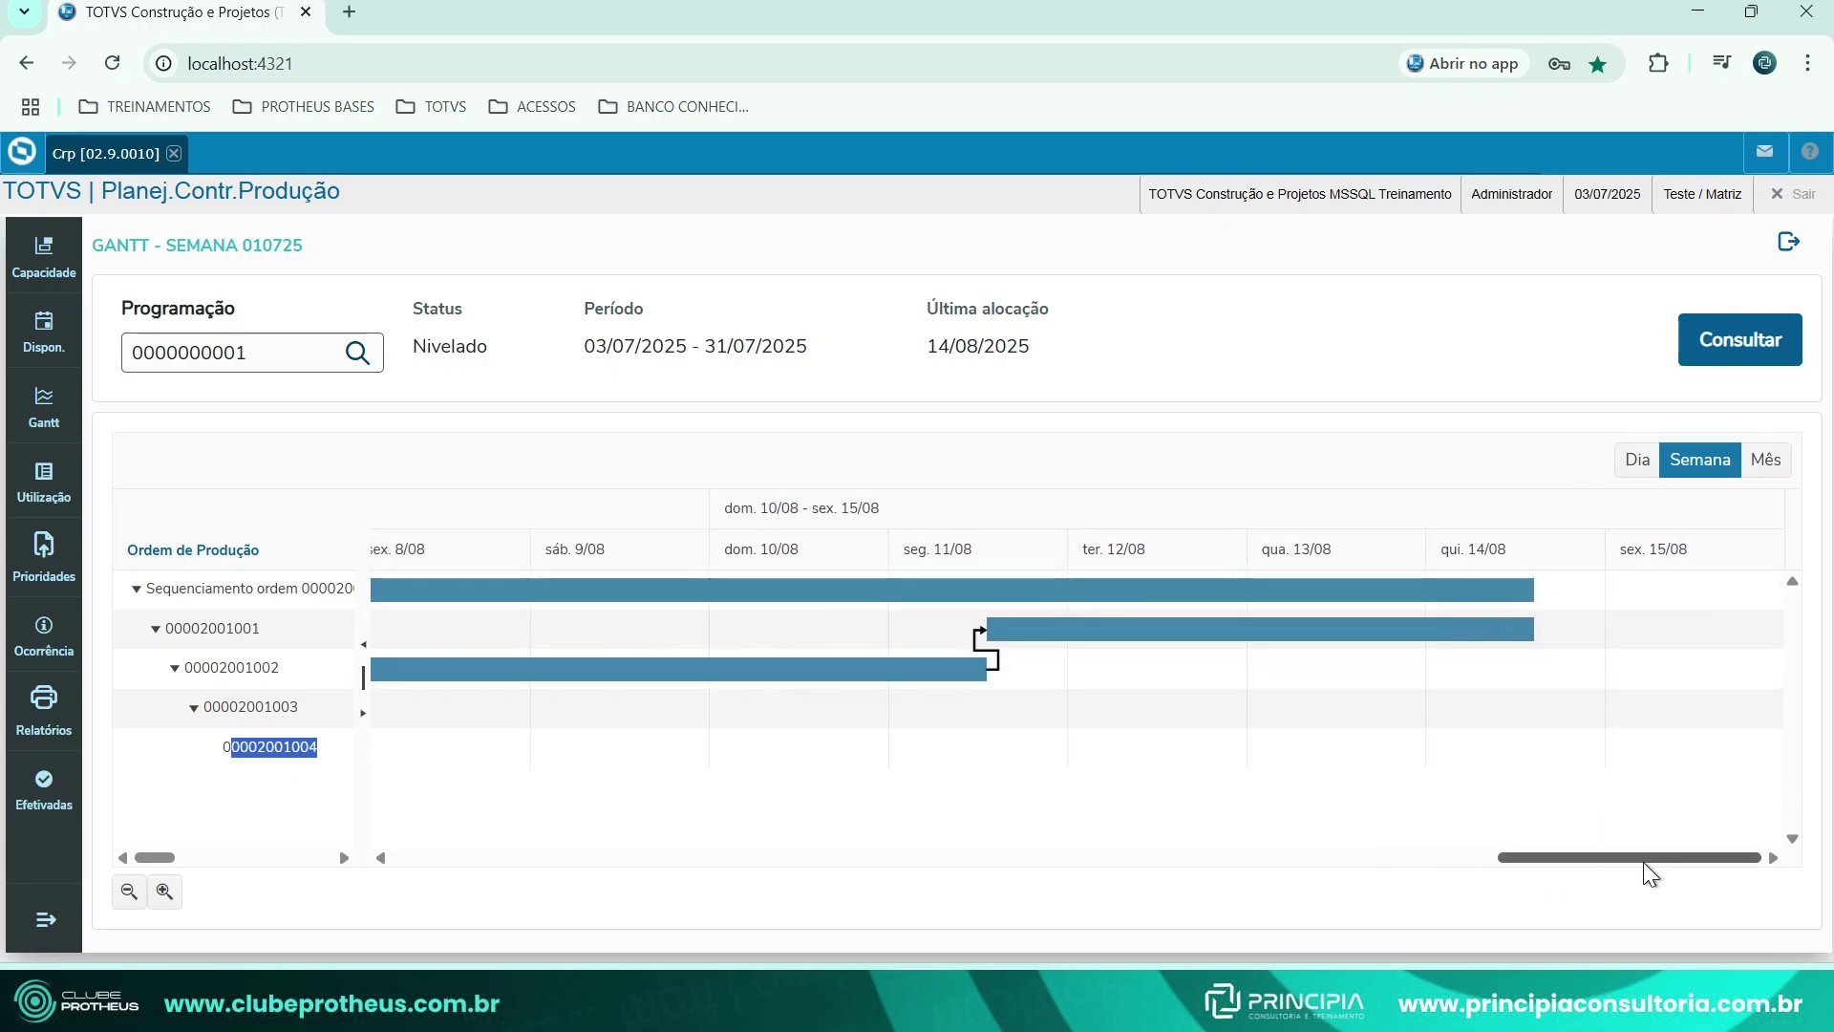
drag(1646, 857, 757, 599)
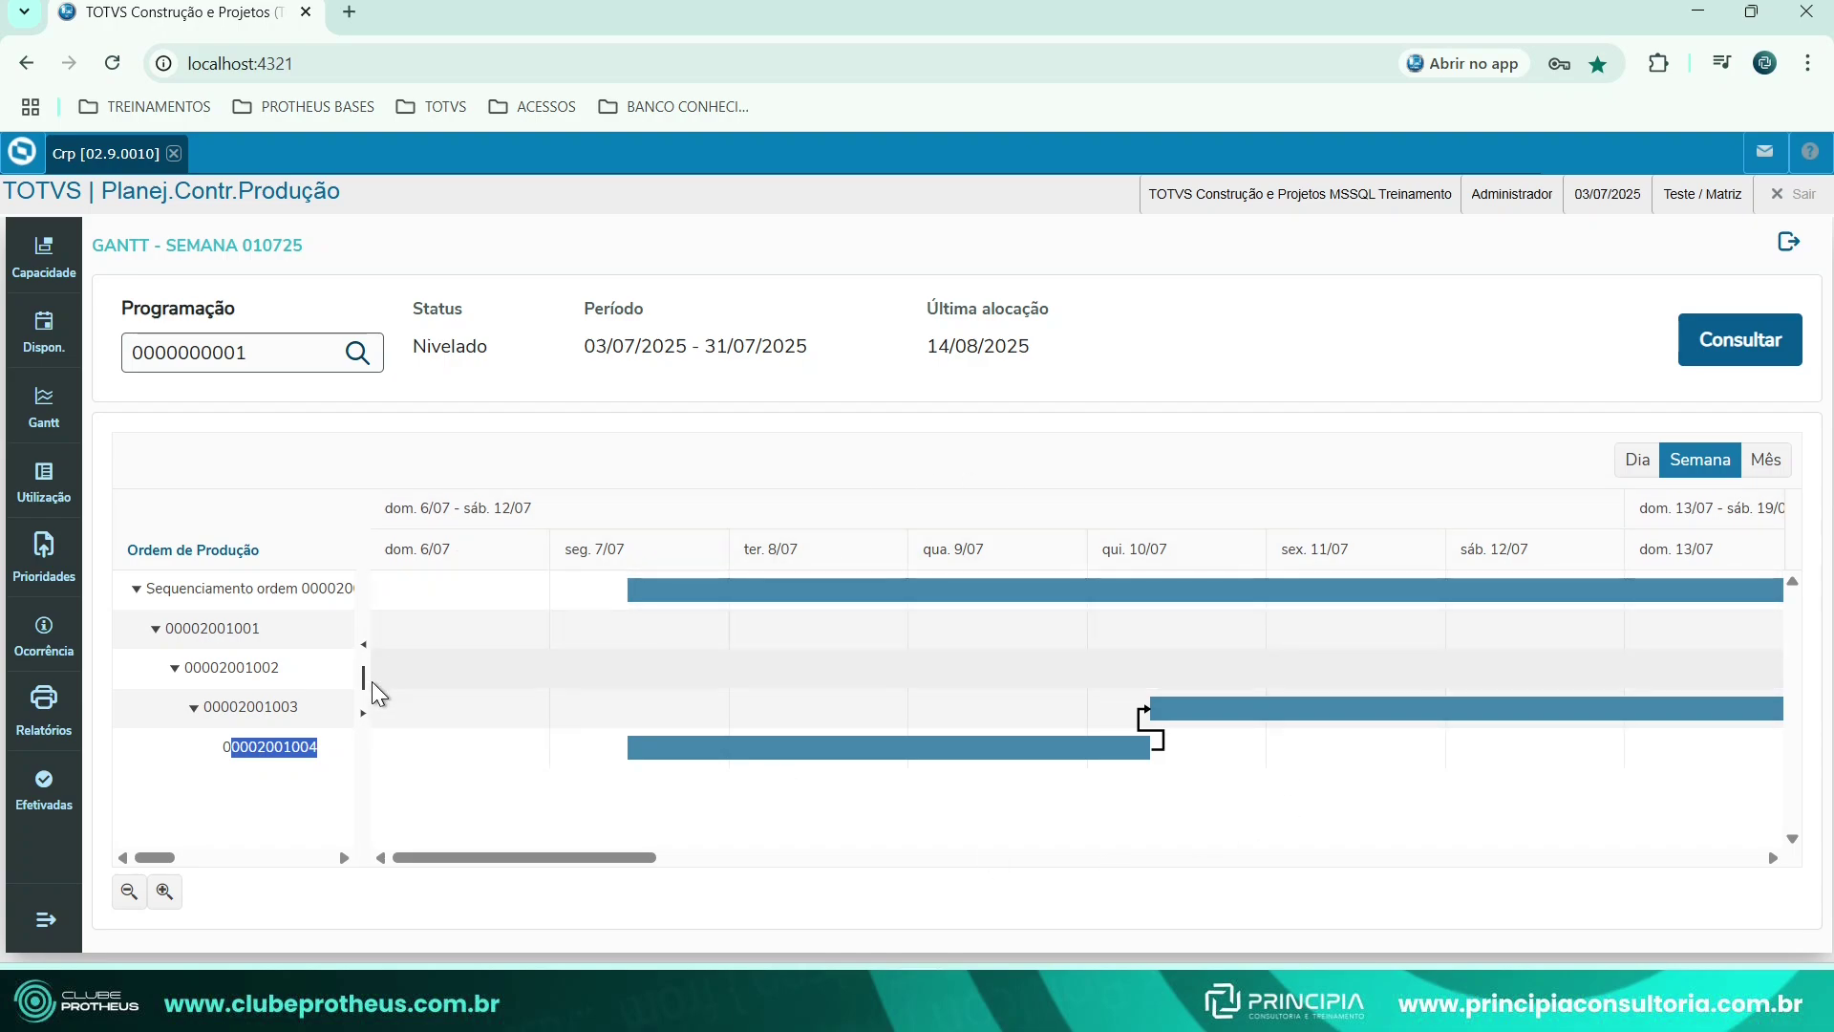
drag(364, 682, 915, 711)
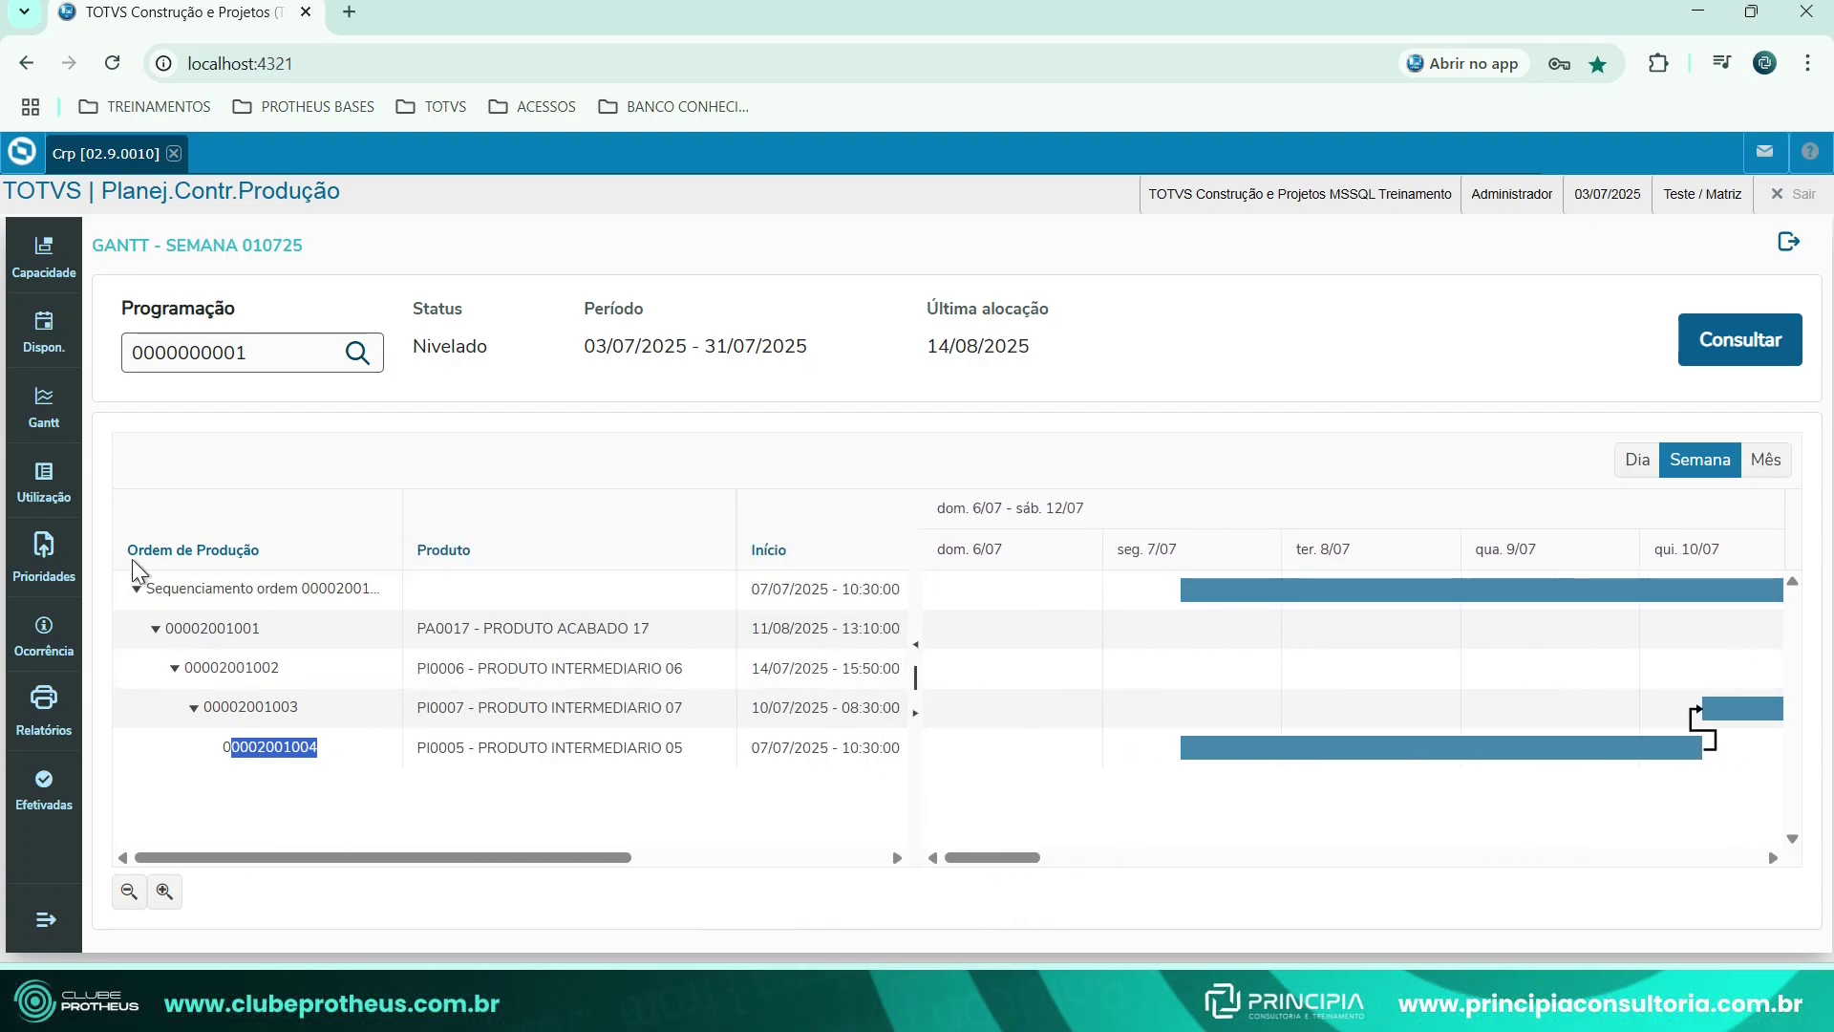
Zoom out the weekly Gantt and review the Início and Término dates of the orders in the sequence.
click(130, 892)
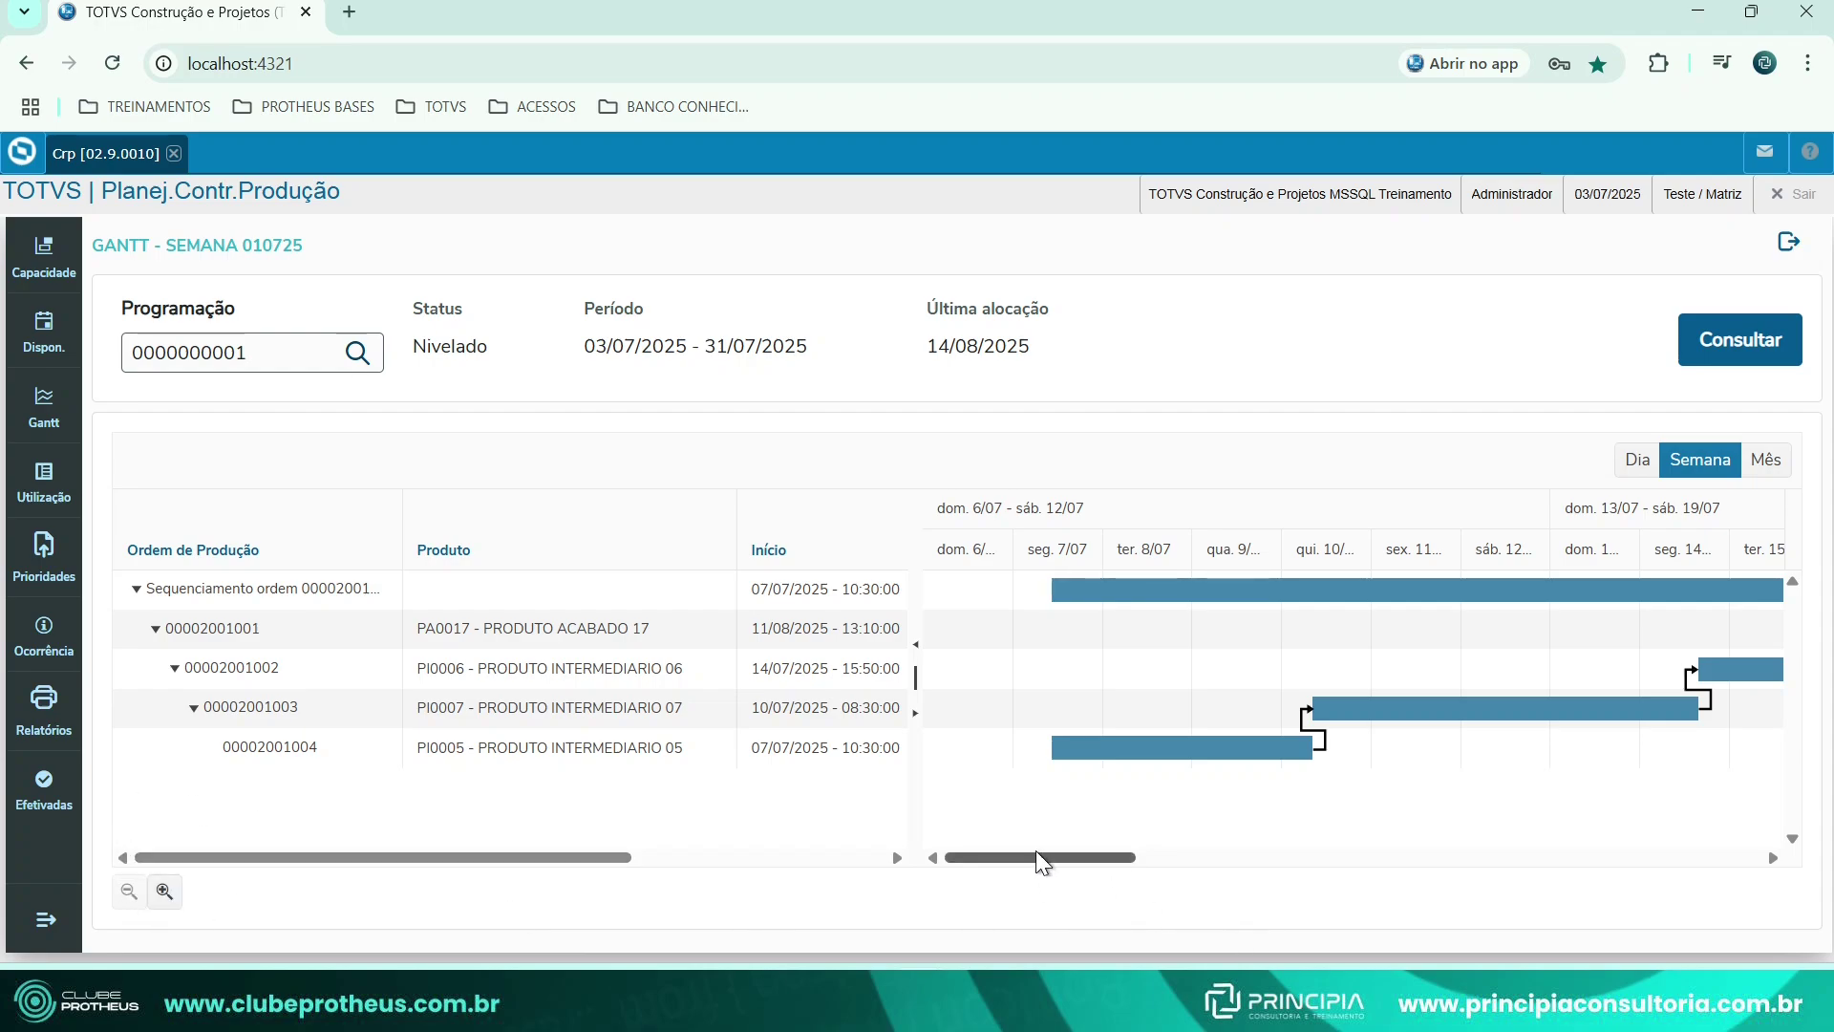
drag(1038, 855, 1567, 871)
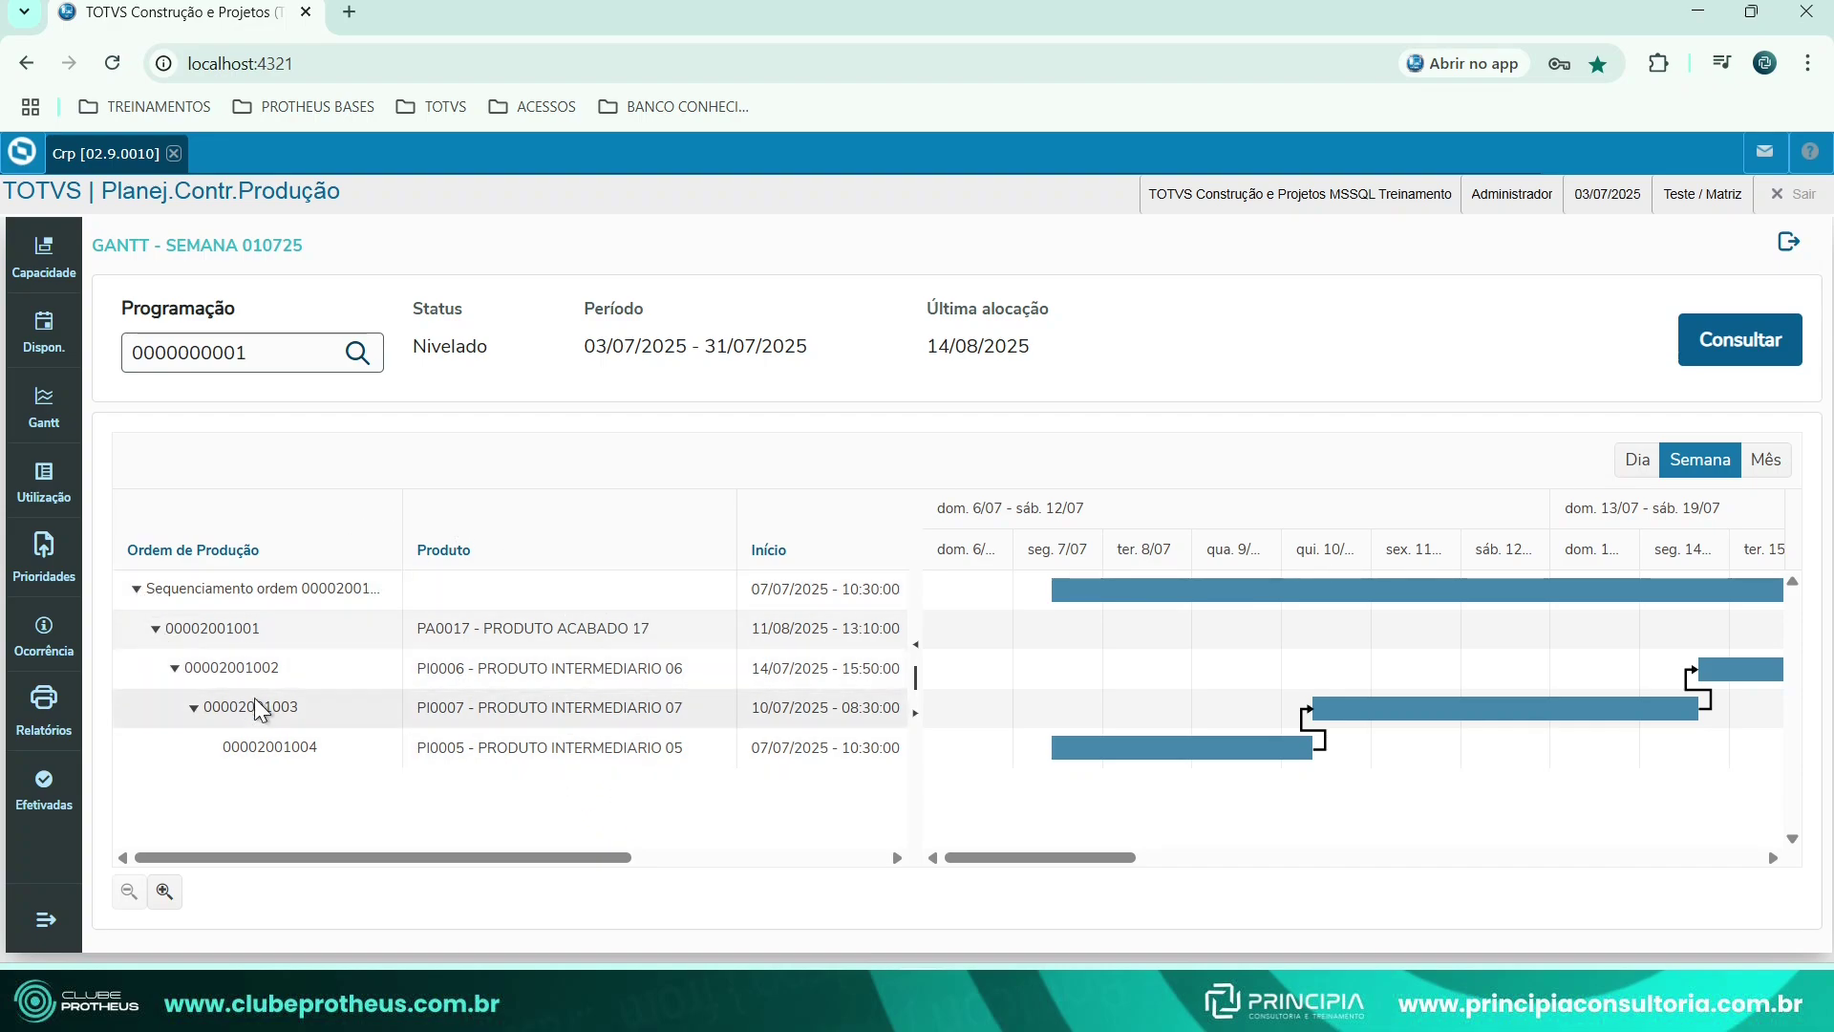
drag(384, 857, 643, 868)
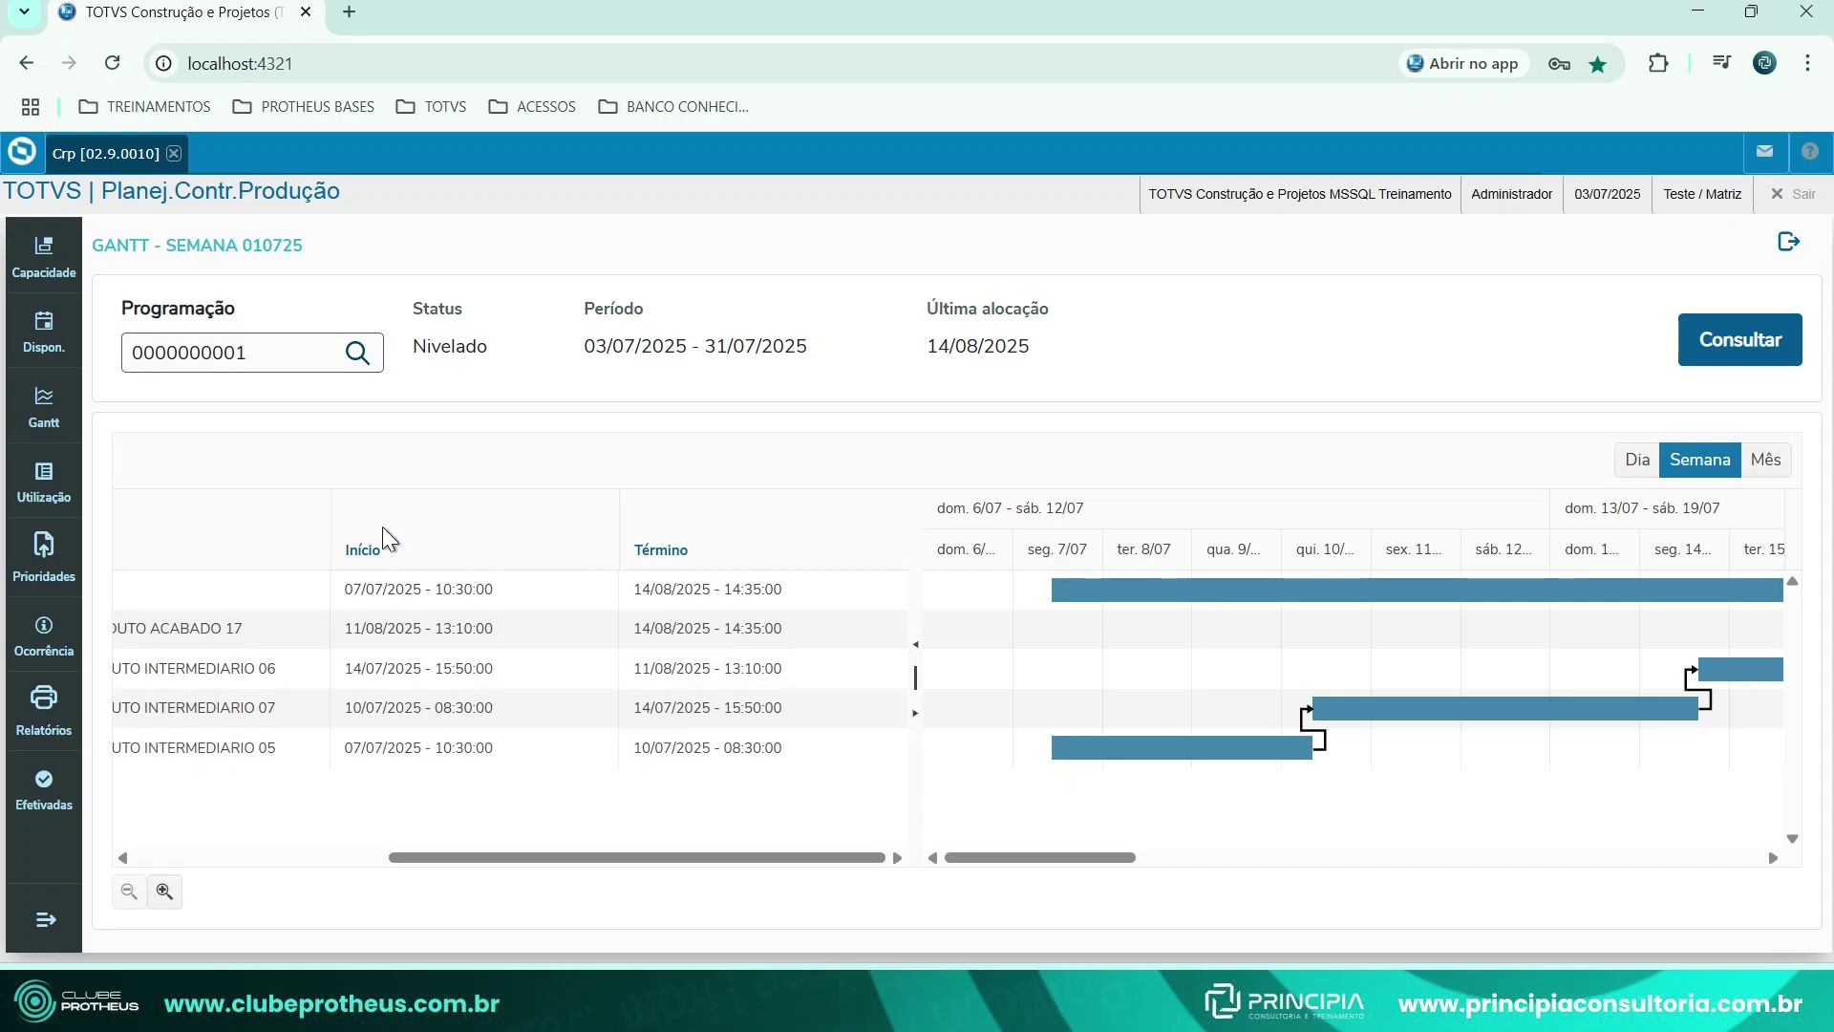
drag(1052, 858, 448, 861)
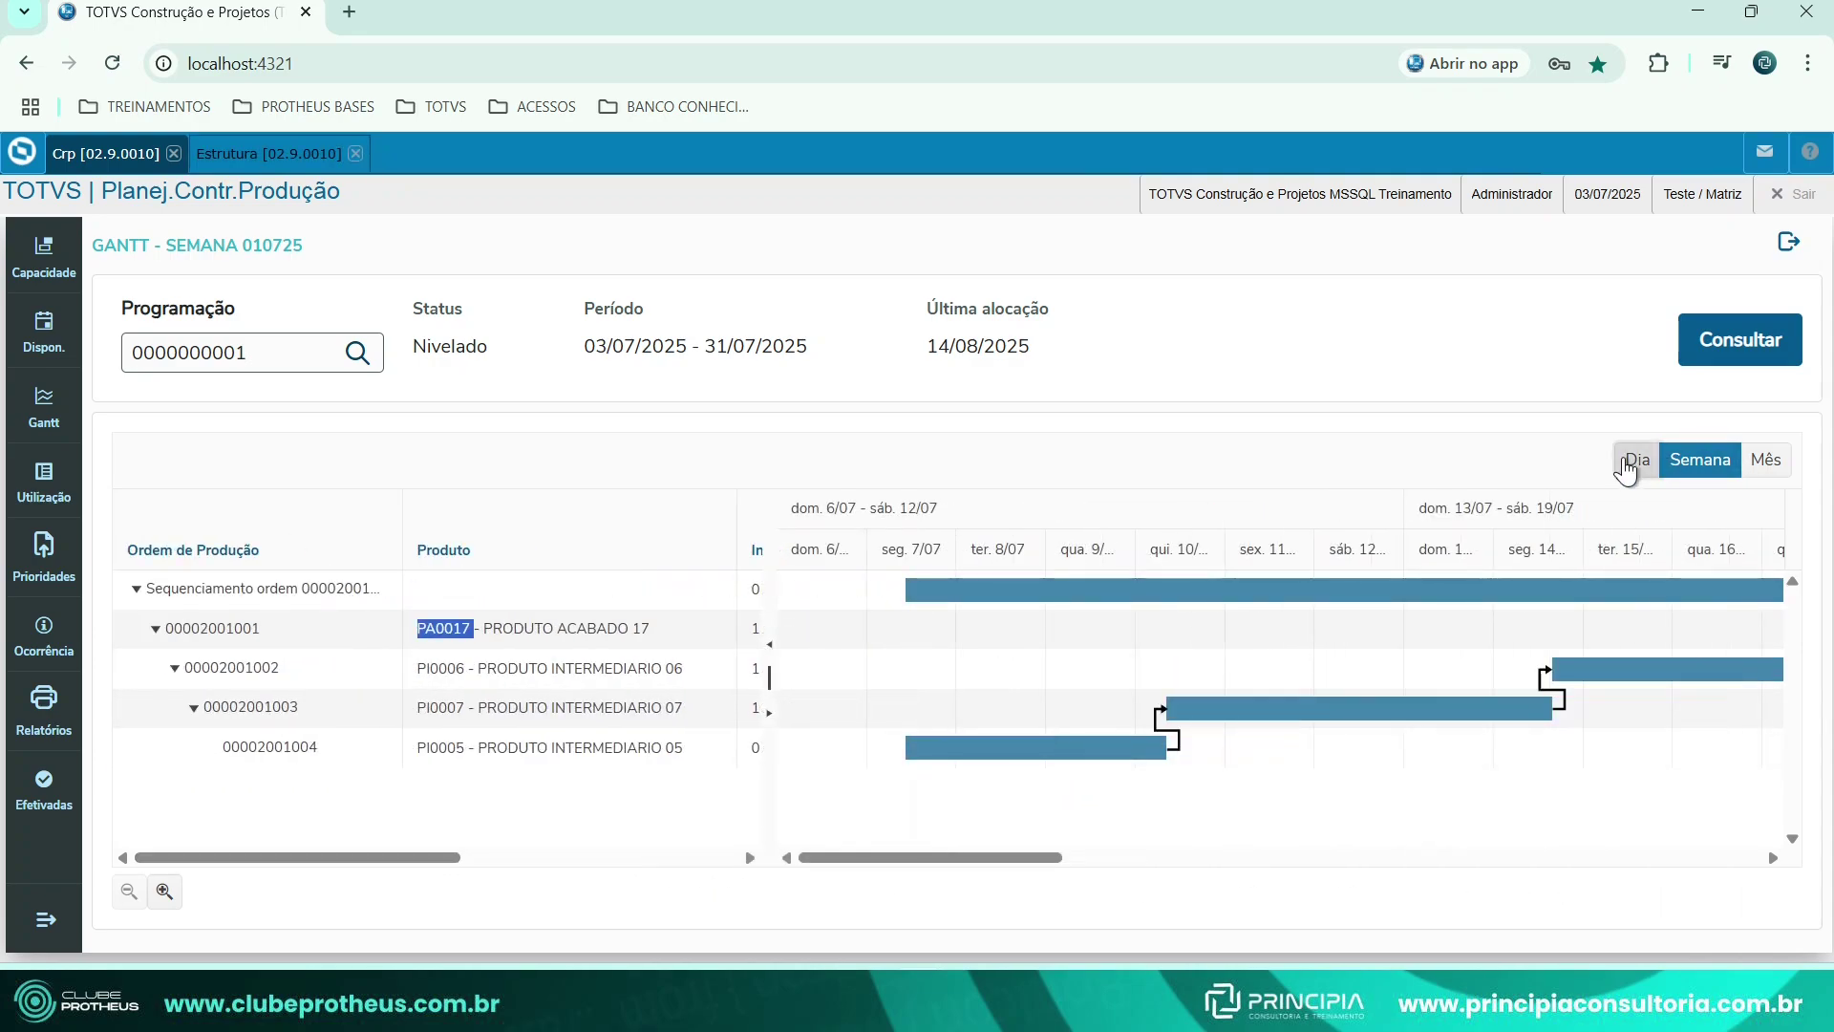
Go through the Gantt's day and week scales, set the Mês scale and zoom out to show the whole sequence.
click(1629, 465)
click(1705, 465)
click(1765, 462)
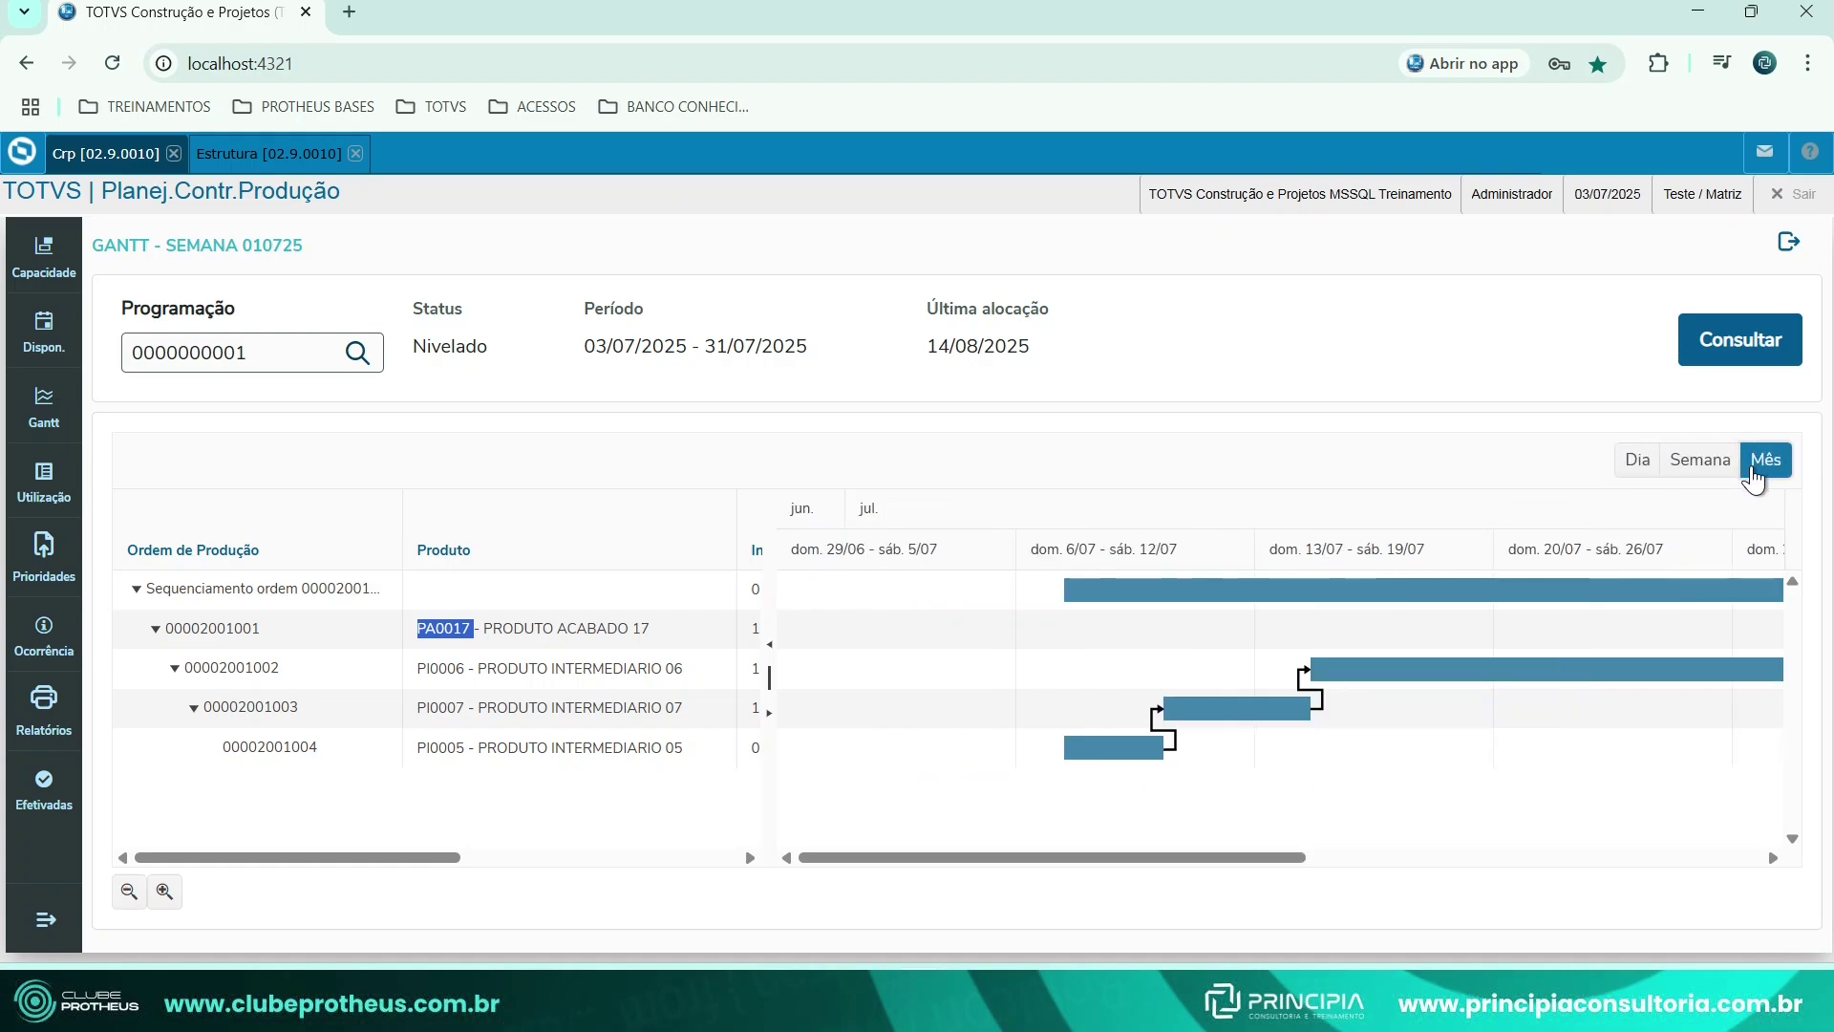
mouse_move(1060, 856)
mouse_down()
mouse_move(1432, 879)
mouse_move(1068, 883)
mouse_up()
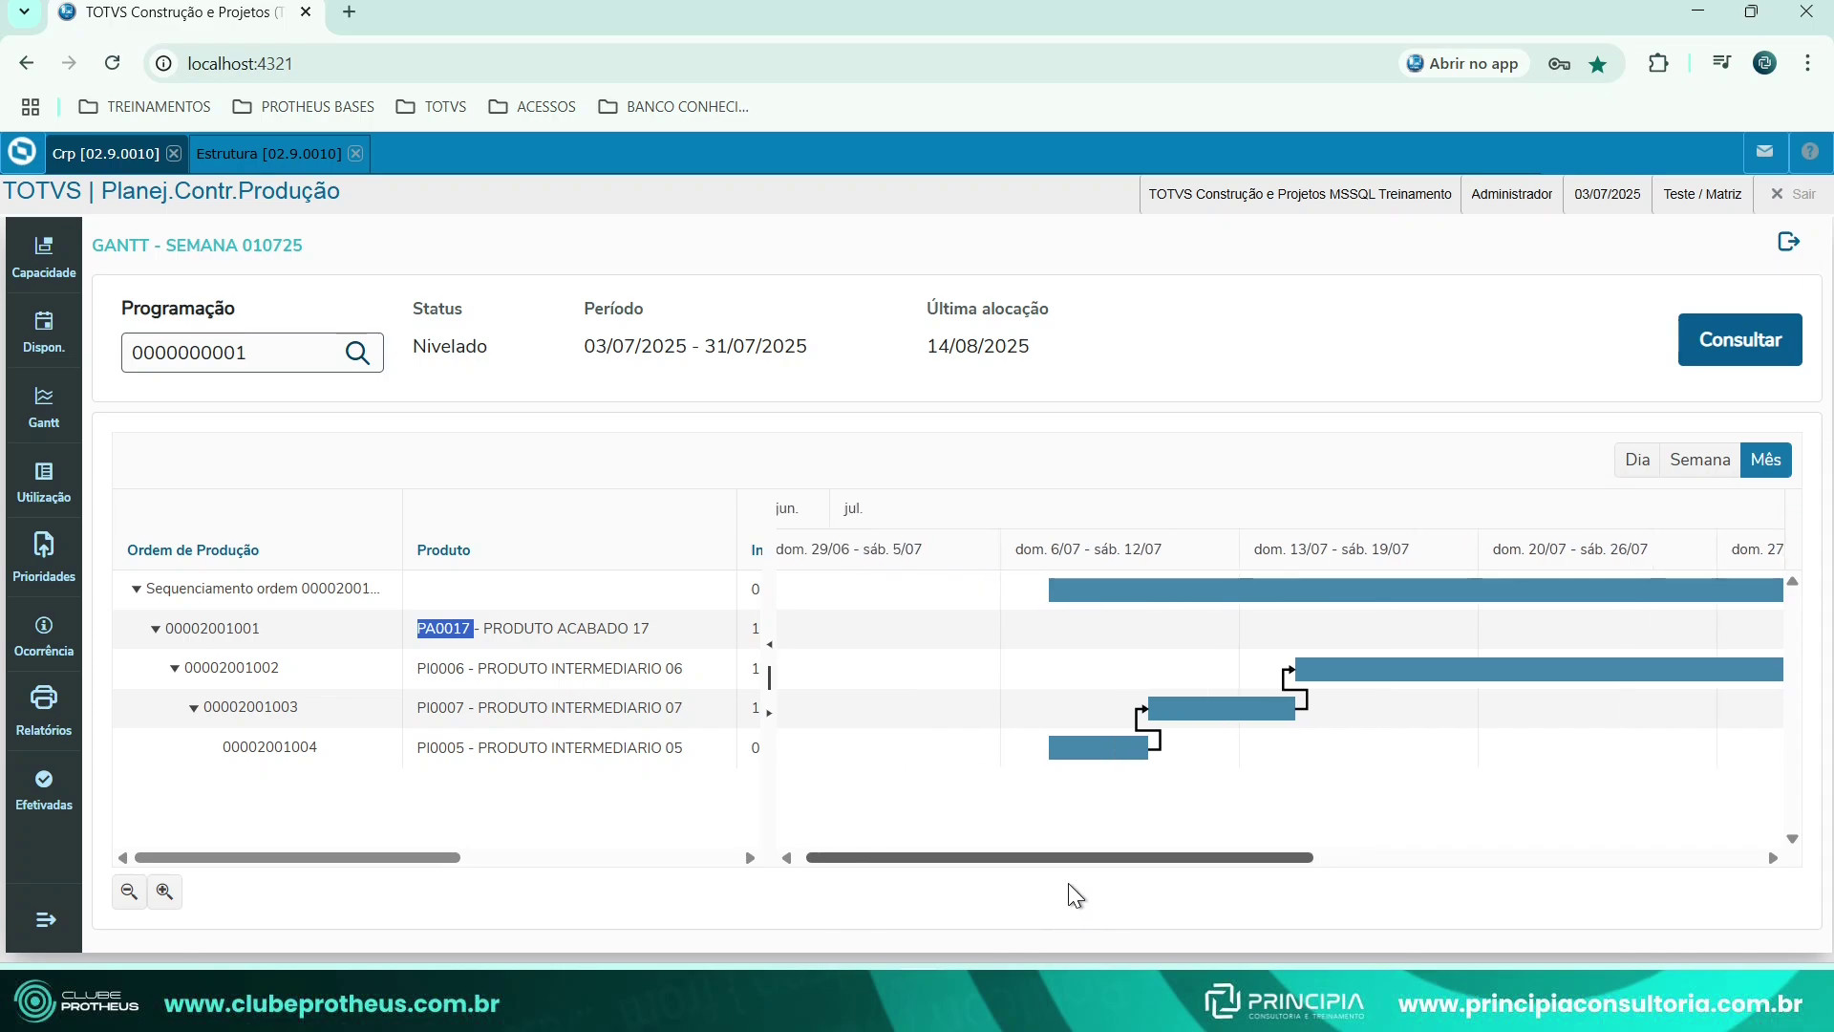
click(129, 890)
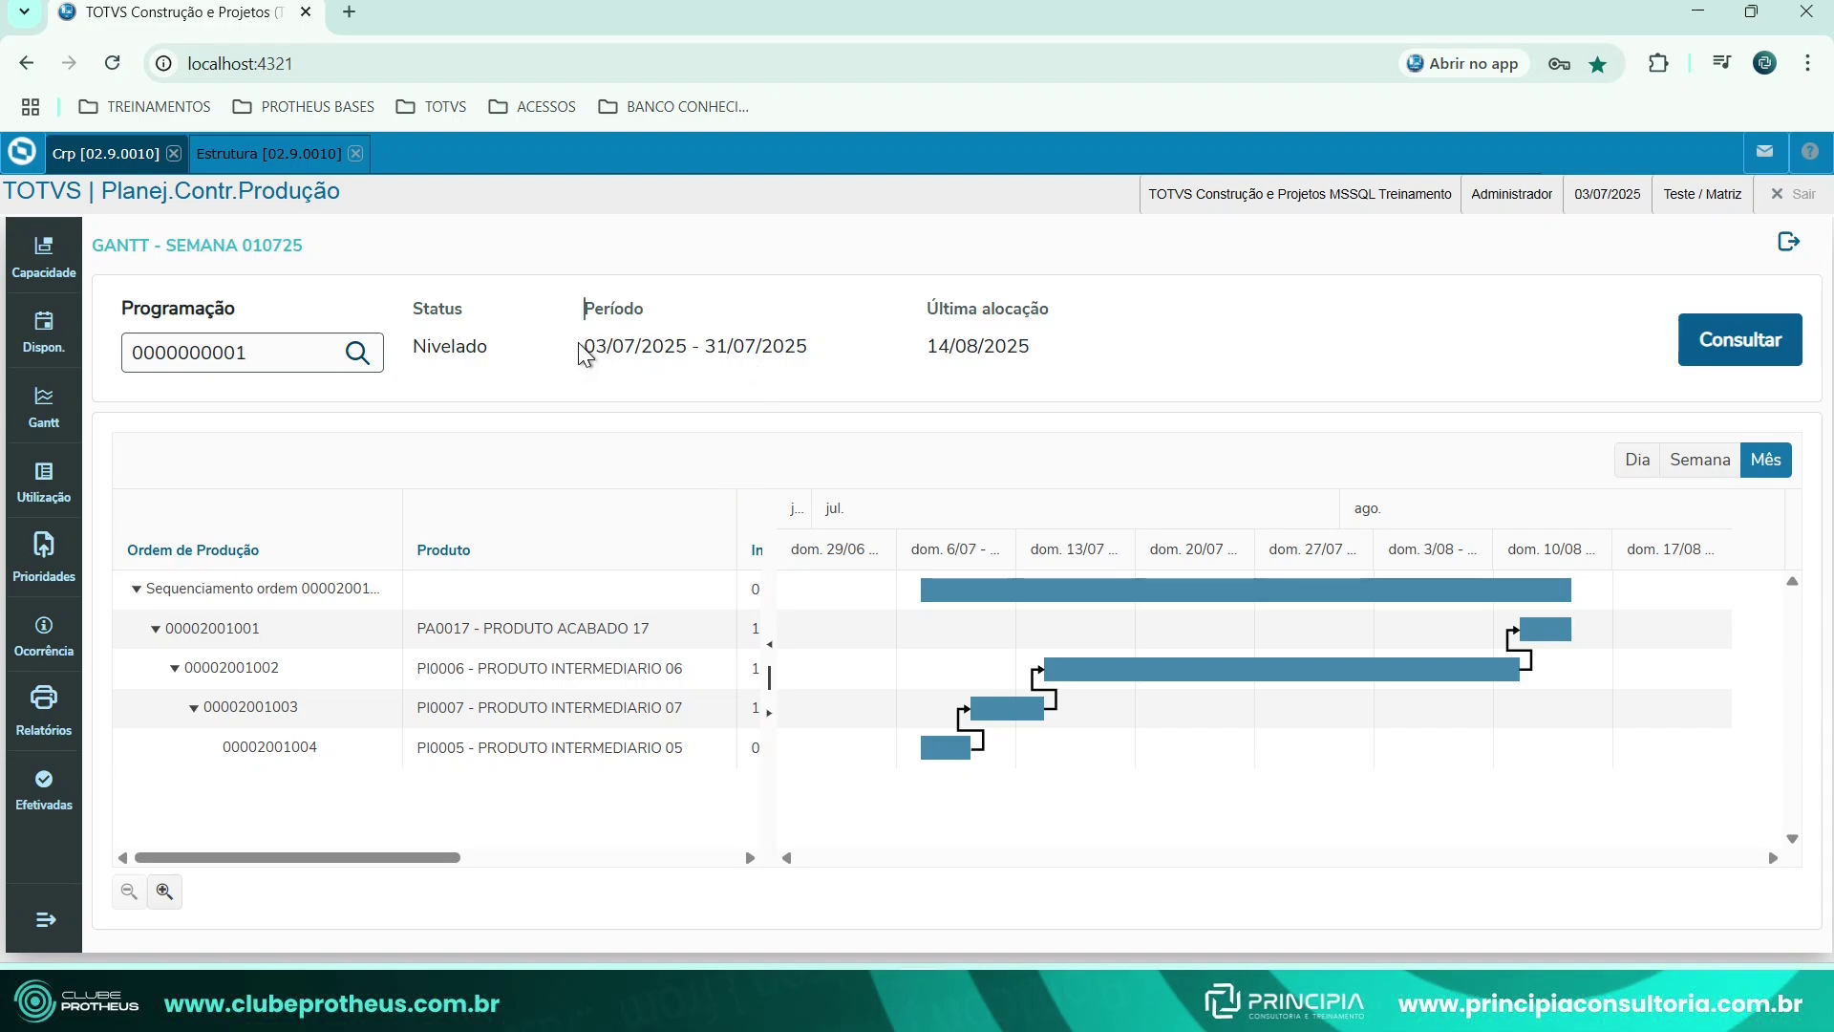
Check the programming's Período and Última alocação dates against the Gantt sequence.
drag(585, 353, 848, 351)
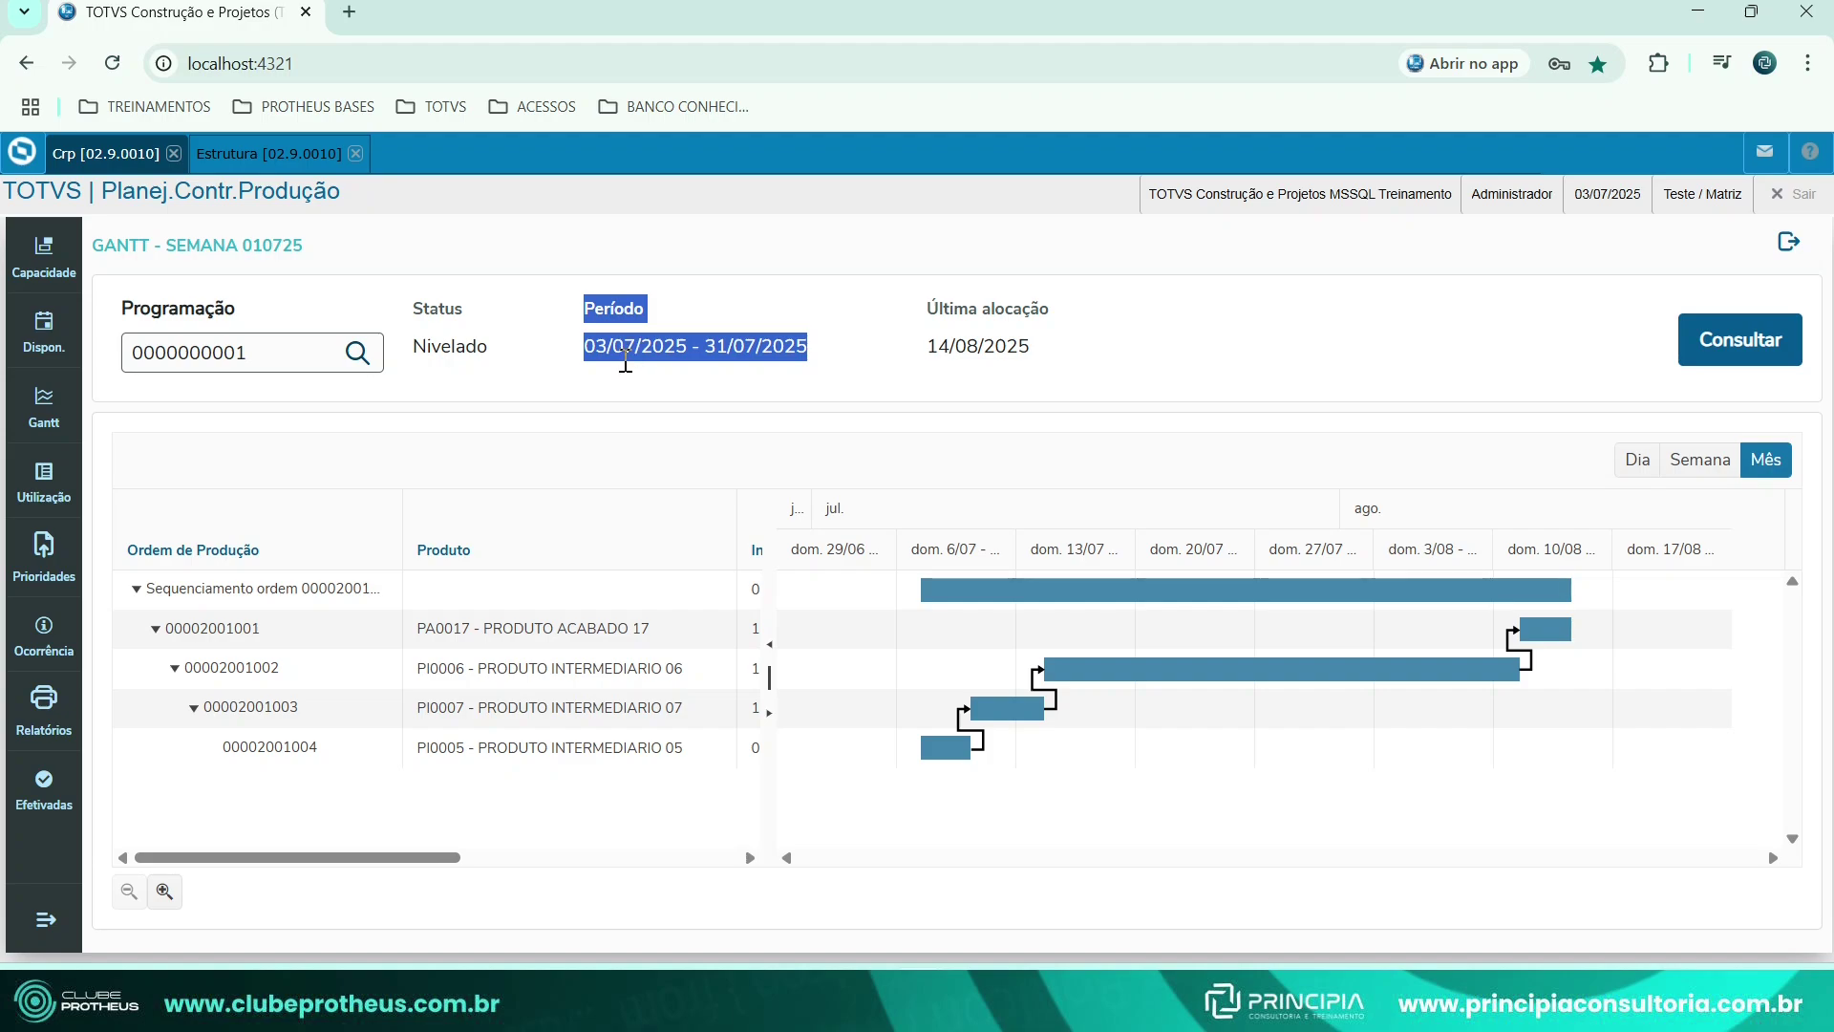
click(984, 344)
drag(927, 342, 1024, 344)
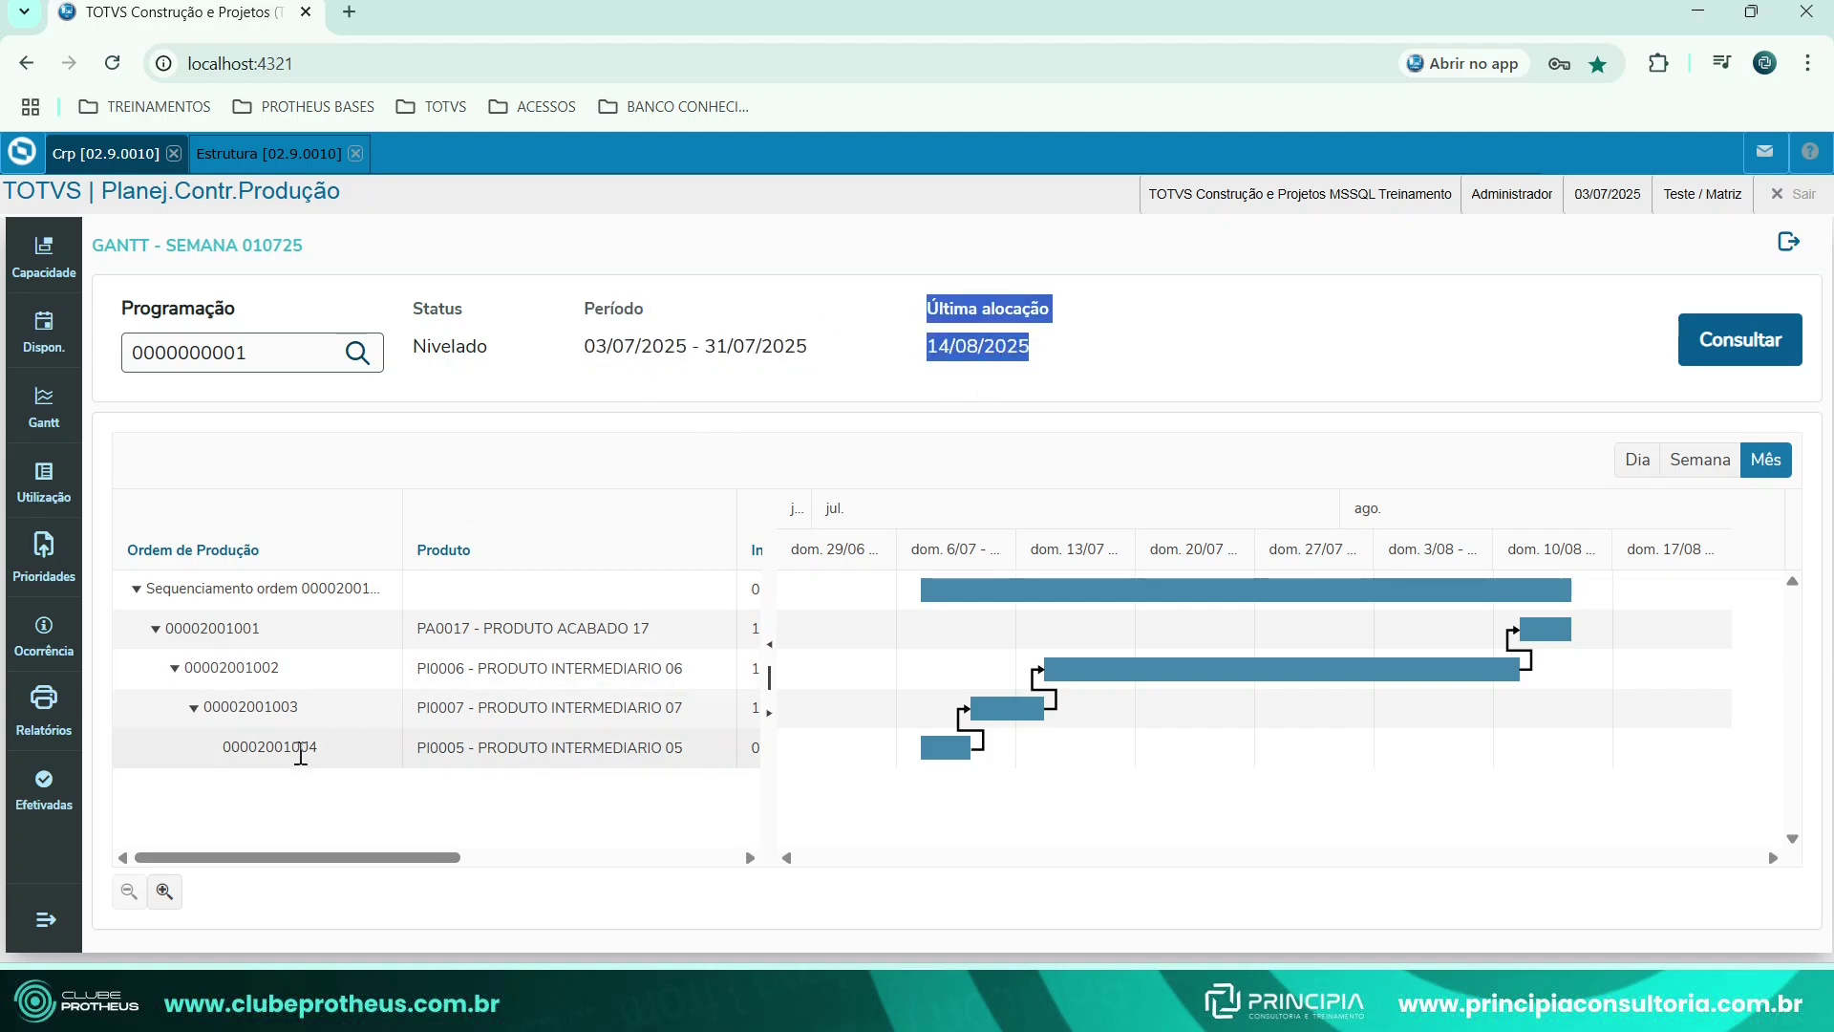
In the Capacidade view, filter out the Disponíveis hours and review the remaining allocations across all resources.
click(52, 267)
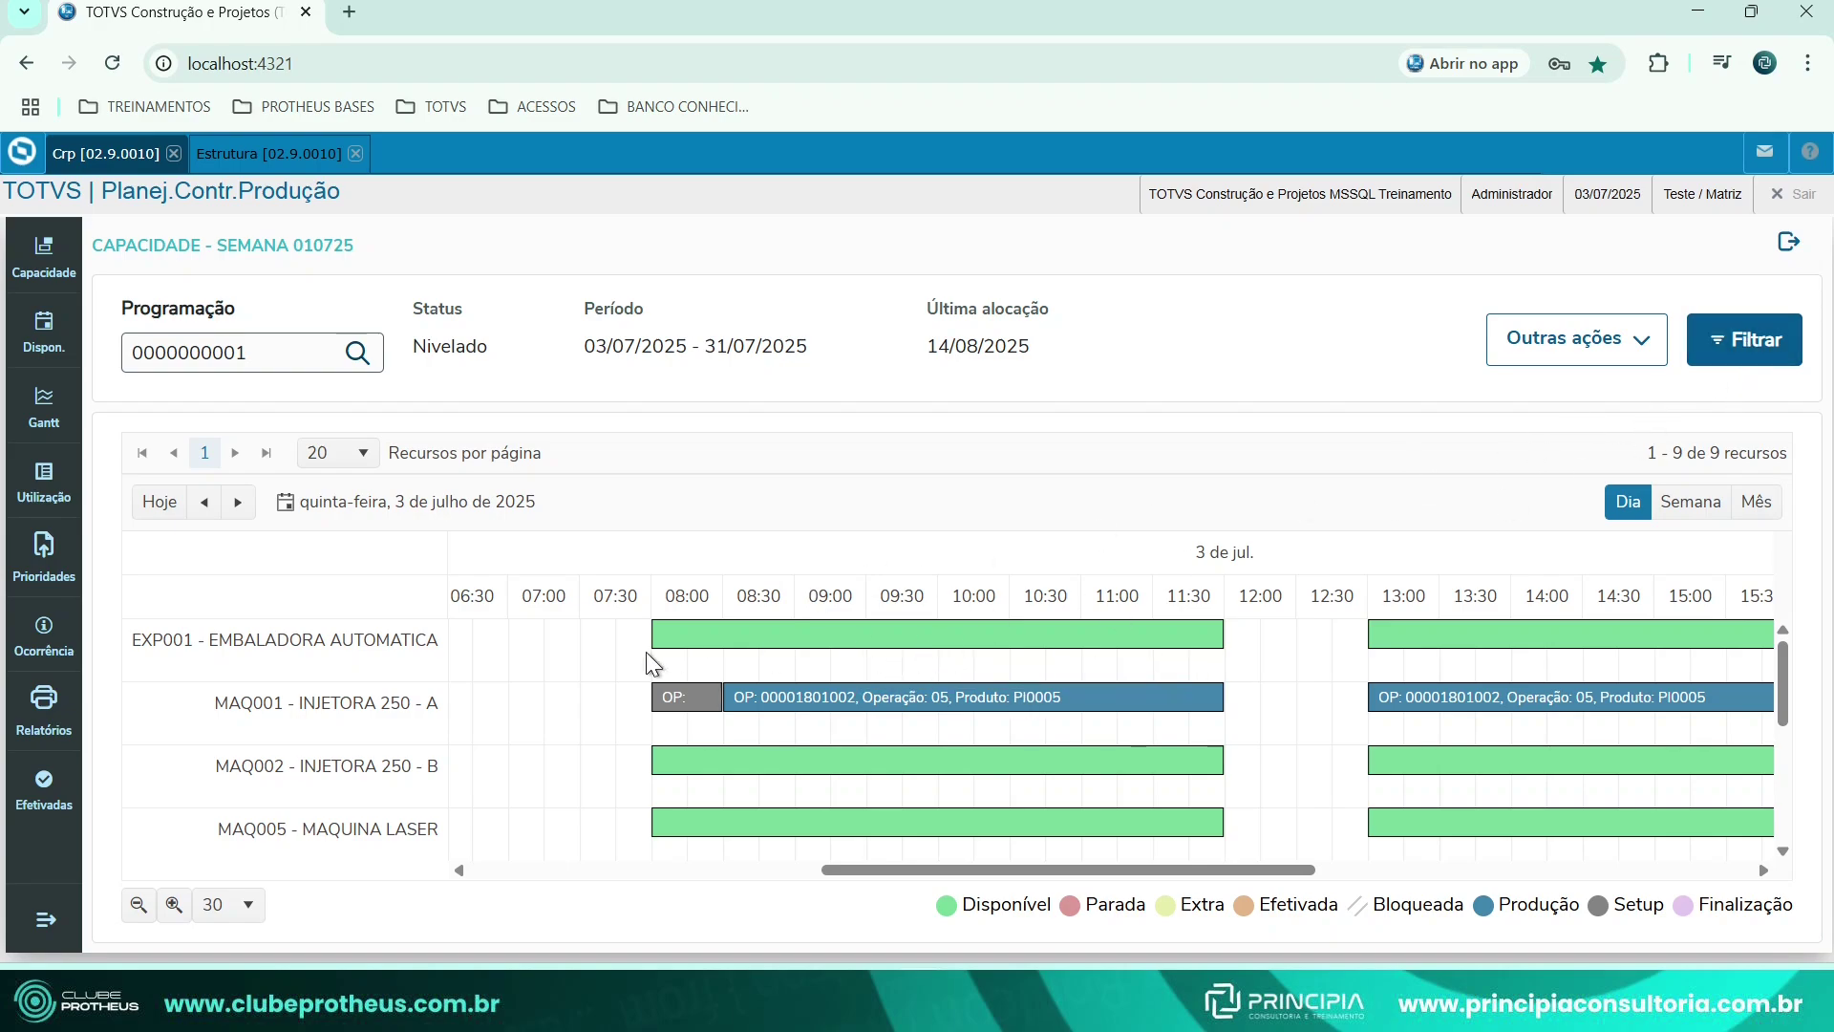
click(1749, 340)
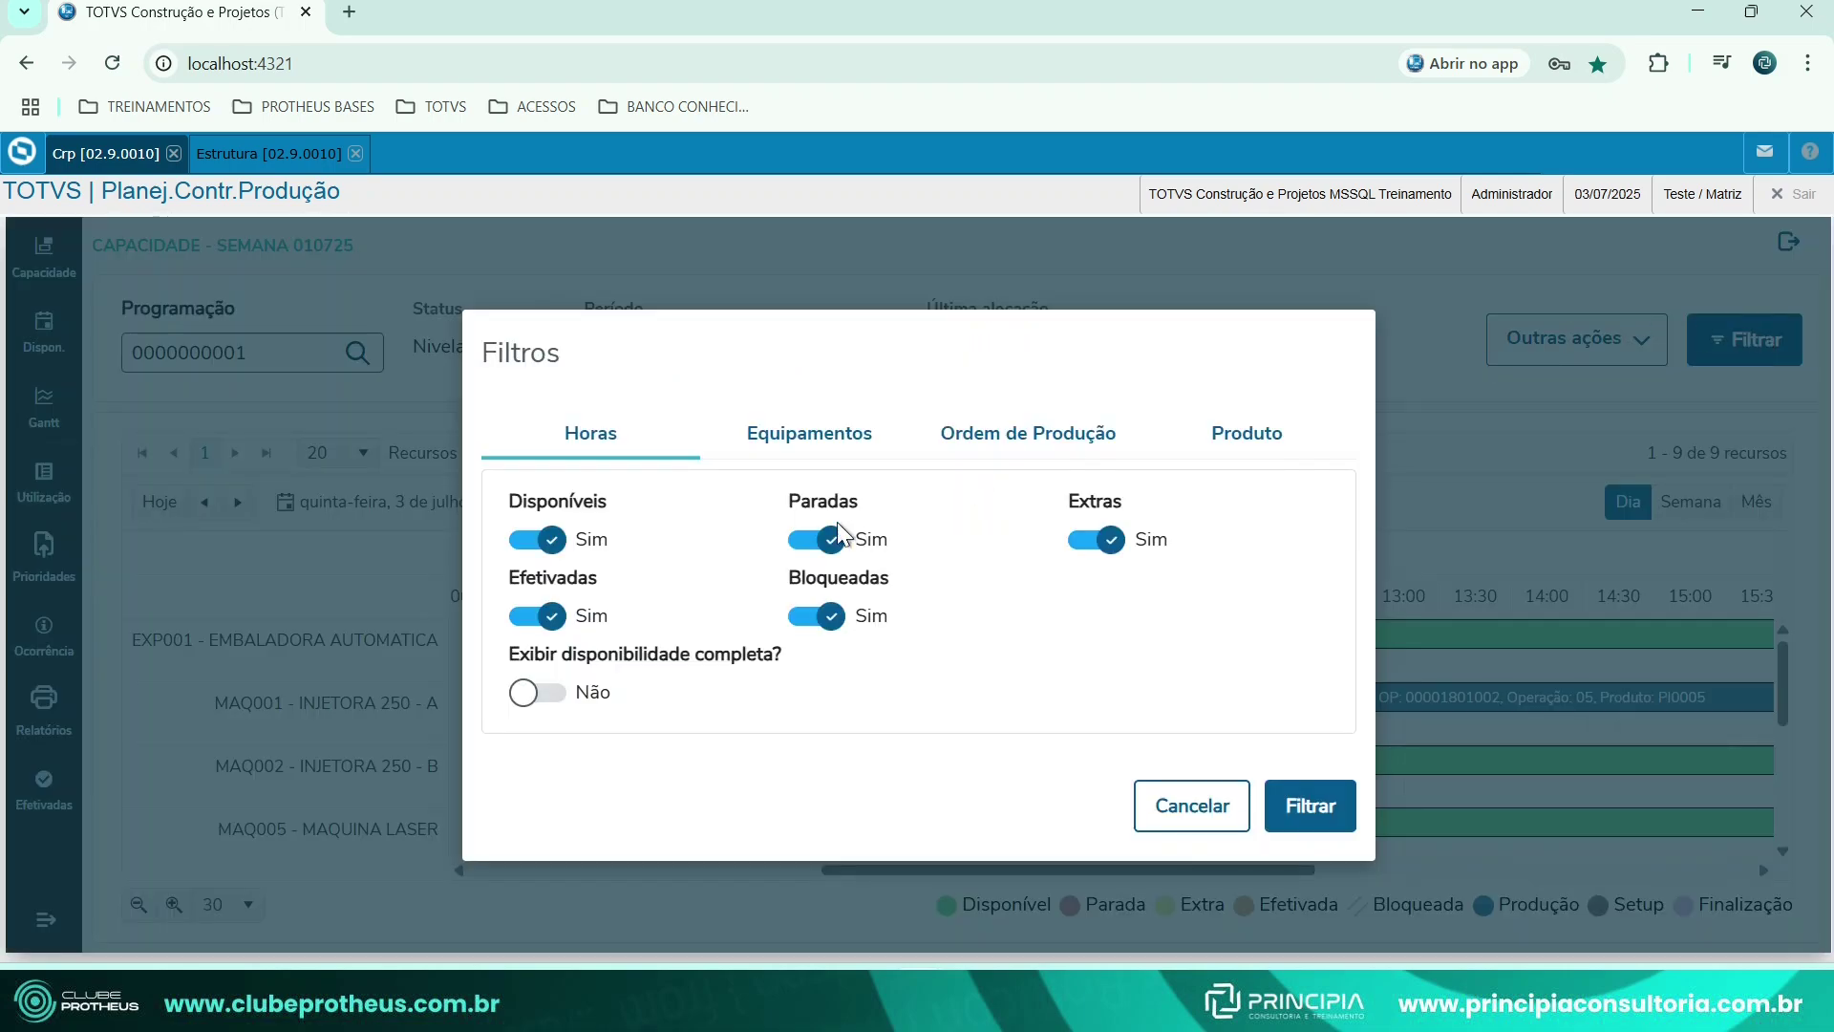
click(525, 540)
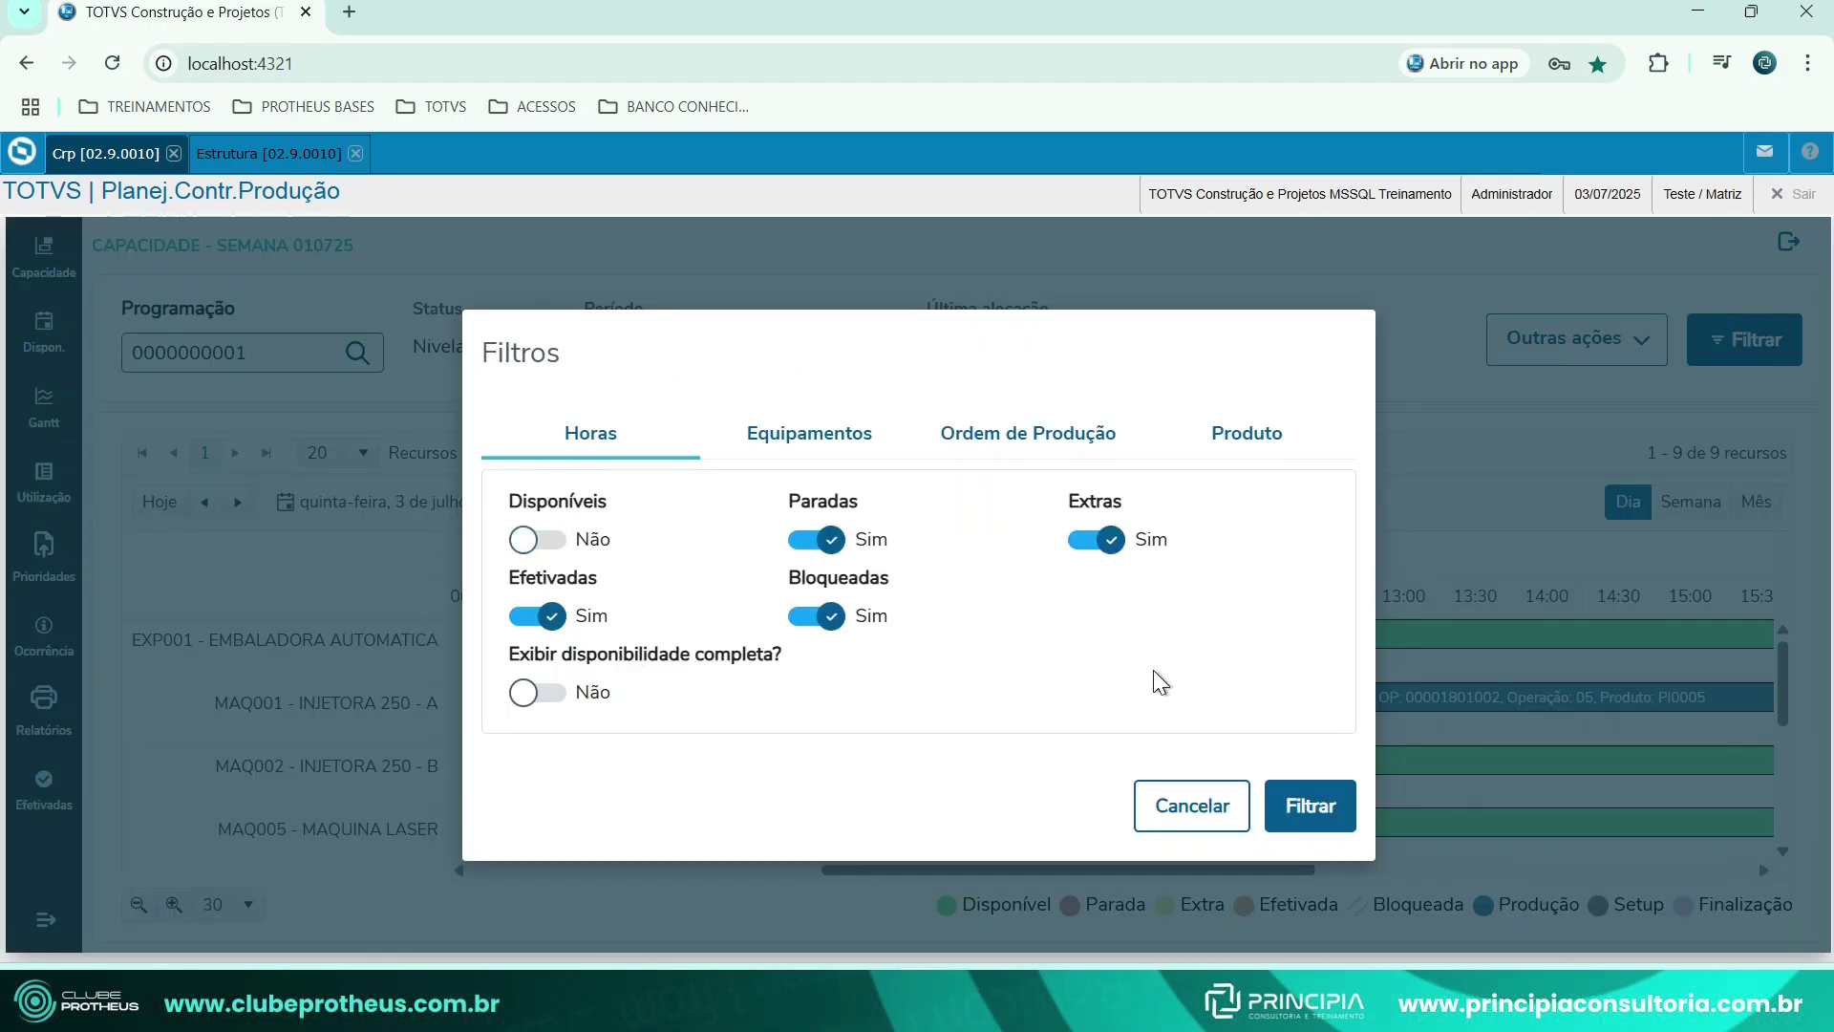
click(1355, 813)
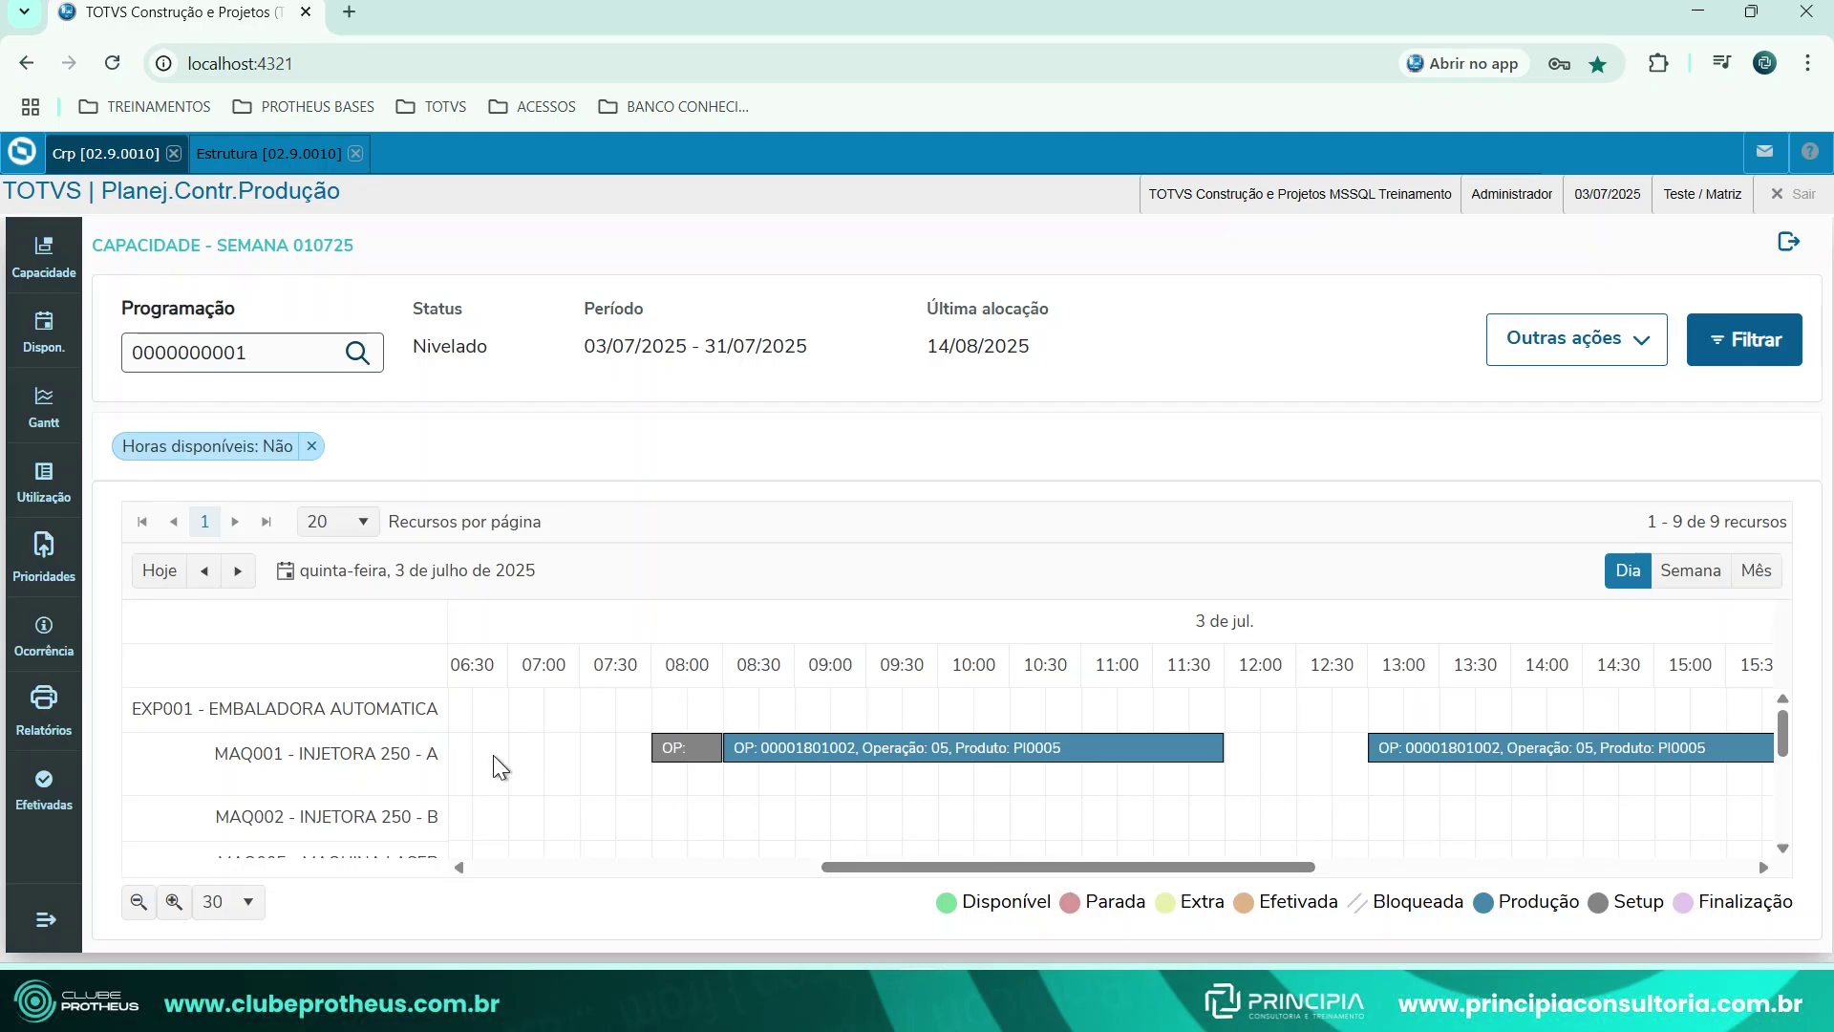
scroll(393, 831, down, 5)
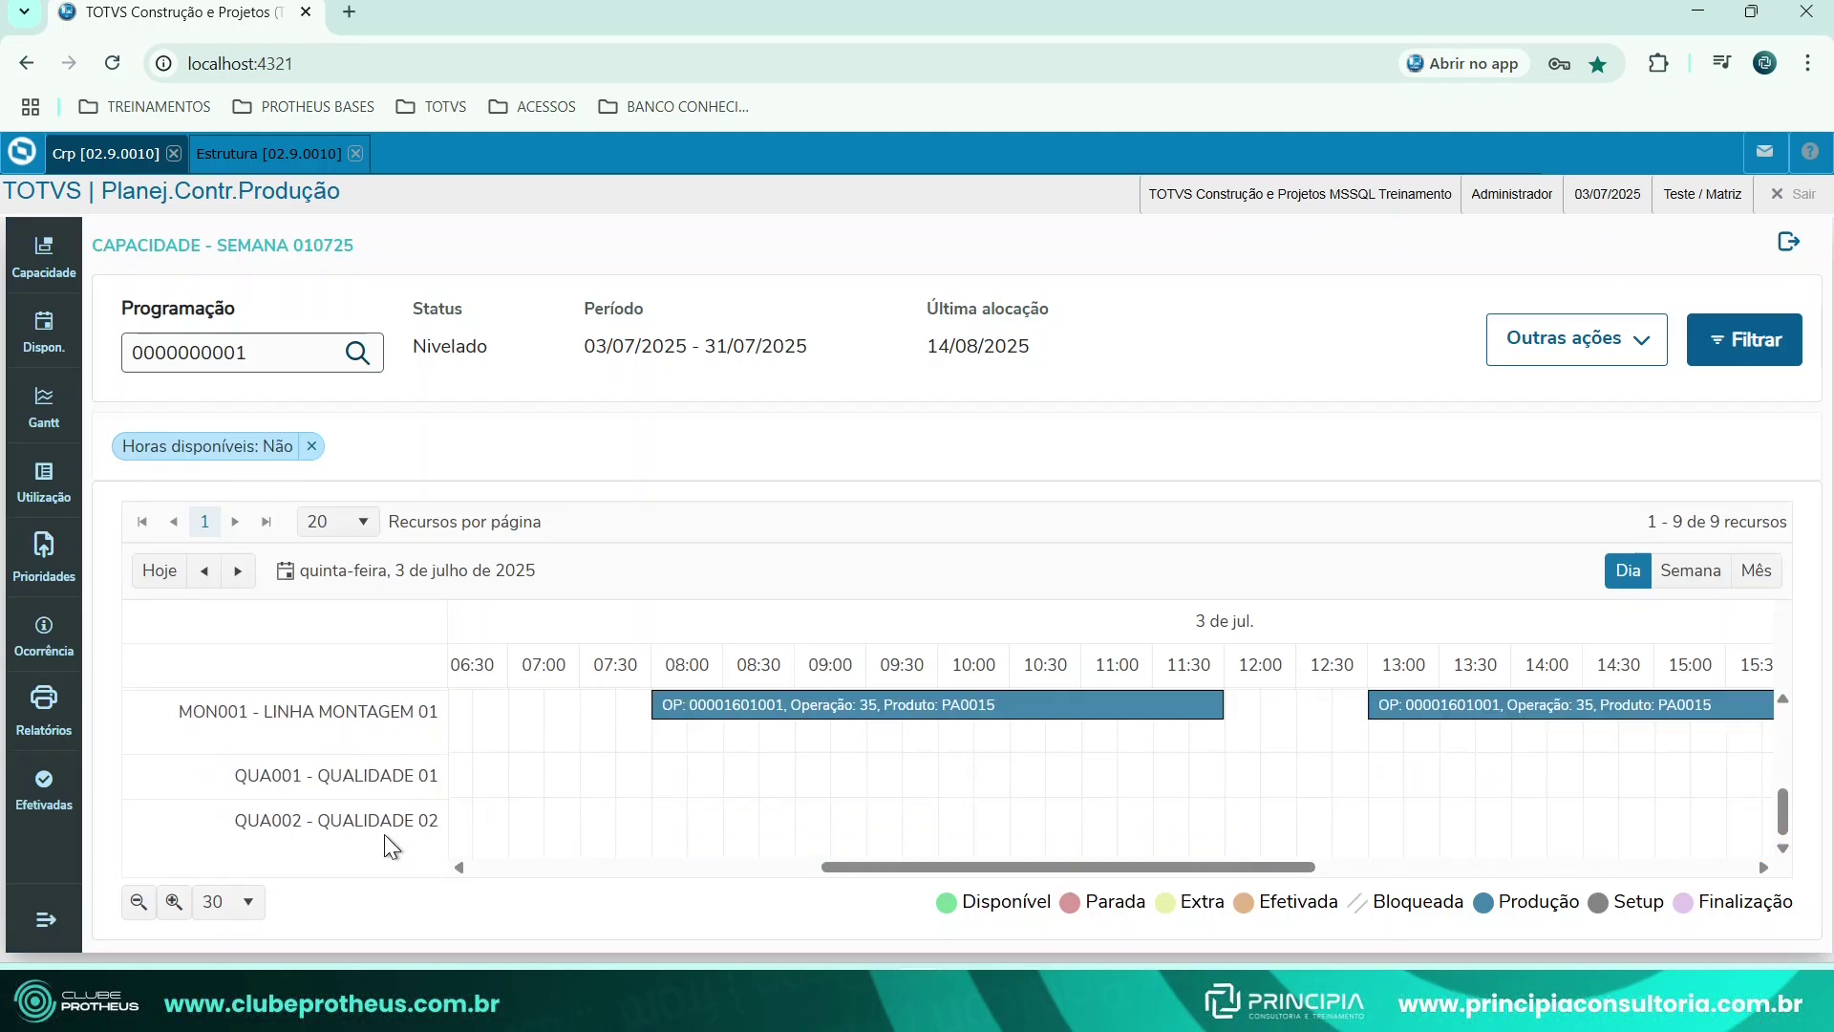
drag(904, 866, 1106, 875)
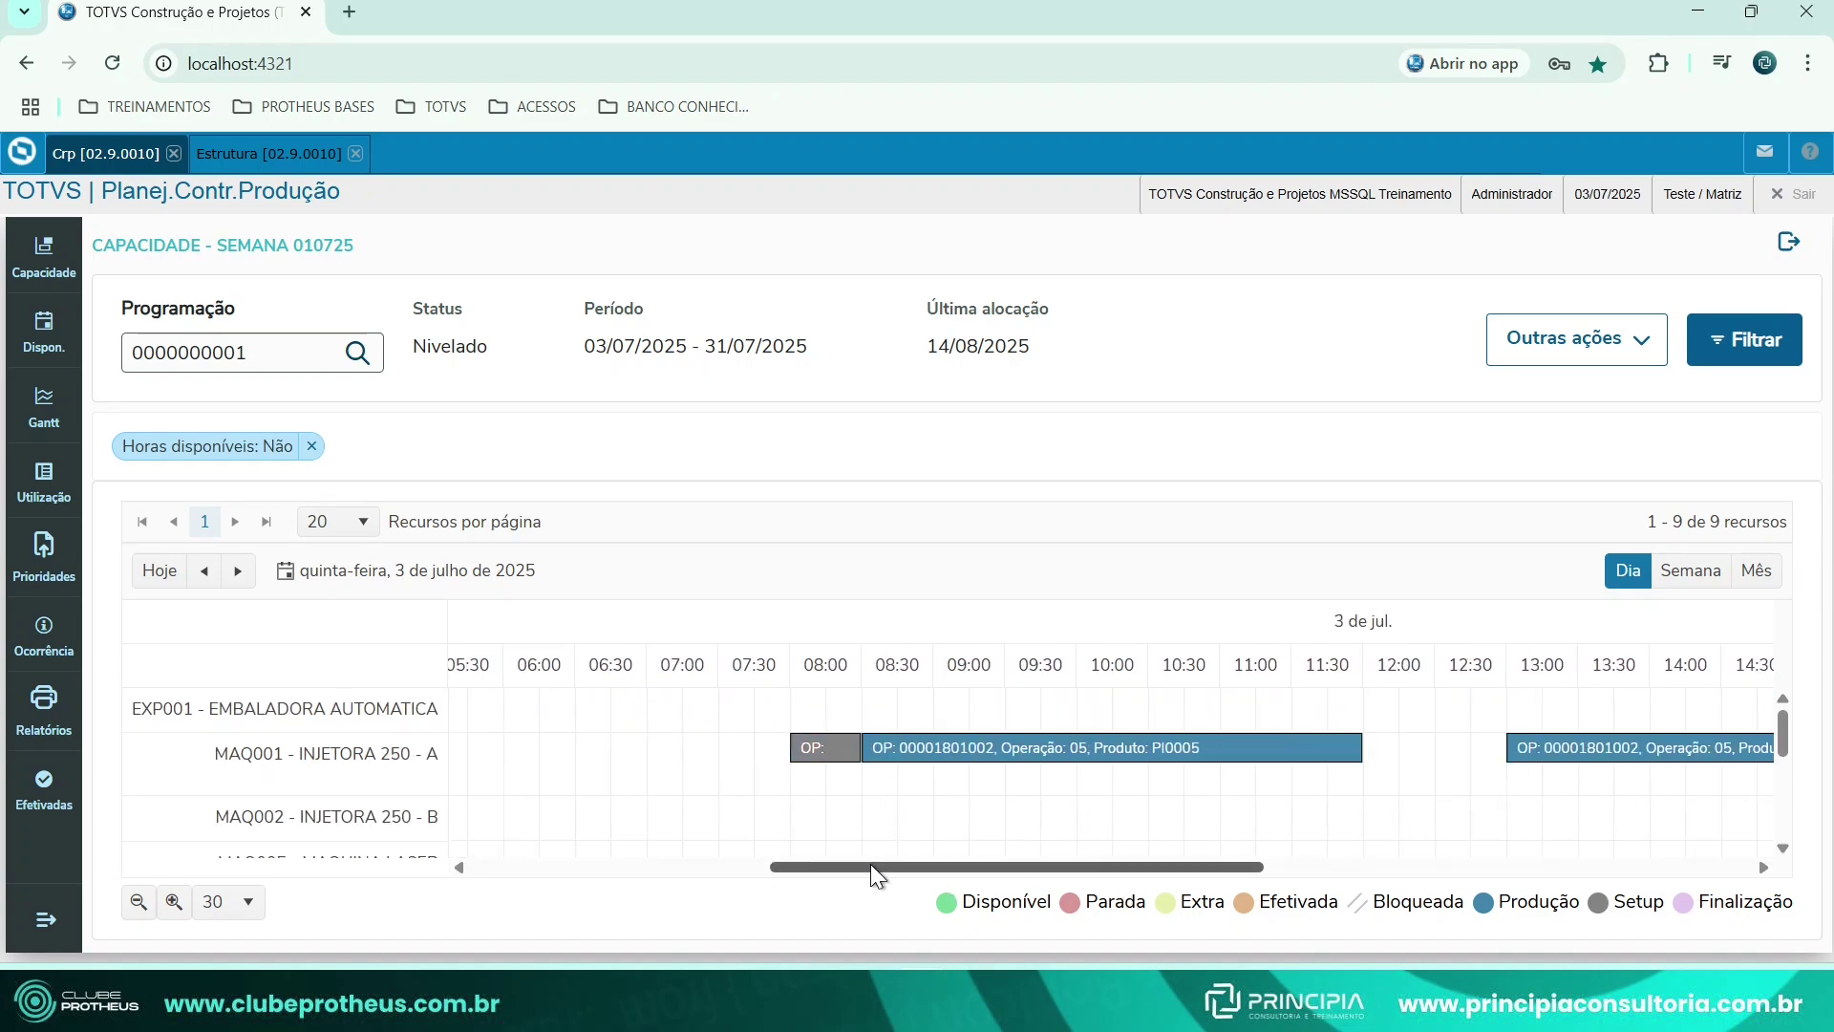
drag(871, 866, 920, 875)
scroll(881, 802, down, 5)
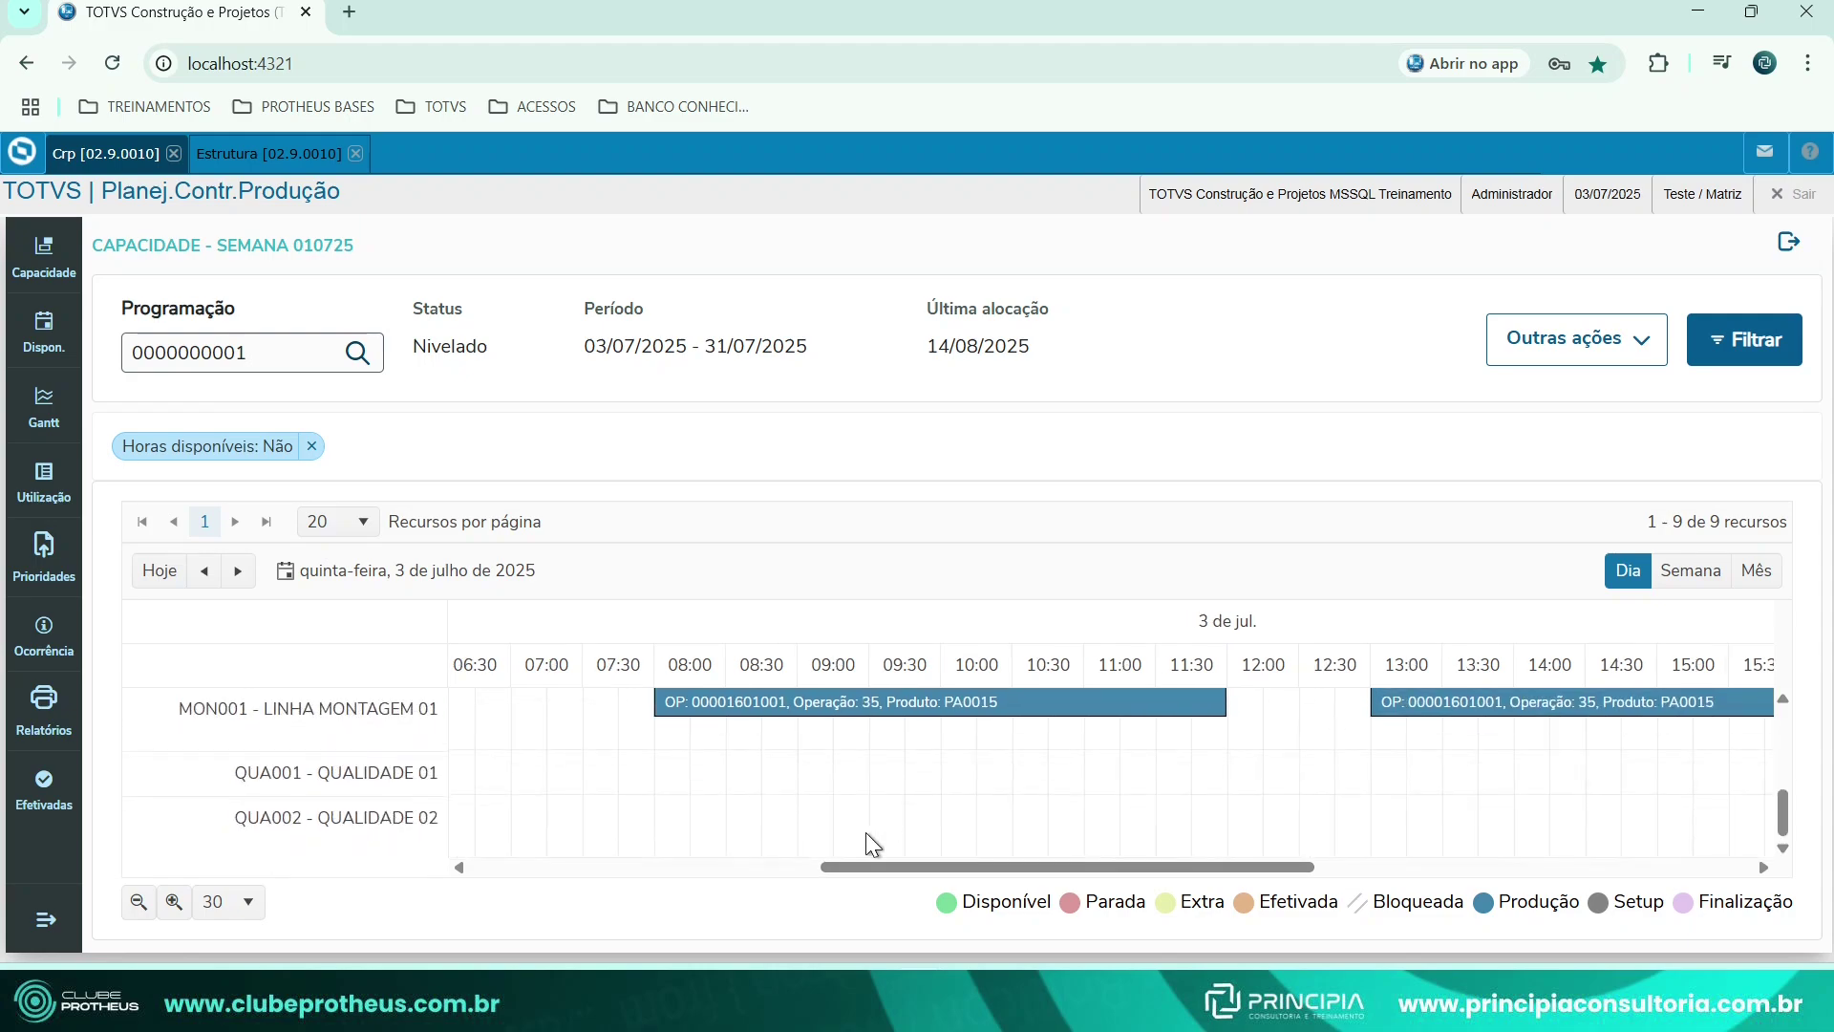
scroll(850, 838, up, 5)
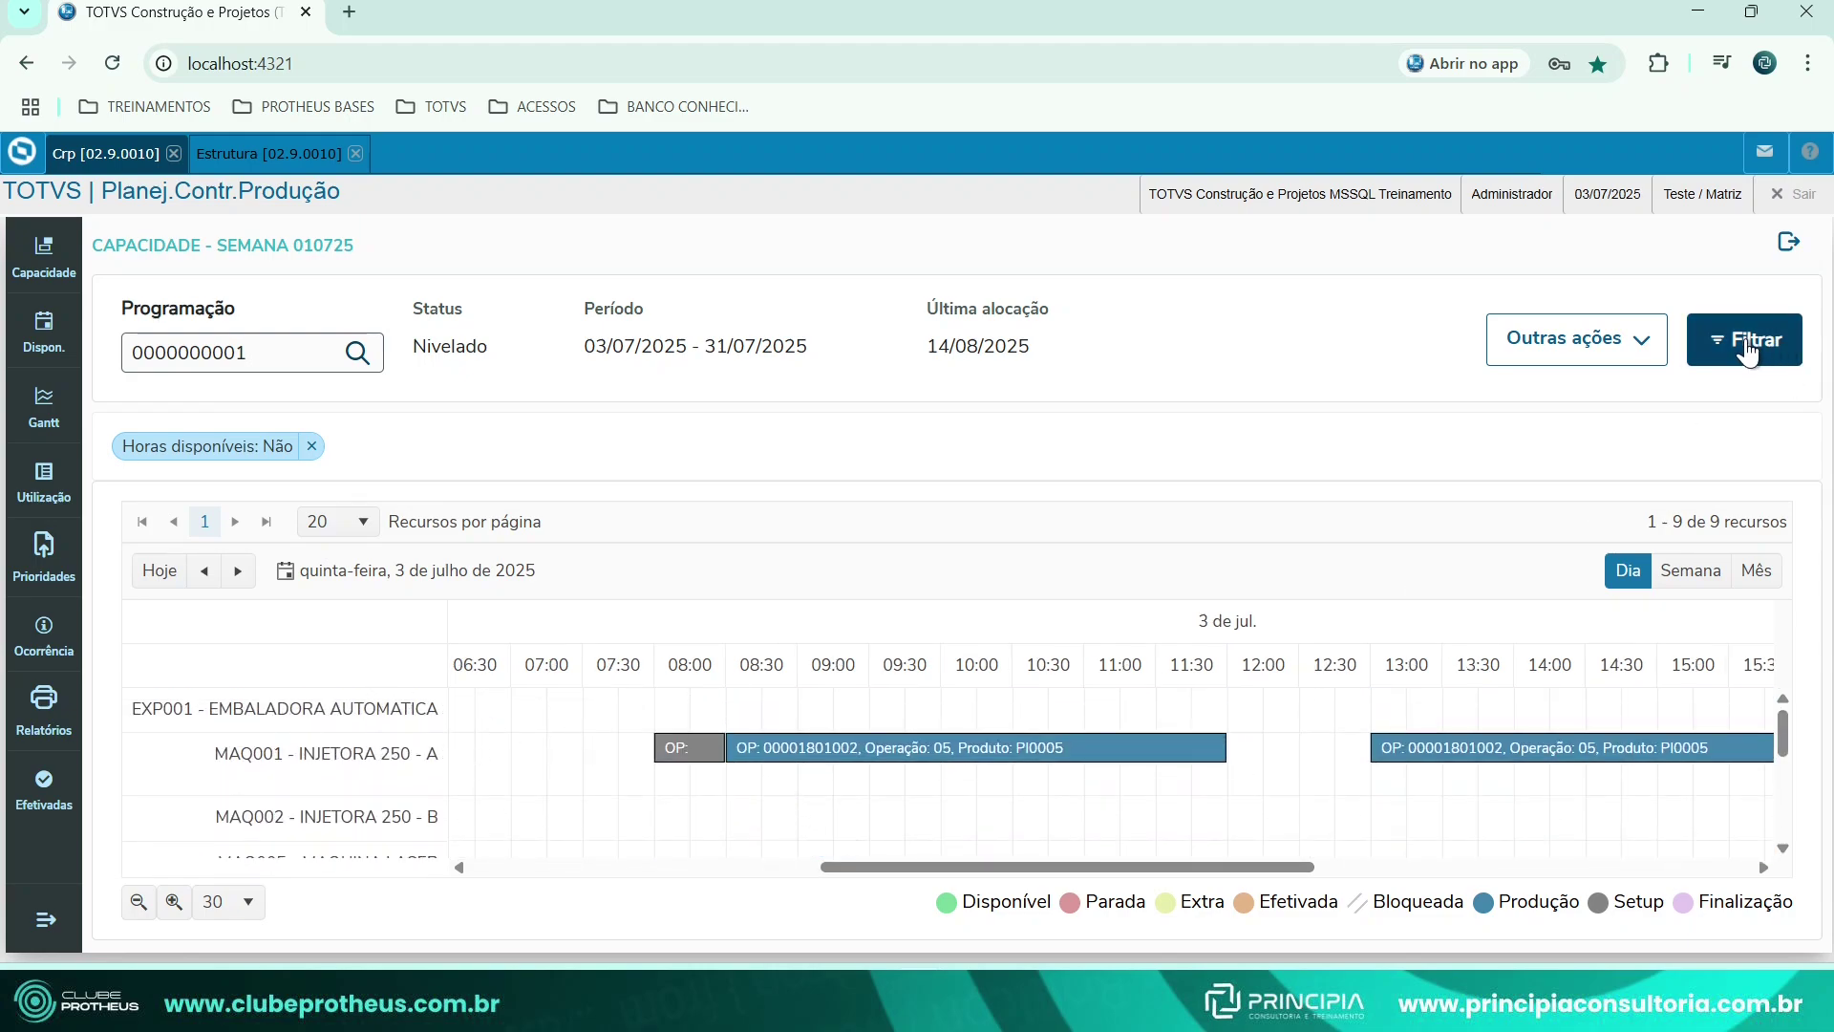
Filter the capacity chart by work centre 001 INJEÇÃO and examine the allocations of its injection machines.
click(1748, 346)
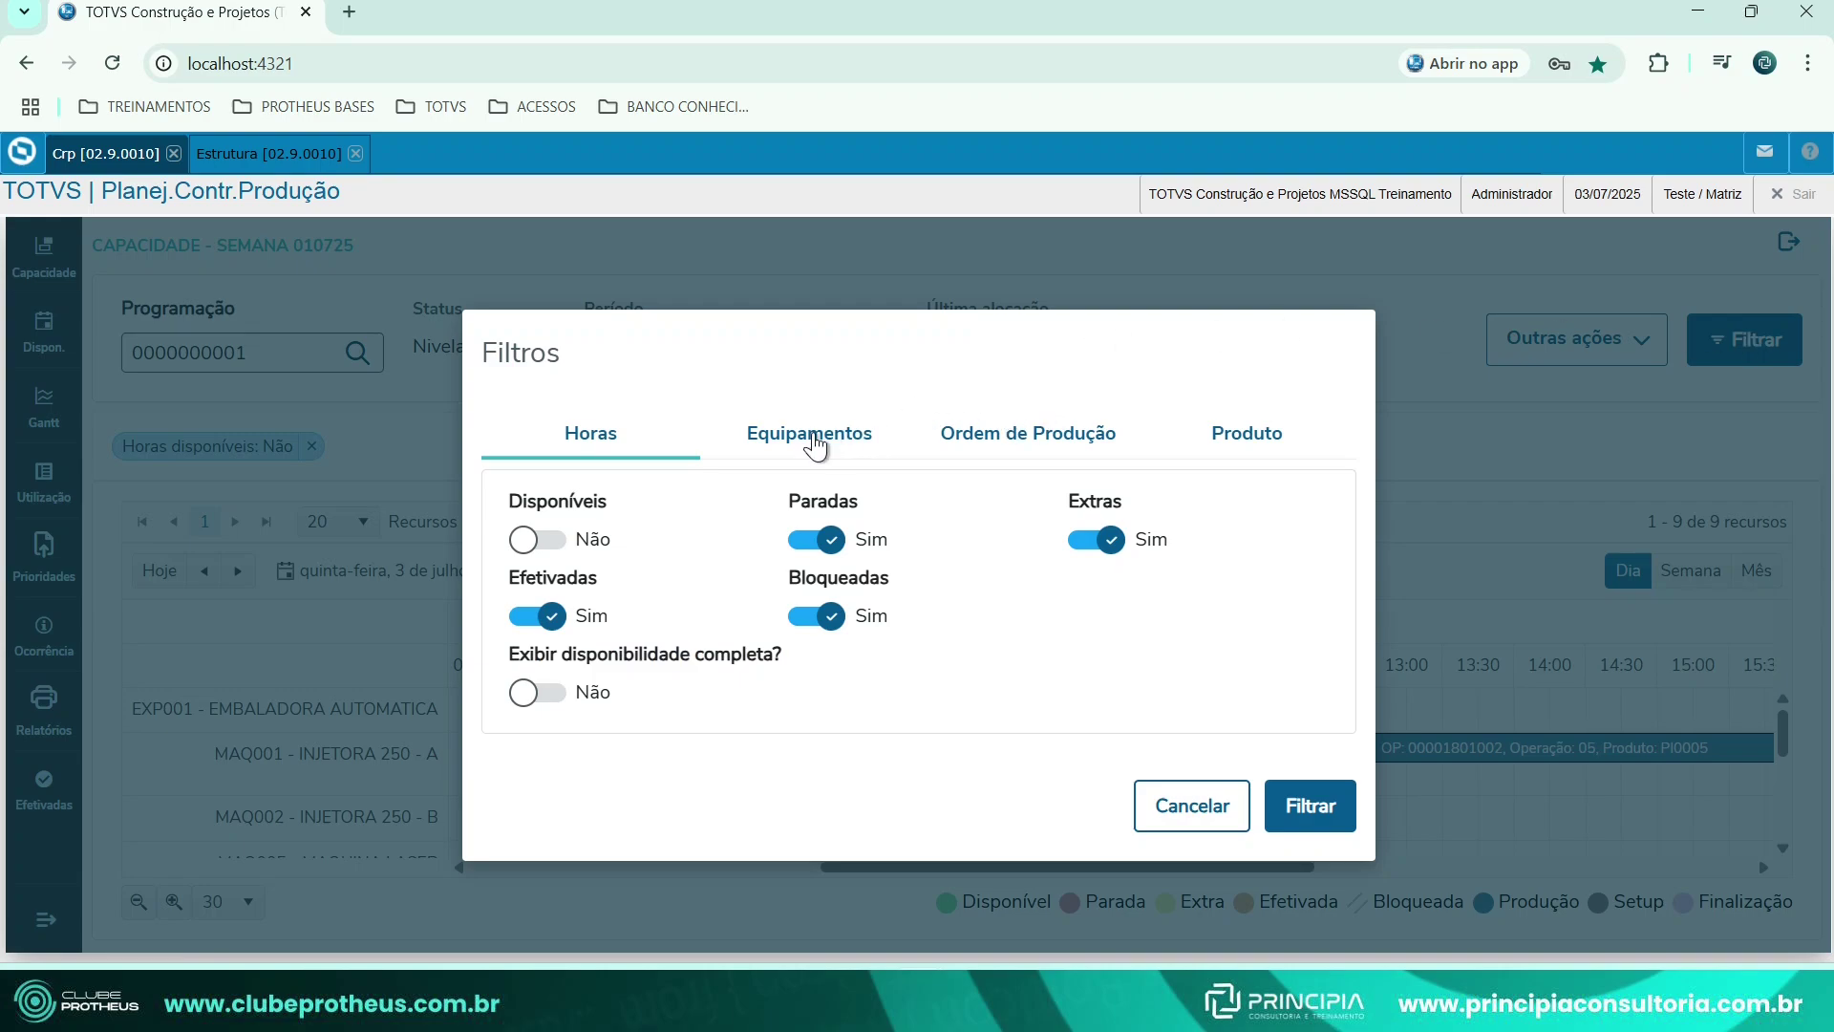
click(811, 441)
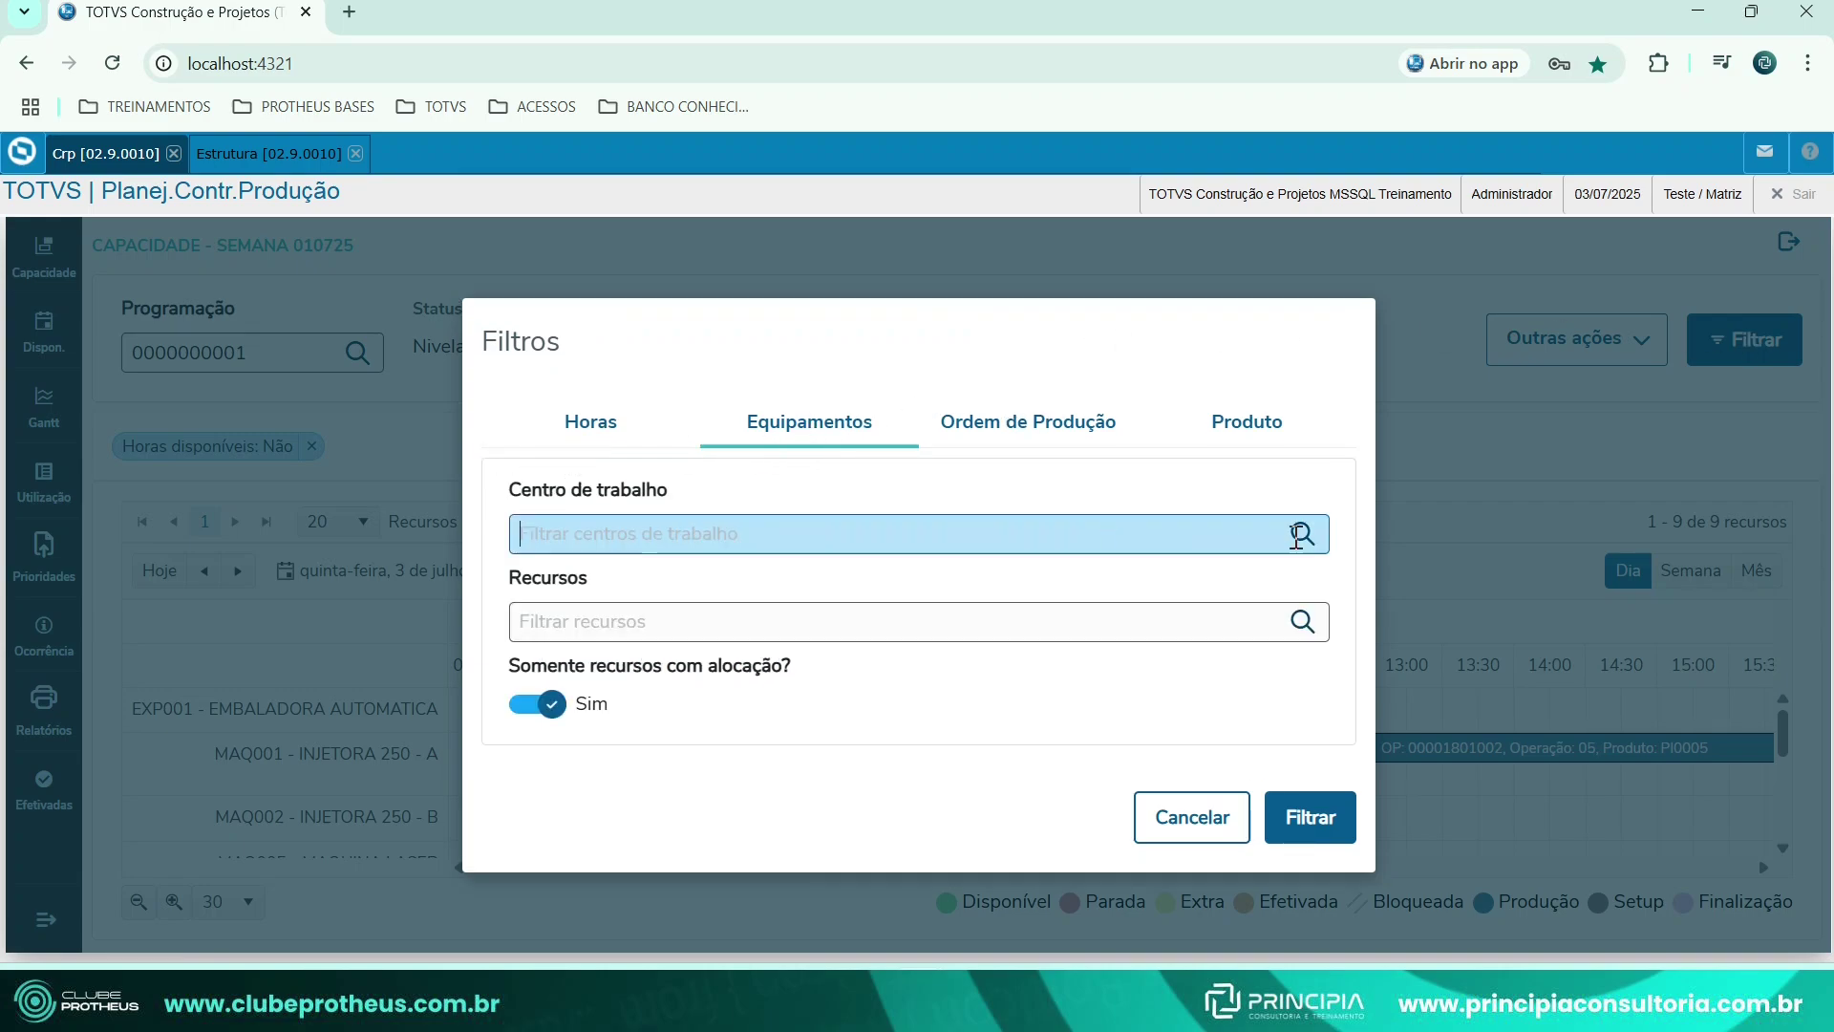
click(1303, 533)
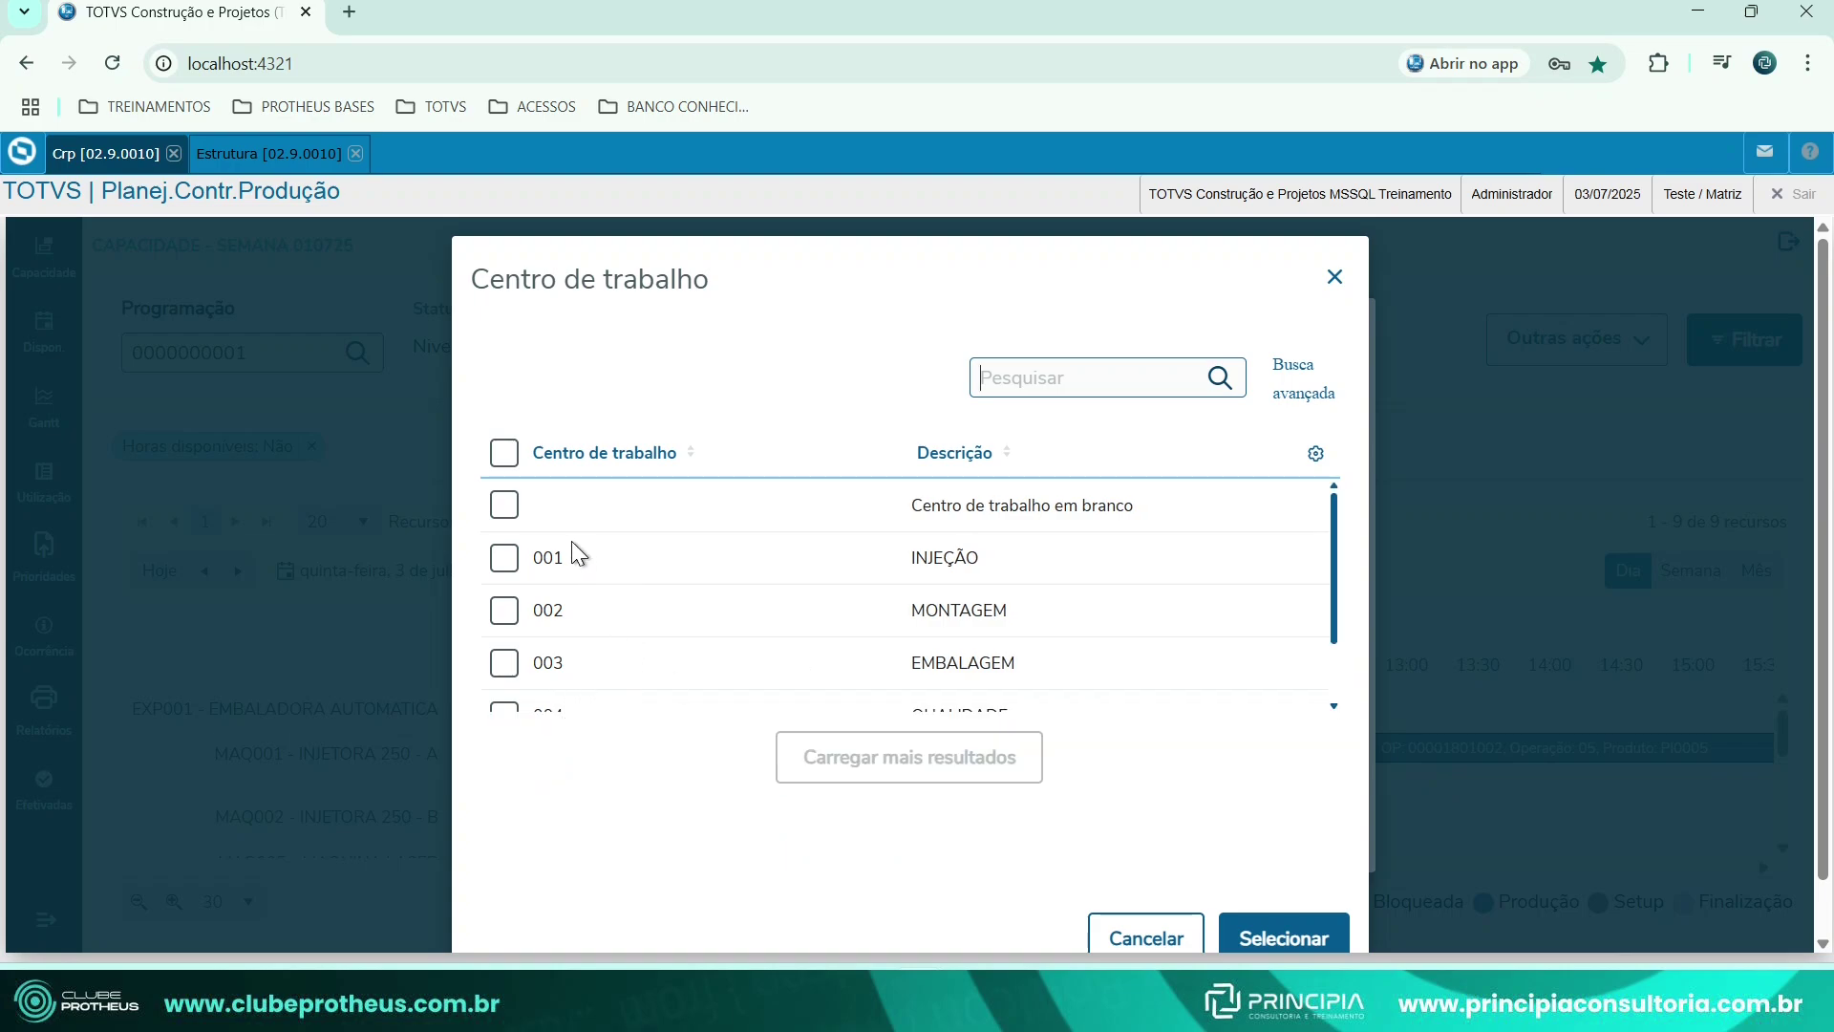
scroll(1004, 569, down, 1)
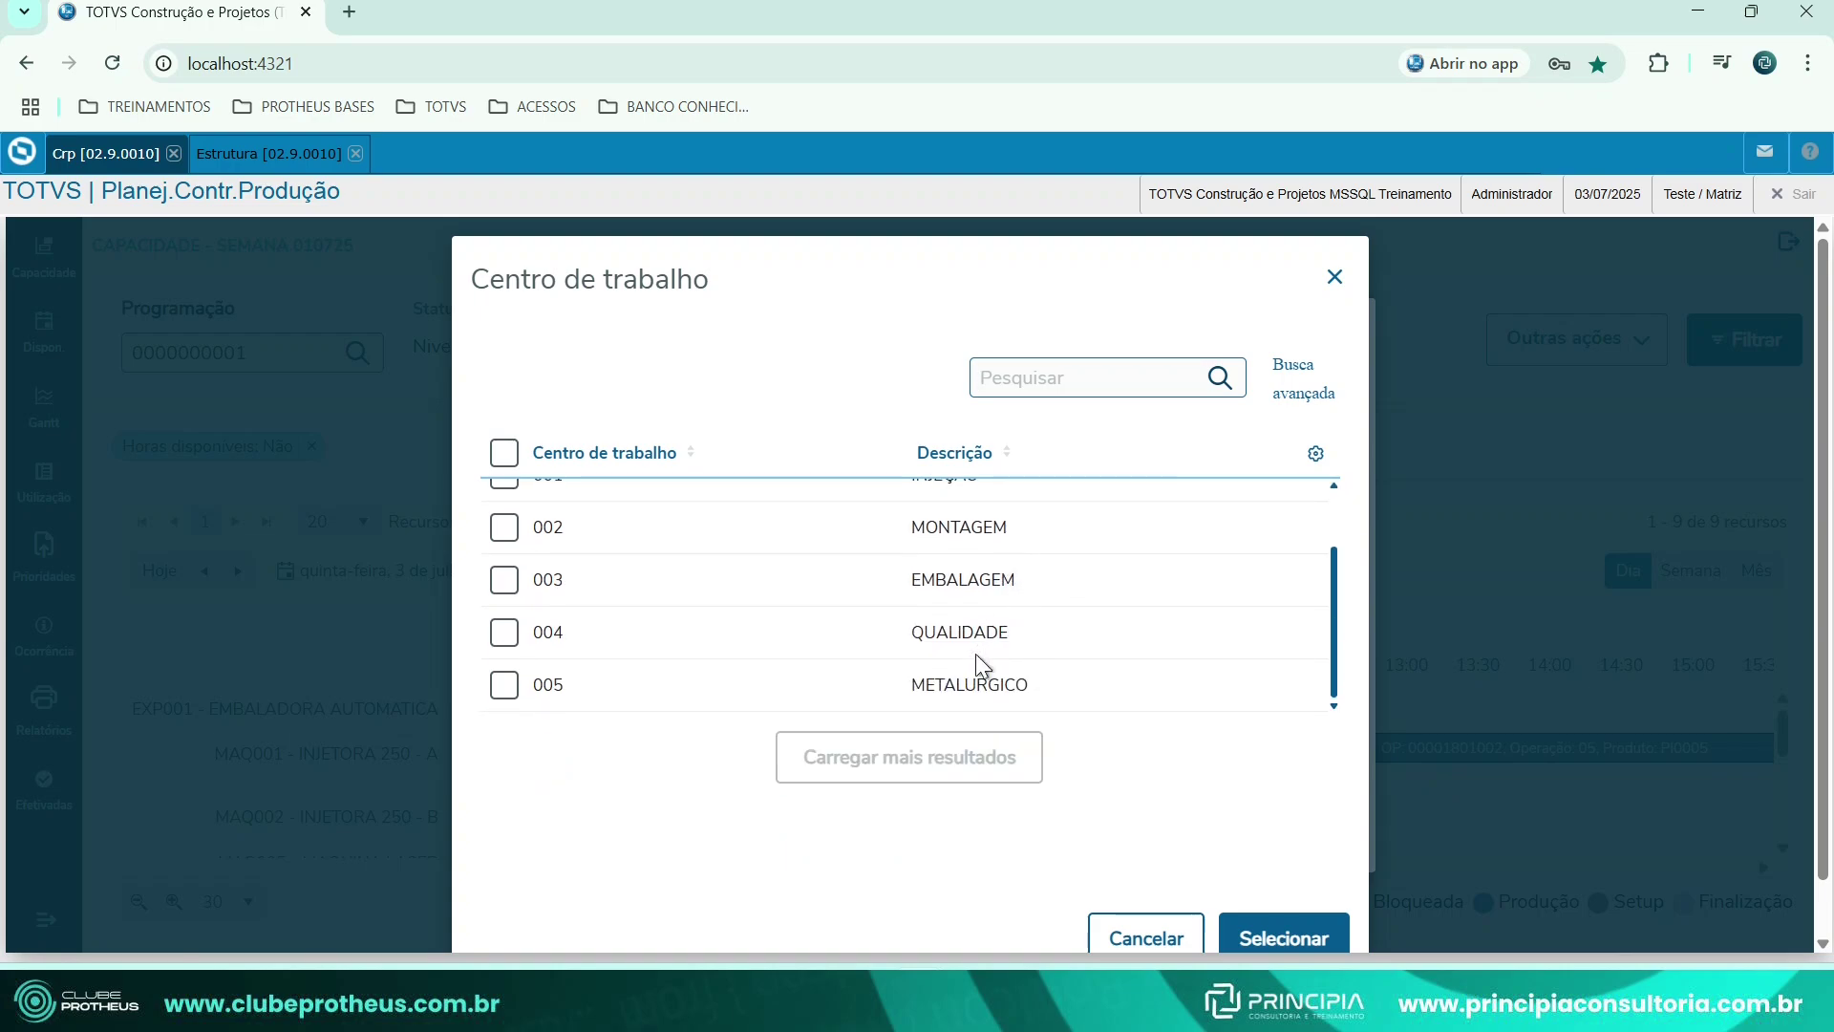
scroll(994, 625, up, 2)
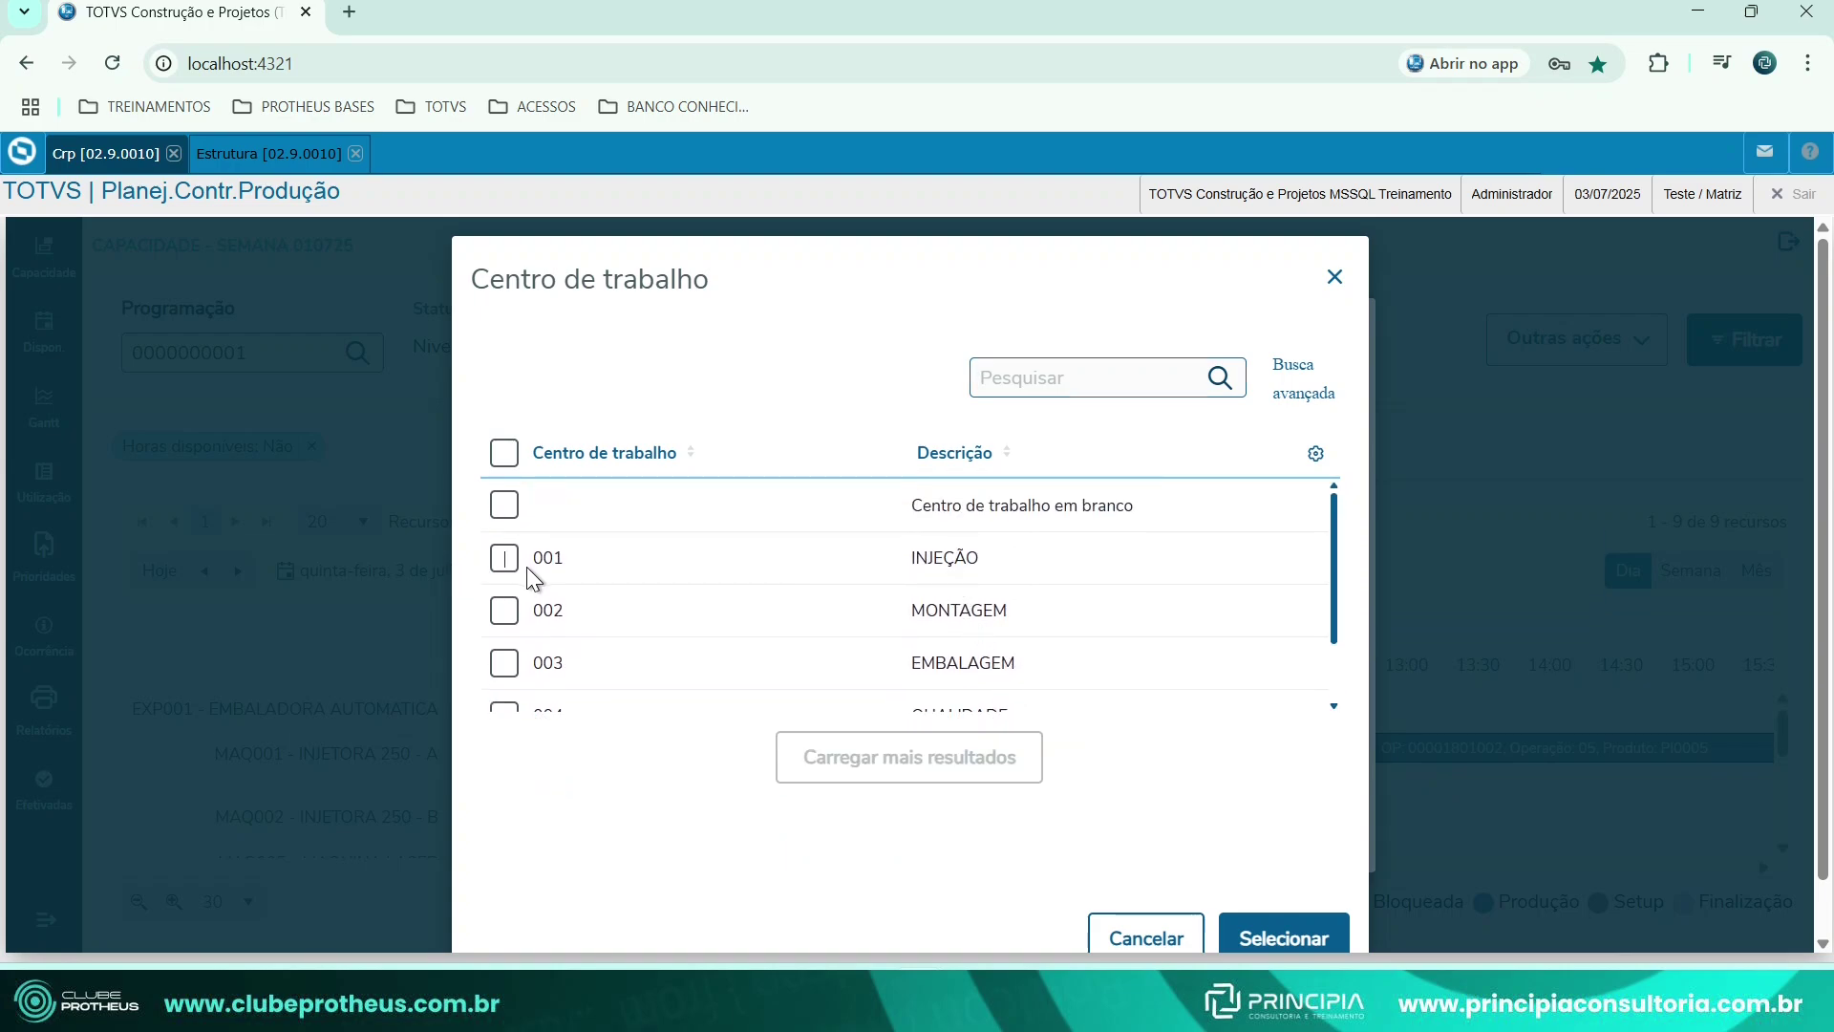
click(525, 565)
scroll(1242, 750, down, 1)
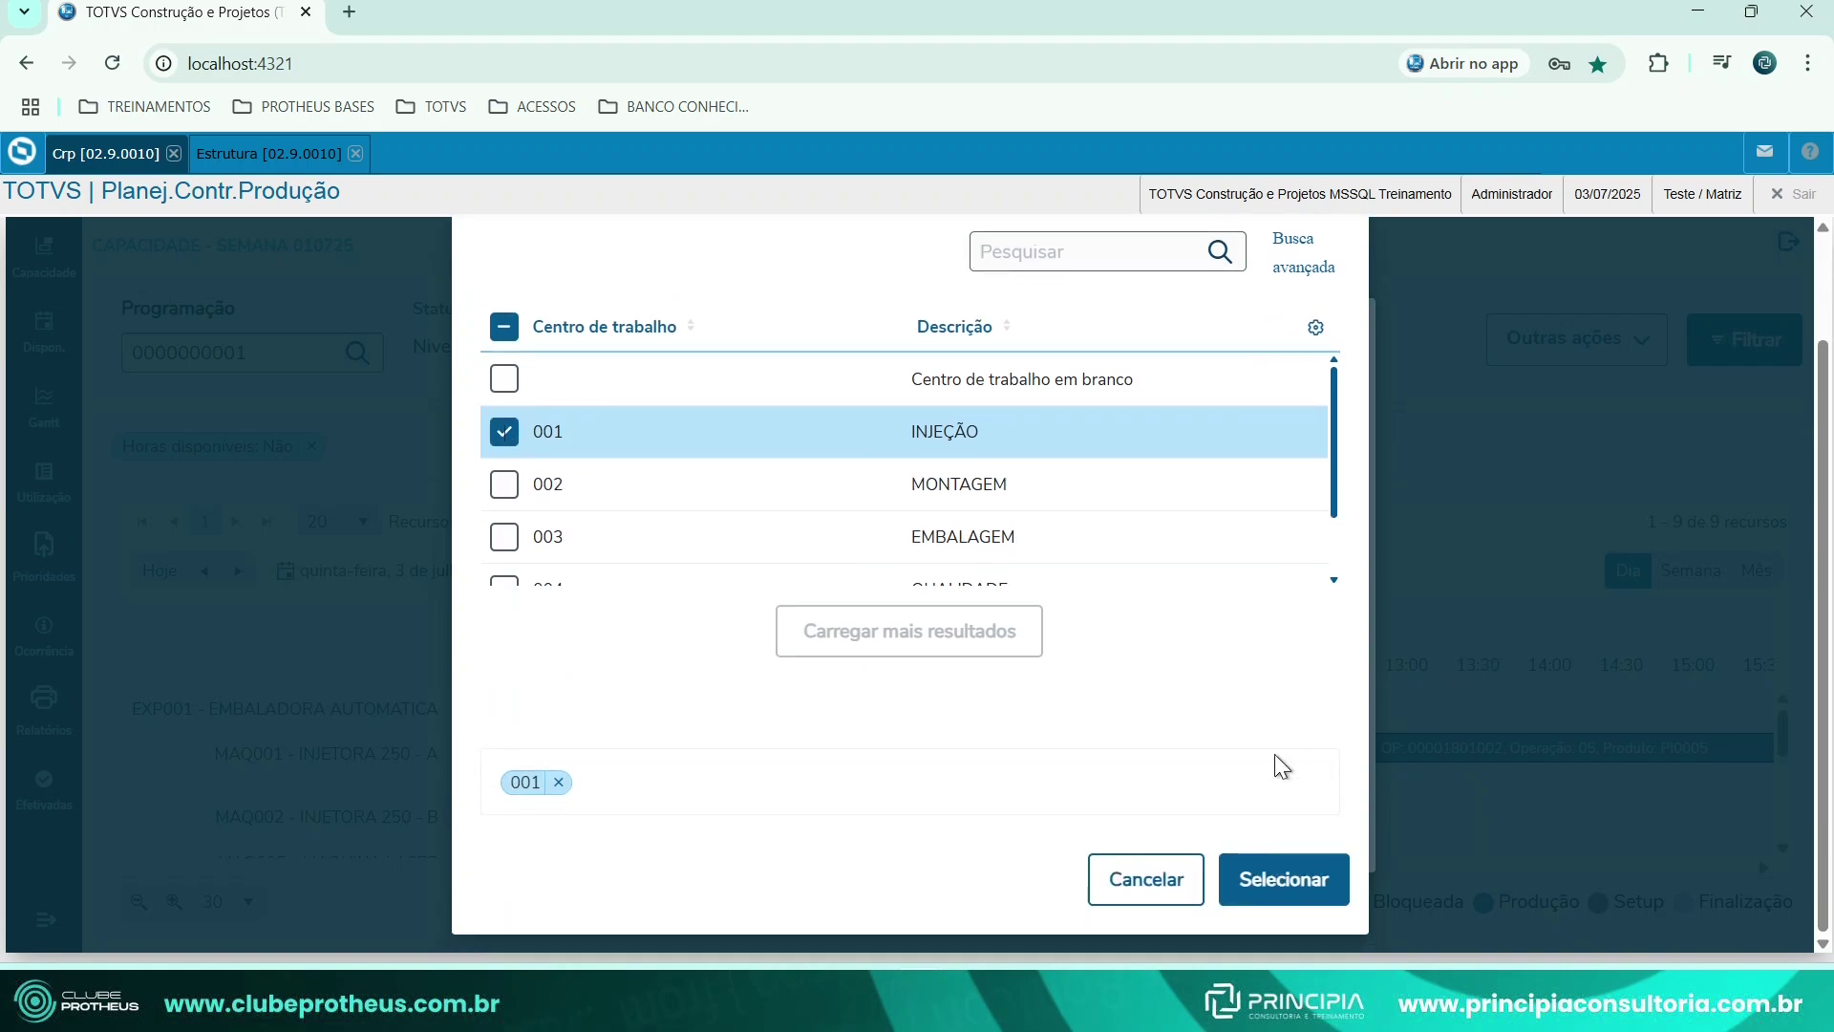
click(1295, 890)
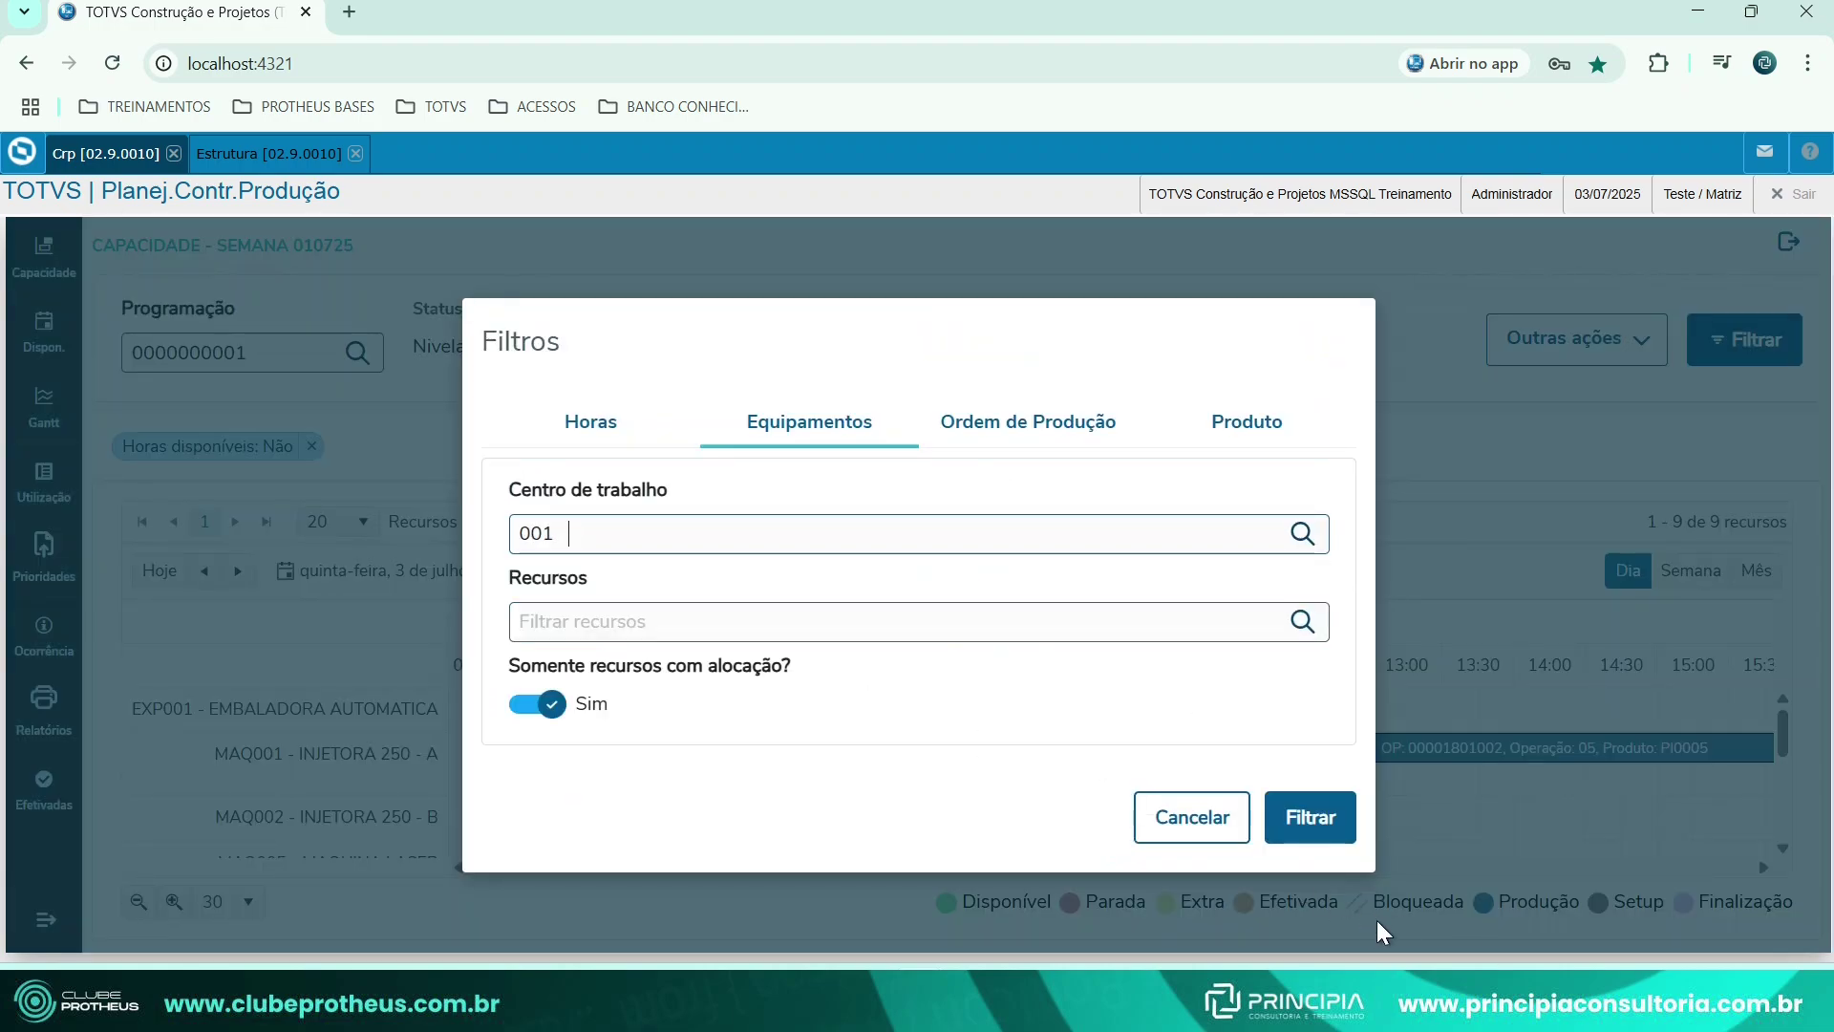
click(1297, 820)
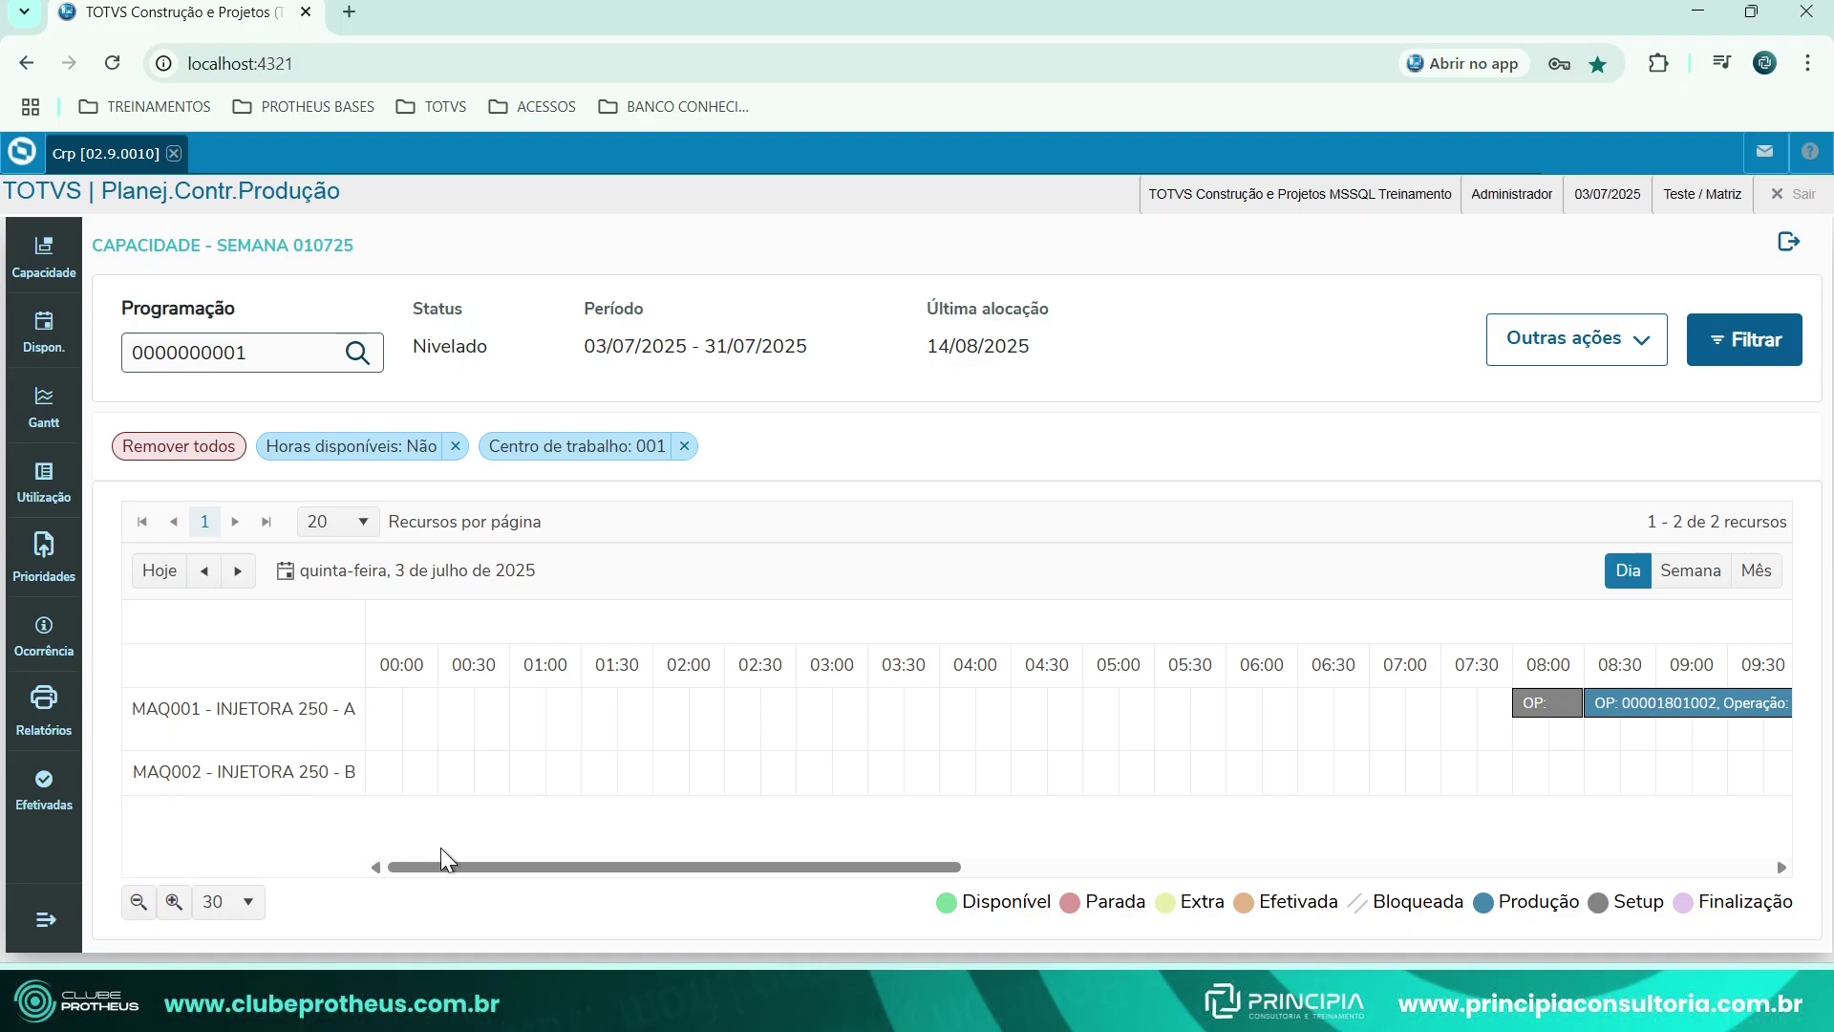
drag(541, 869, 965, 906)
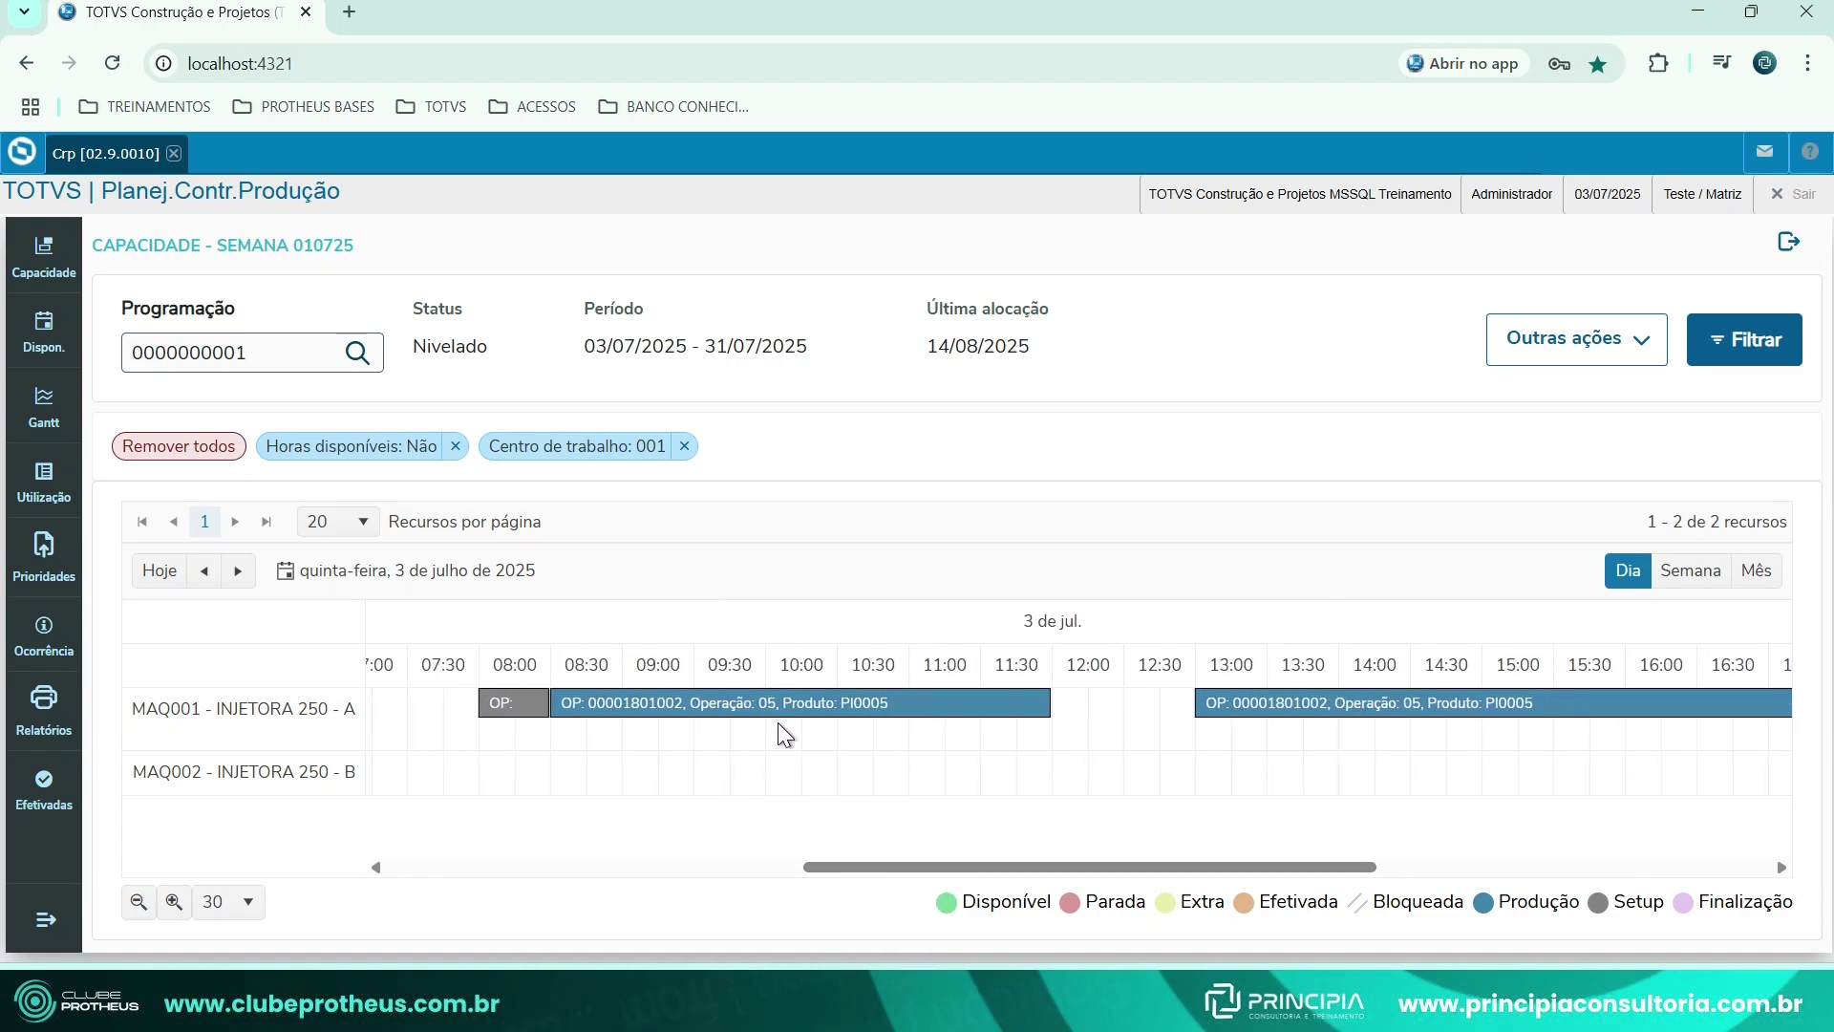
mouse_move(774, 712)
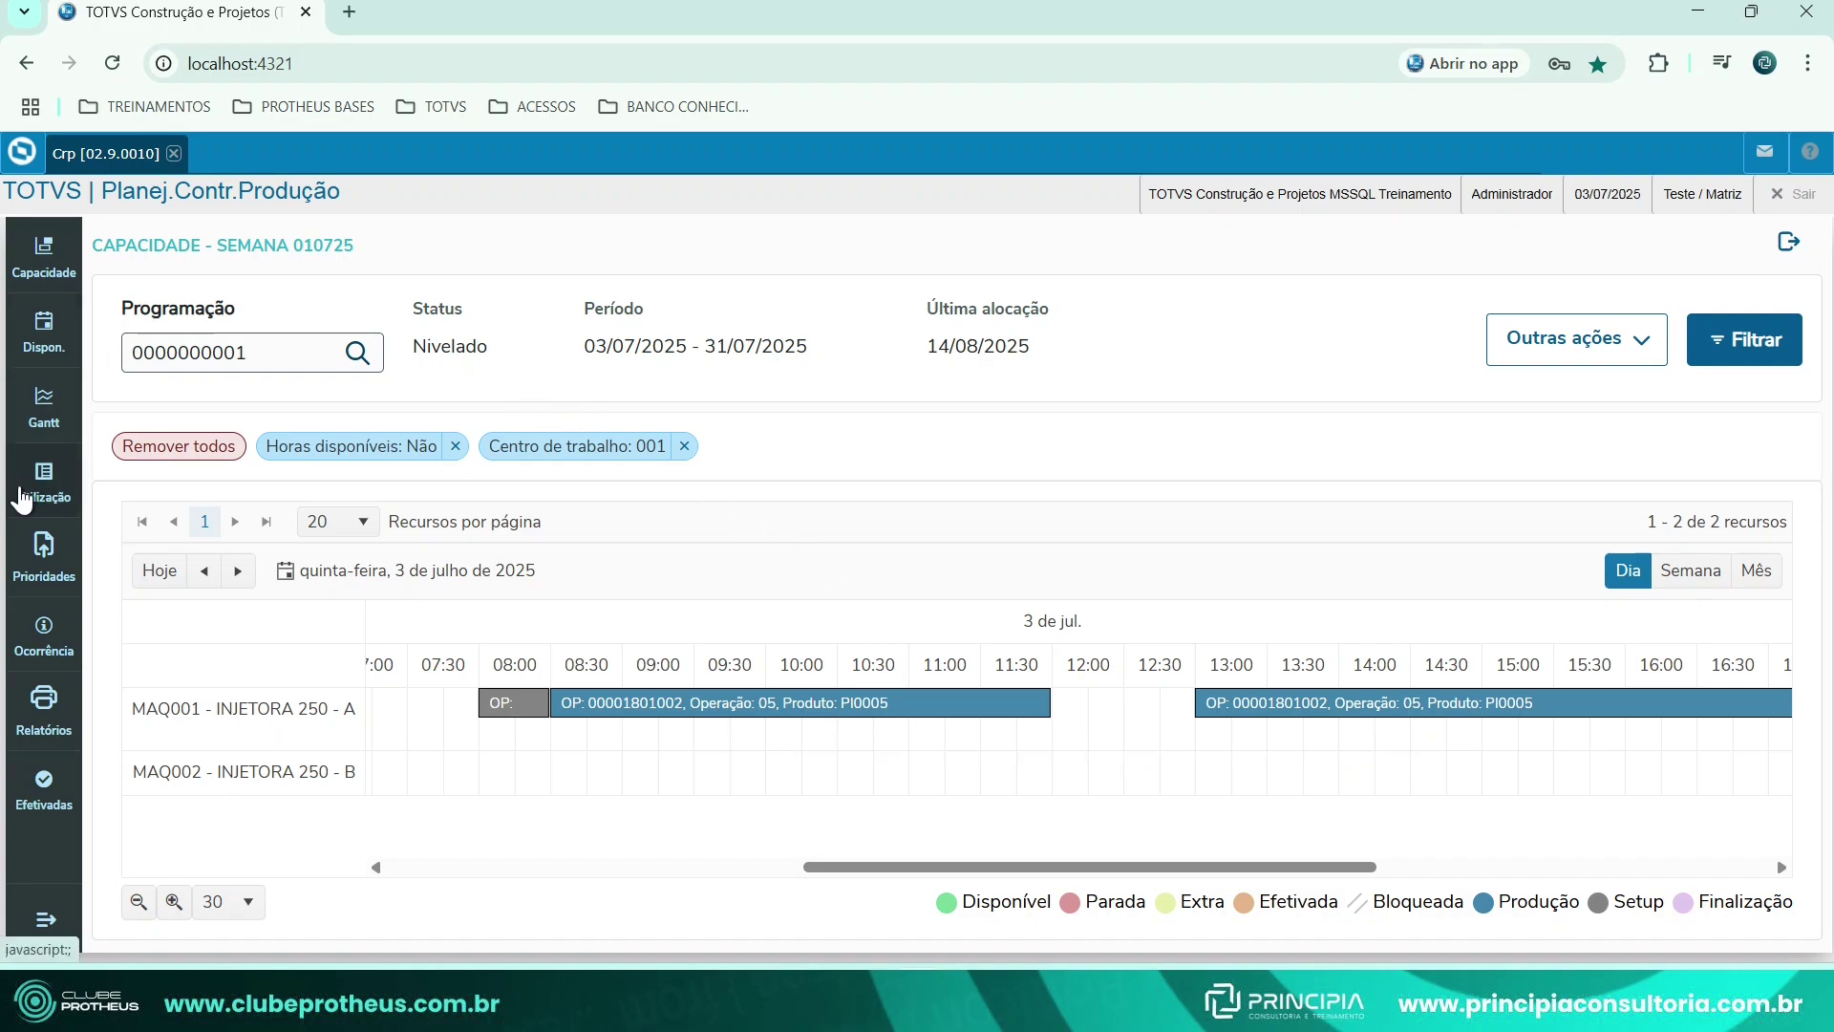
Open the Utilização view, expand work centre 001 INJEÇÃO and review its resource, capacity, availability, scheduled hours and balance cards.
click(28, 489)
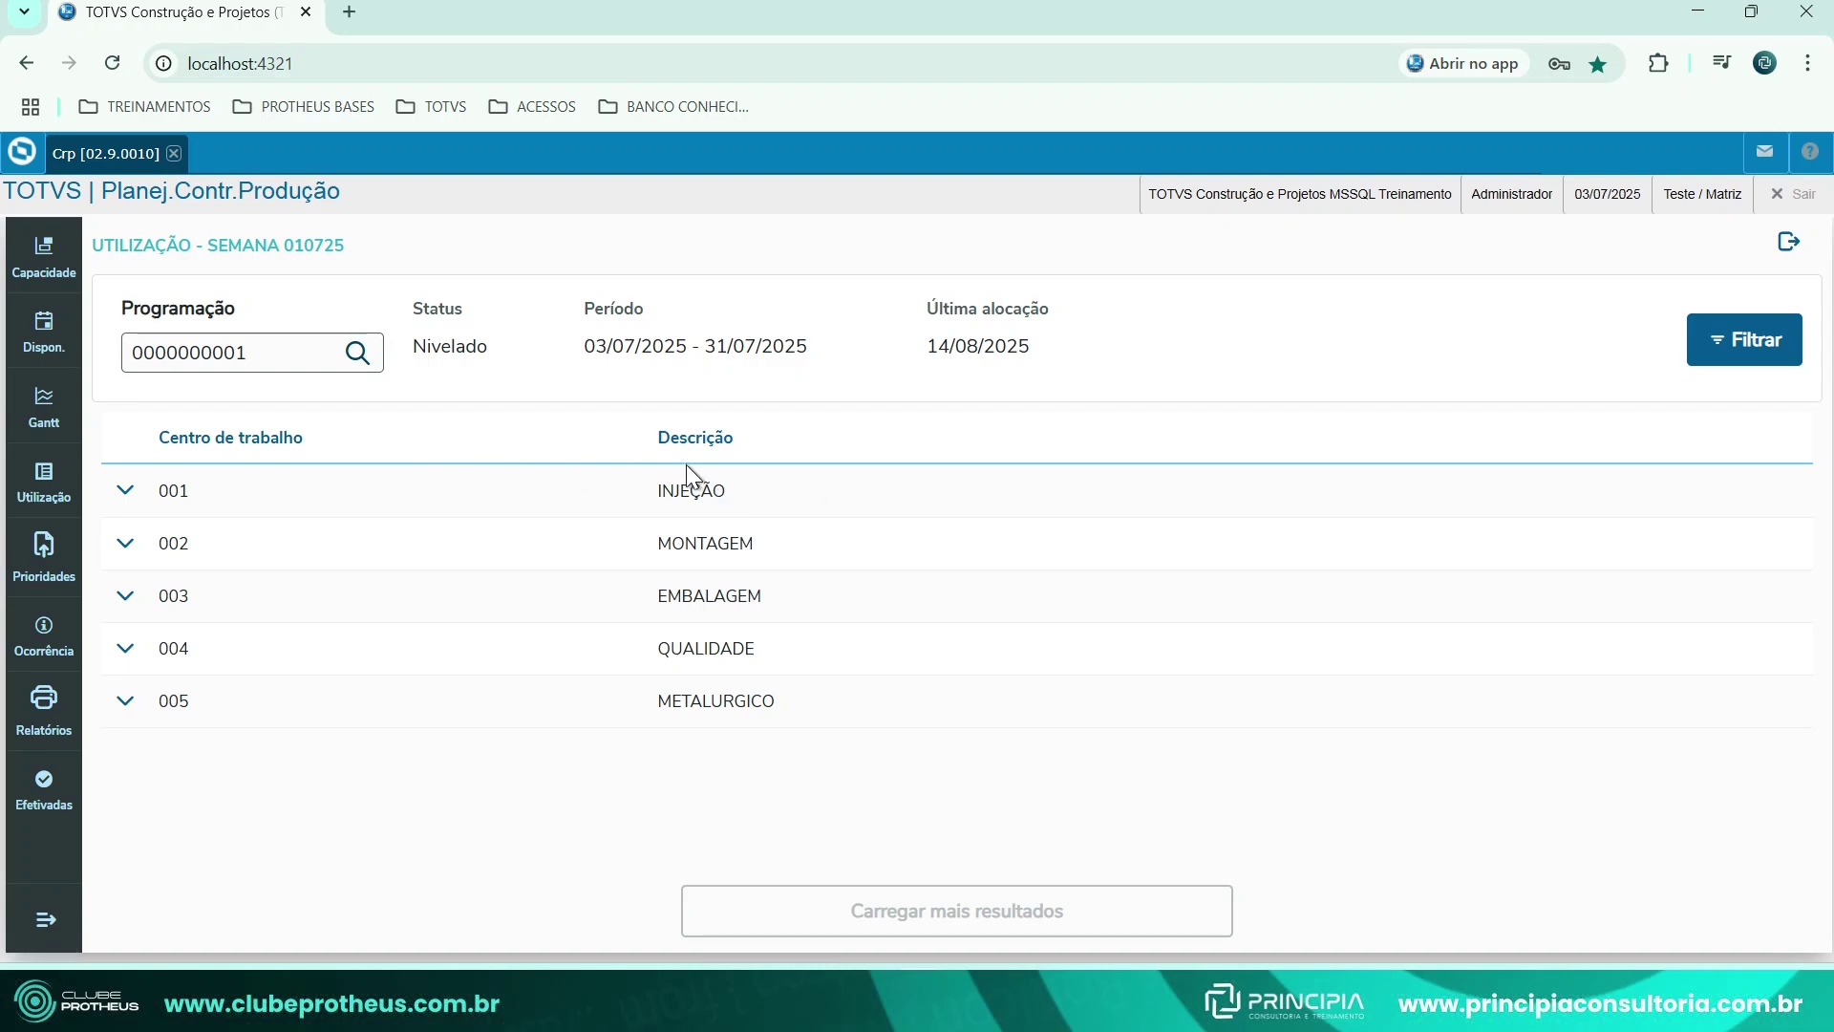
click(129, 494)
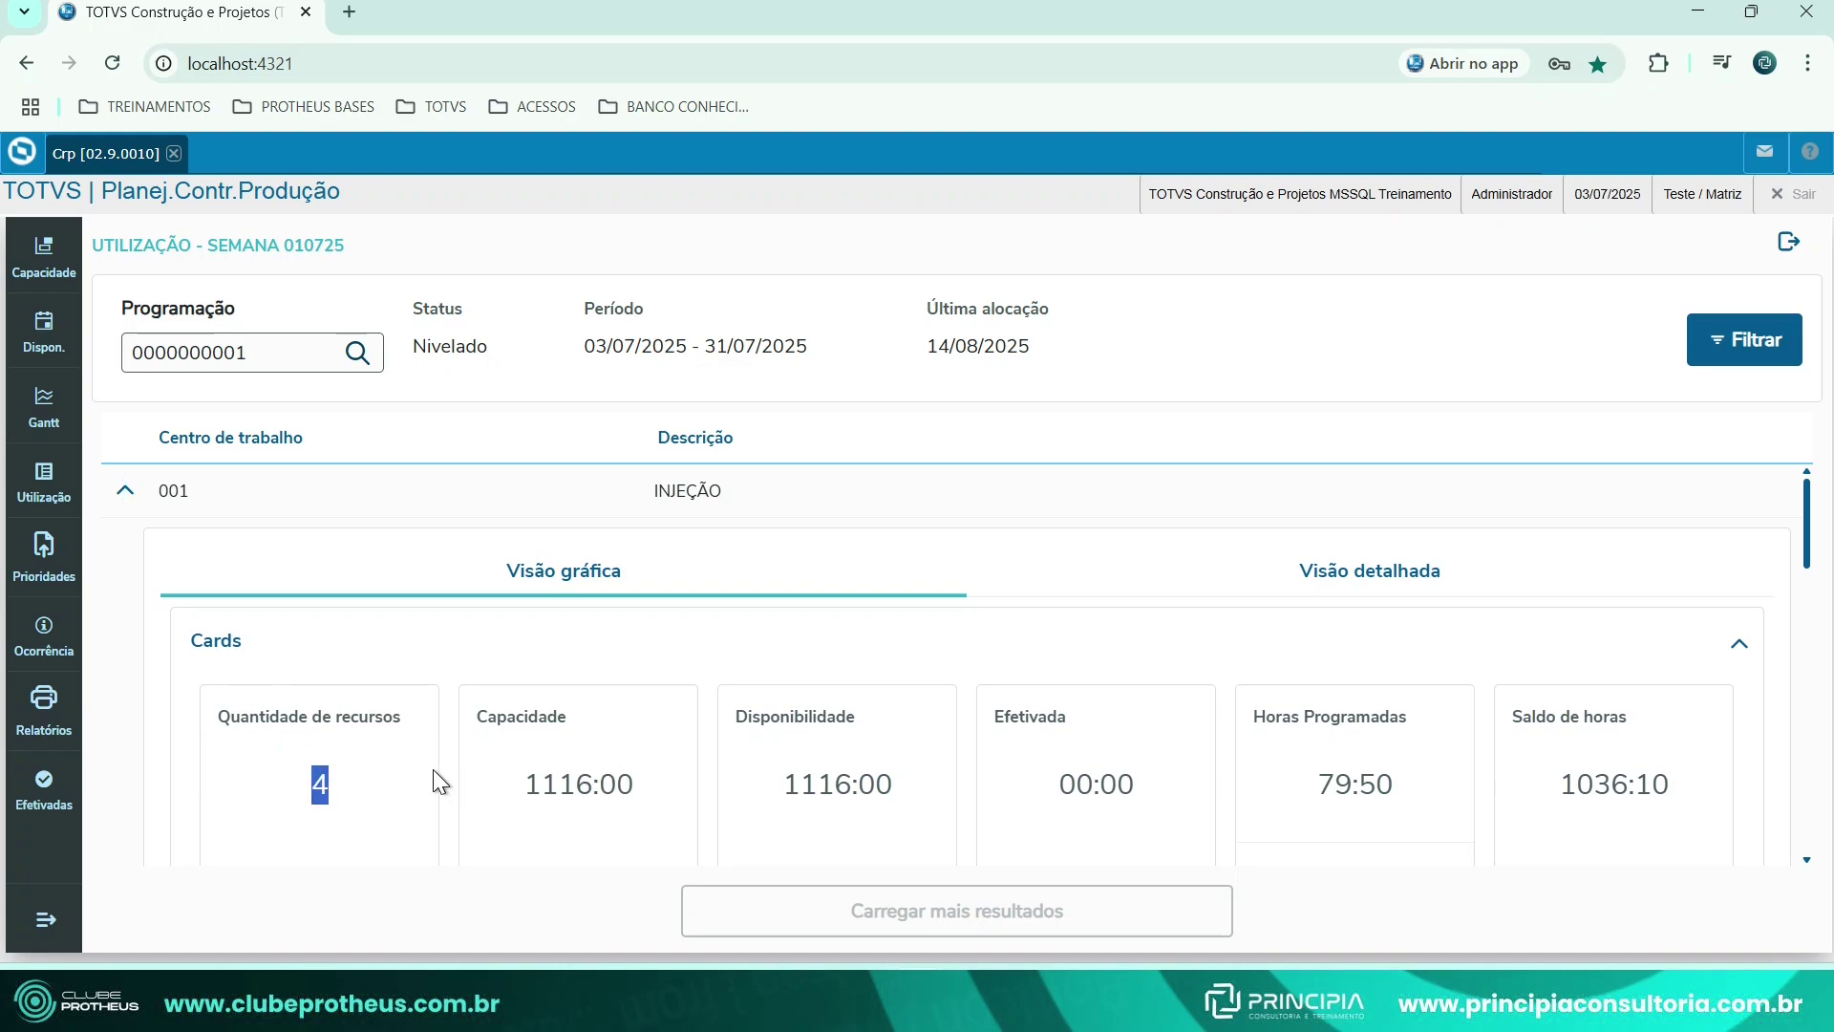
click(540, 788)
drag(532, 785, 626, 793)
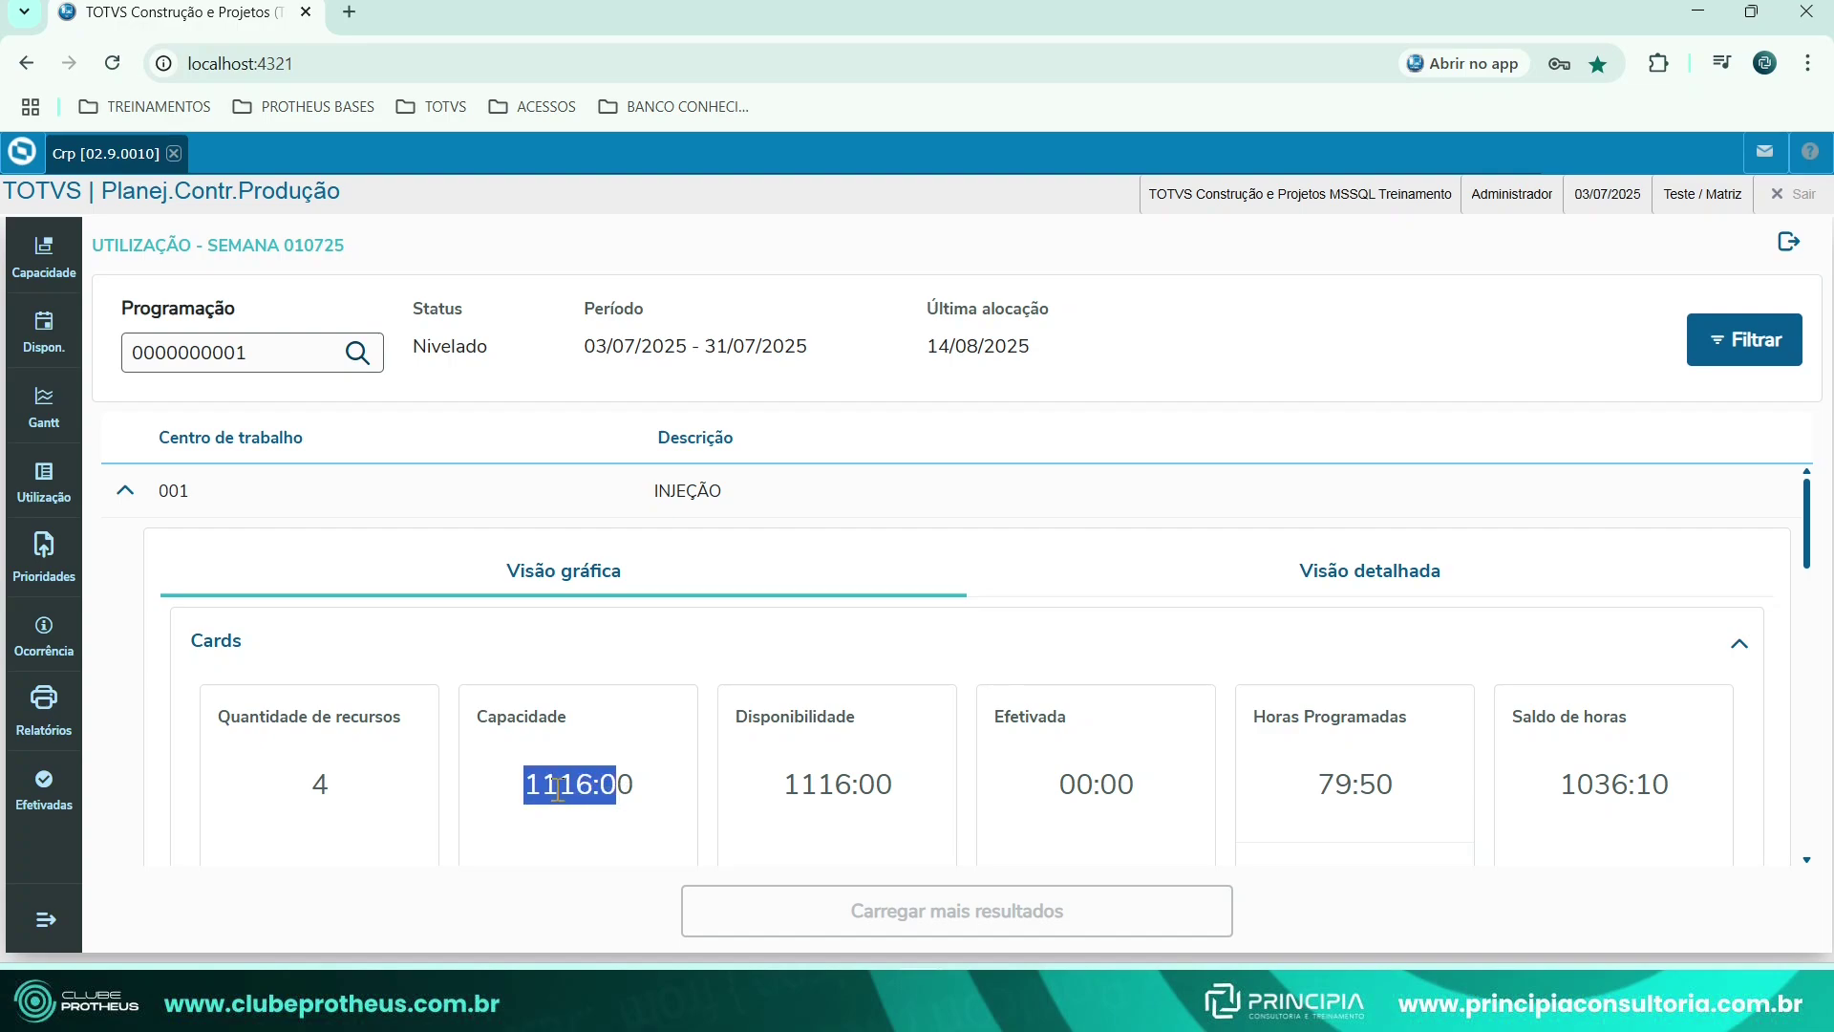
click(938, 770)
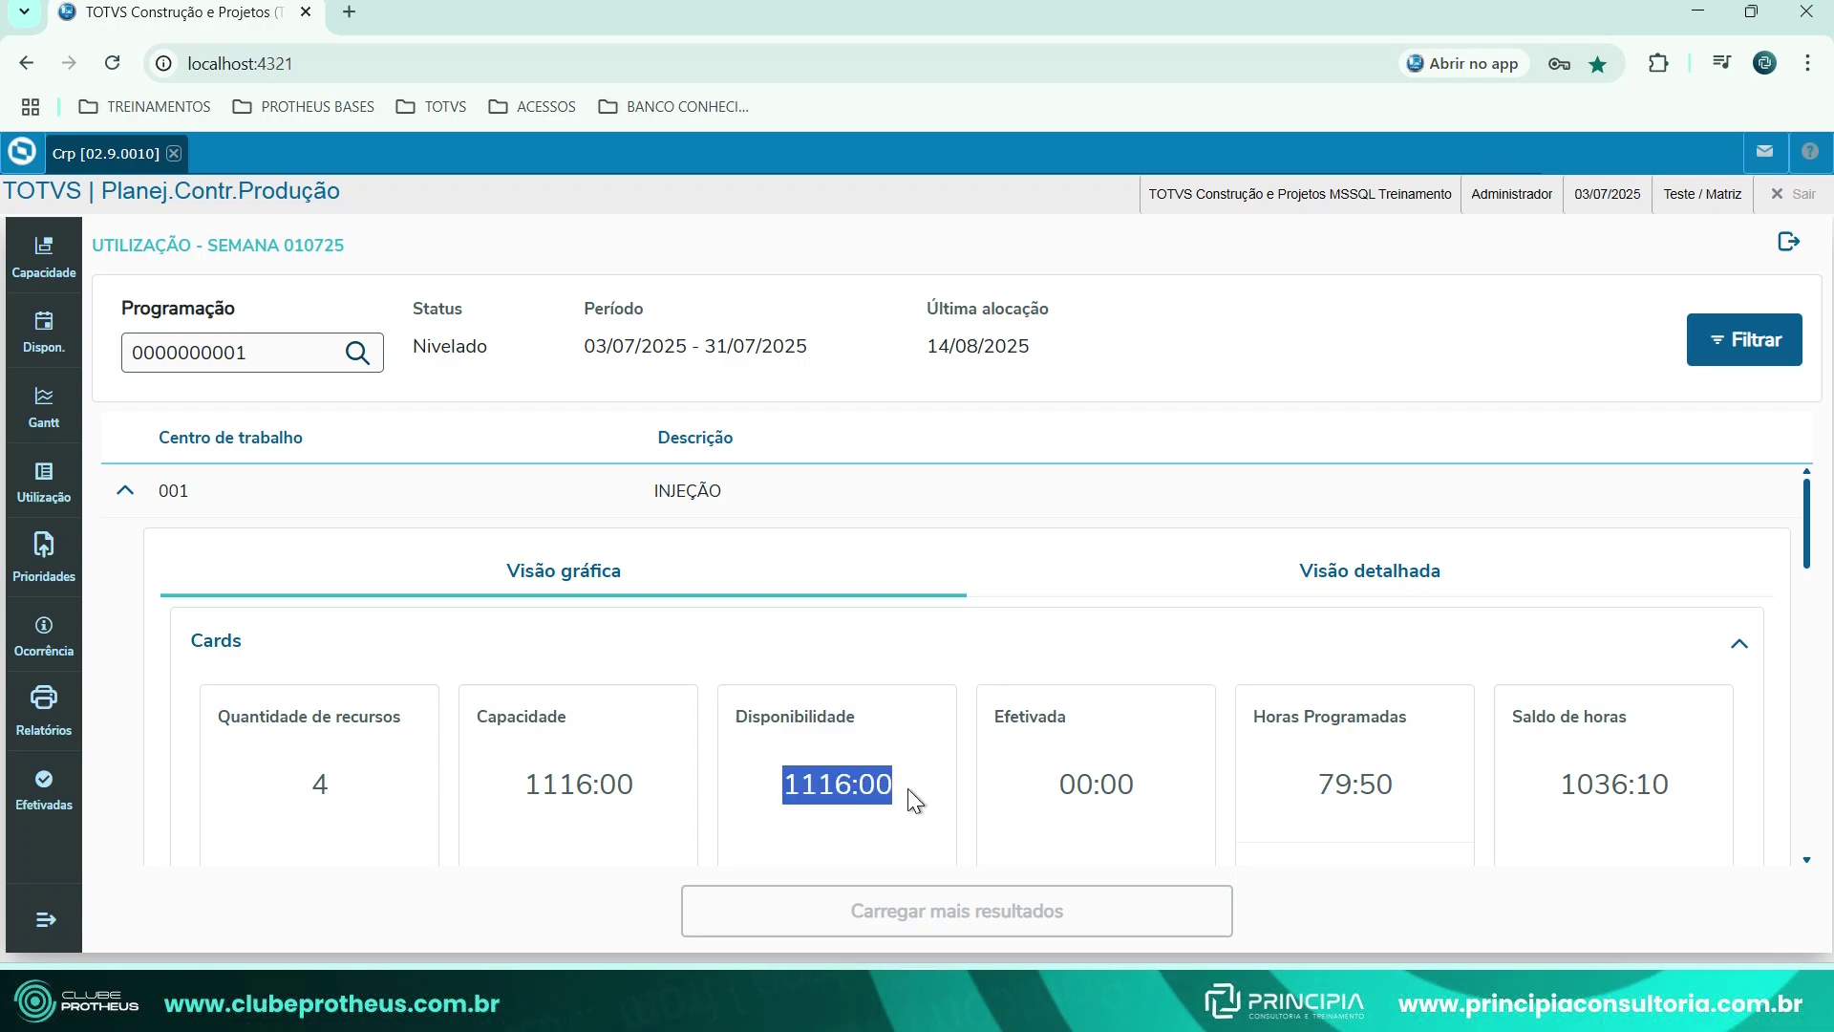
click(1366, 816)
scroll(1366, 817, down, 2)
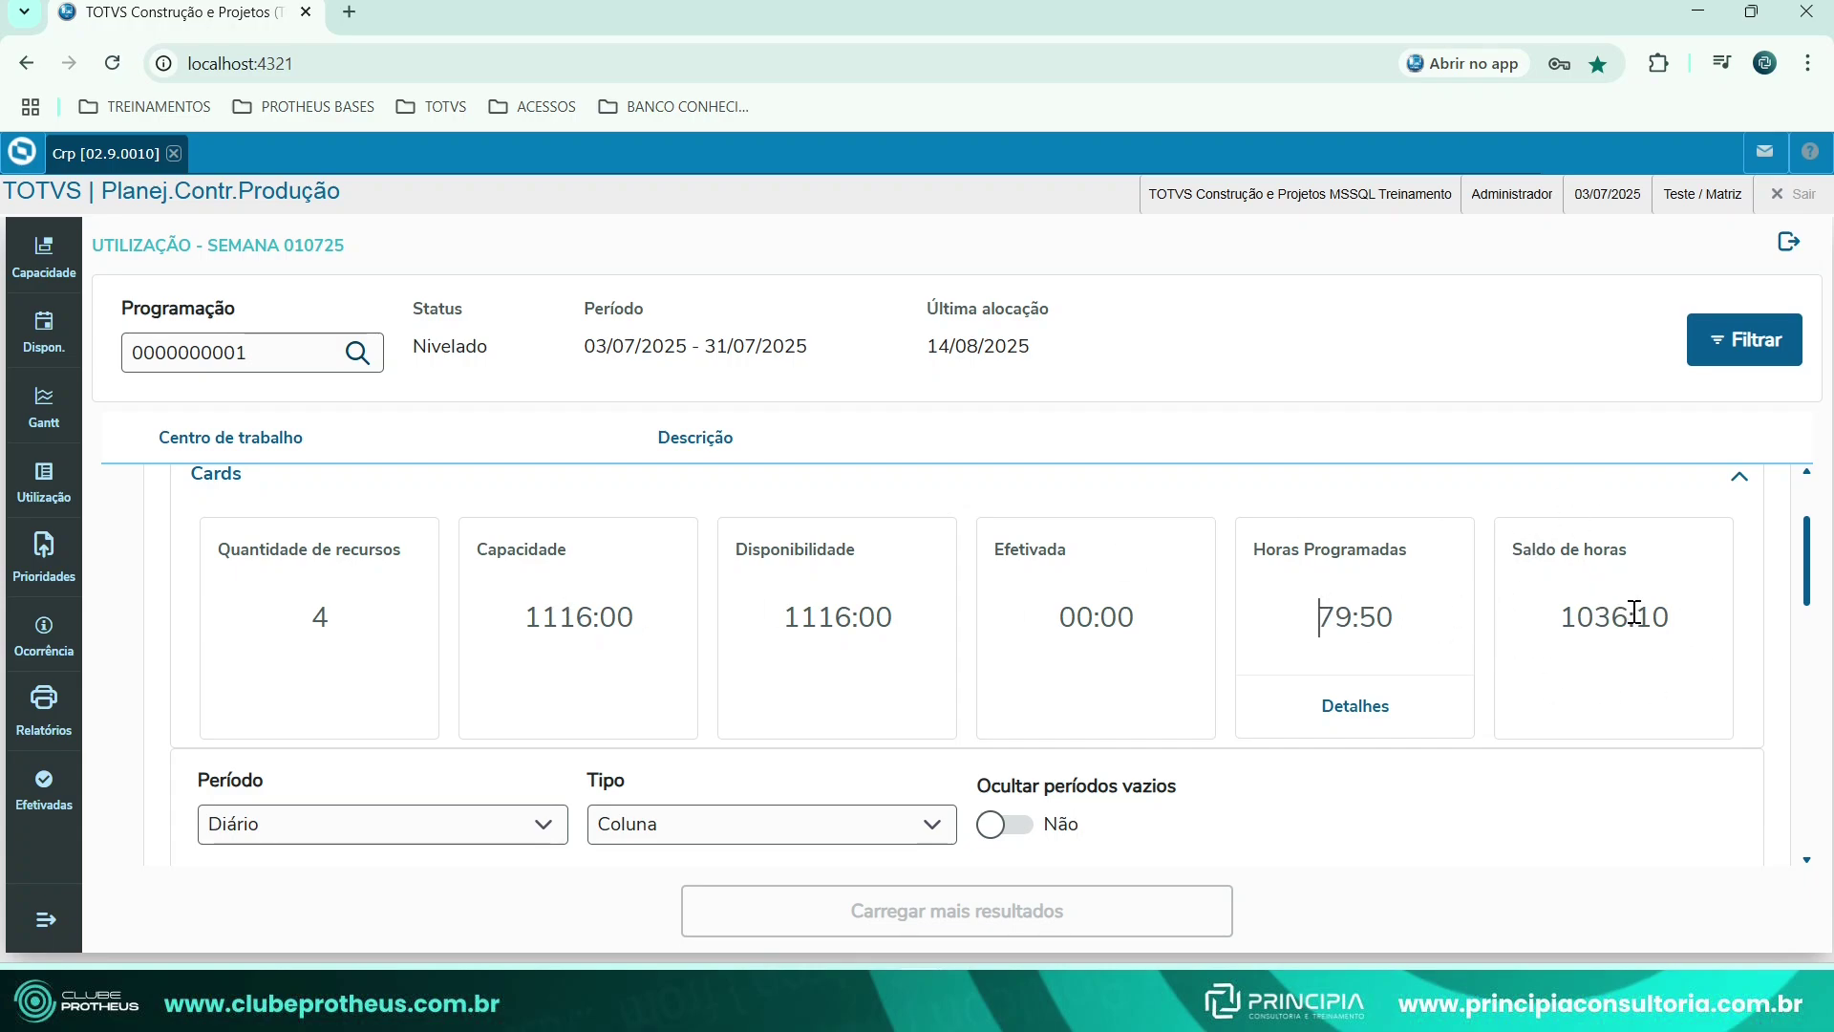
scroll(1379, 666, up, 2)
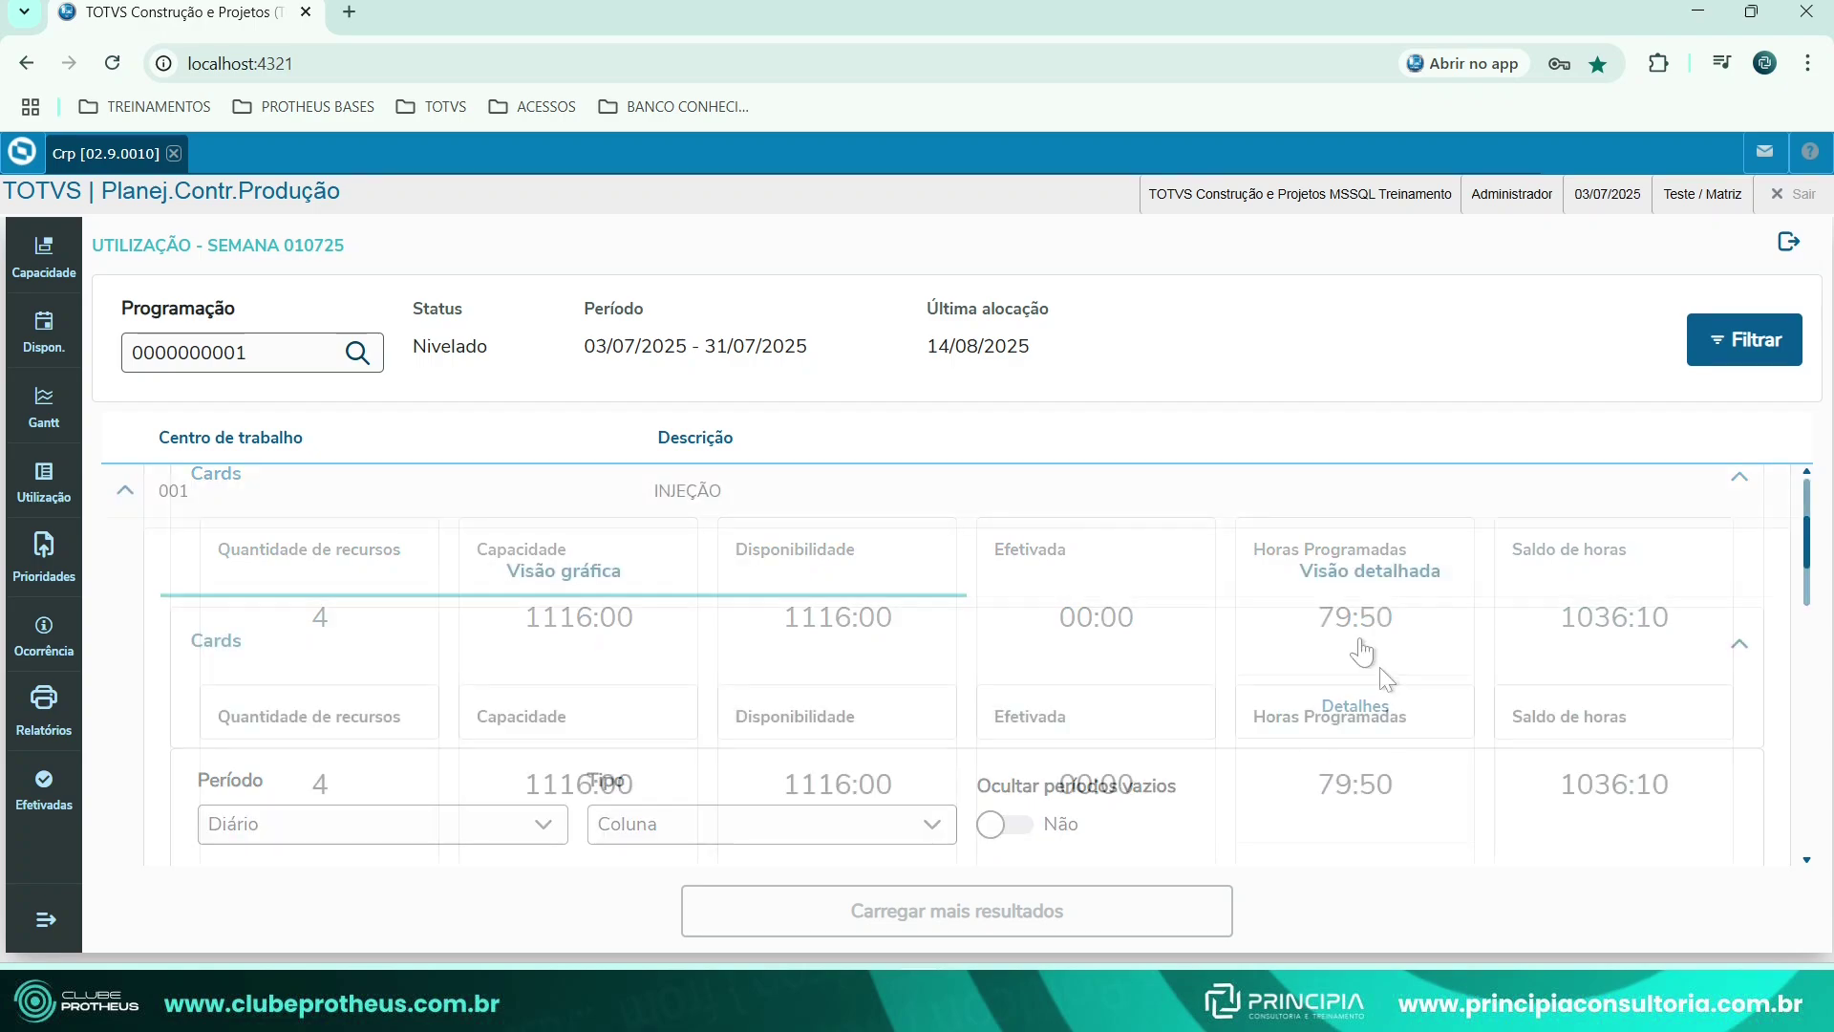
Show the Visão detalhada of work centre 001 and examine its daily hours by type.
click(1375, 577)
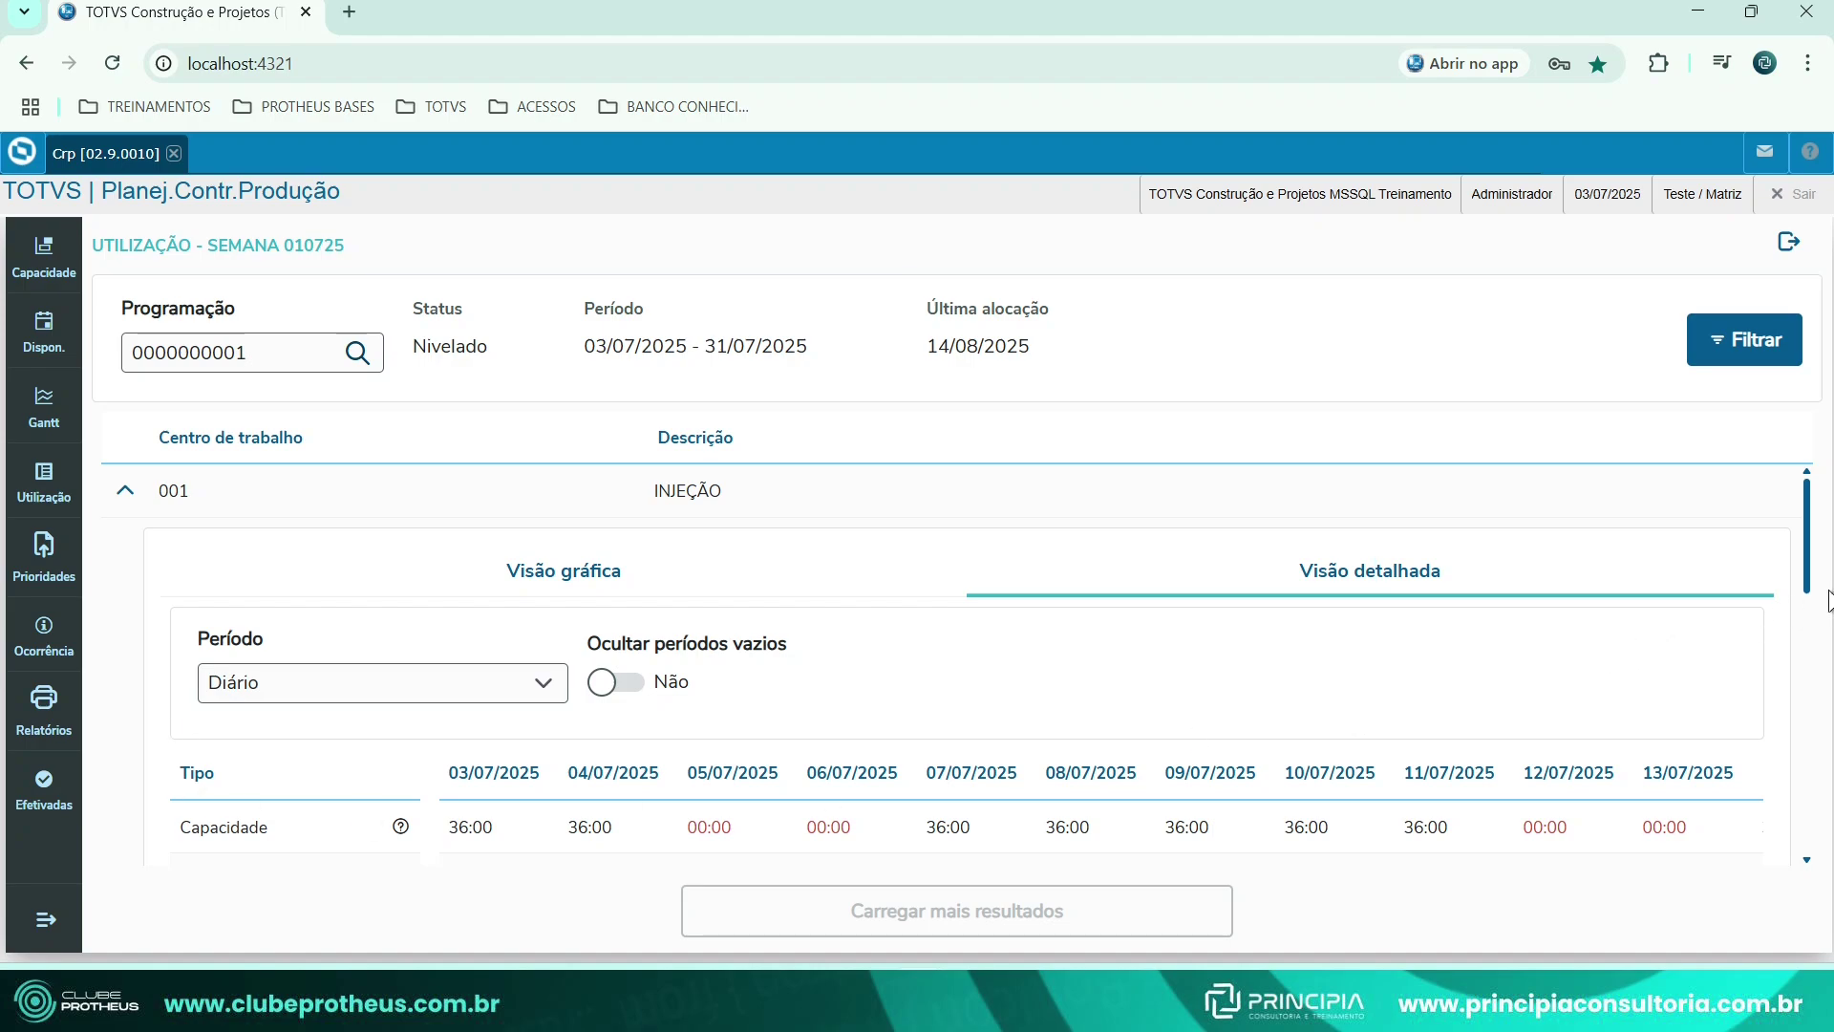
scroll(702, 666, down, 3)
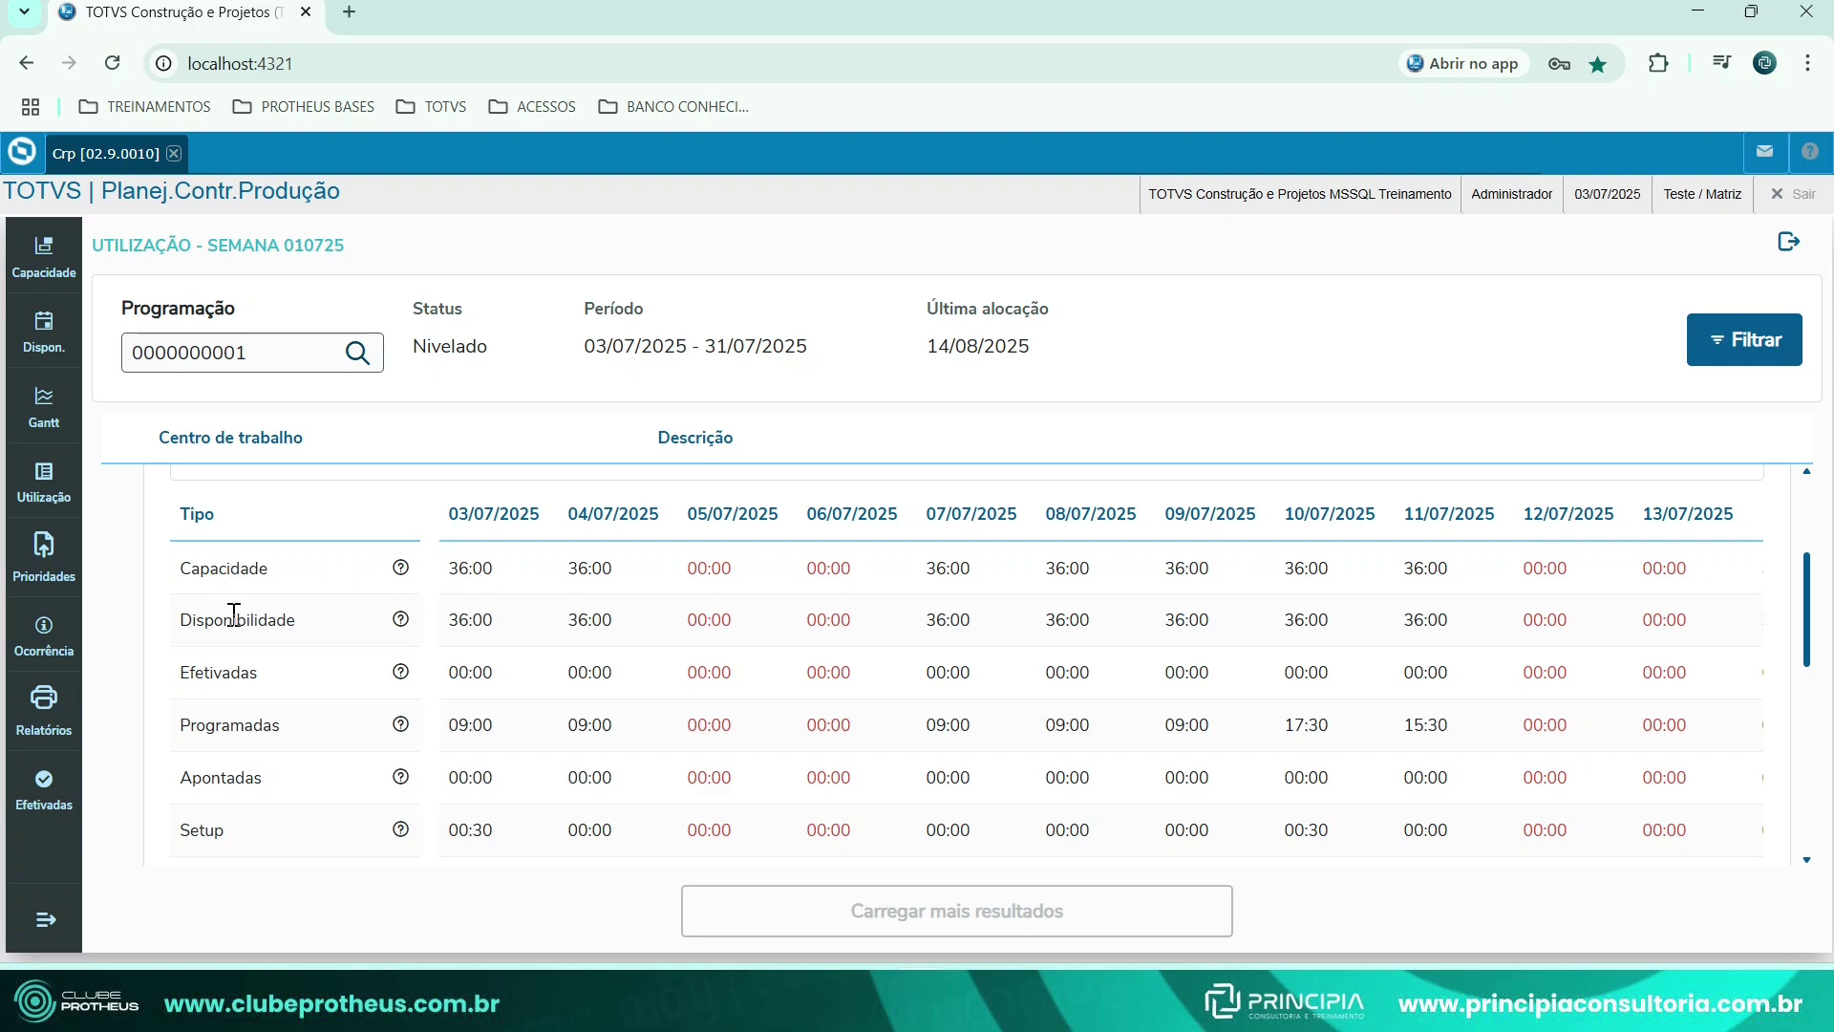
Check the Capacidade hours of work centre 001 INJEÇÃO for 03/07/2025 in the detailed view.
click(472, 578)
drag(452, 568, 515, 580)
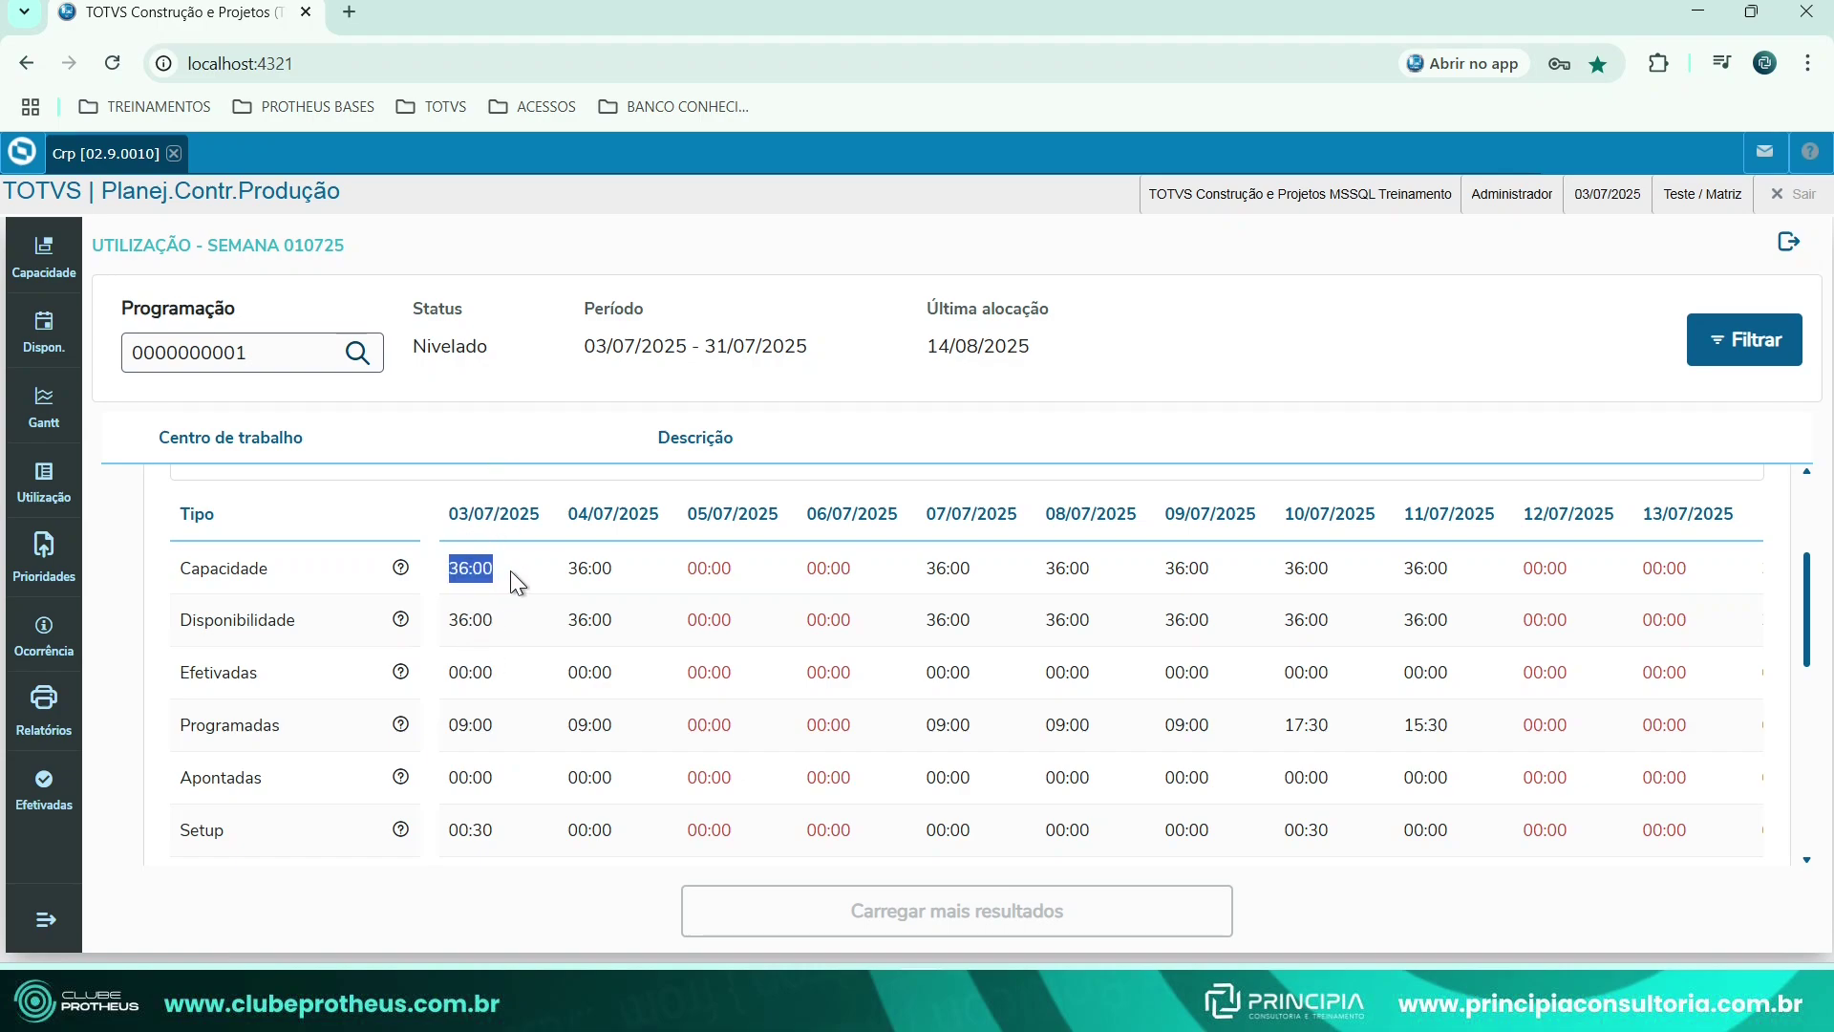
triple_click(186, 444)
scroll(349, 625, up, 3)
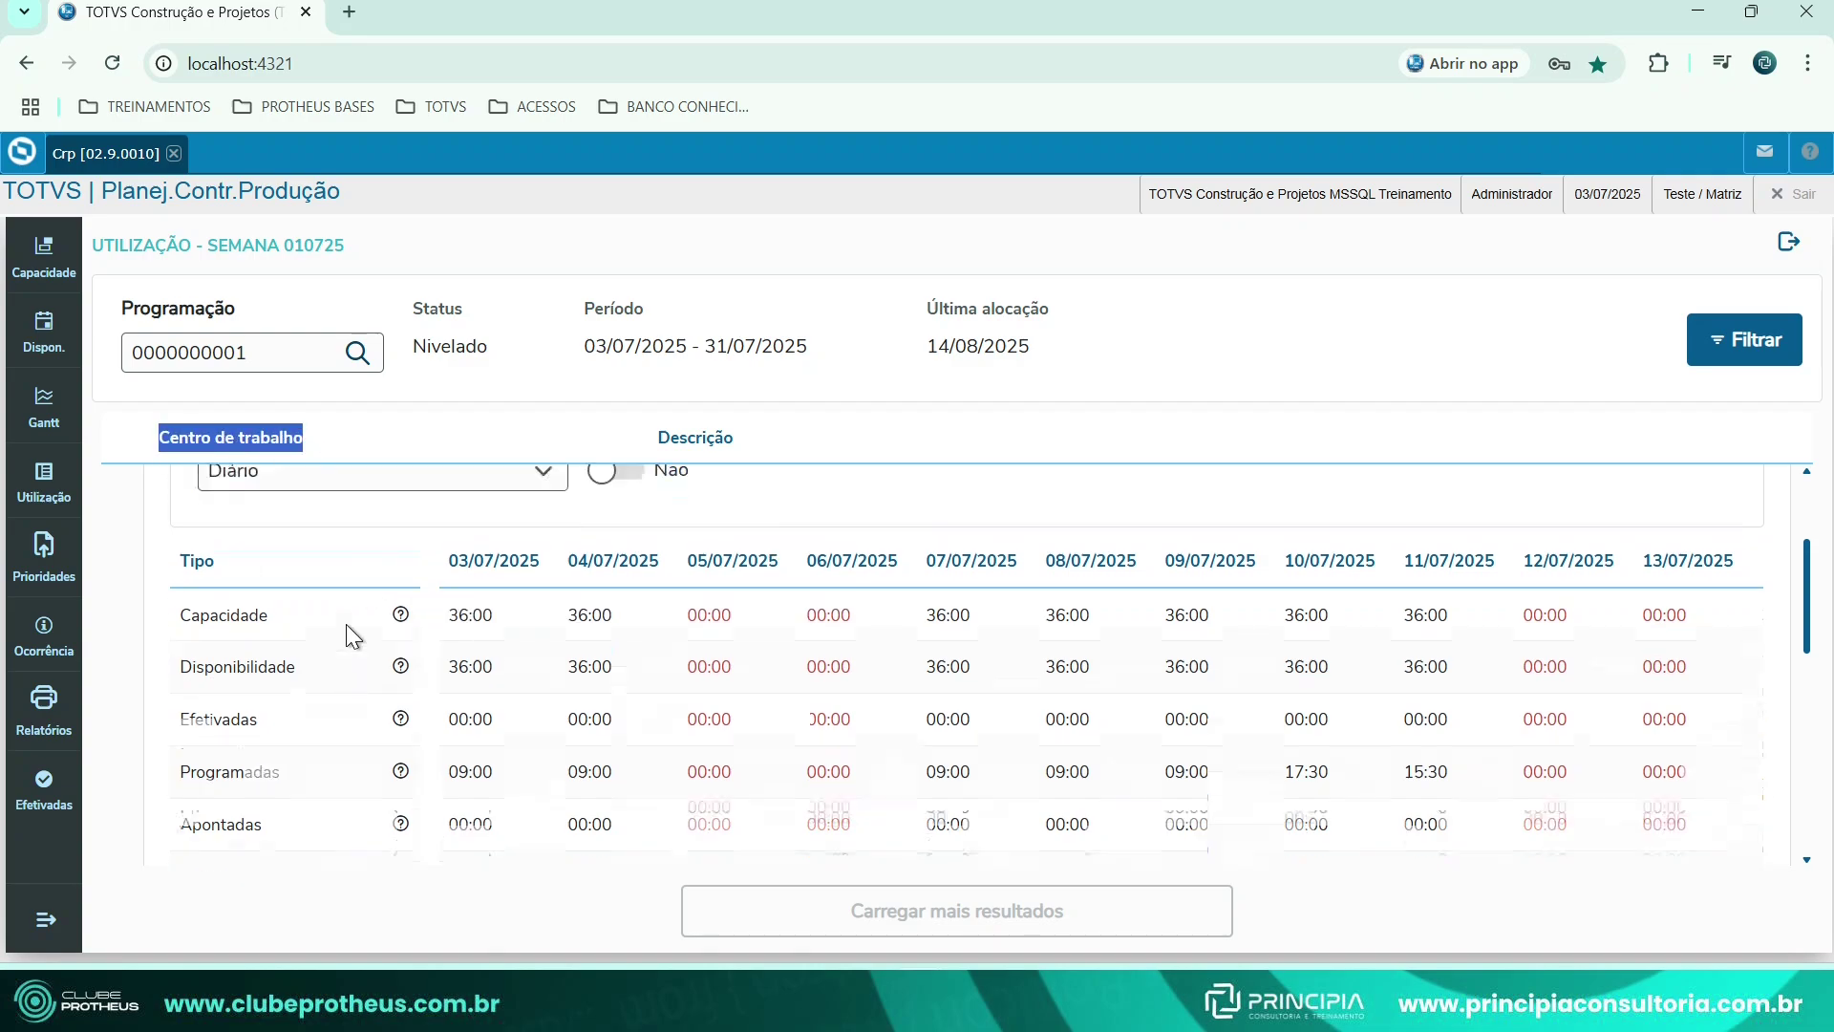
drag(179, 489, 159, 487)
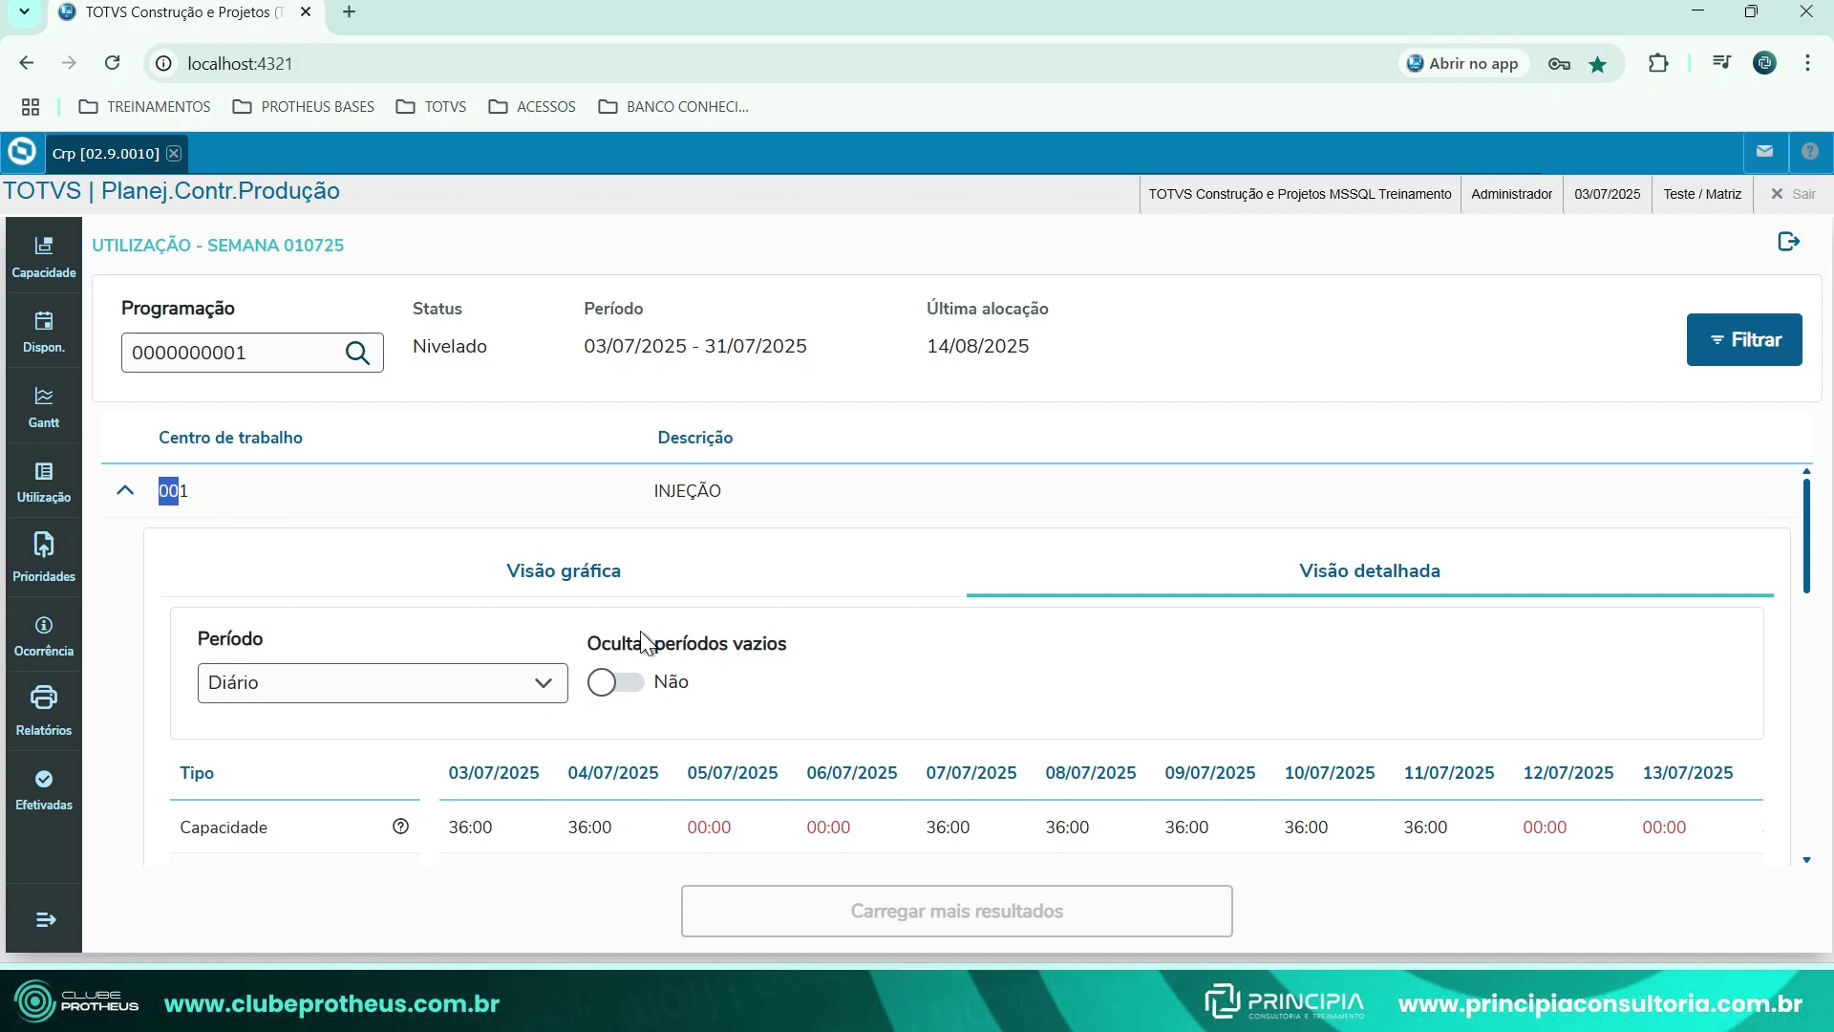
Examine the Programadas, Efetivadas, Apontadas and Setup hours of work centre 001 for 03/07/2025.
scroll(454, 594, down, 3)
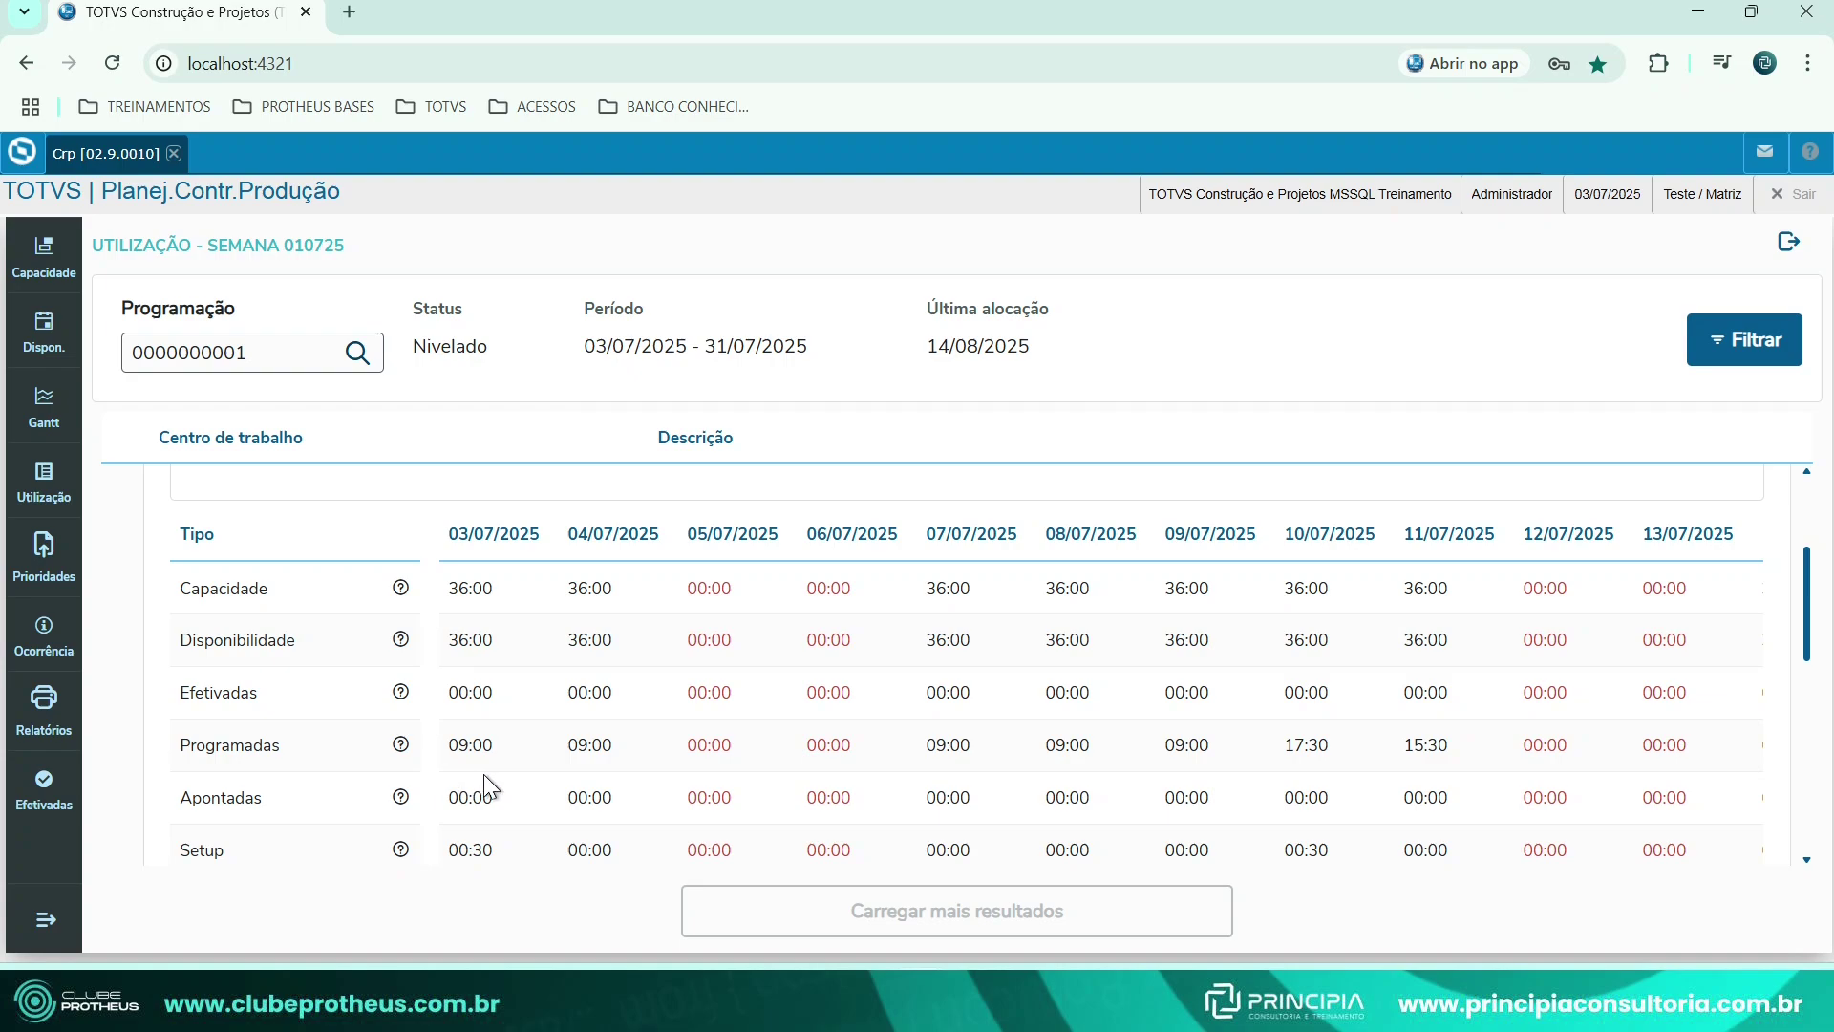
drag(451, 755, 505, 757)
click(489, 742)
drag(449, 745, 523, 754)
click(474, 697)
drag(450, 692, 495, 649)
click(453, 799)
drag(450, 851, 493, 854)
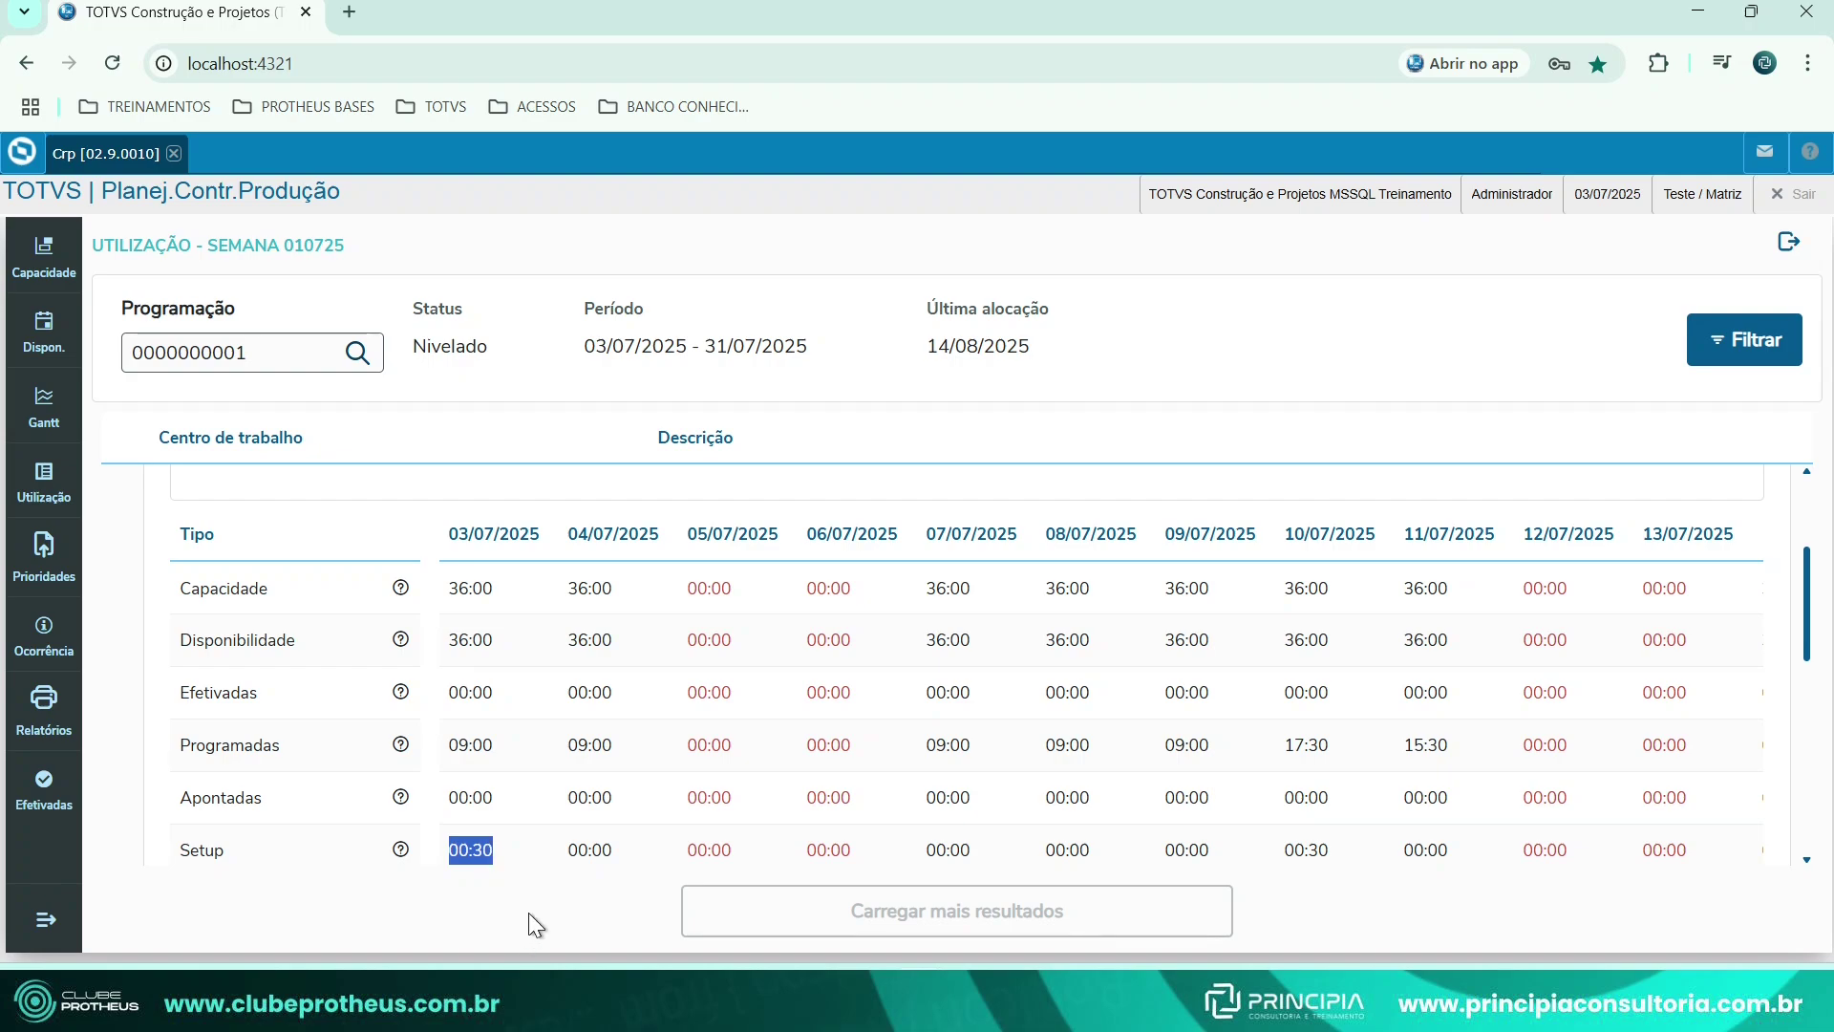
Review the scheduled hours of each injection machine in work centre 001 against the programming period.
scroll(1788, 650, down, 5)
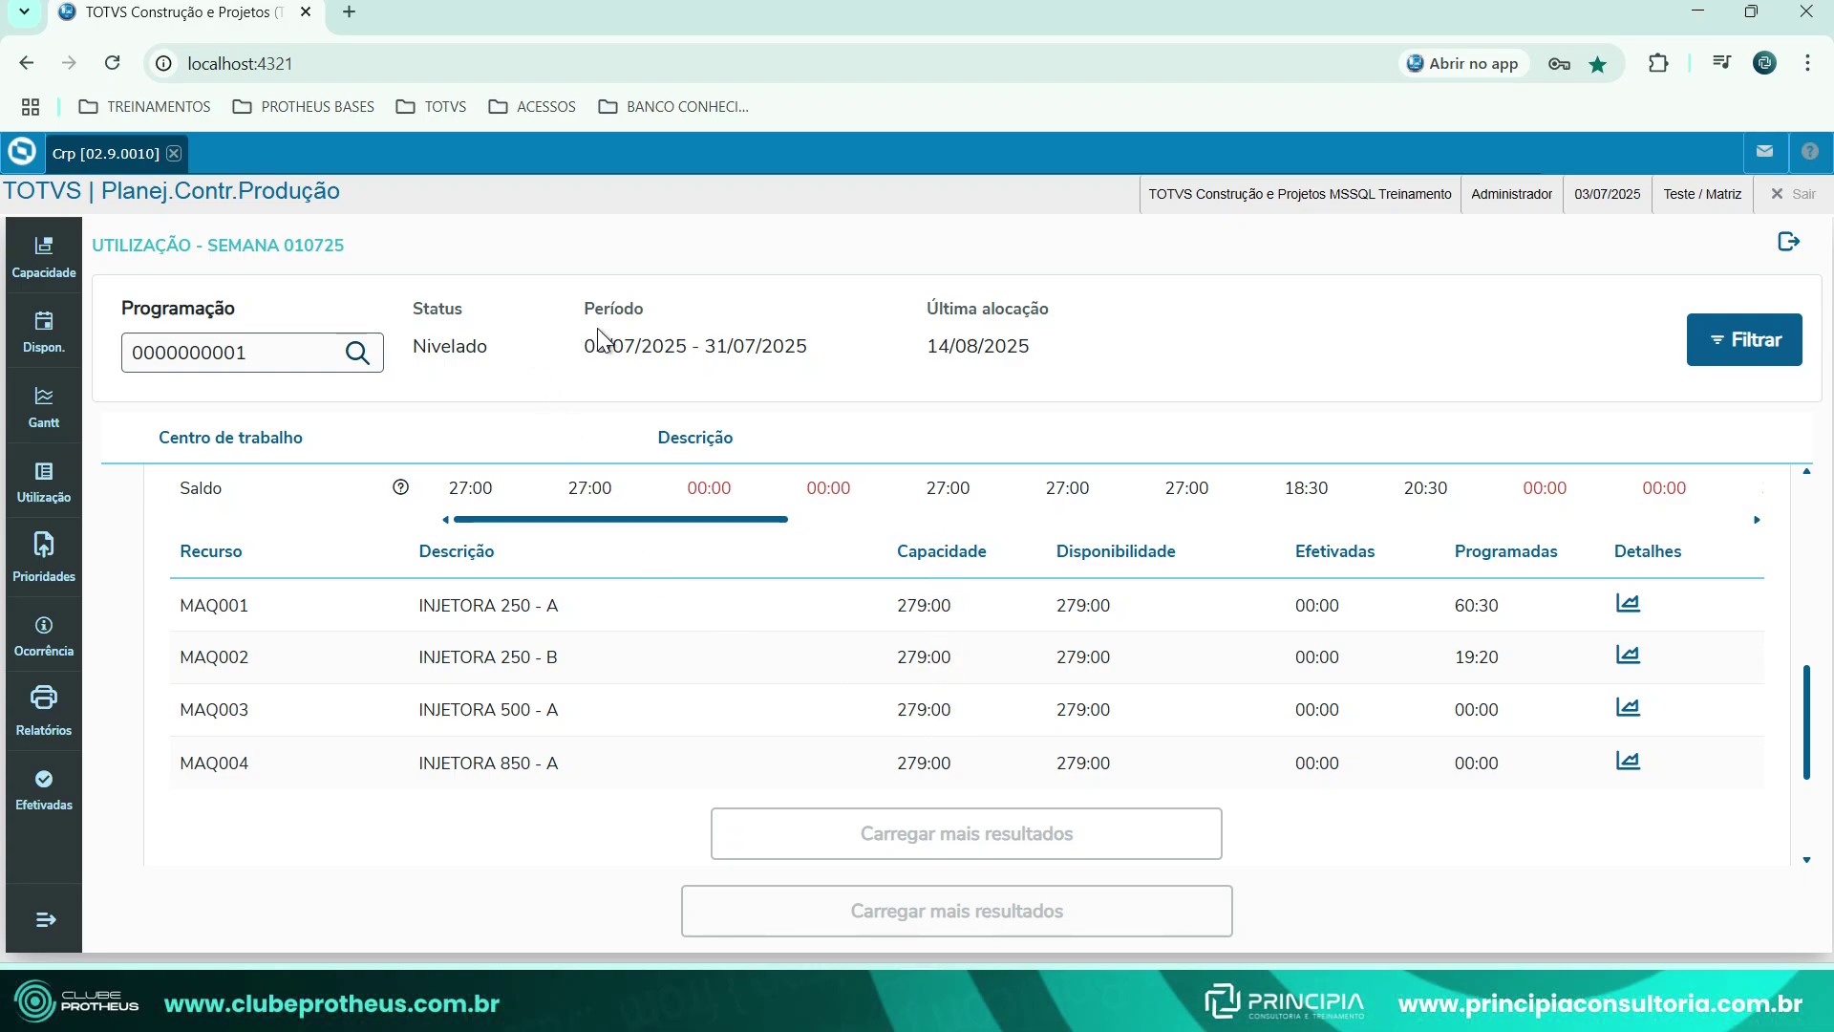
drag(583, 346, 810, 346)
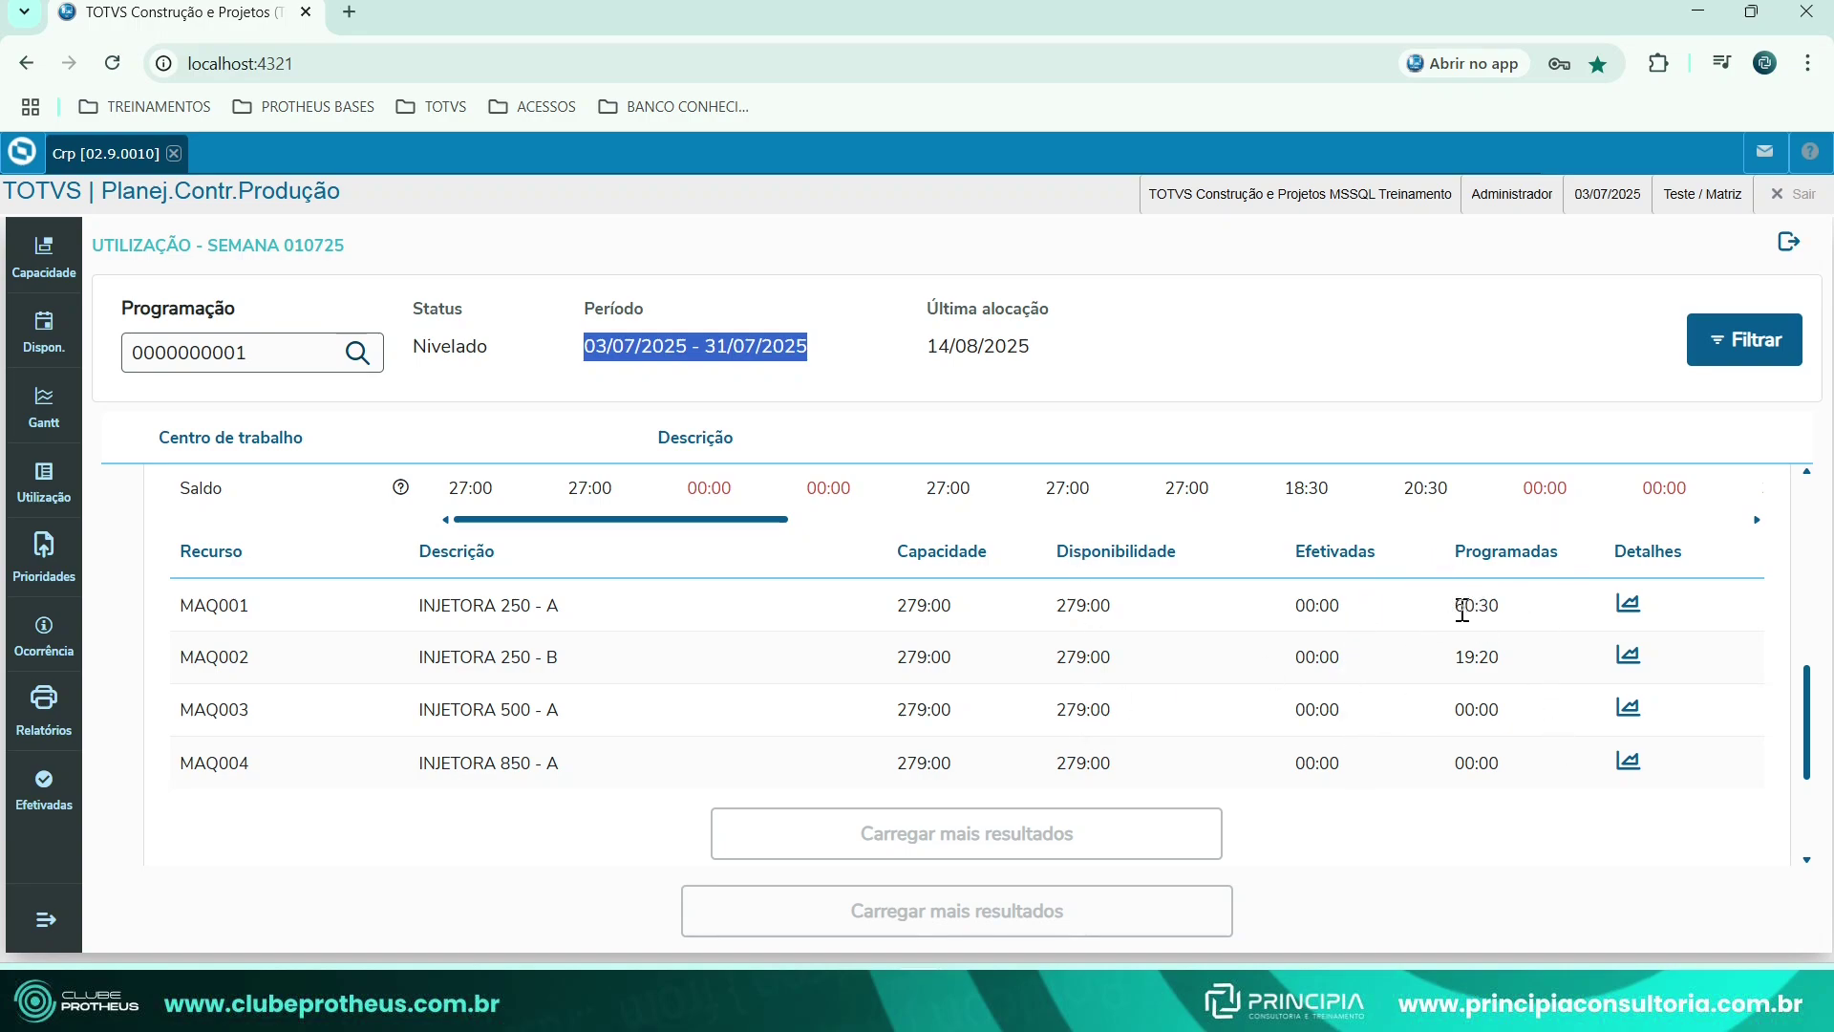
drag(1465, 711, 1507, 770)
click(1486, 752)
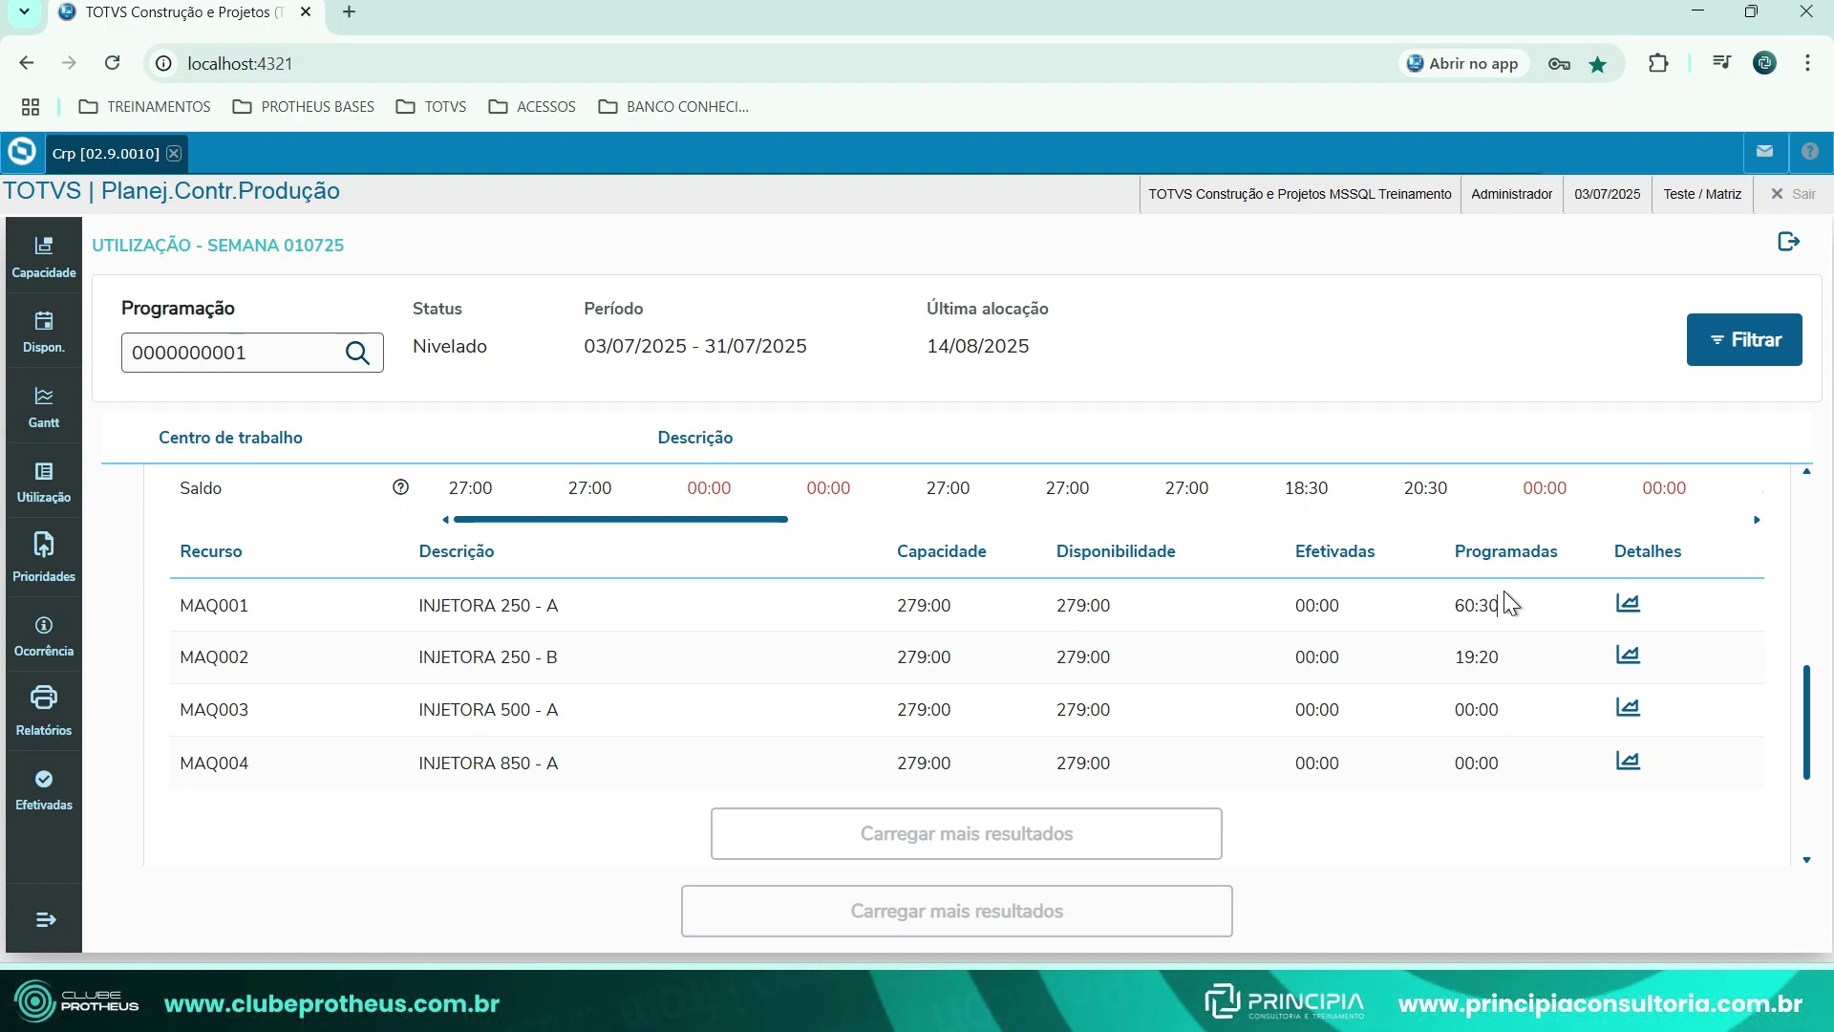
Show the details of resource MAQ001, review its hour cards and collapse them.
click(1627, 604)
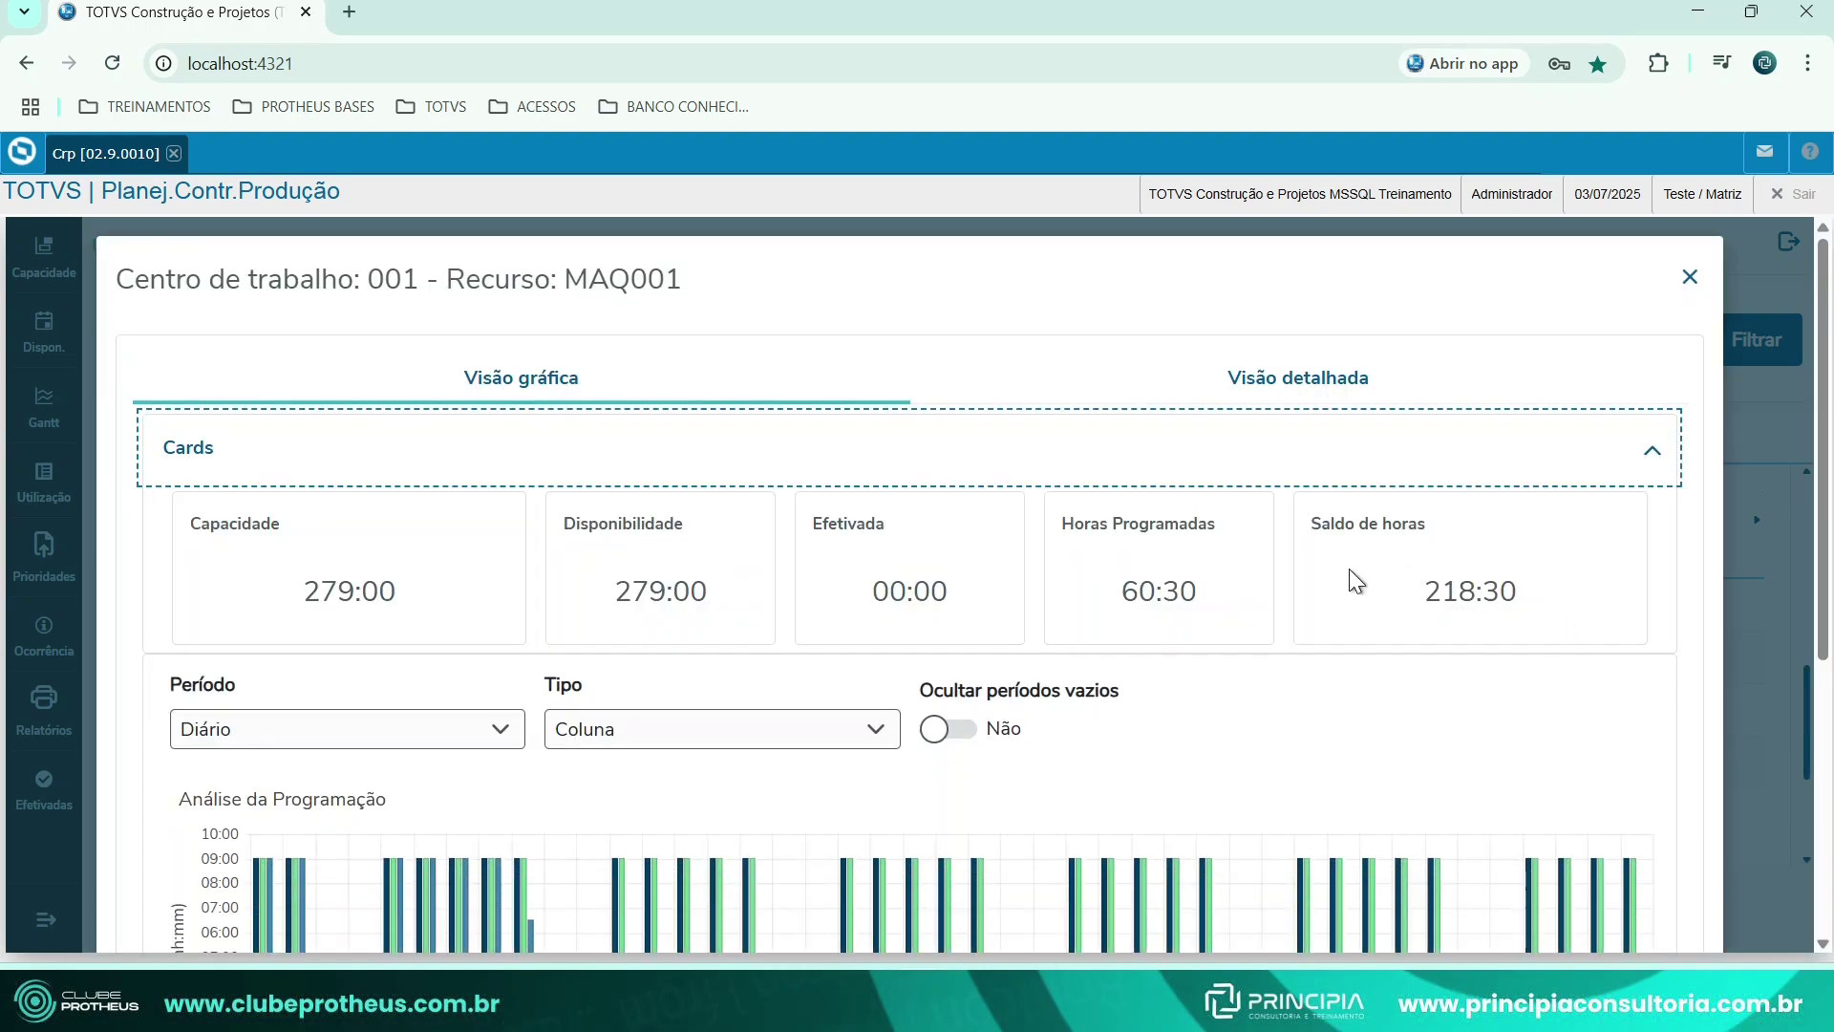
click(387, 464)
click(1485, 465)
click(354, 594)
click(1652, 461)
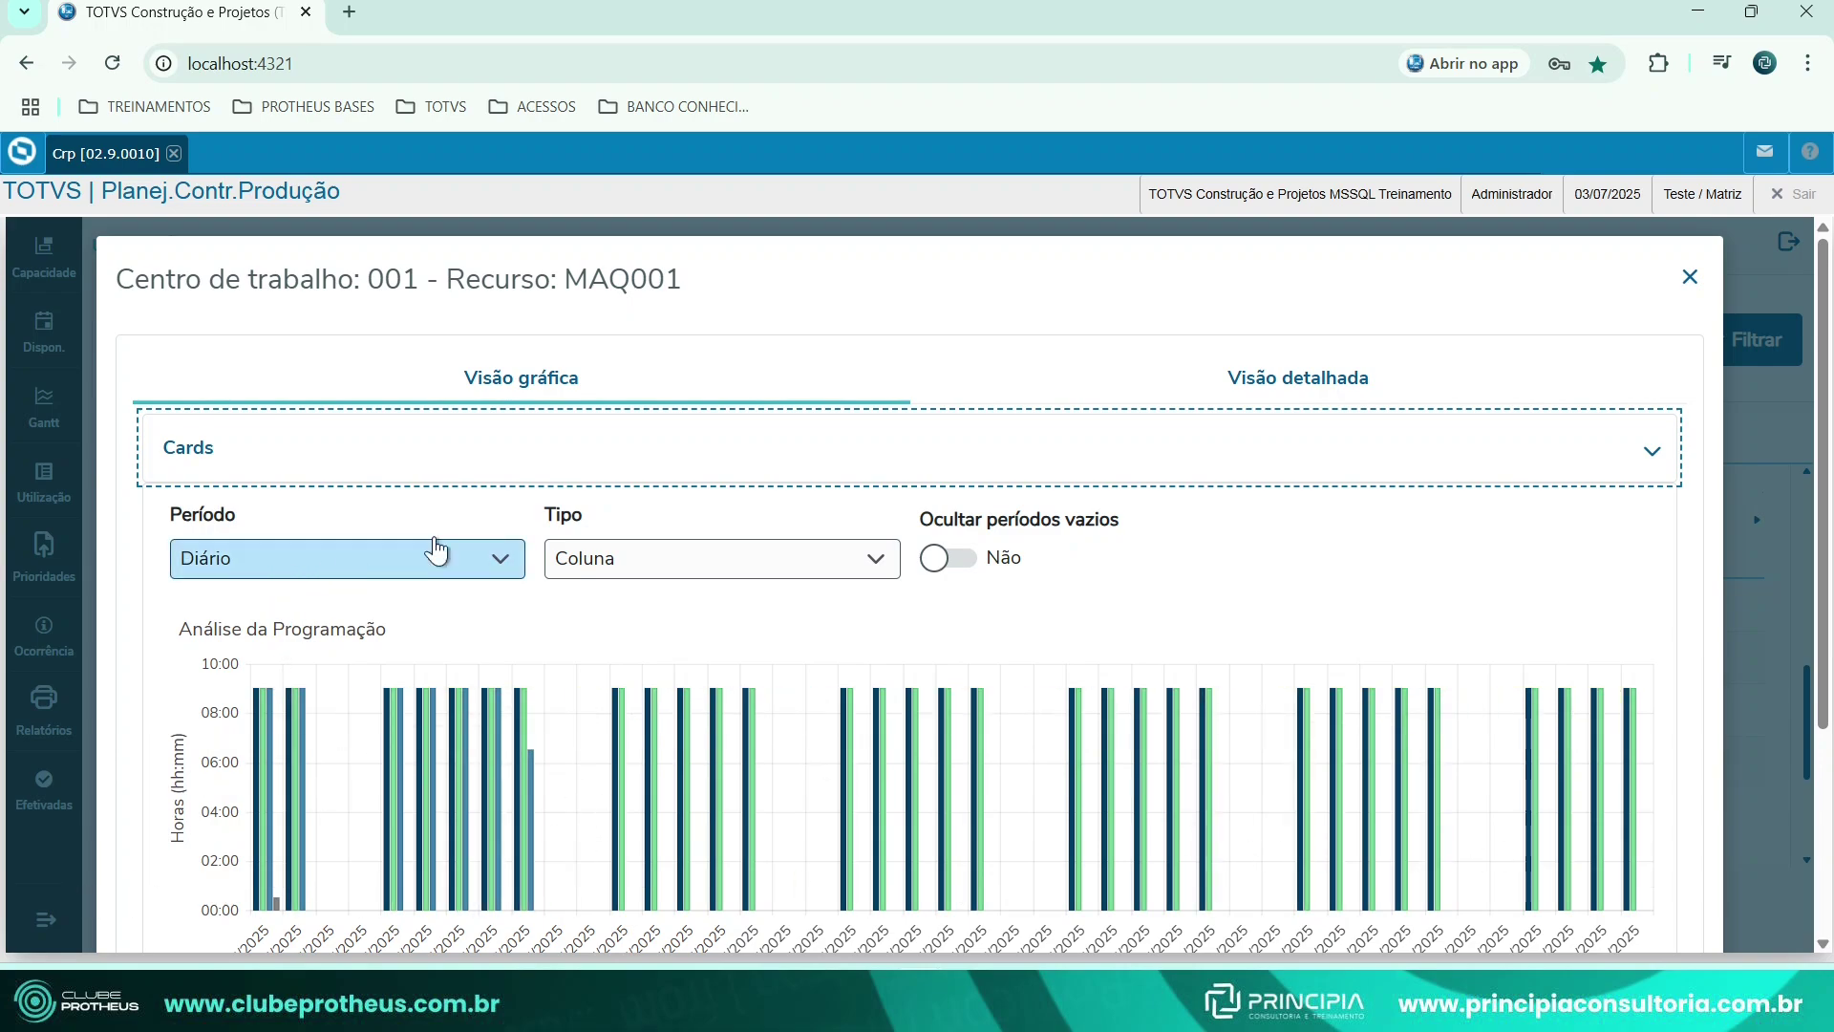
Set the MAQ001 chart's period to Semanal and examine the capacity, scheduled and setup hours of the first week.
click(396, 556)
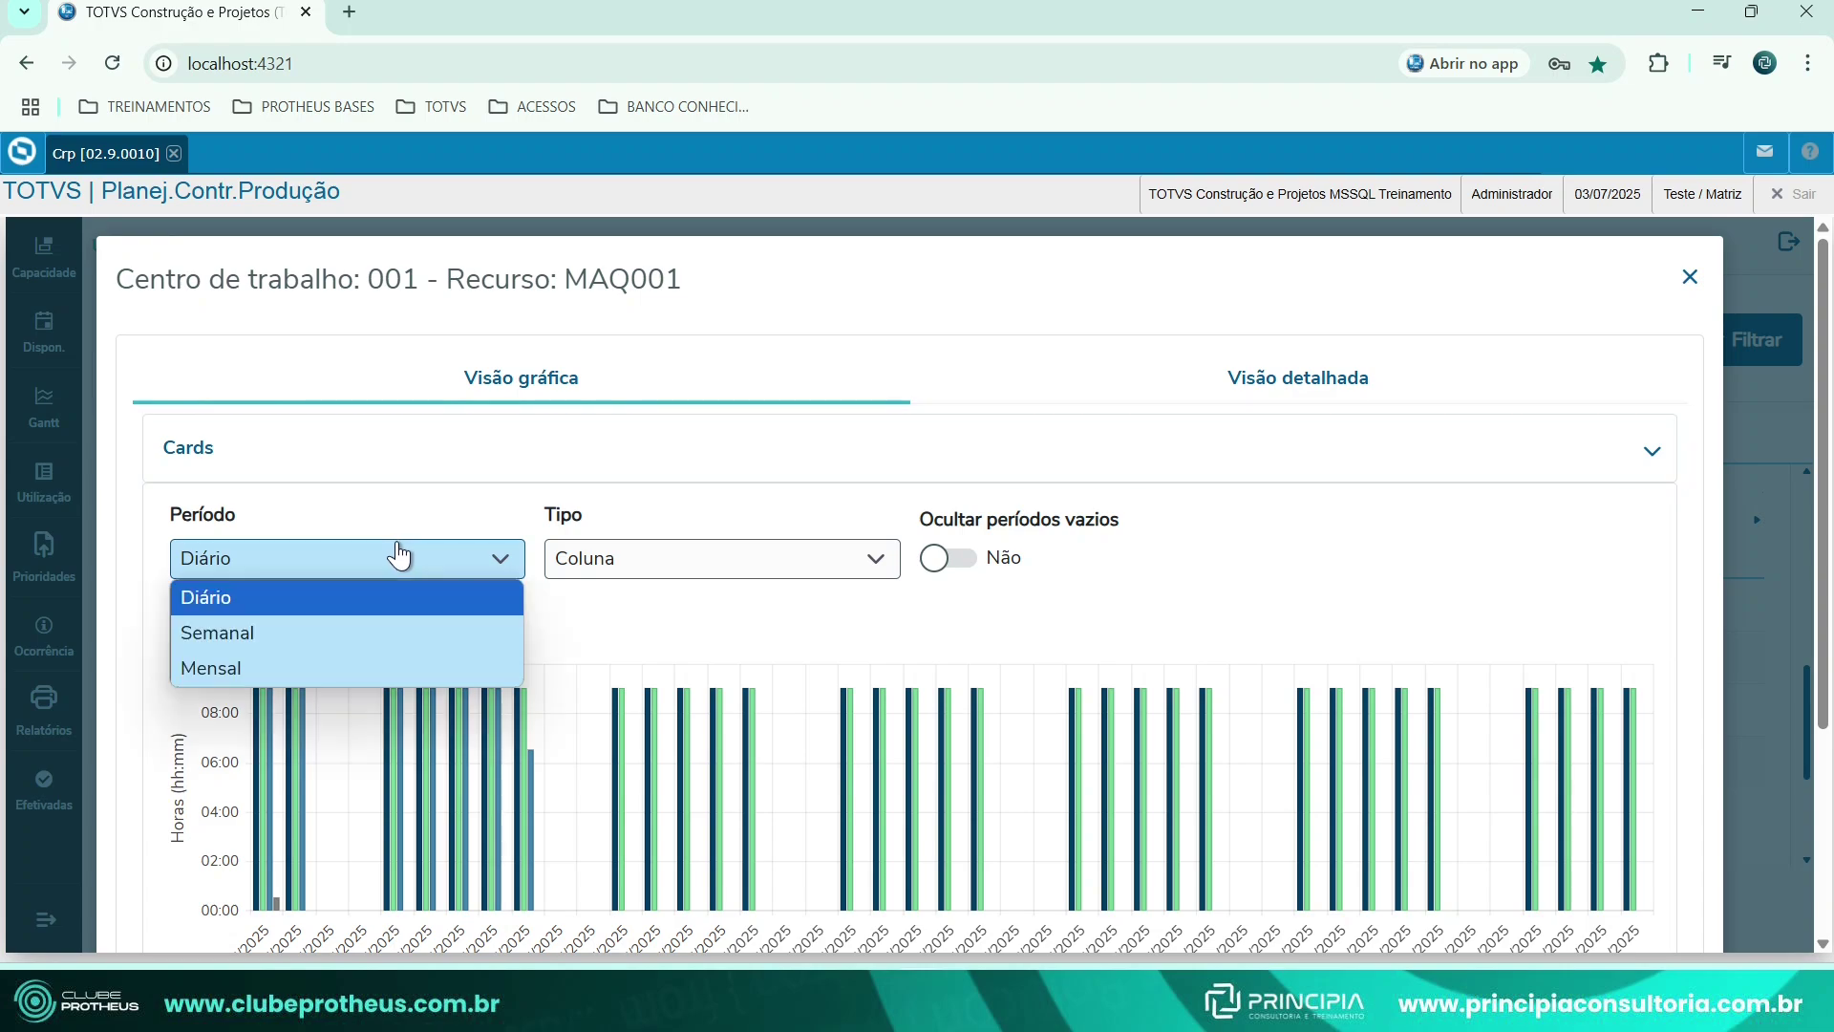
click(275, 633)
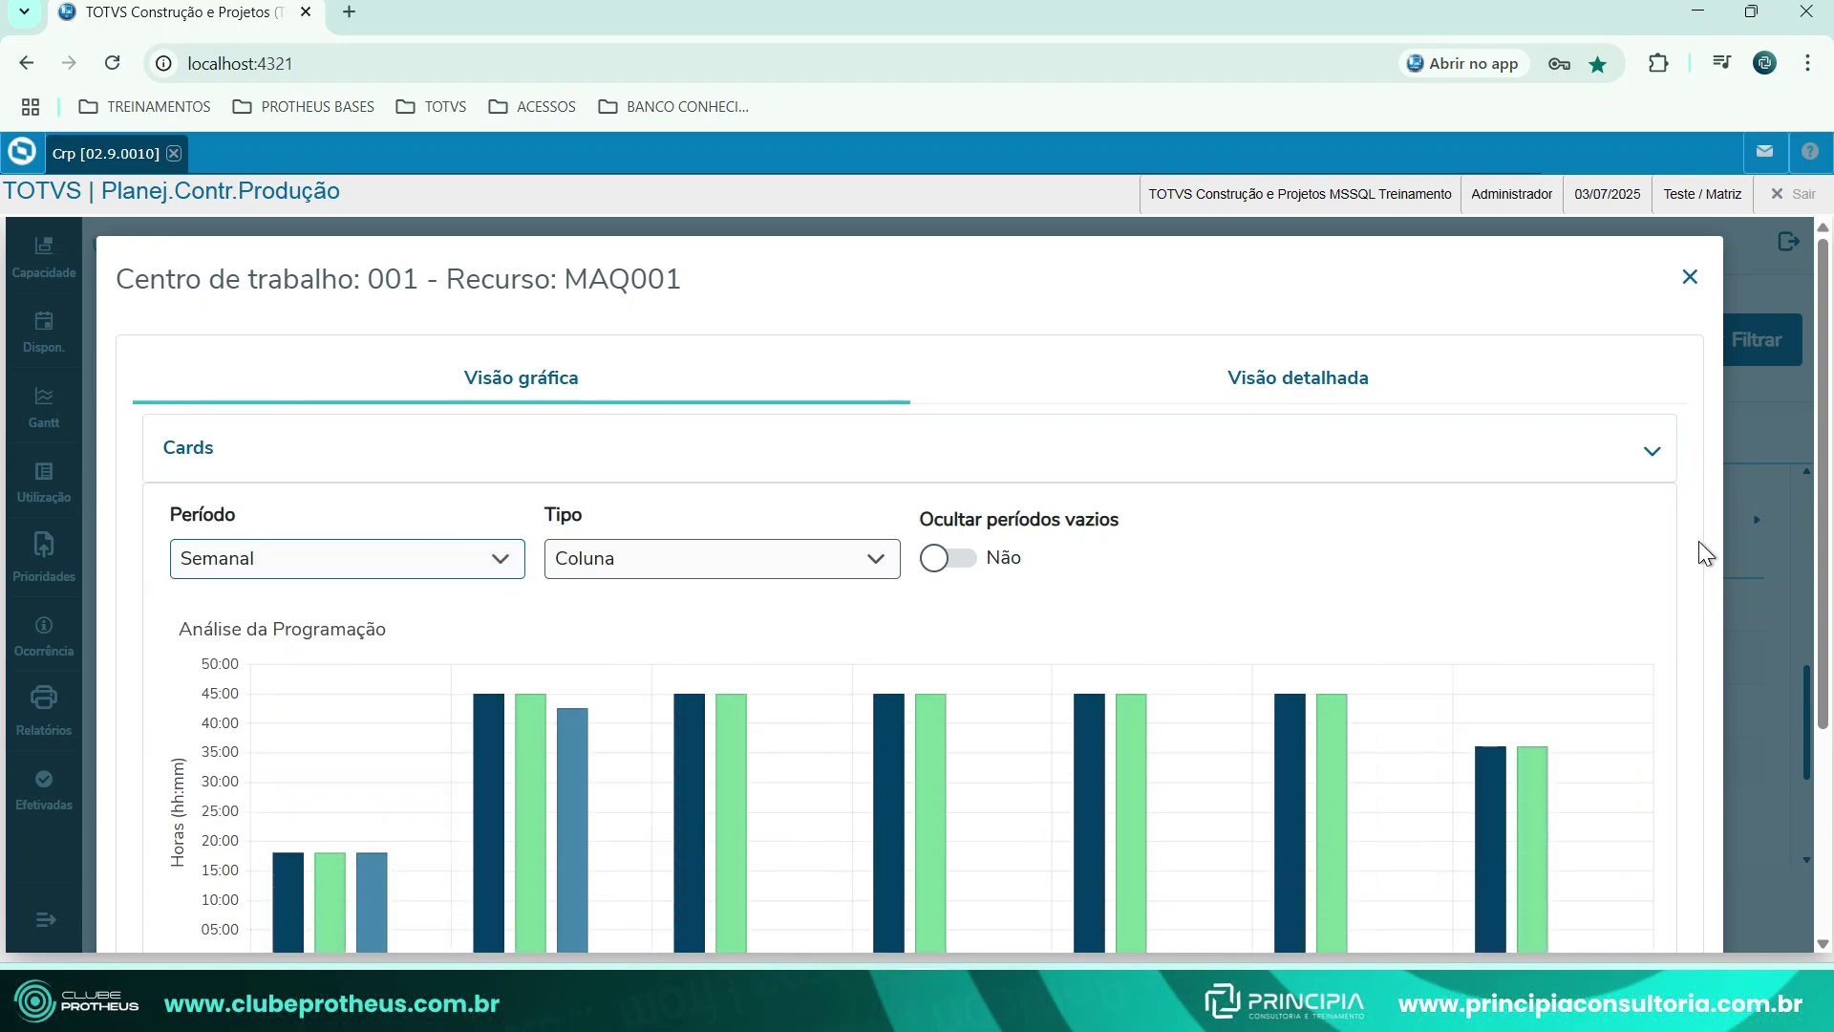
scroll(886, 386, down, 2)
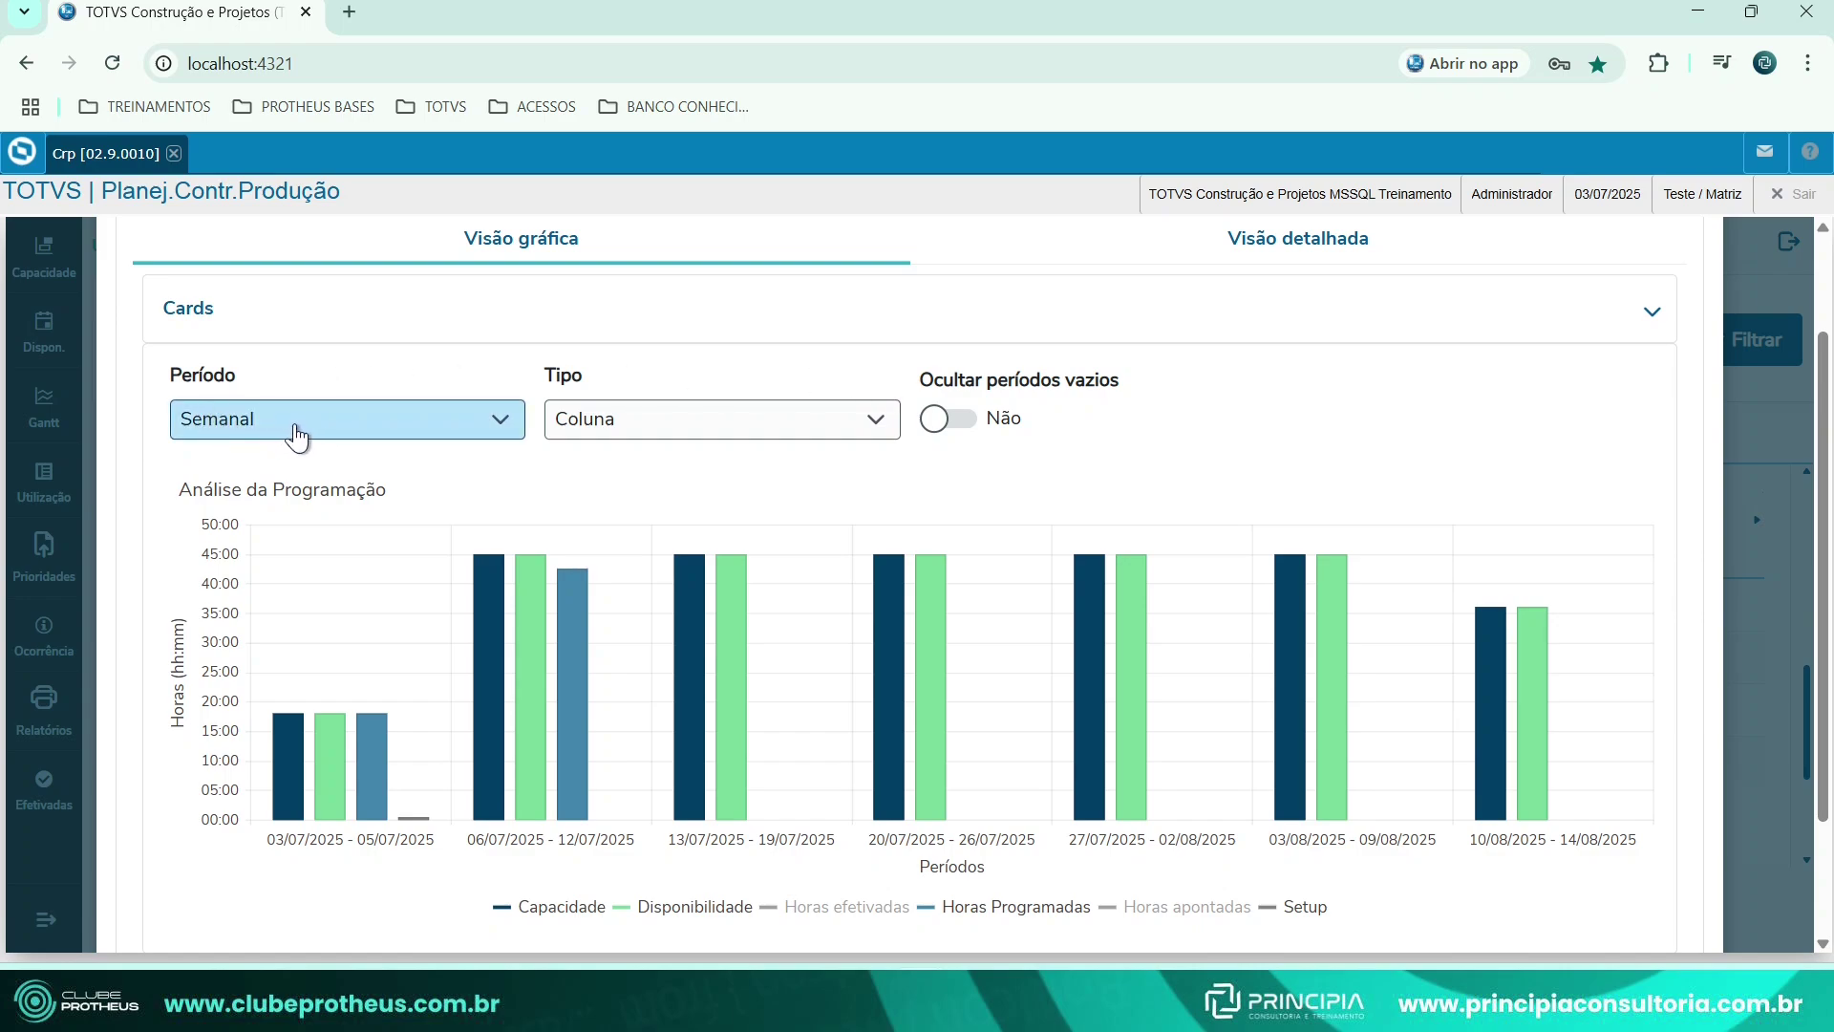
mouse_move(291, 758)
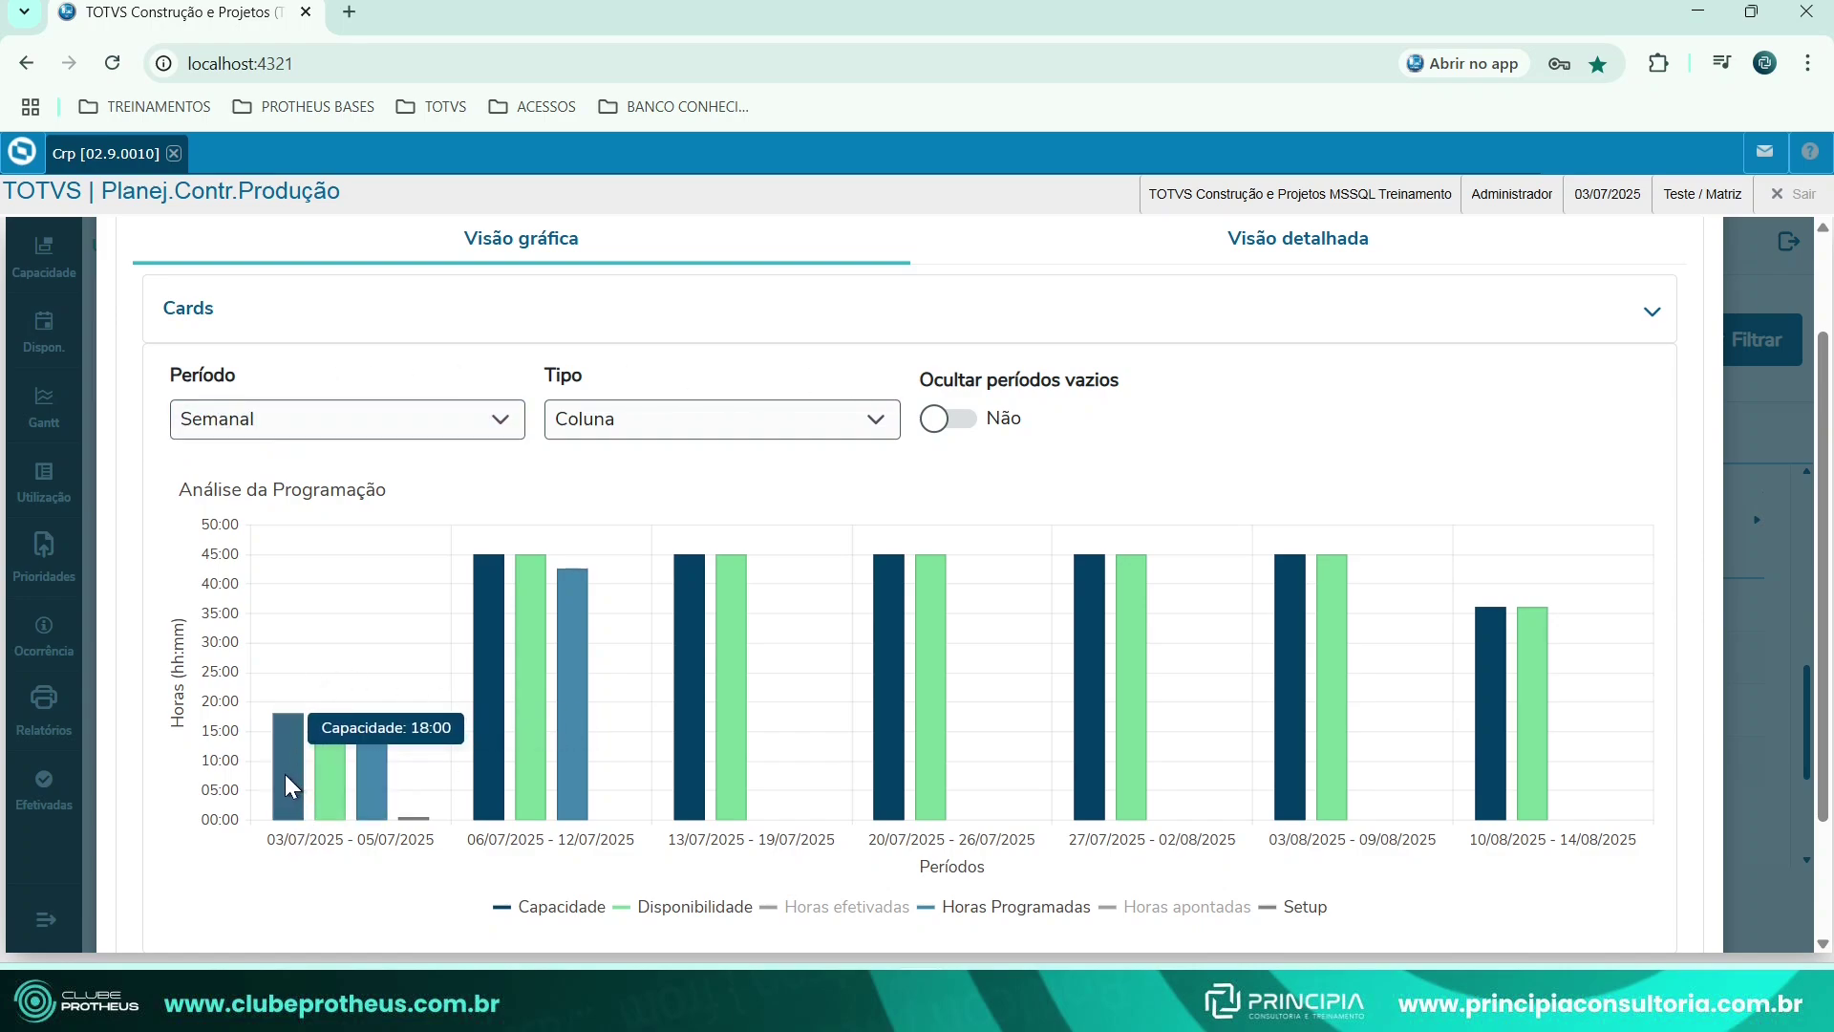
mouse_move(372, 779)
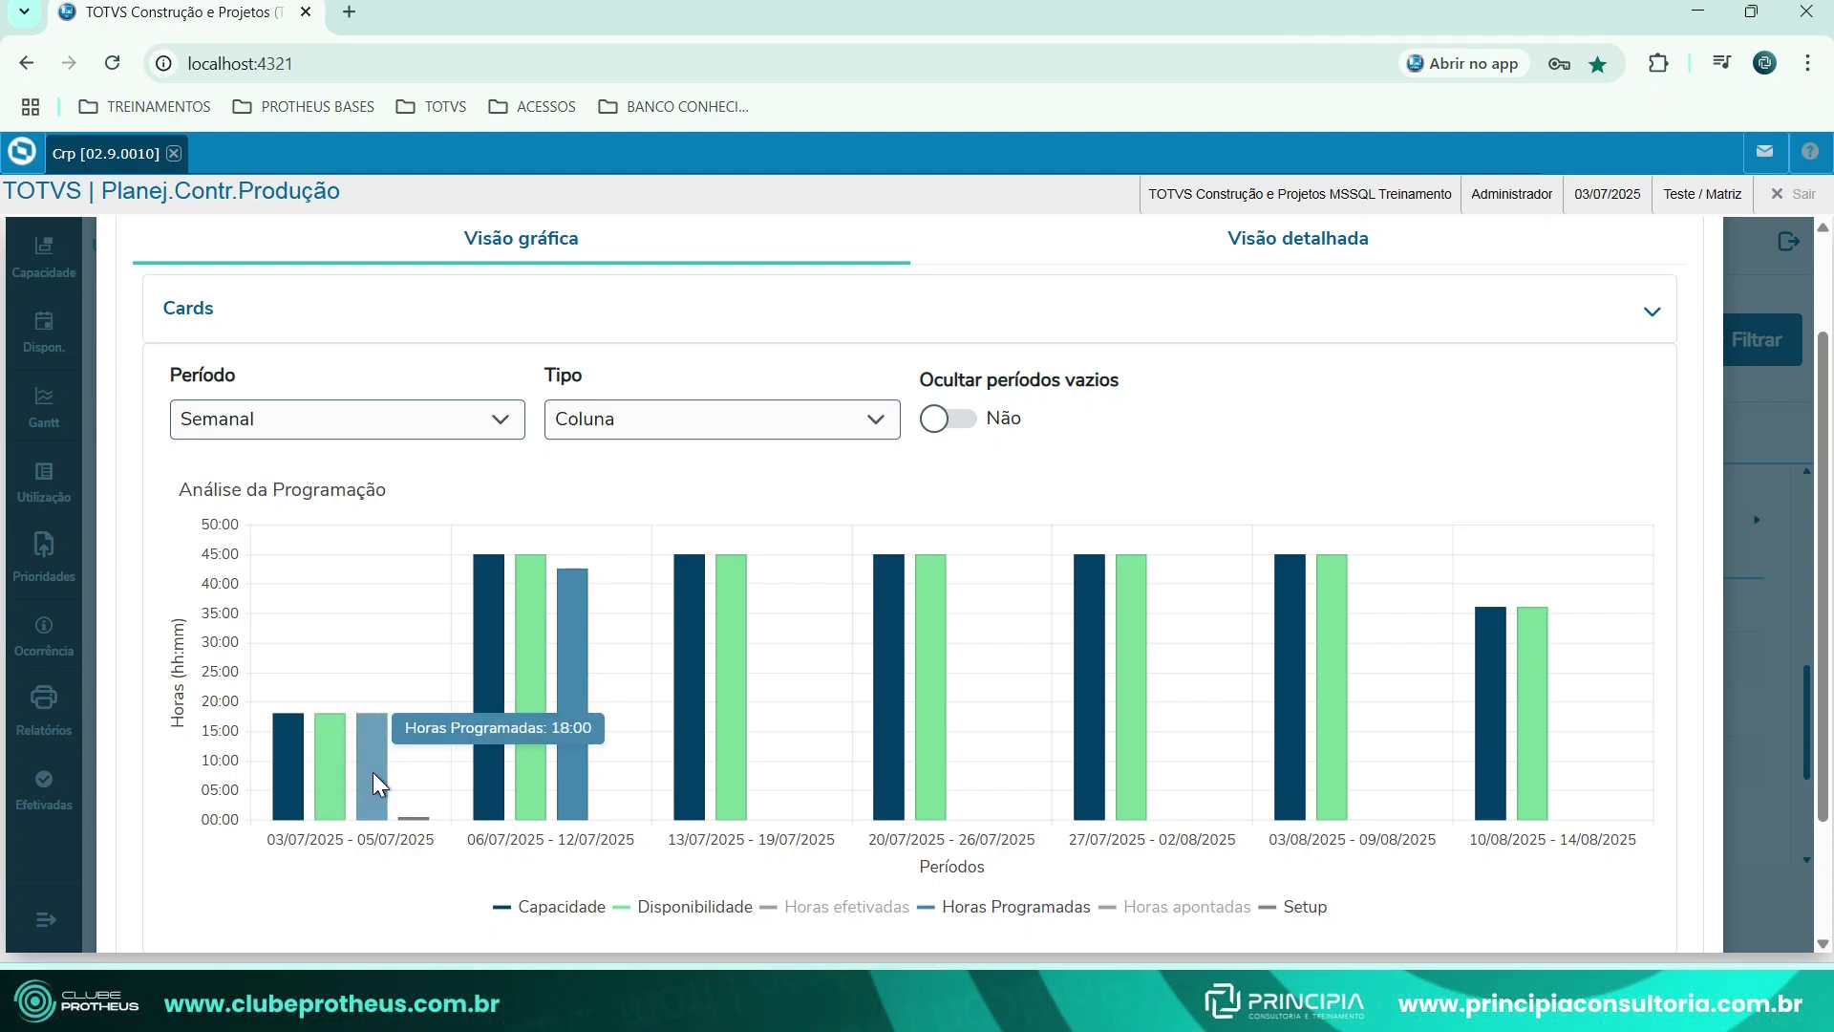
mouse_move(411, 818)
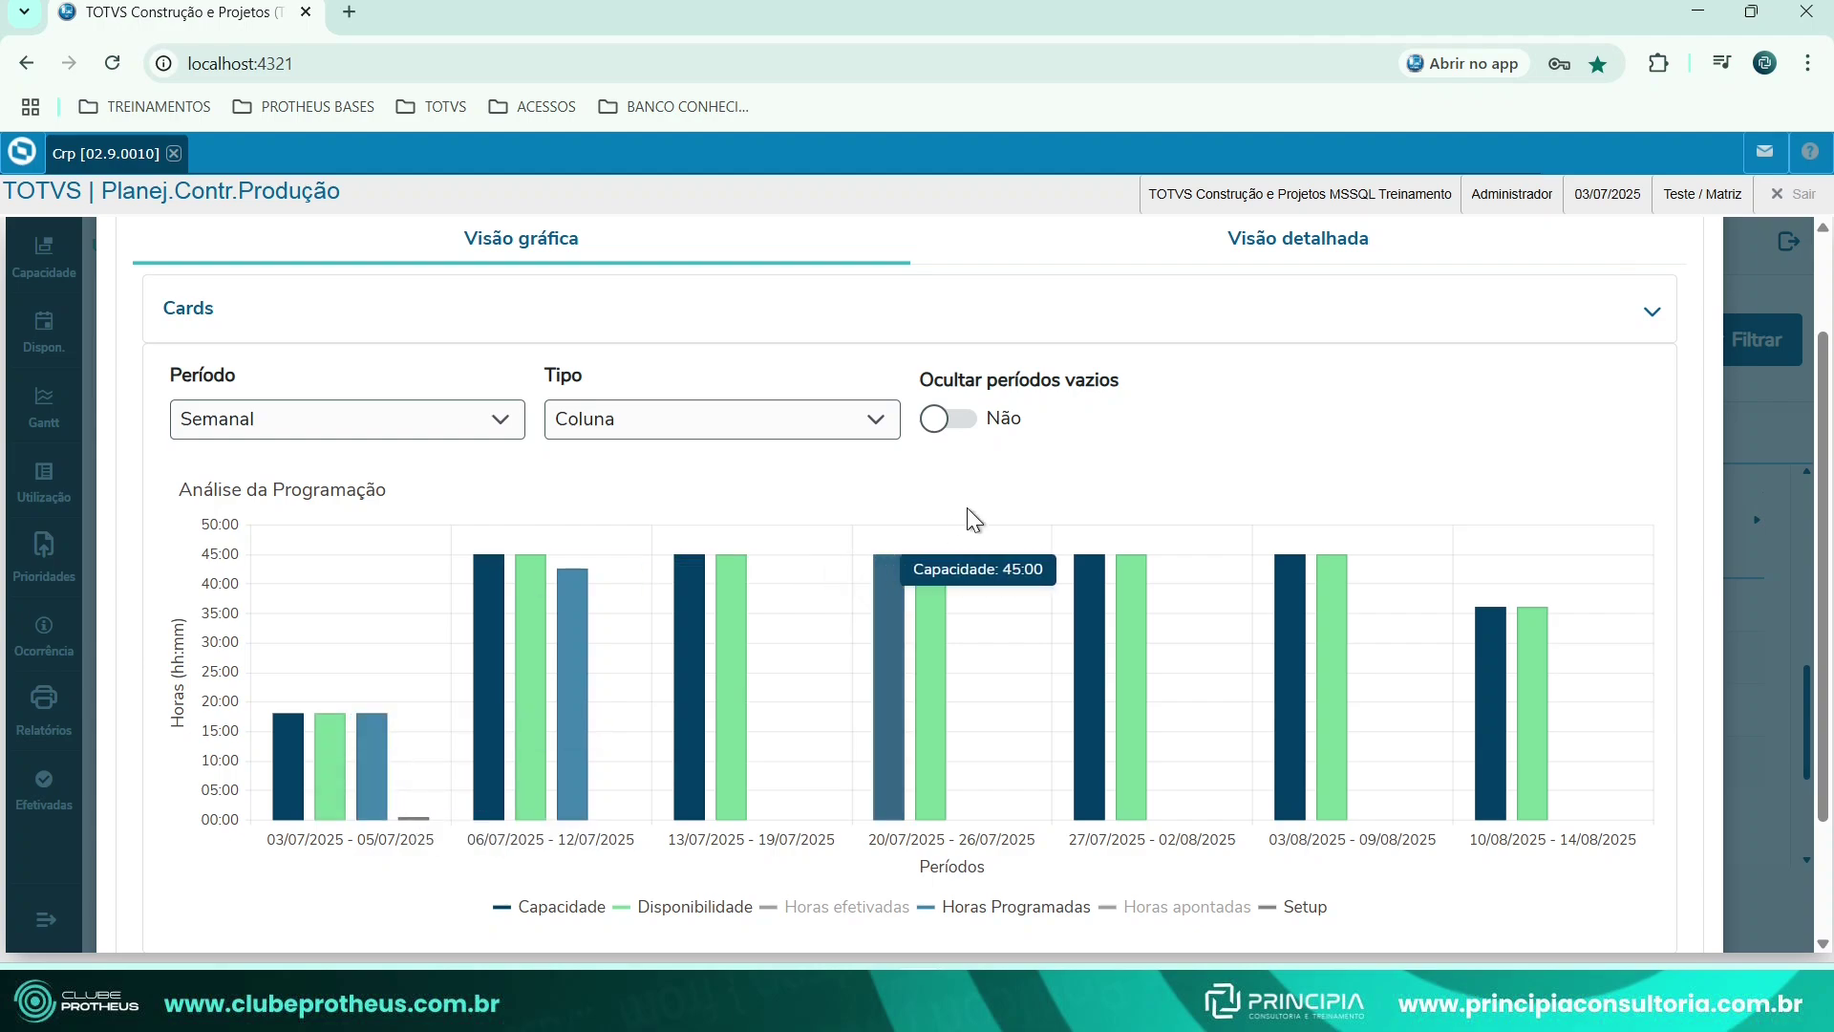
Try hiding the empty periods of the MAQ001 chart, then view it as Barra and as Composição.
click(968, 433)
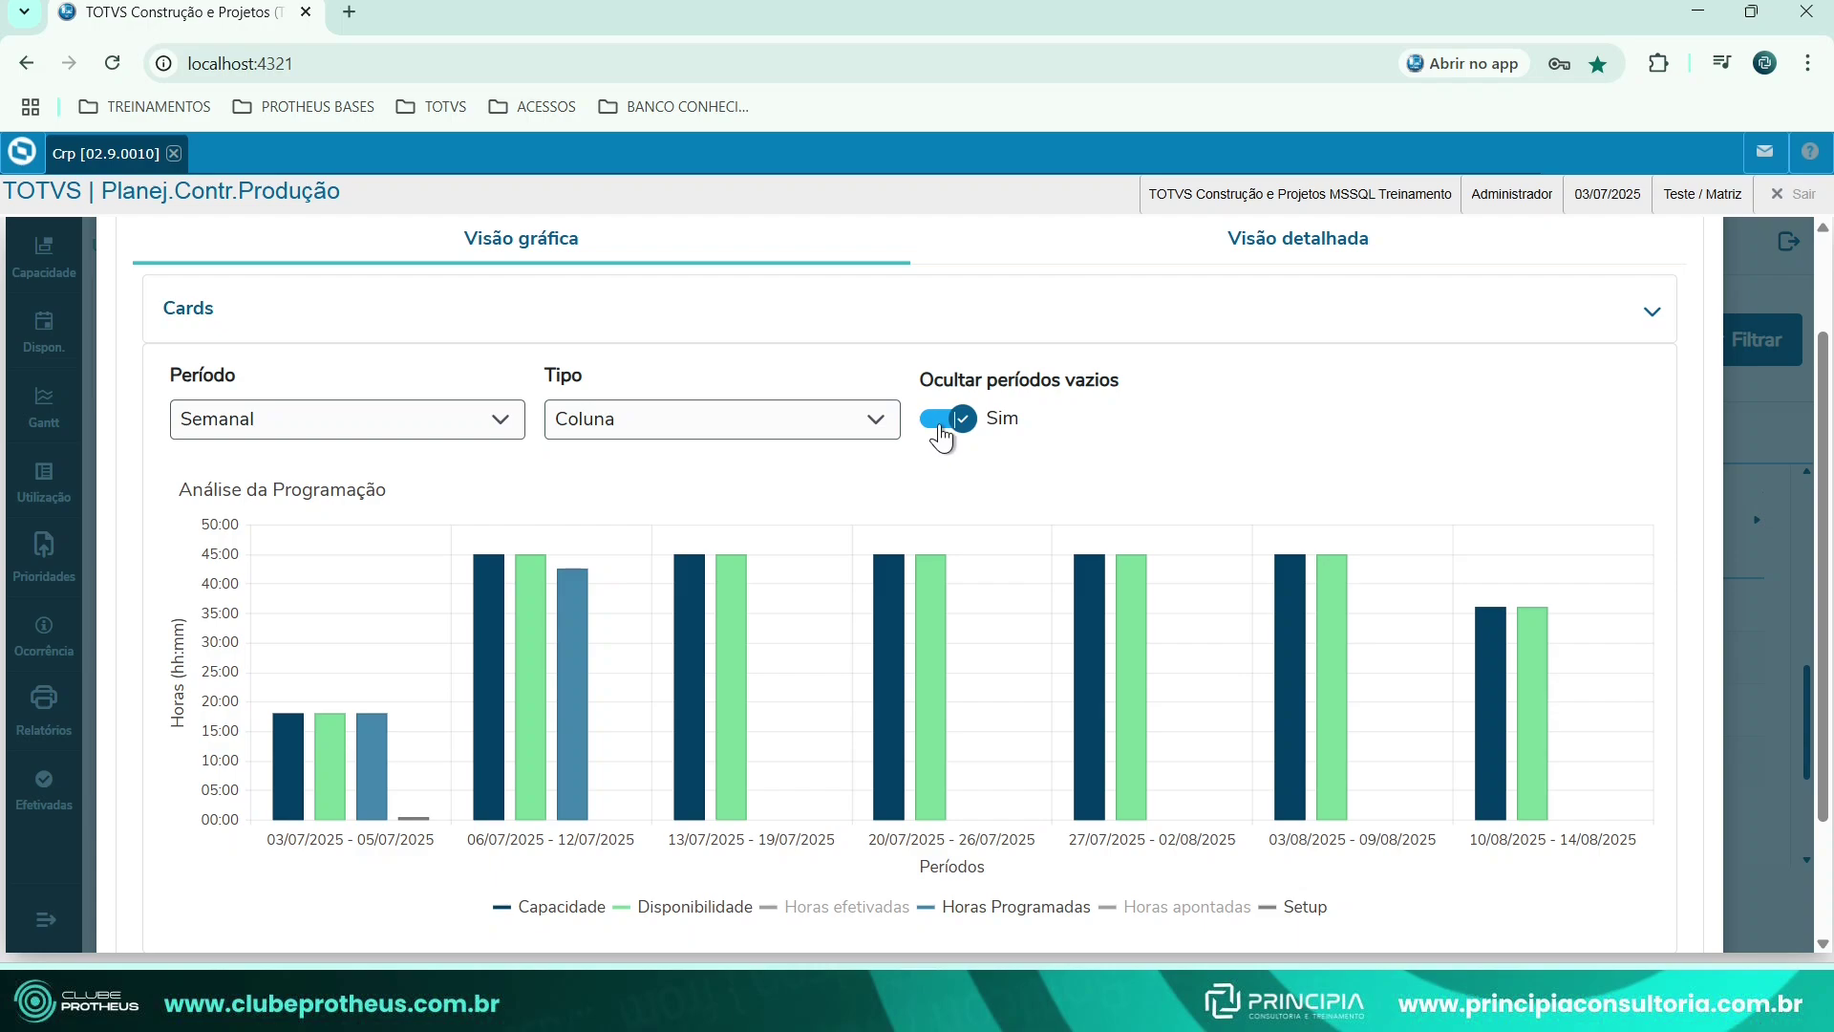
click(941, 429)
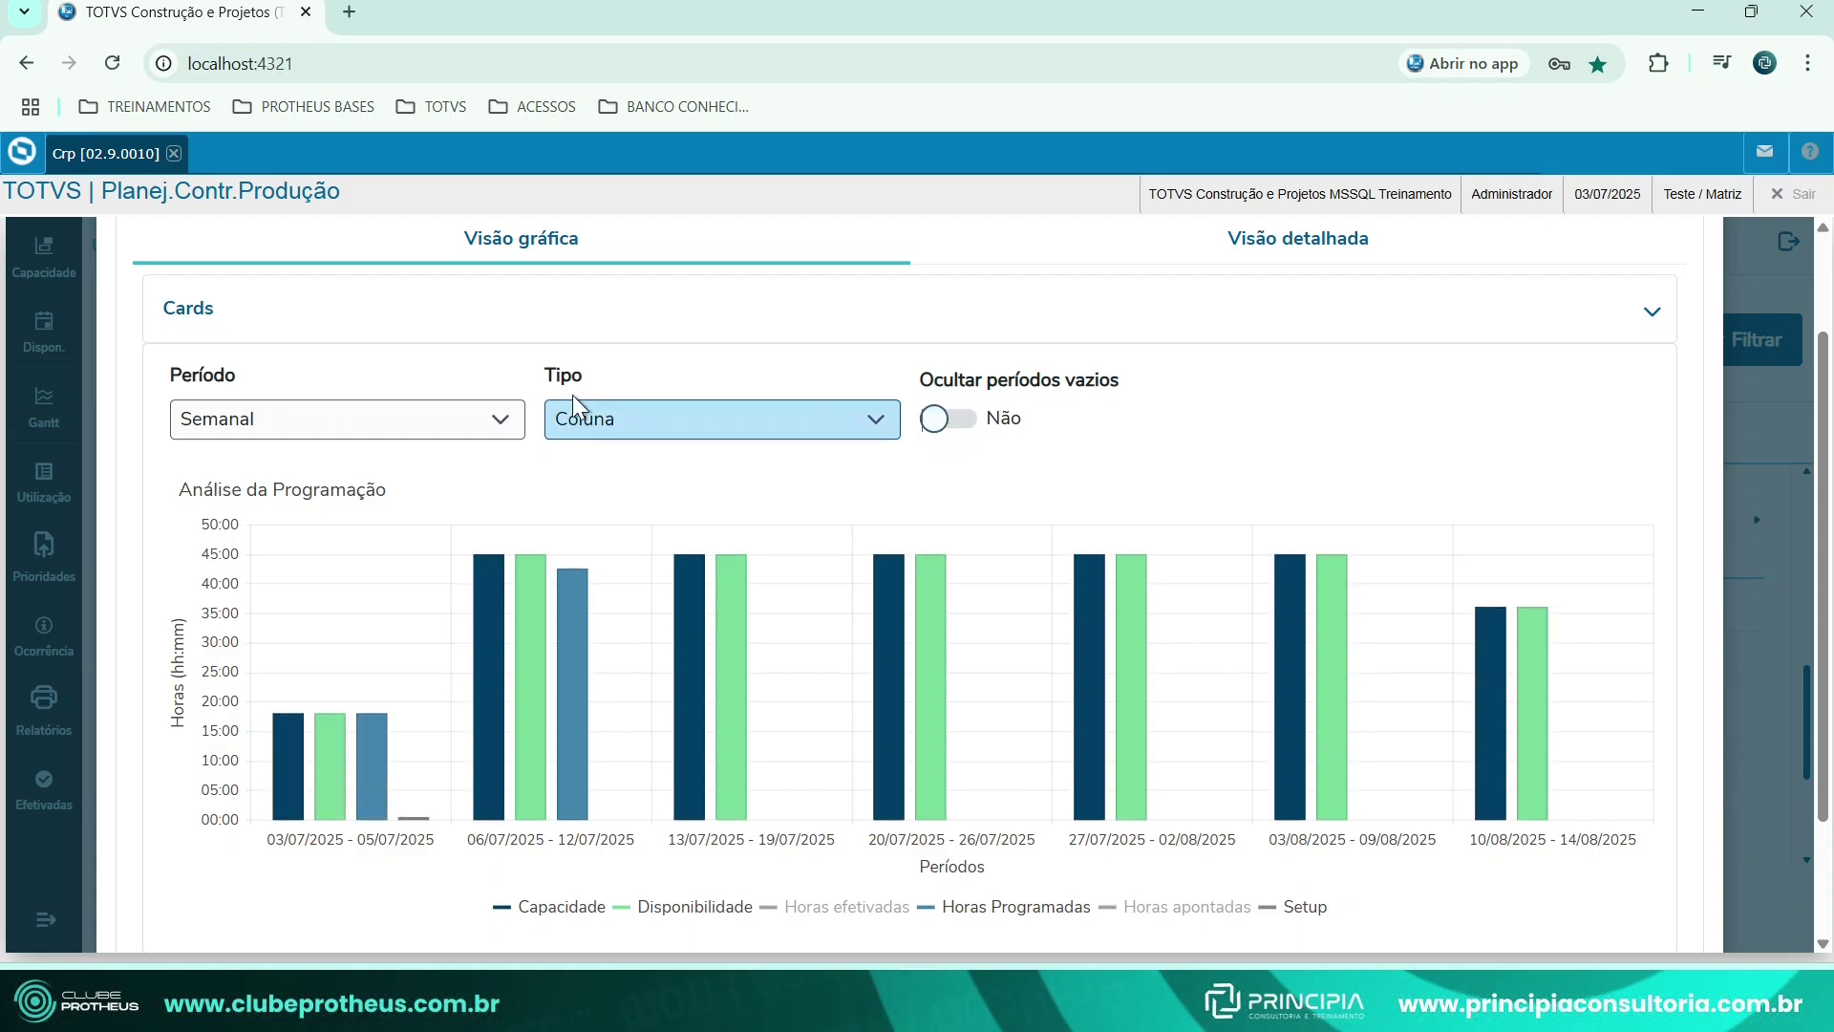
click(616, 426)
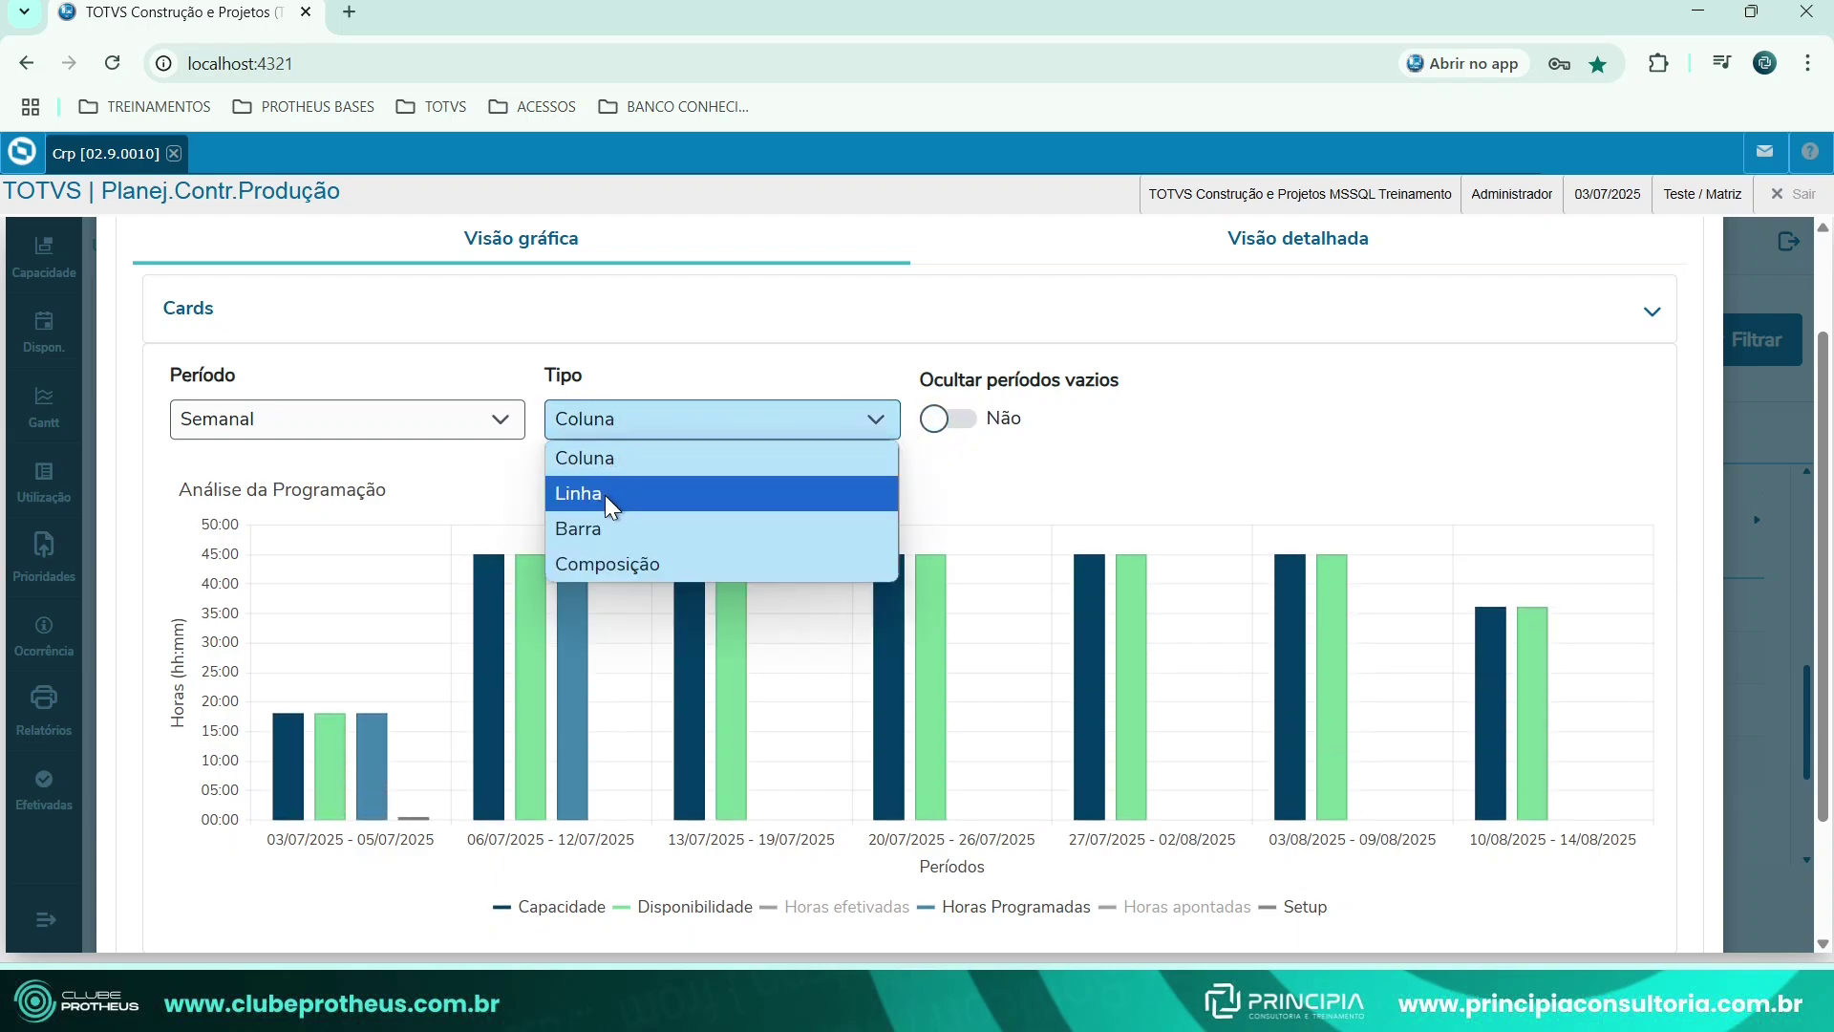
click(599, 530)
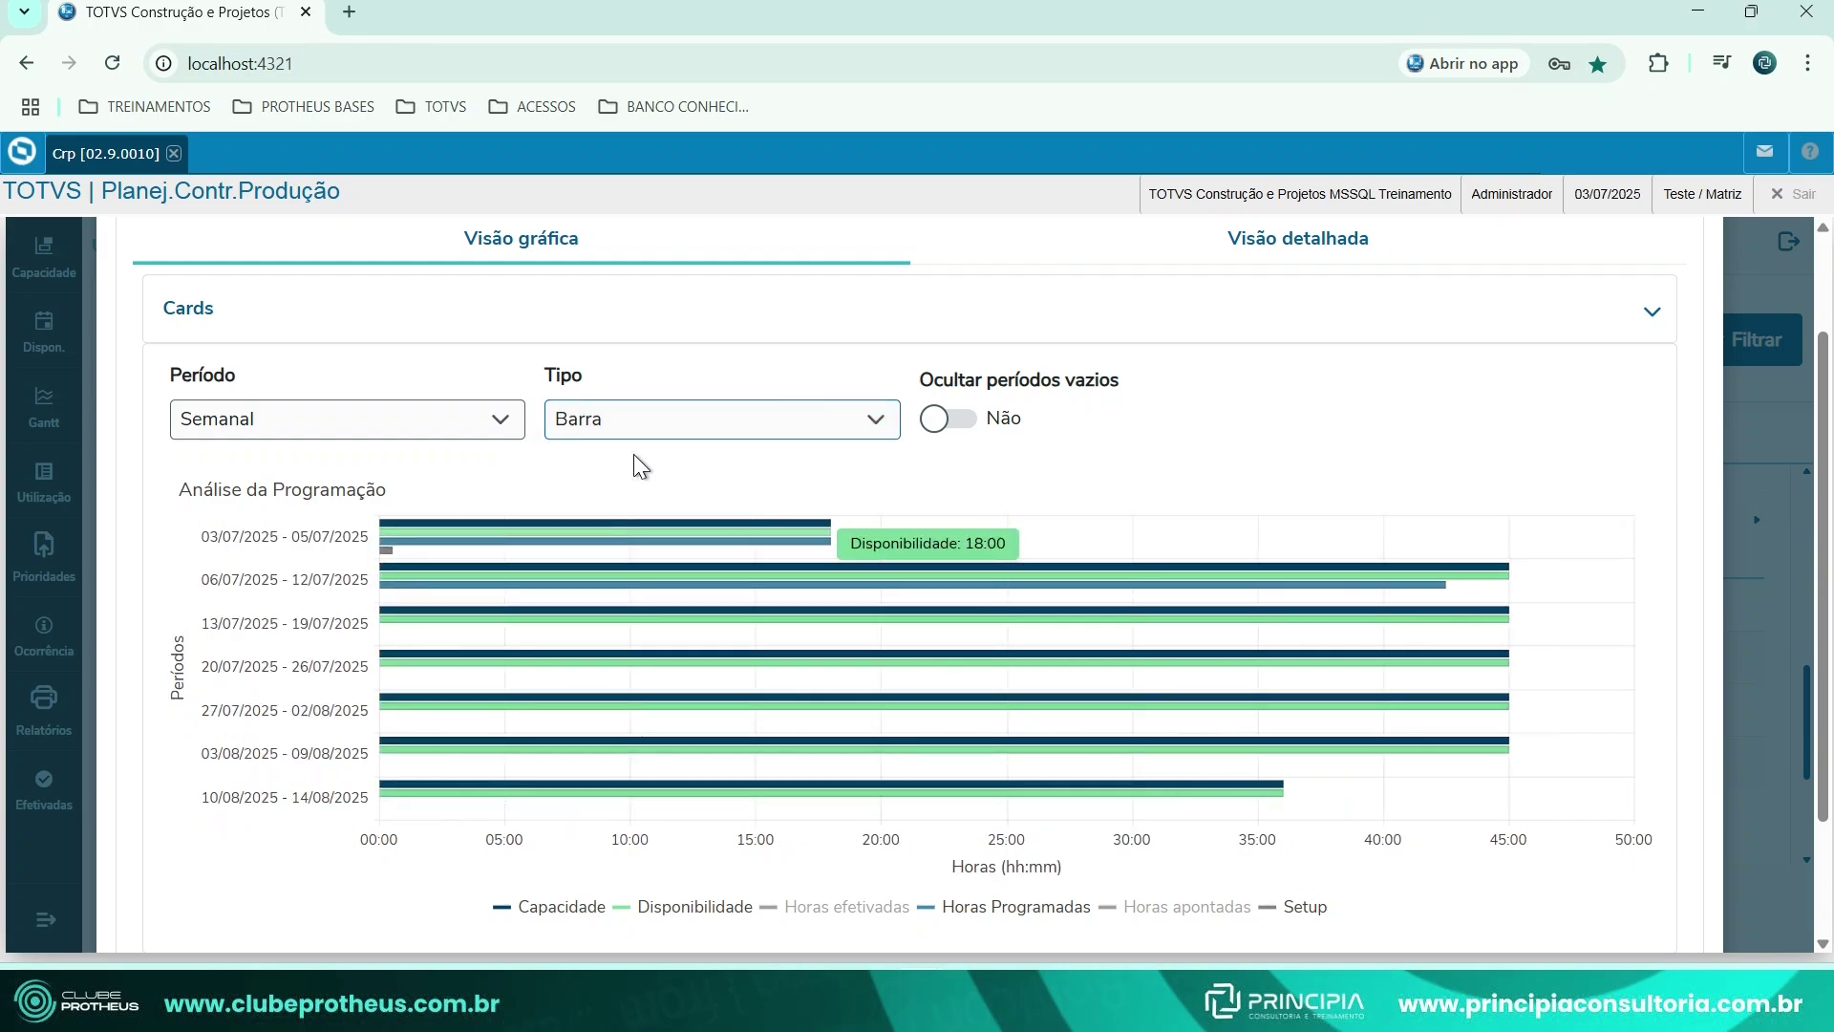
click(635, 430)
click(621, 567)
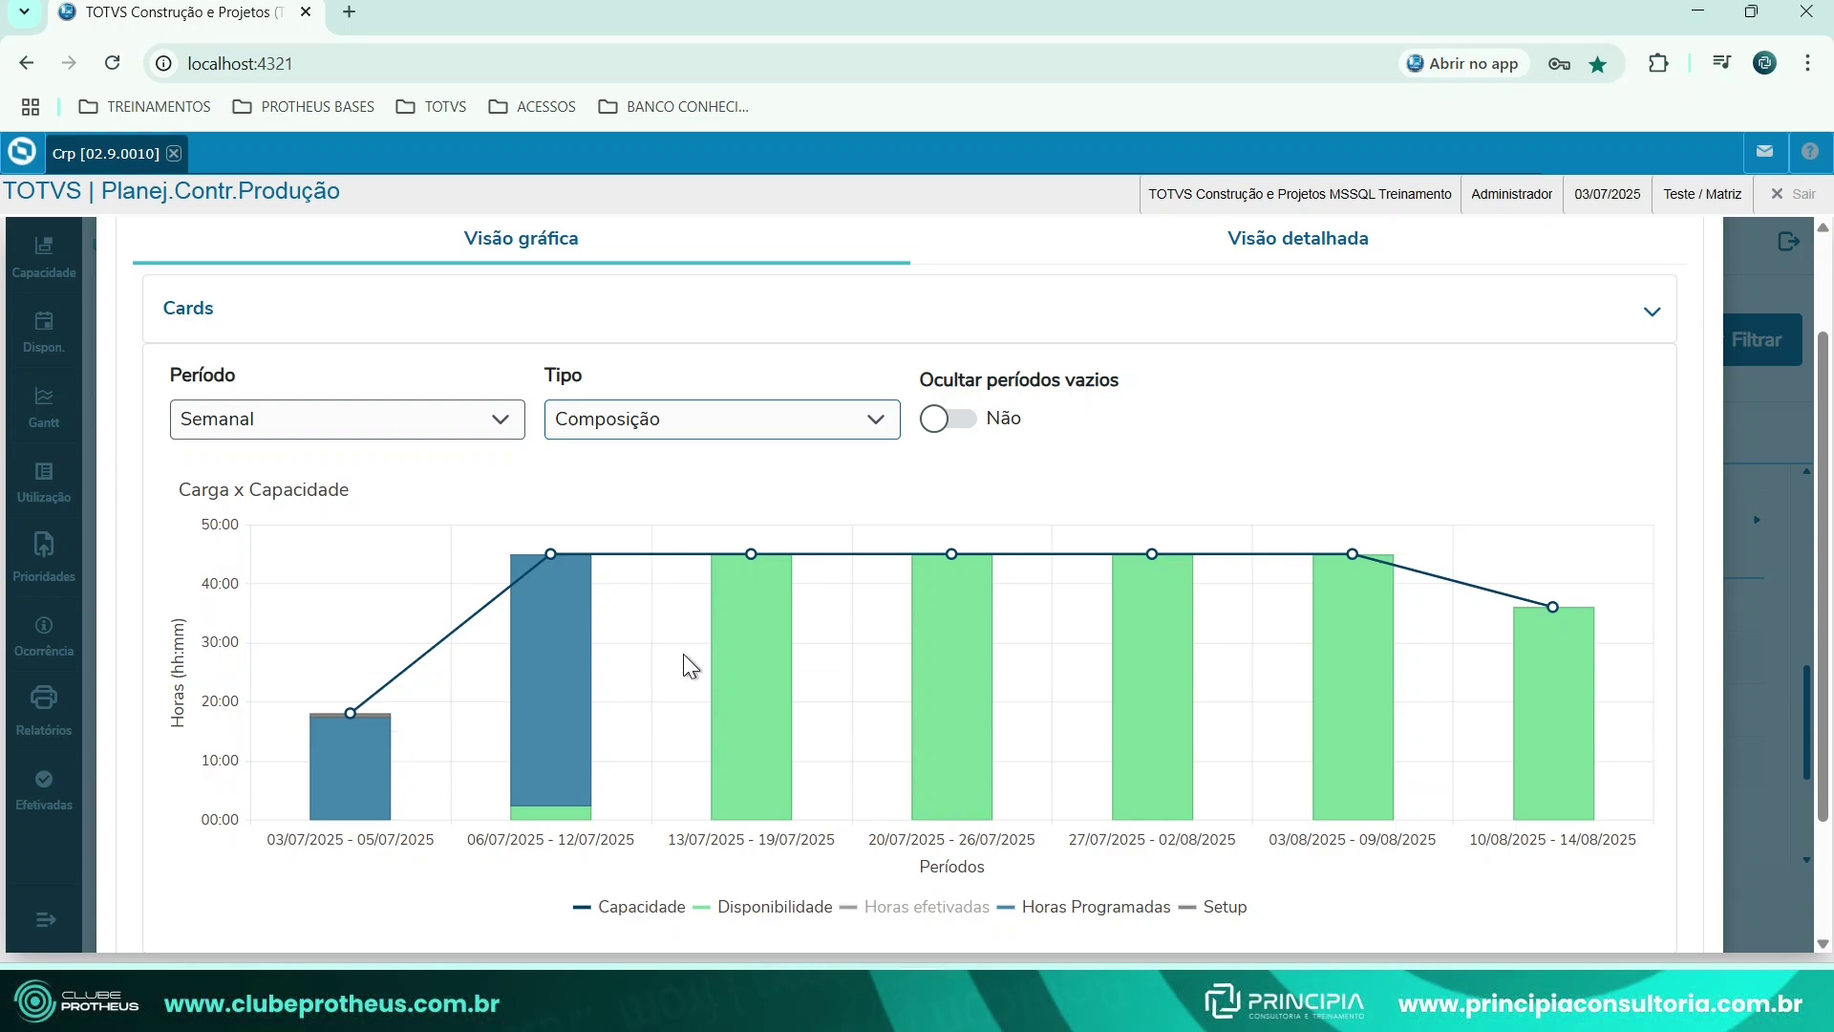
scroll(683, 653, up, 11)
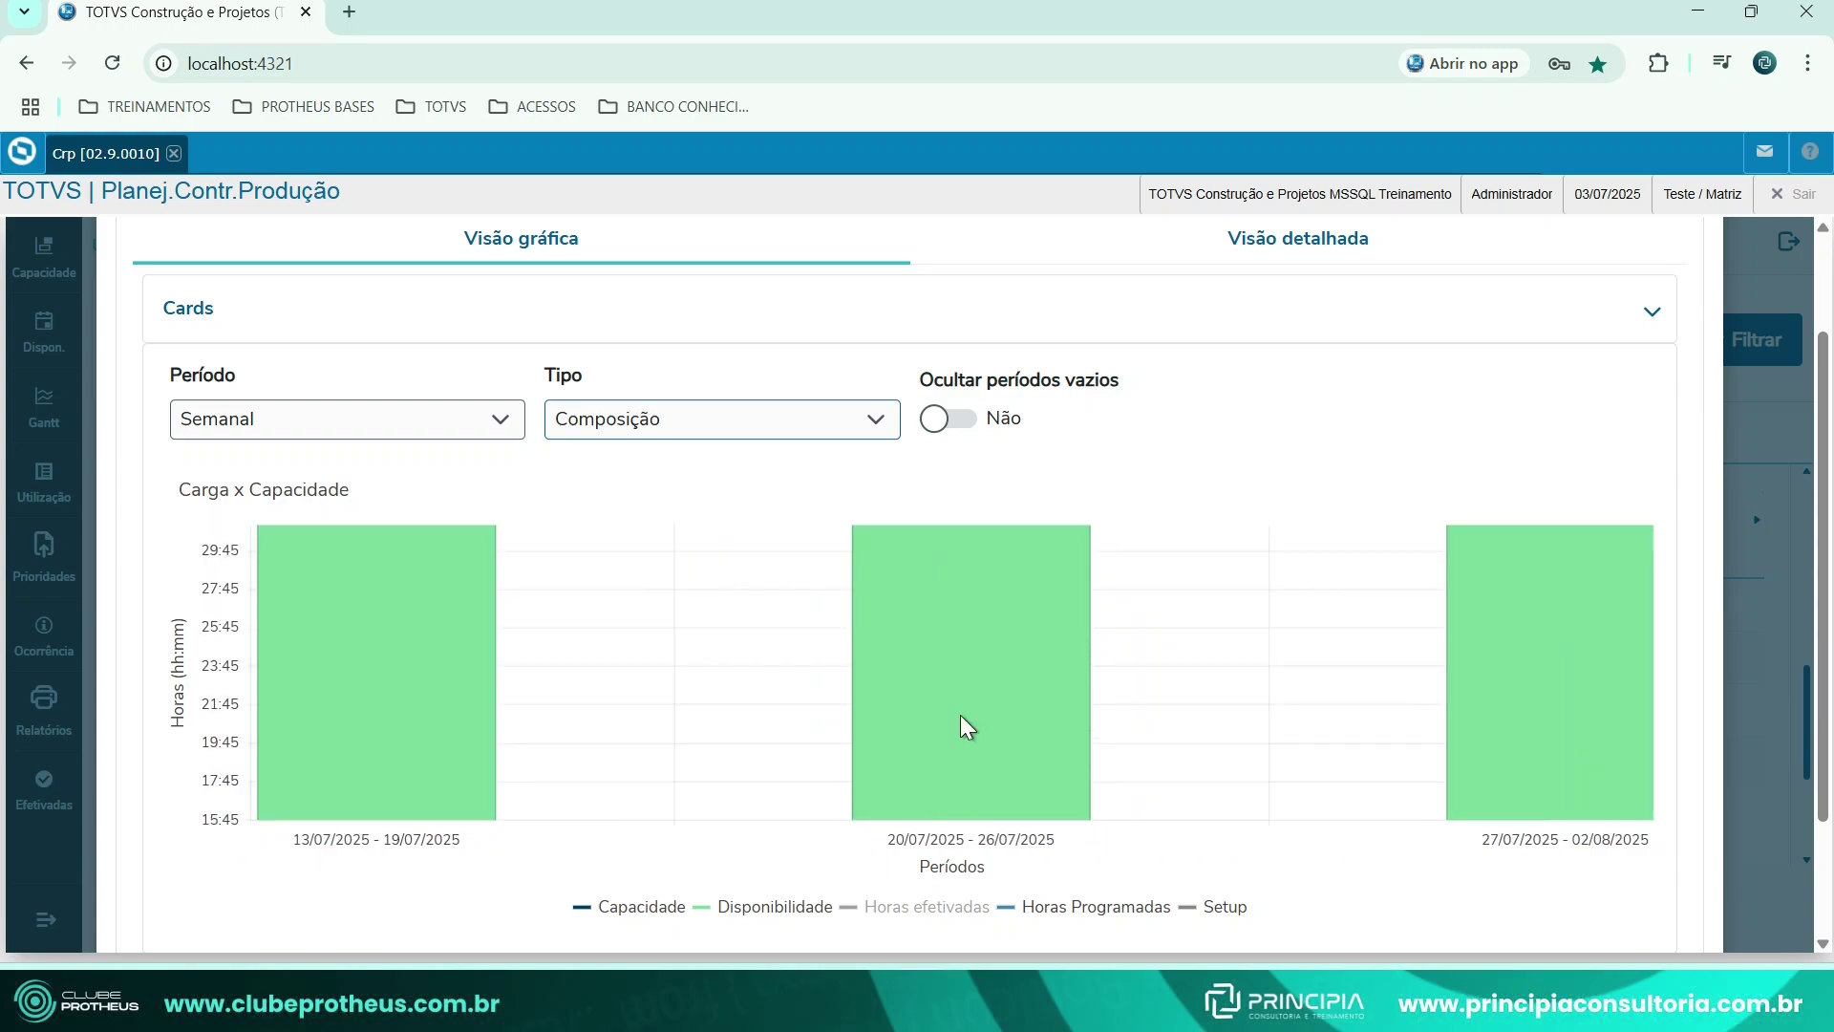
scroll(960, 714, down, 10)
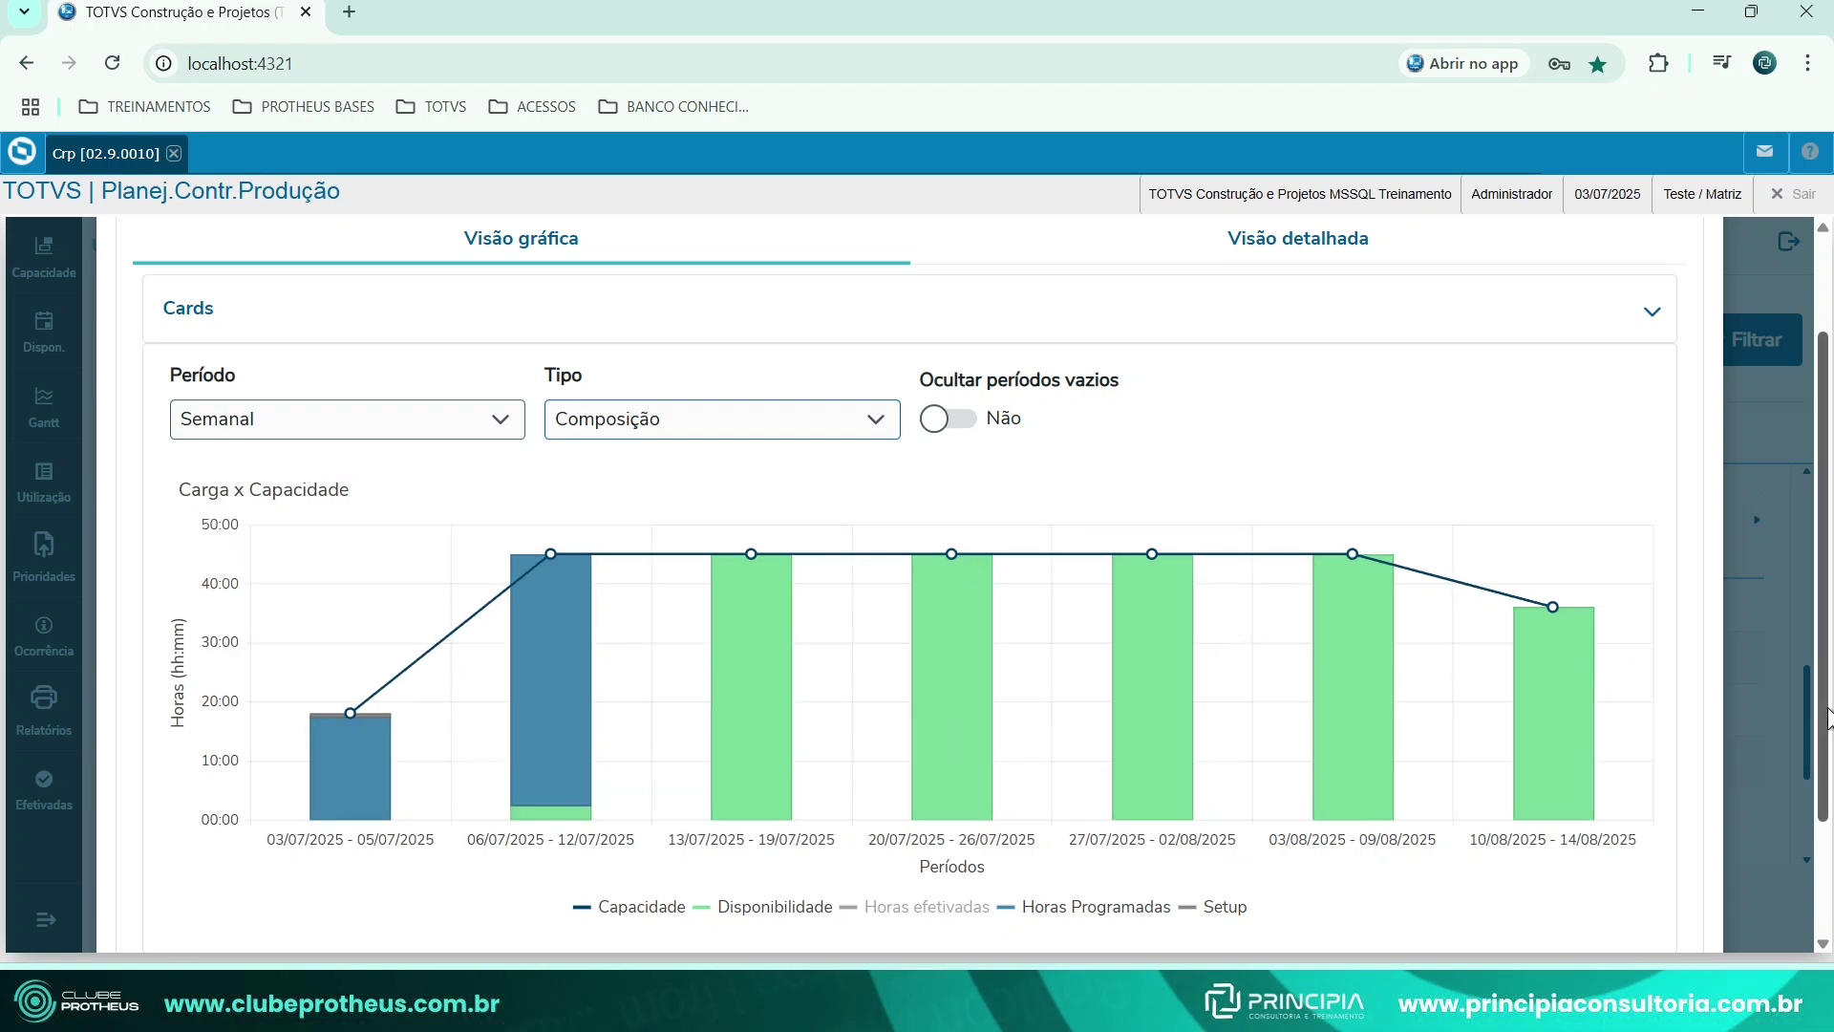
Review the daily hours of MAQ001 in its Visão detalhada, then close the resource details.
drag(1823, 741, 1824, 631)
click(1334, 384)
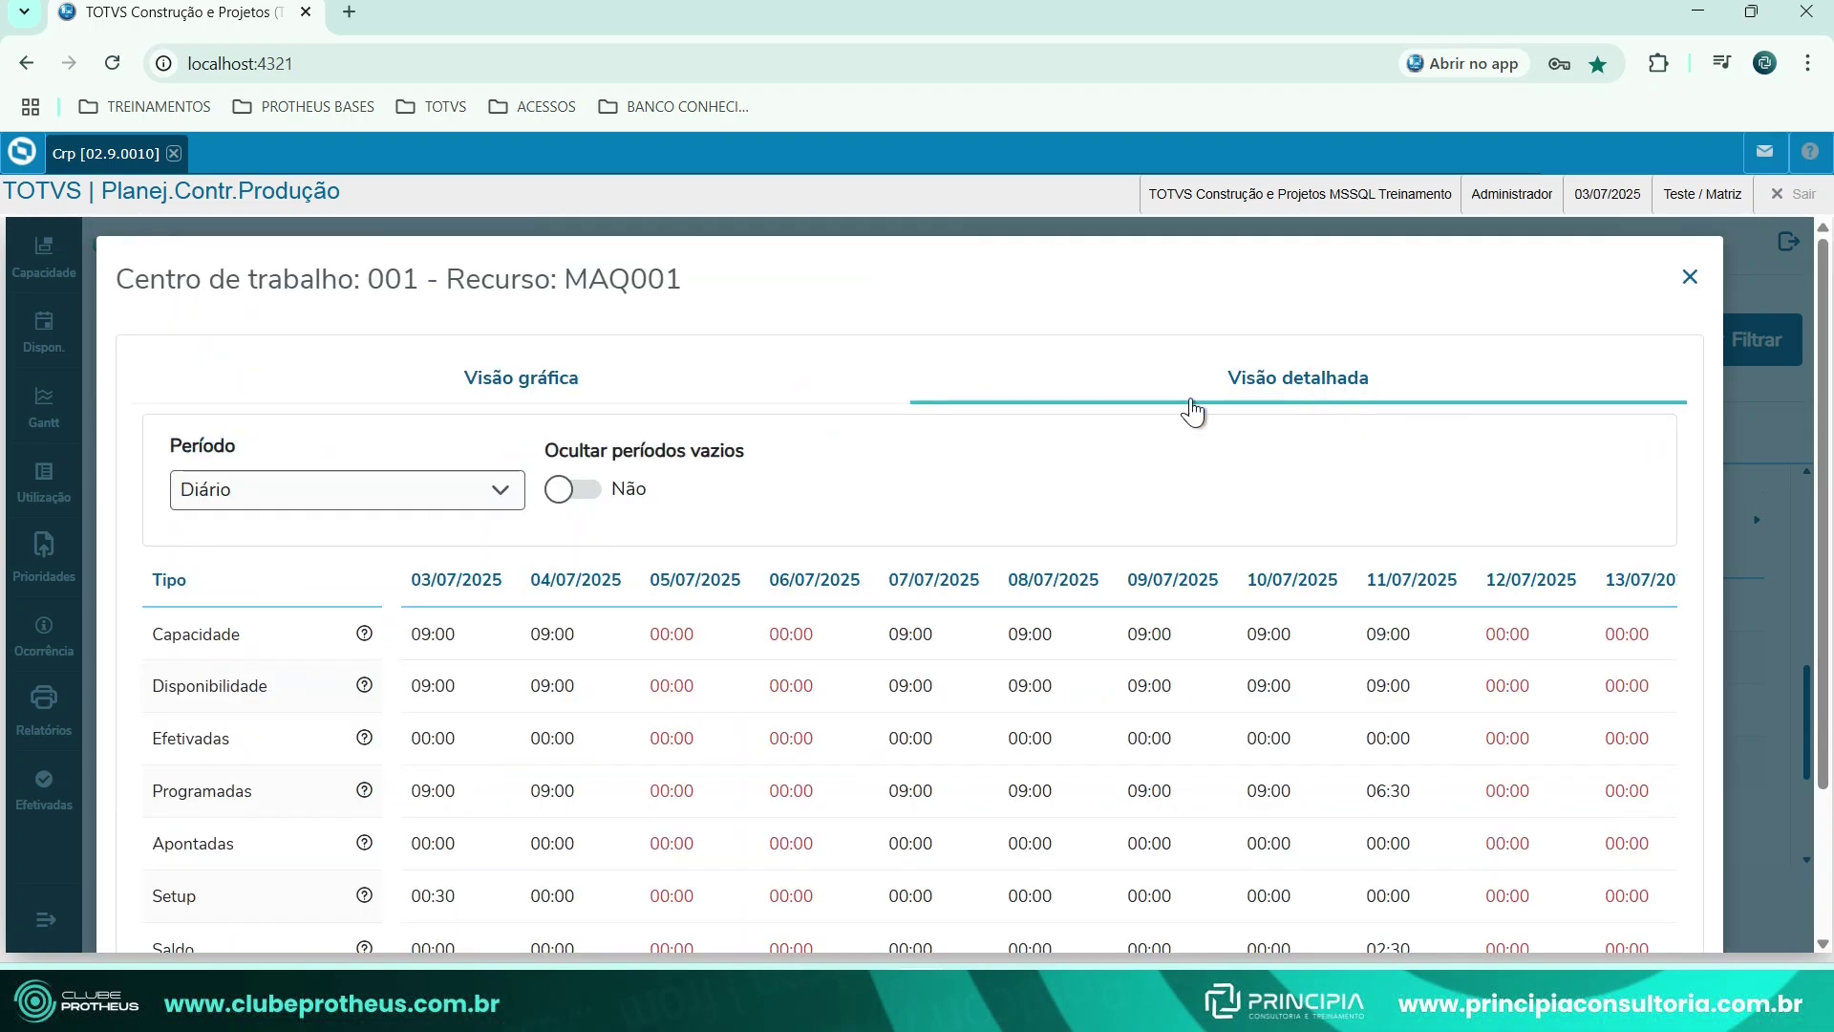
scroll(884, 688, down, 3)
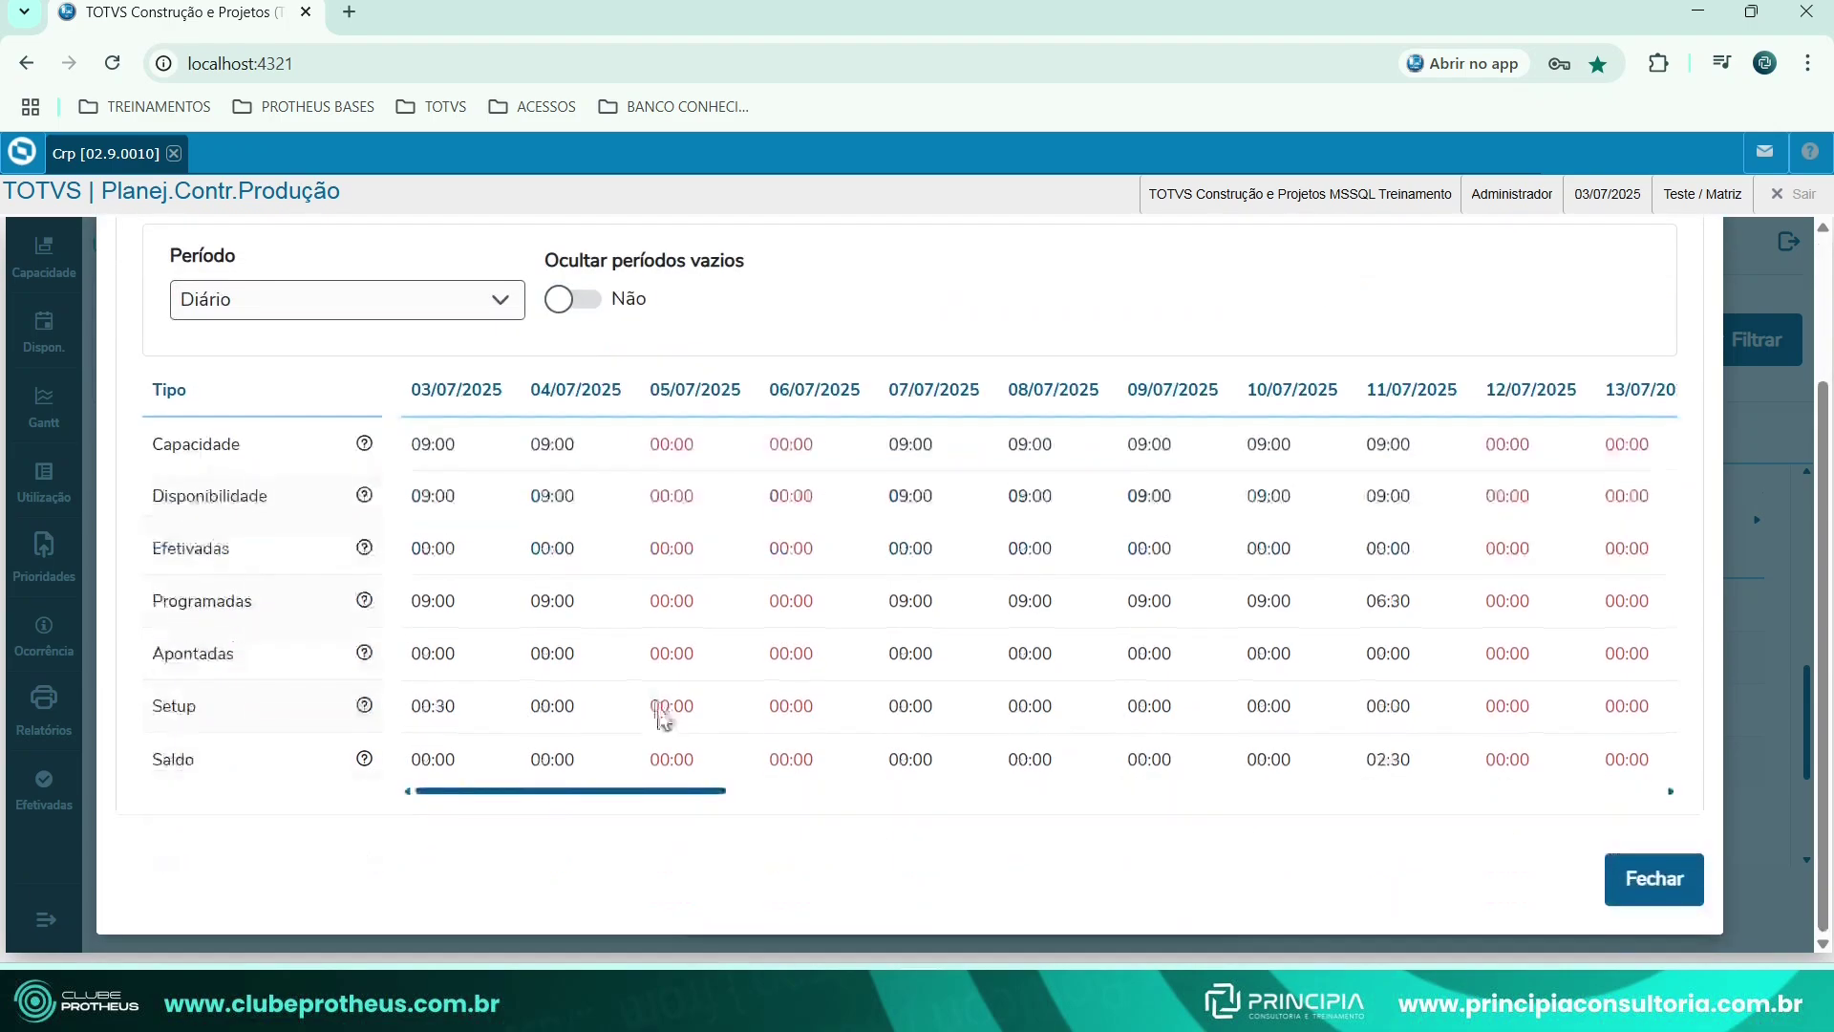
click(1641, 886)
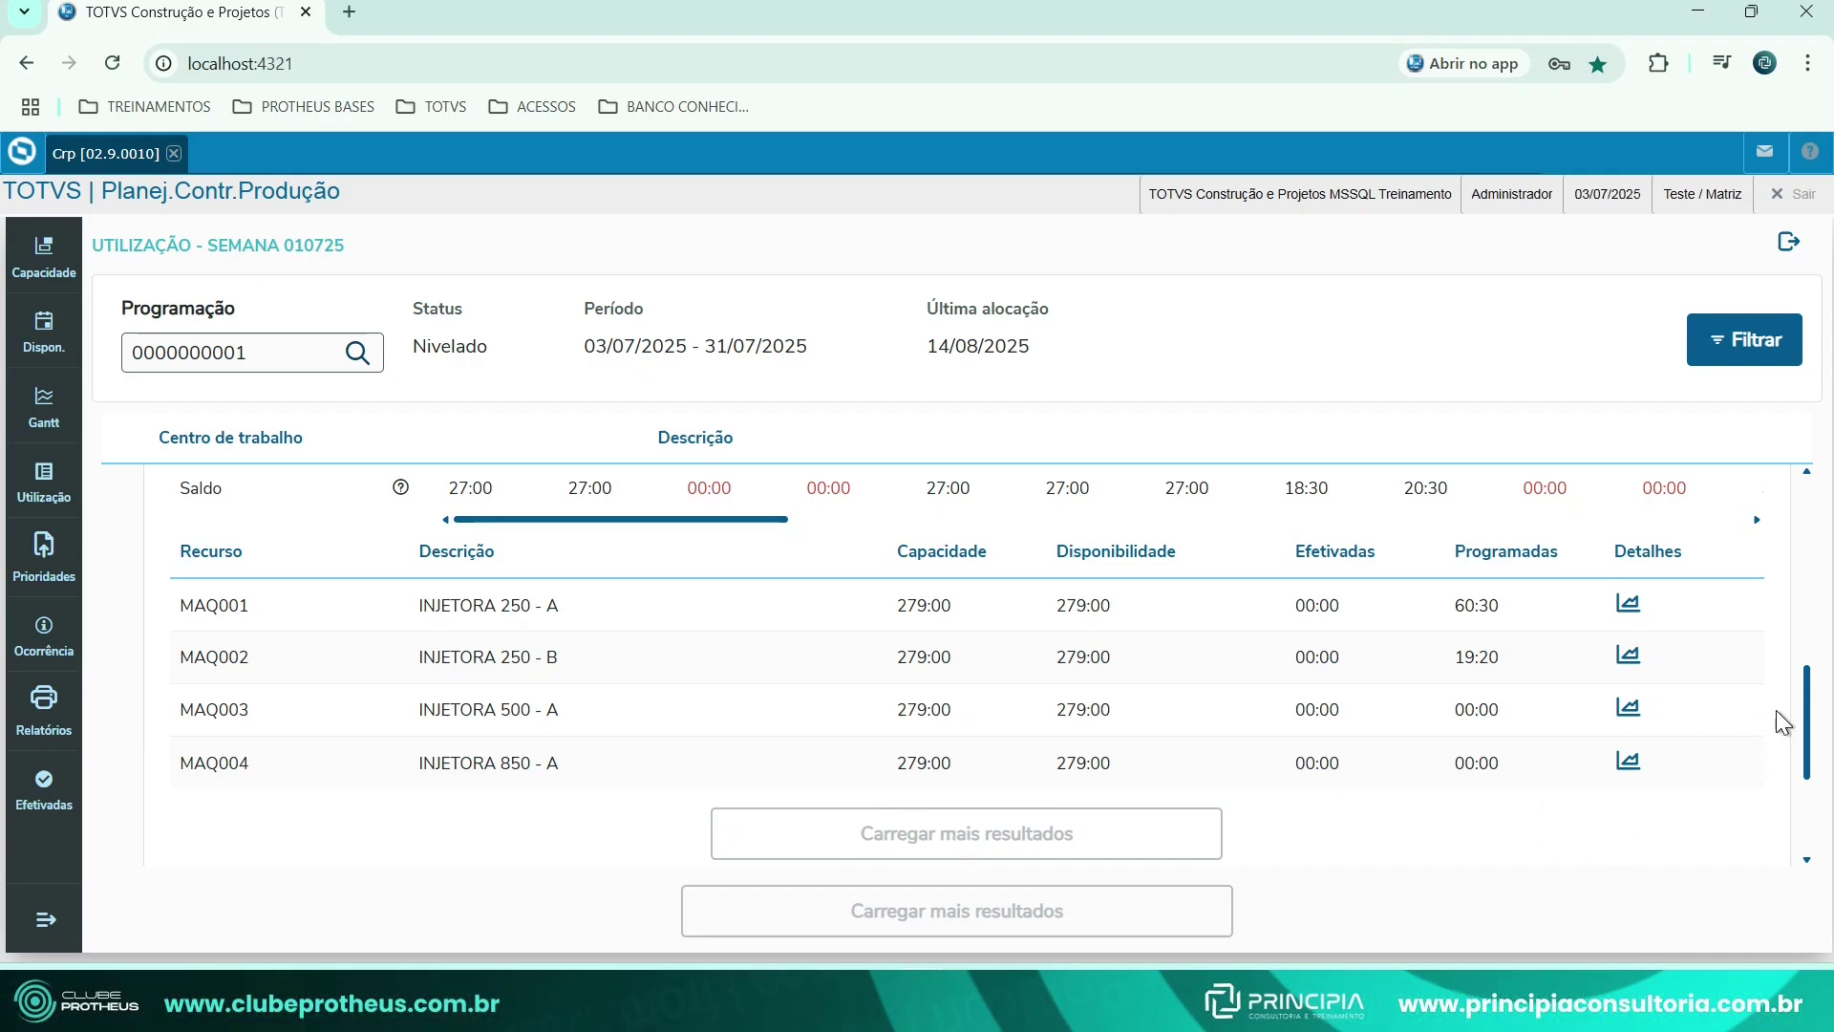
Look over the resources of work centre 002 MONTAGEM and the filter options of the Utilização view without applying any.
drag(1810, 721, 1818, 841)
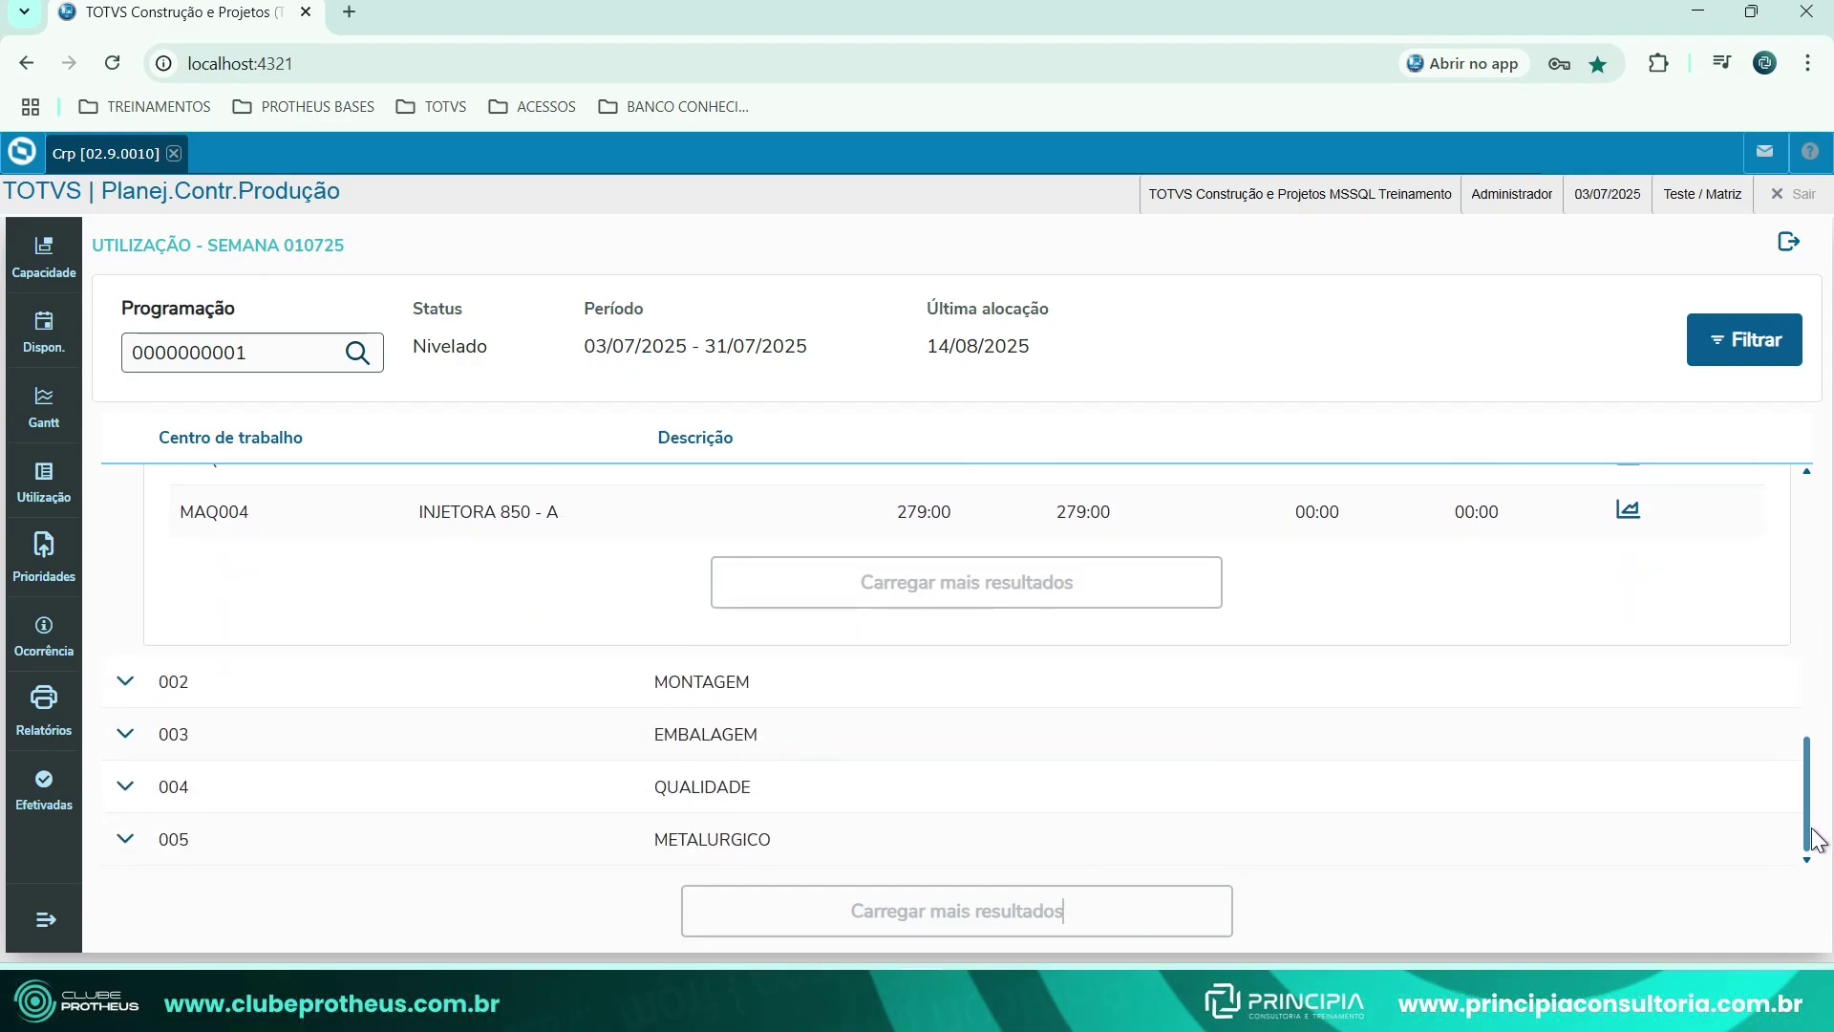
click(125, 684)
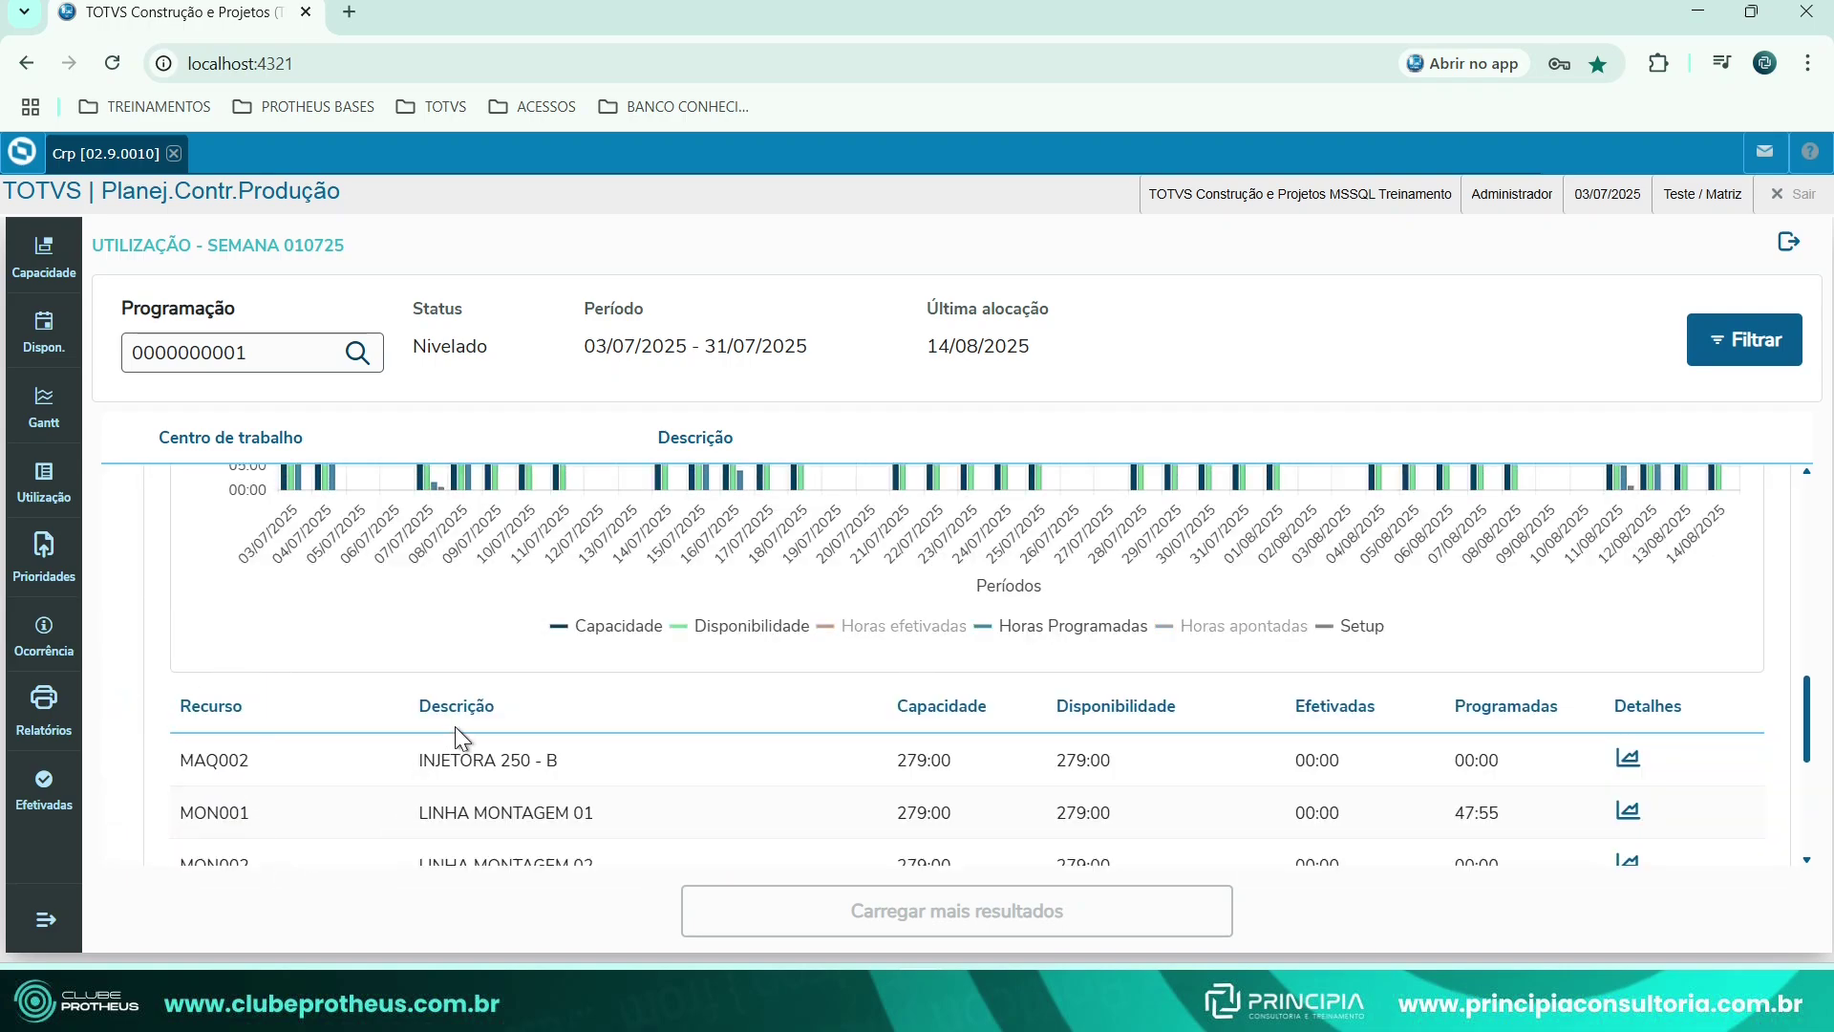
scroll(459, 726, up, 5)
click(122, 545)
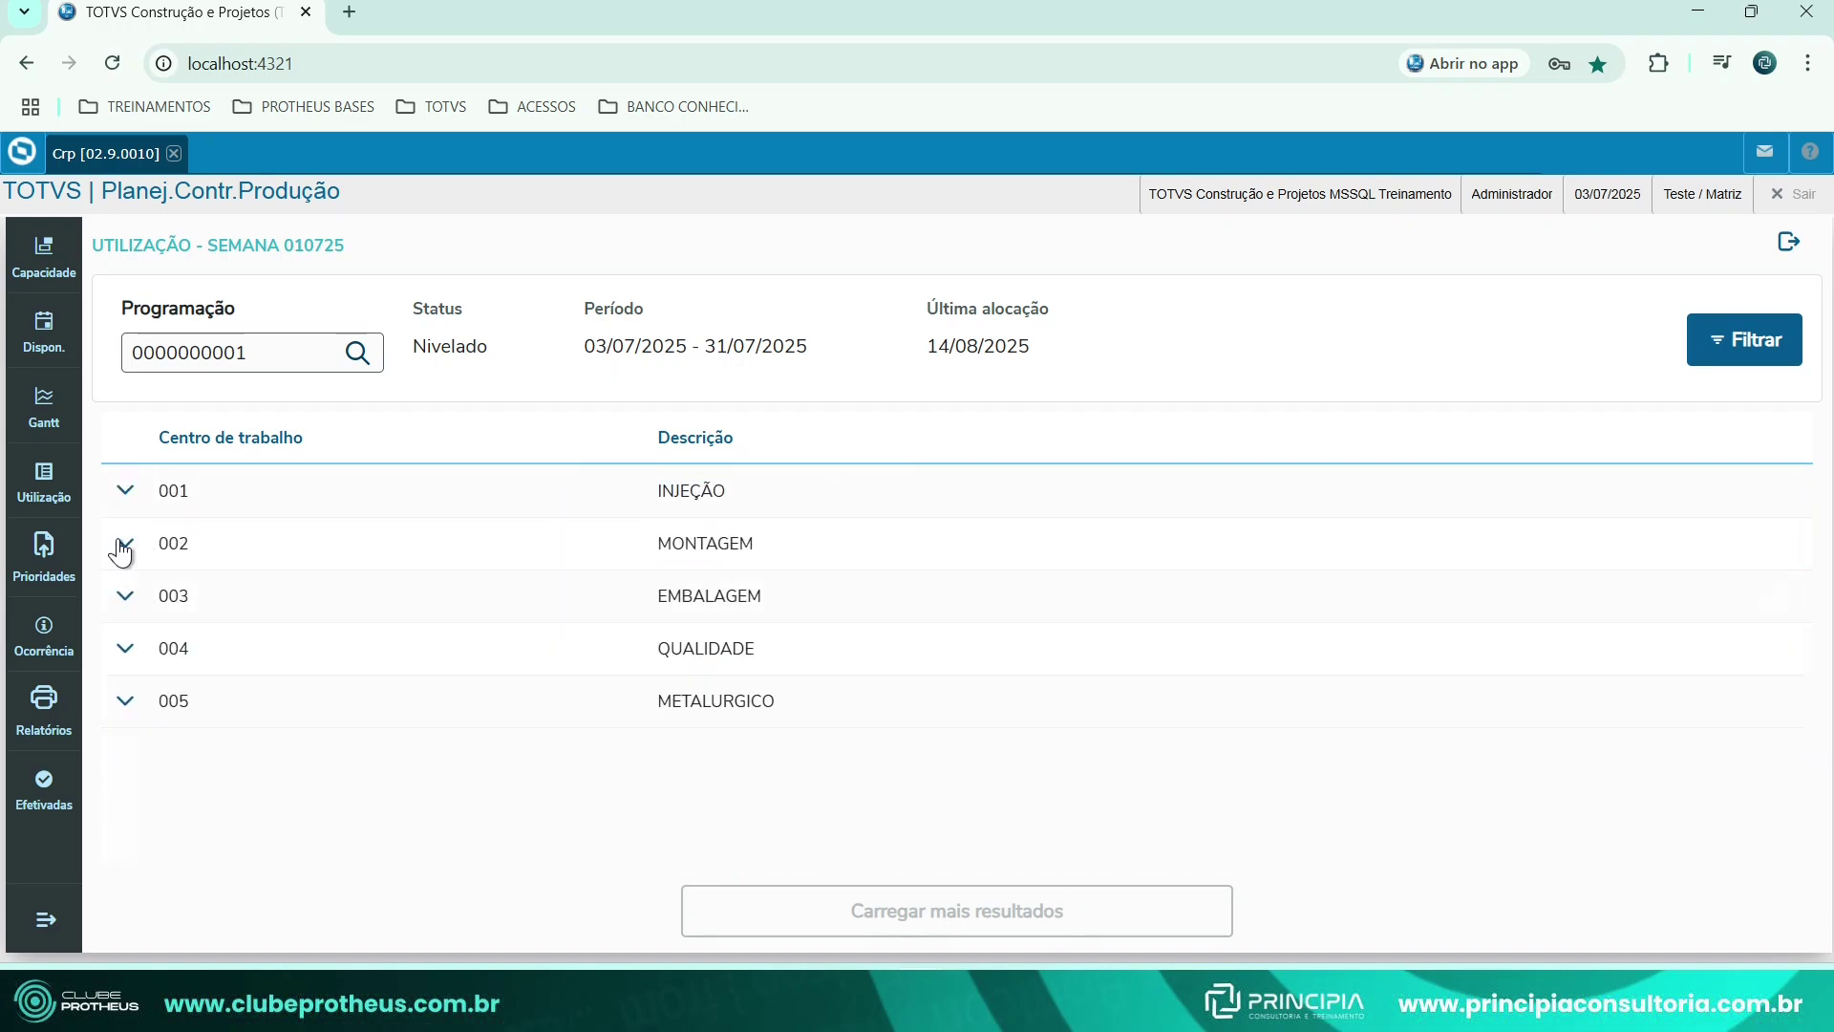
click(1769, 345)
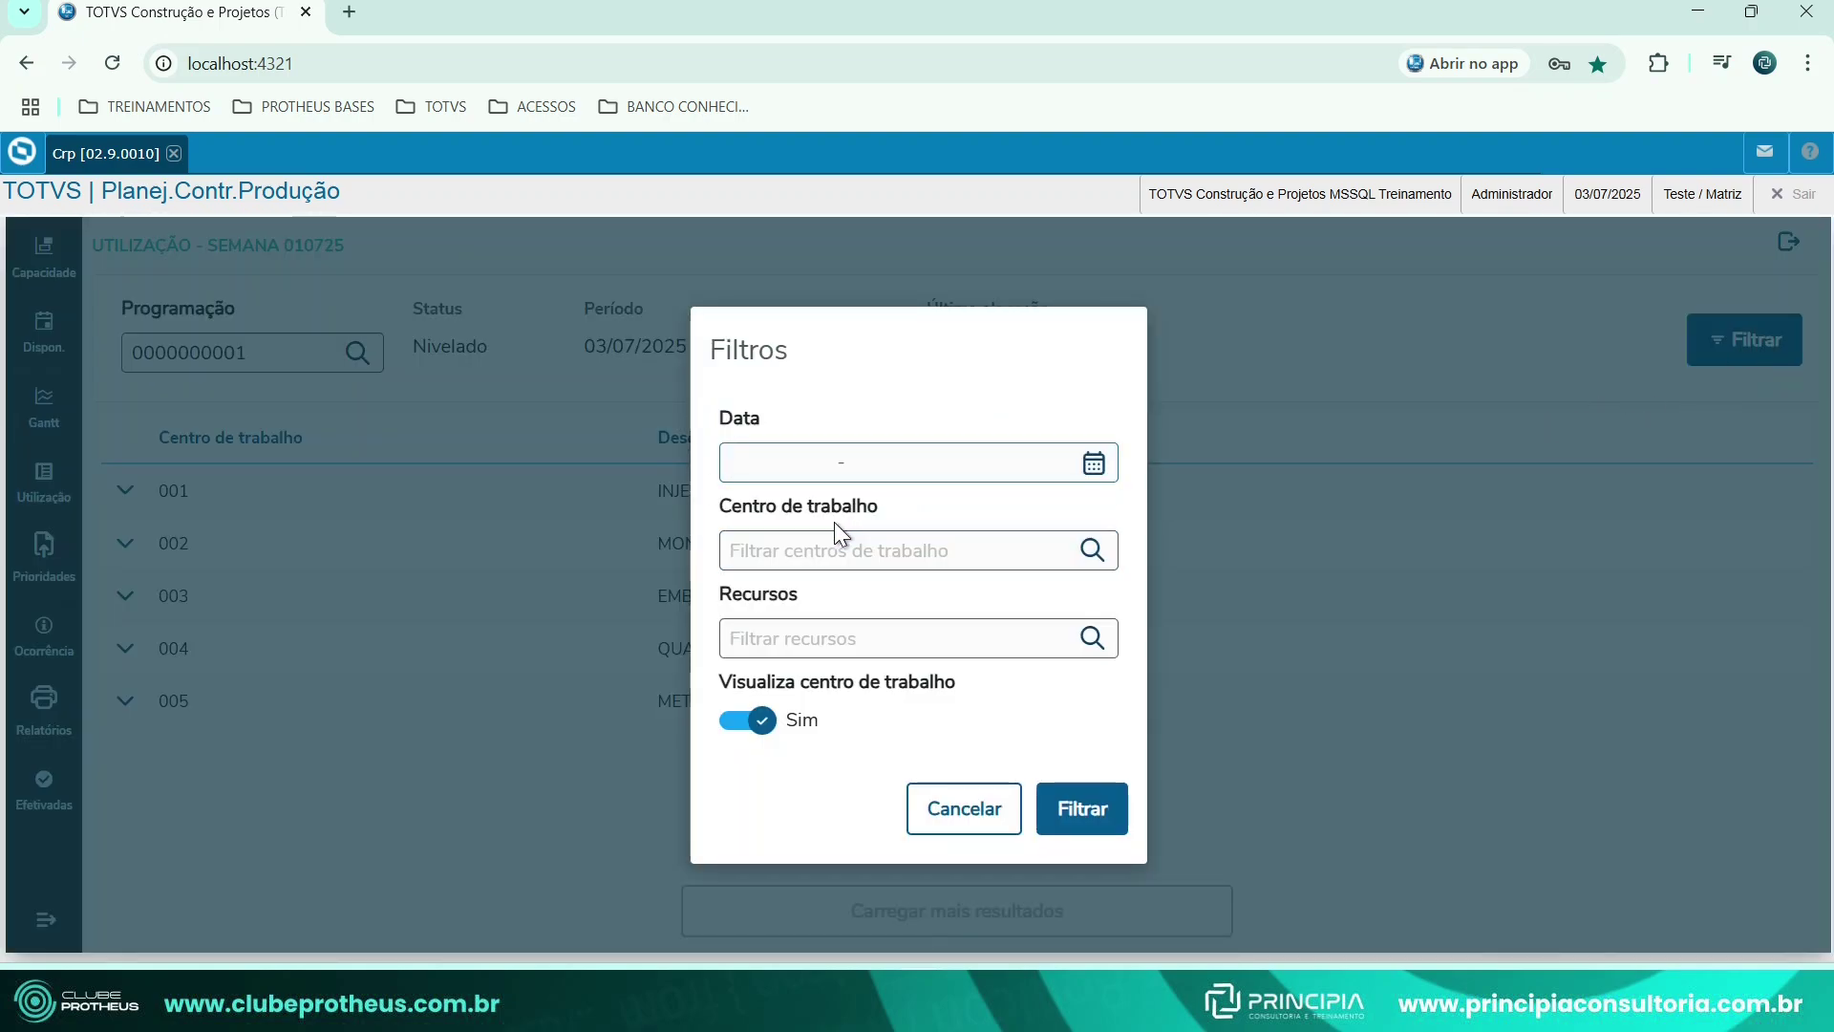
click(989, 822)
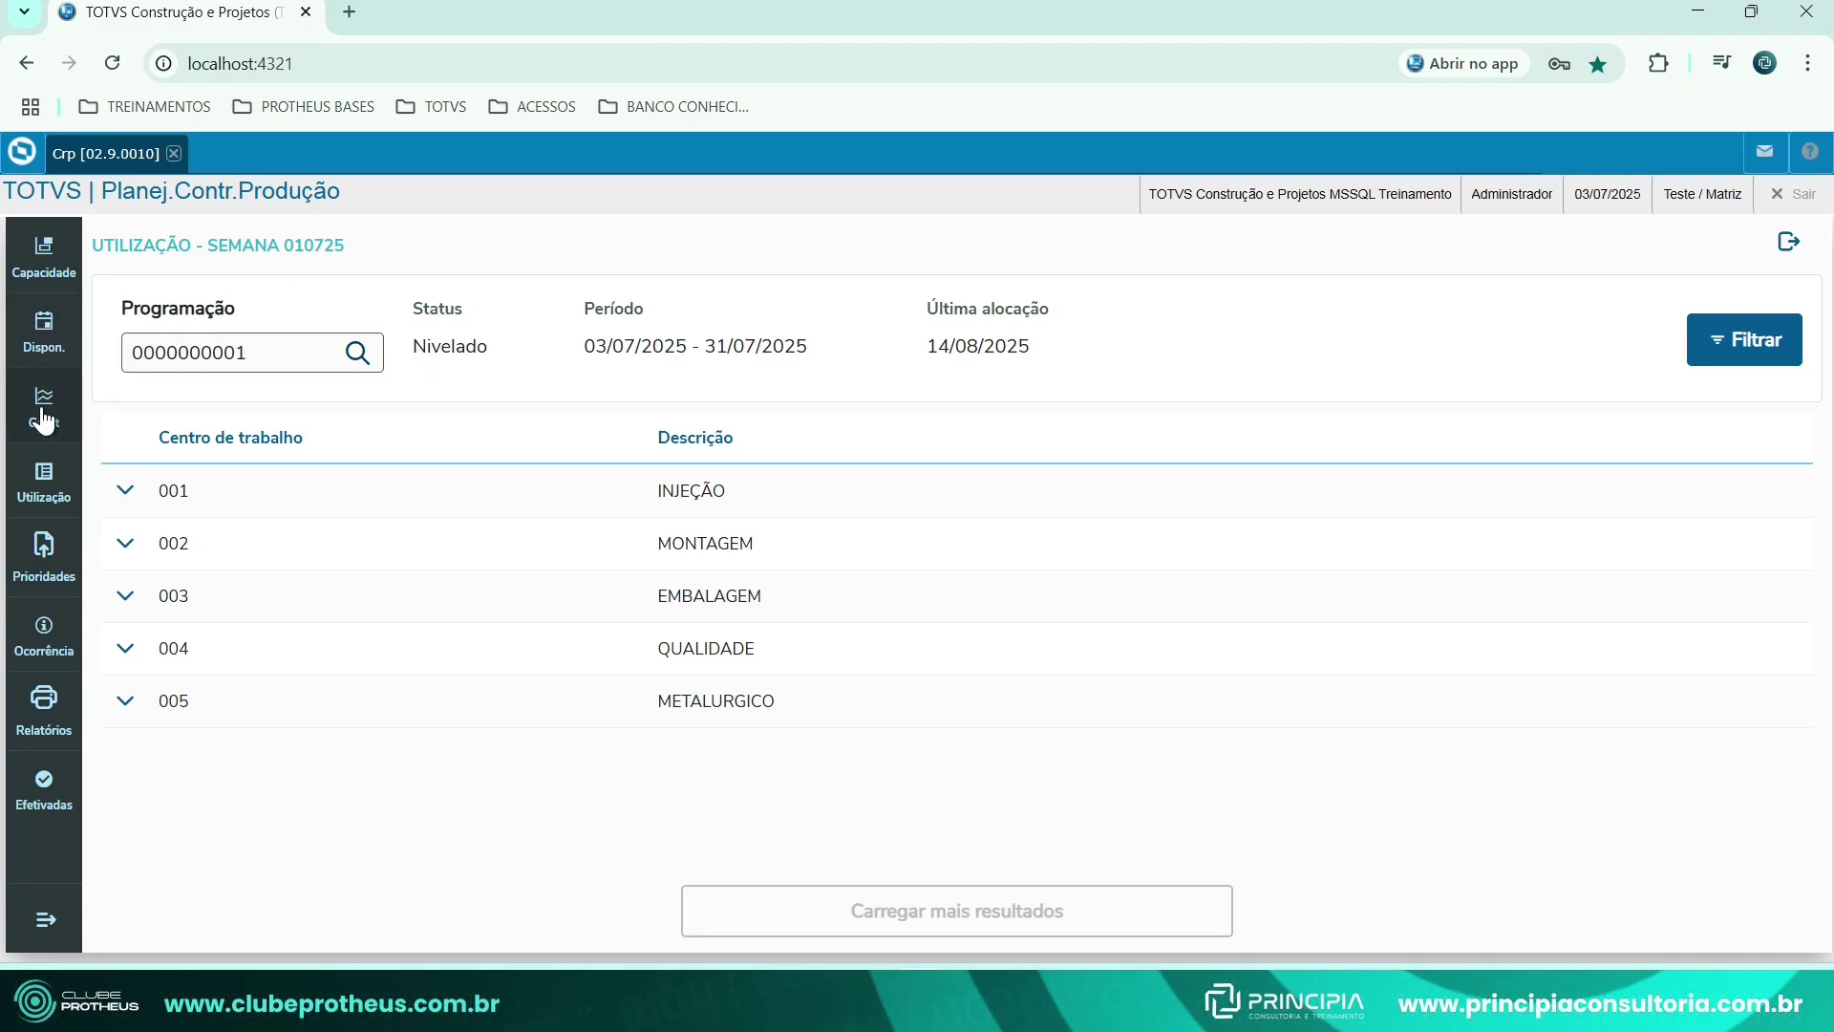
Open the Disponibilidade view, expand work centre 001 INJEÇÃO and examine the daily availability of MAQ001, MAQ002 and MAQ003.
click(63, 333)
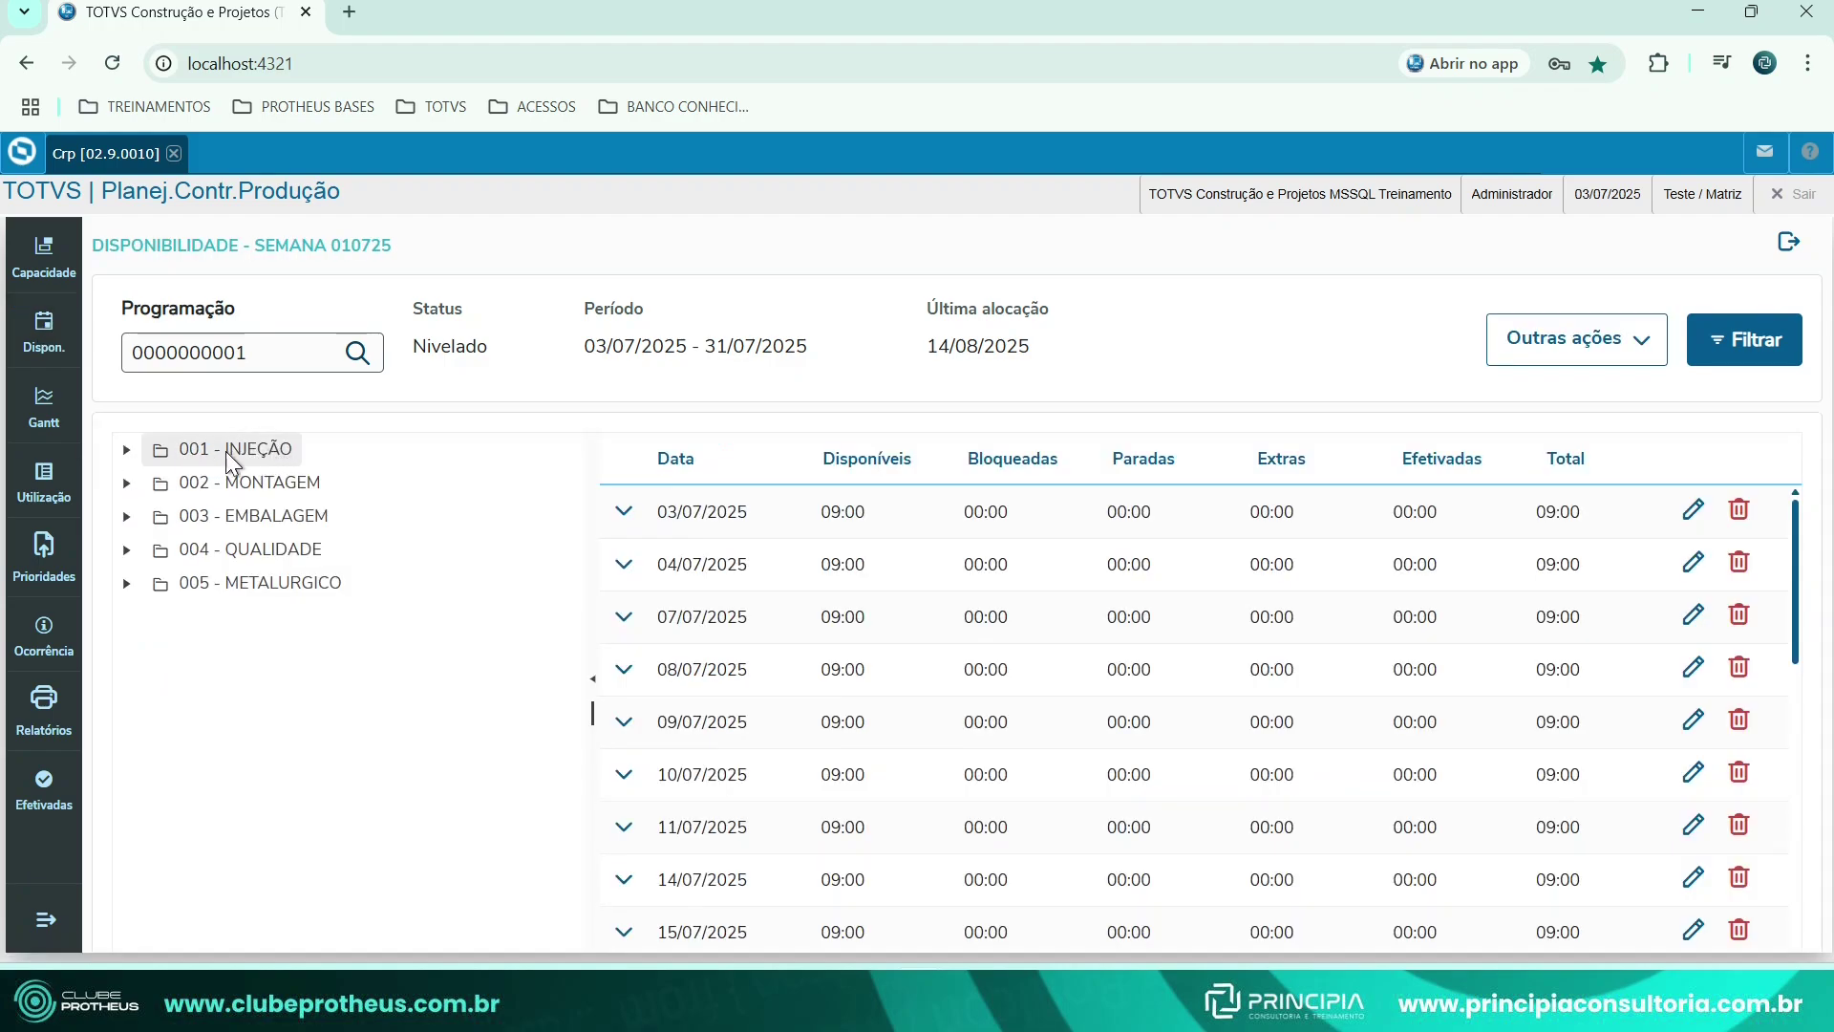
click(126, 457)
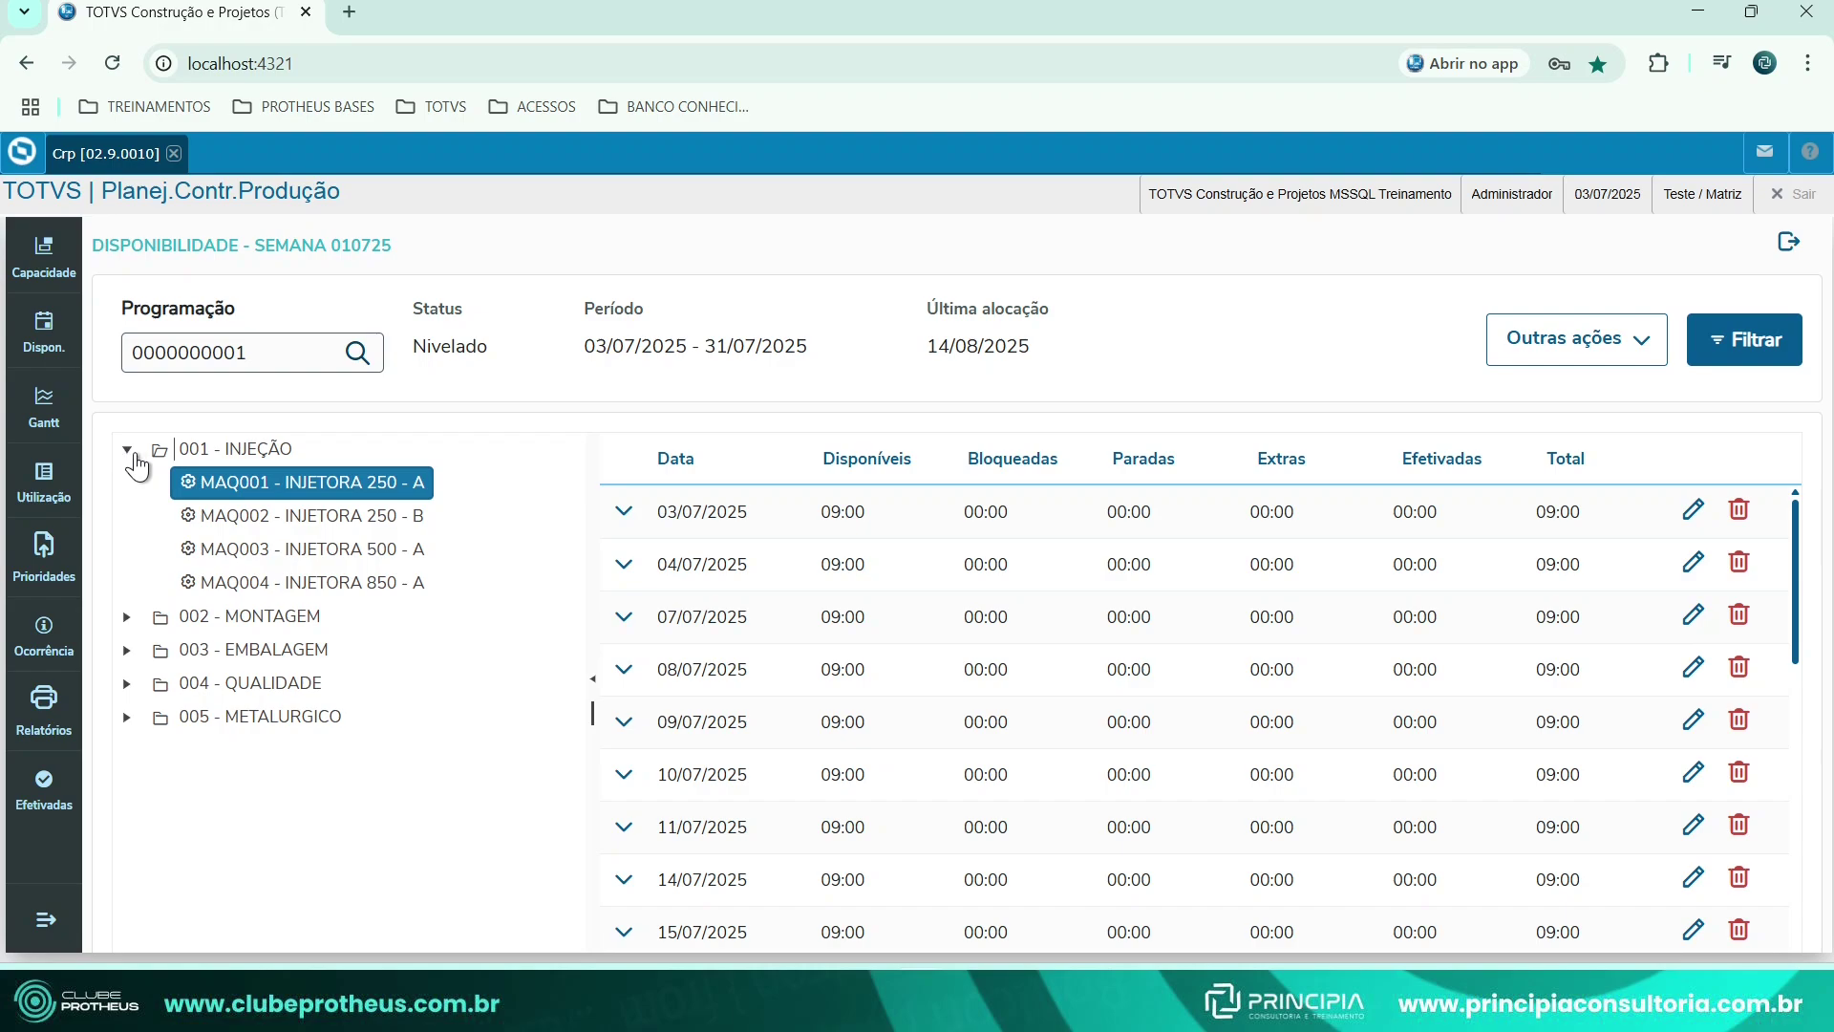
click(302, 475)
click(365, 518)
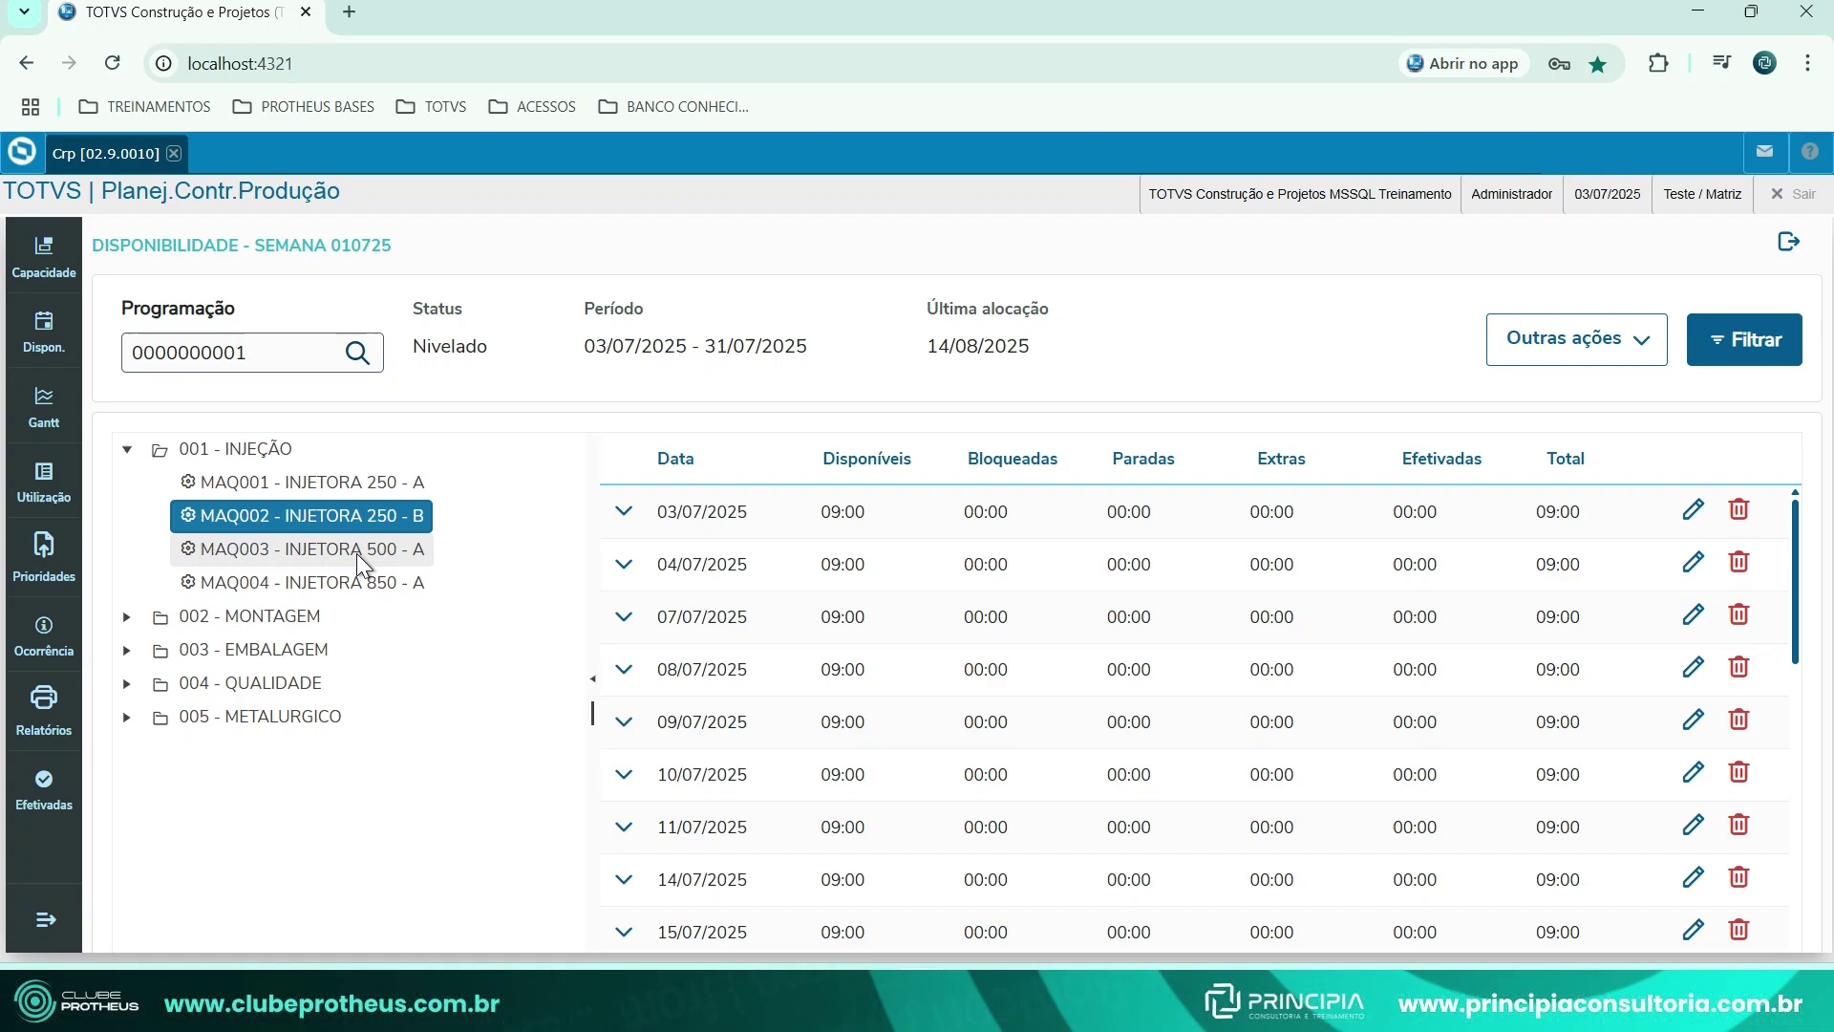
click(360, 551)
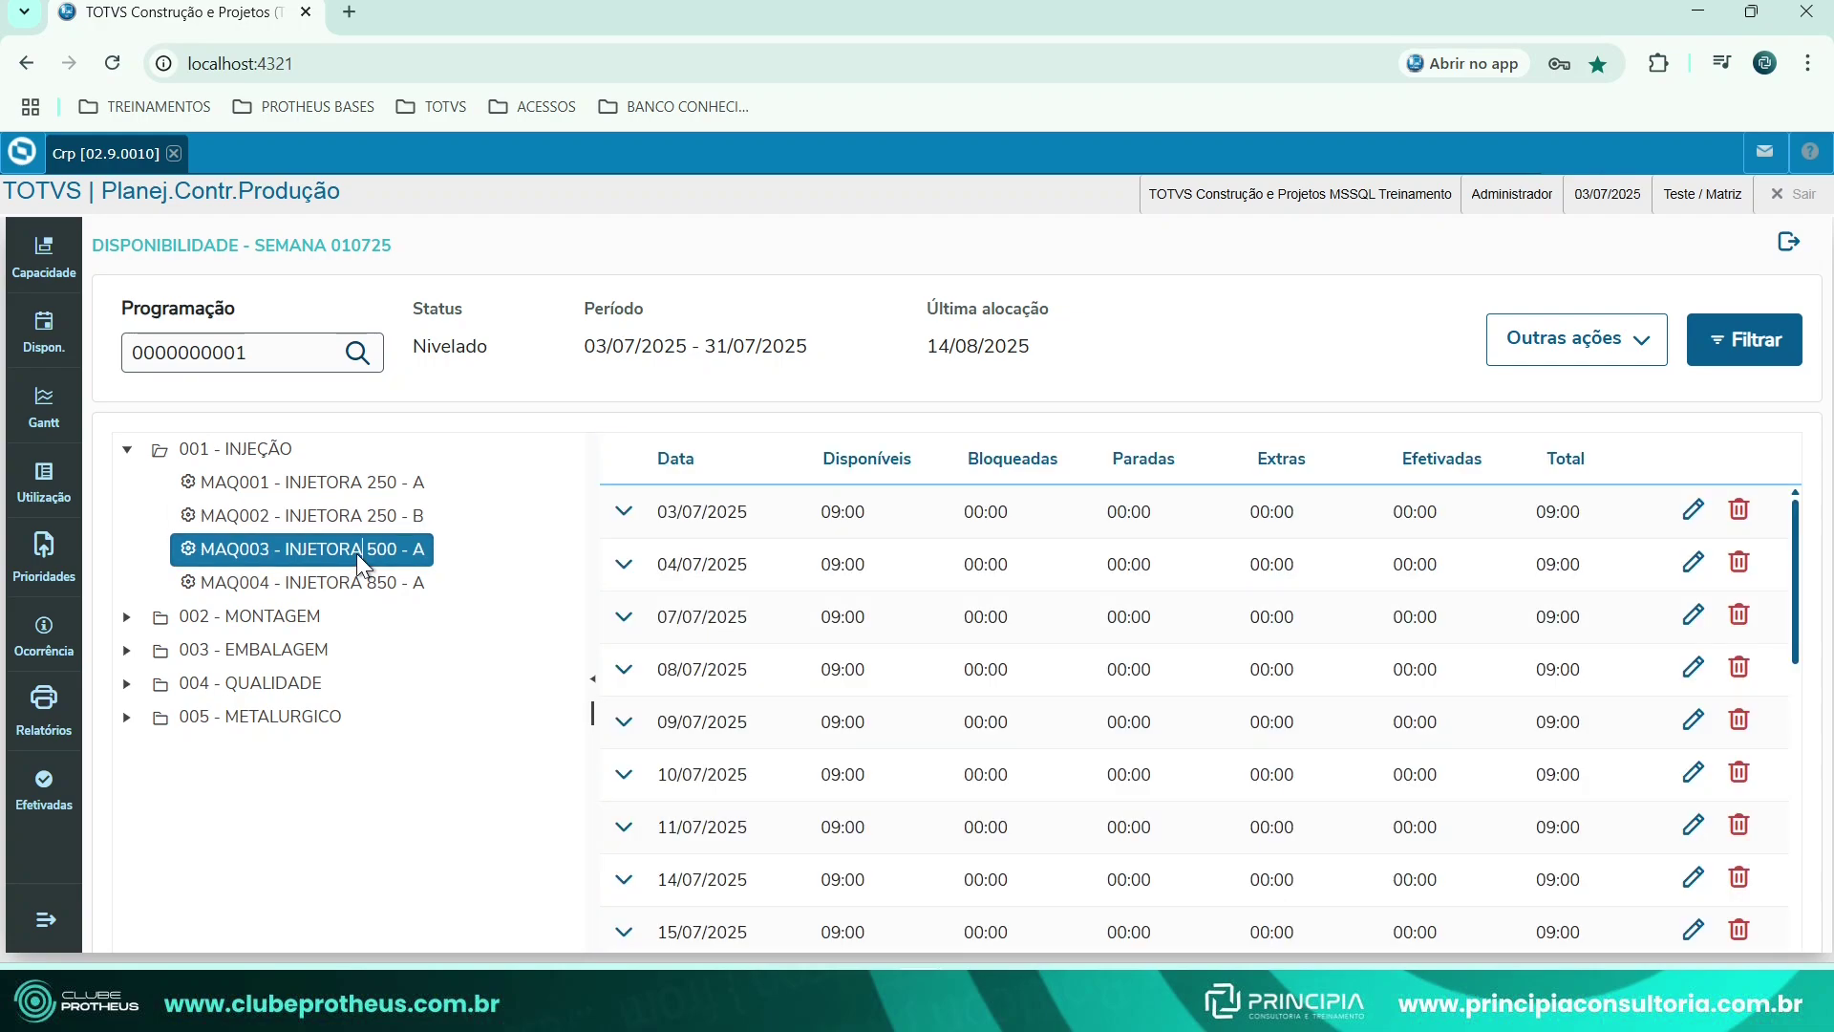
Check the availability of MAQ002, return to MAQ001 and open its 03/07/2025 availability for maintenance.
click(342, 517)
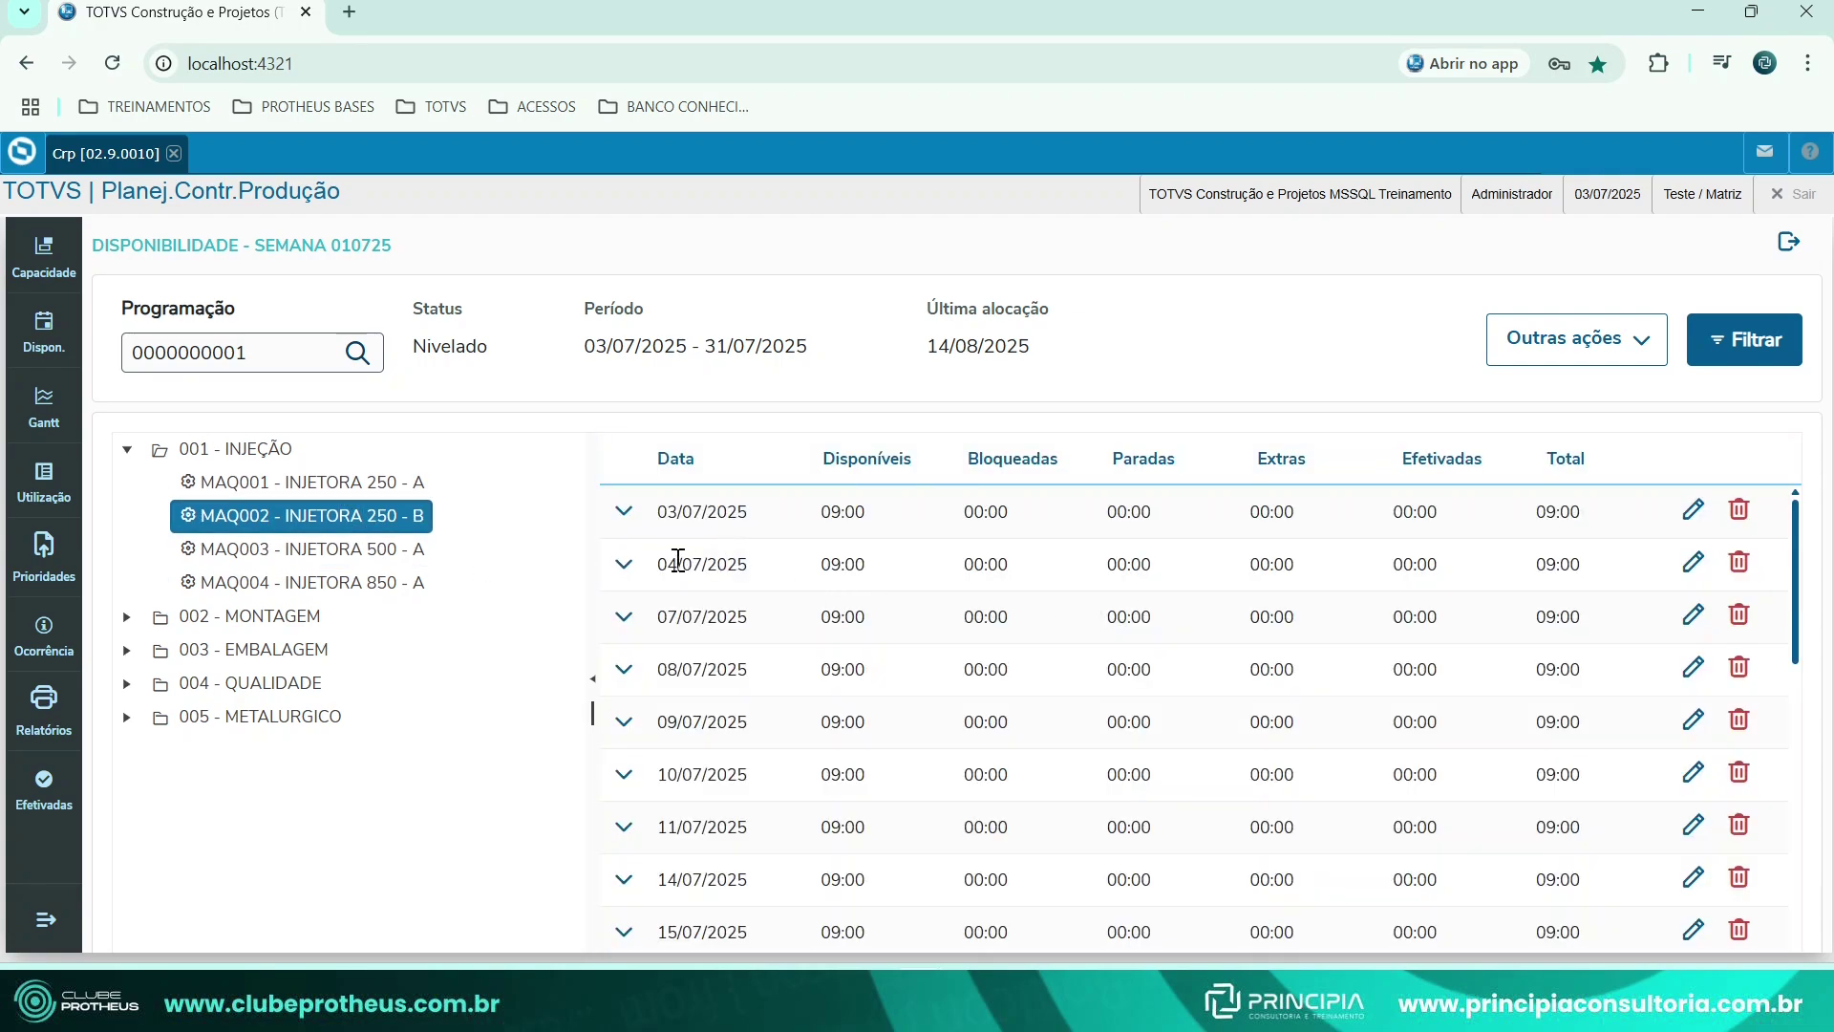
click(362, 482)
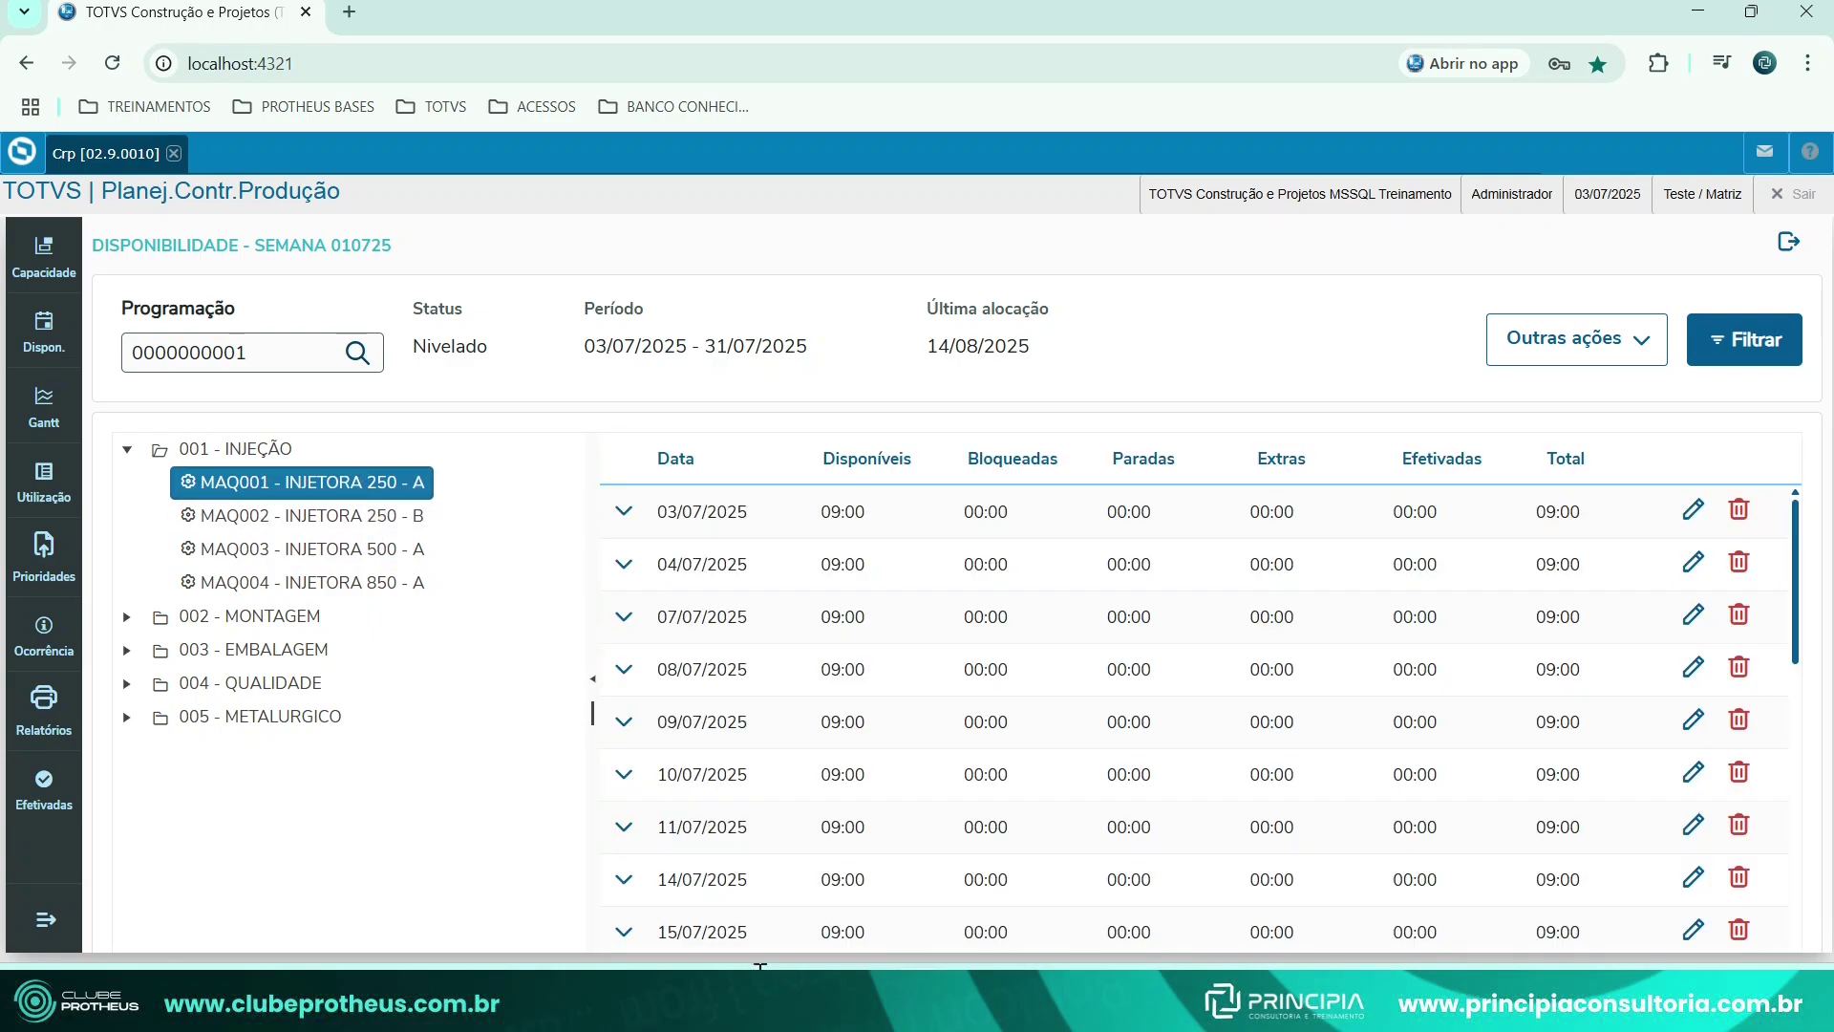
click(624, 511)
click(1694, 509)
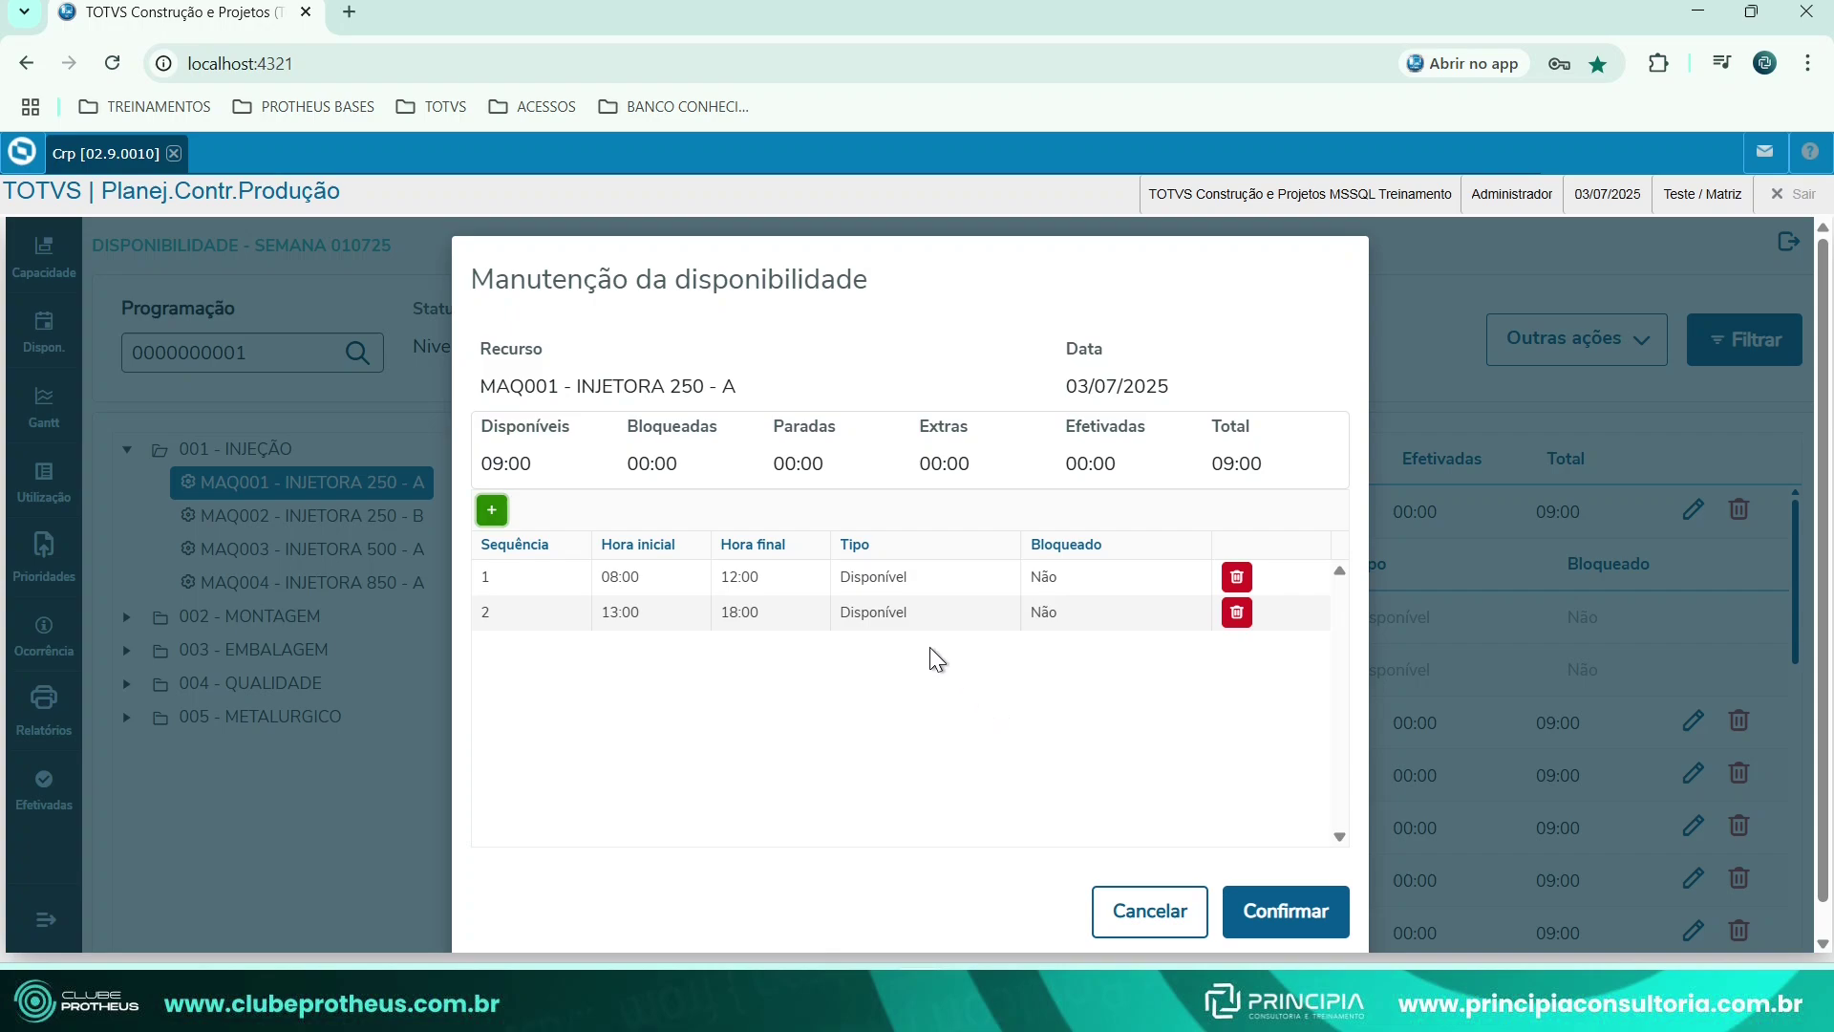
Add a blocked (Bloqueado: Sim) Parada interval from 09:00 to 15:00, accept updating the overlapping hours and save the availability.
click(493, 511)
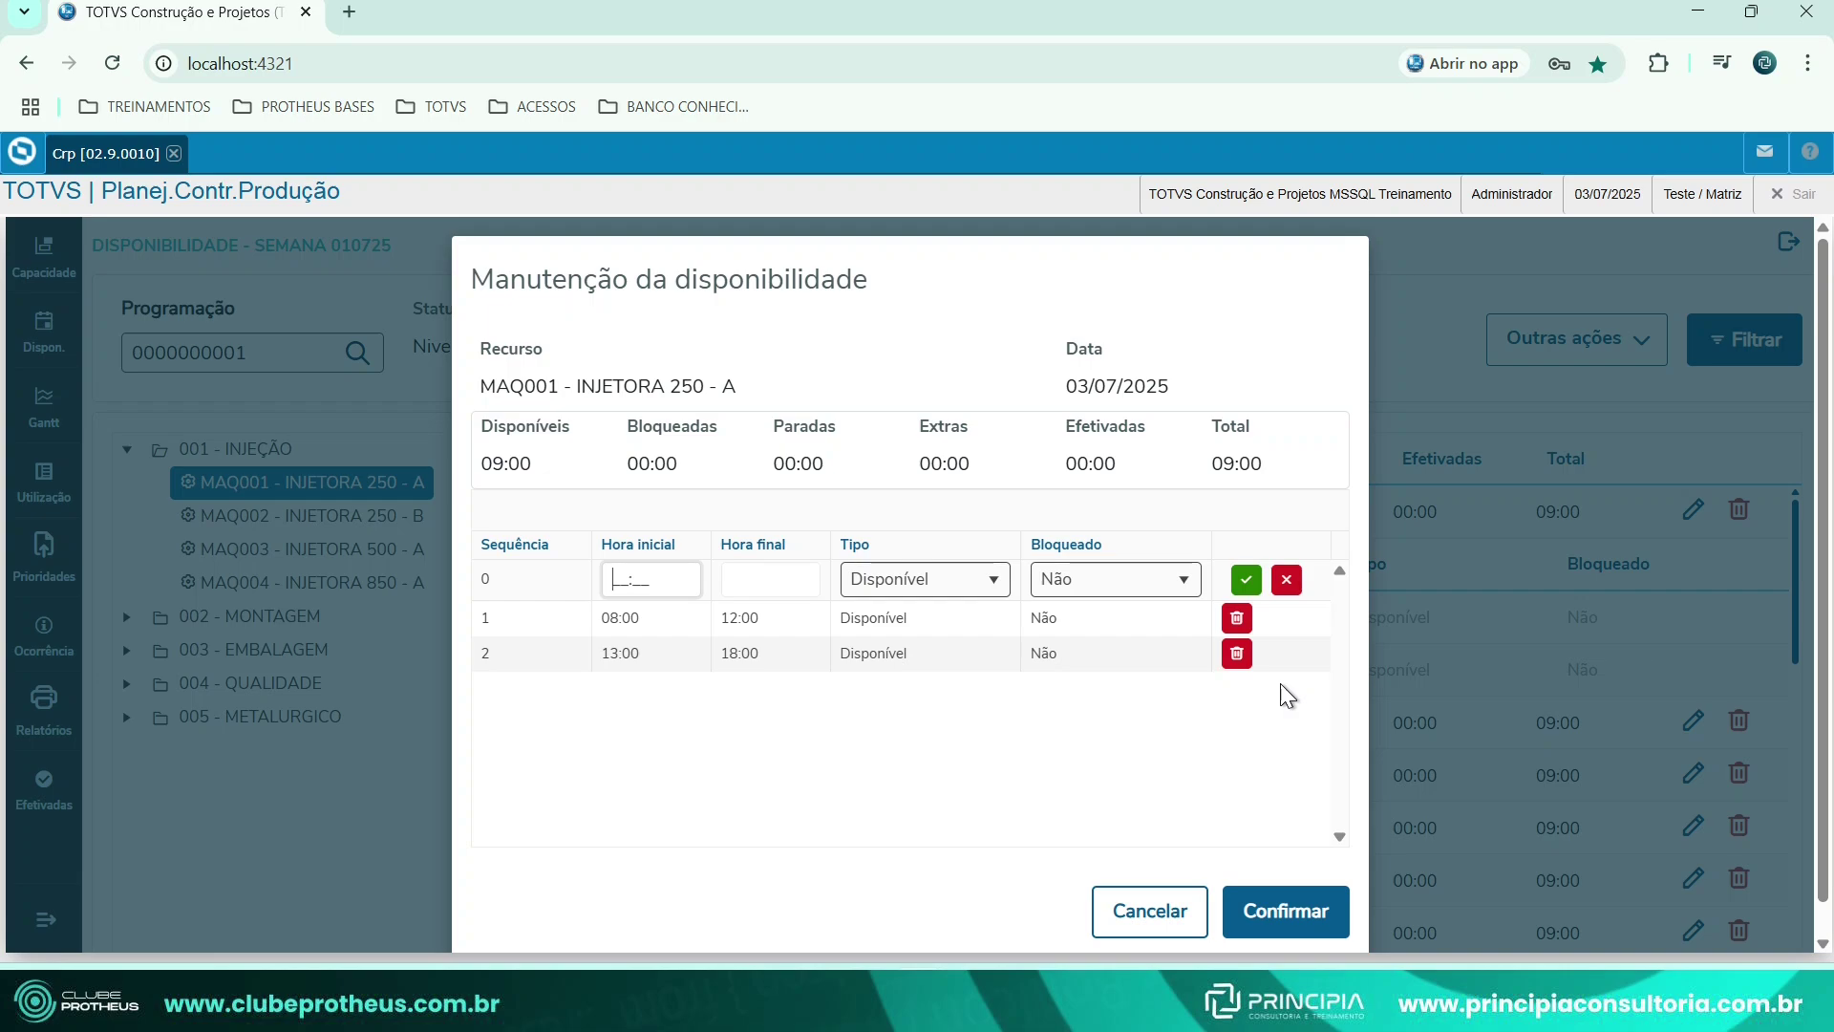
text(0900)
click(753, 586)
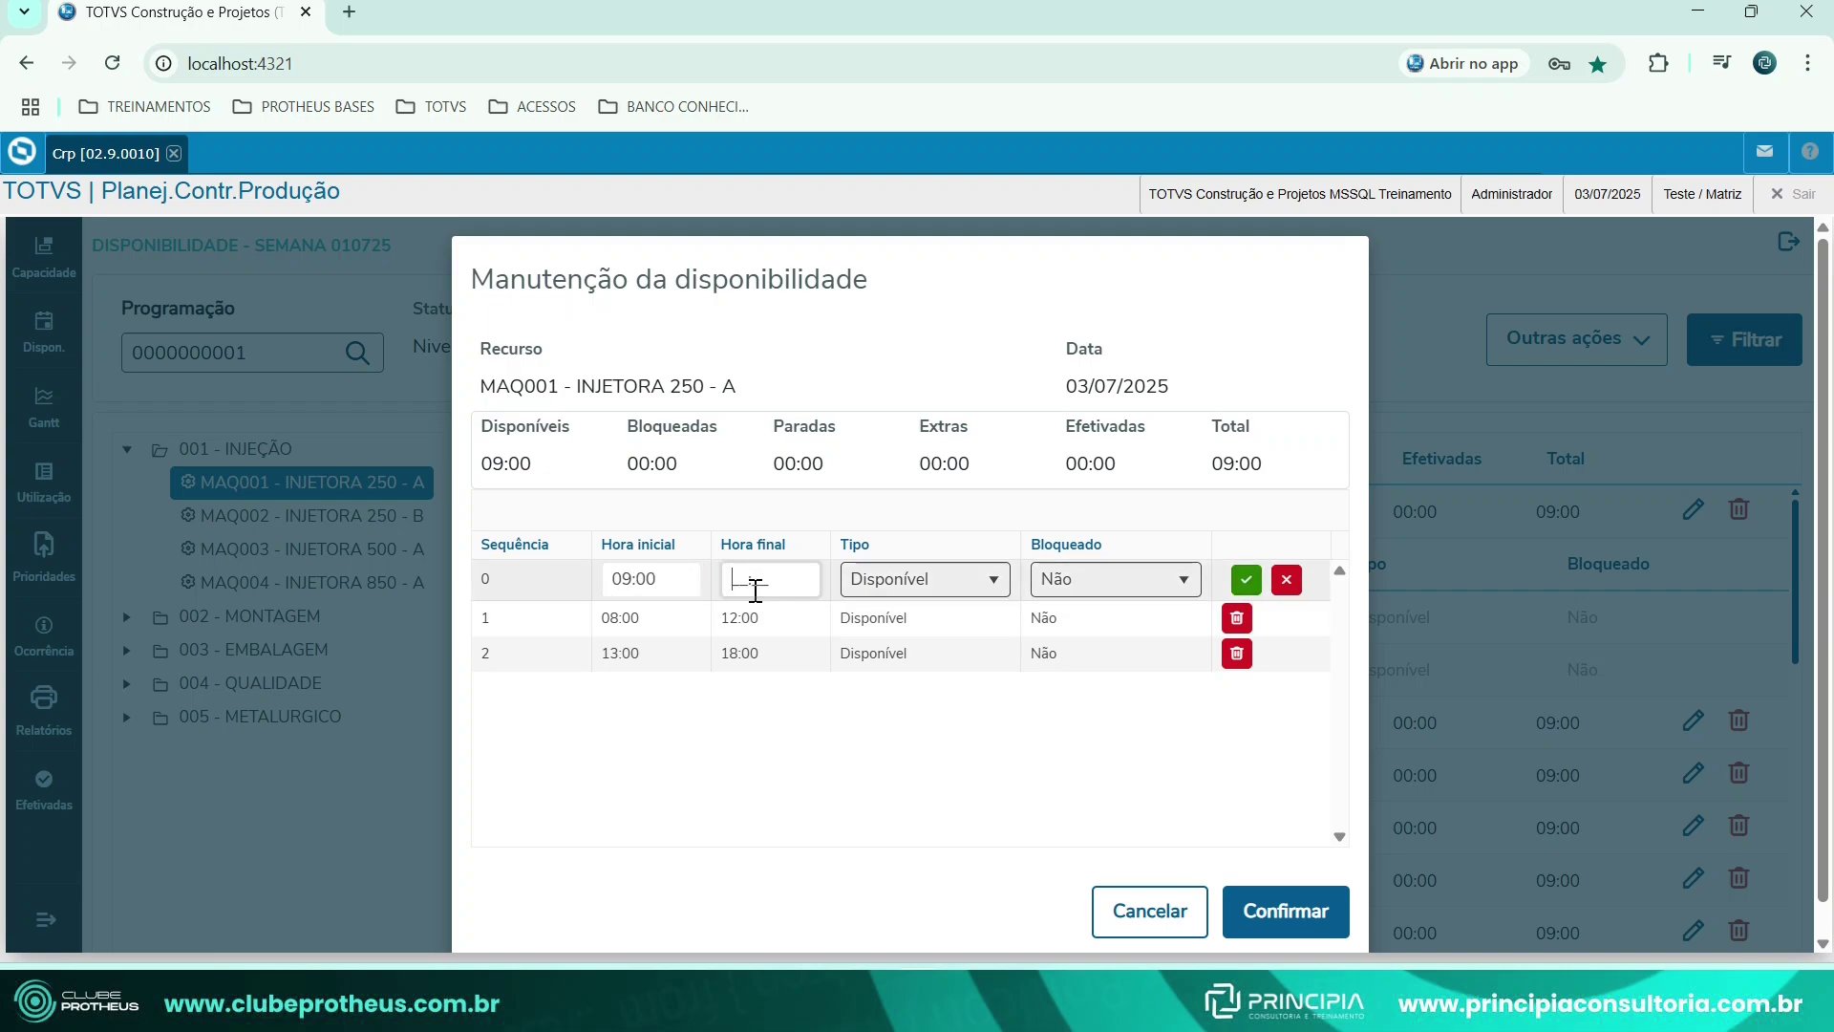
text(1500)
click(934, 585)
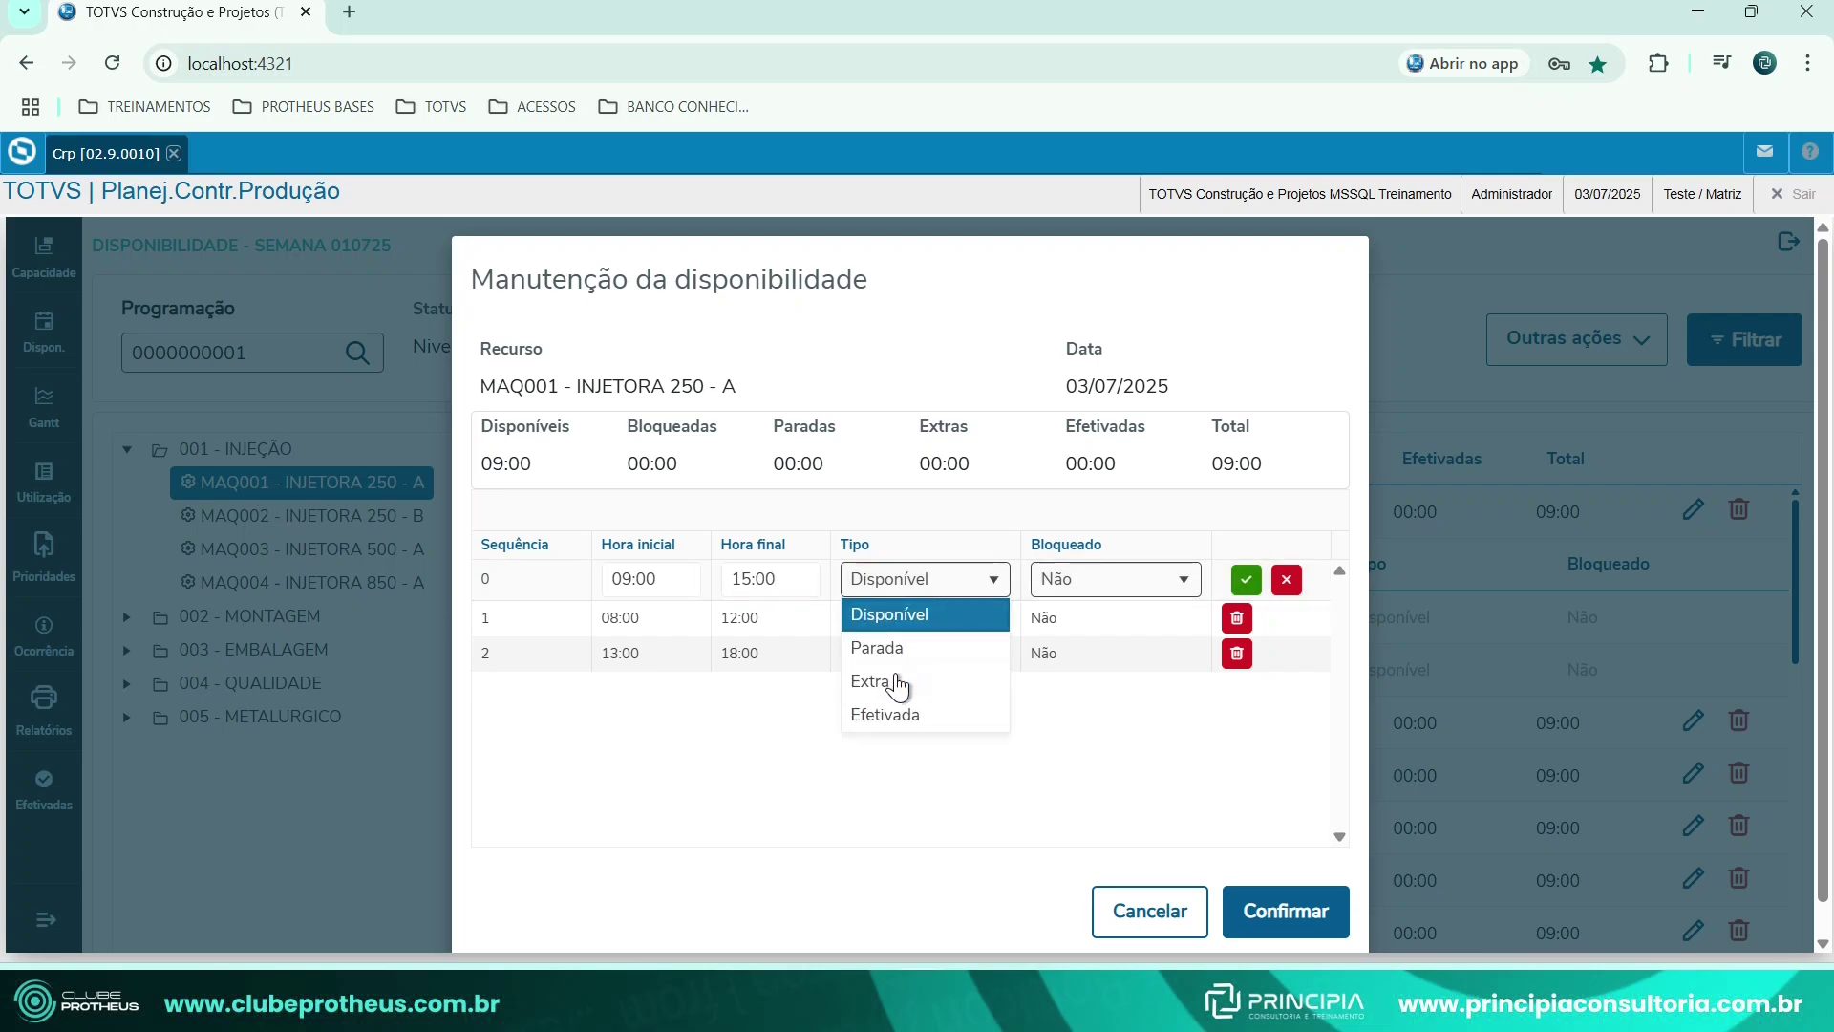
click(879, 649)
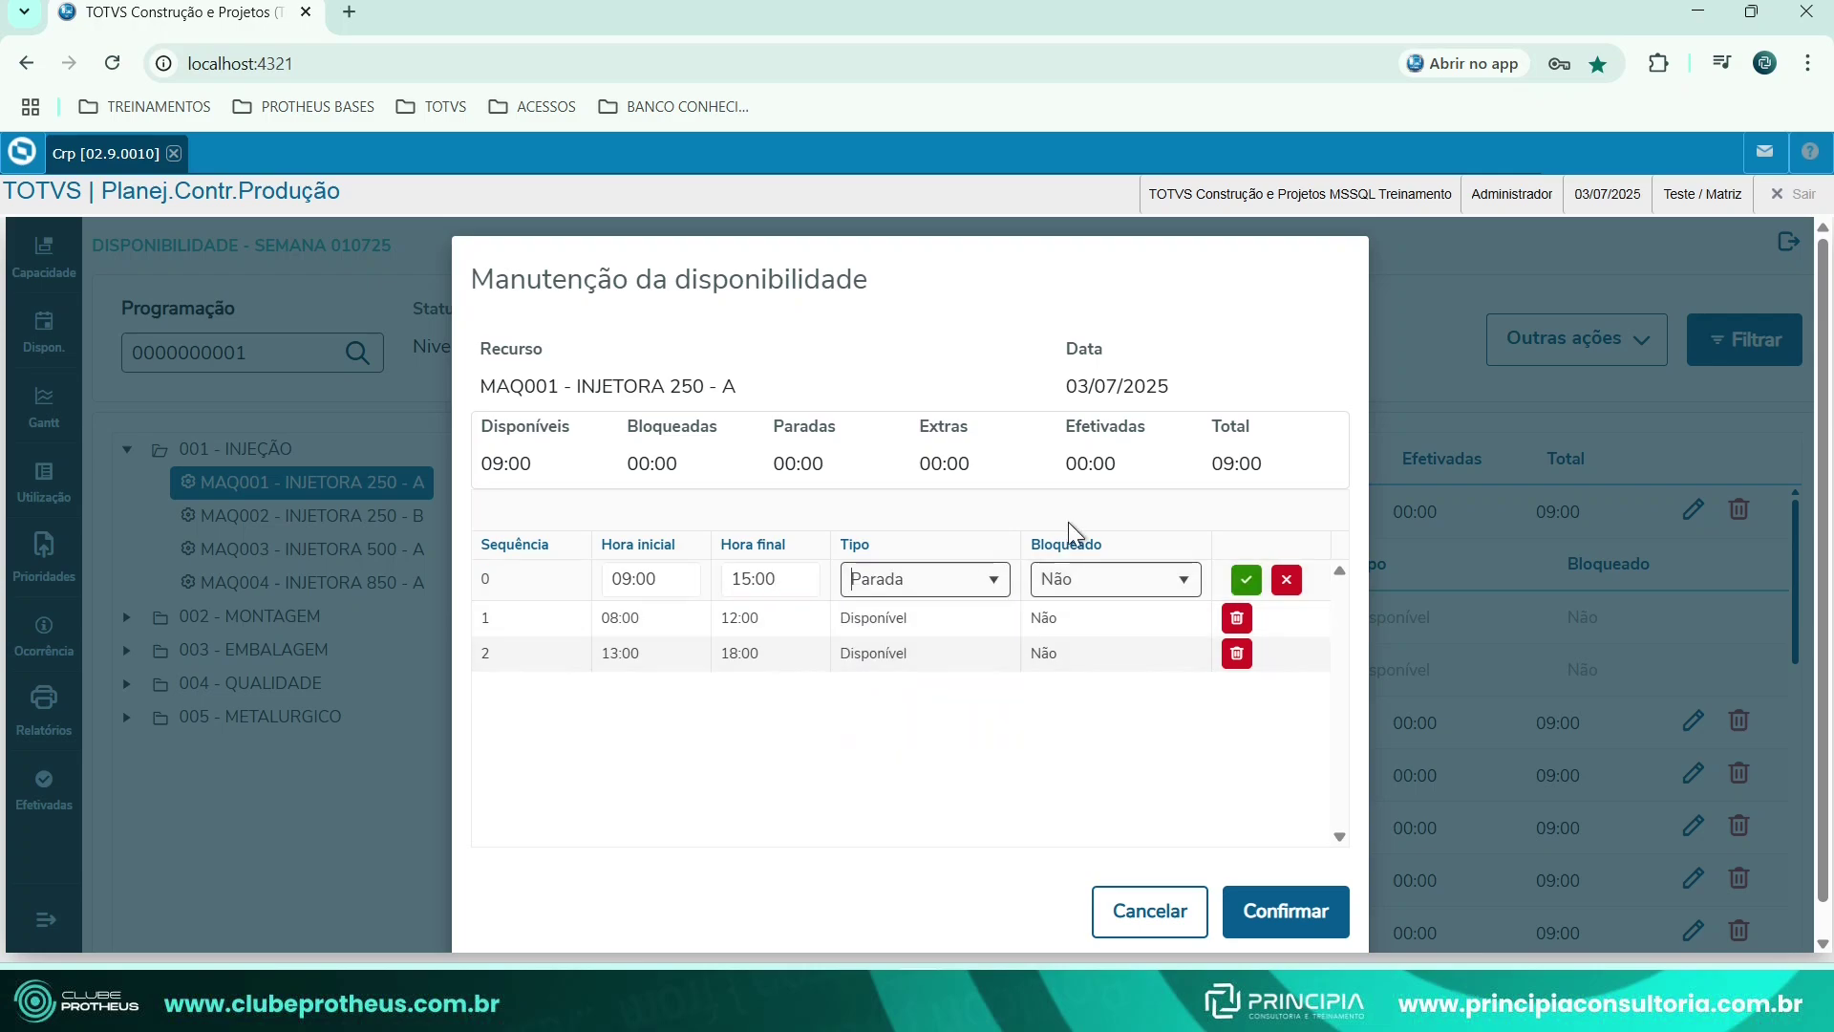
key(Tab)
click(1055, 614)
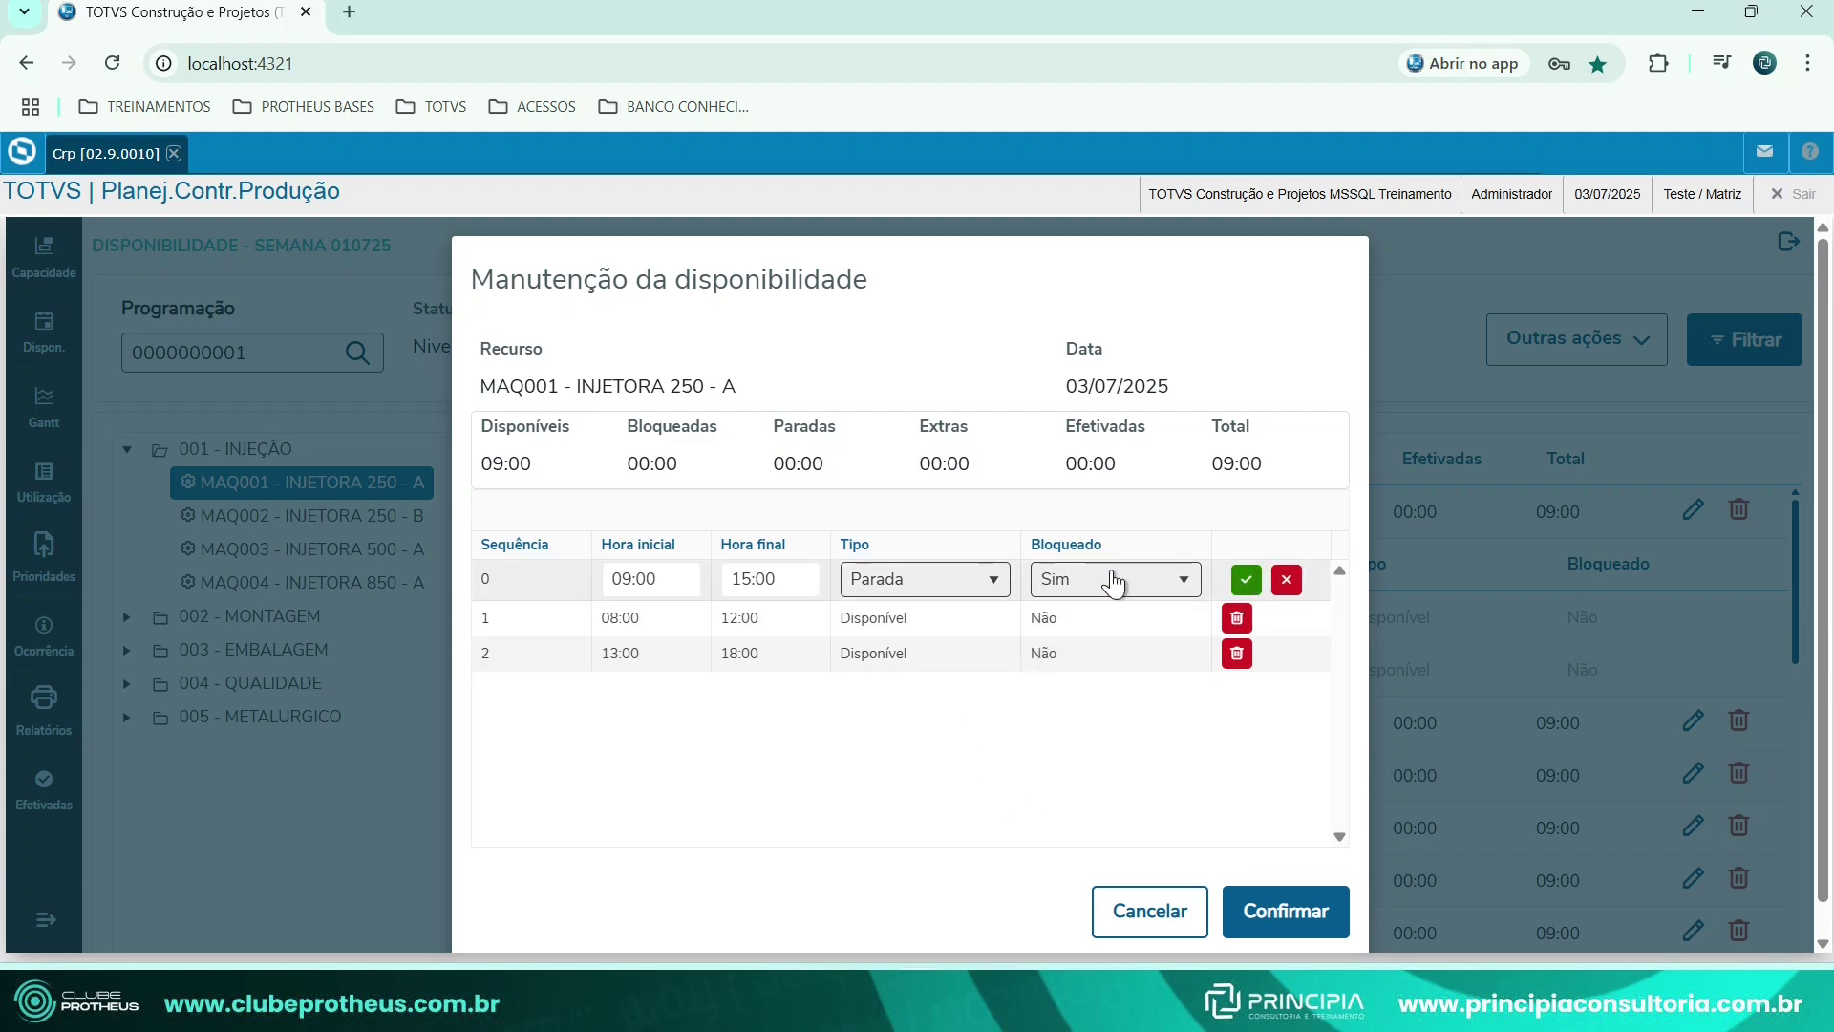
click(1246, 579)
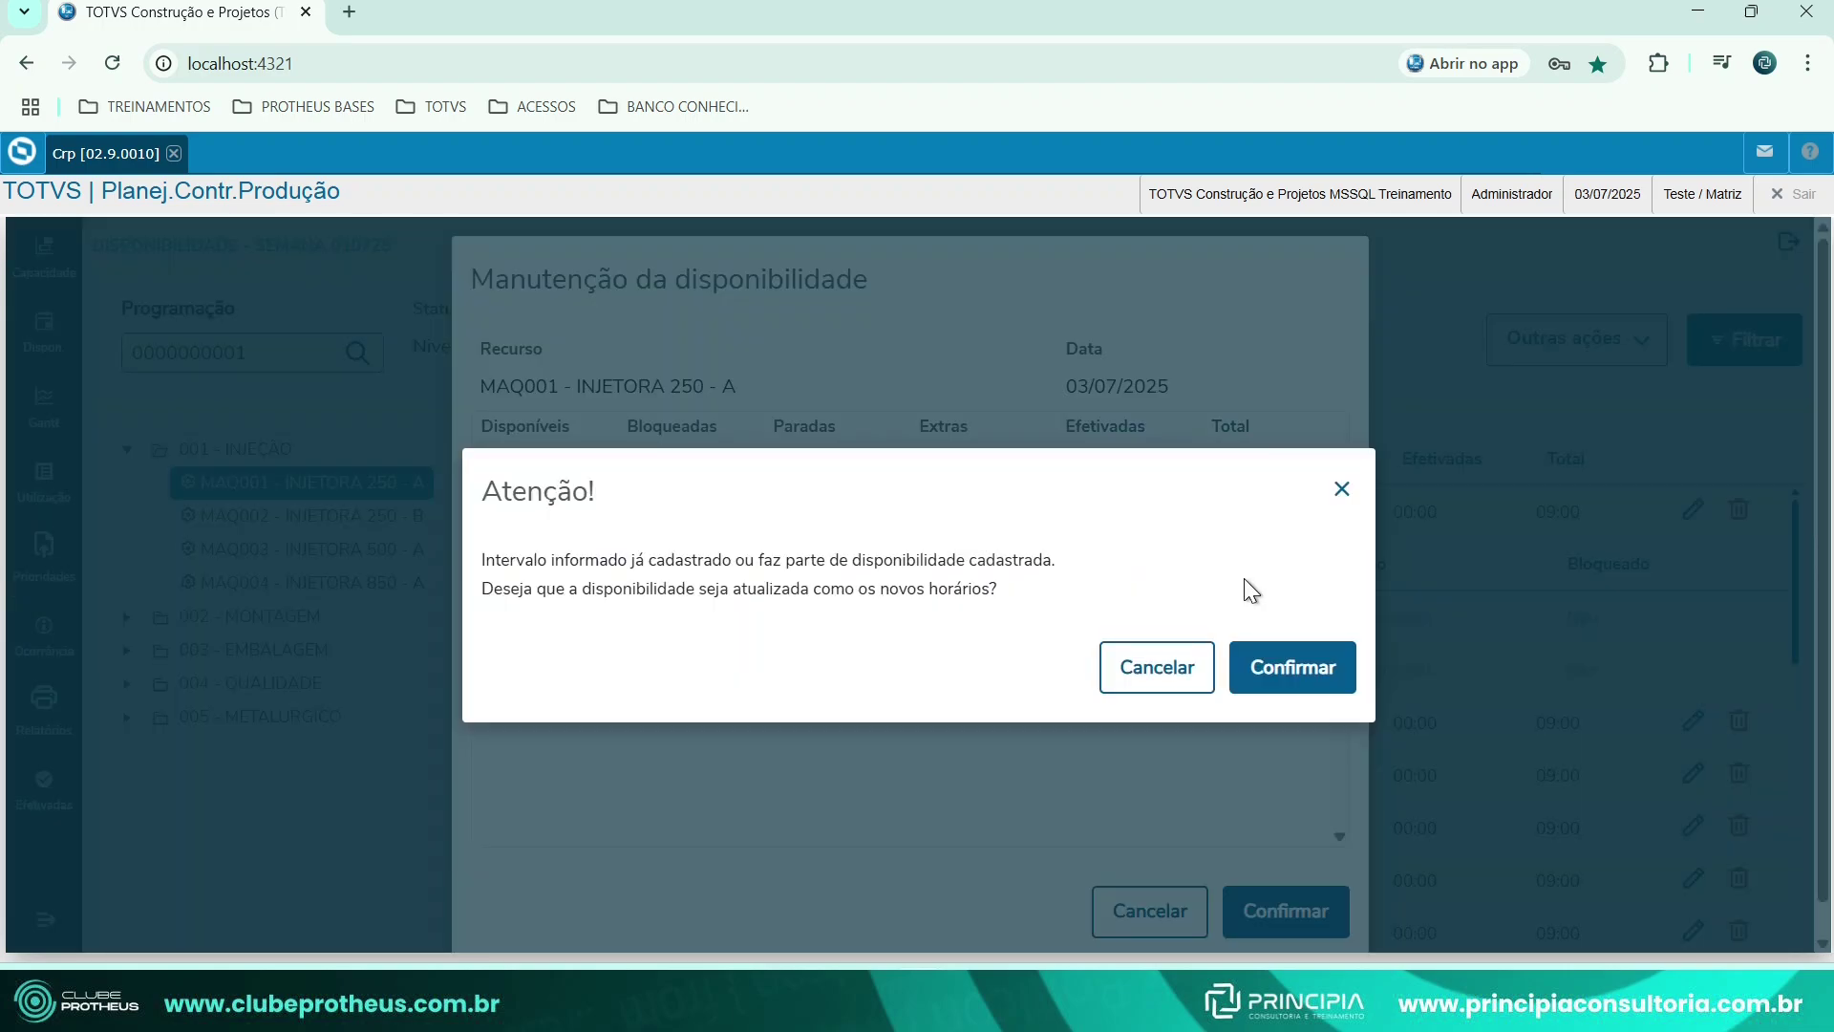
click(1314, 673)
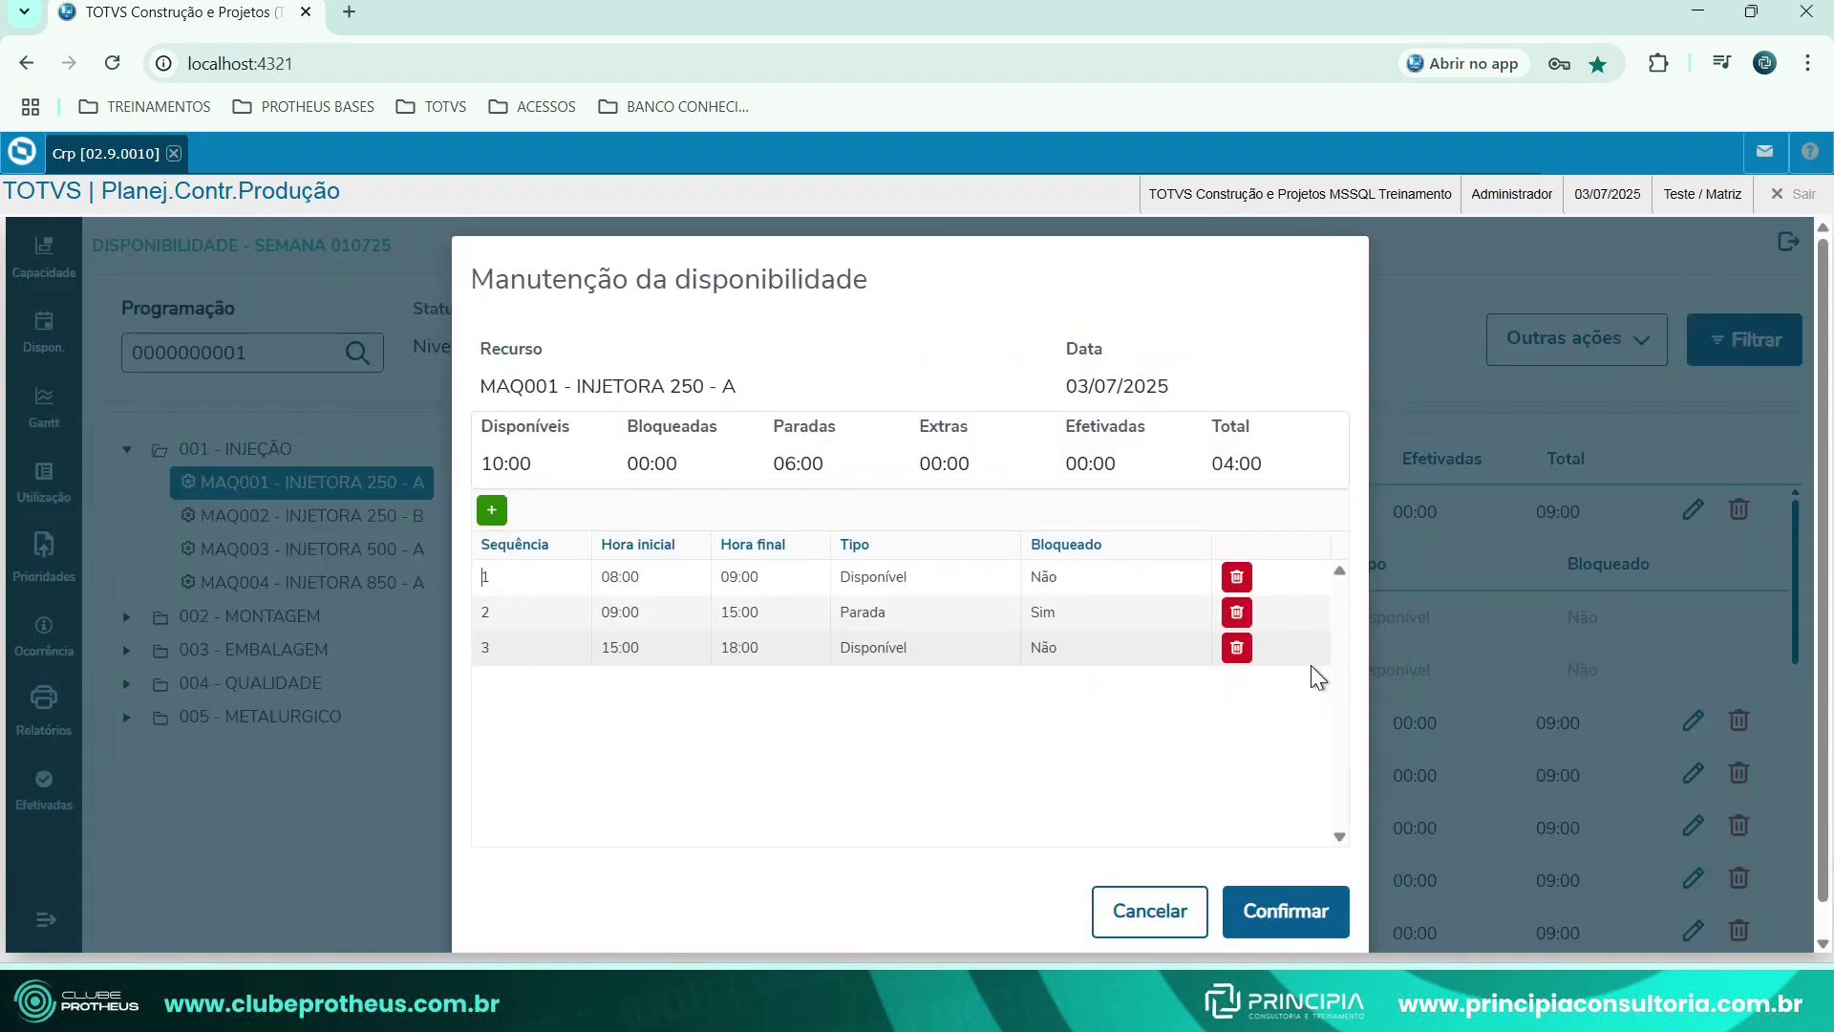
click(1289, 915)
Review the Parada interval of 03/07/2025 in the day's details and in the Capacidade chart of MAQ001.
click(623, 537)
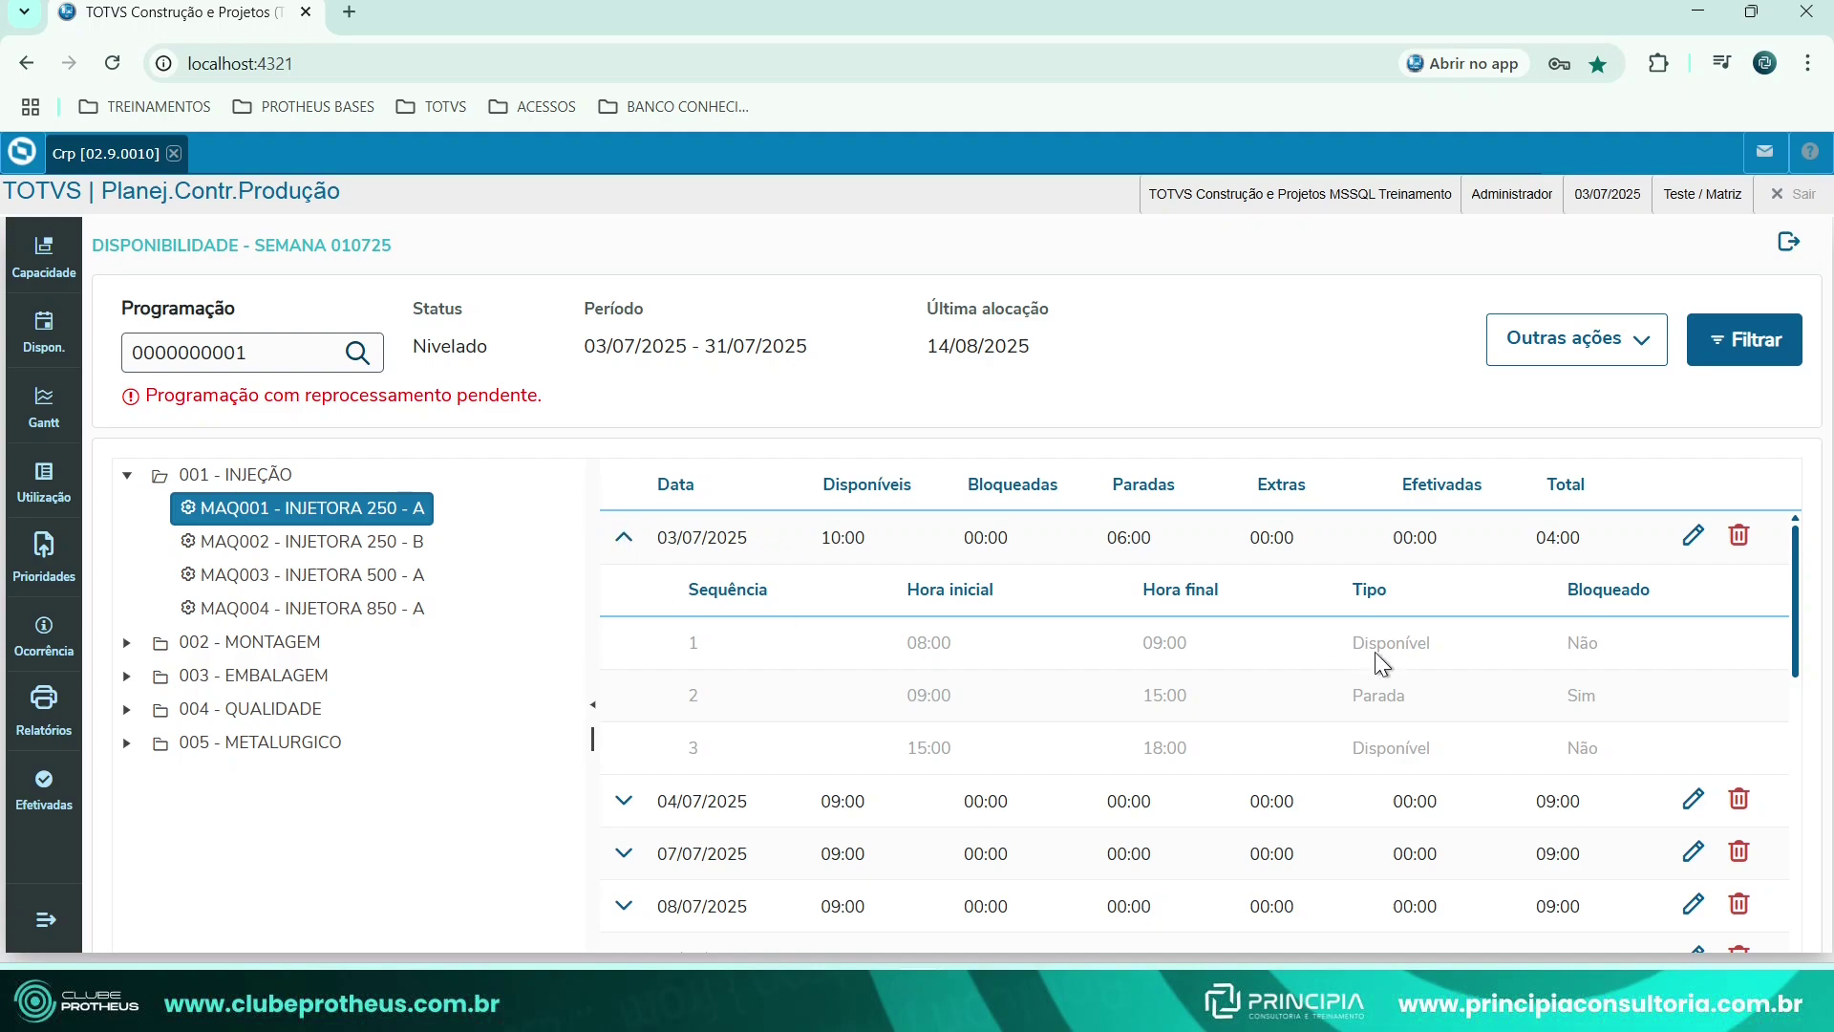
drag(1349, 697, 1431, 704)
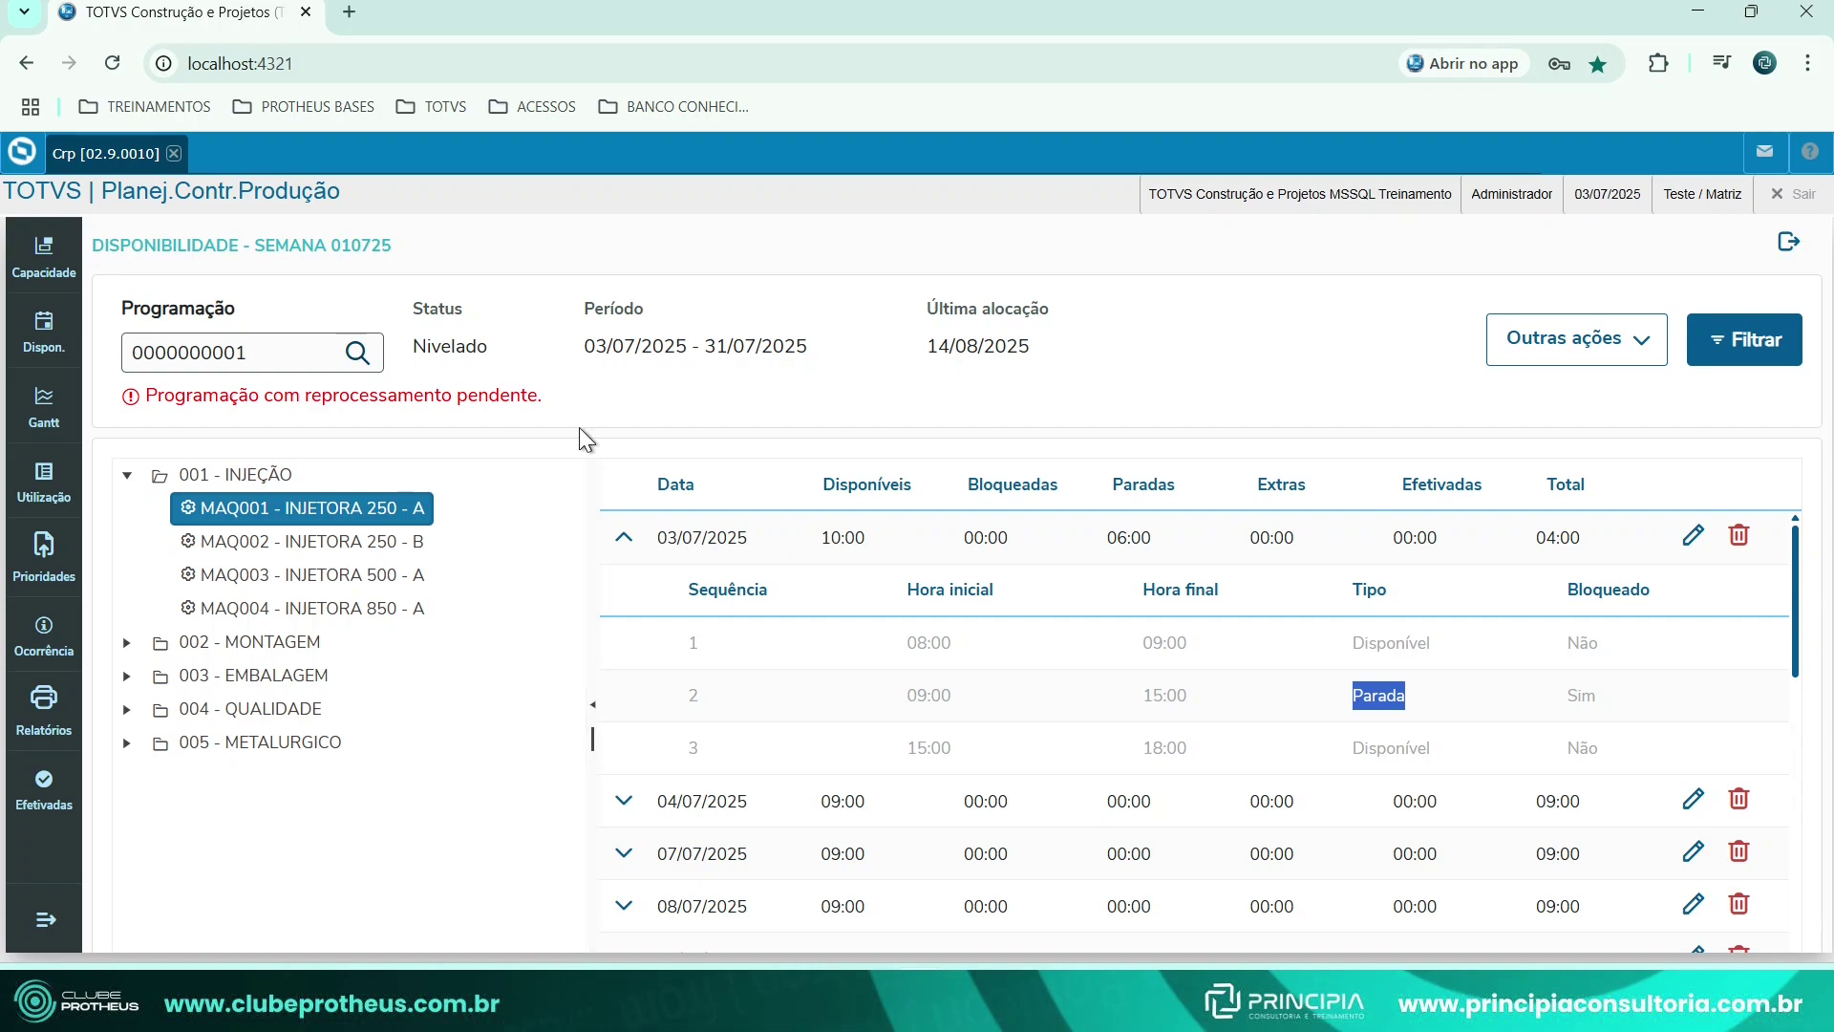
click(50, 275)
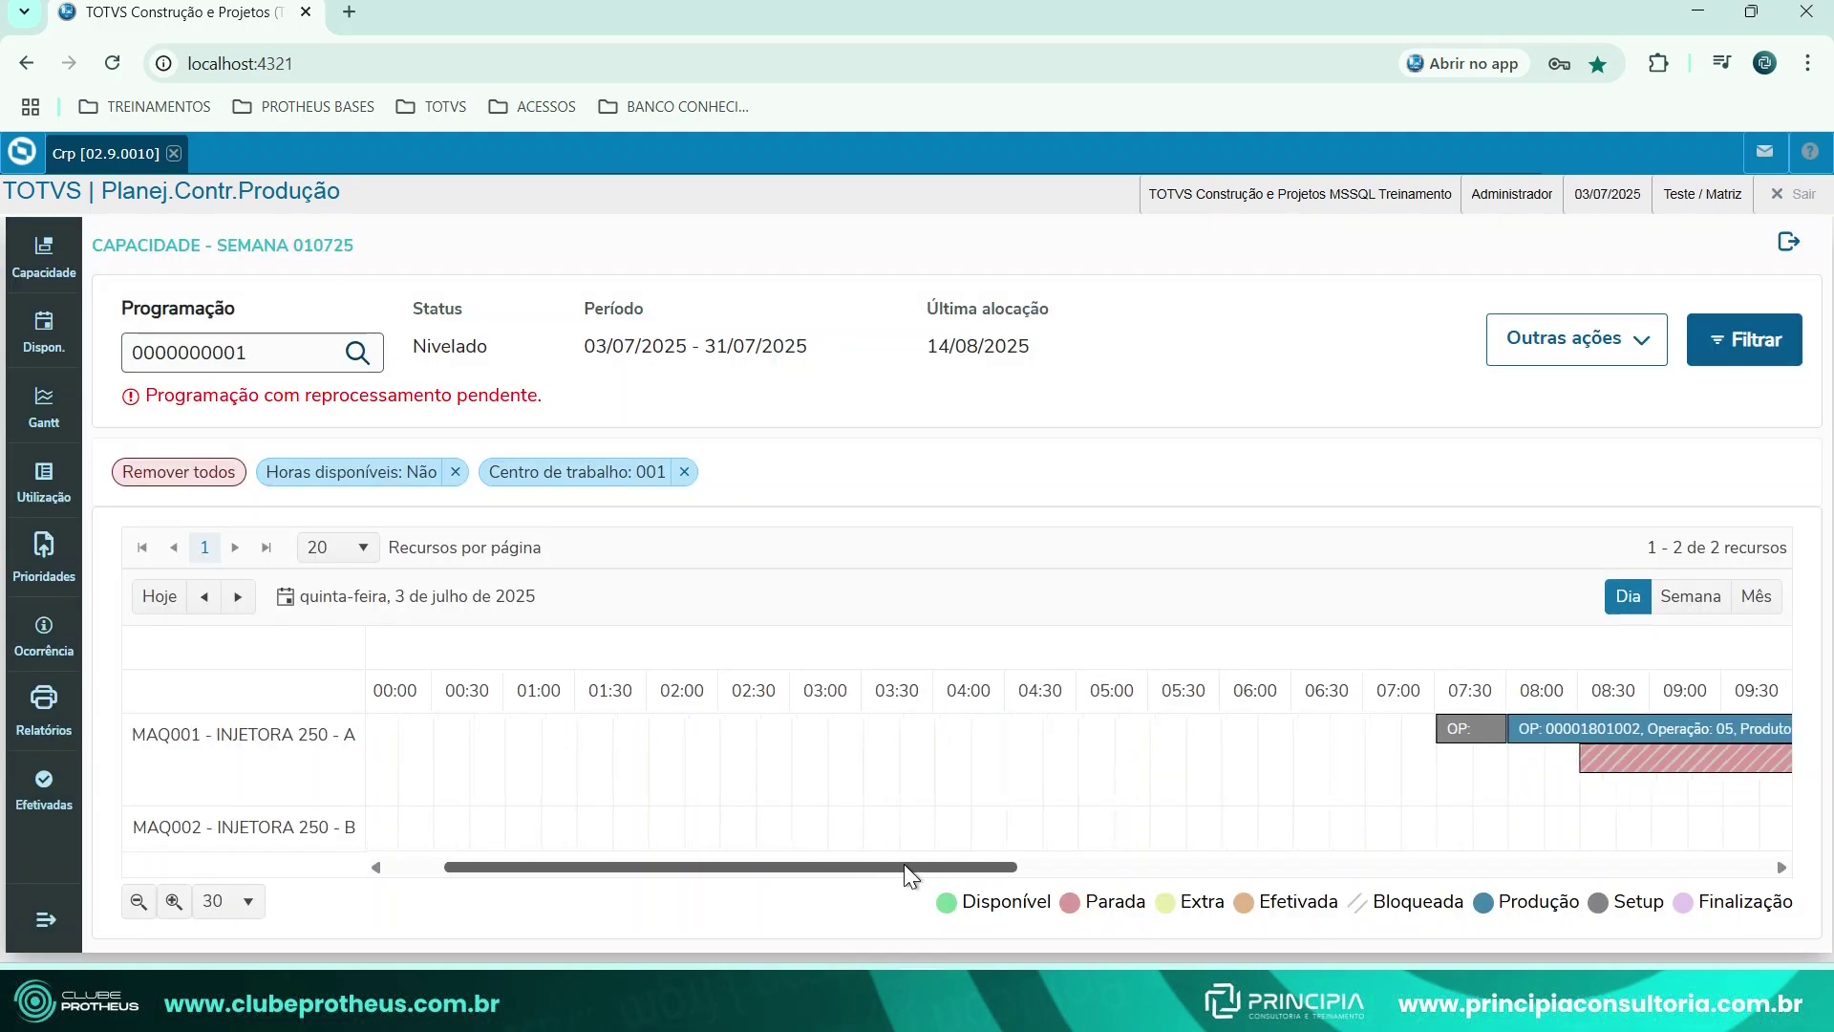
drag(904, 864, 1181, 864)
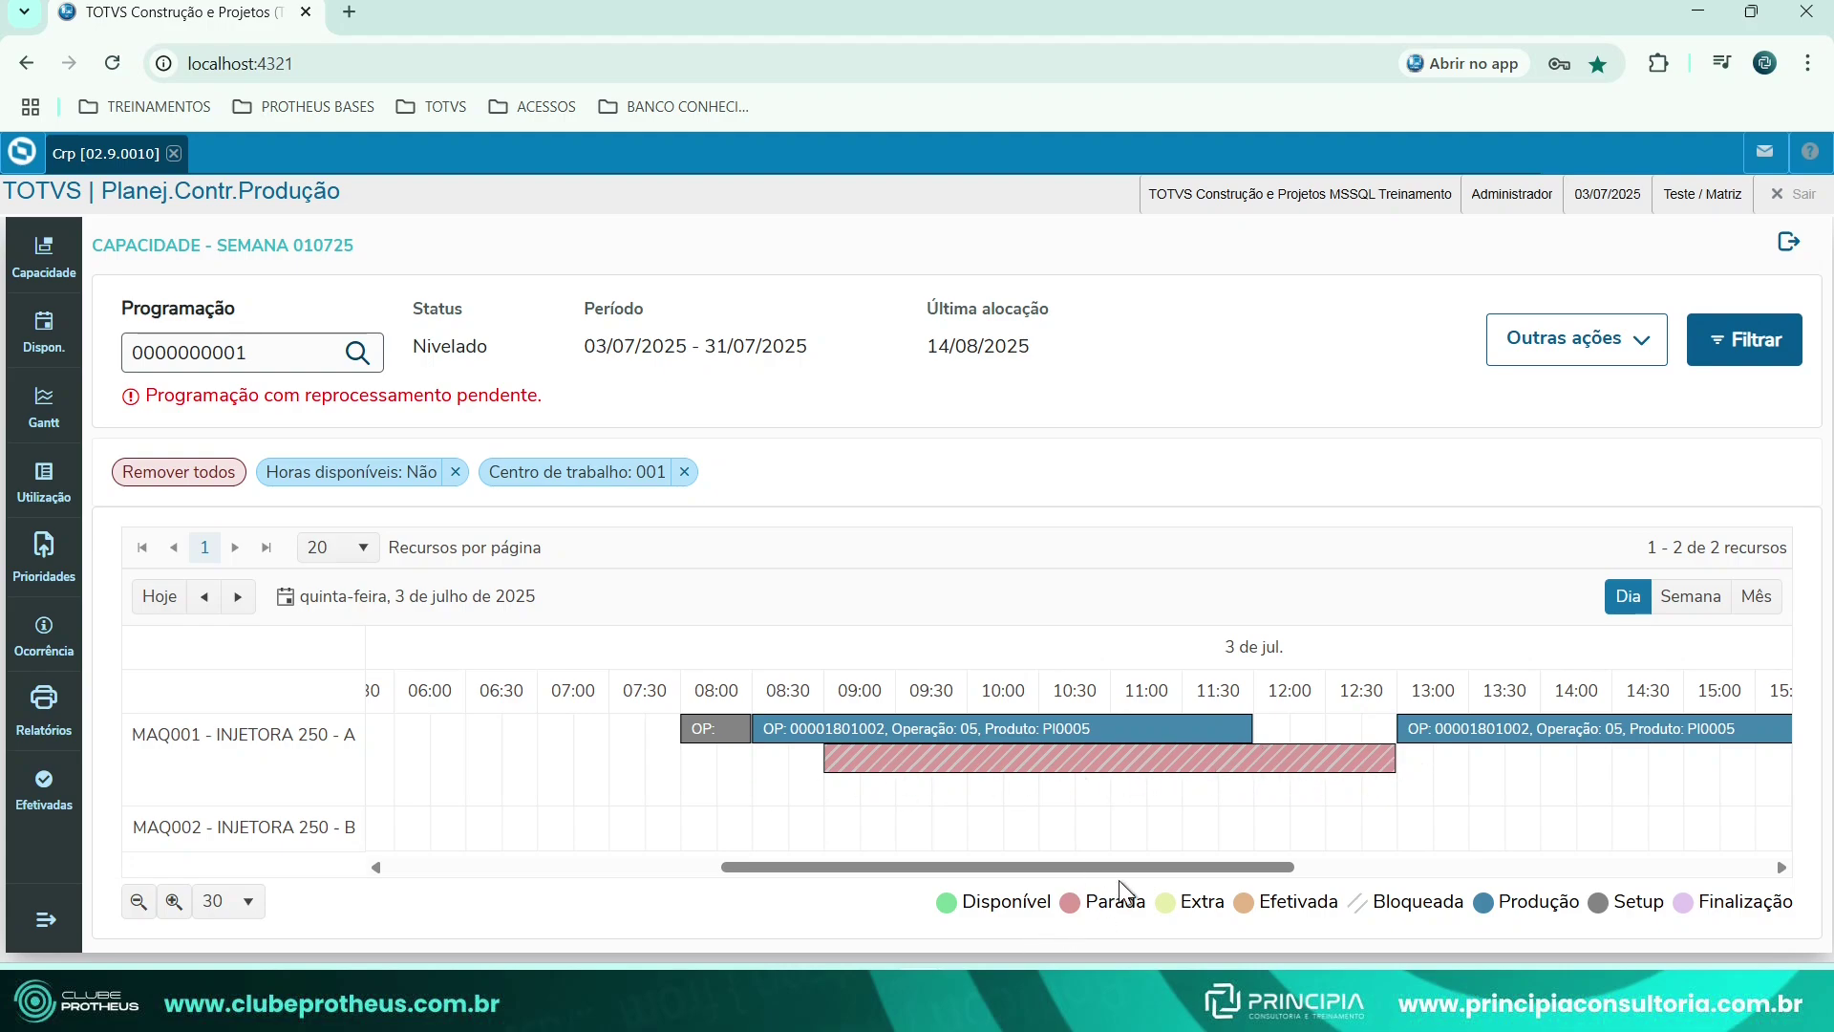
click(1600, 356)
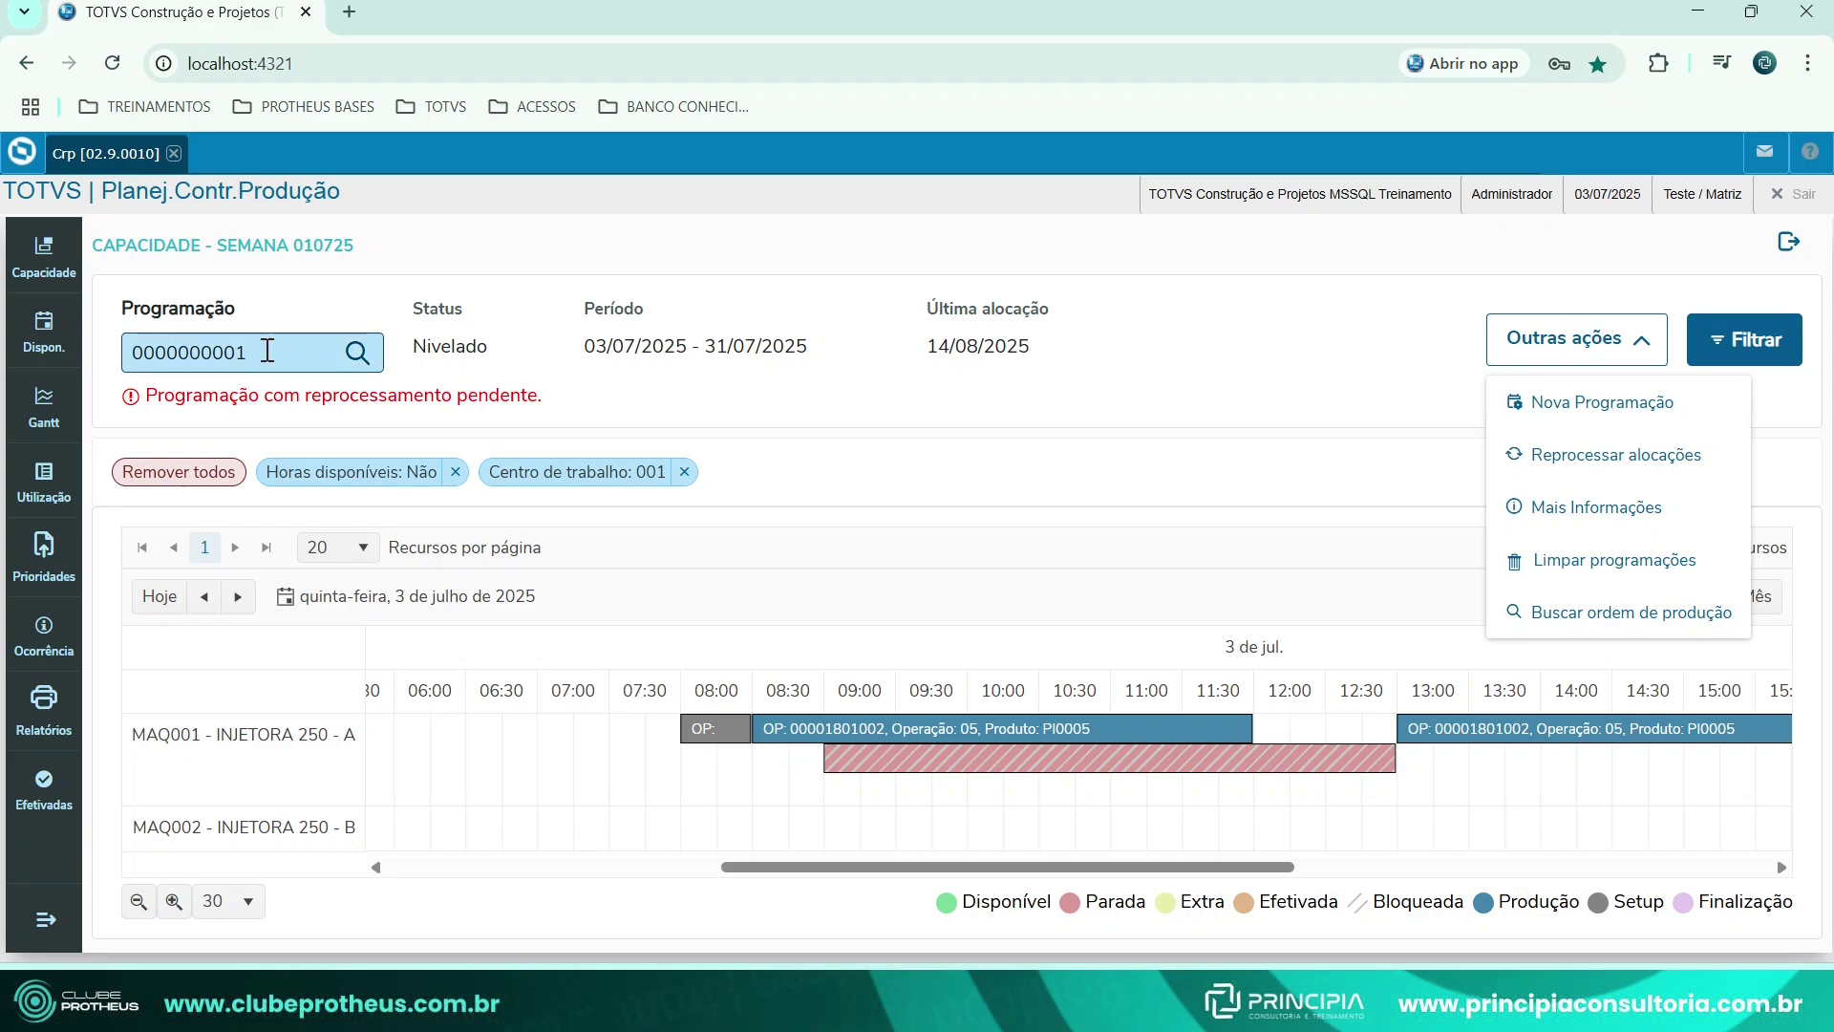
click(1574, 457)
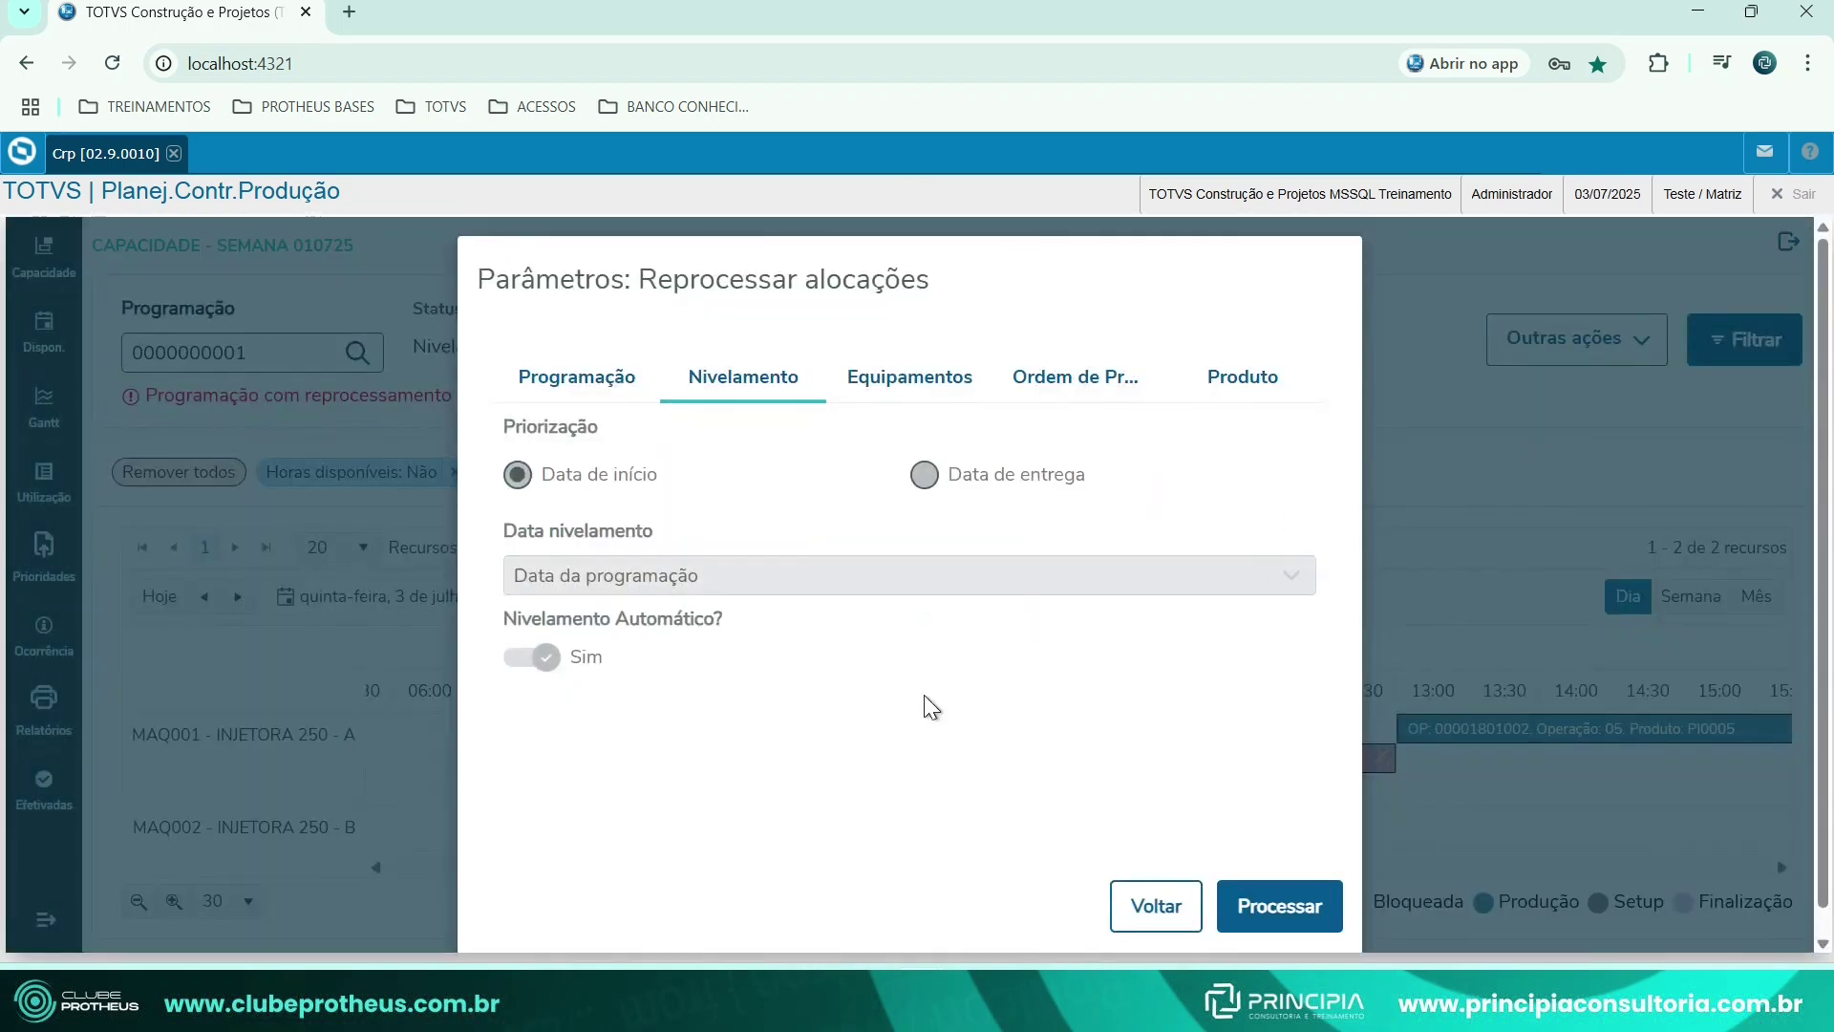
click(1278, 904)
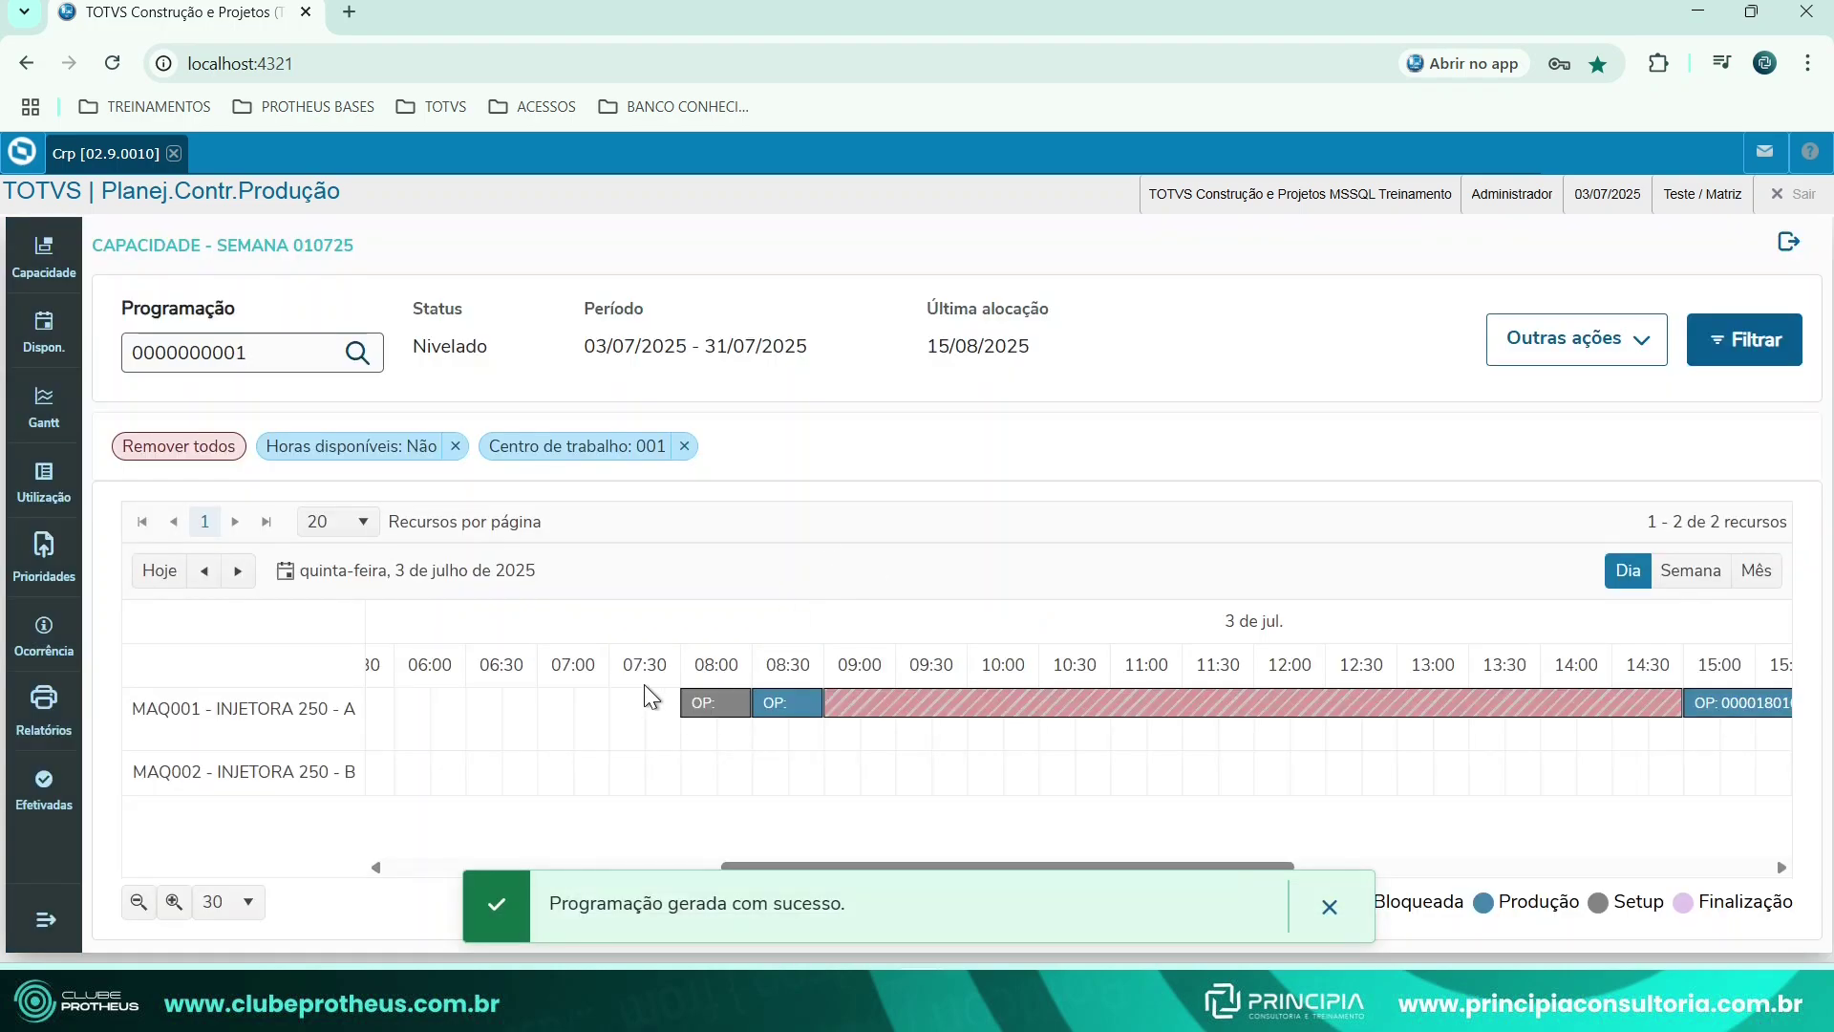
mouse_move(782, 708)
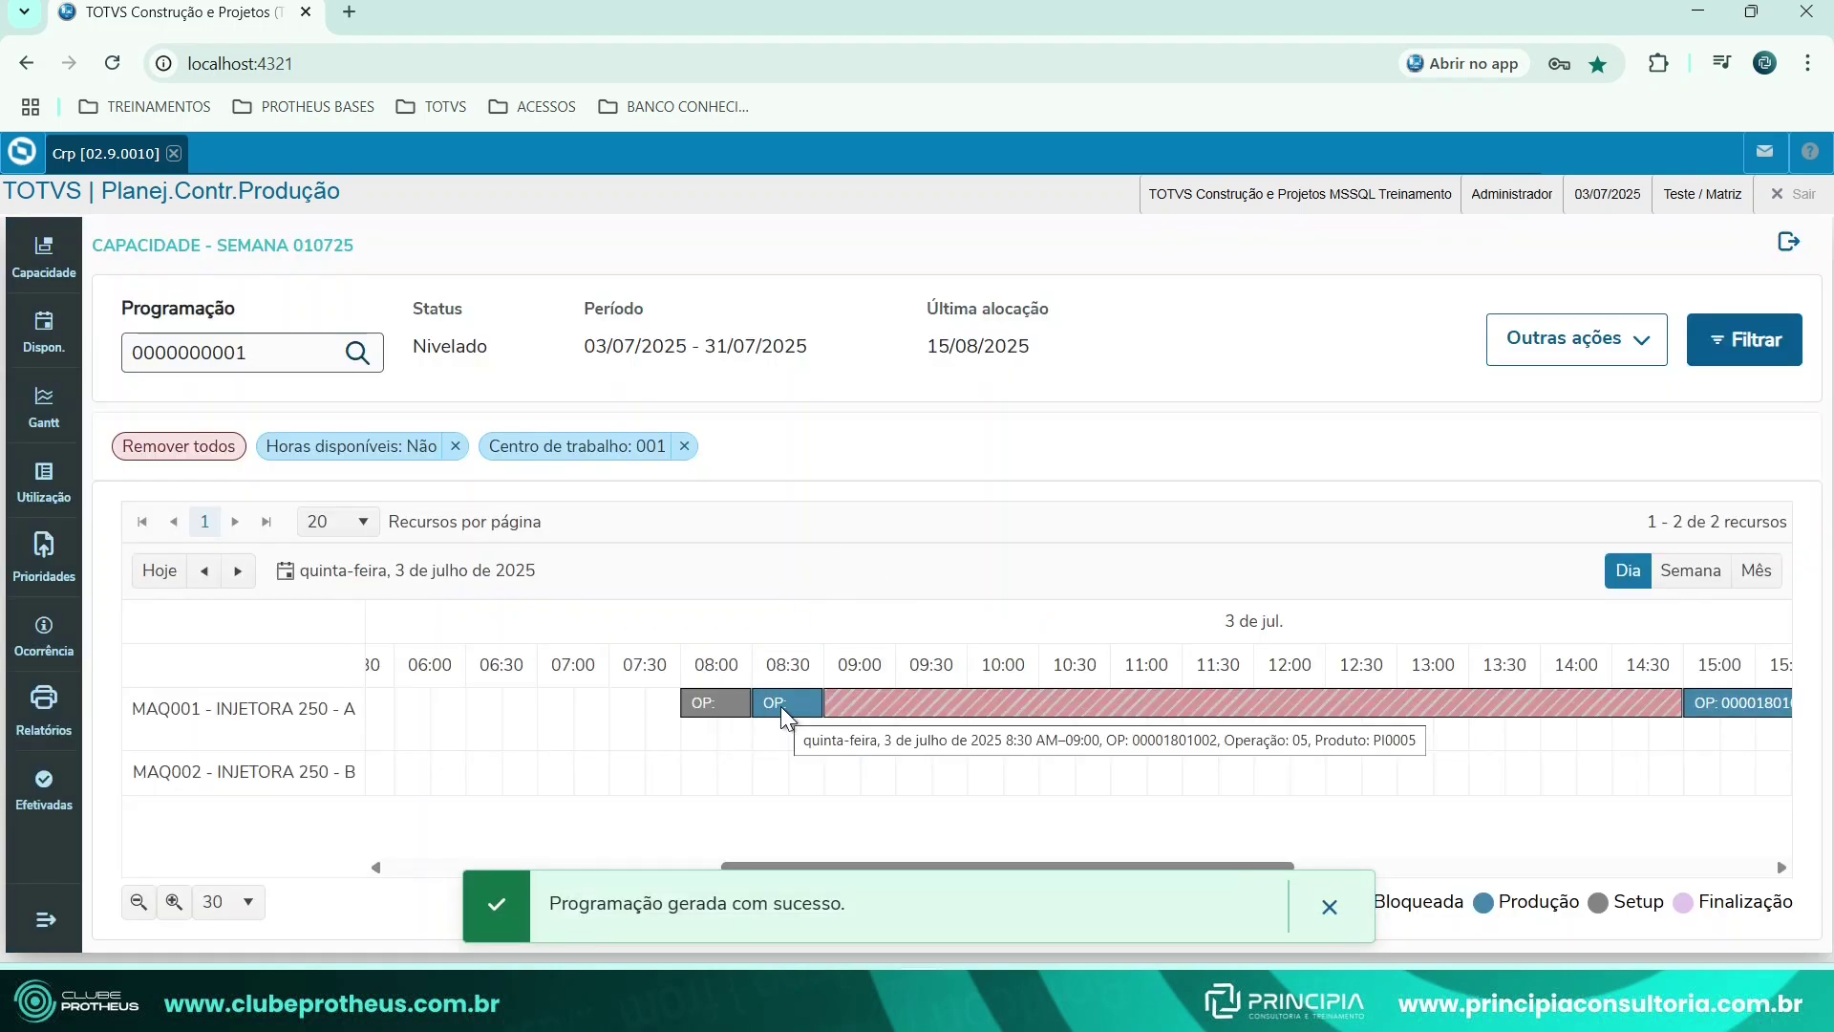
click(1330, 906)
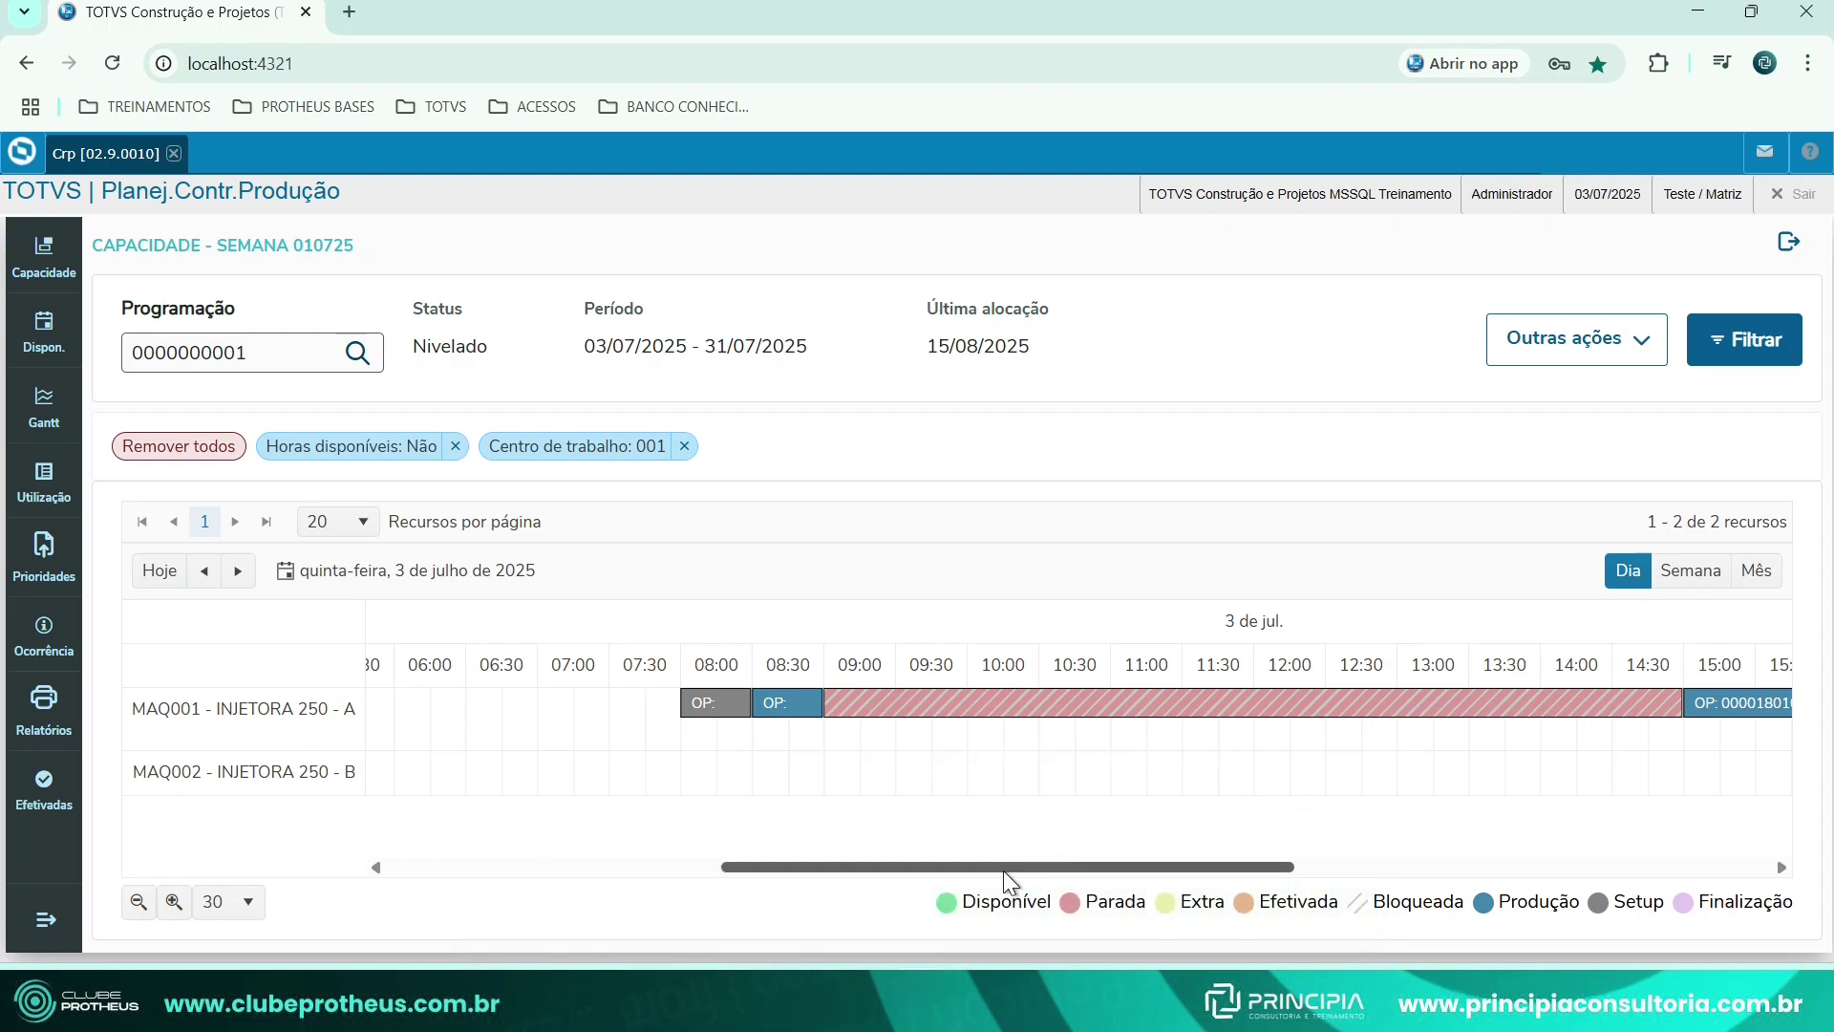
drag(1003, 869, 1257, 873)
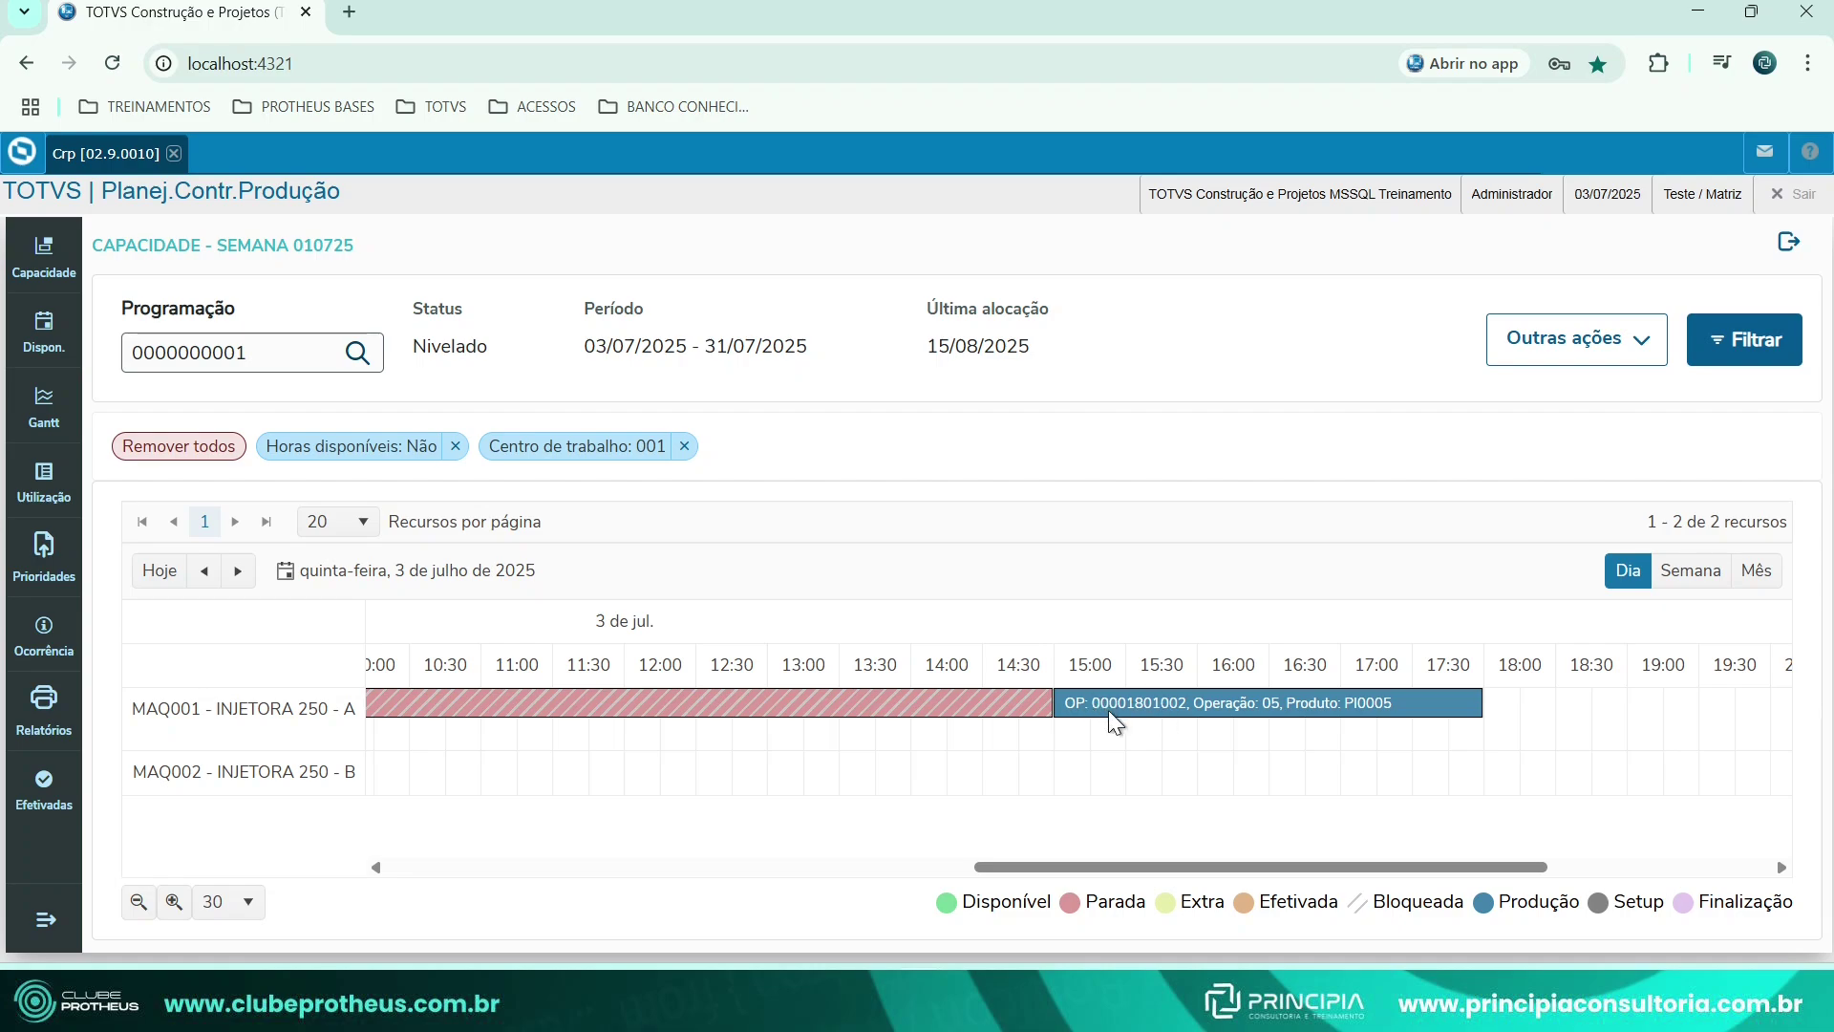
drag(1134, 869, 925, 877)
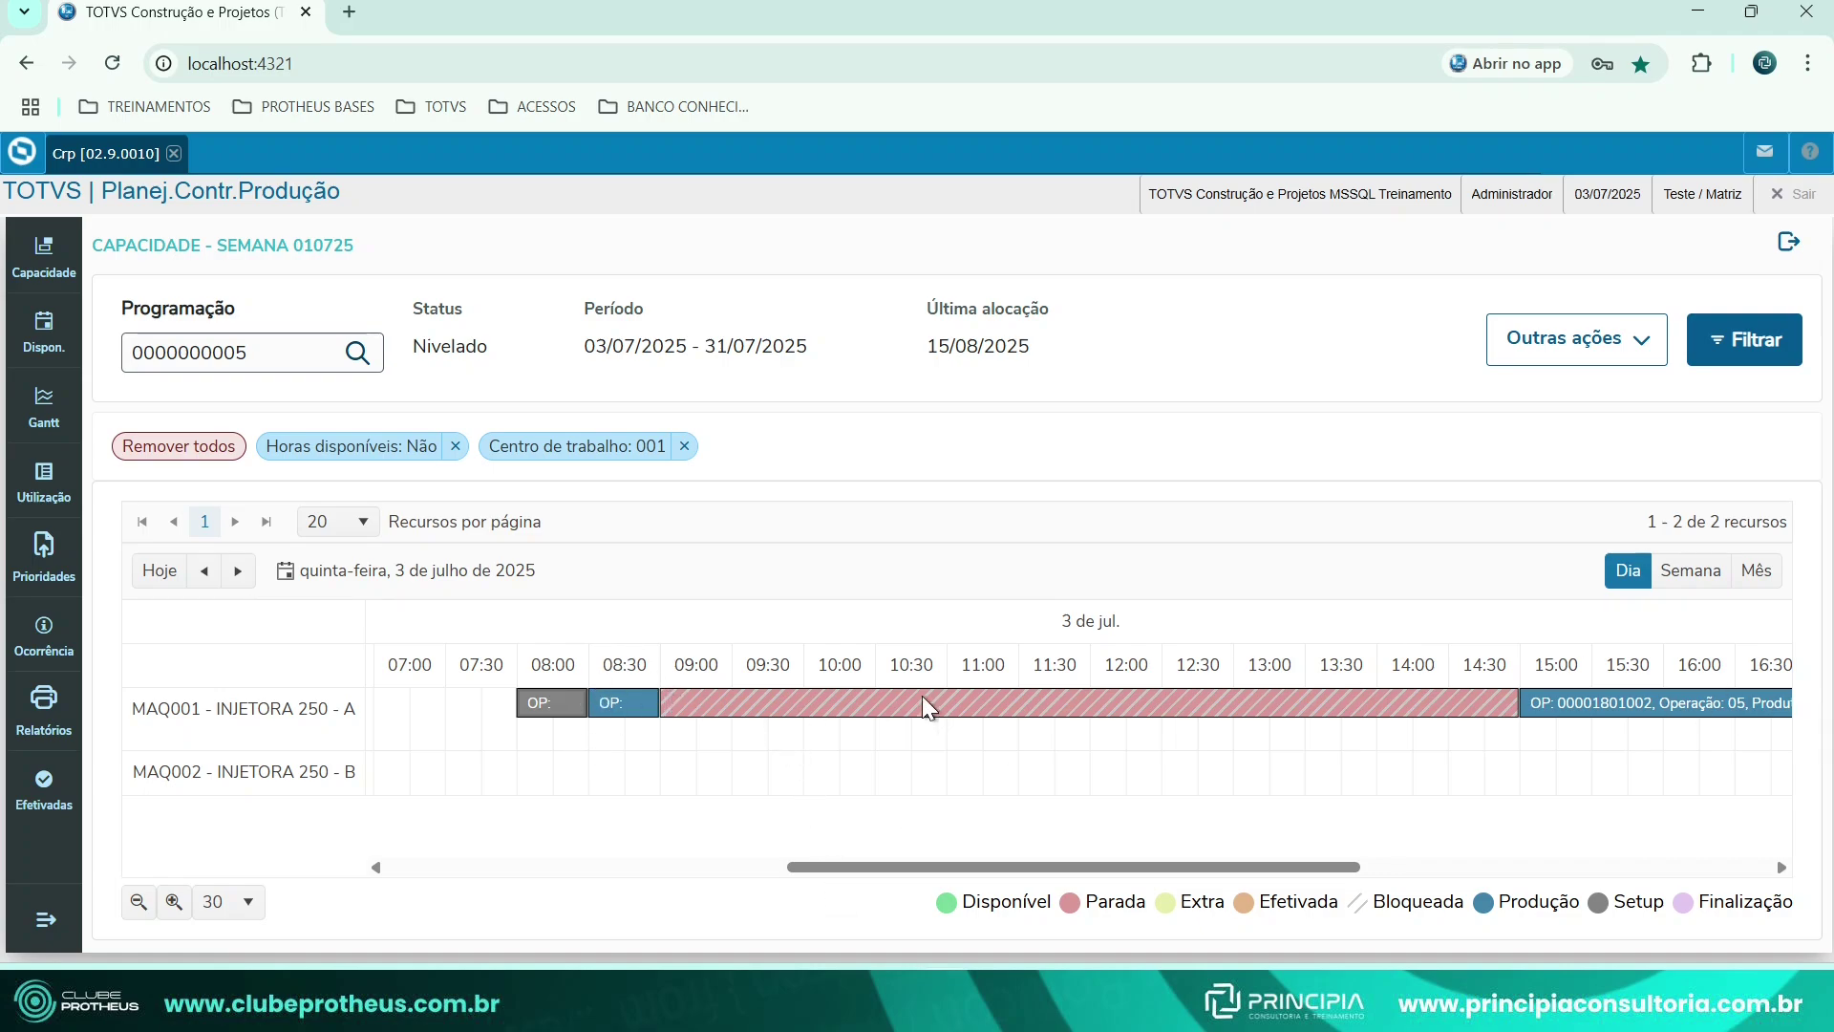
Start a new programming and load its parameters from setup 001 PROGRAMAÇÃO INICIAL.
mouse_move(830, 707)
click(1611, 346)
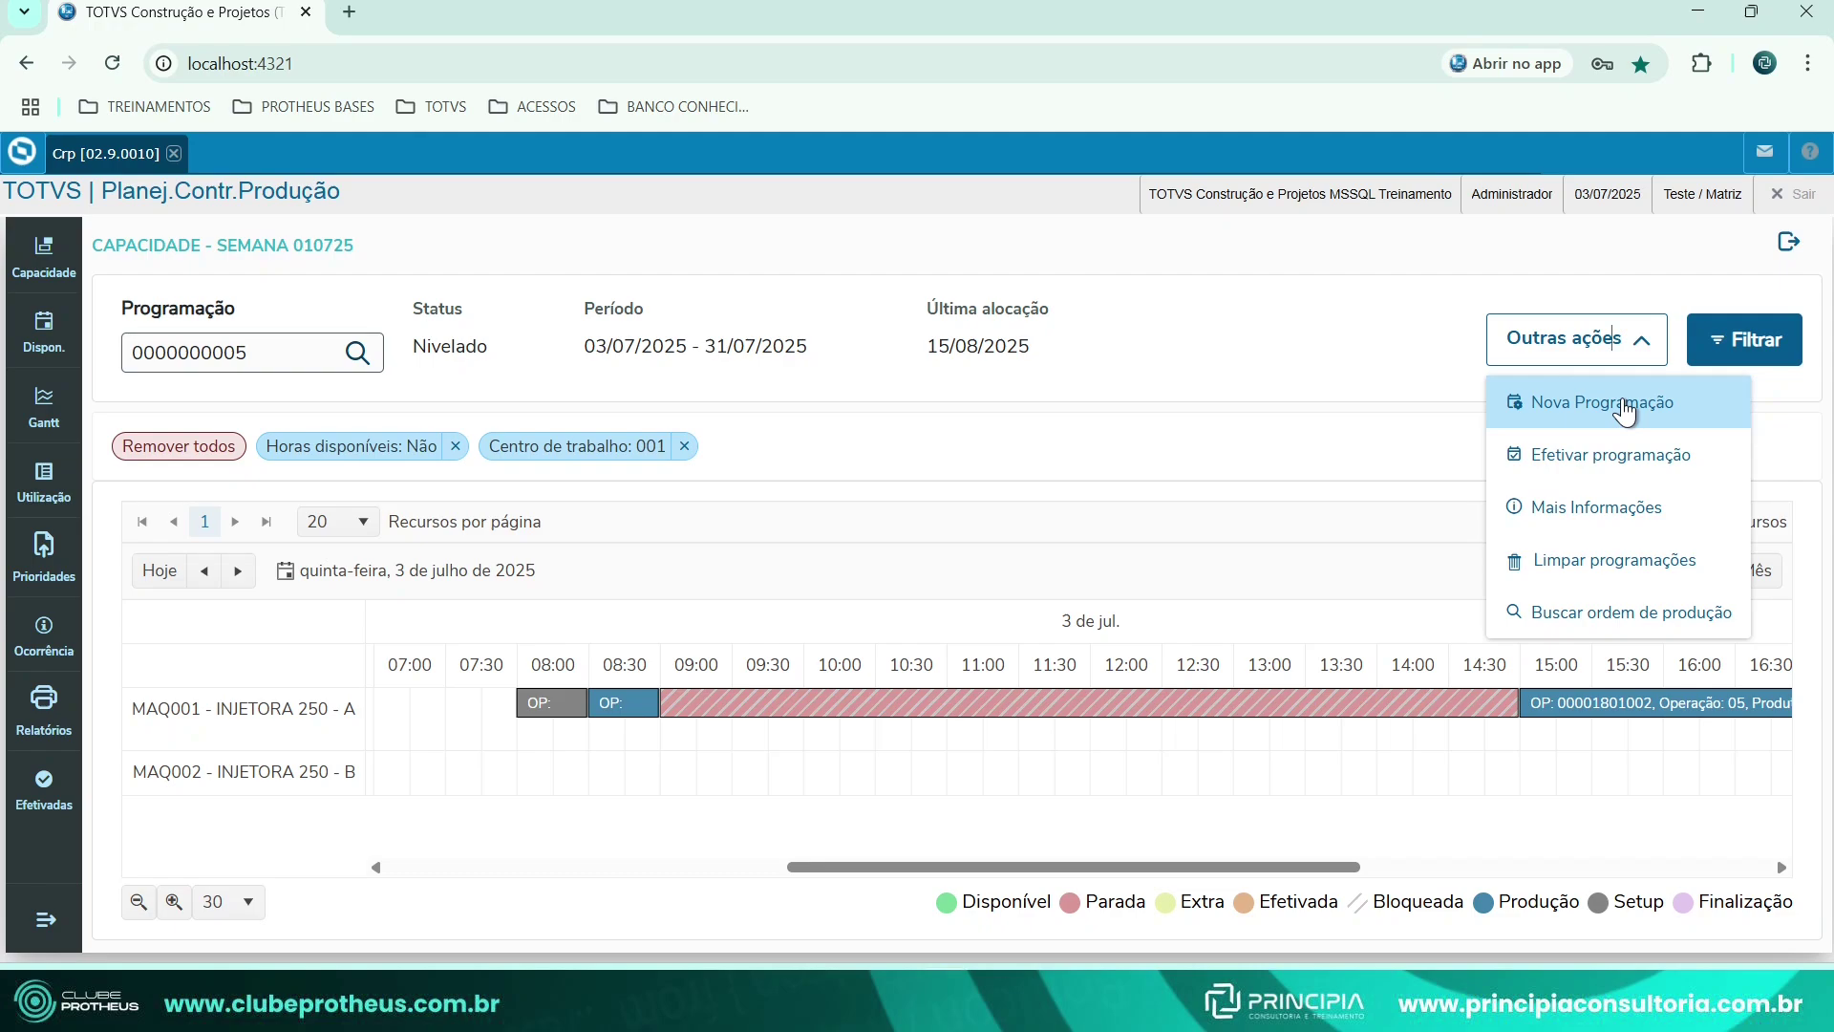
click(1624, 411)
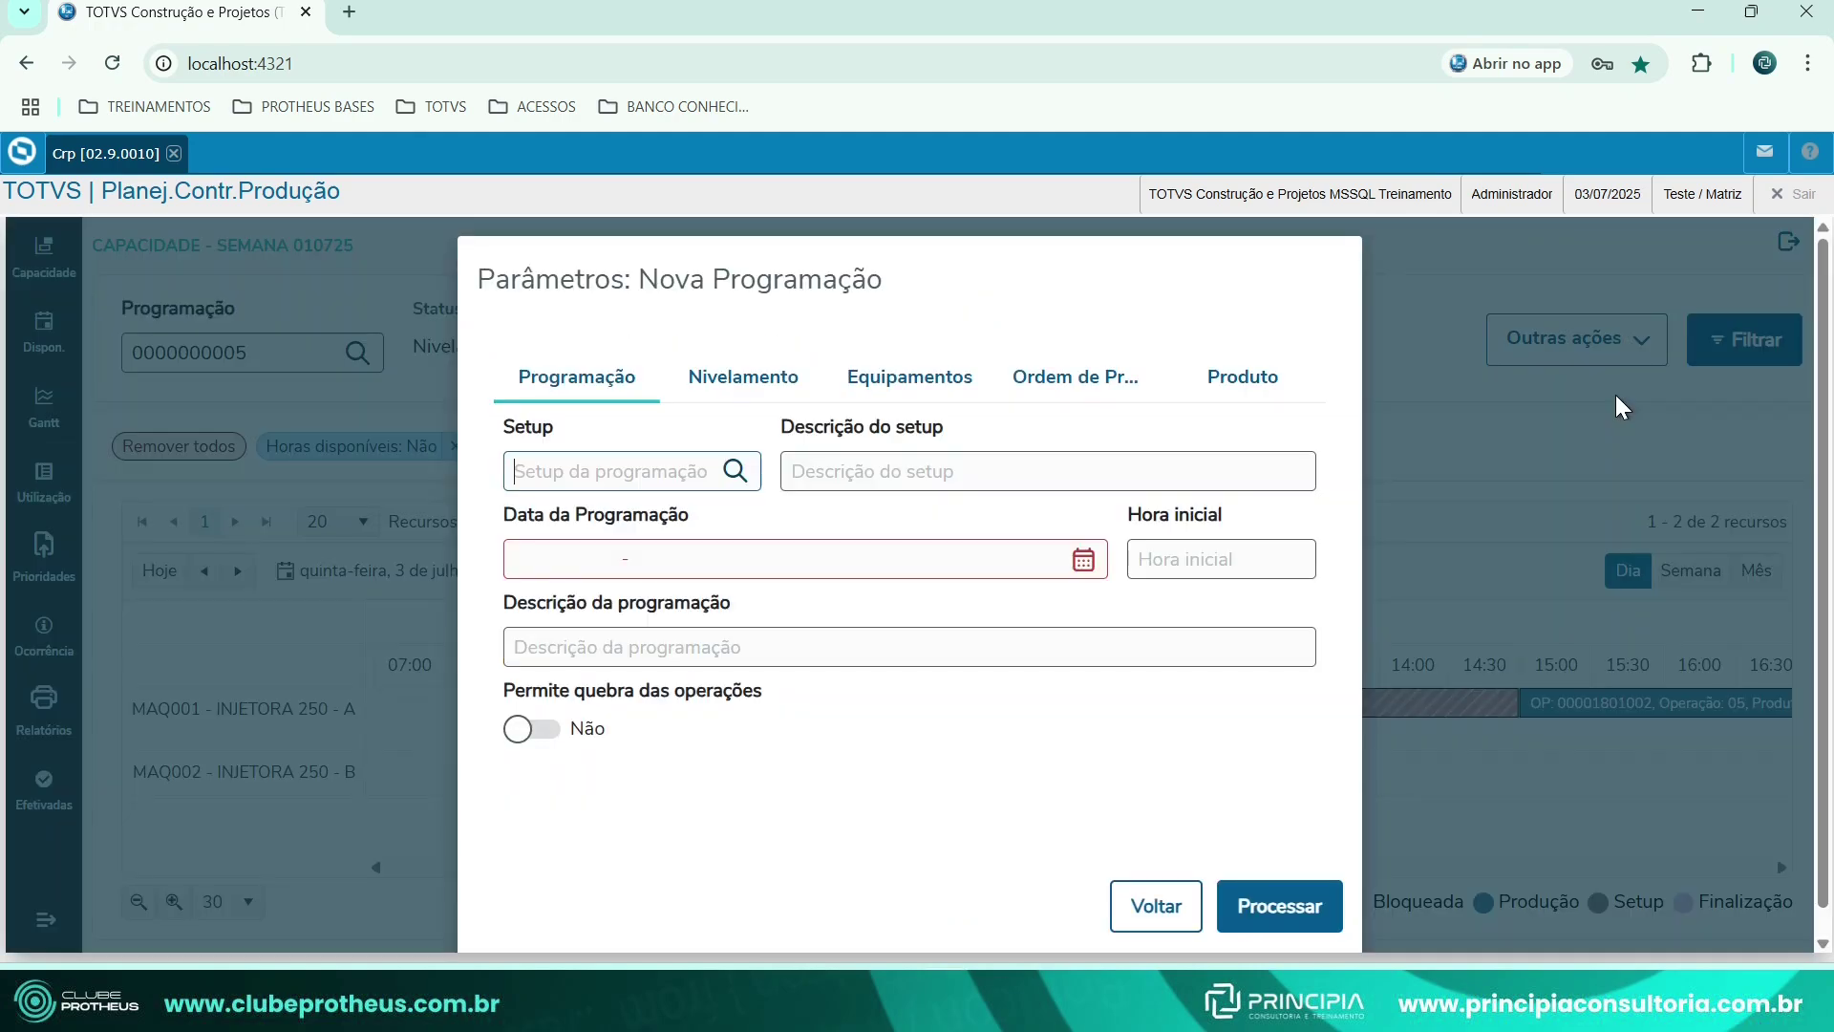
click(732, 472)
click(508, 509)
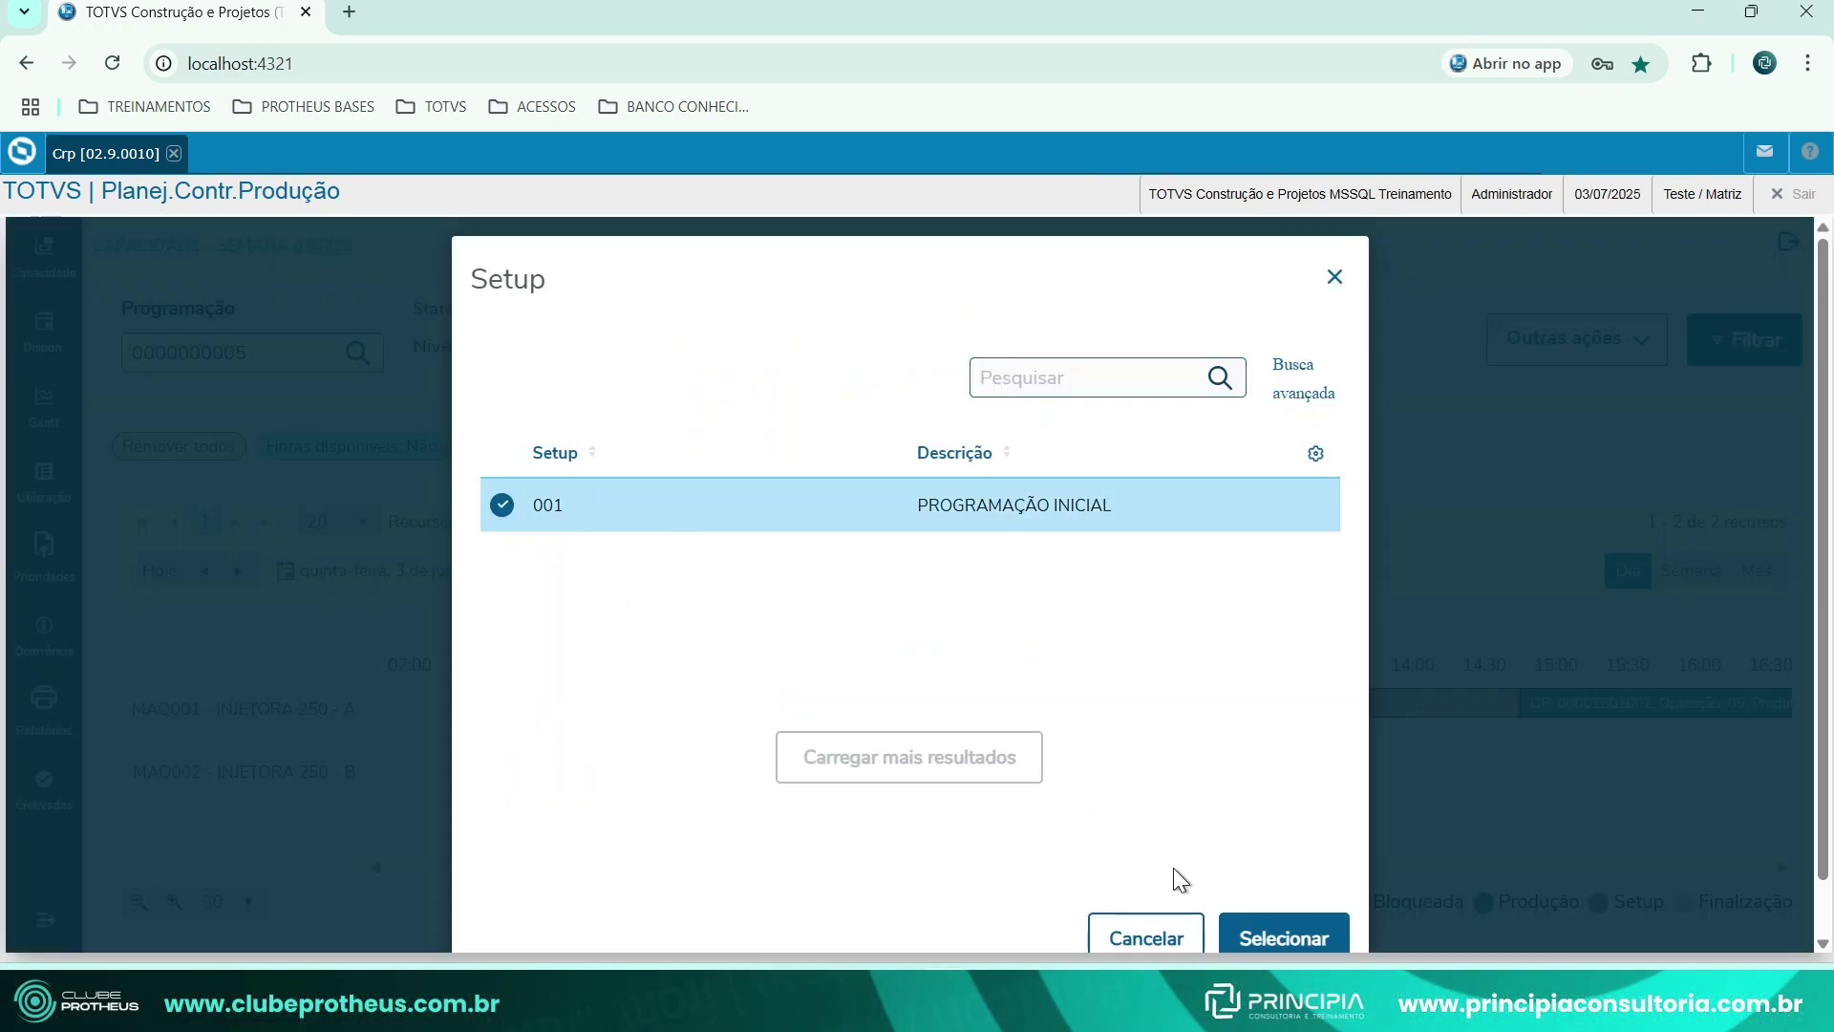
click(1250, 937)
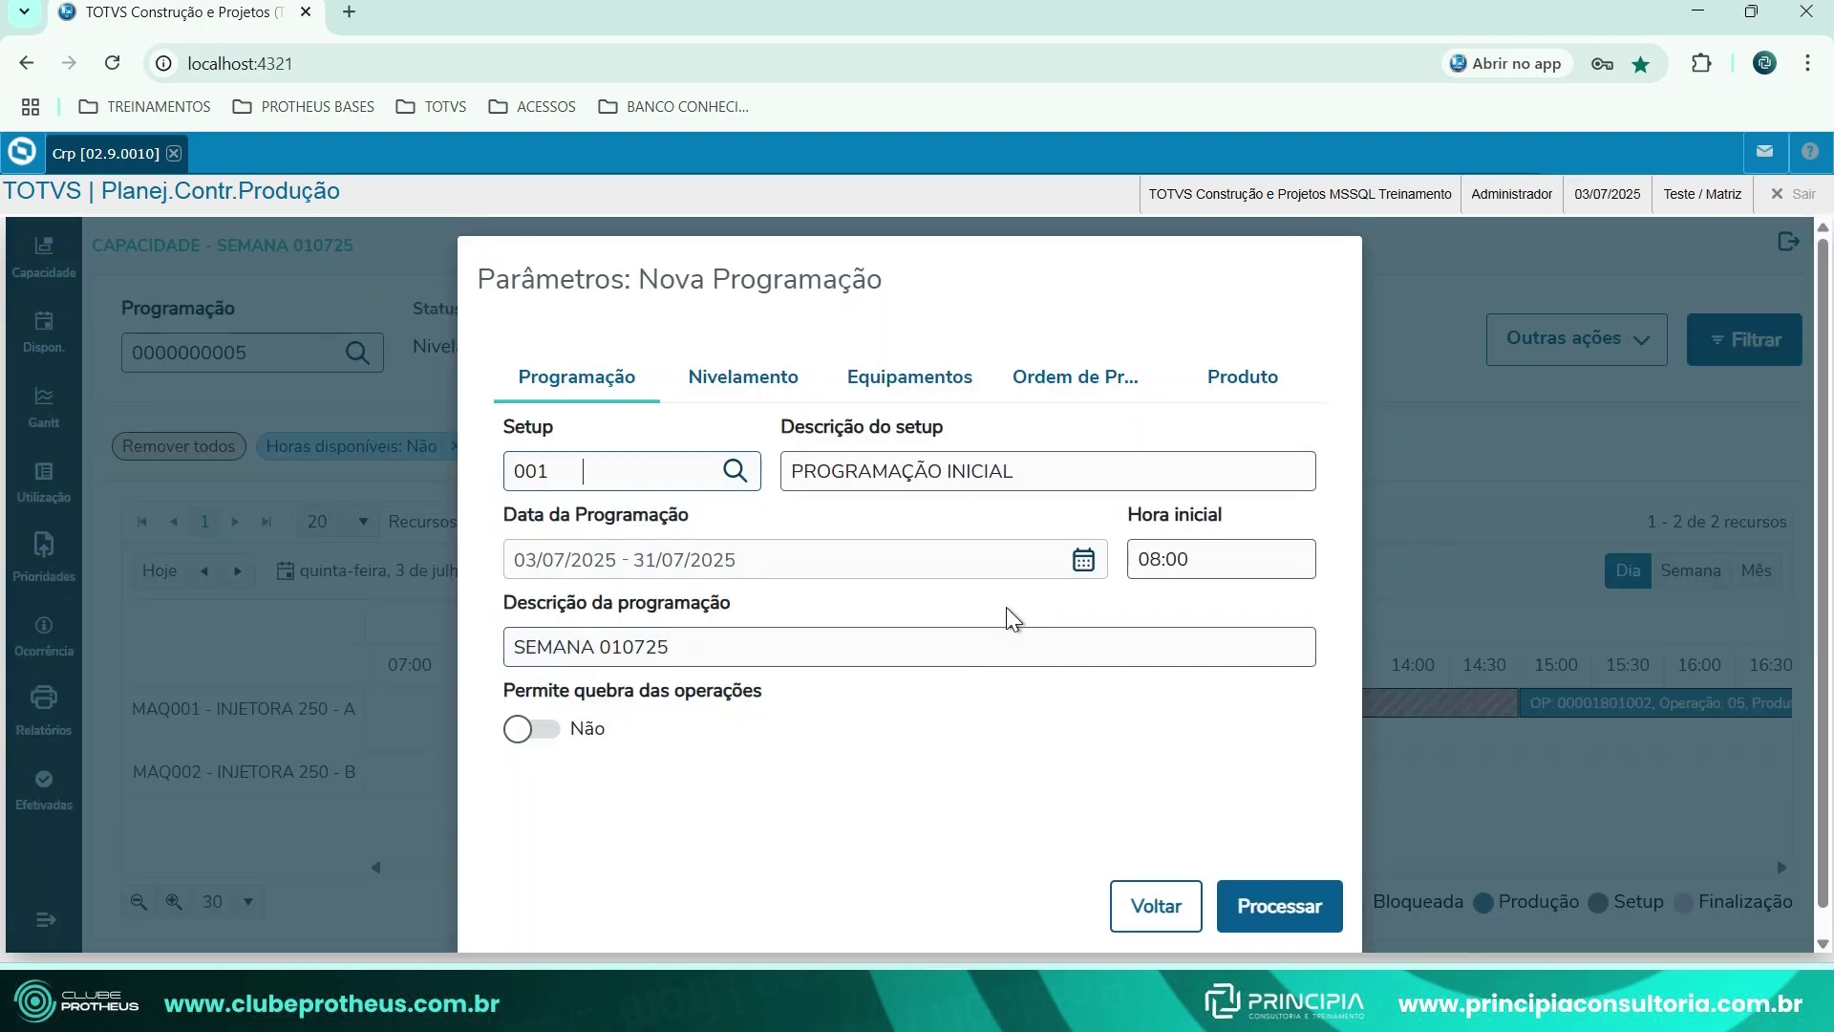
Turn off Nivelamento Automático, check the equipment and production order parameters, and process the new programming.
click(742, 382)
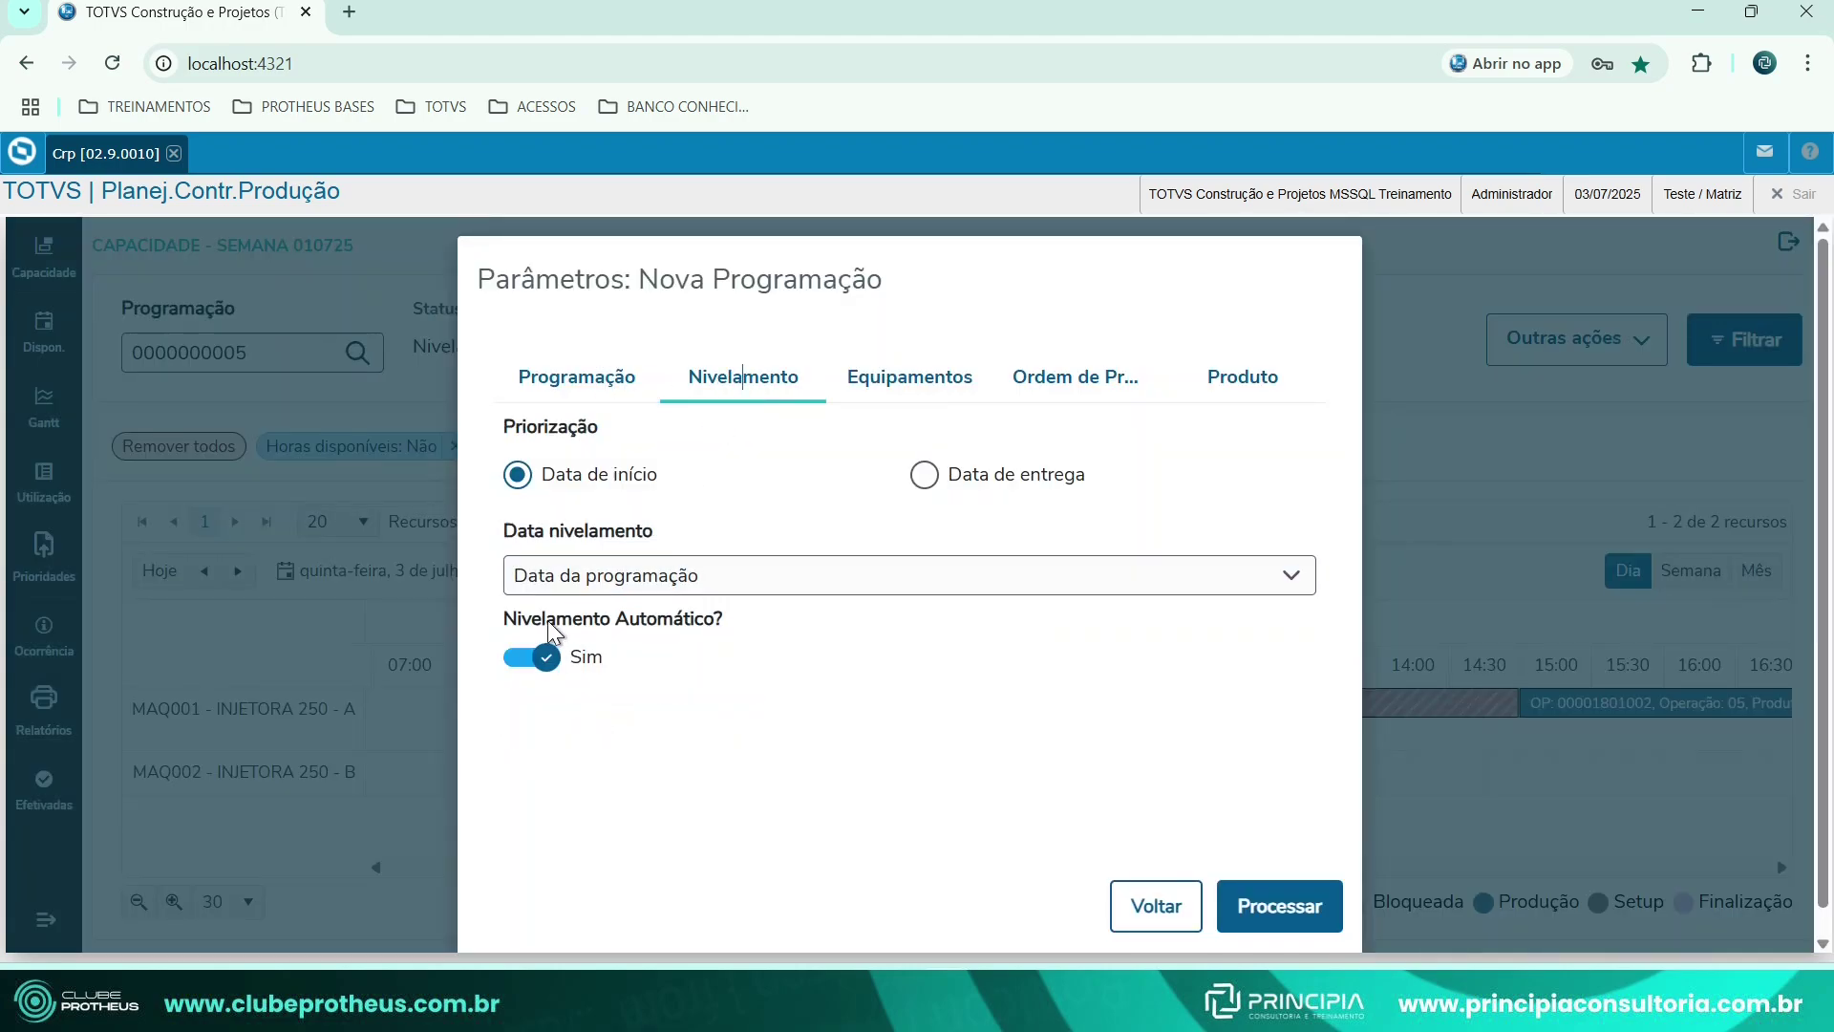
click(517, 661)
click(917, 376)
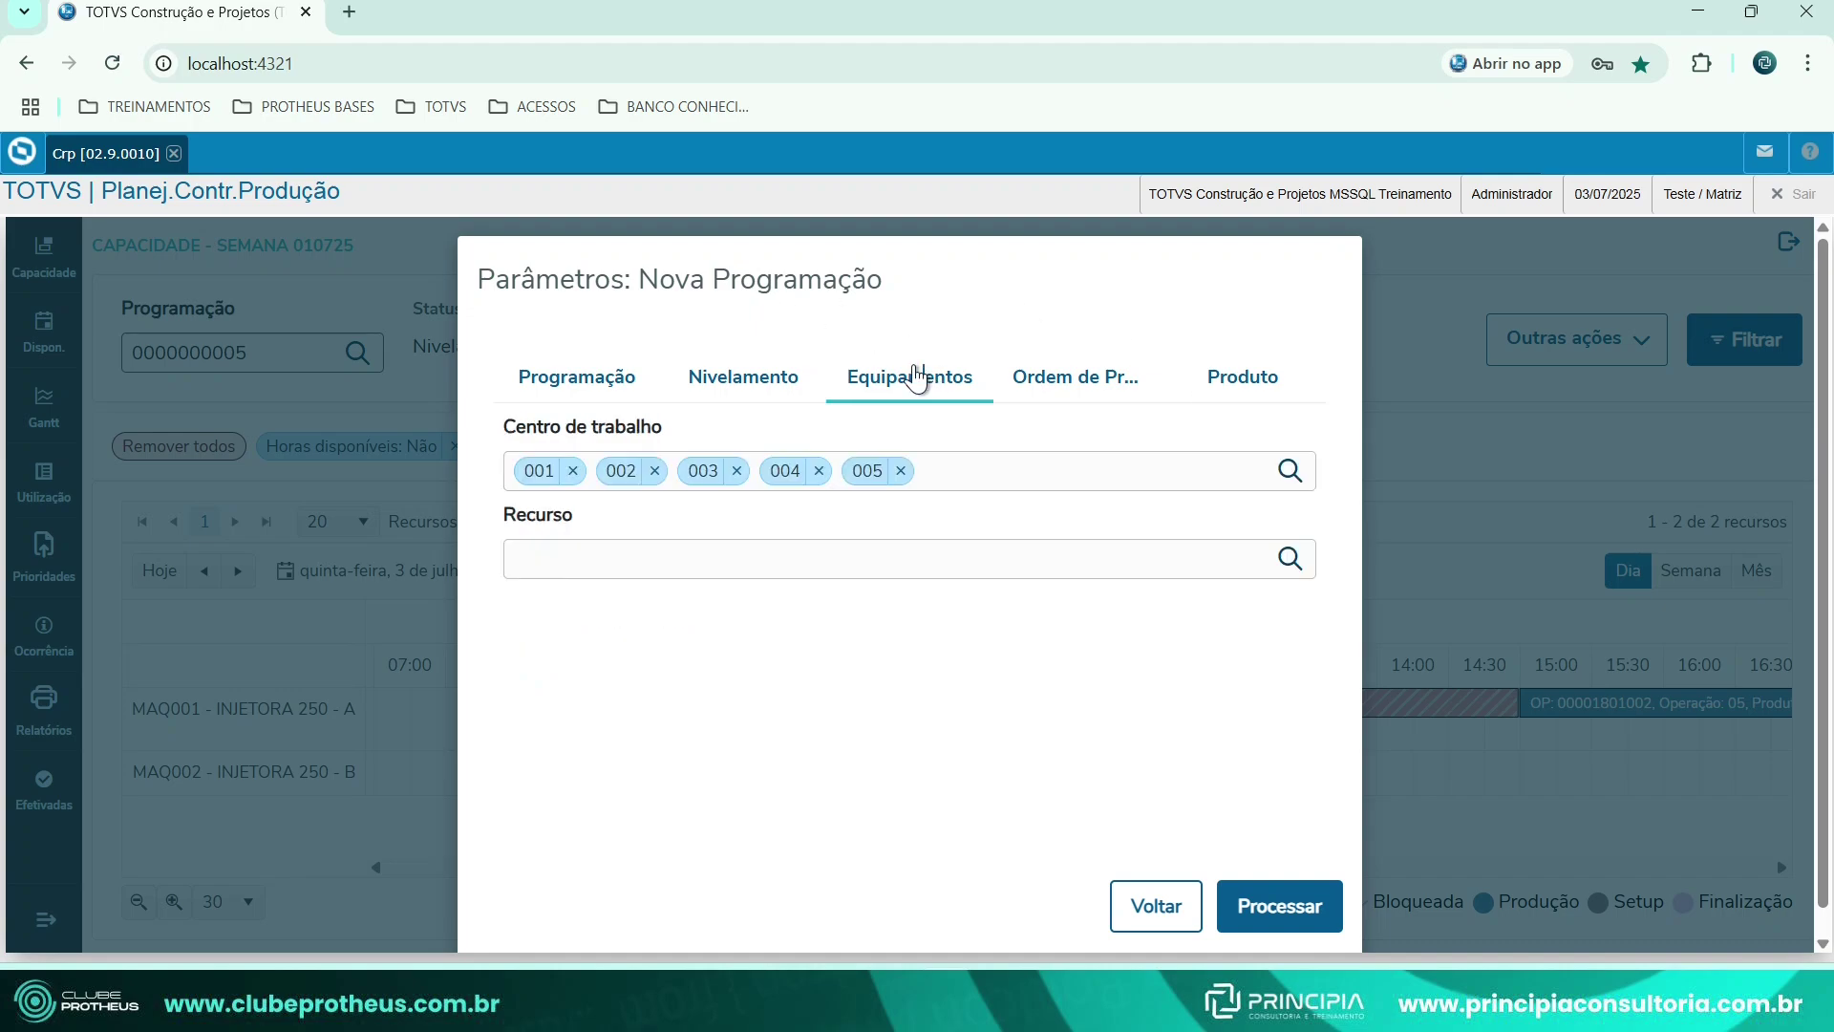
click(1084, 384)
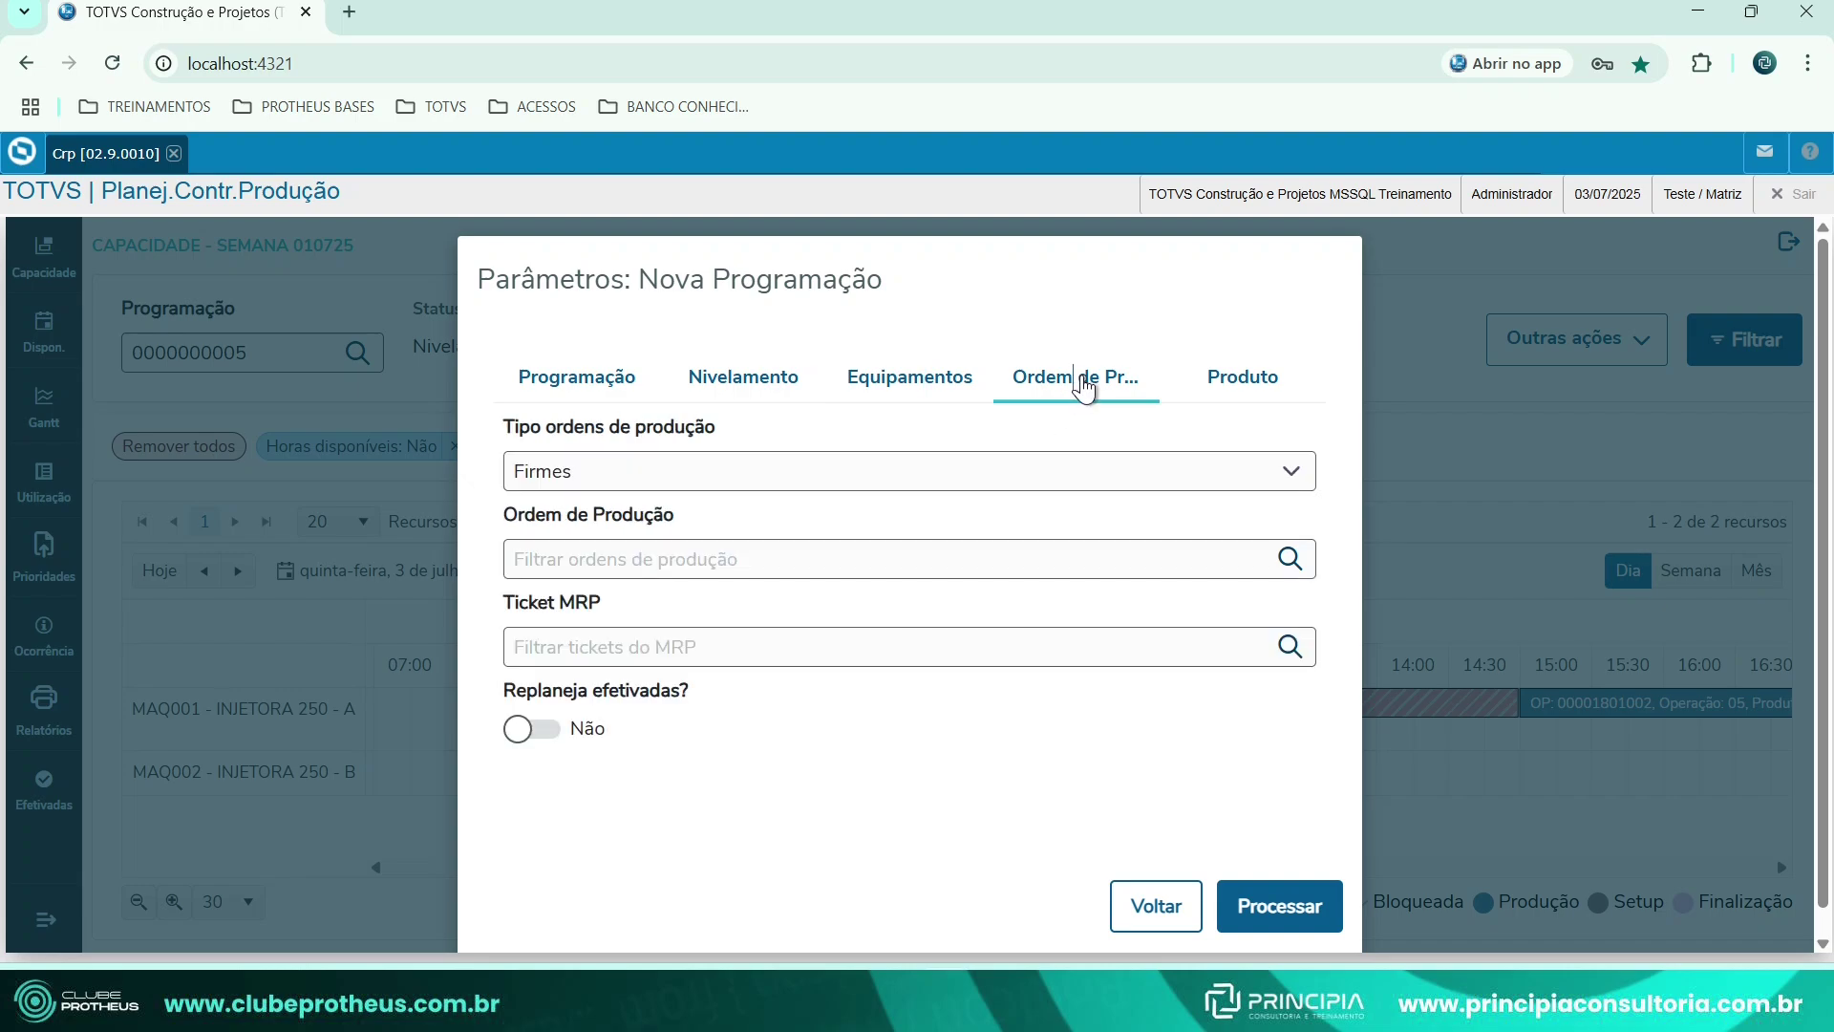
click(1306, 908)
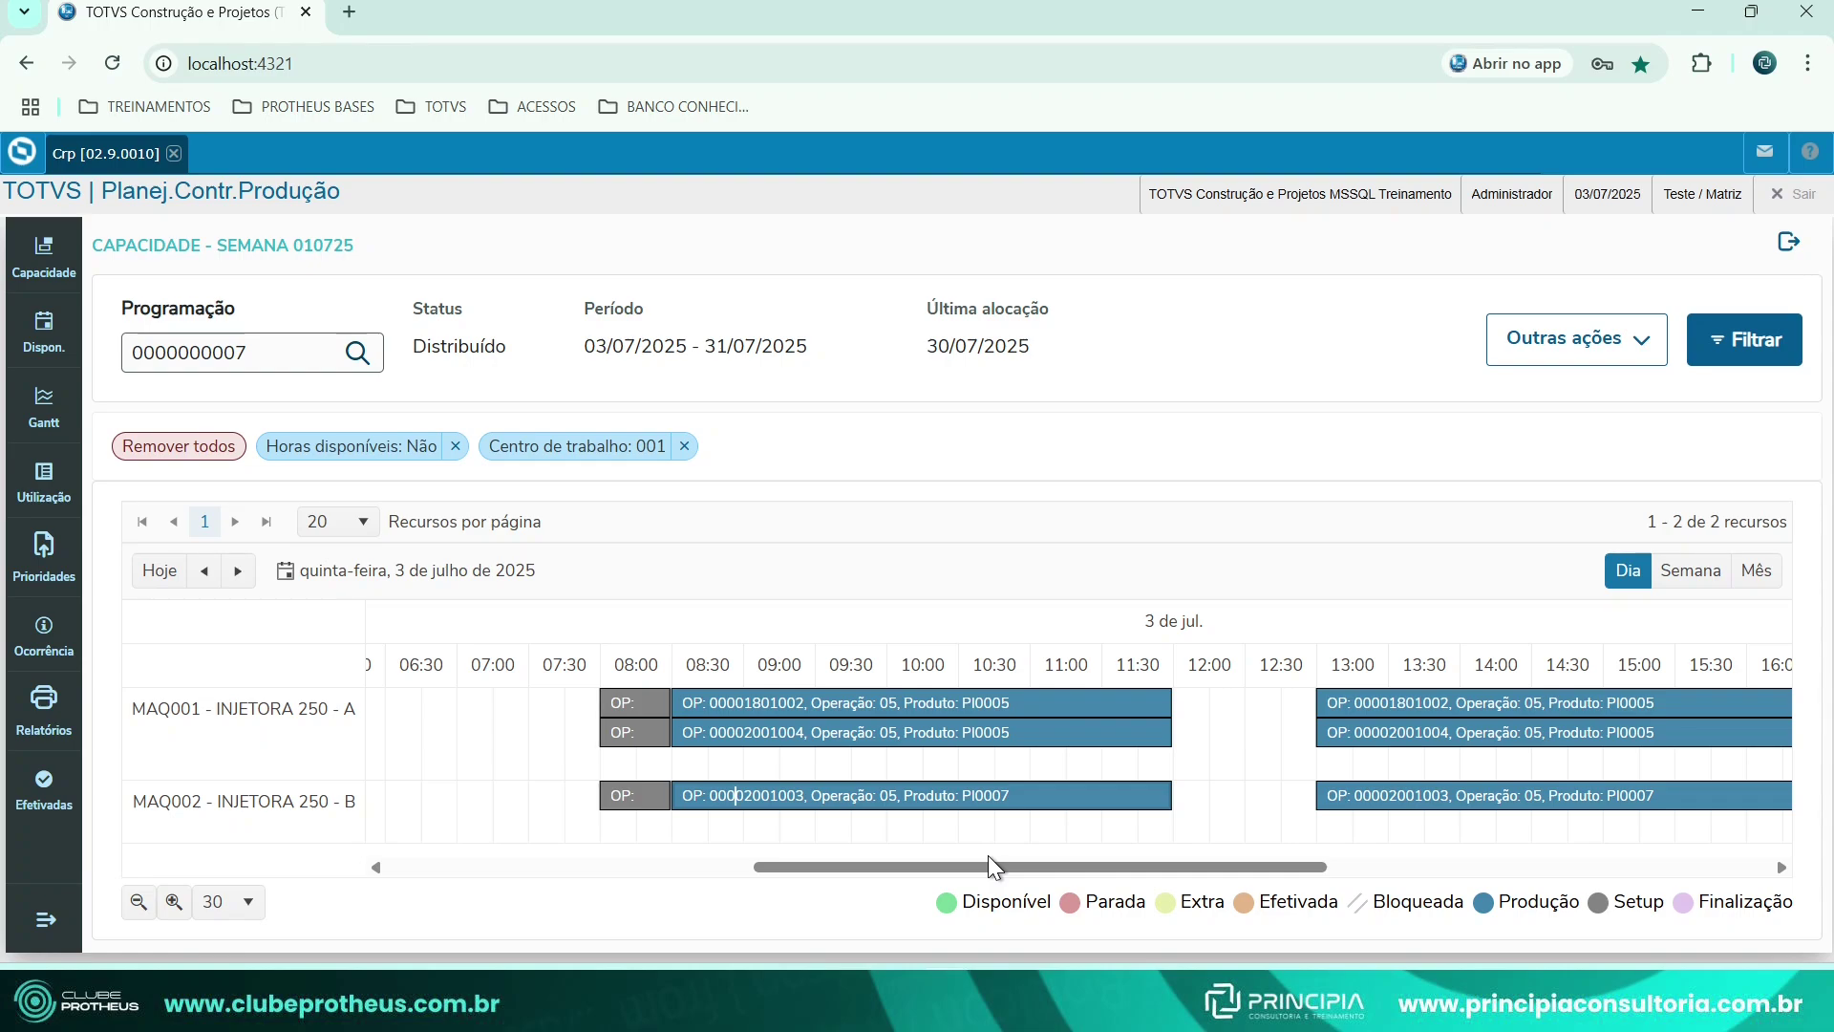
Filter the capacity chart to include the Disponíveis hours, and look over the allocations of MAQ001 and MAQ002.
drag(976, 865, 1071, 866)
click(1745, 340)
click(538, 538)
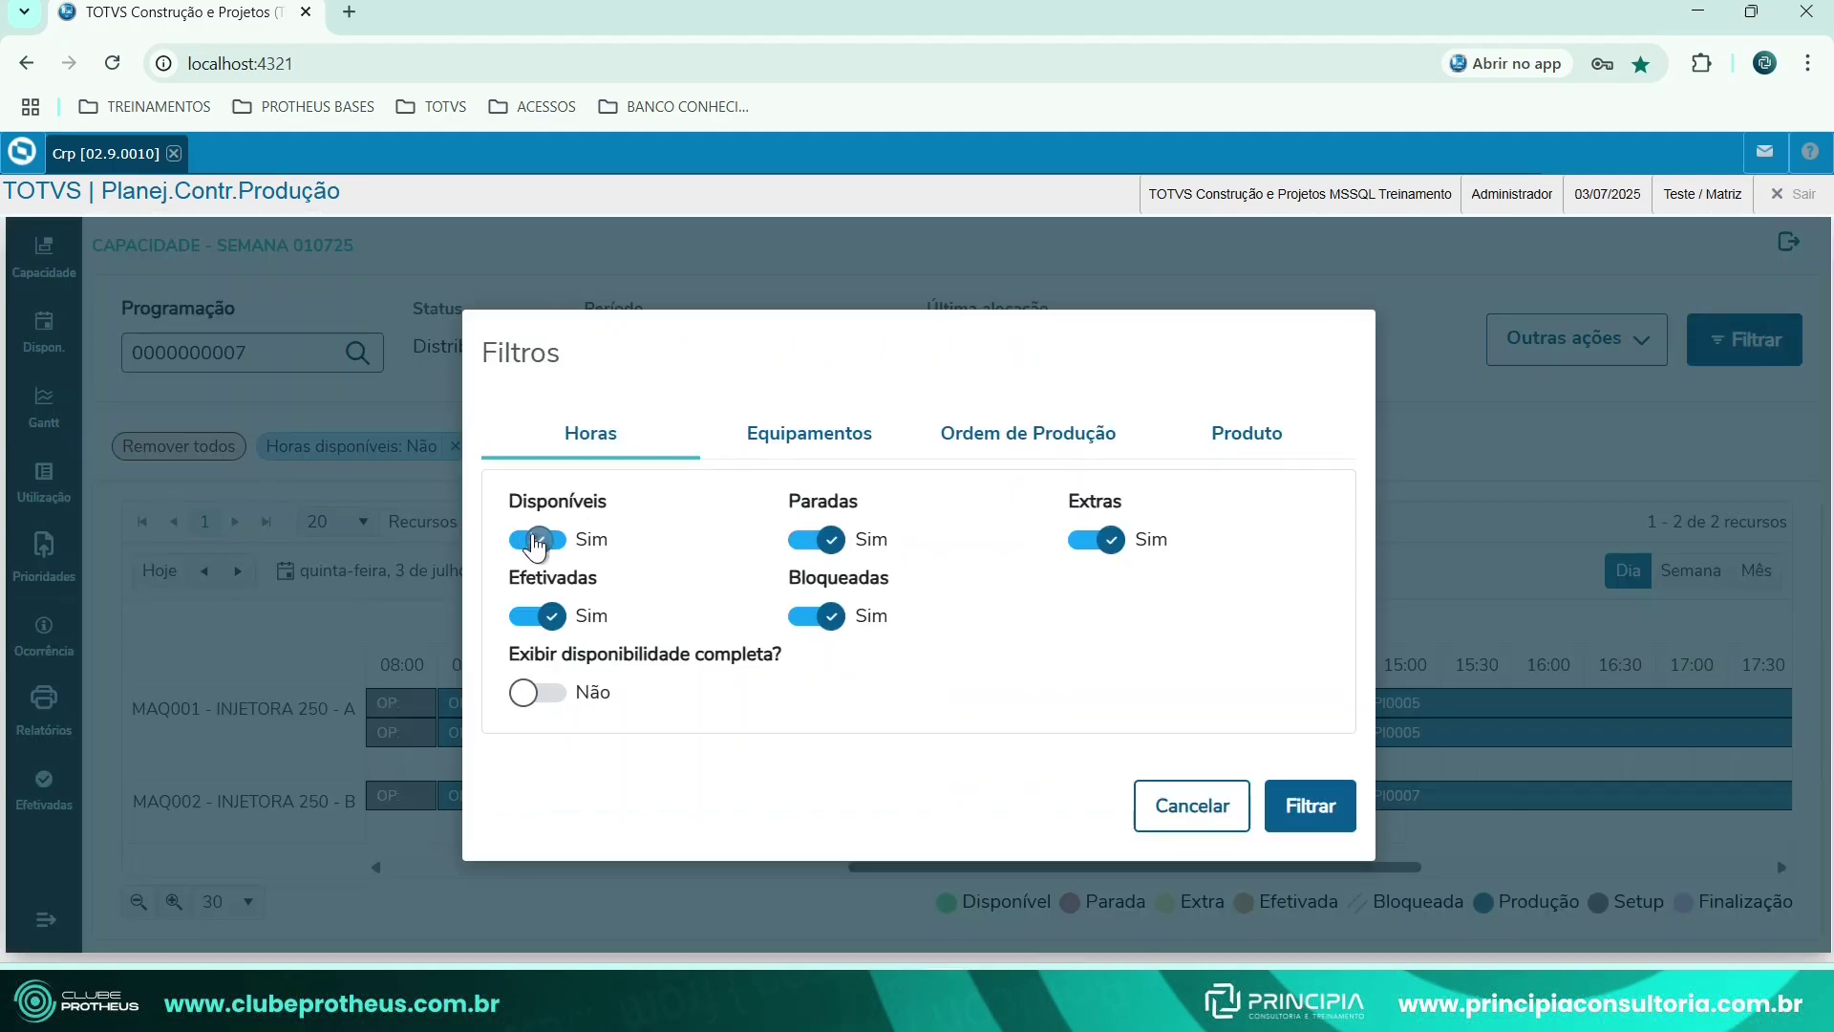
click(1307, 805)
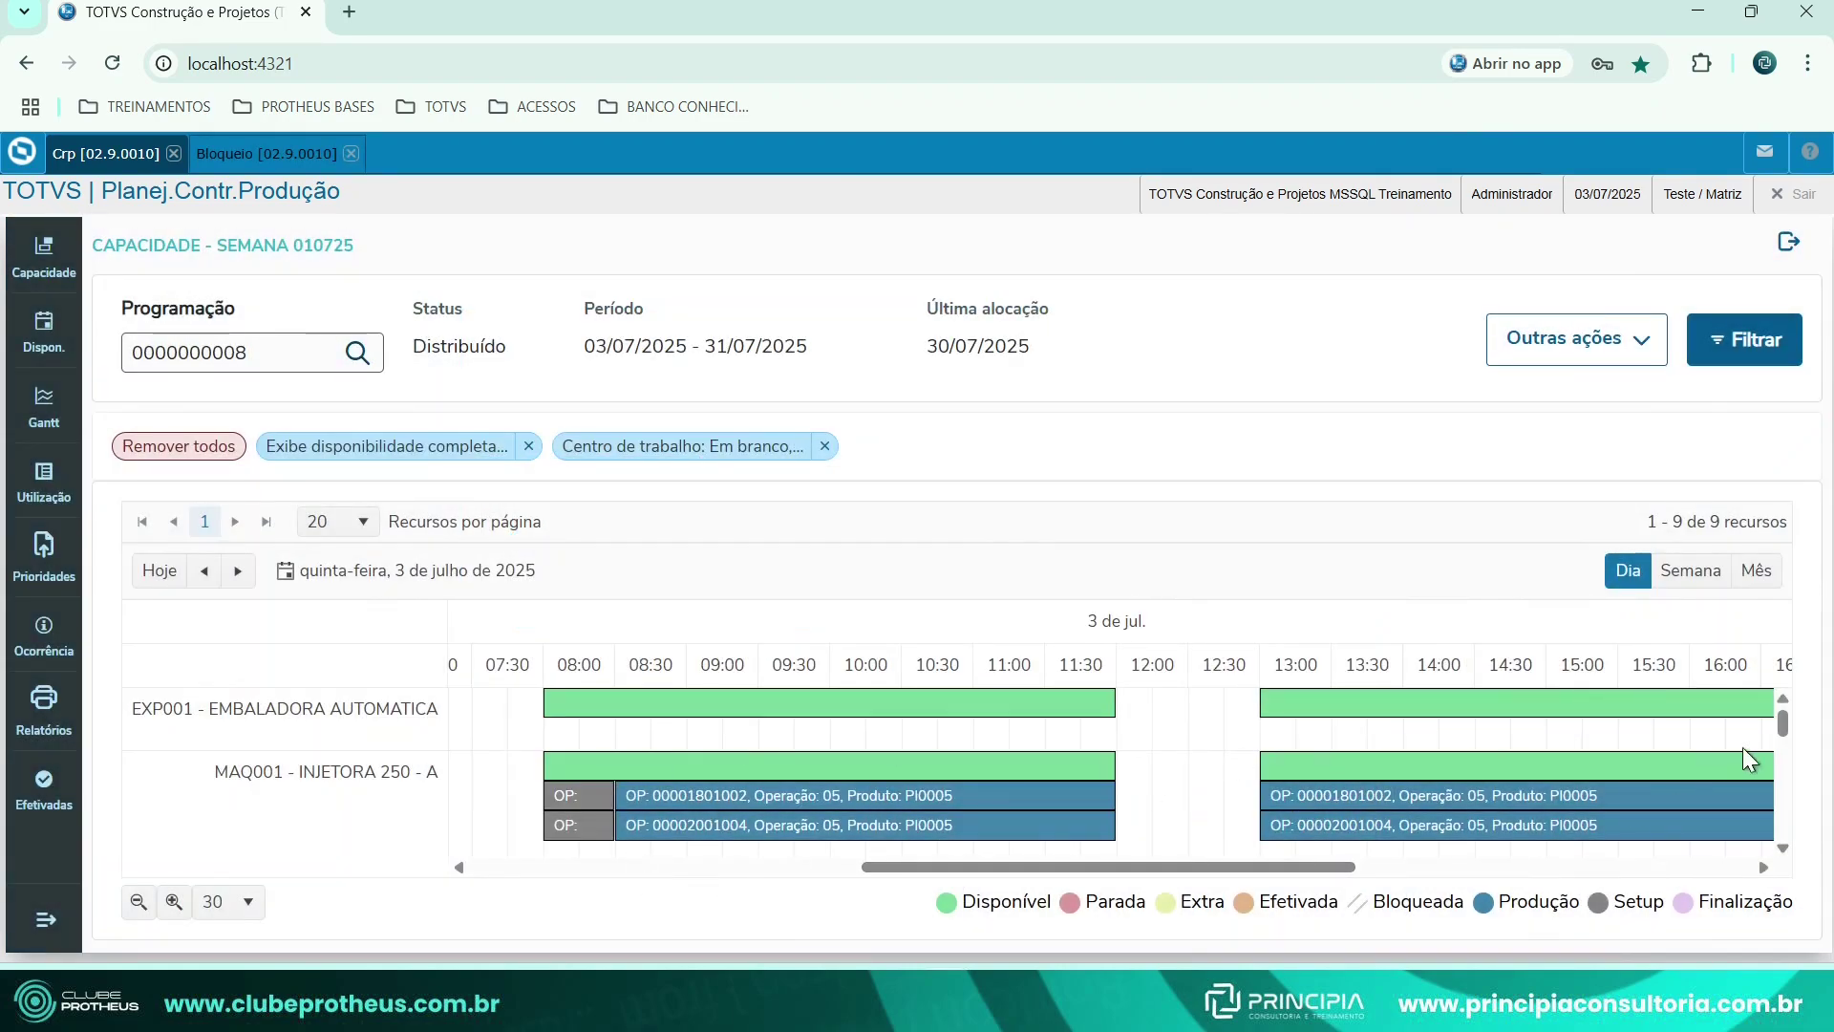
drag(1781, 718, 1783, 731)
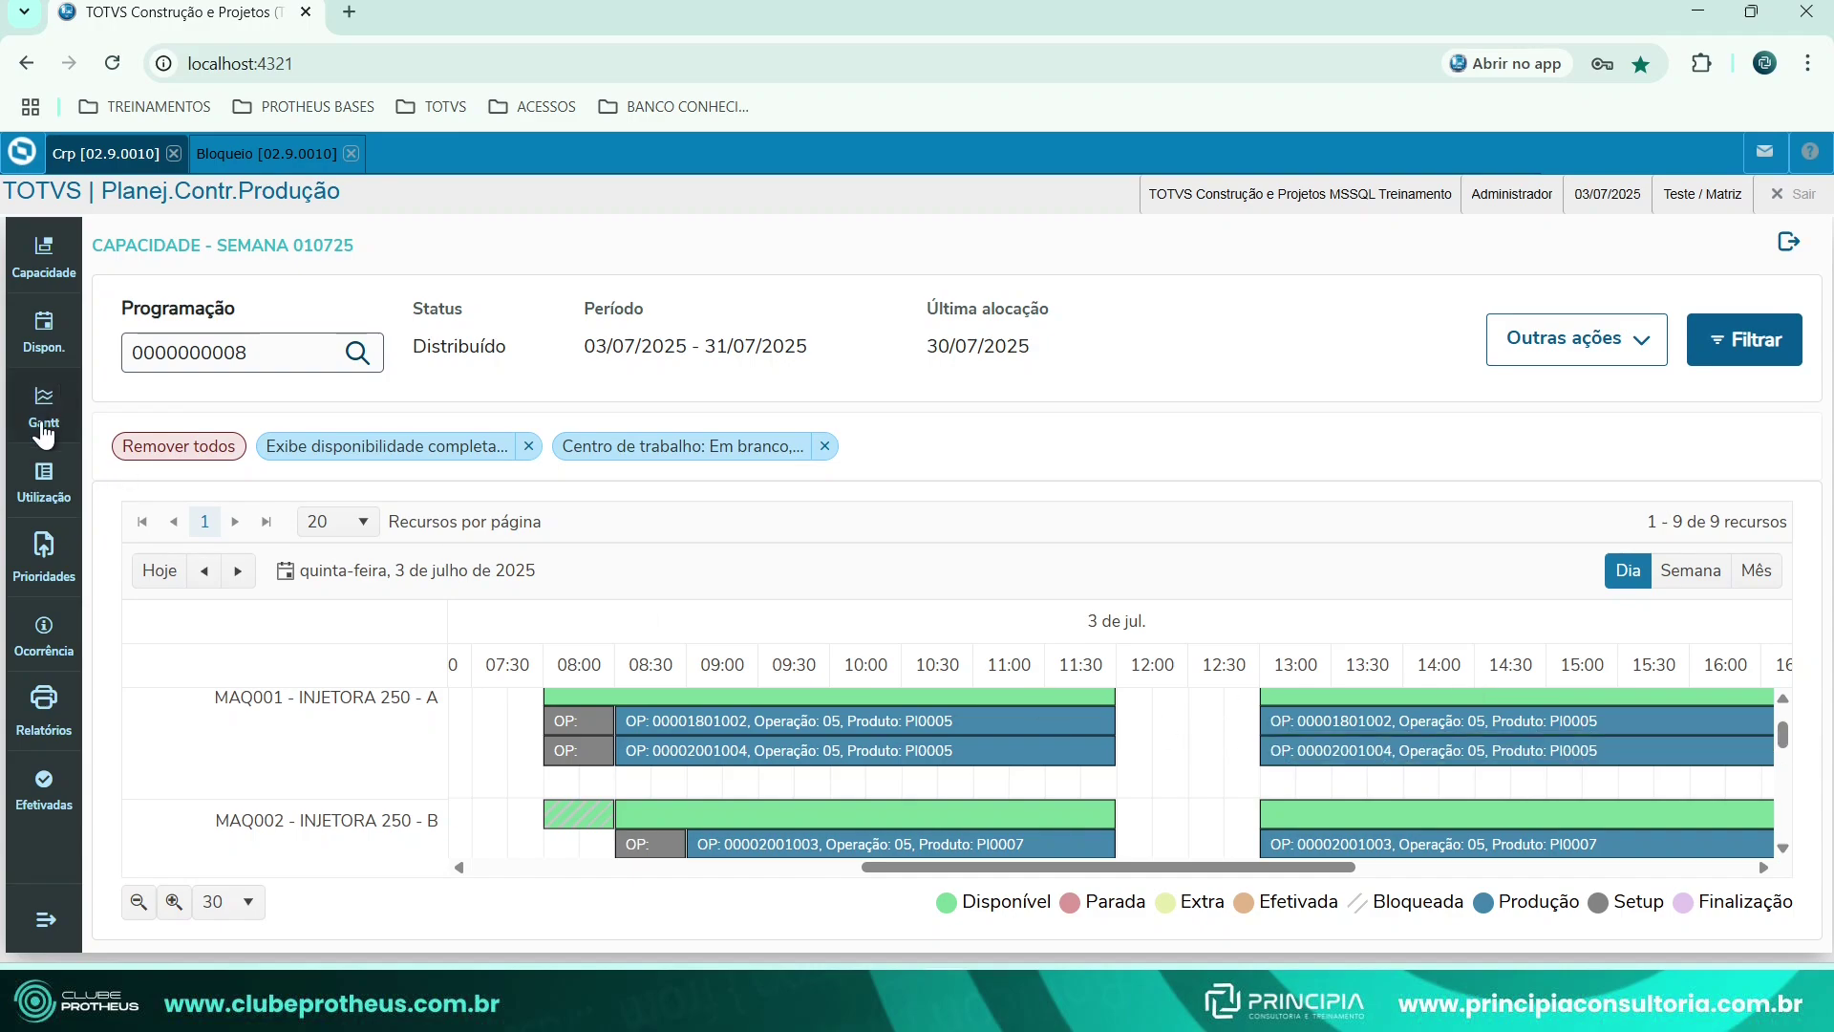
Run the Próxima etapa of the programming after reviewing its parameters, and look over the levelled allocation of MAQ001.
click(1559, 340)
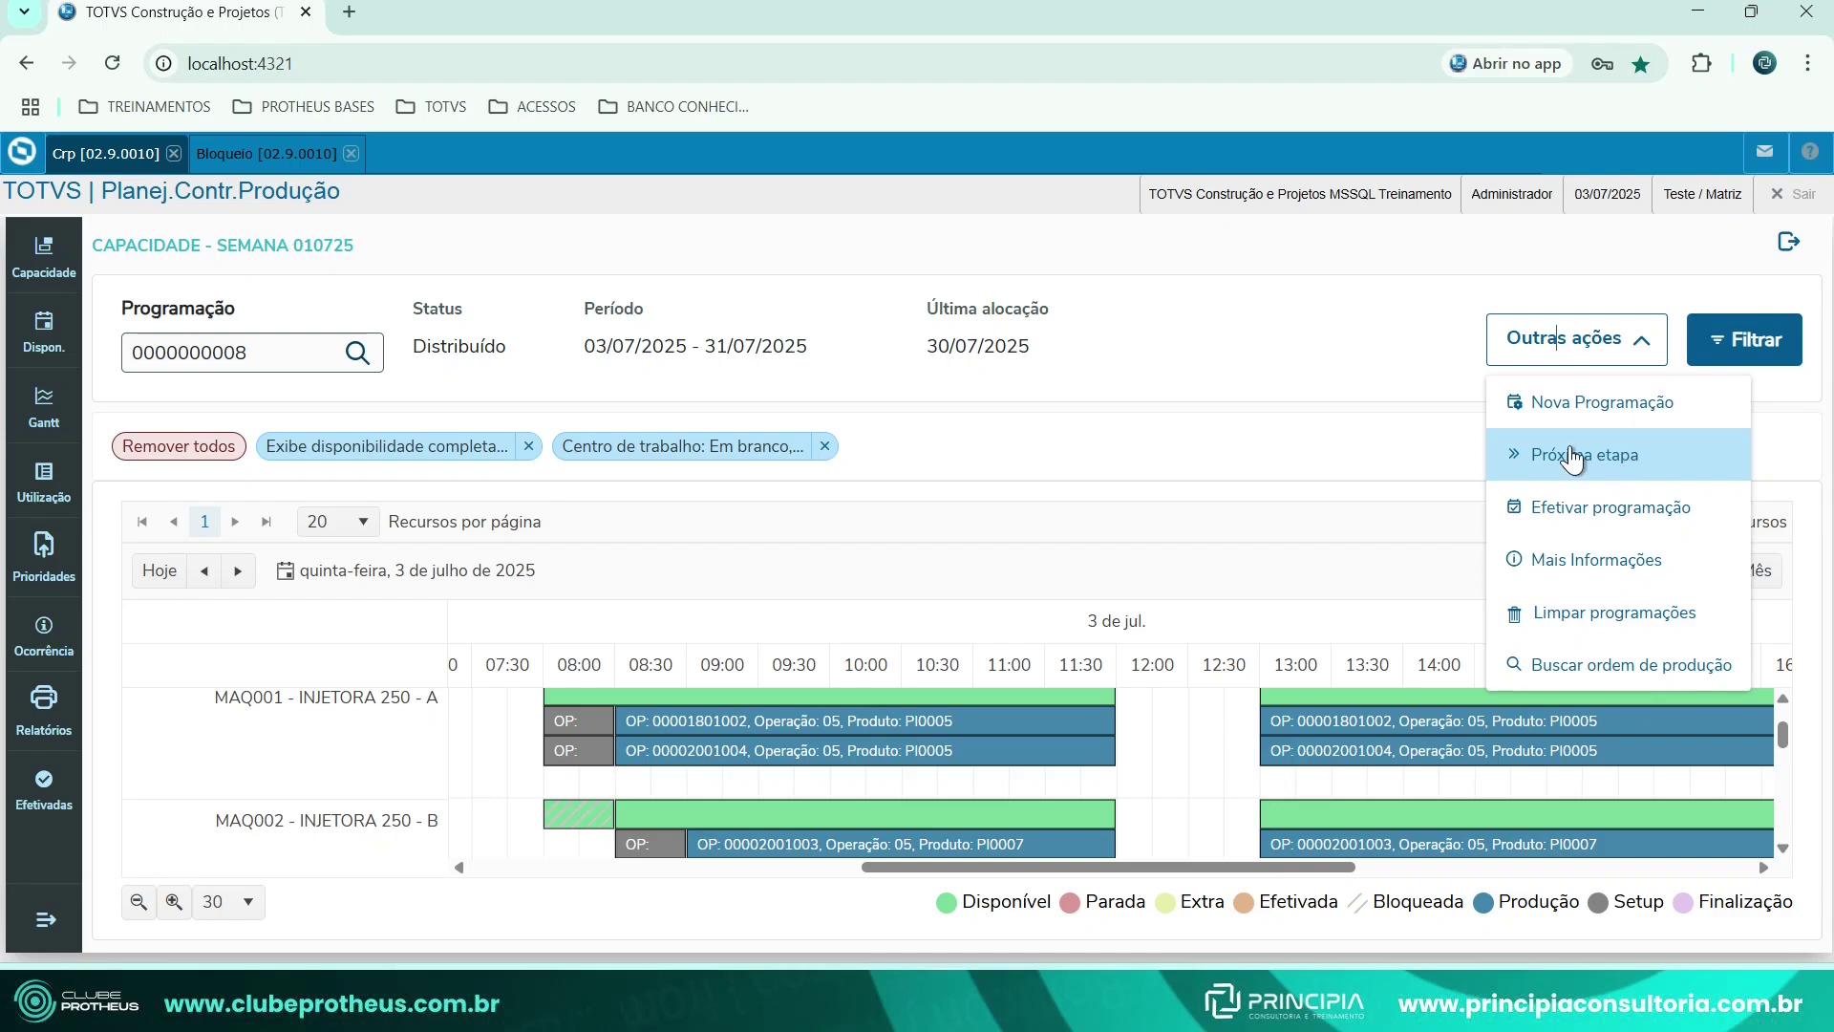
click(1561, 457)
click(922, 377)
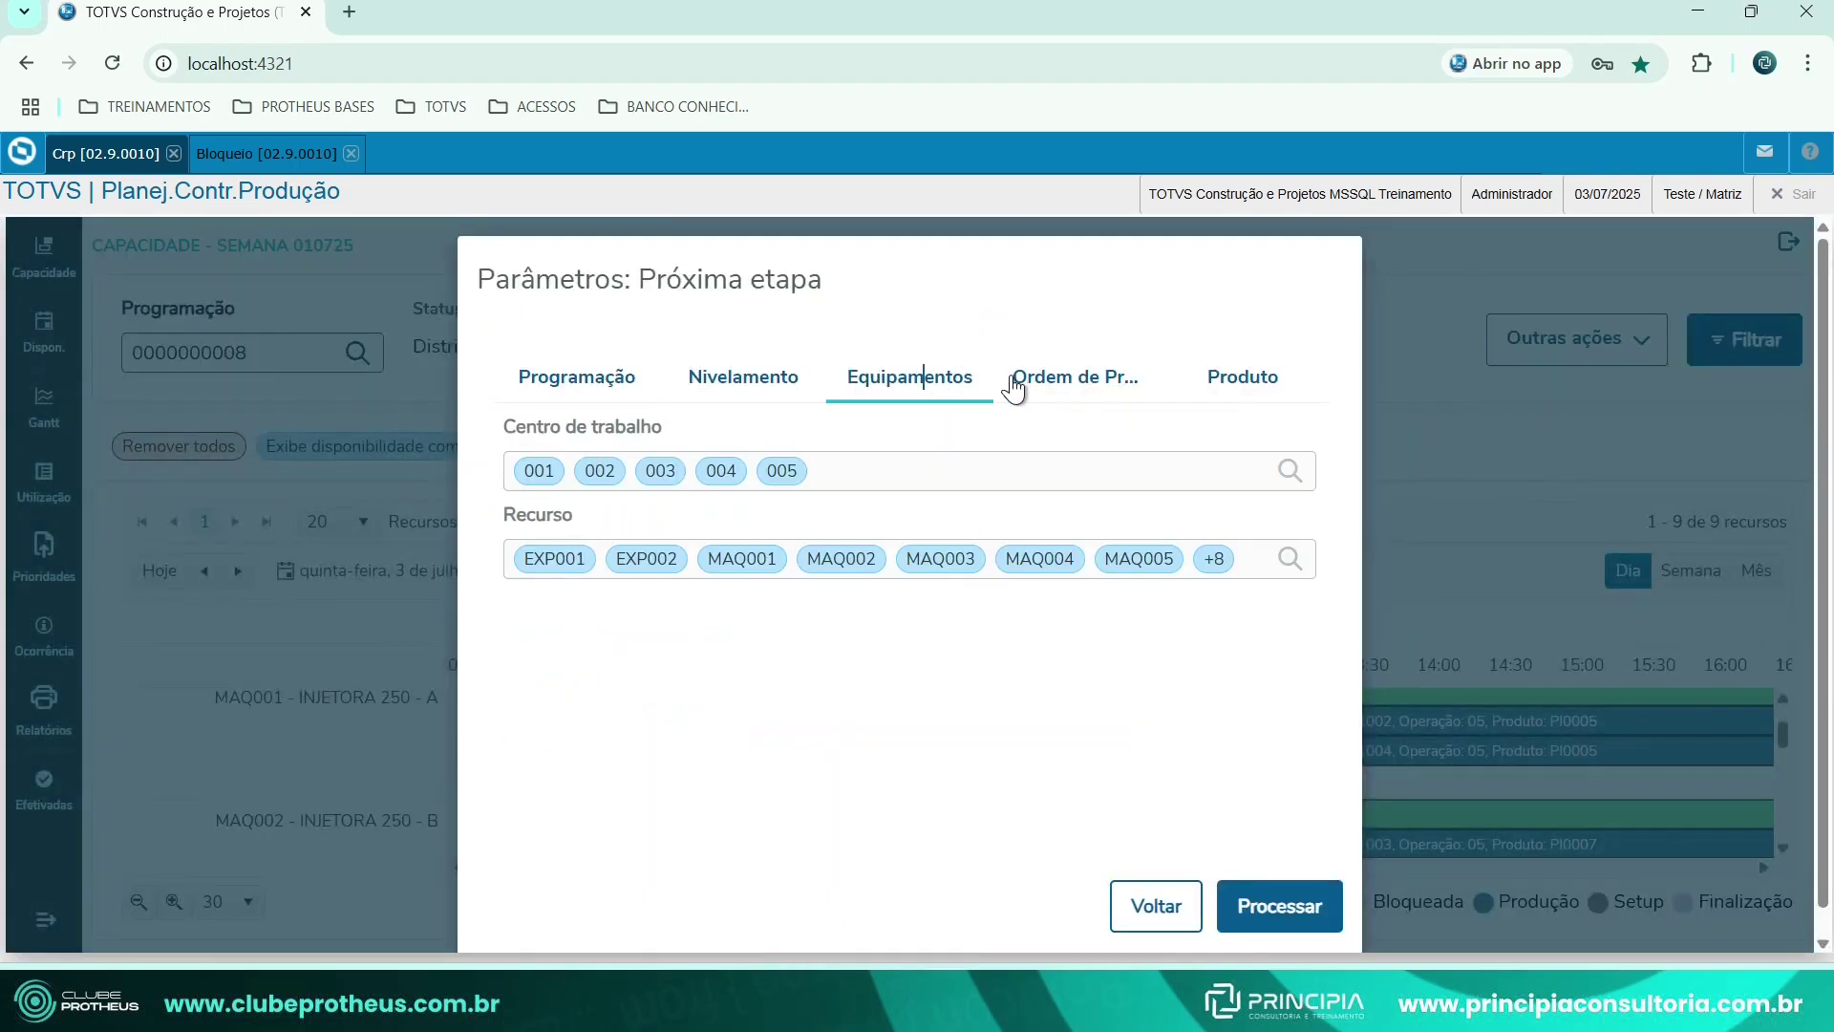
click(1127, 377)
click(1261, 379)
click(608, 384)
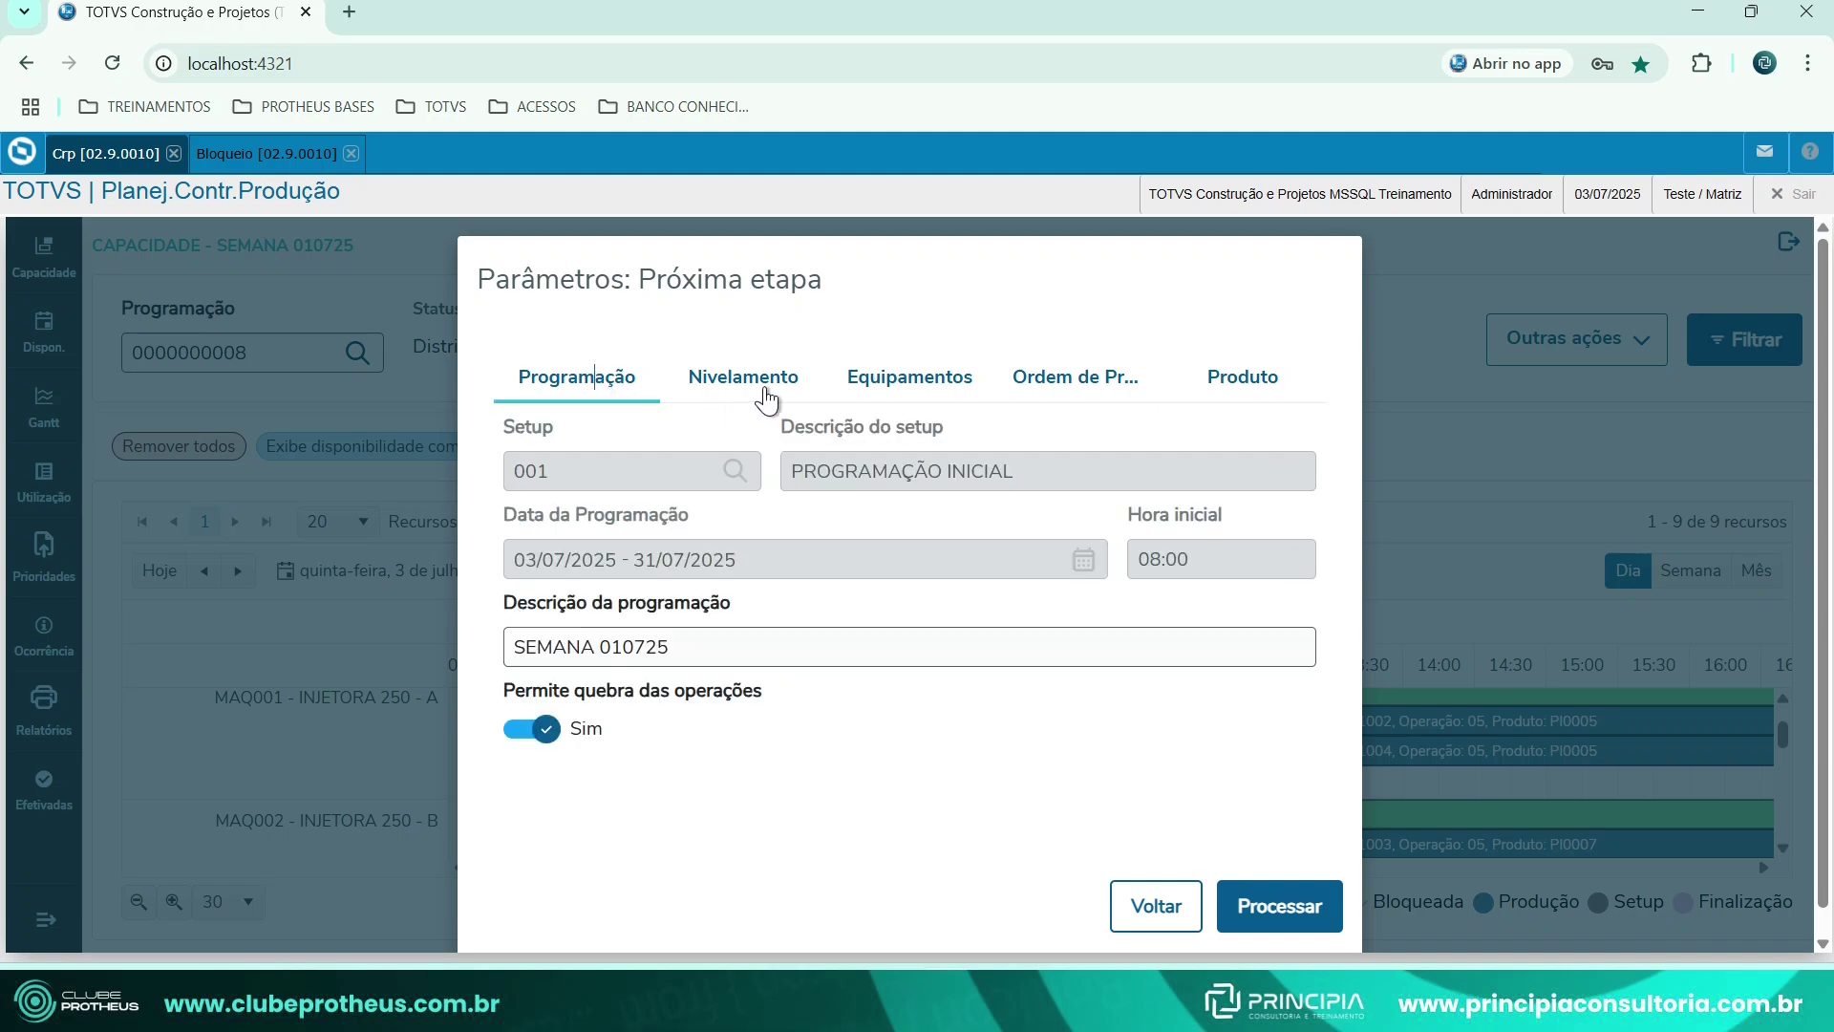
click(761, 390)
click(575, 392)
click(1273, 911)
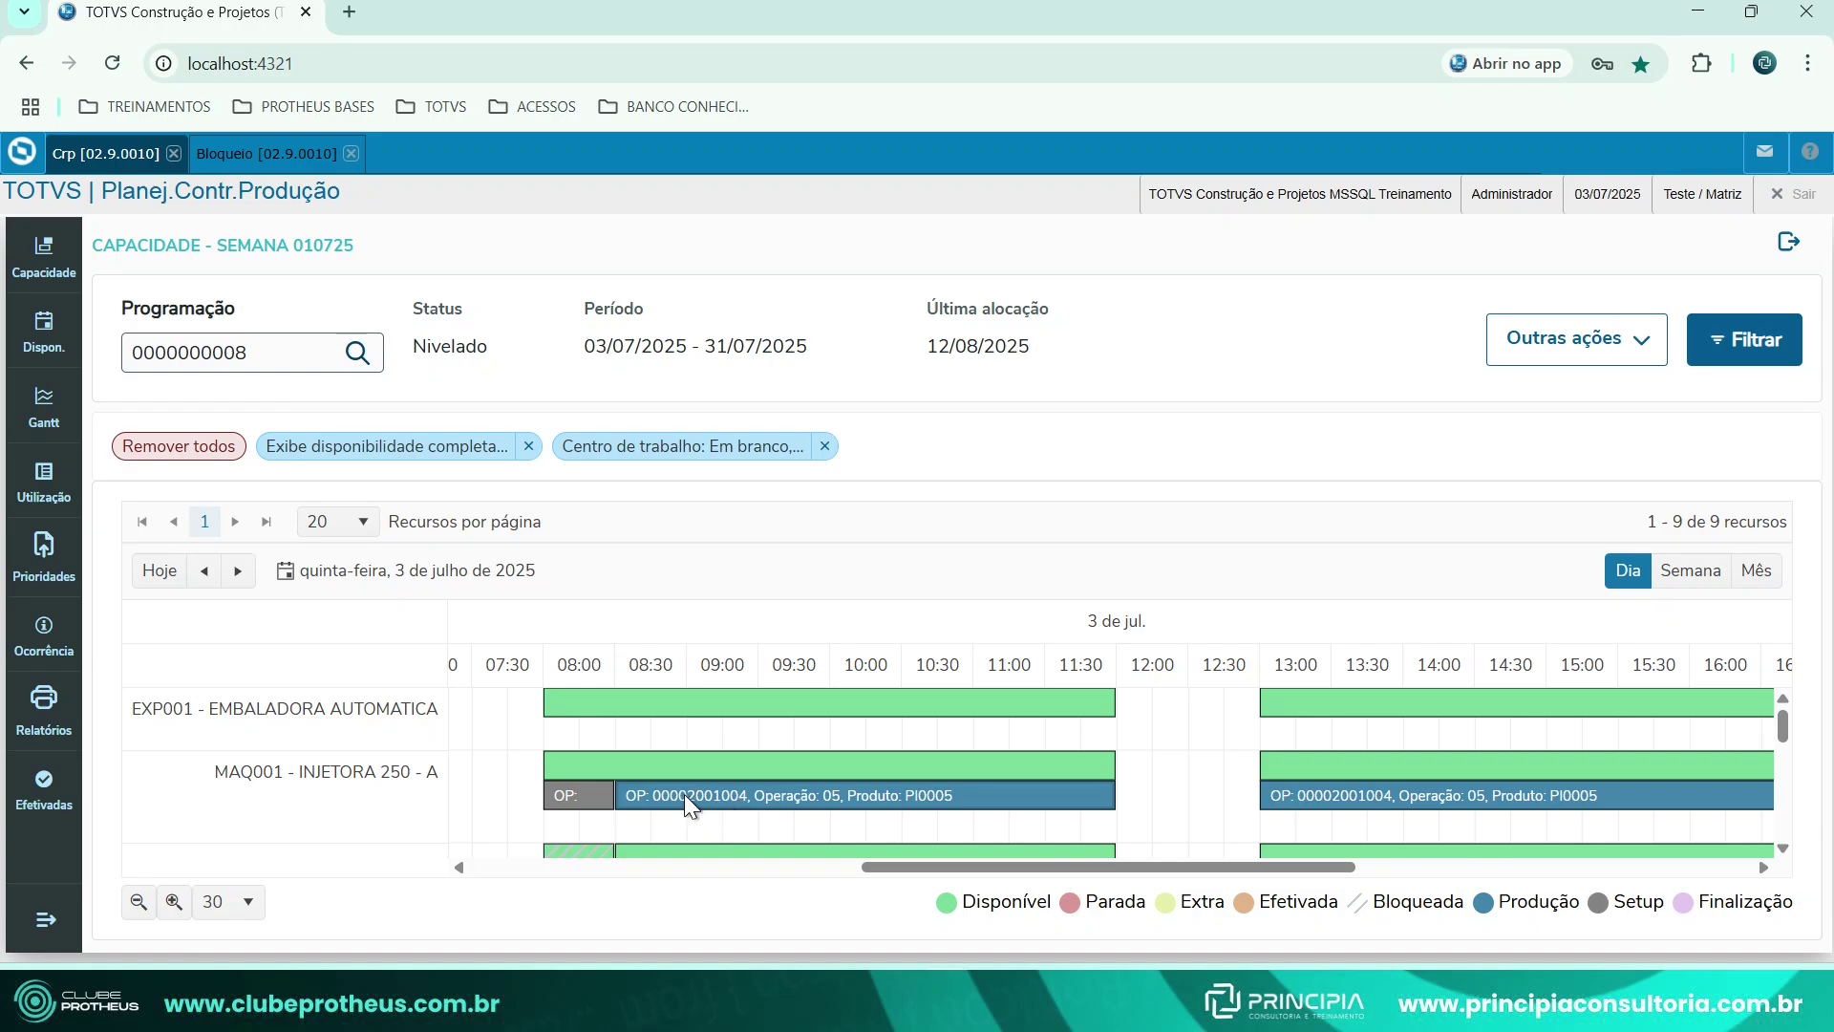
drag(1027, 866, 1094, 867)
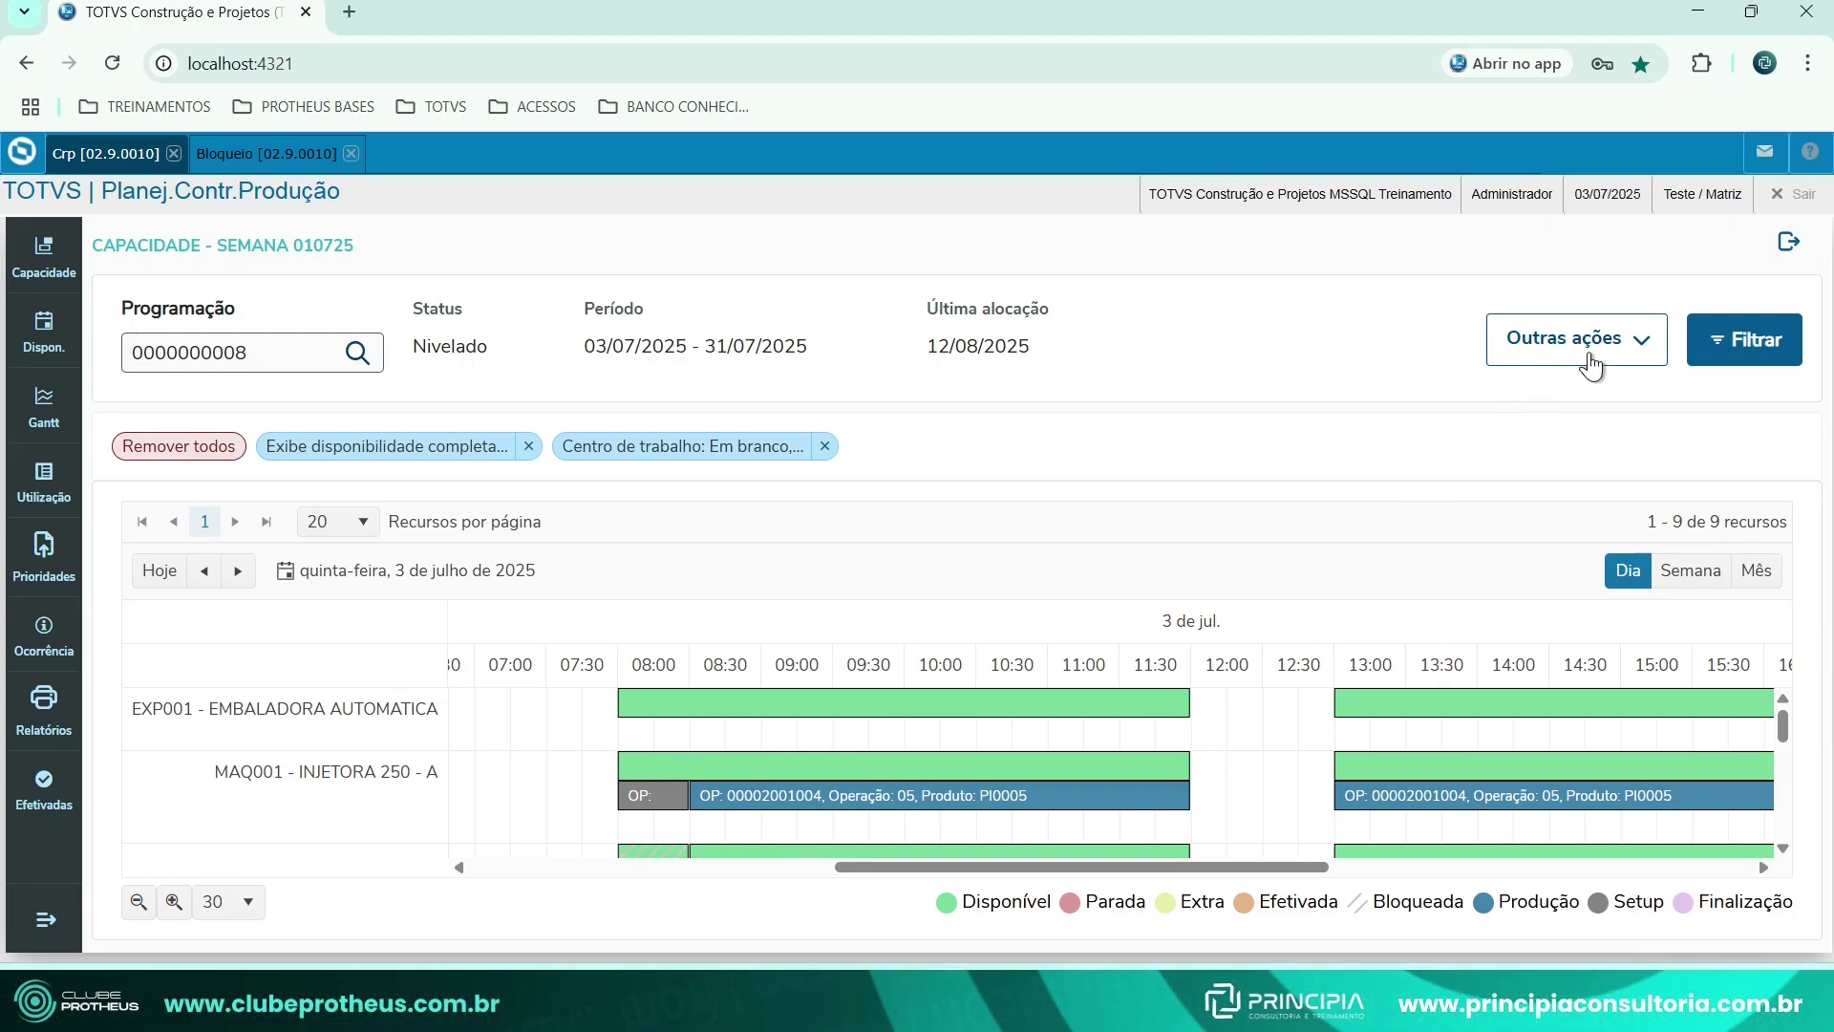
Start a new programming and load setup 001 PROGRAMAÇÃO INICIAL into it.
click(1614, 344)
click(1552, 403)
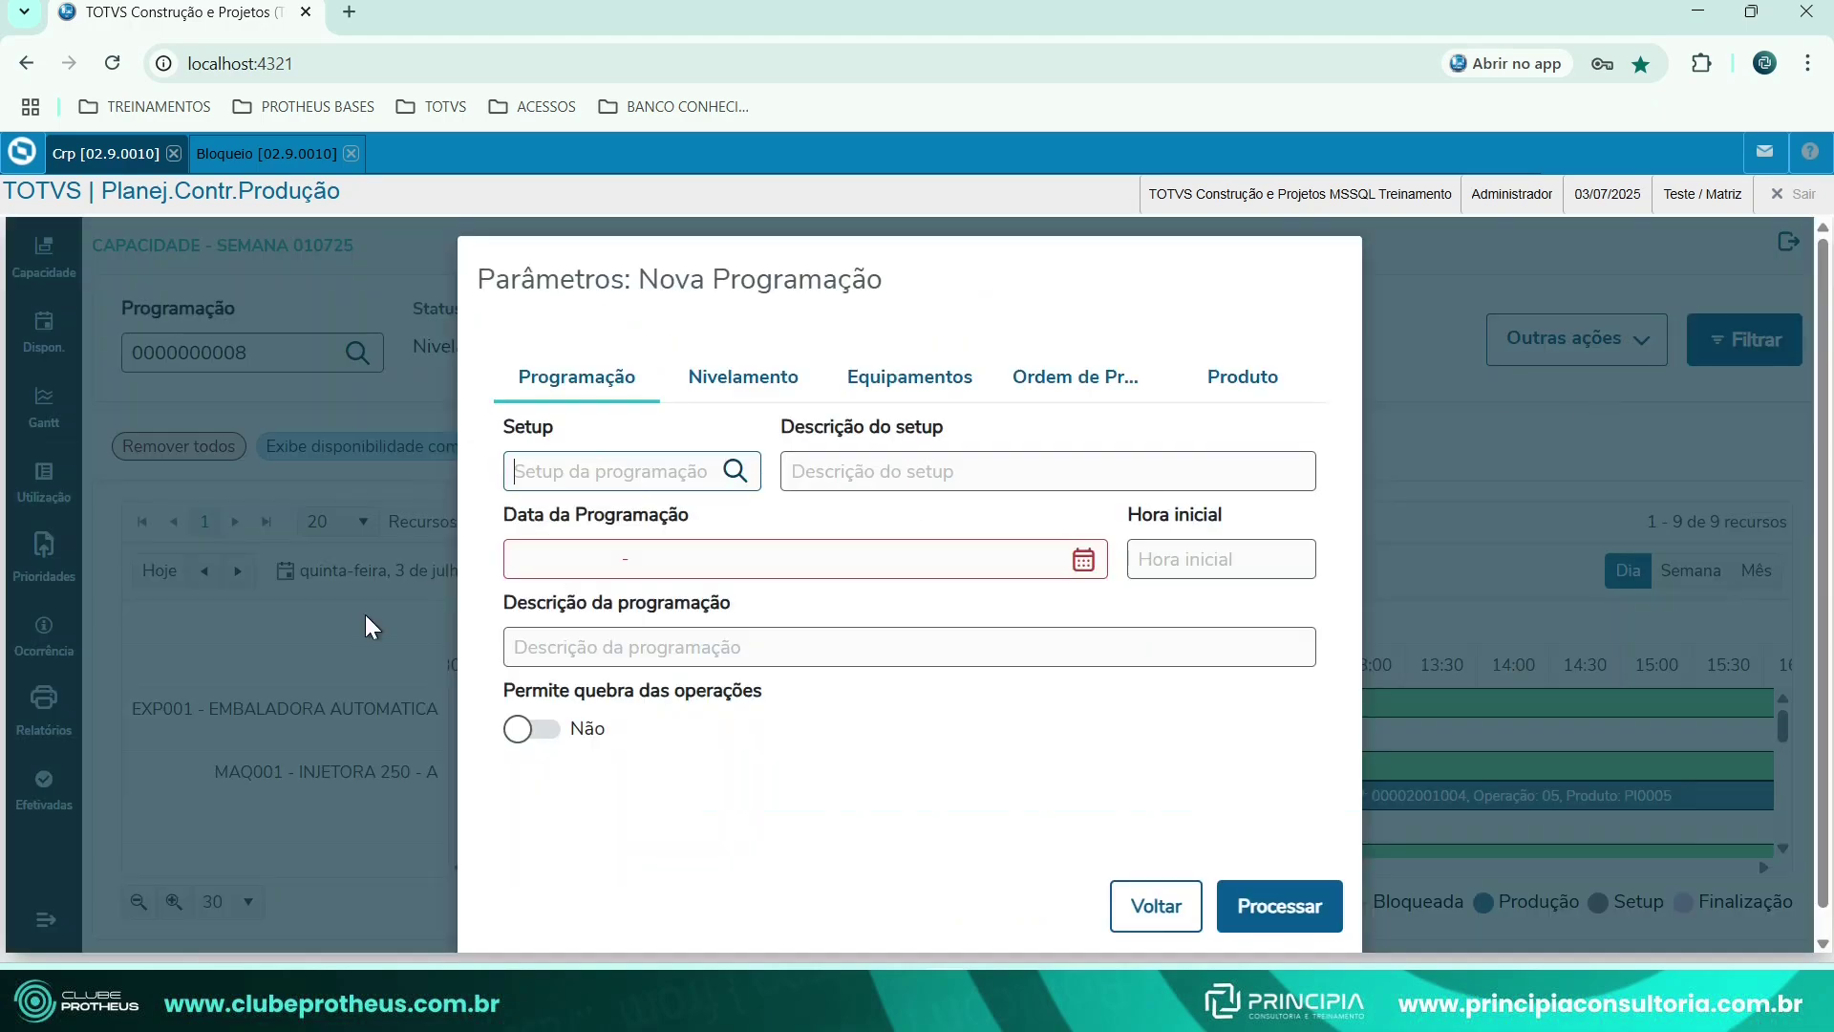
click(732, 472)
click(532, 511)
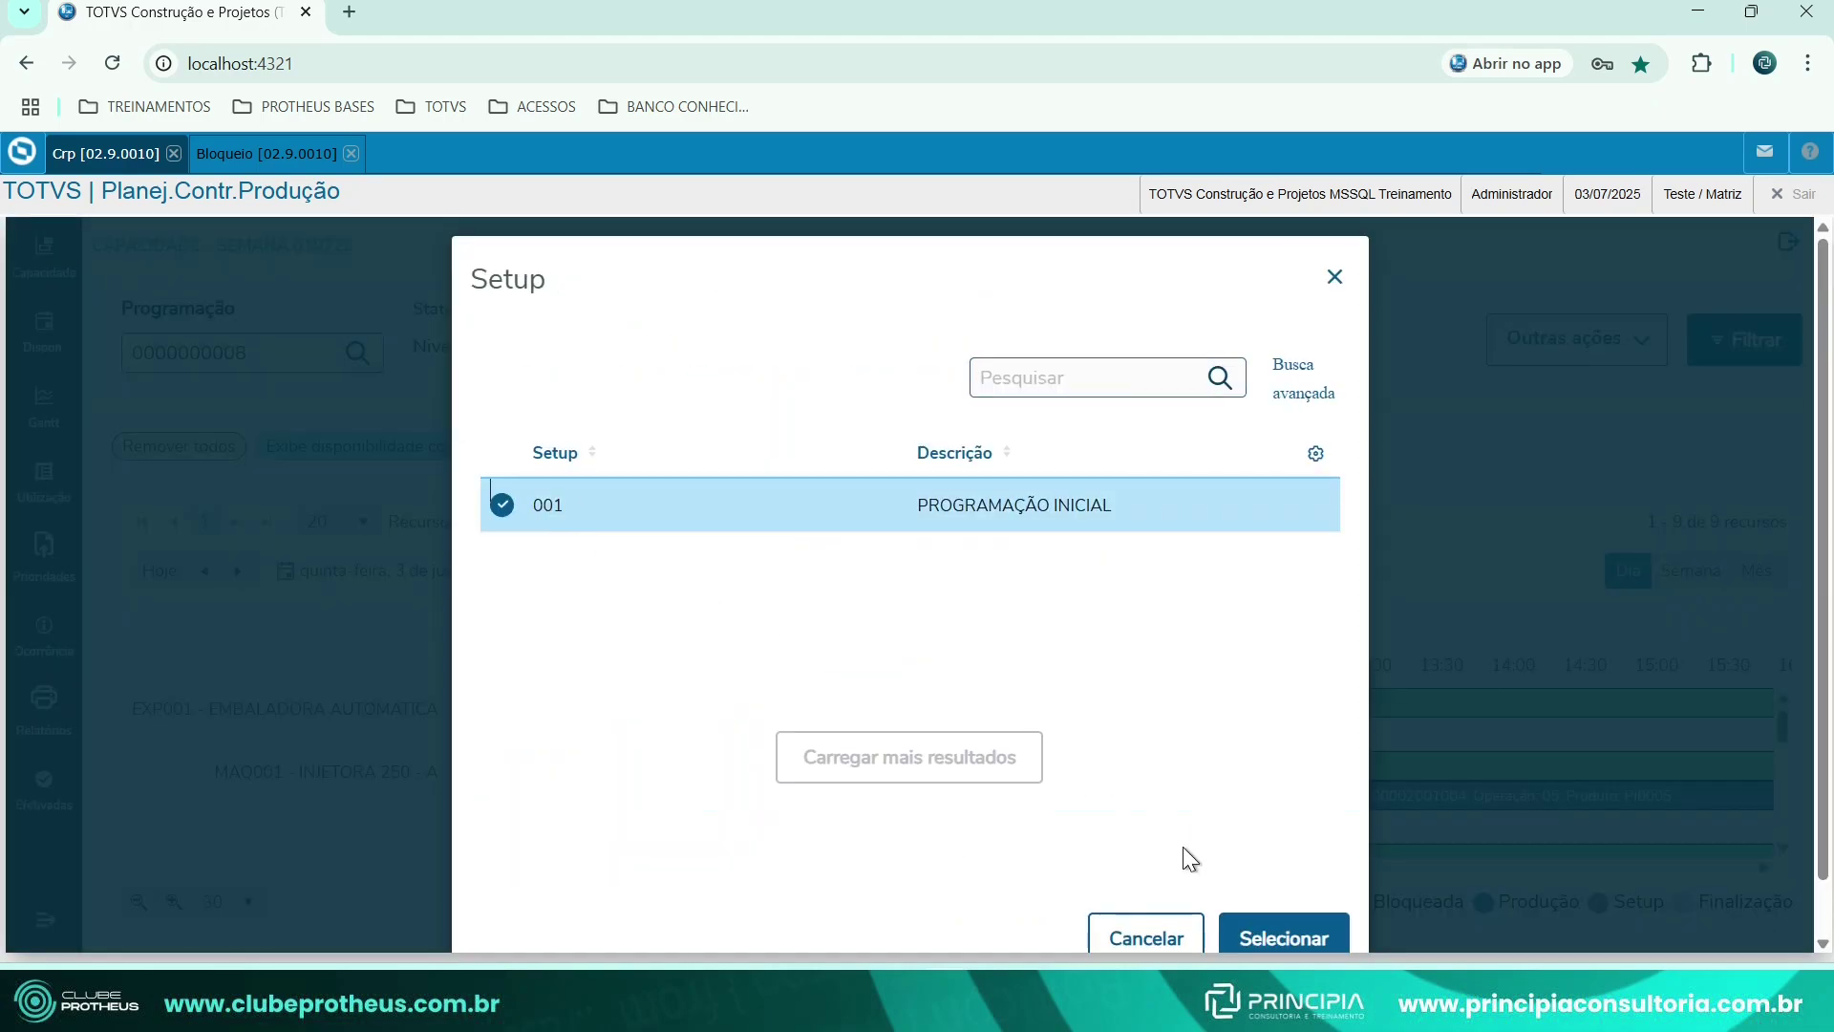
click(1283, 936)
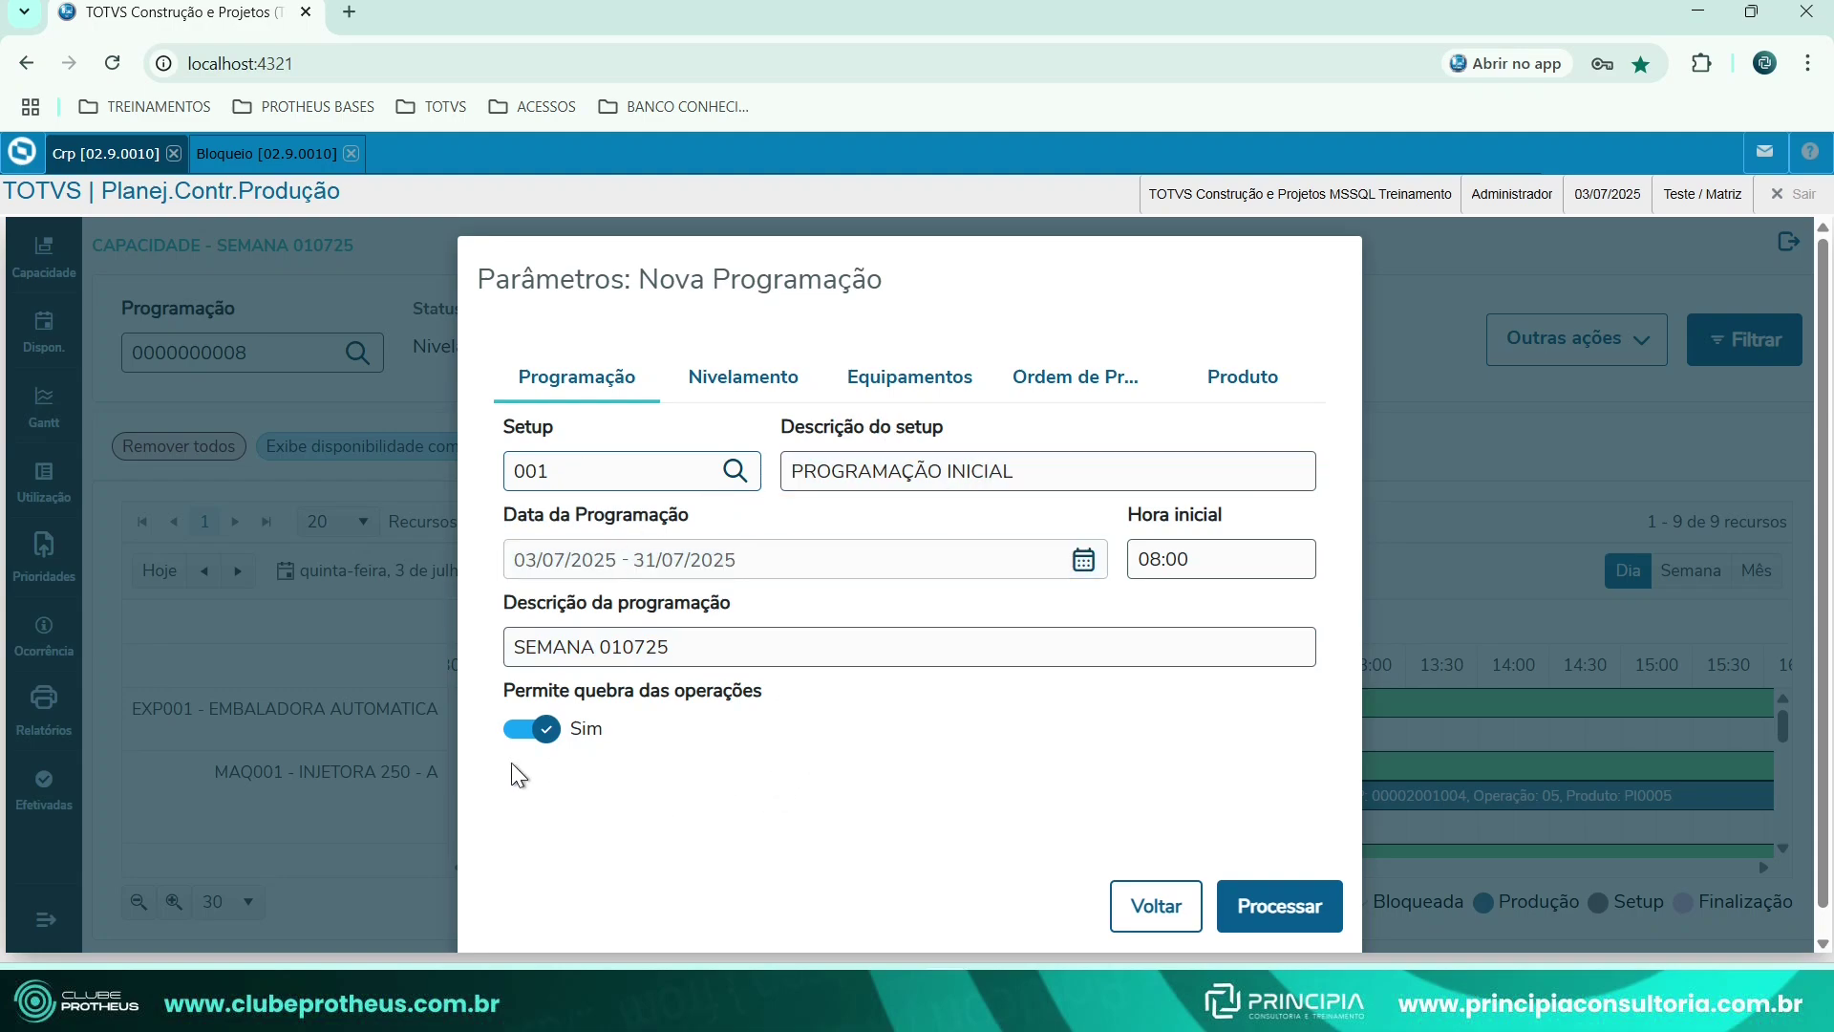
click(743, 375)
click(923, 377)
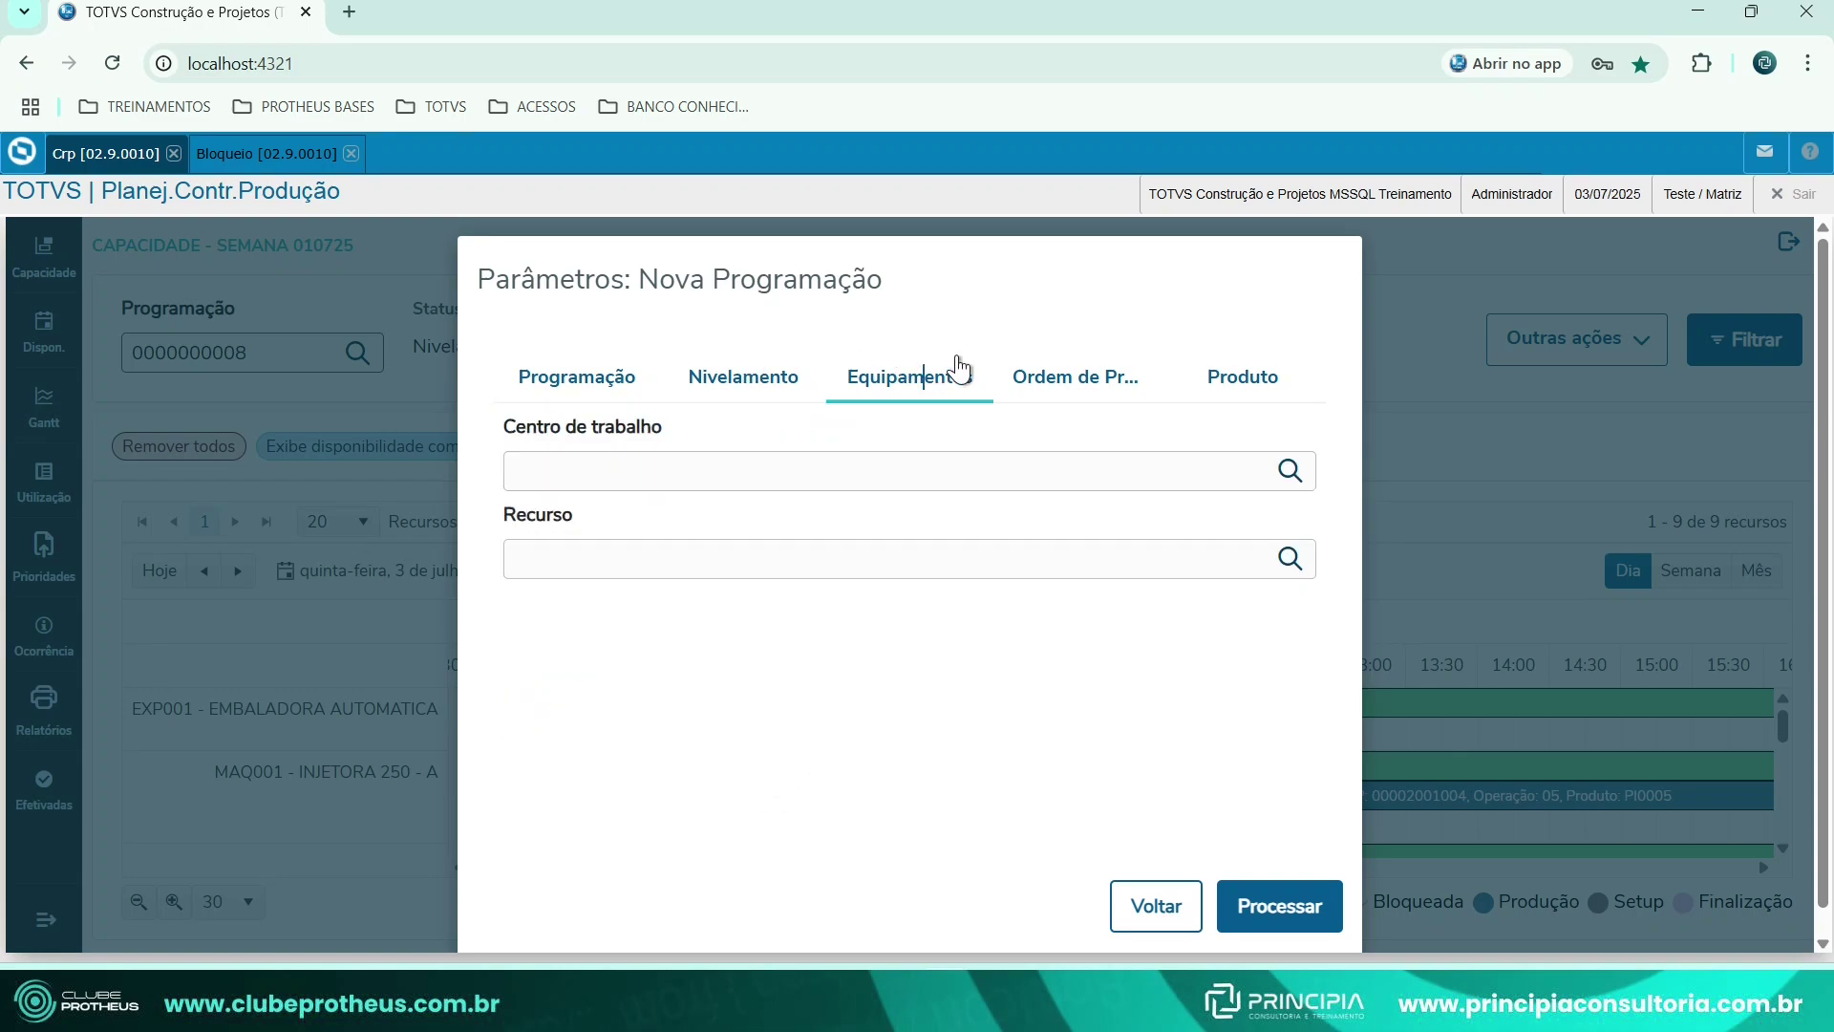
click(1079, 376)
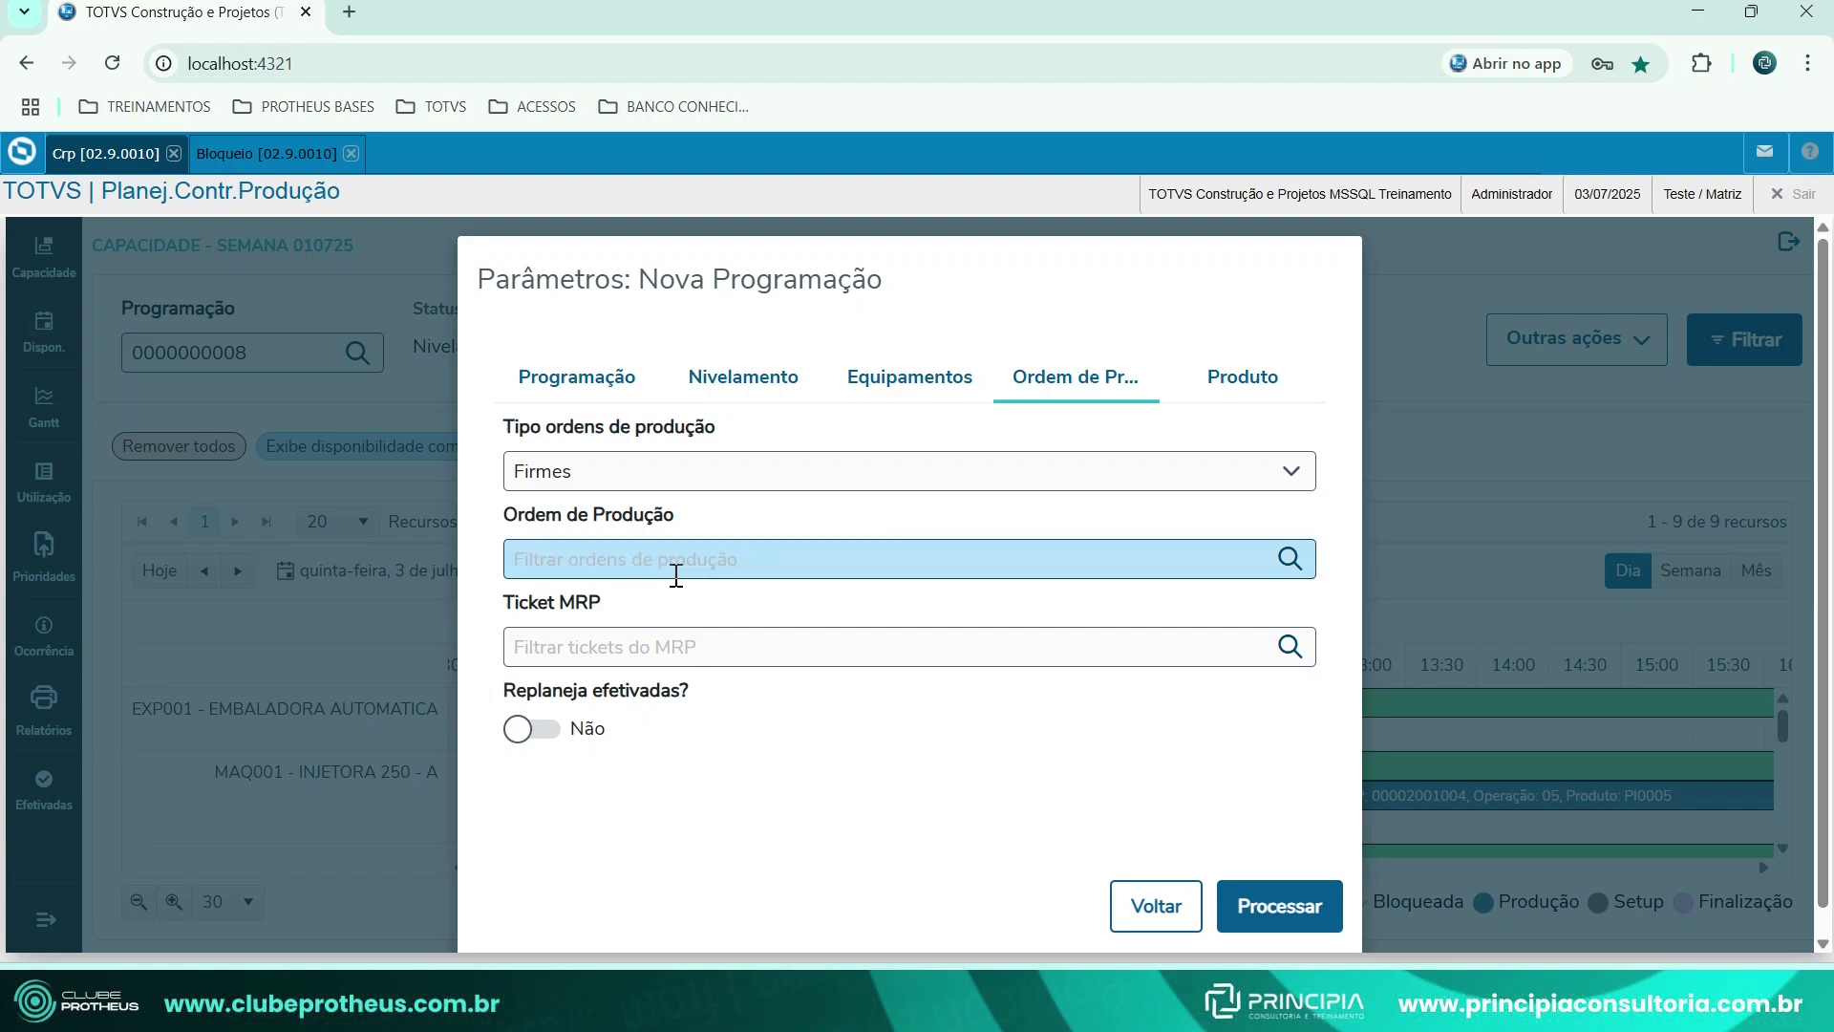
click(1289, 558)
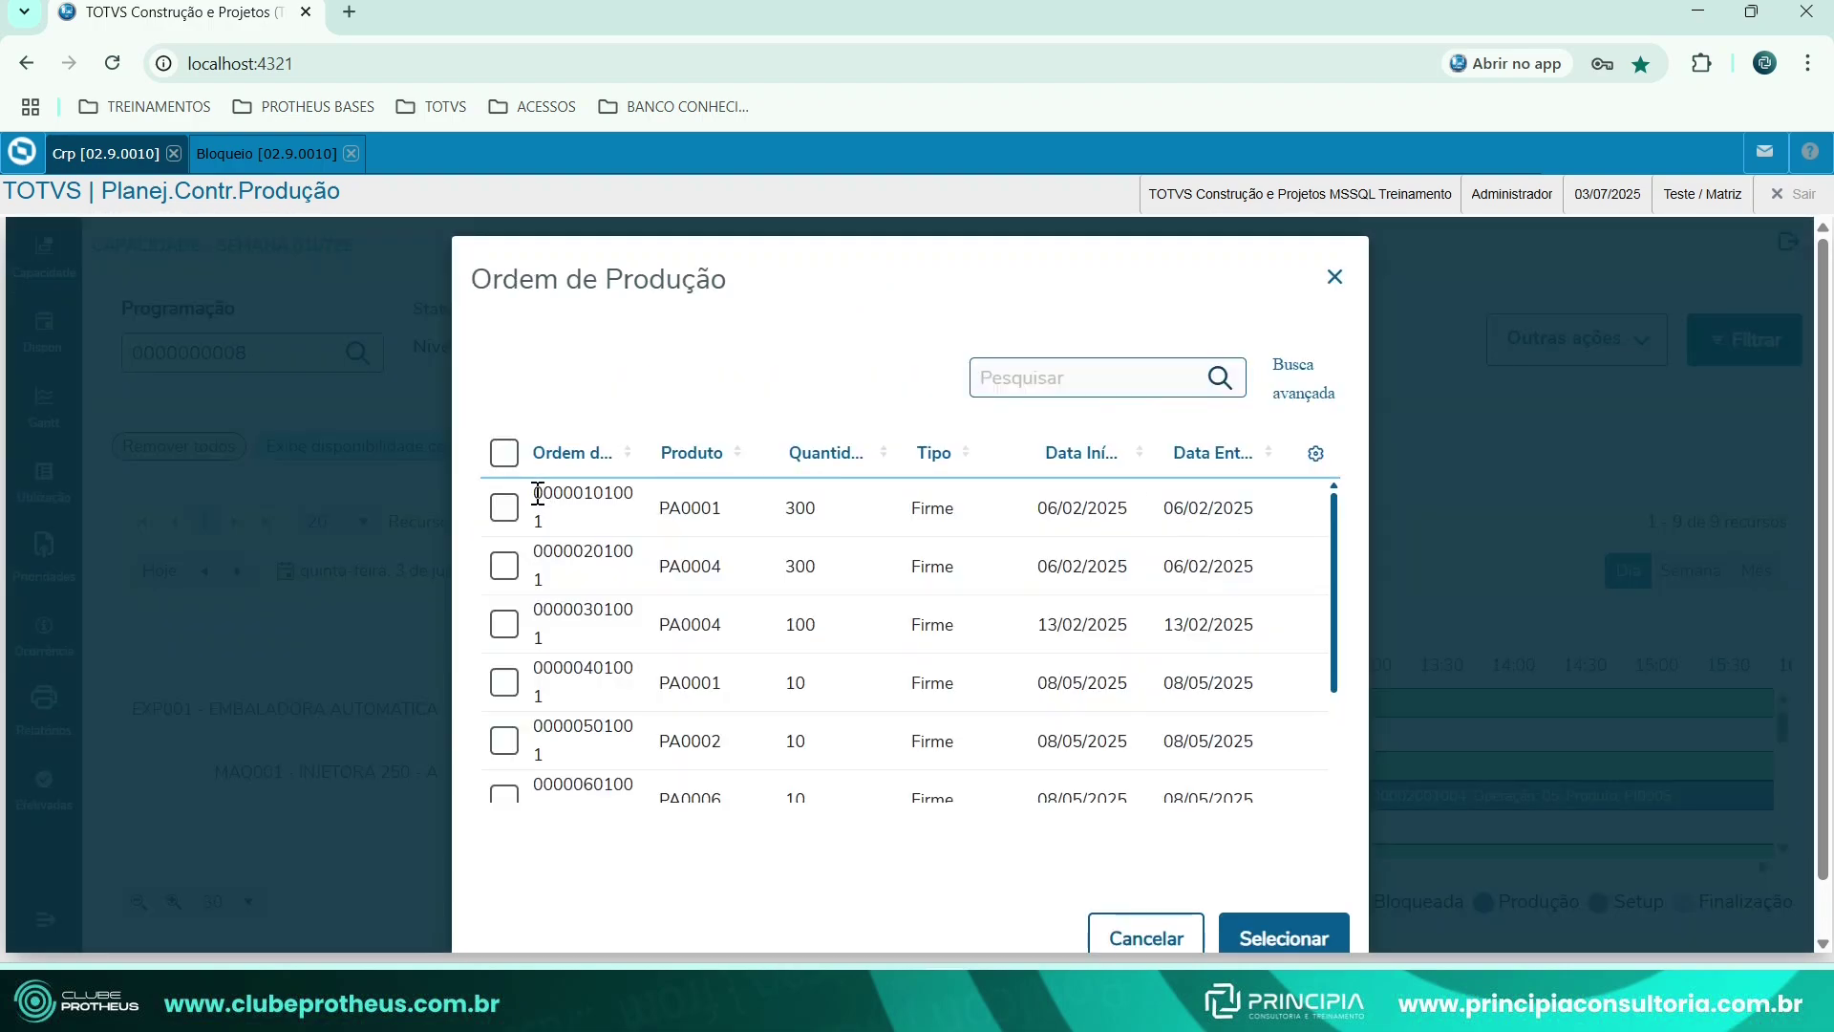
scroll(694, 787, down, 2)
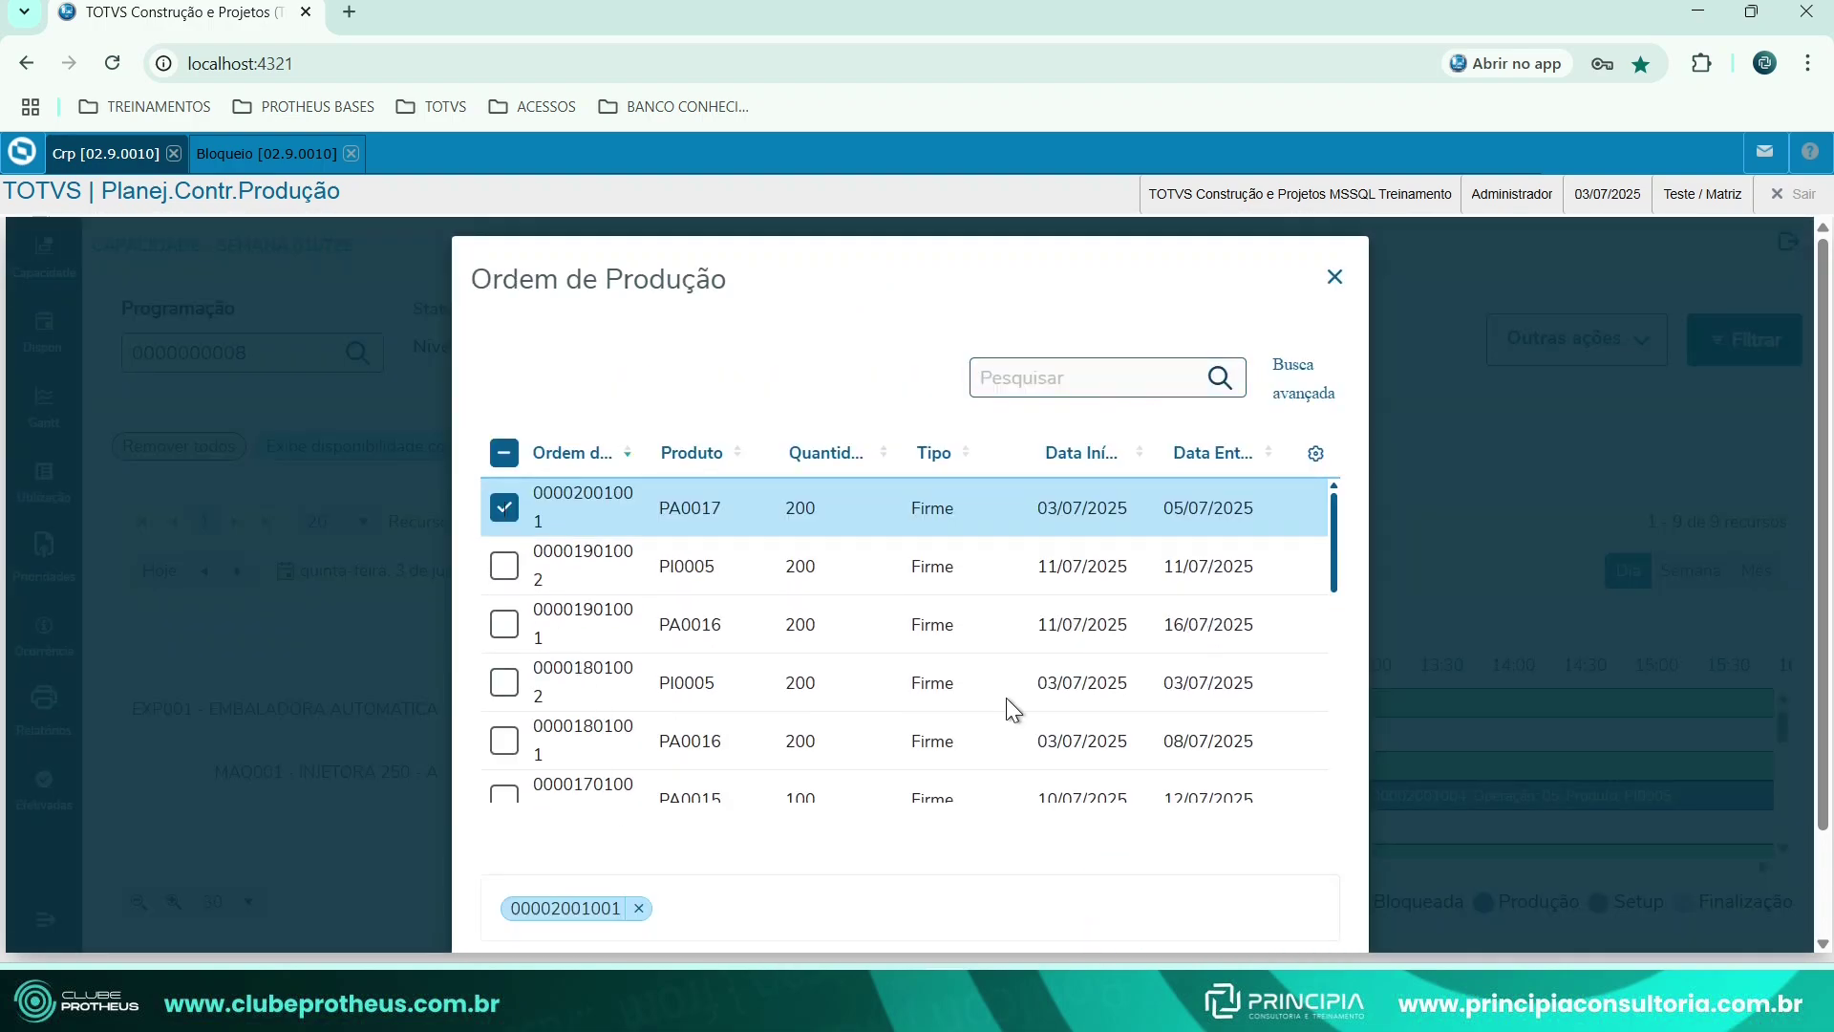
scroll(1140, 613, down, 7)
scroll(1331, 753, down, 2)
click(1284, 887)
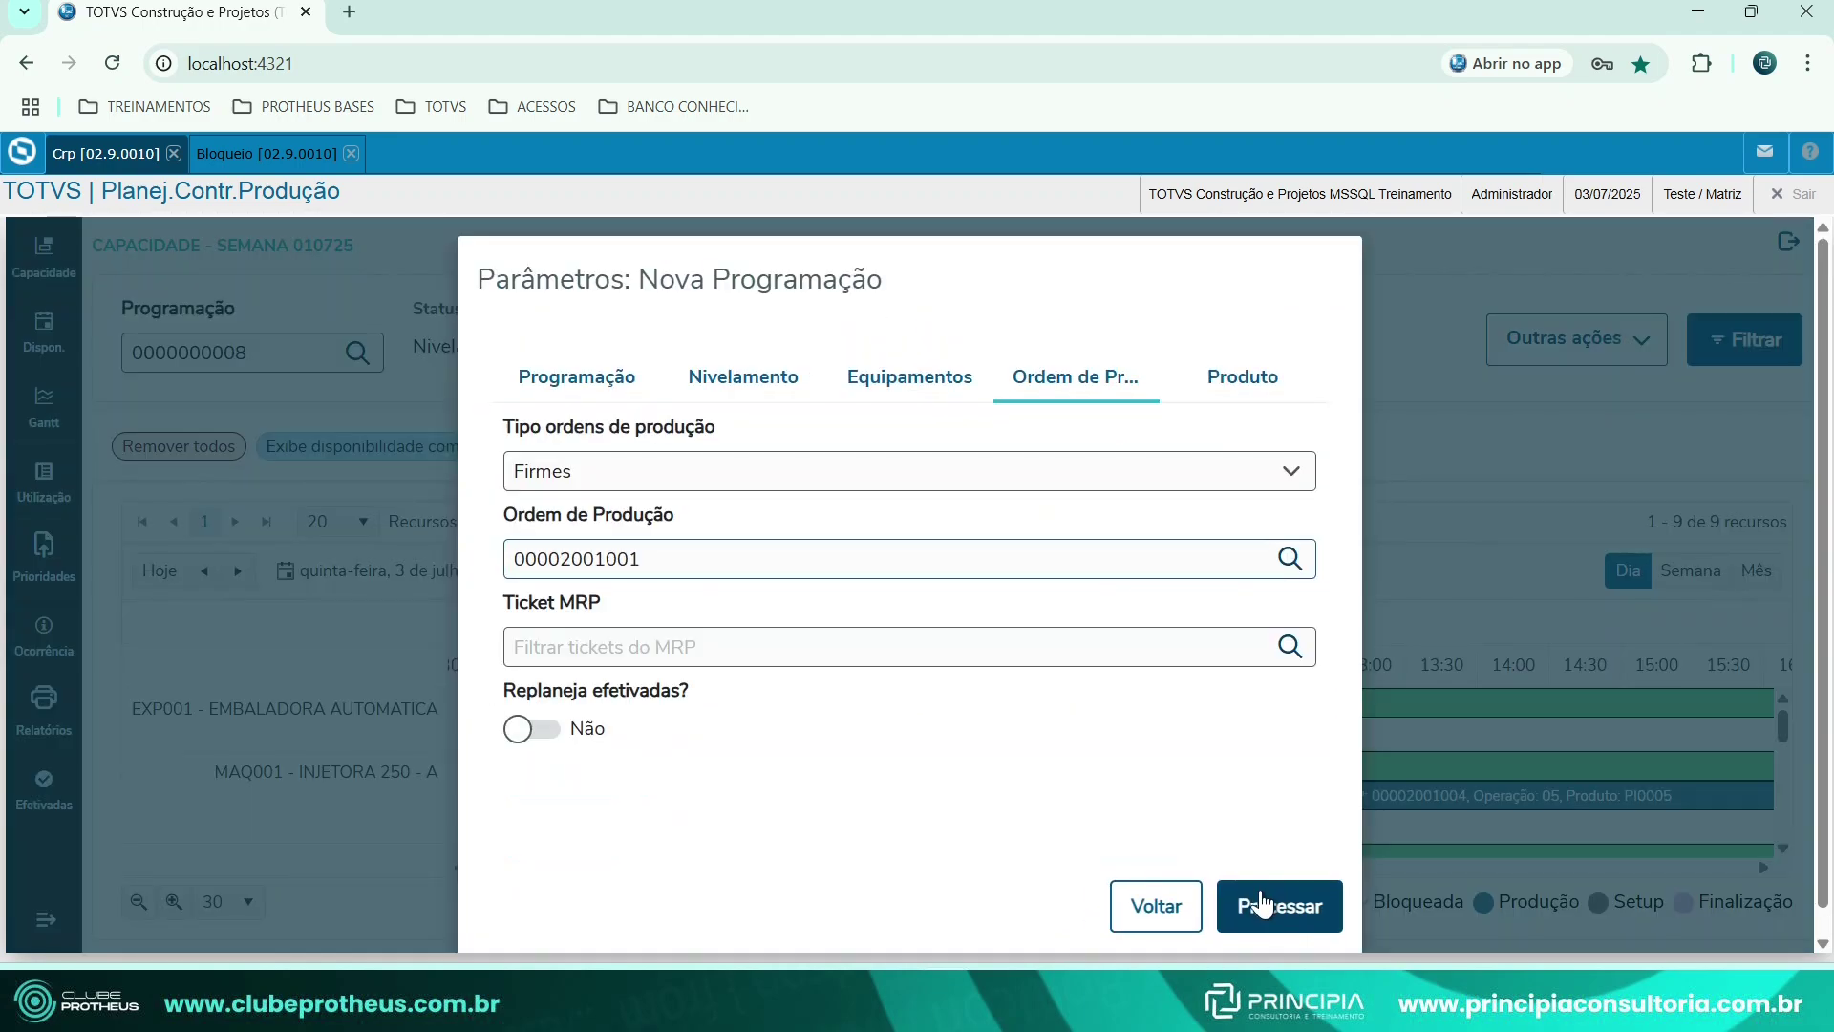
Process the single-order programming and look over its allocation on MON001 on 3 July.
click(1270, 909)
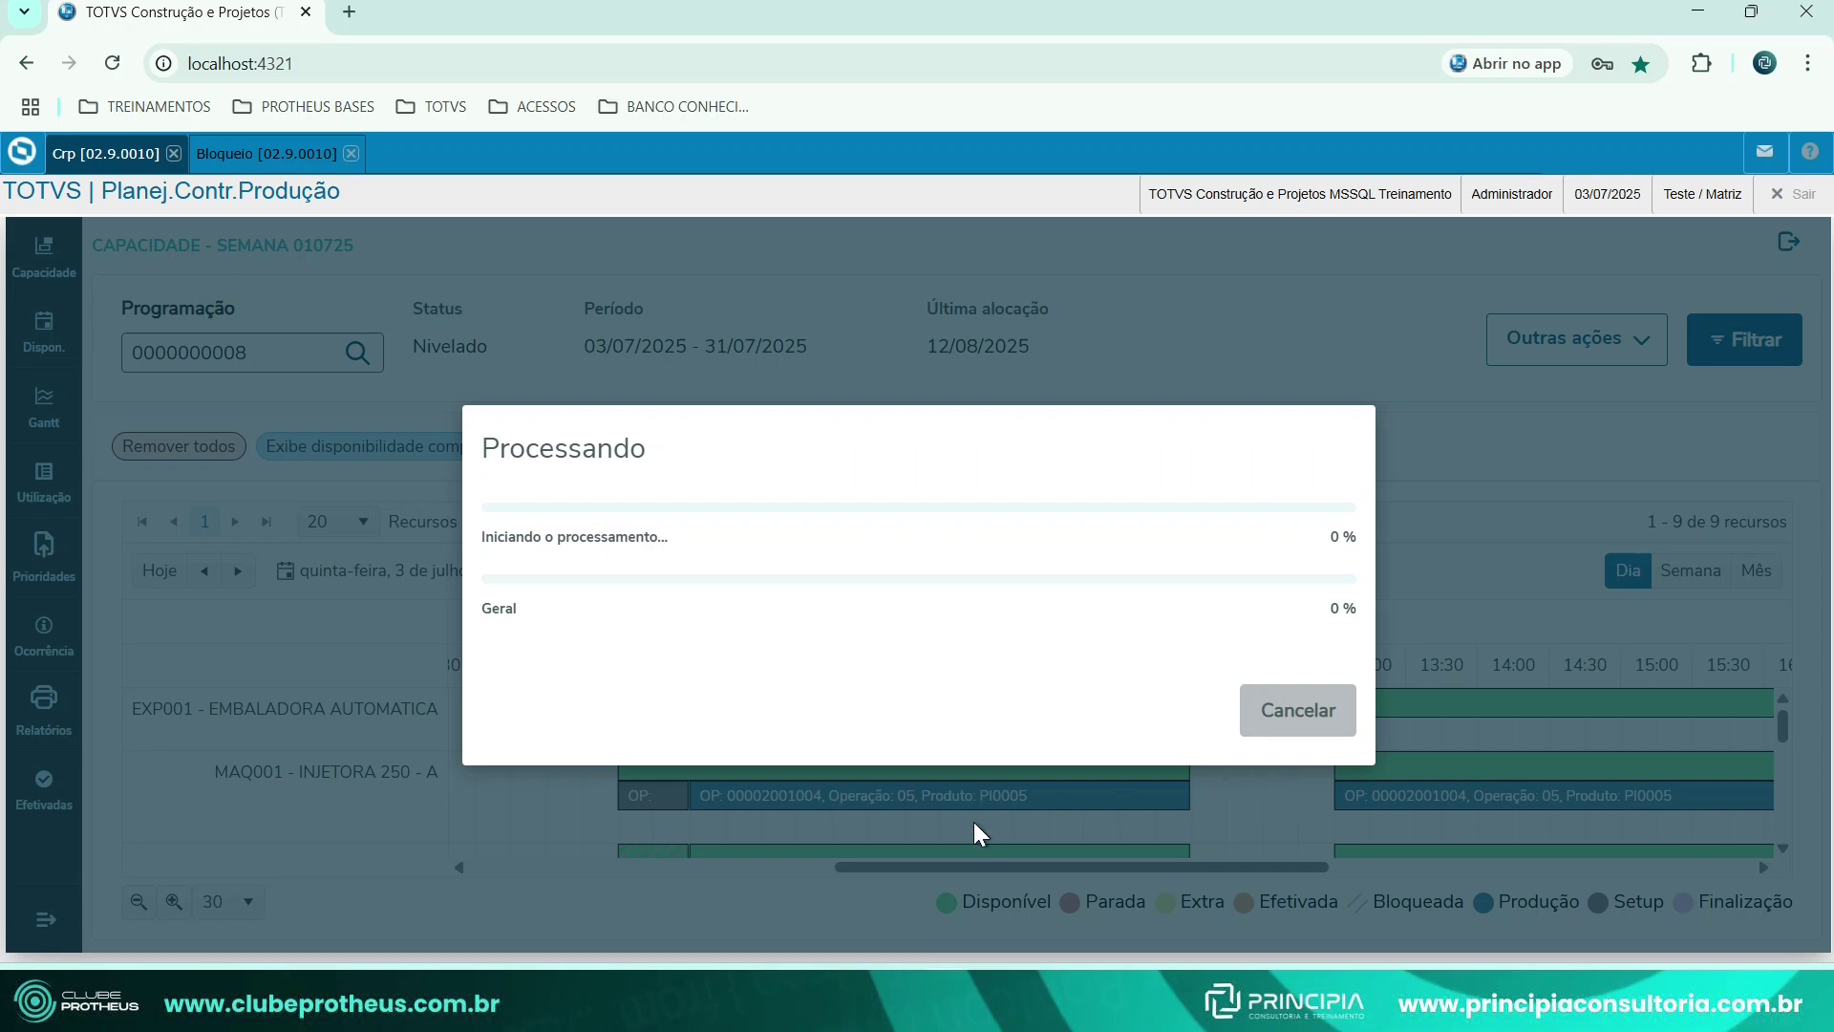
scroll(1784, 773, down, 1)
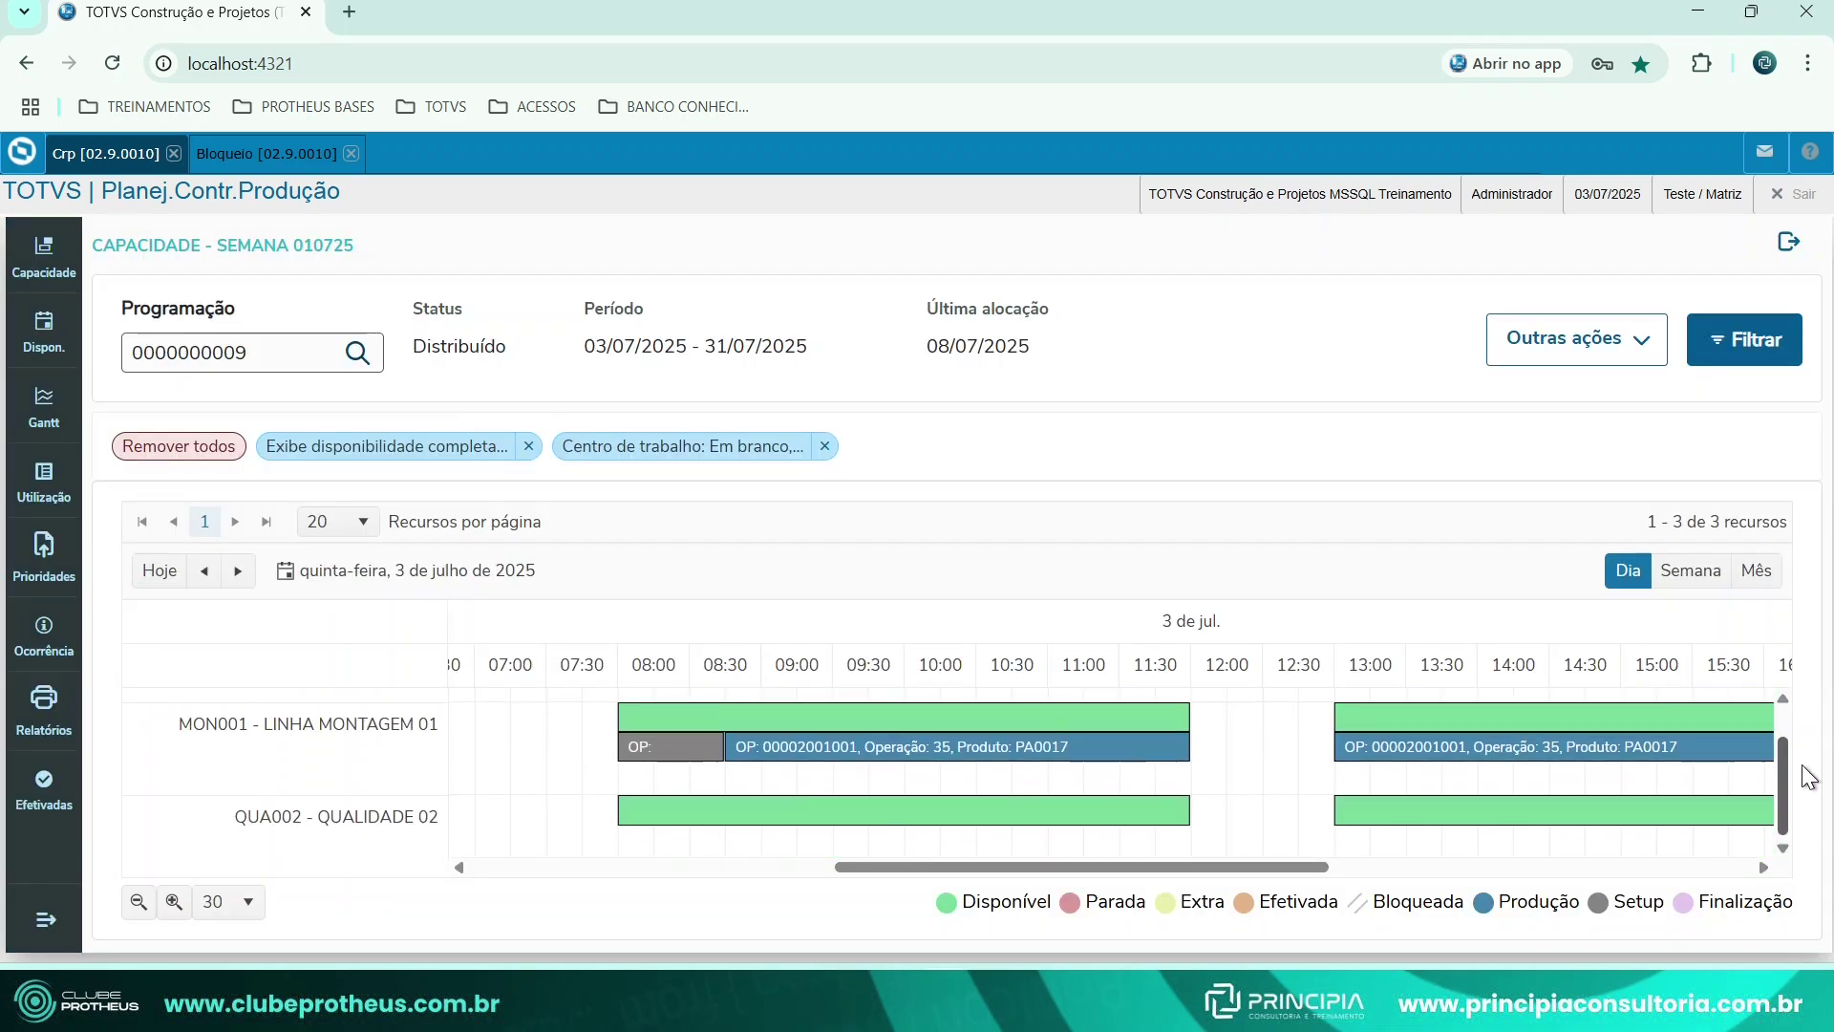
scroll(1801, 754, up, 1)
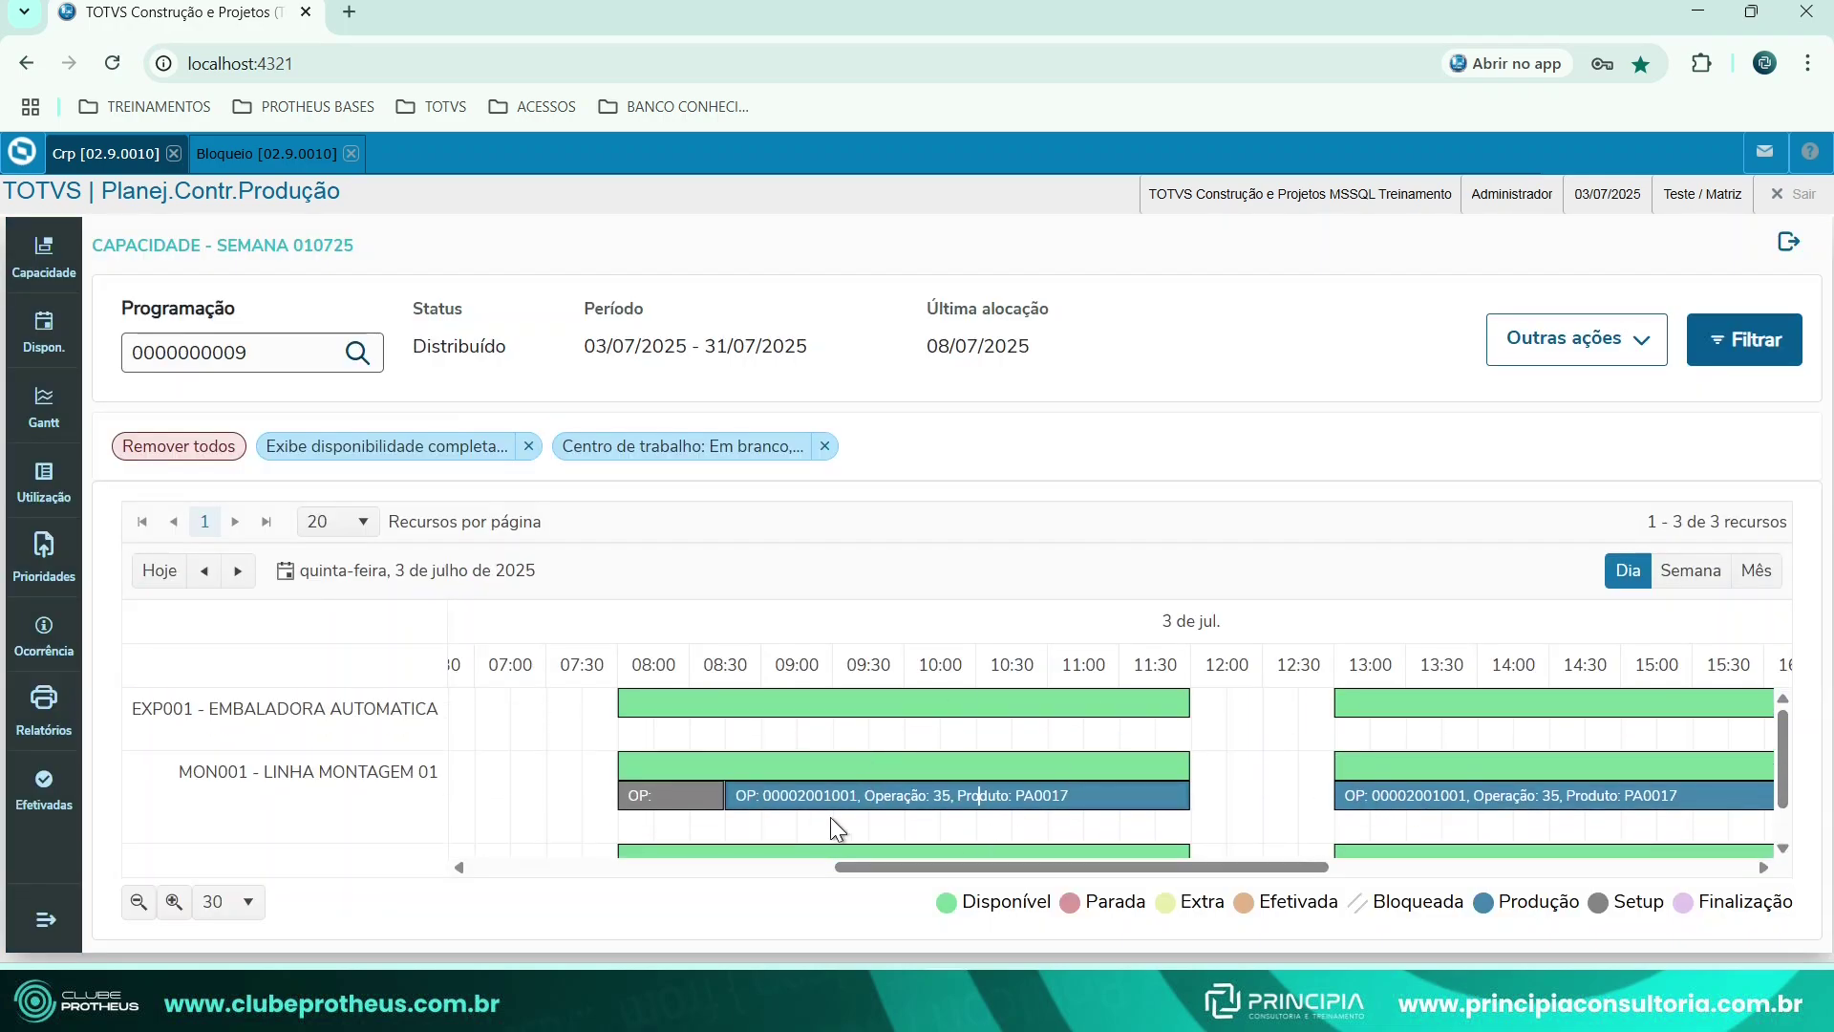
Make the programming effective with Efetivar programação, dismiss the notification, and examine the Efetivada allocations of MON001.
click(1557, 361)
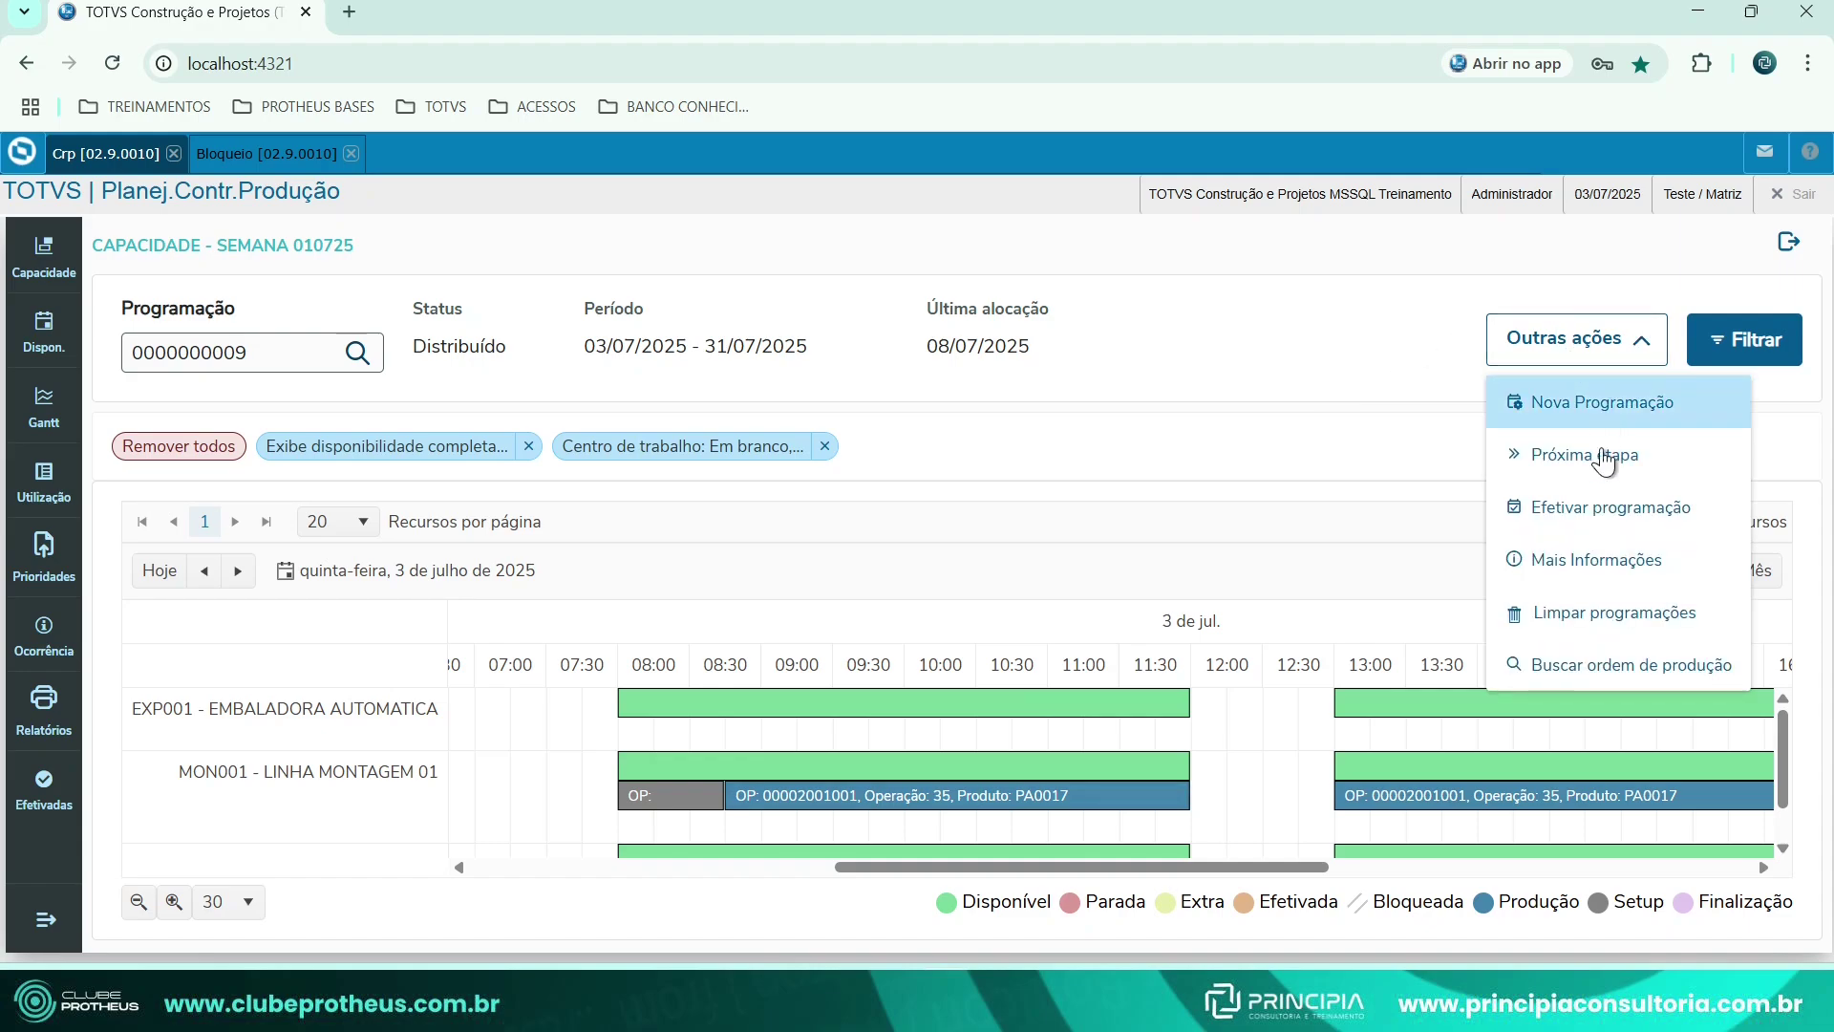
click(1615, 516)
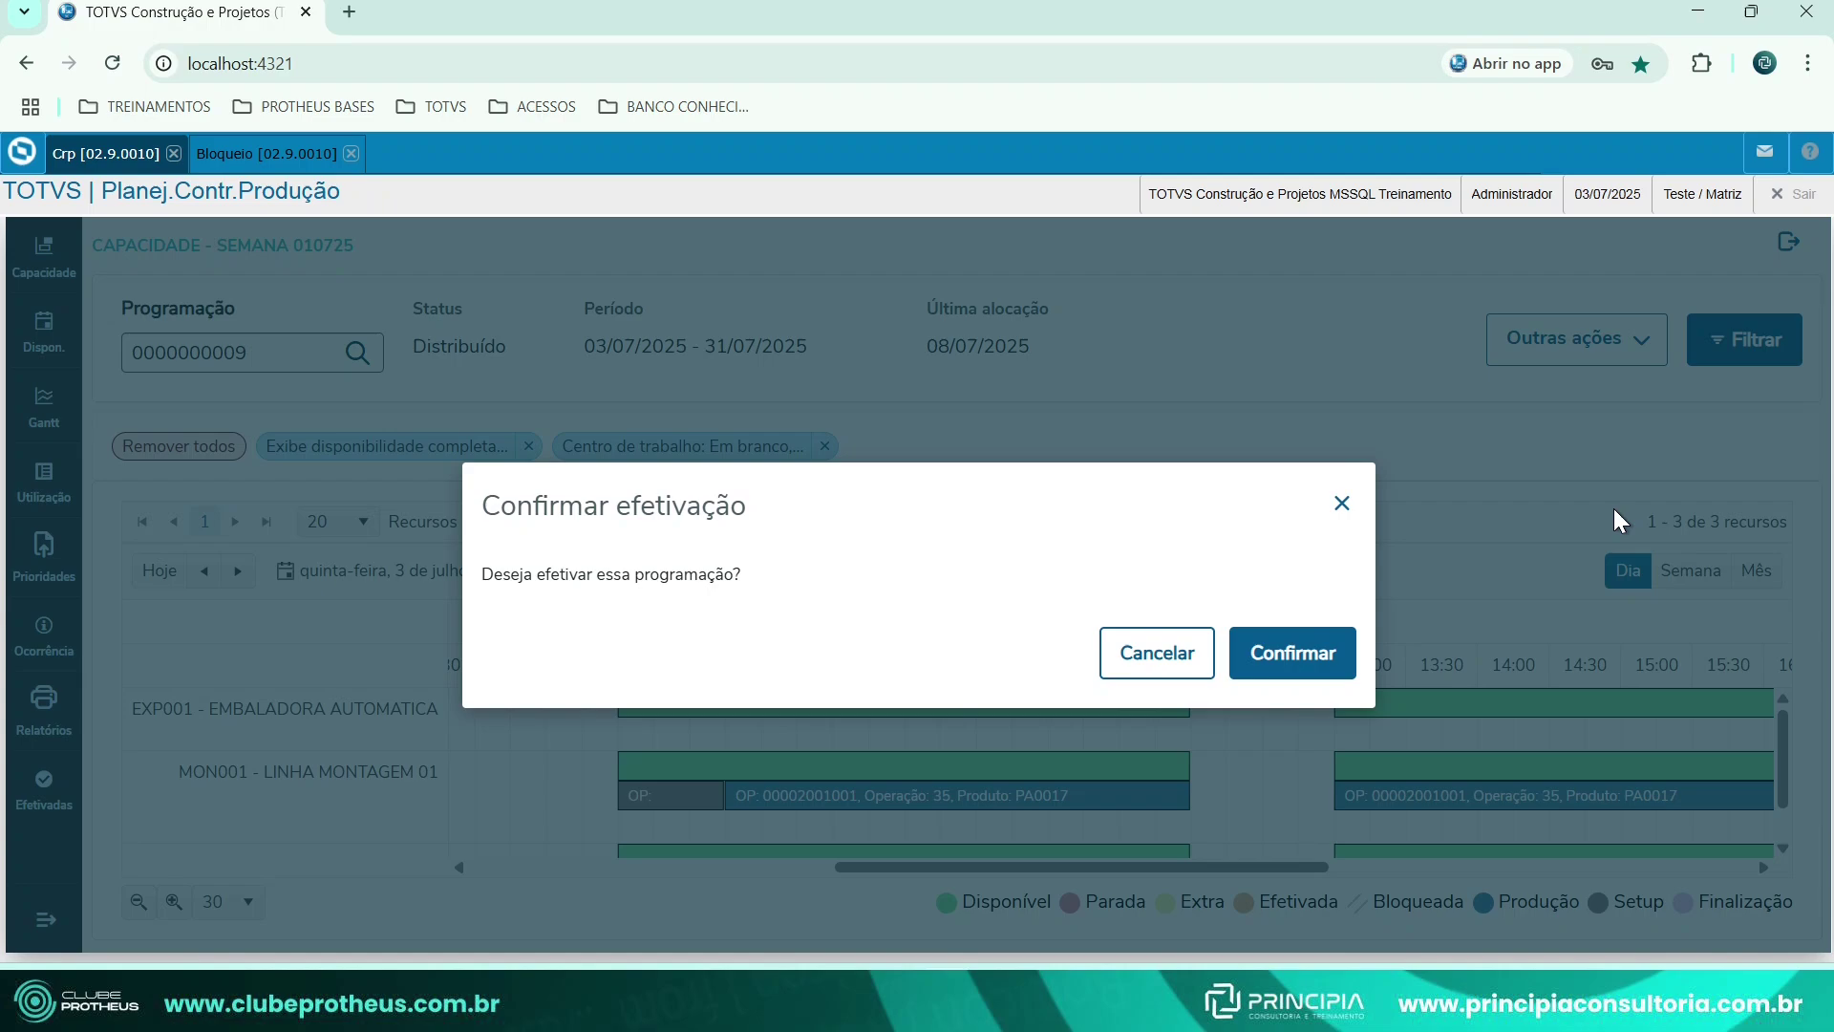
click(1317, 665)
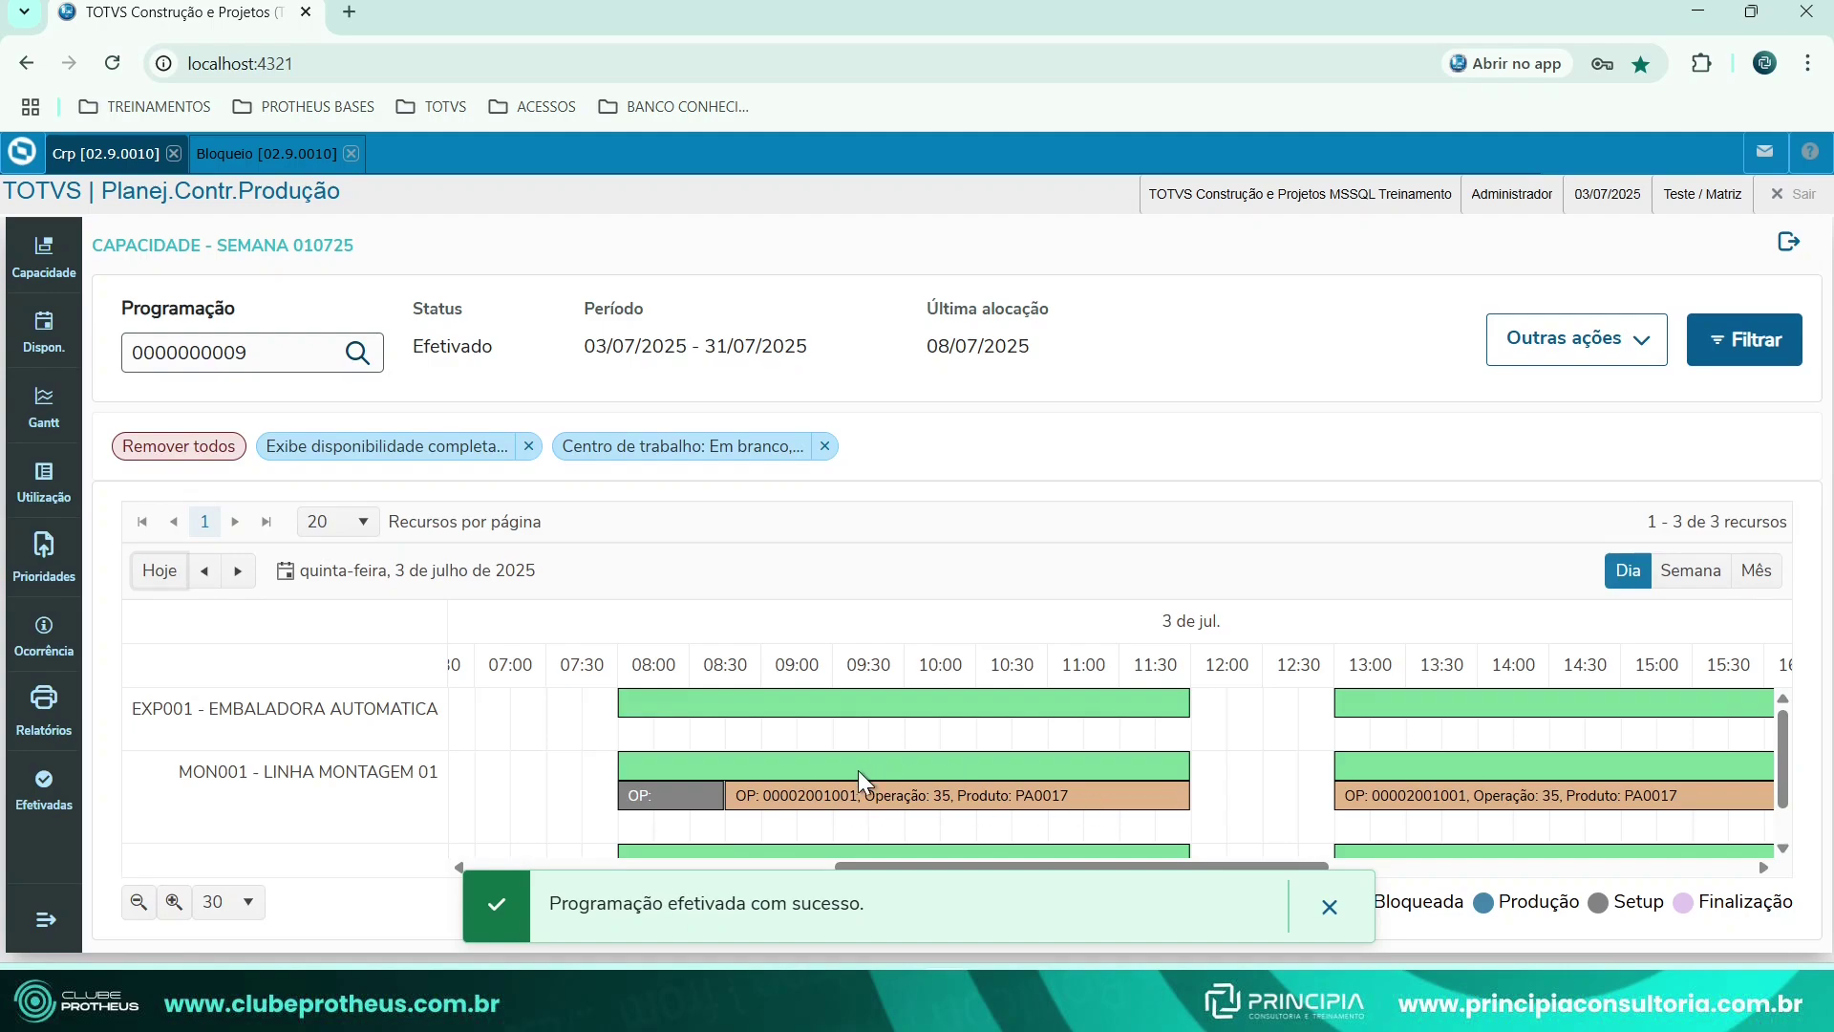
click(1330, 905)
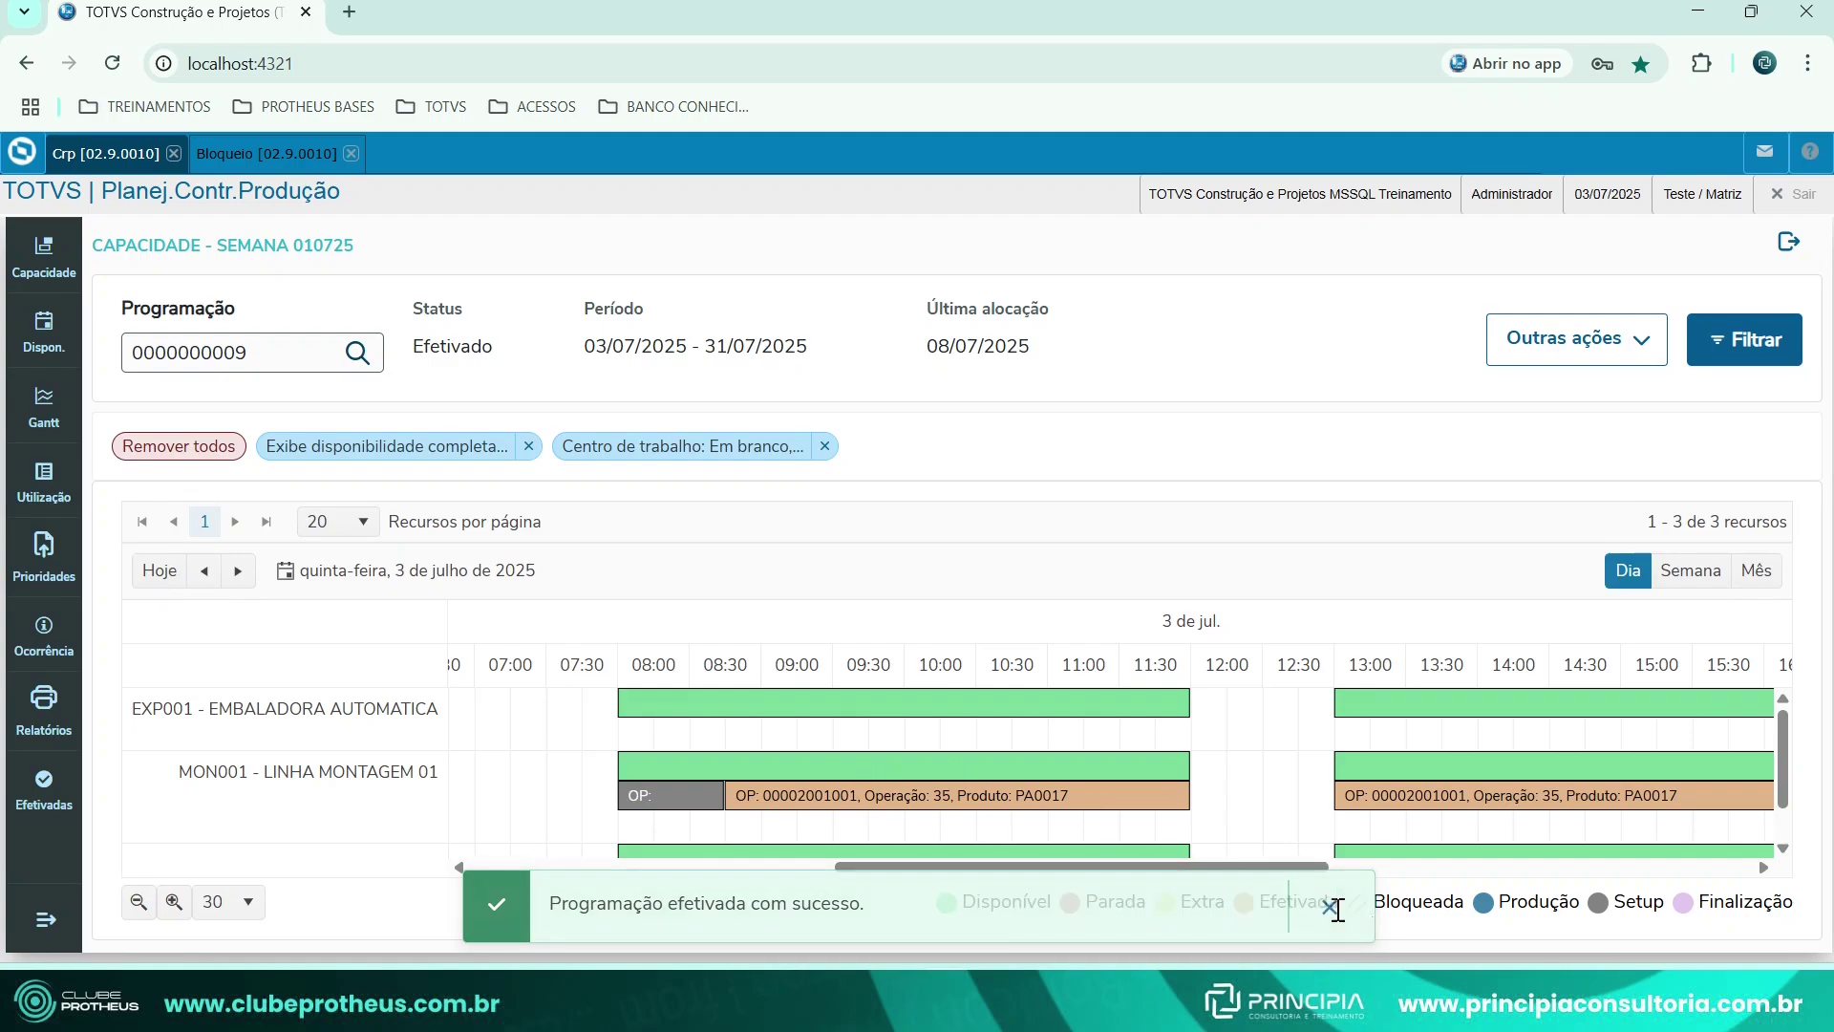
drag(1260, 901, 1342, 902)
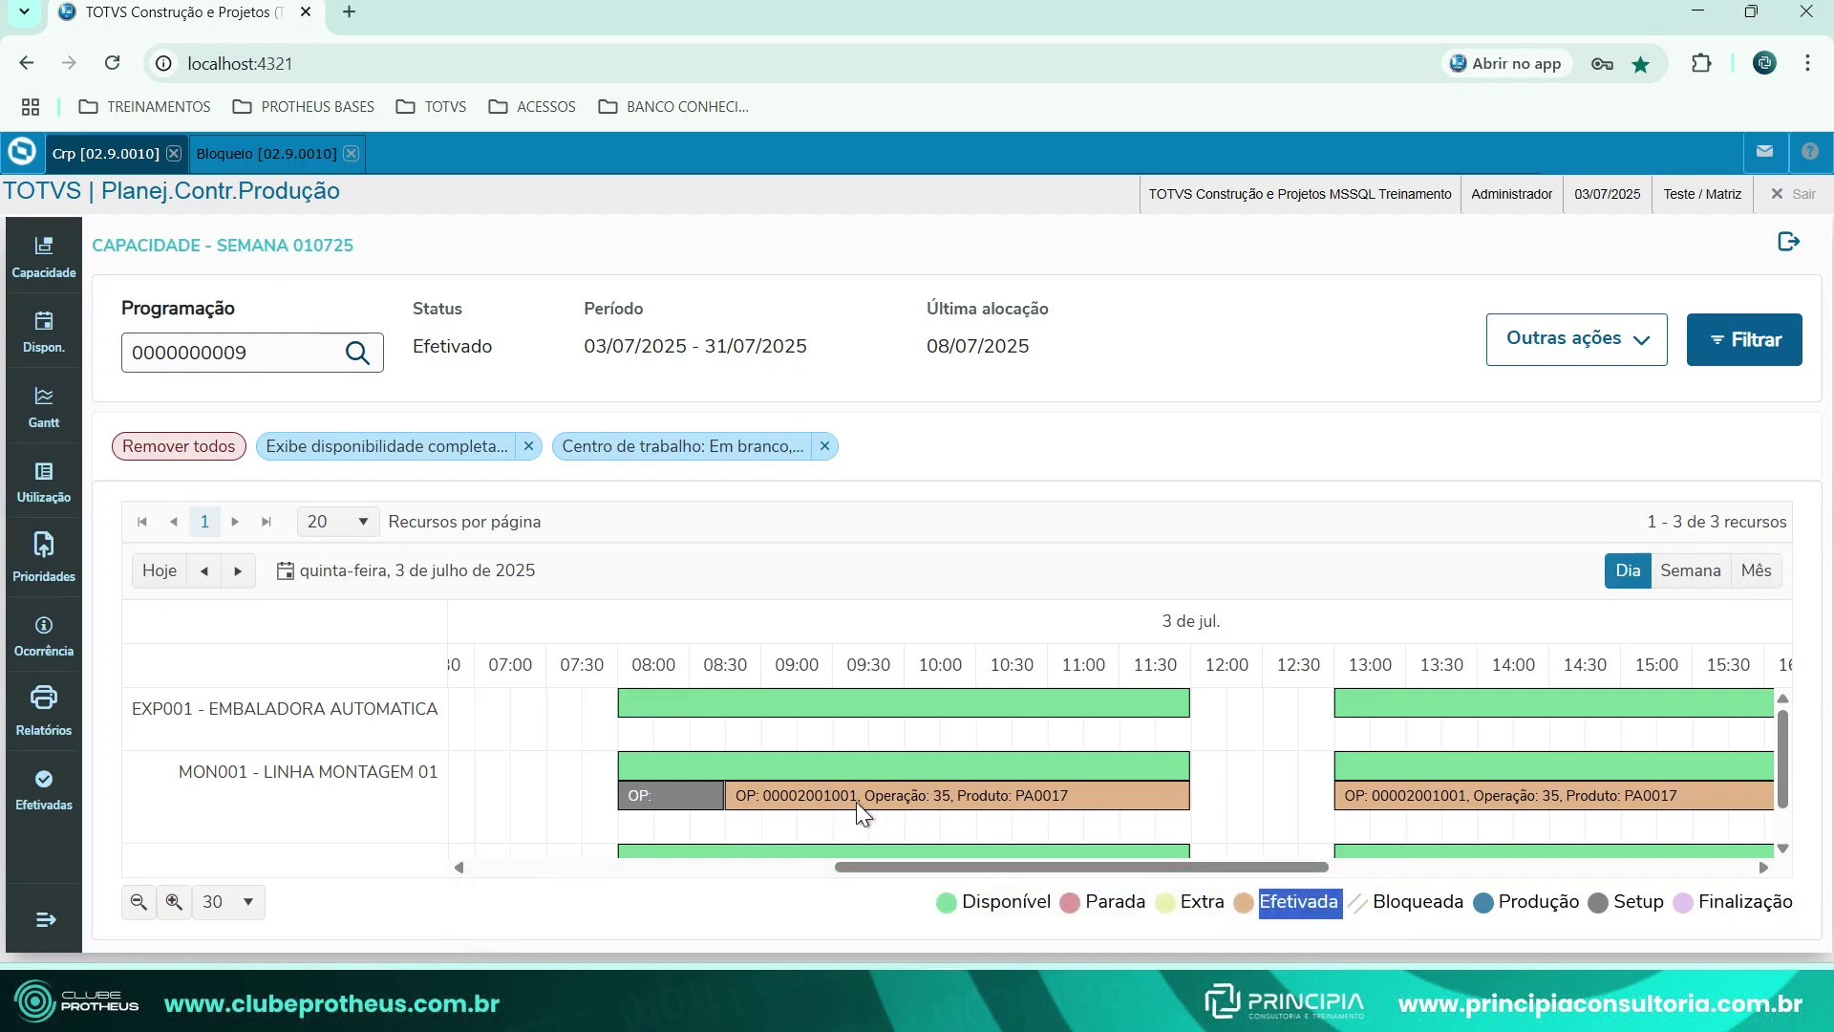
mouse_move(982, 766)
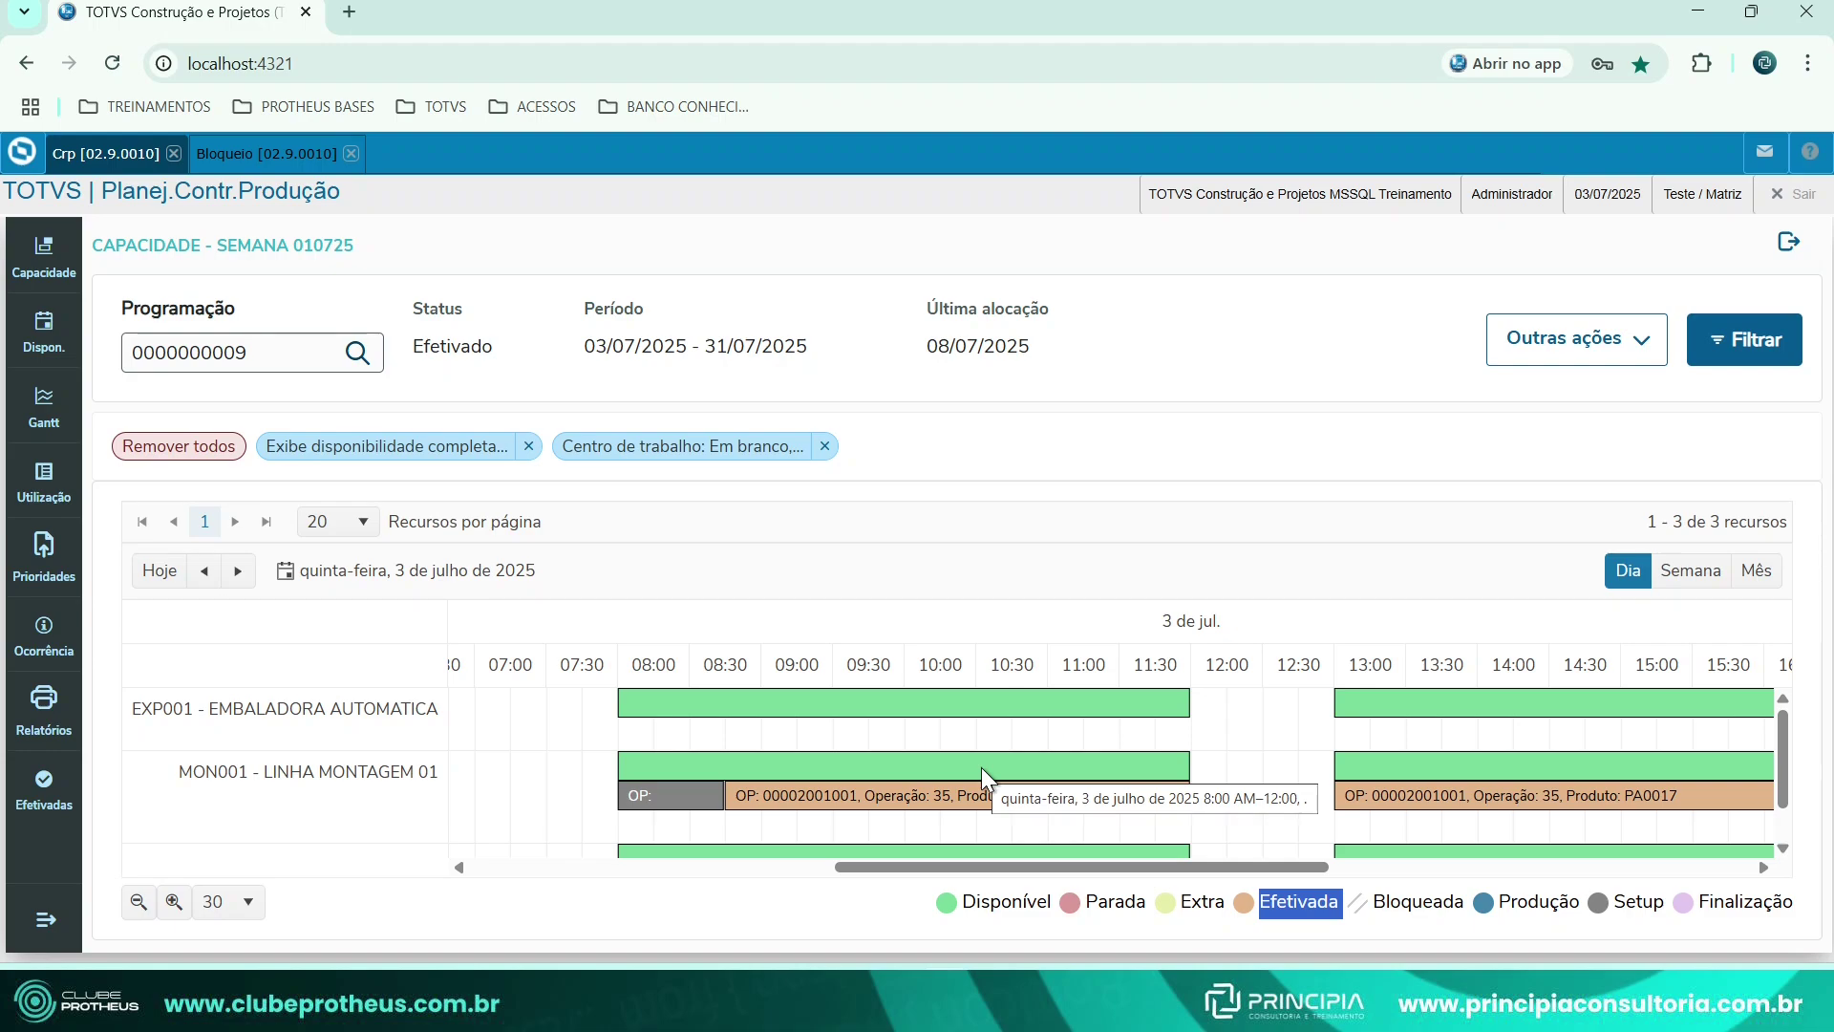
scroll(1067, 776, down, 1)
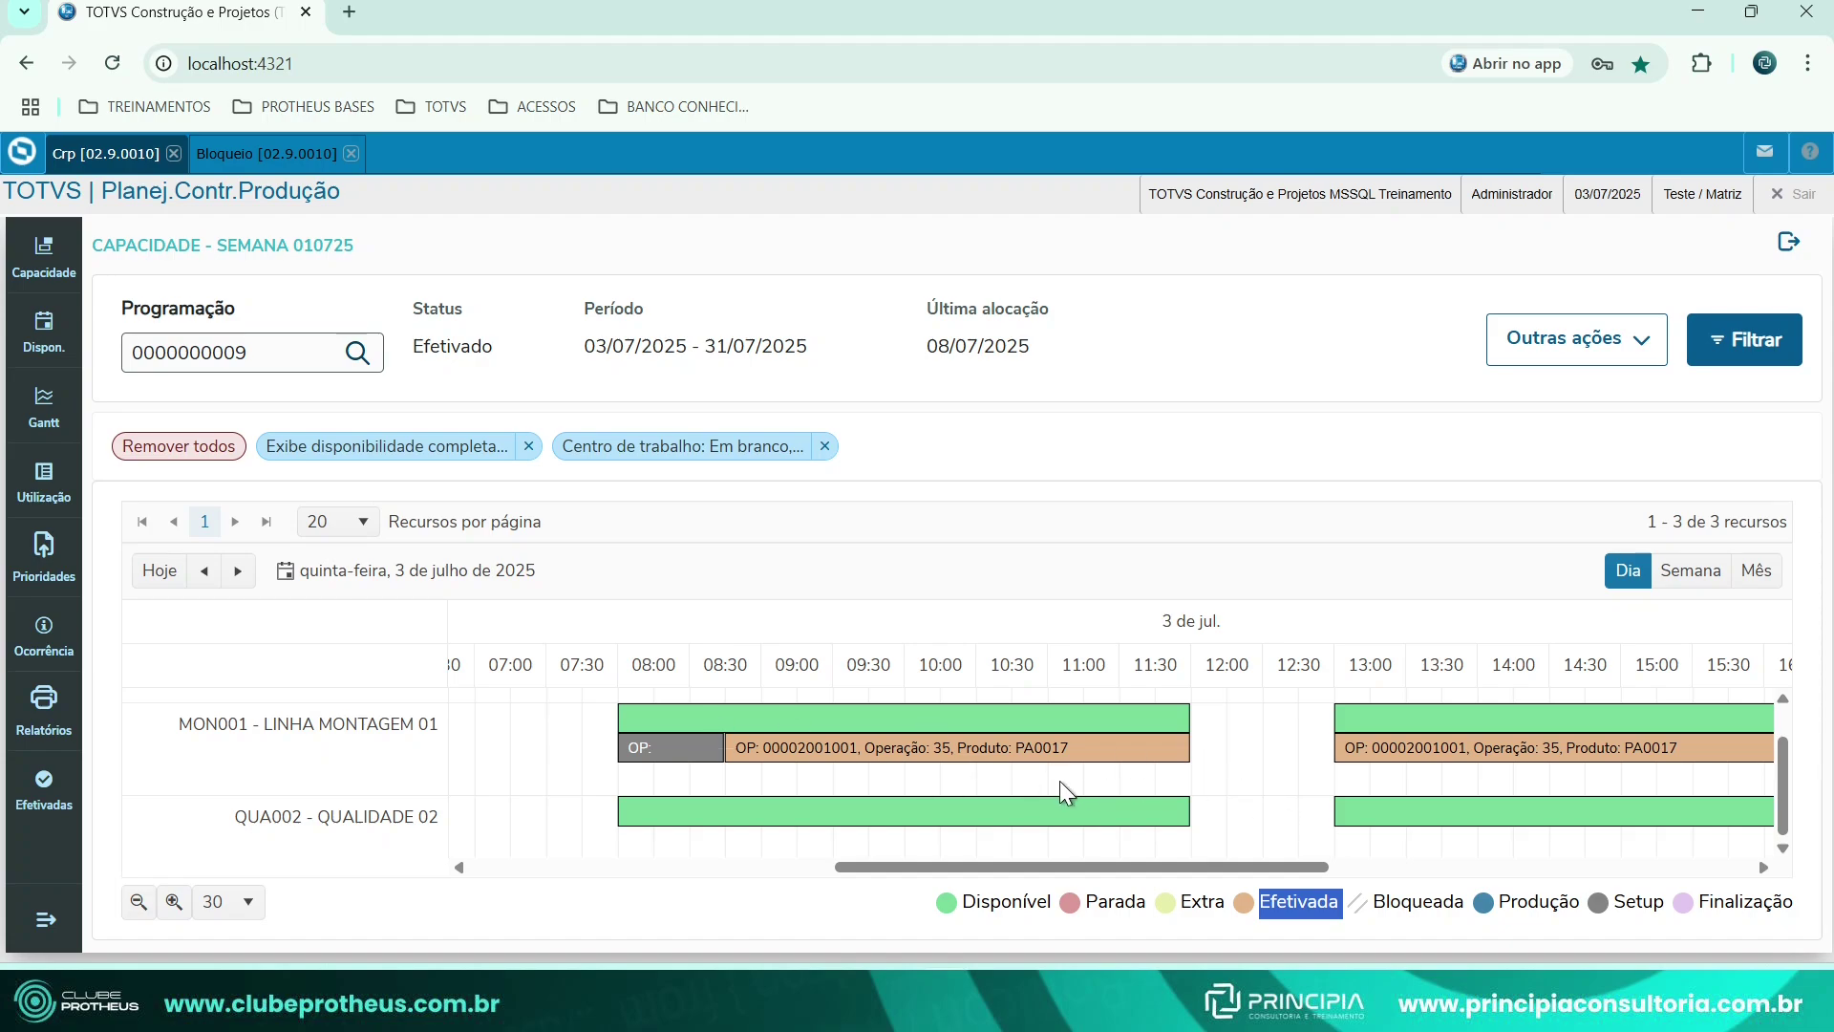
Start another new programming with setup 002 and the setup description SEMANA XX.
click(1578, 340)
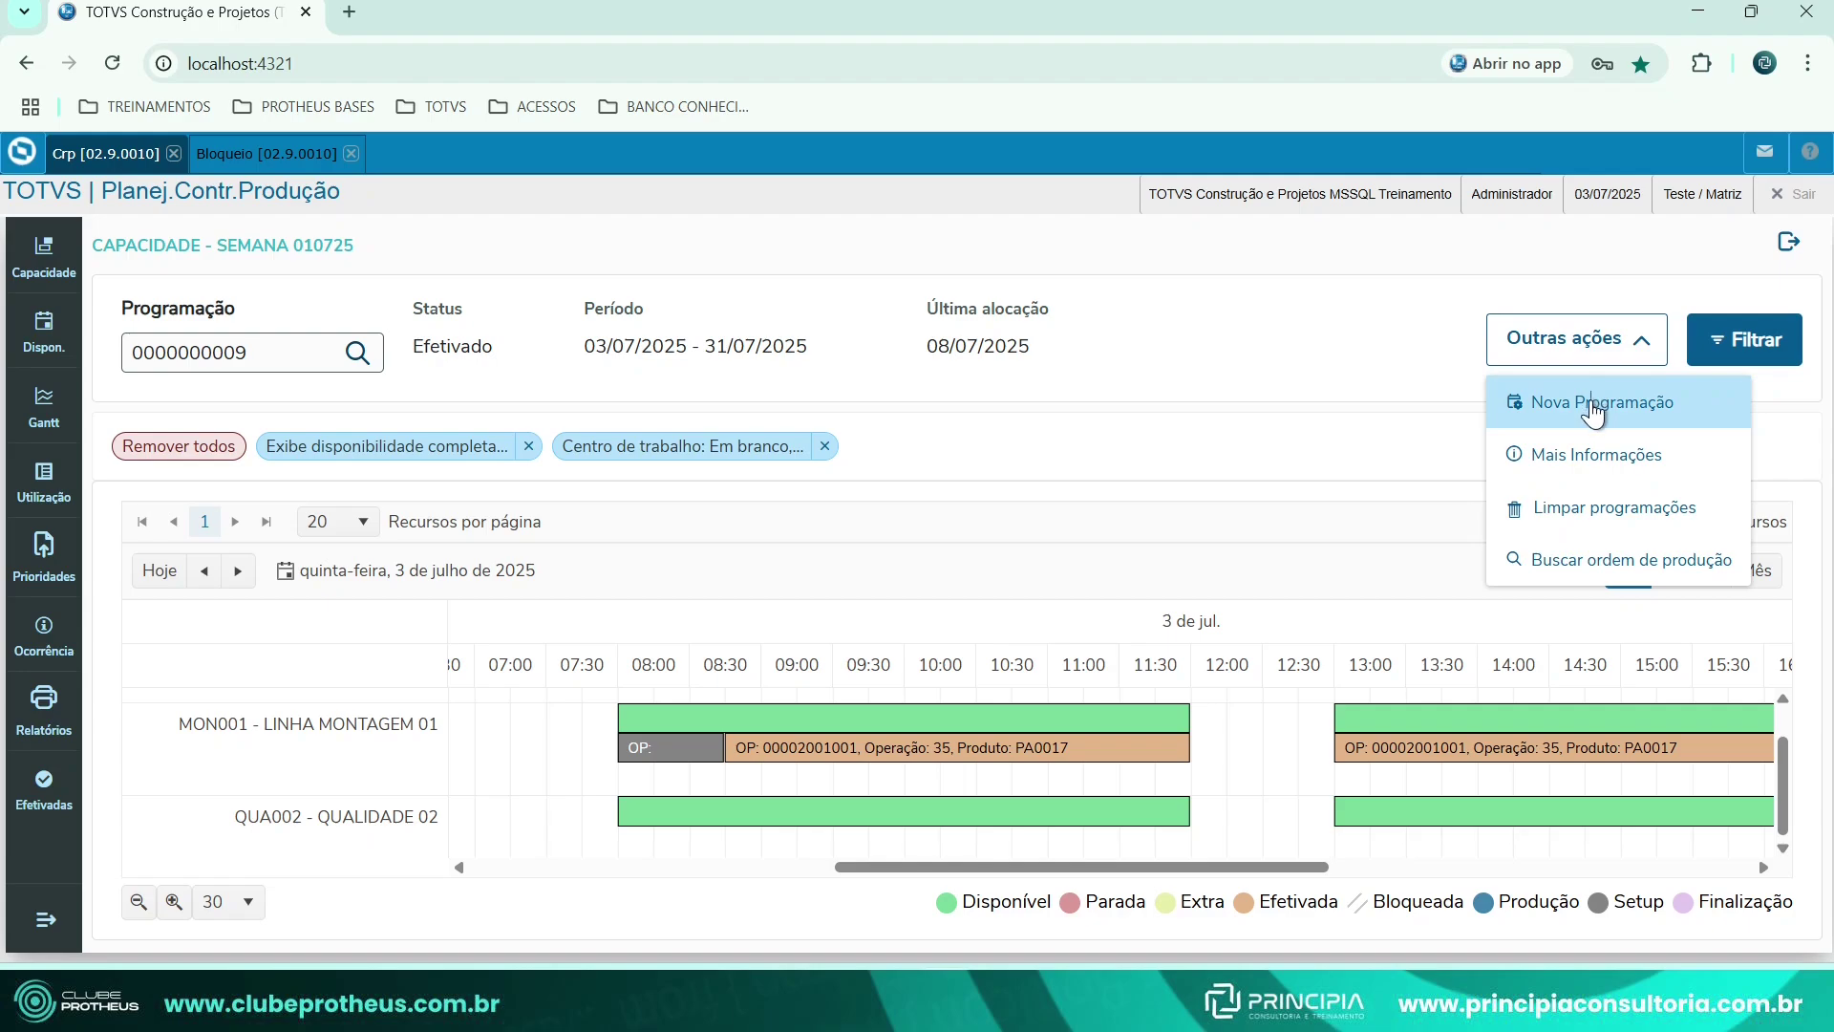
click(1592, 405)
click(578, 379)
click(624, 478)
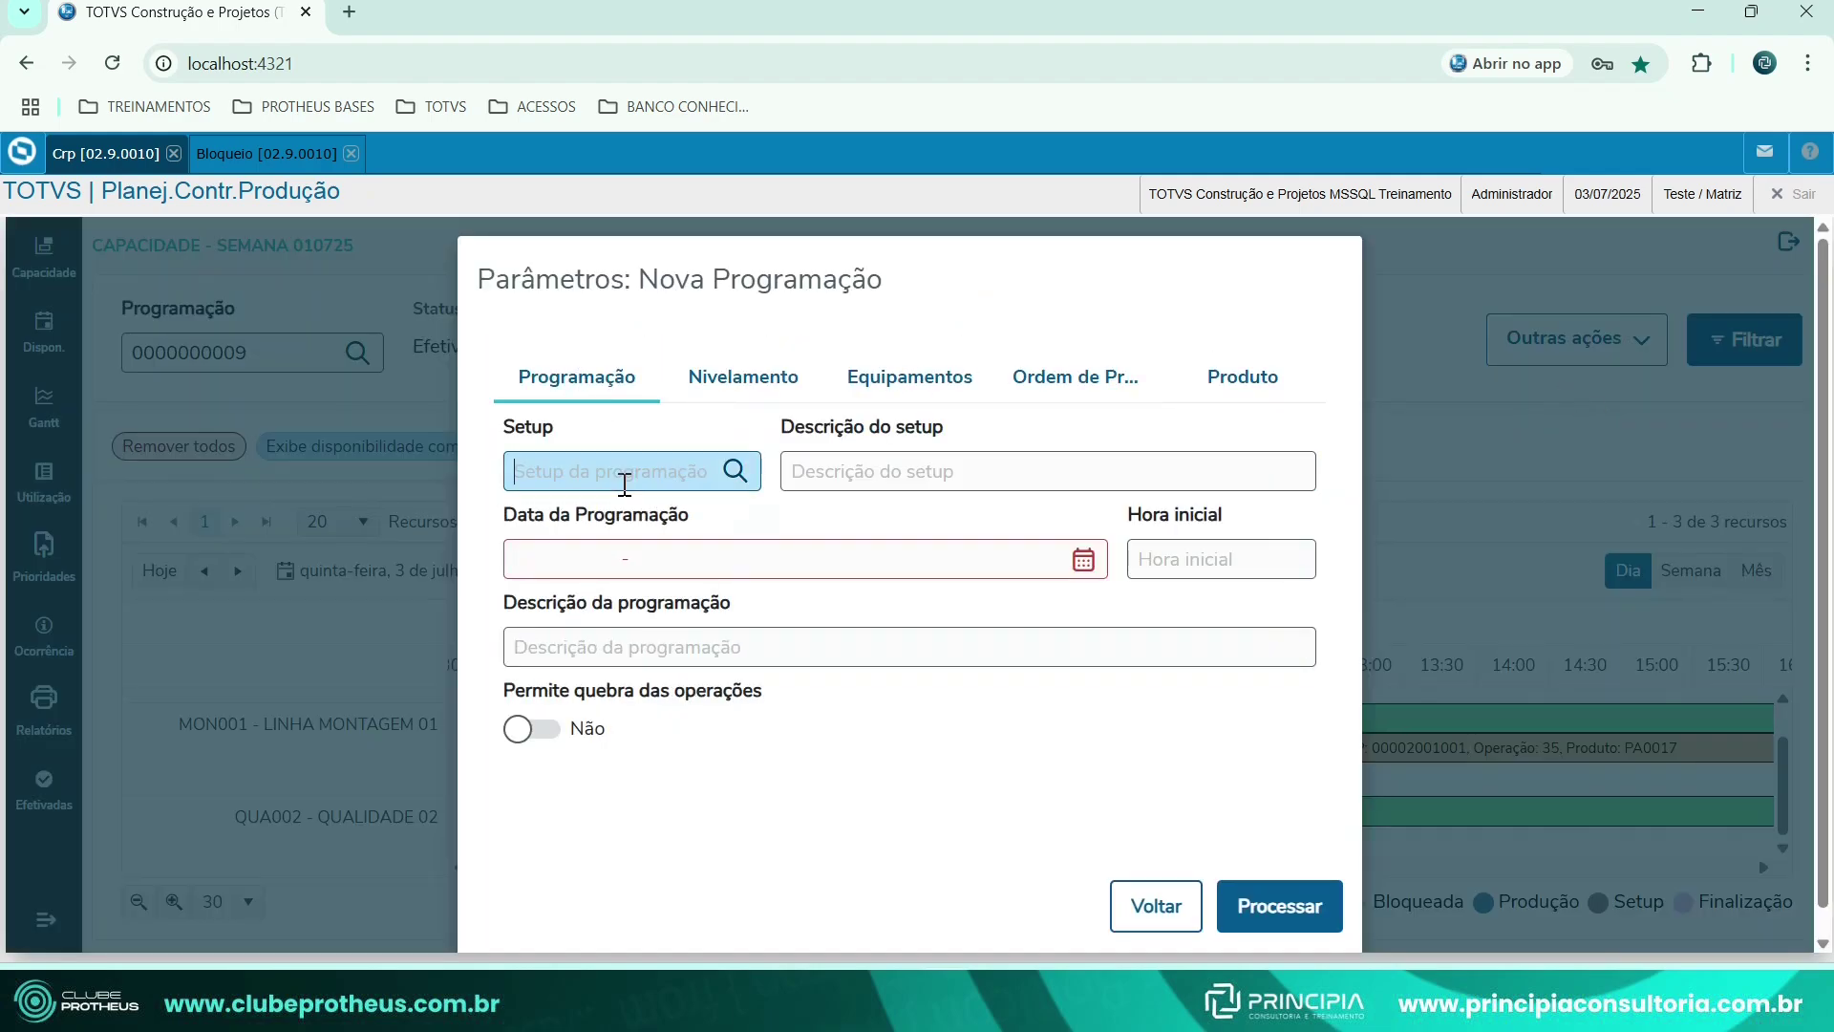
text(002)
key(Tab)
text(NOVA PR)
Set the programming period to 03/07/2025 - 12/07/2025 with an initial time of 08:00.
click(659, 560)
click(718, 698)
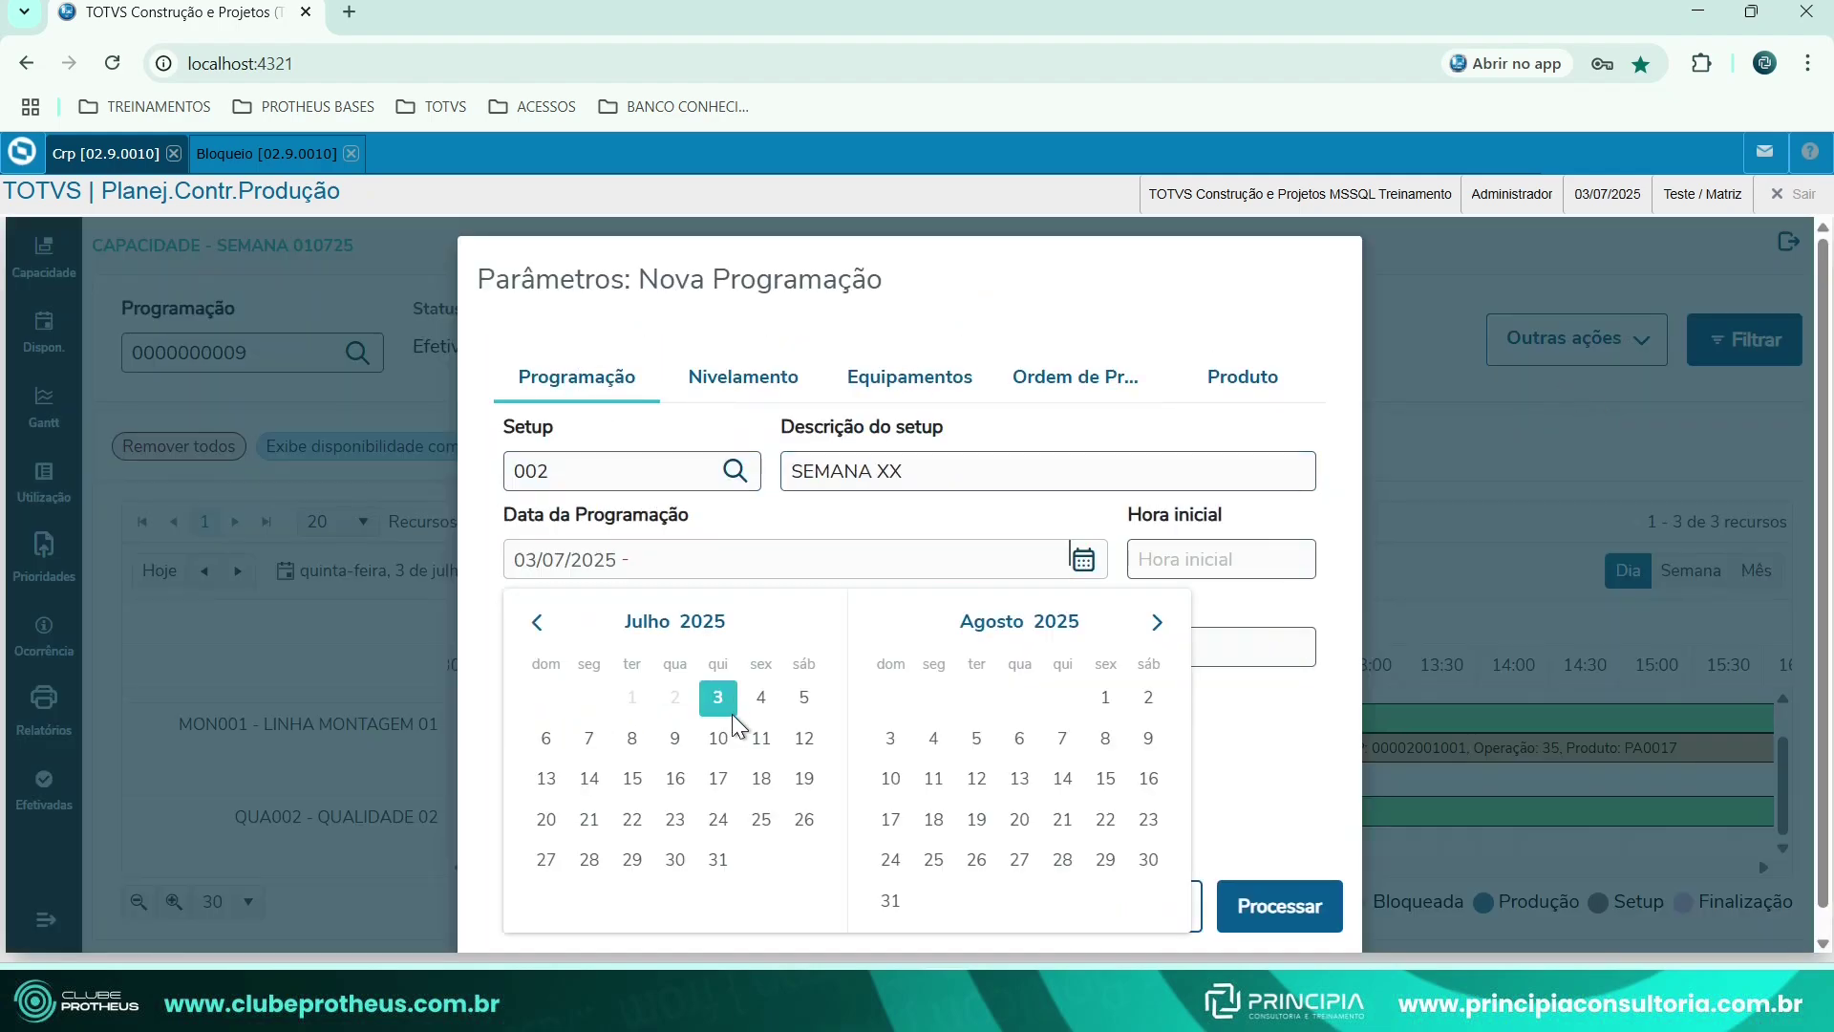
click(805, 743)
click(1200, 556)
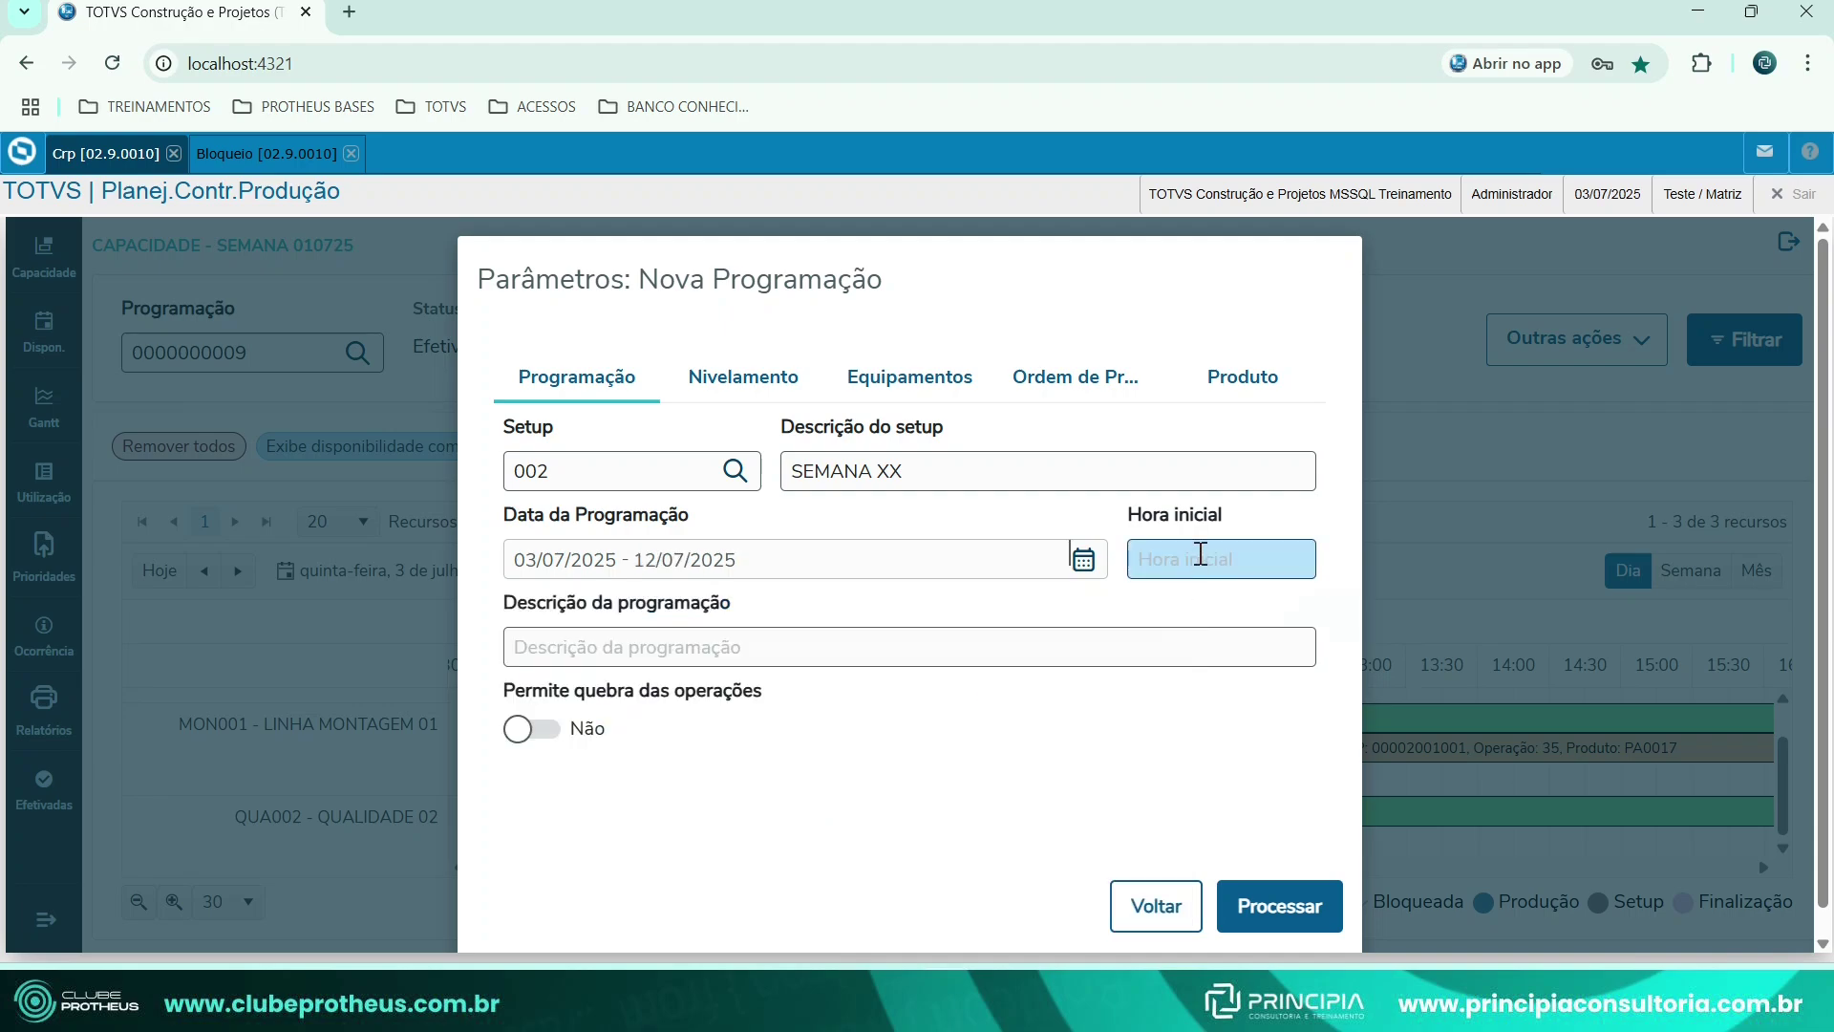
click(1297, 629)
click(712, 647)
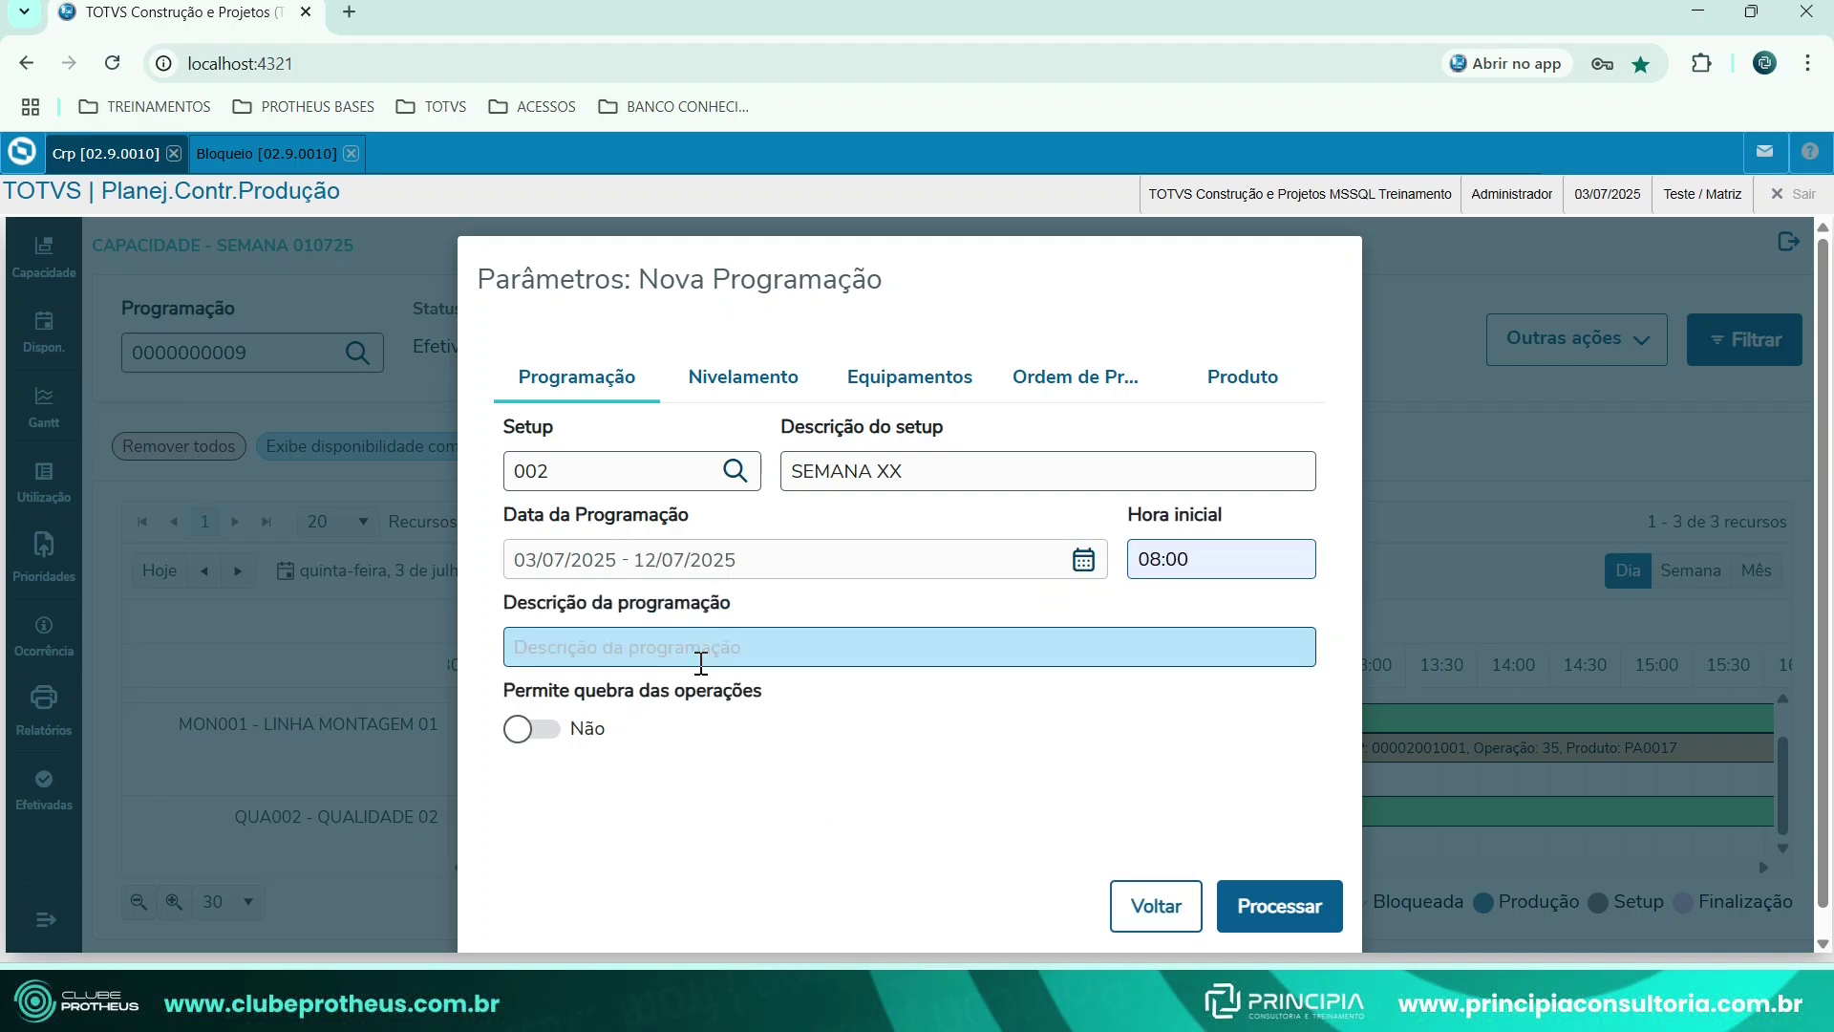
Review the equipment and production order parameters, leaving Replaneja efetivadas set to Não.
click(910, 376)
click(1073, 376)
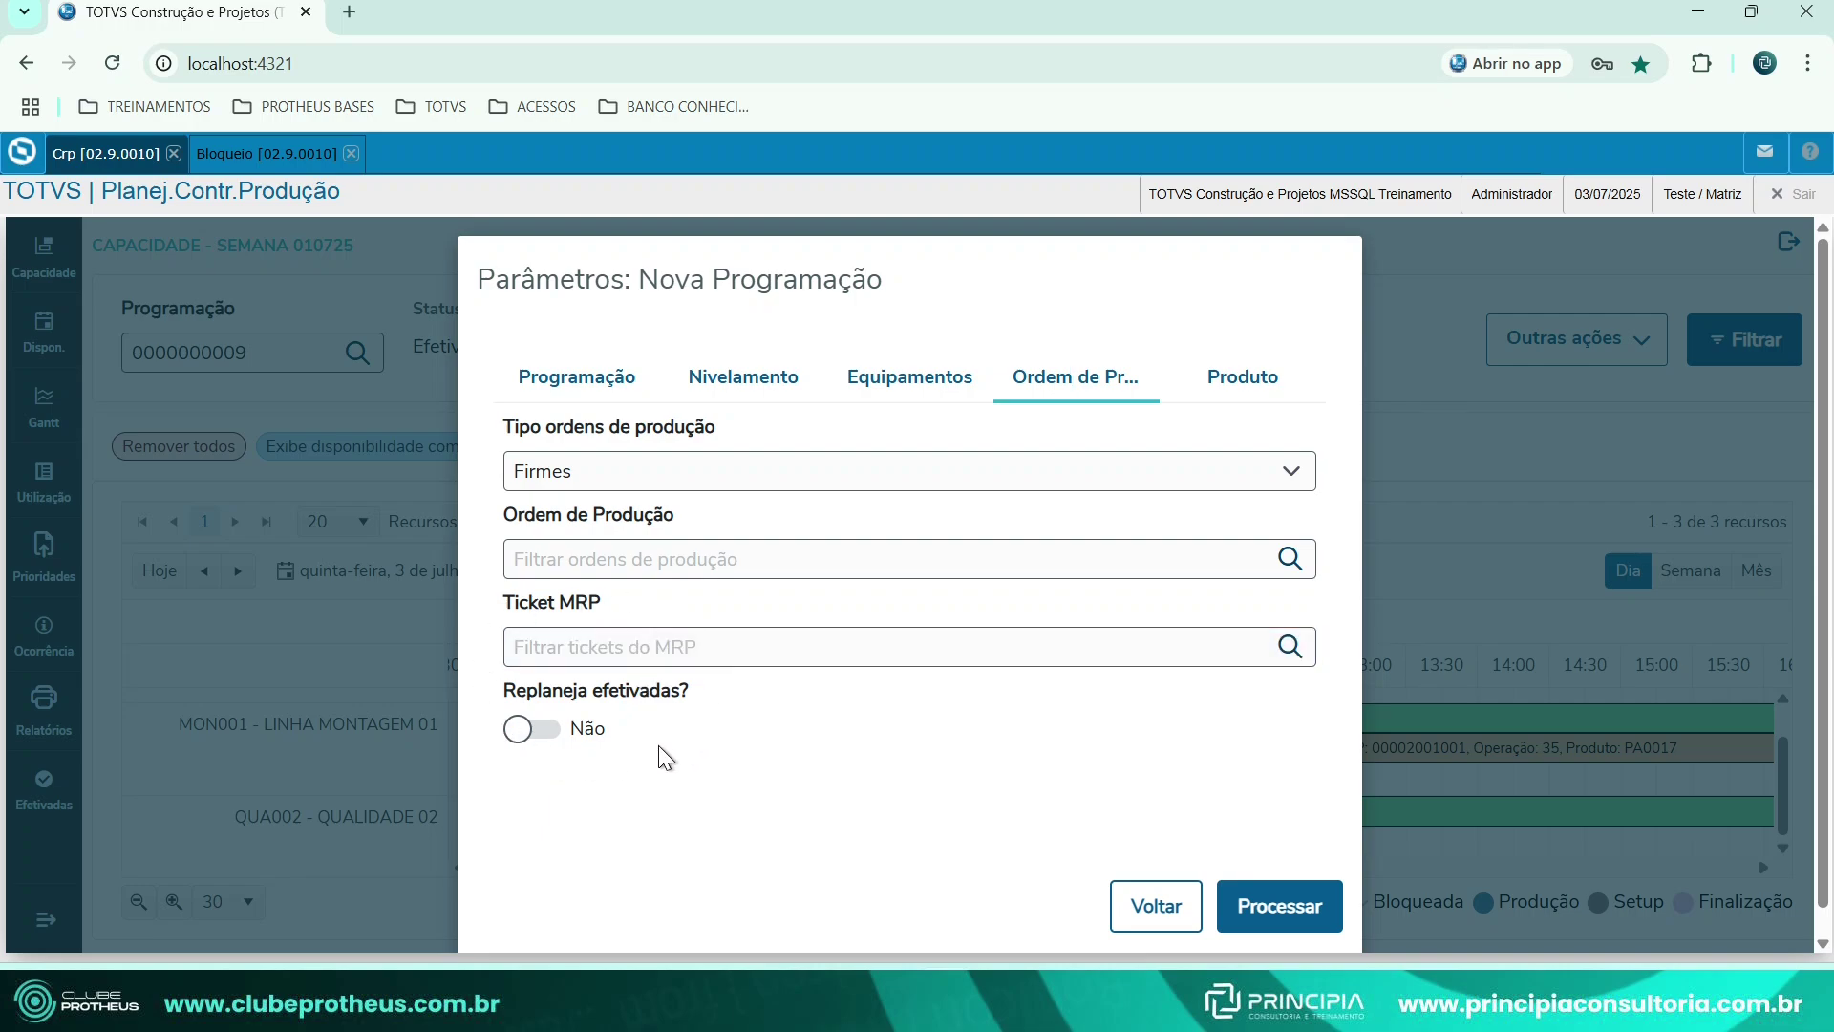
click(579, 727)
click(506, 726)
click(580, 728)
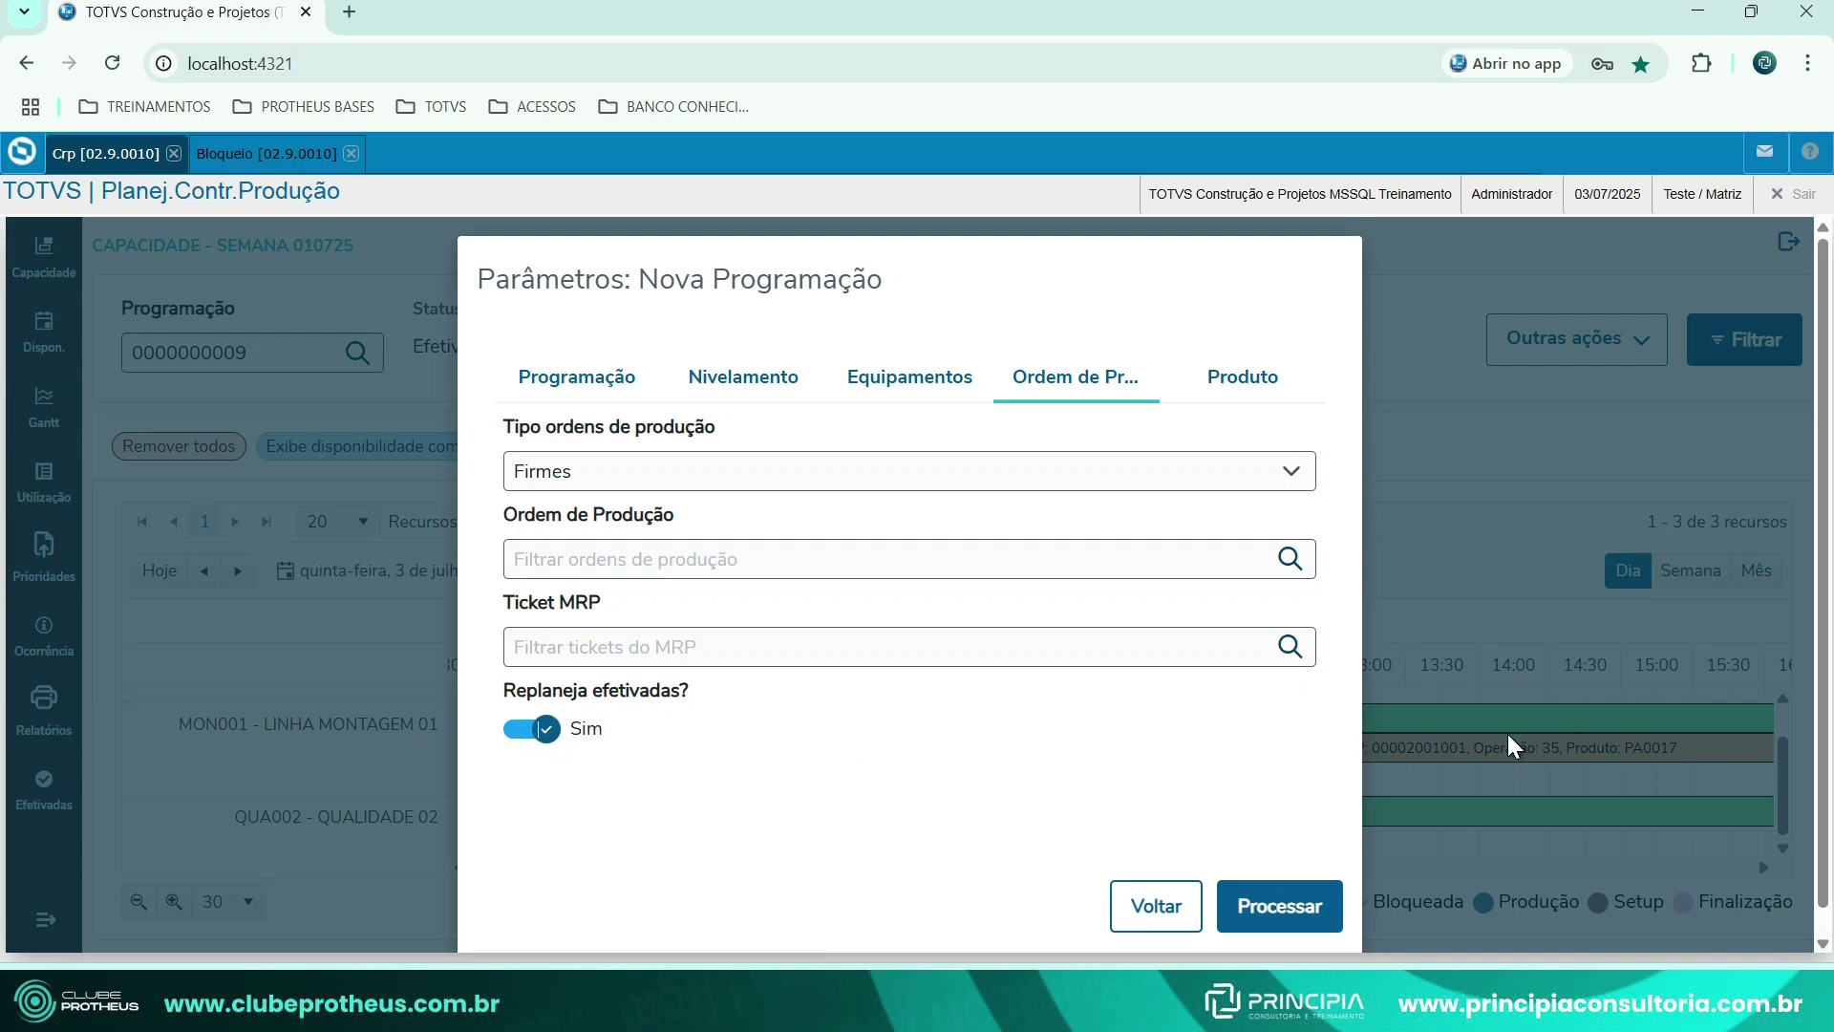
click(509, 738)
Check the product parameters, process the new programming, and look over the resource allocations down to MON001.
click(1206, 382)
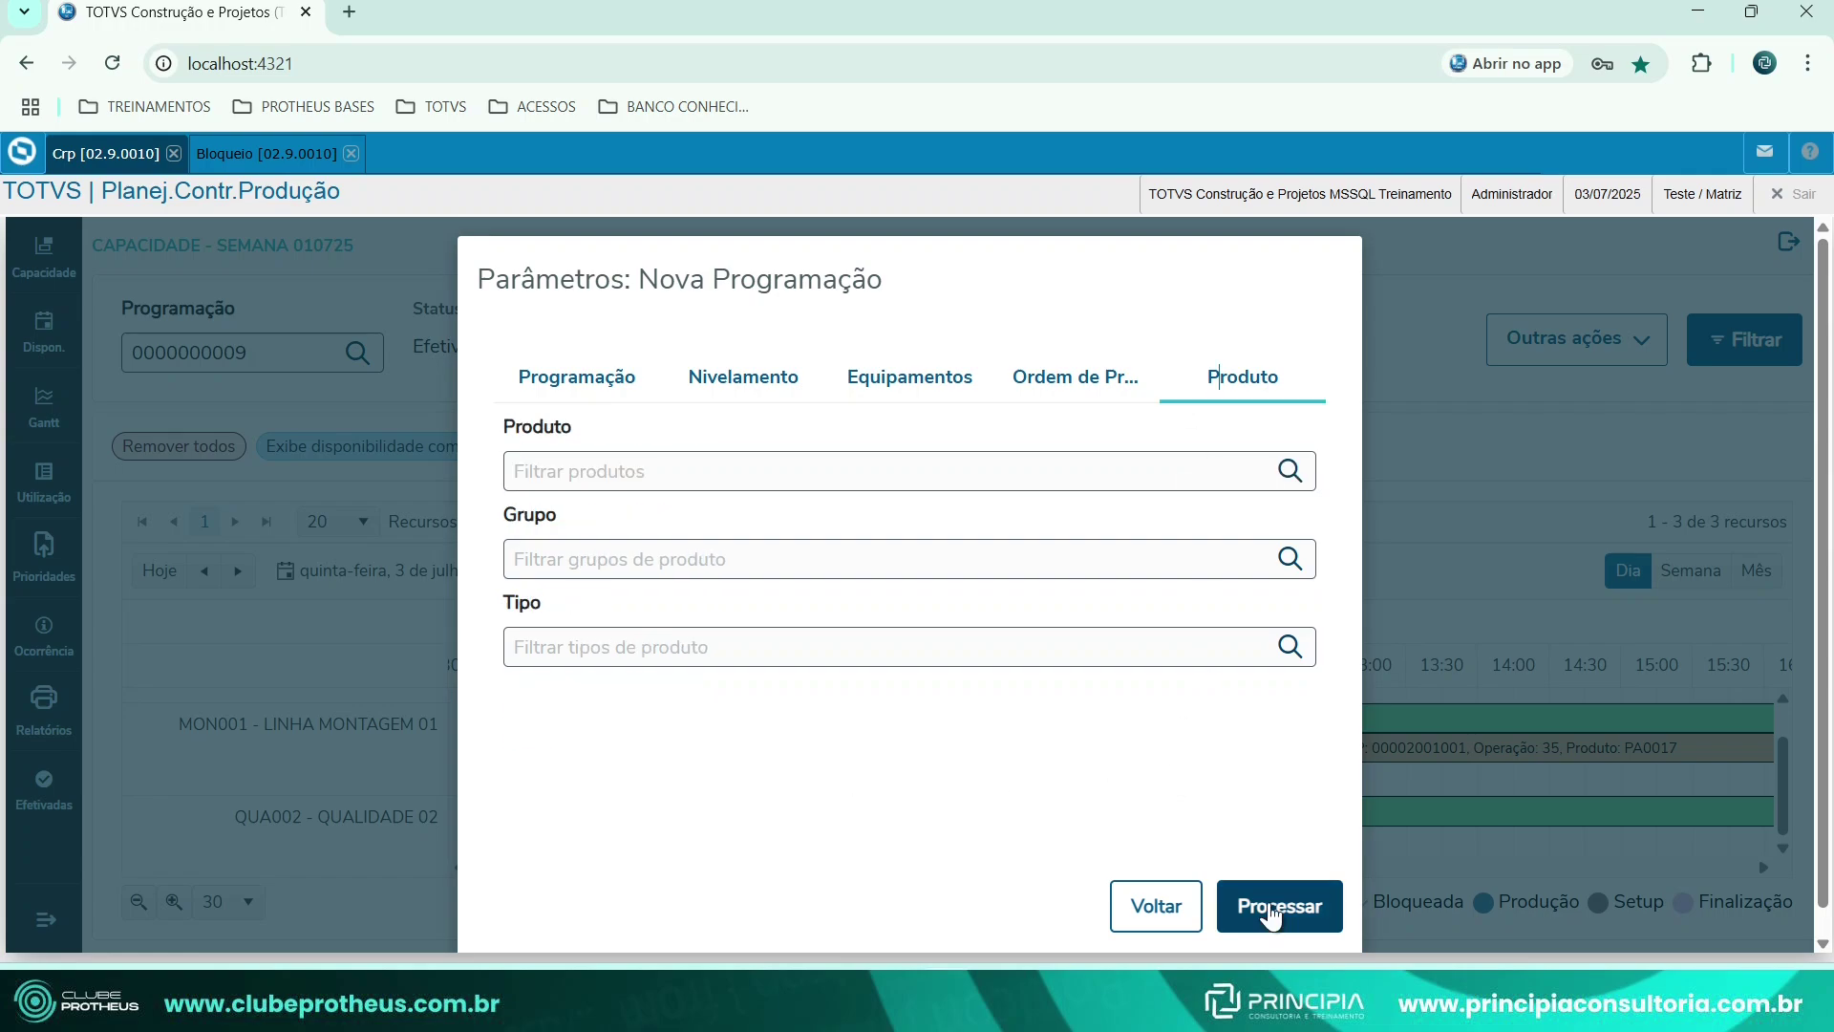
click(1271, 909)
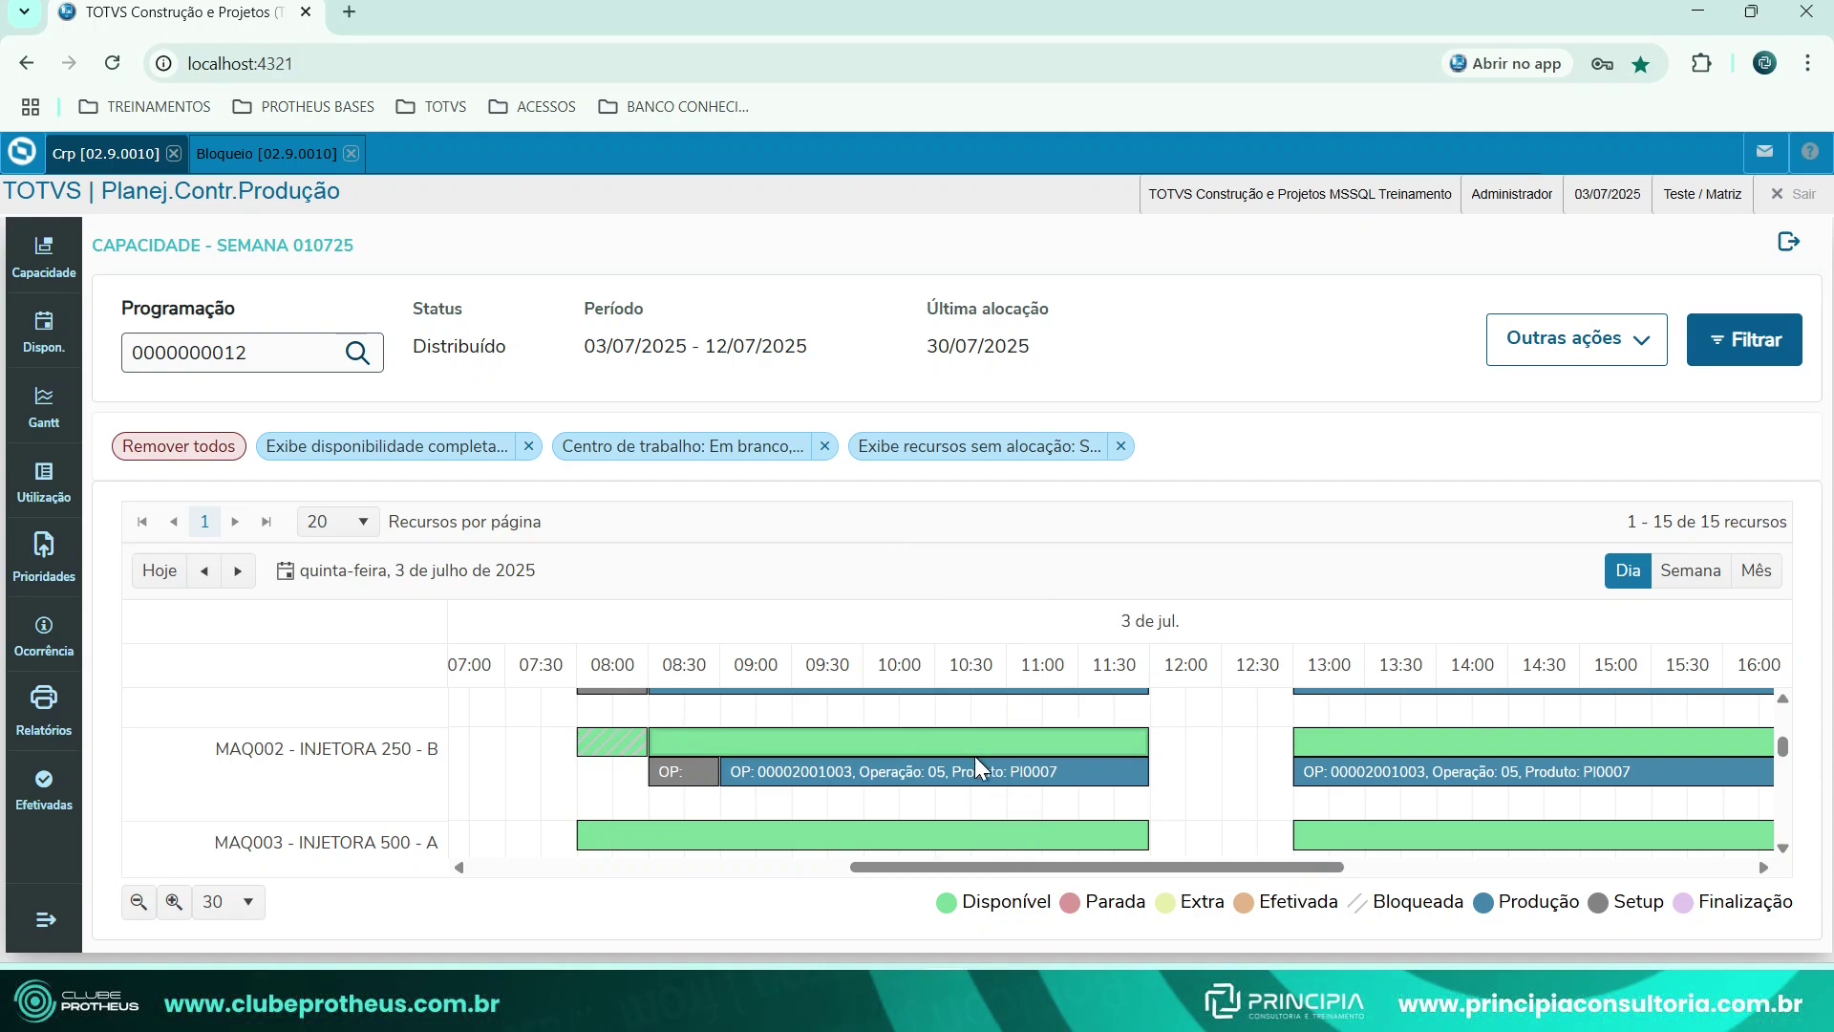
click(1782, 847)
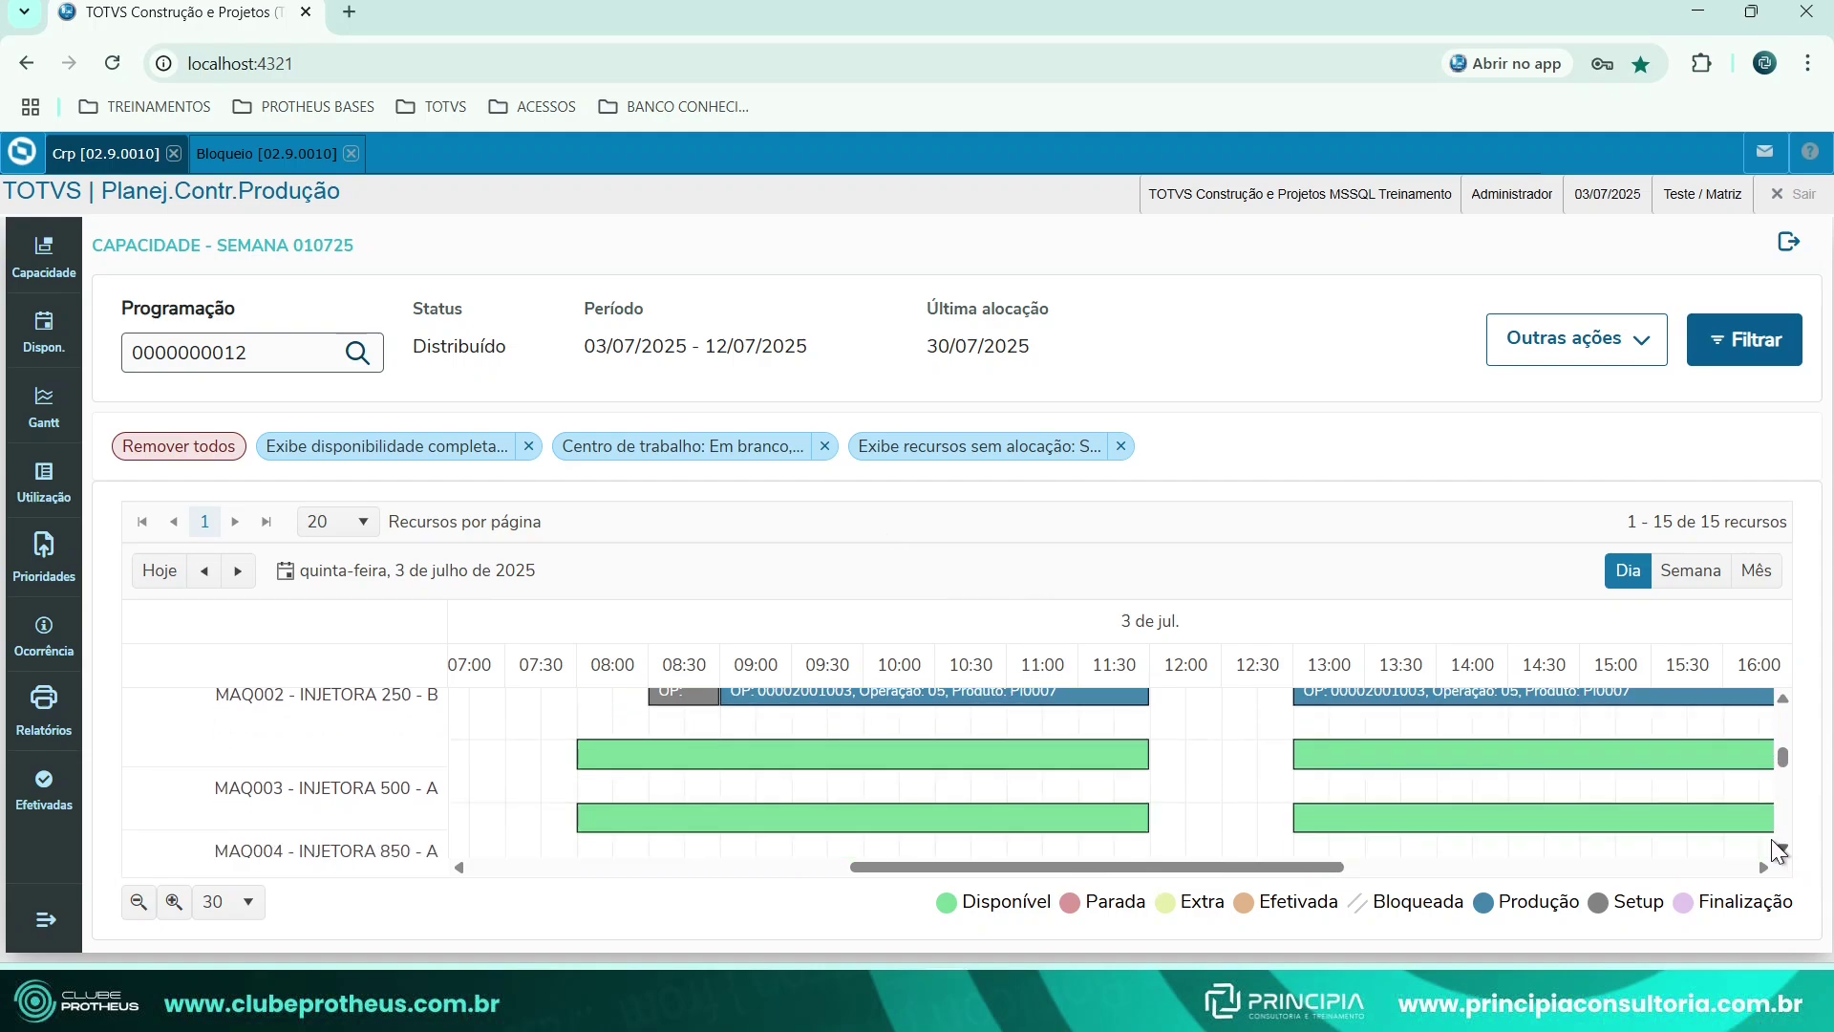
click(1782, 847)
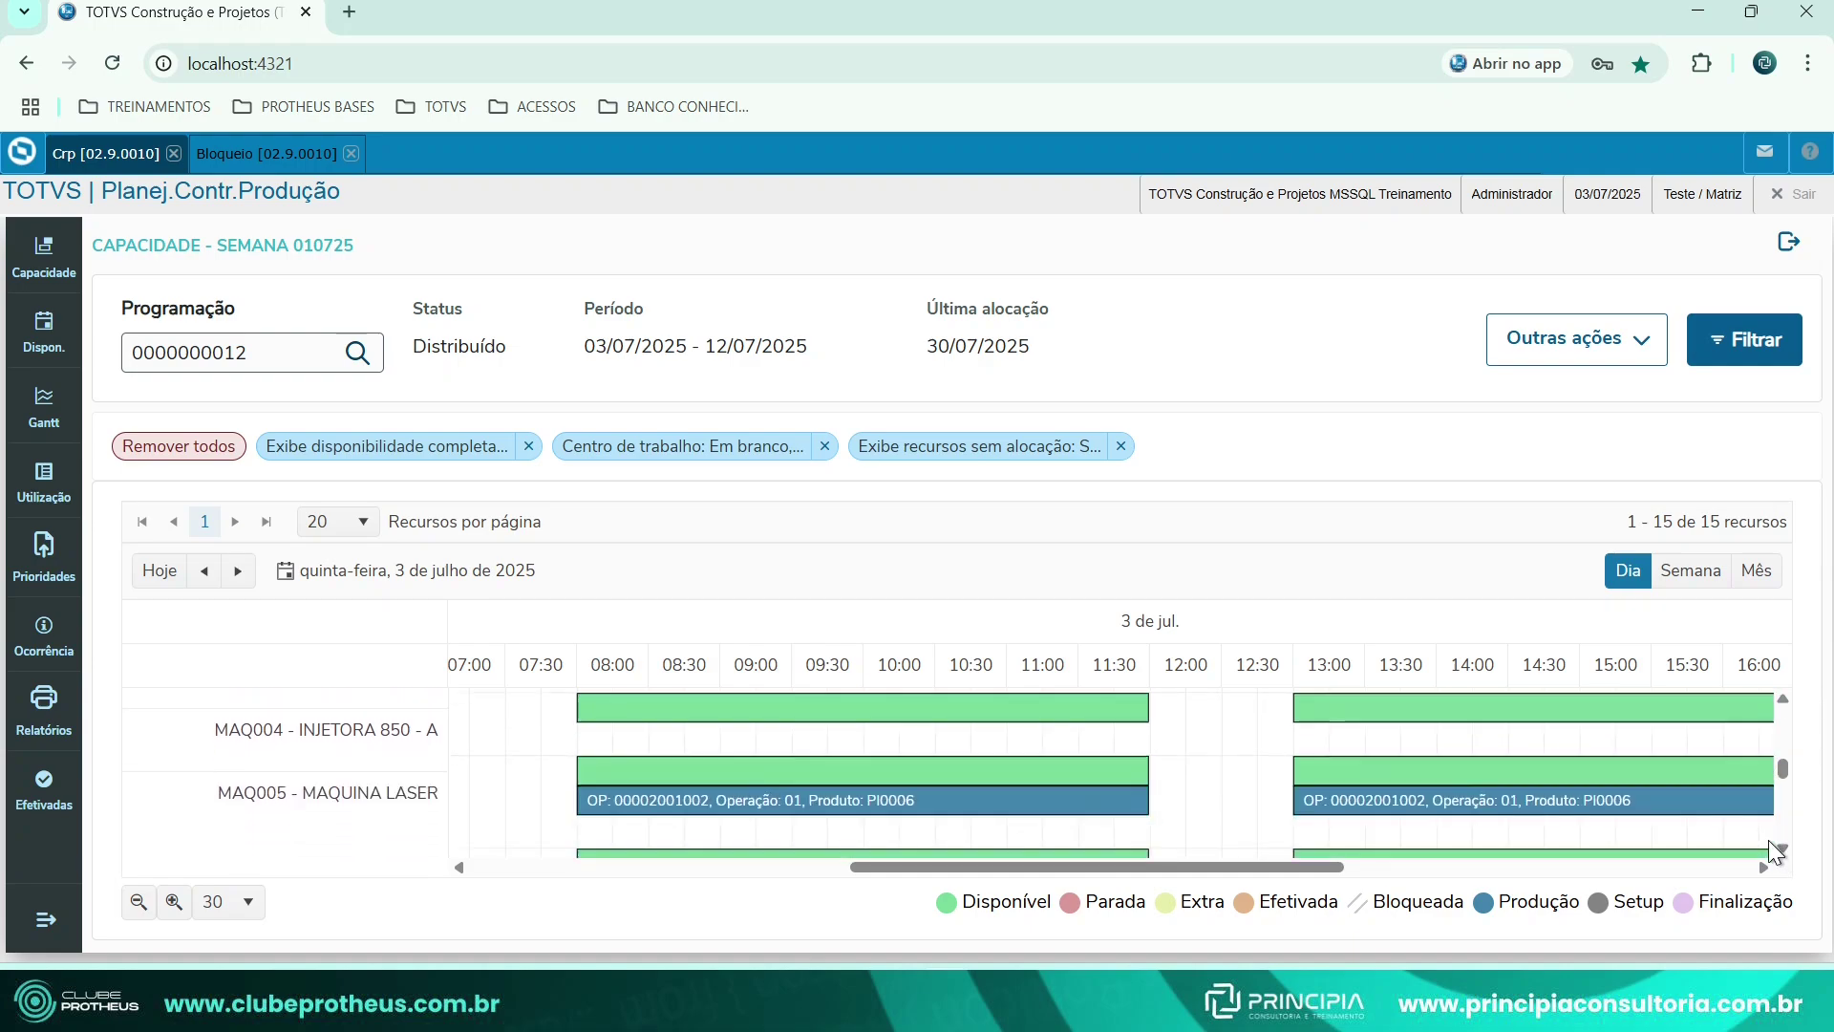
click(1782, 821)
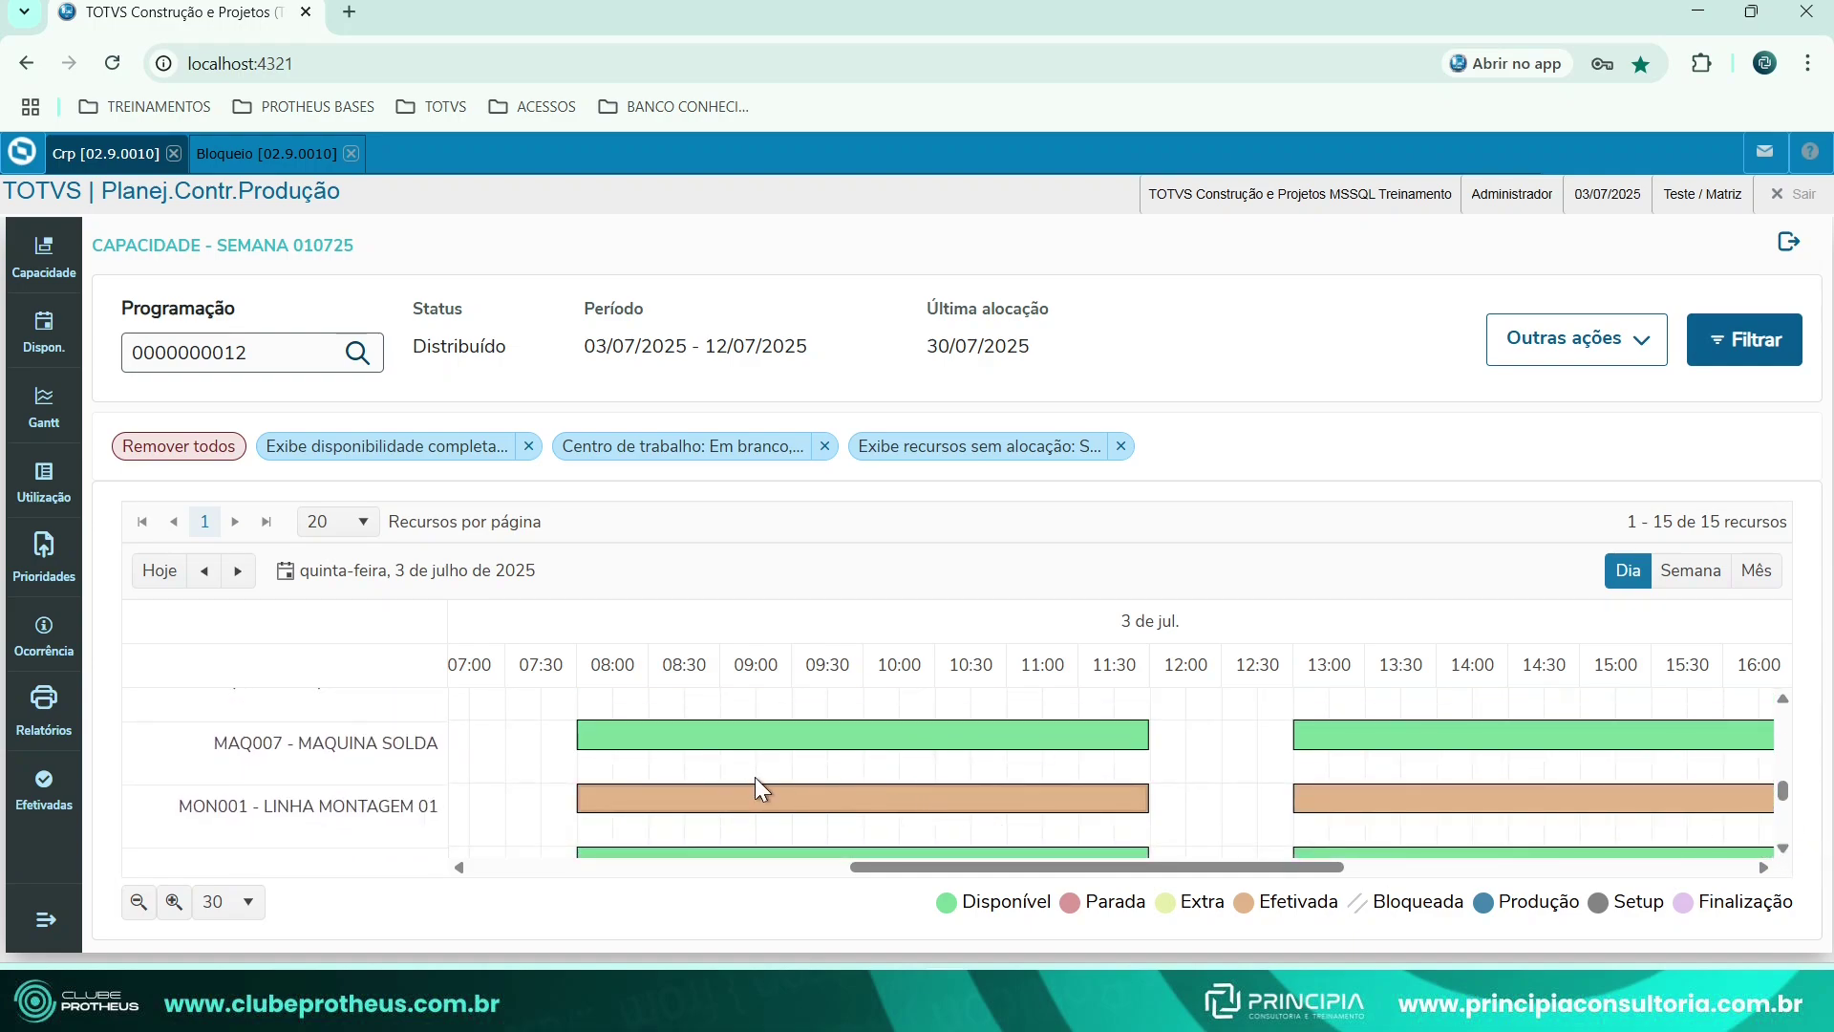
Inspect the effective production order details of resource MON001 on the morning of 03/07/2025, checking its setup and production rows, and close the details.
mouse_move(762, 790)
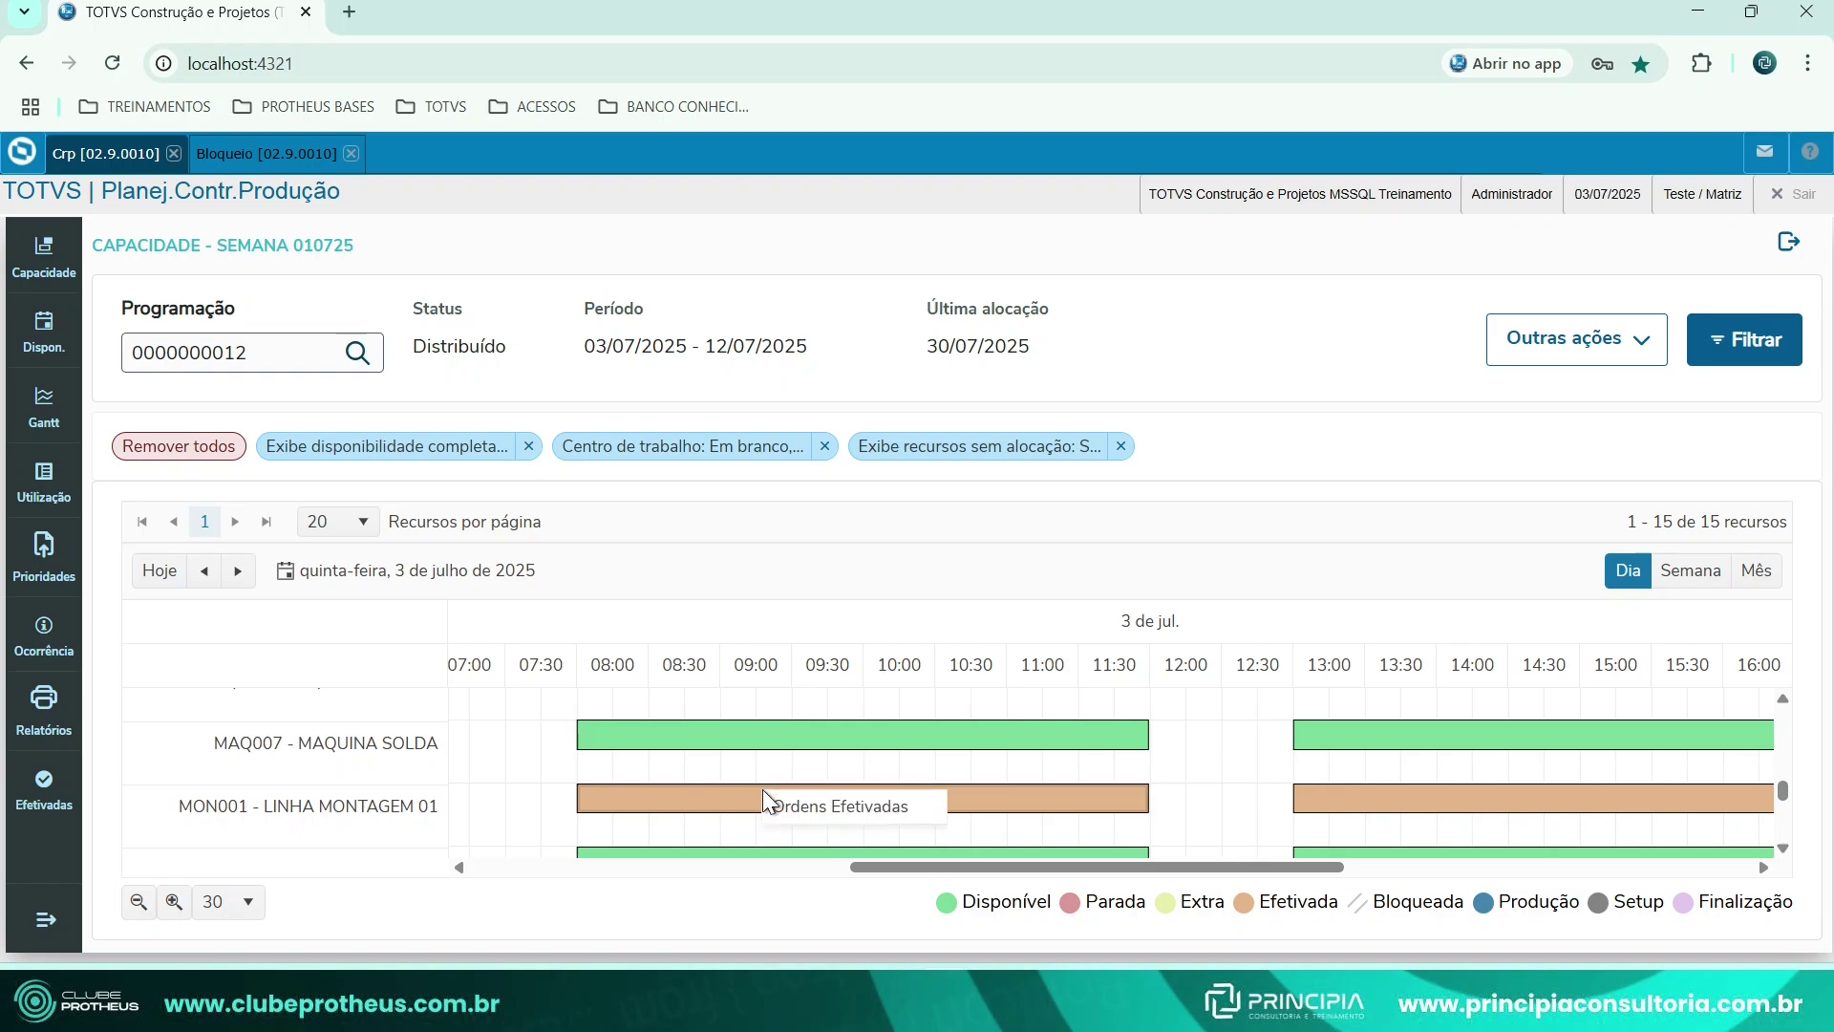
click(904, 799)
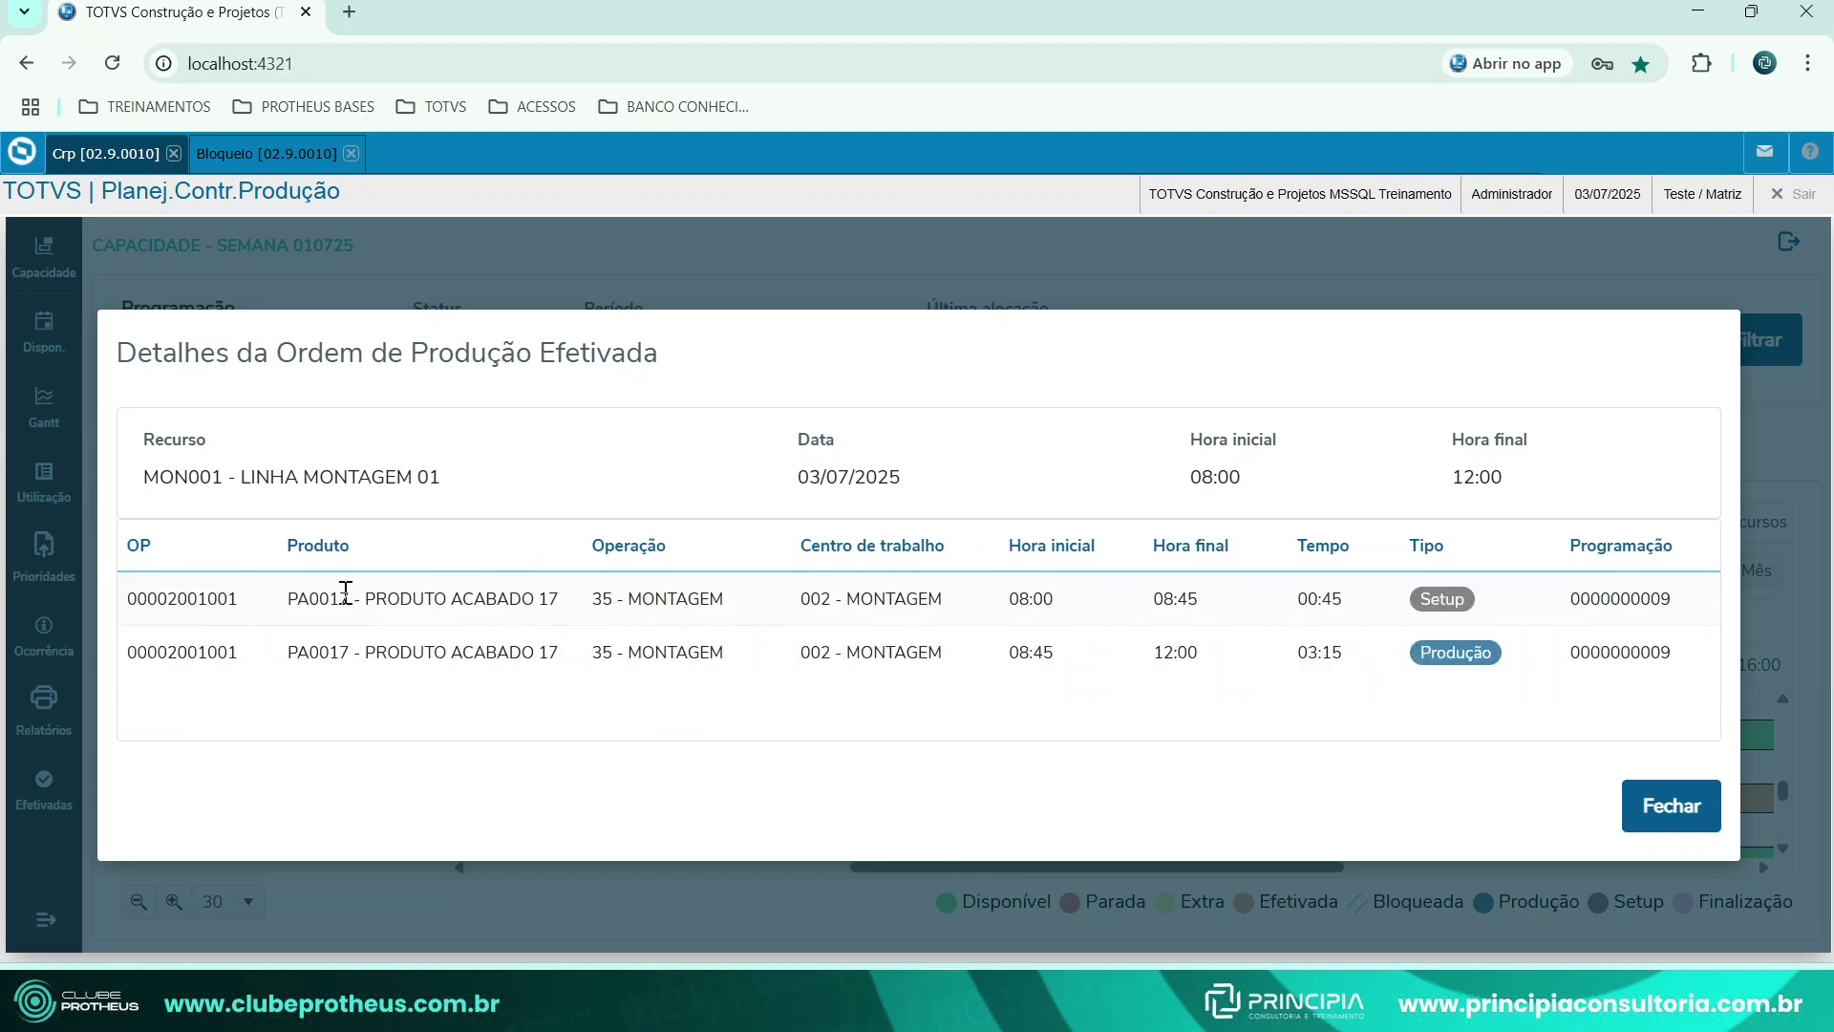
drag(148, 597, 432, 600)
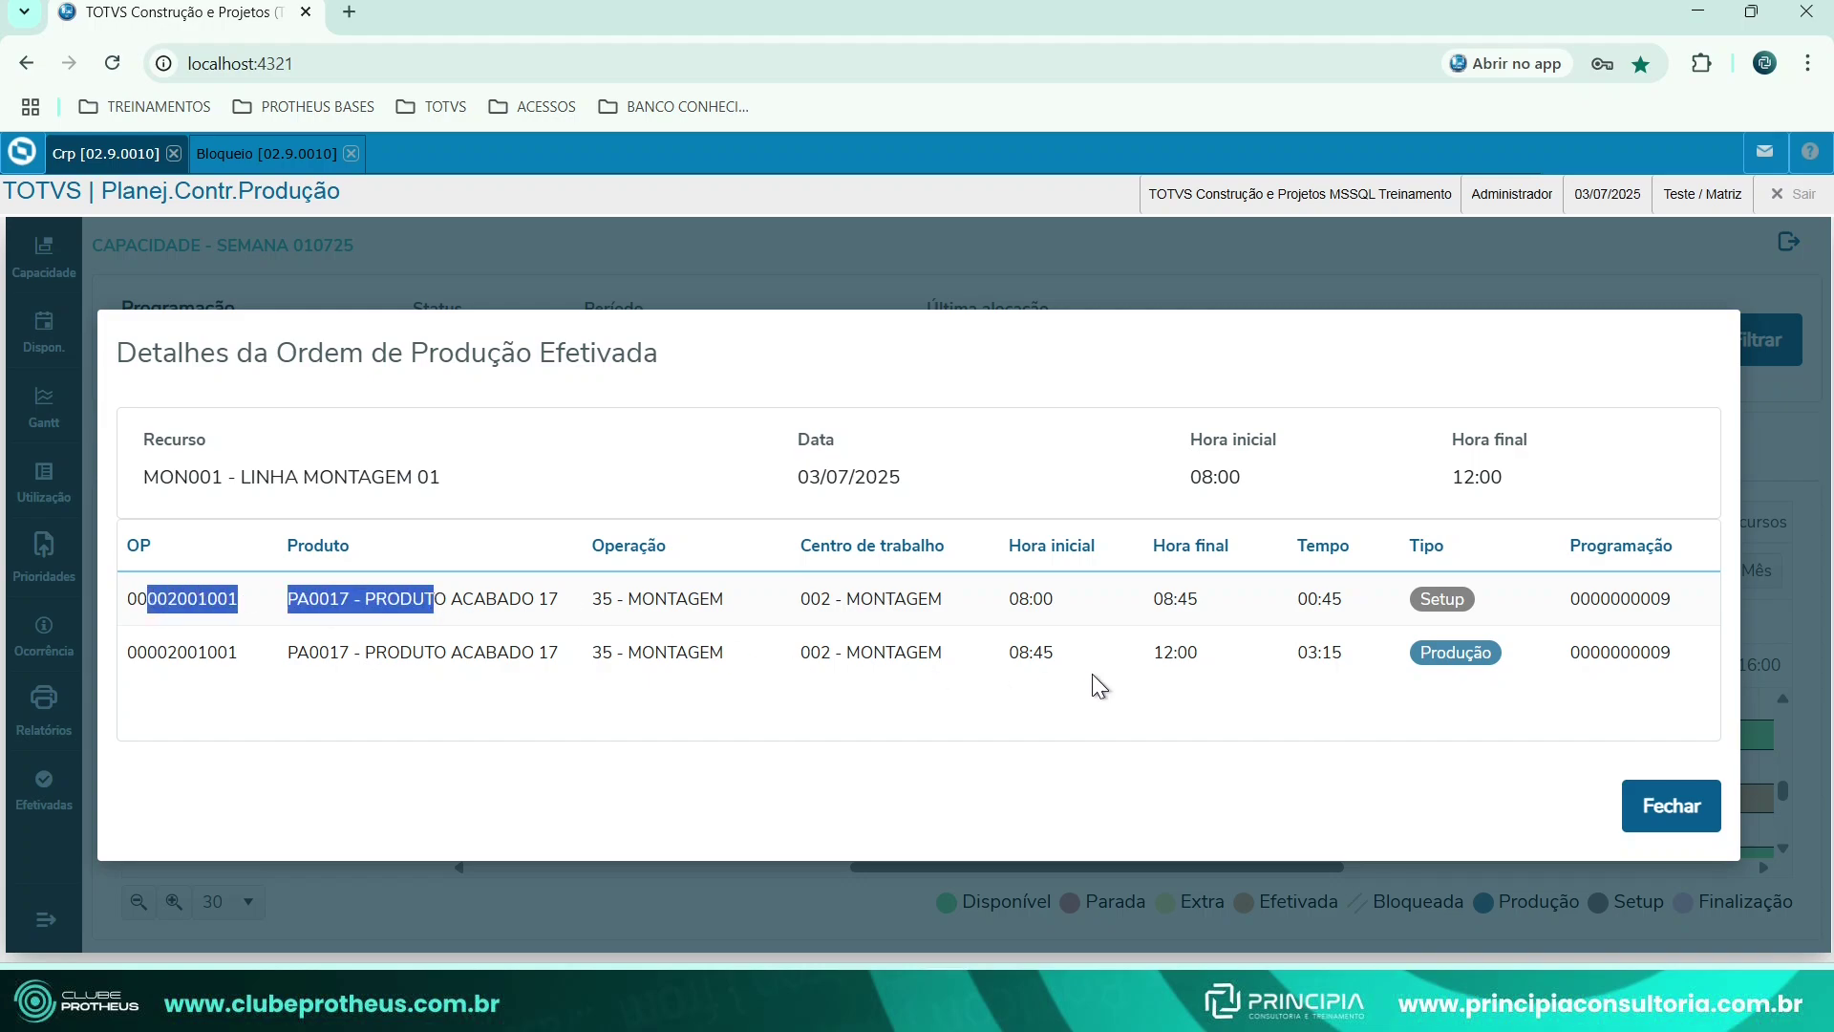
double_click(1434, 597)
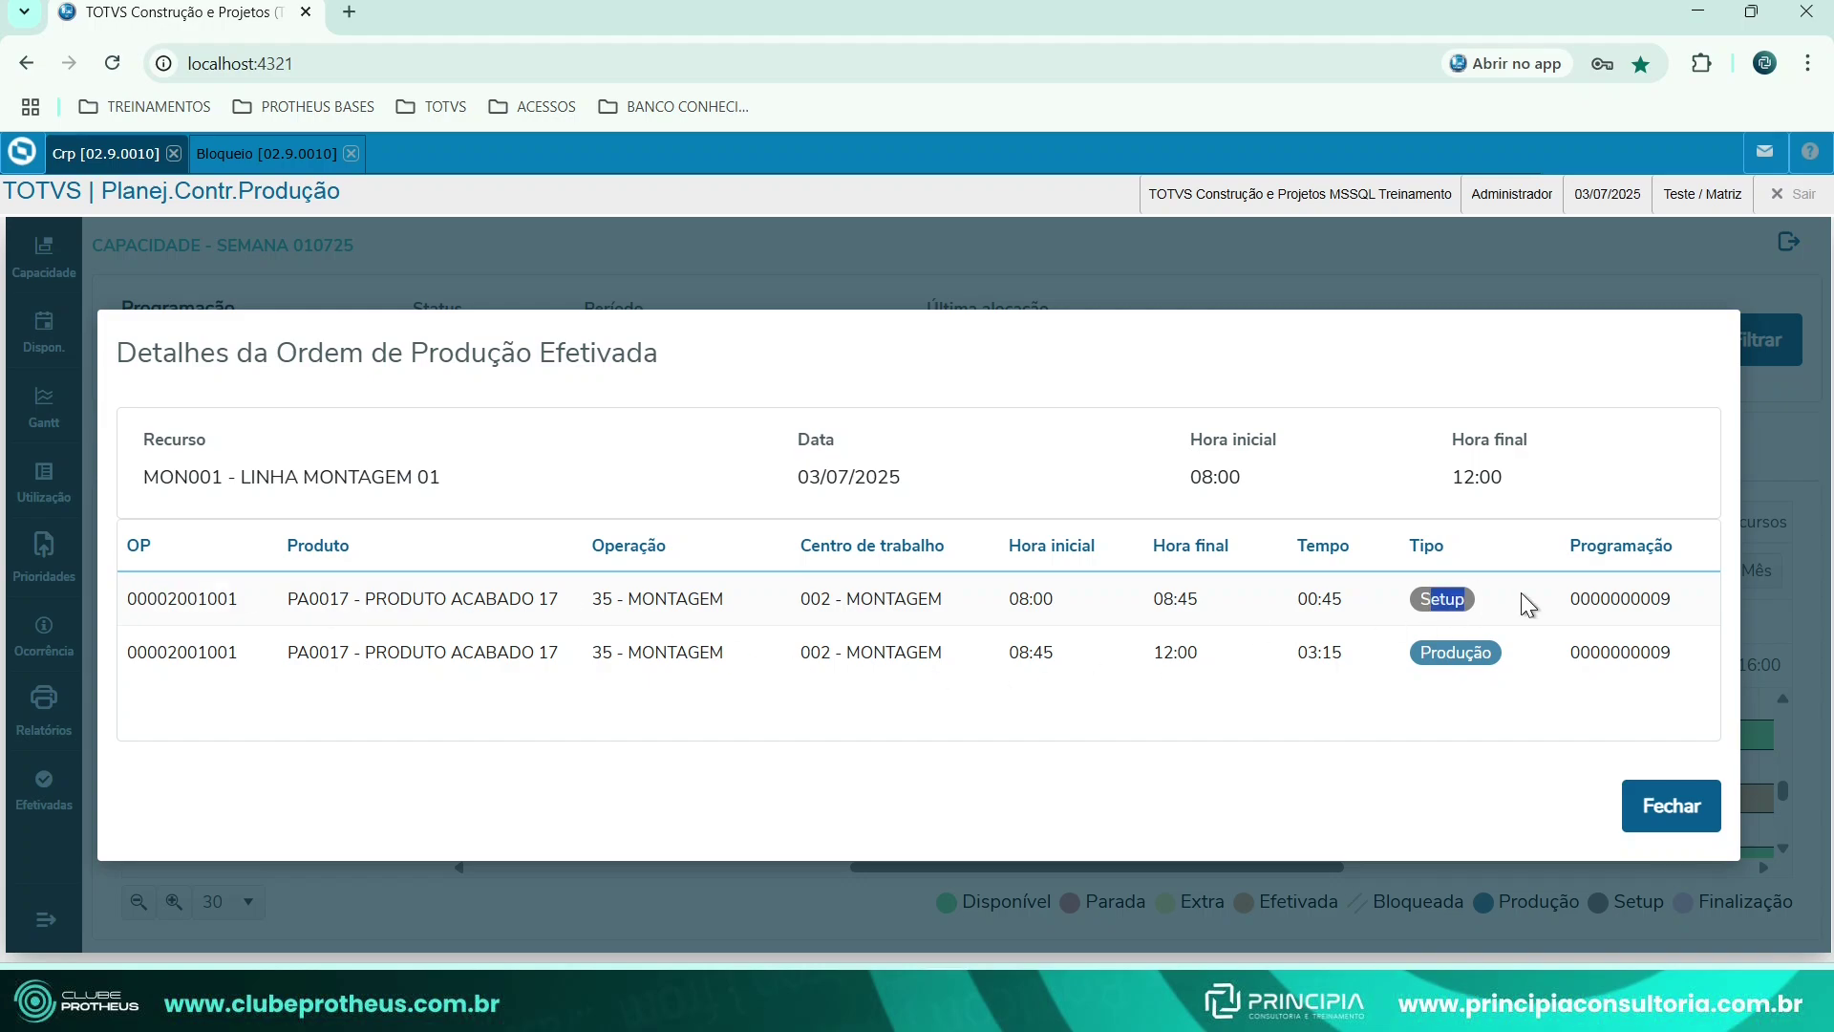
click(1428, 659)
click(1672, 808)
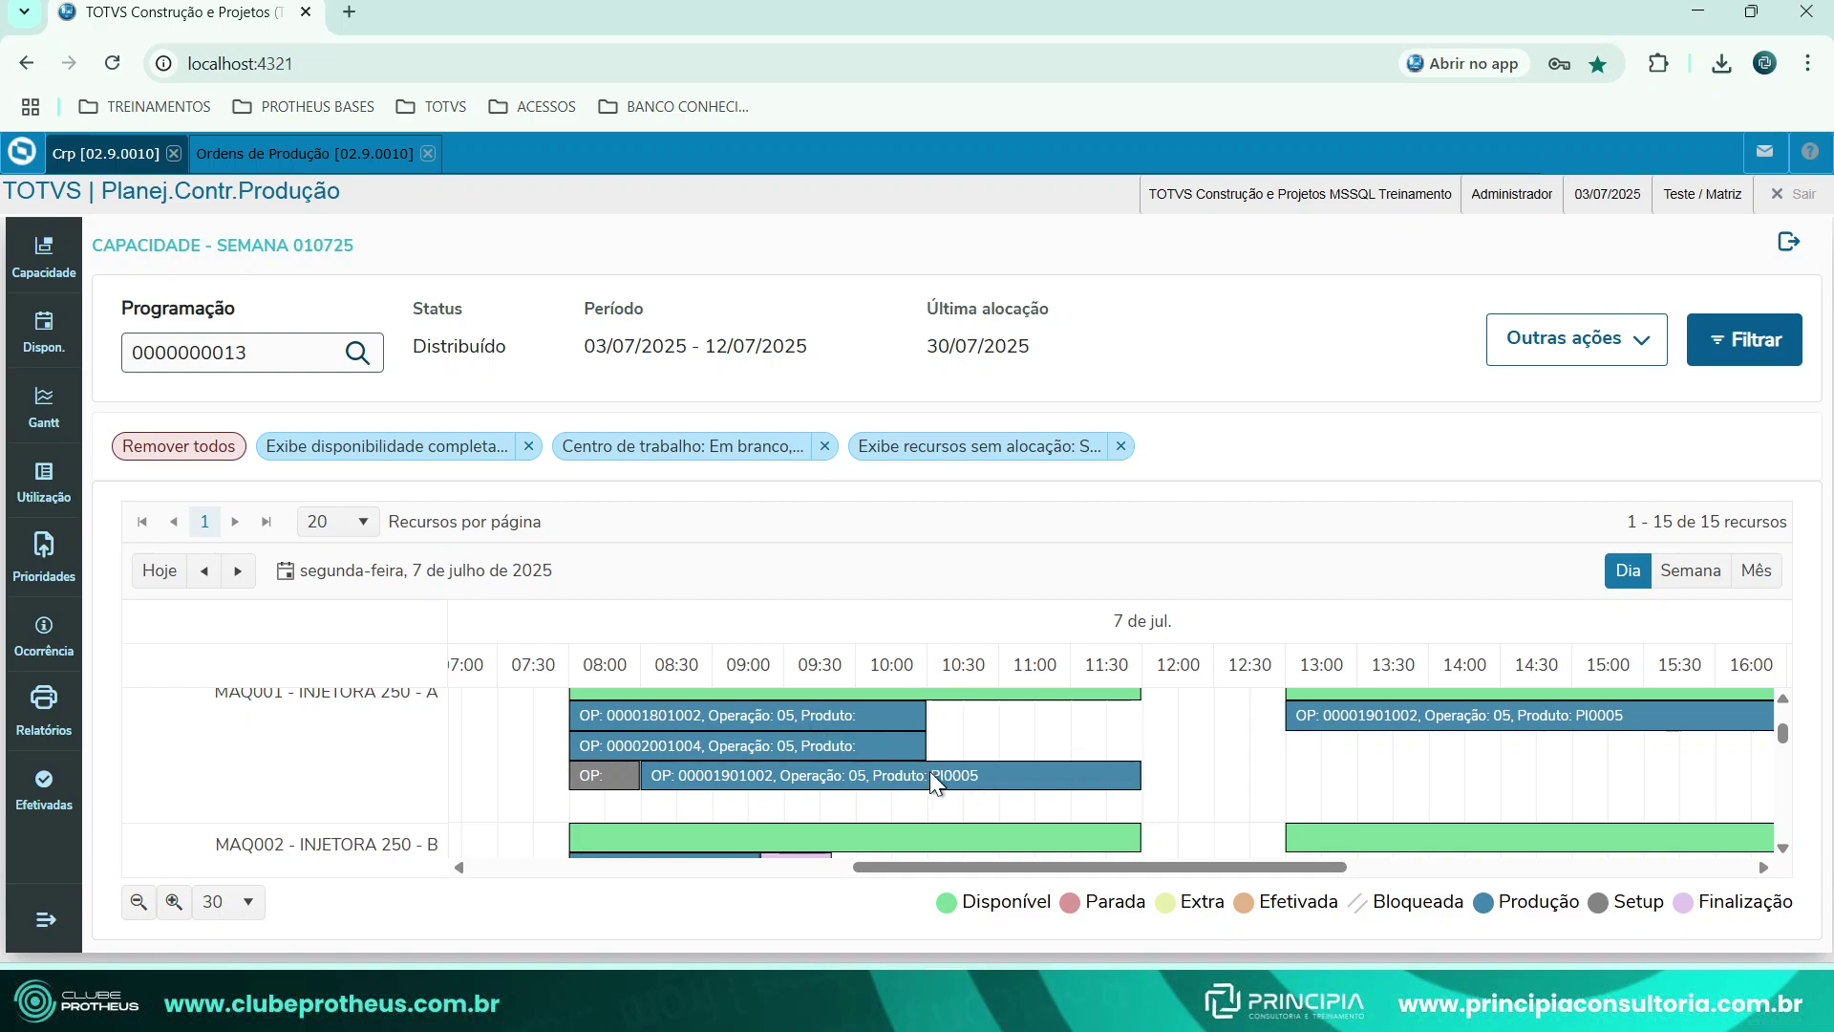
List the effective production orders and expand the PA0017 order to review its operations.
click(45, 800)
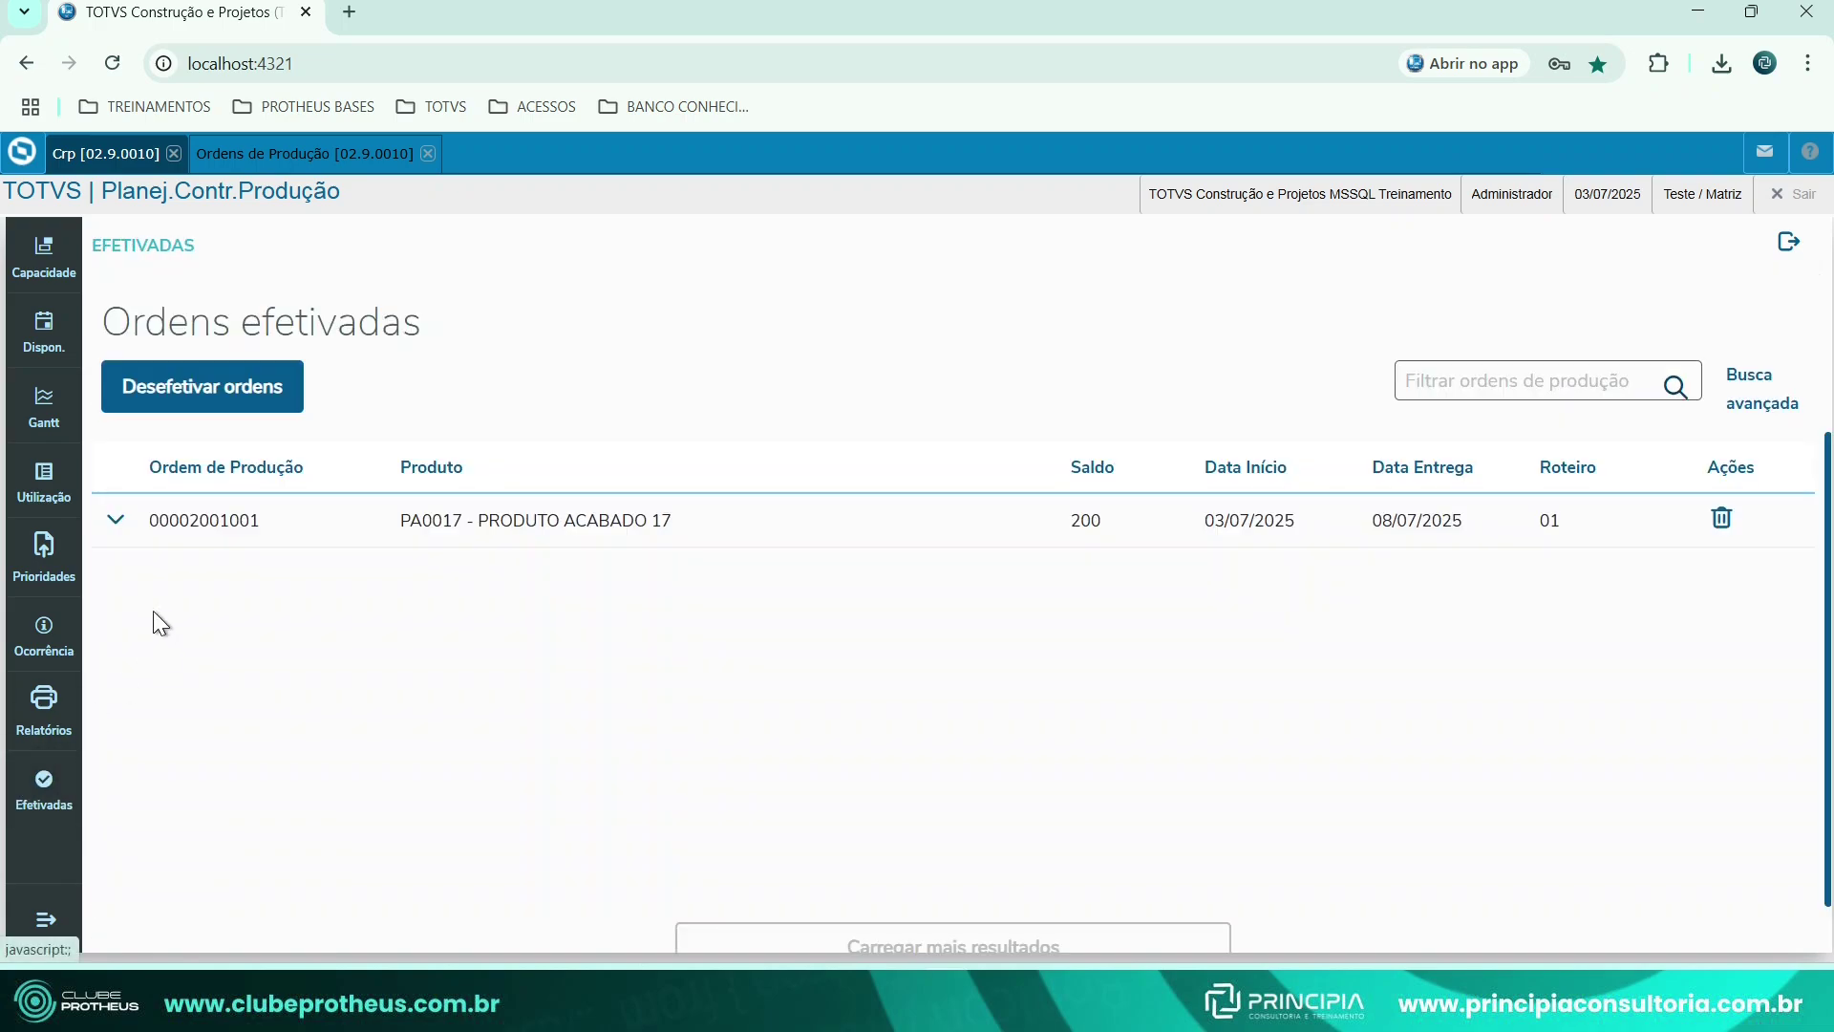
click(116, 520)
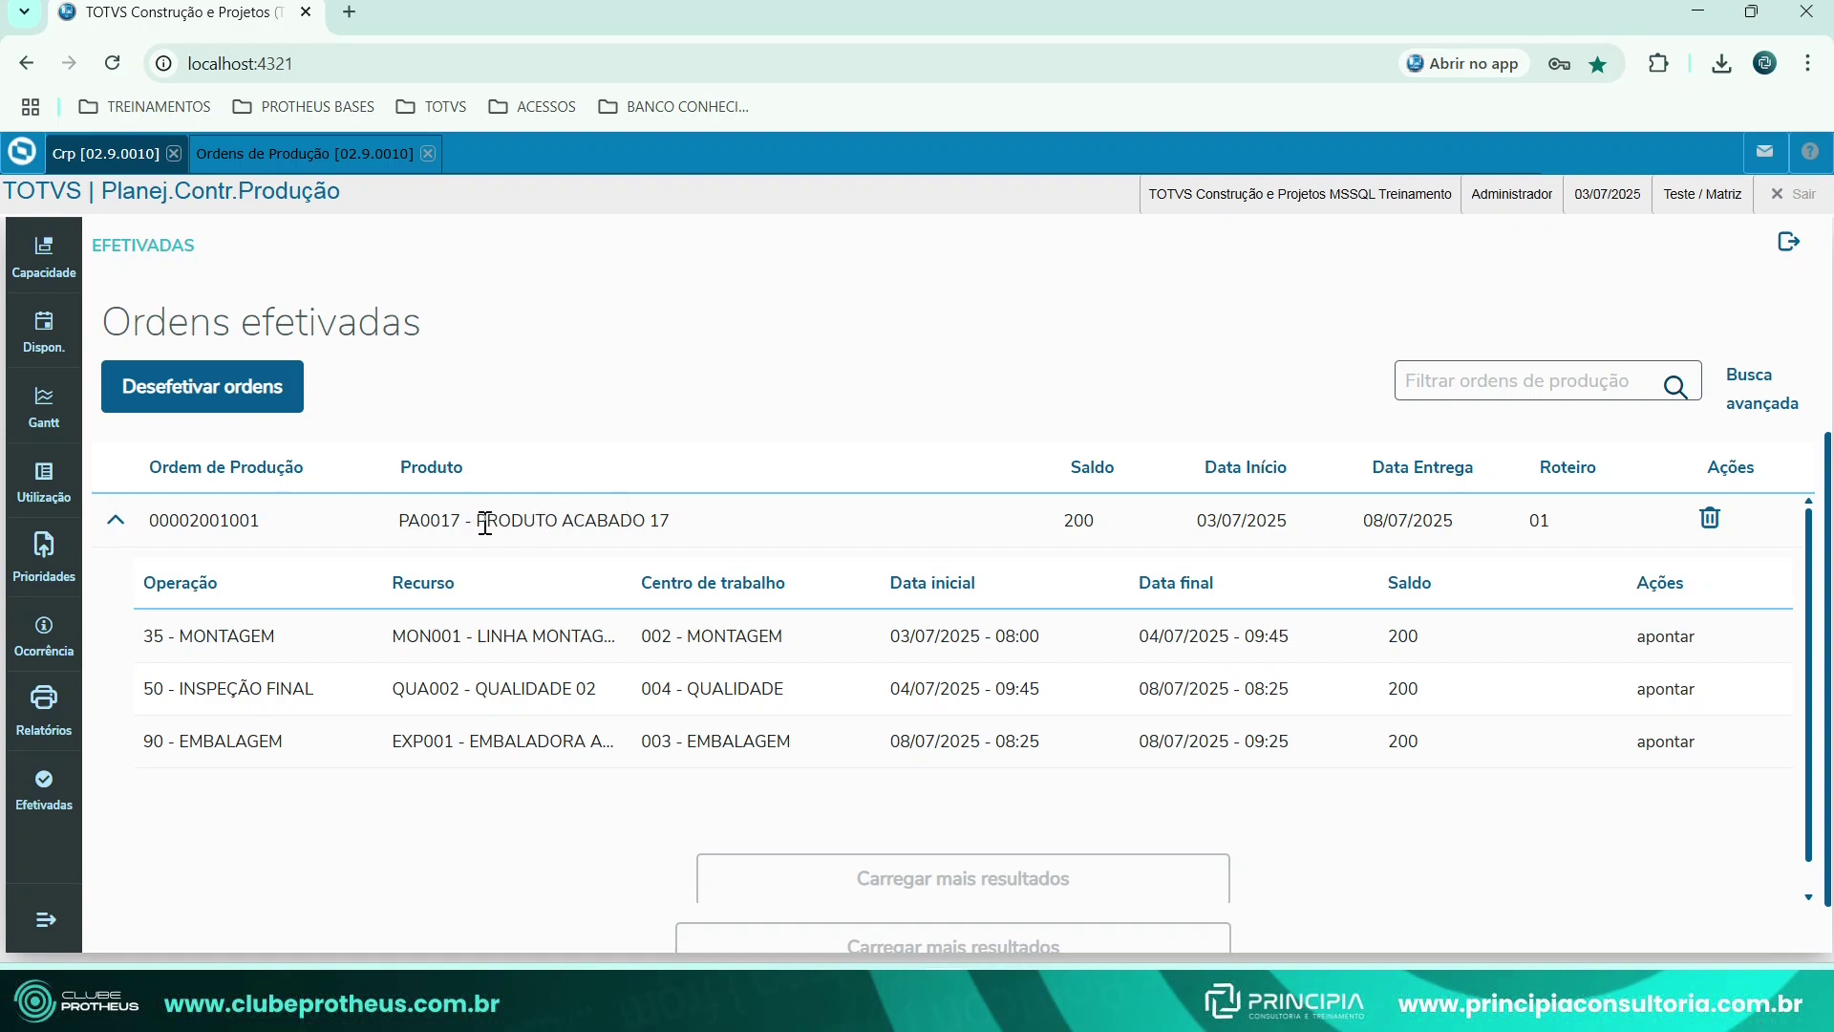
drag(488, 522, 399, 521)
click(44, 707)
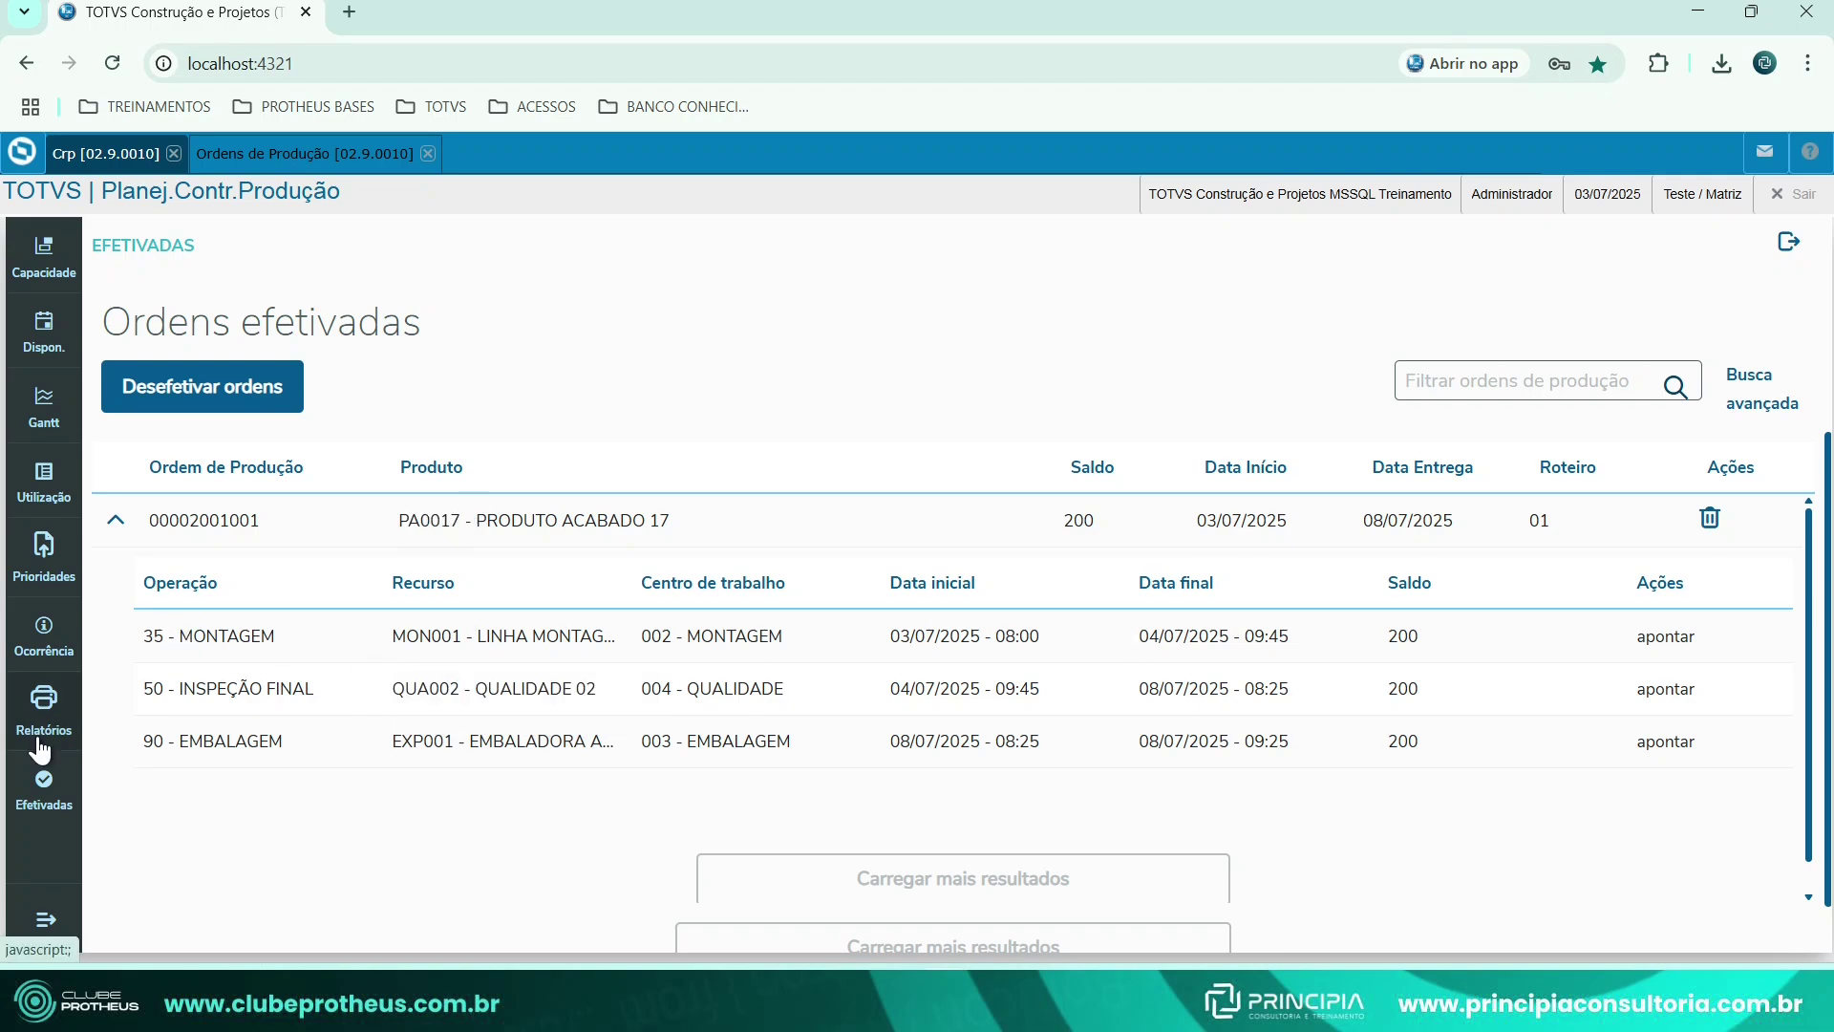
click(743, 491)
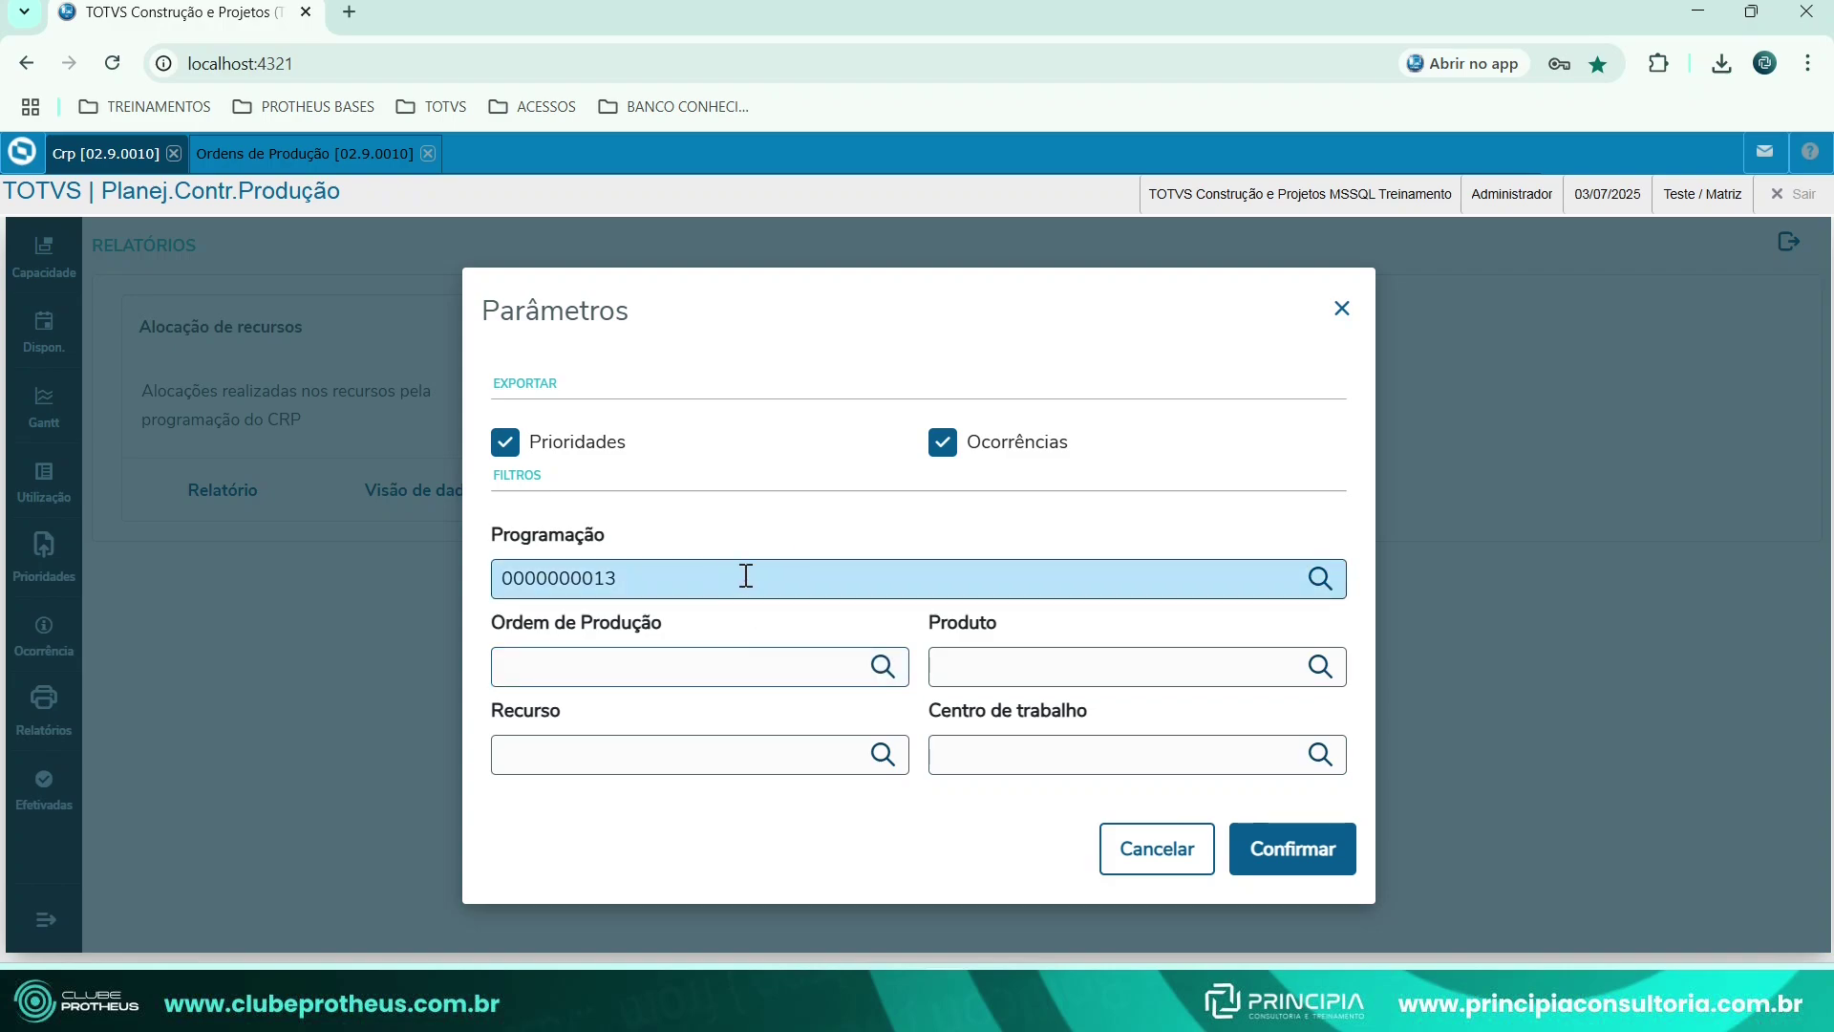
click(944, 445)
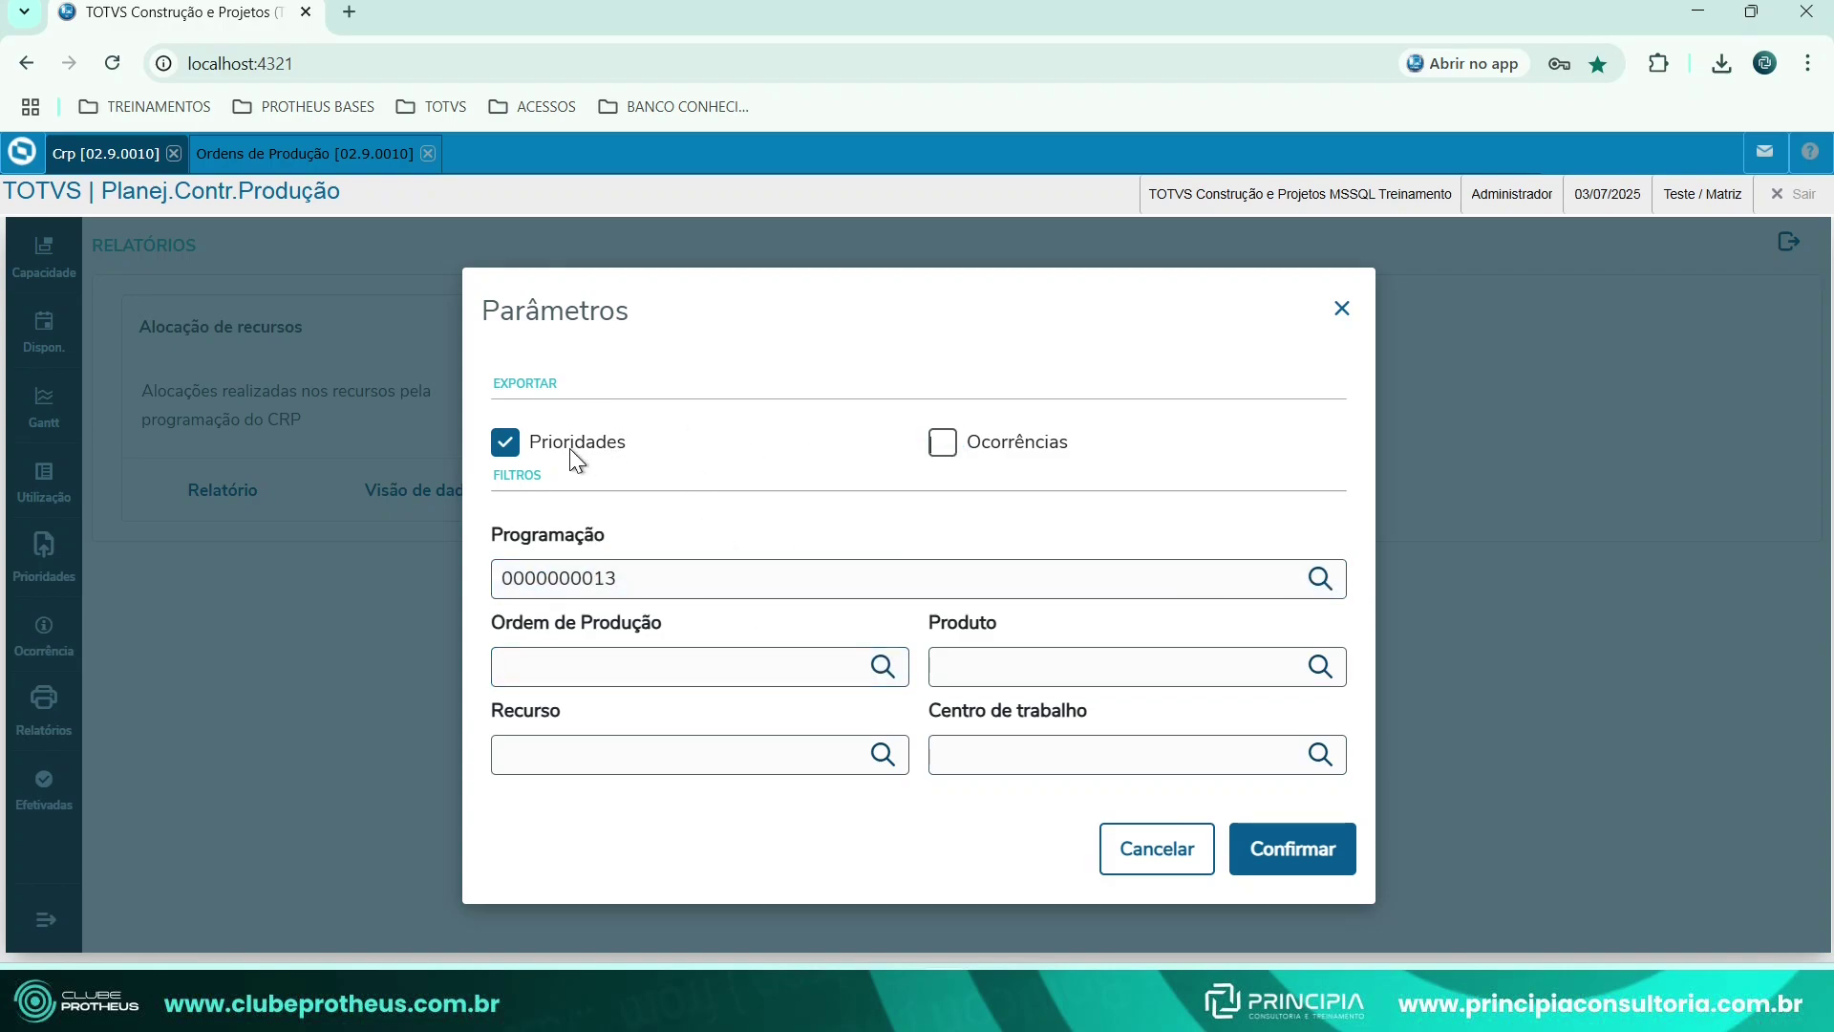
click(984, 442)
click(1296, 853)
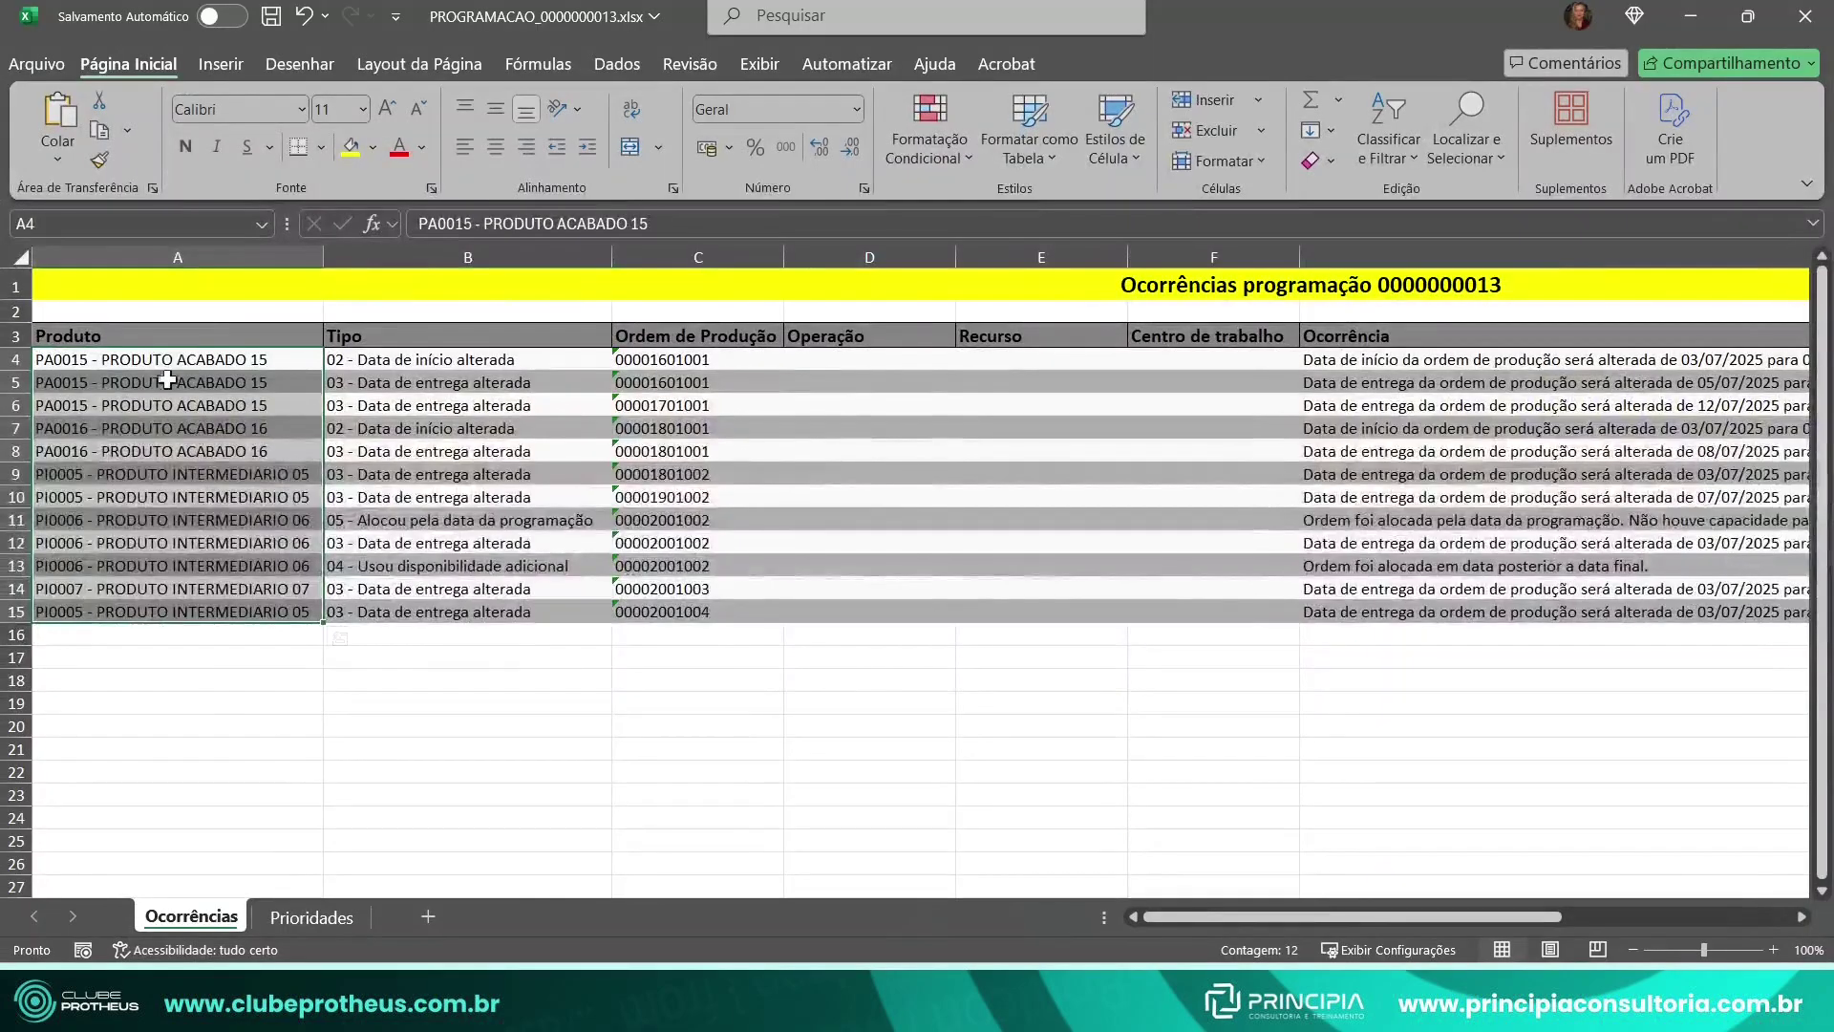
Review the product, type and production order columns on the Ocorrências sheet of the exported workbook.
drag(167, 369, 153, 636)
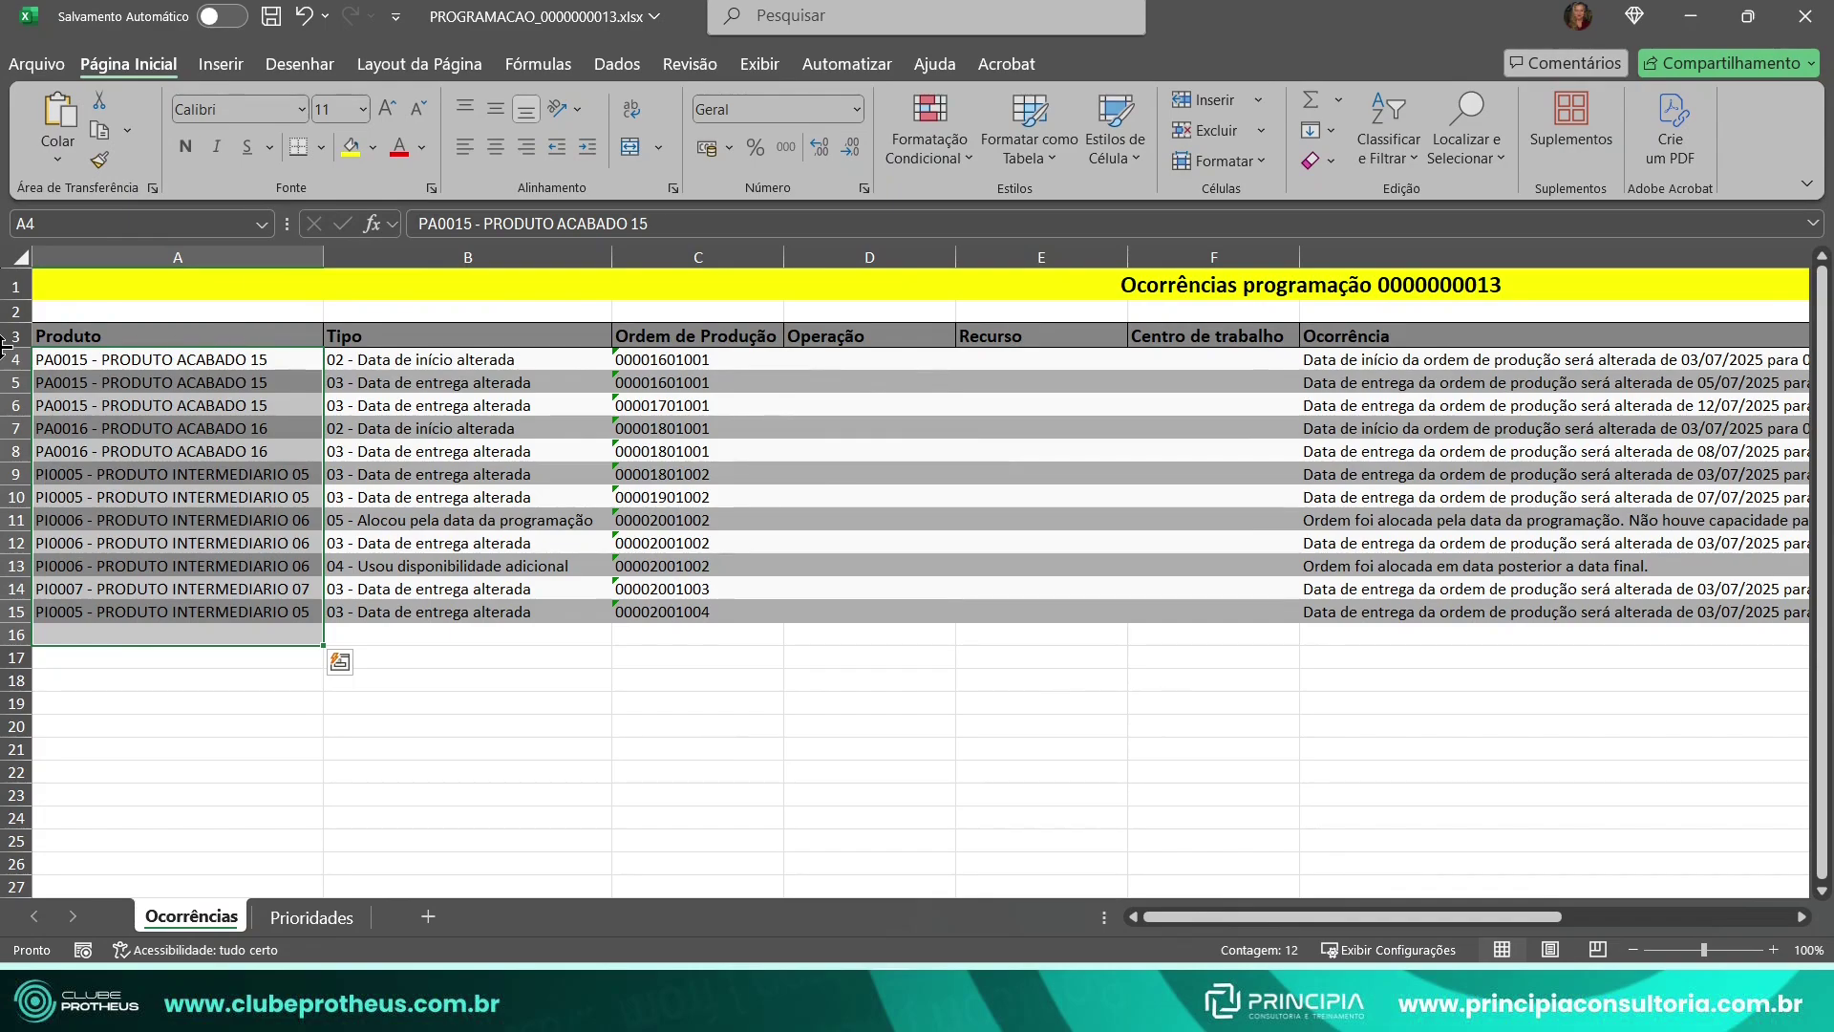
click(477, 357)
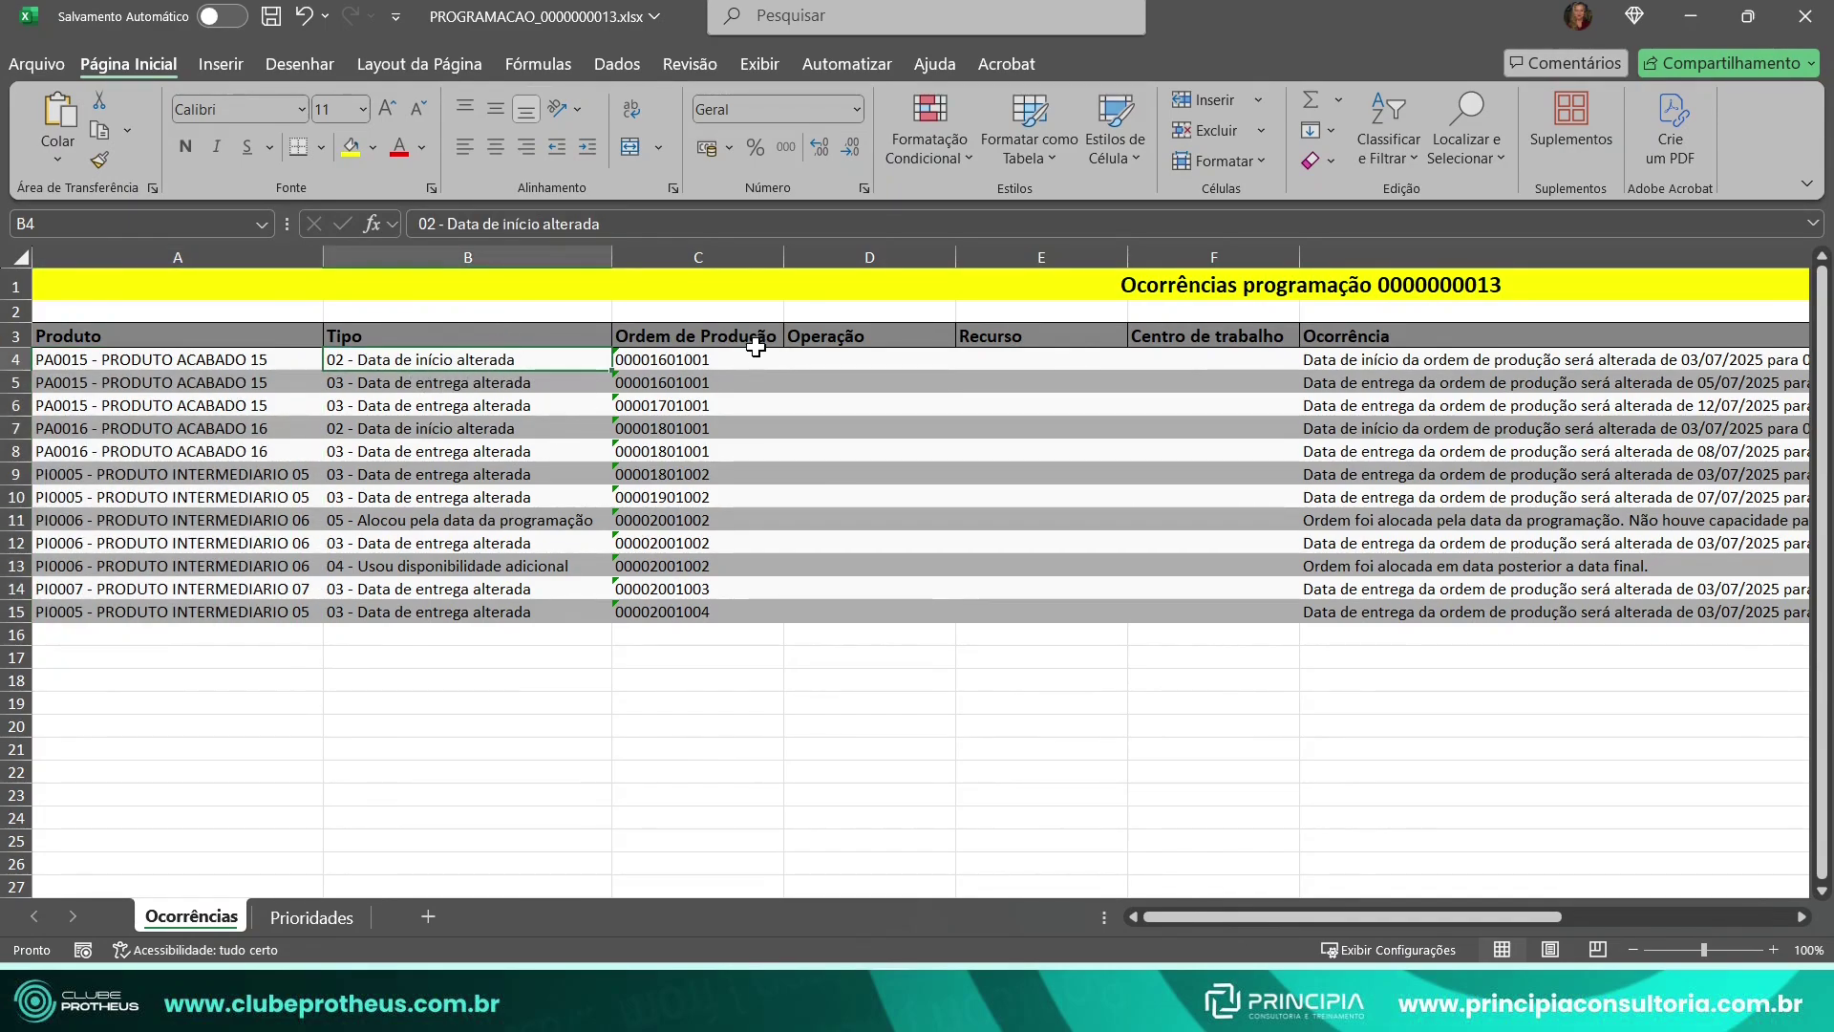
drag(724, 342, 704, 634)
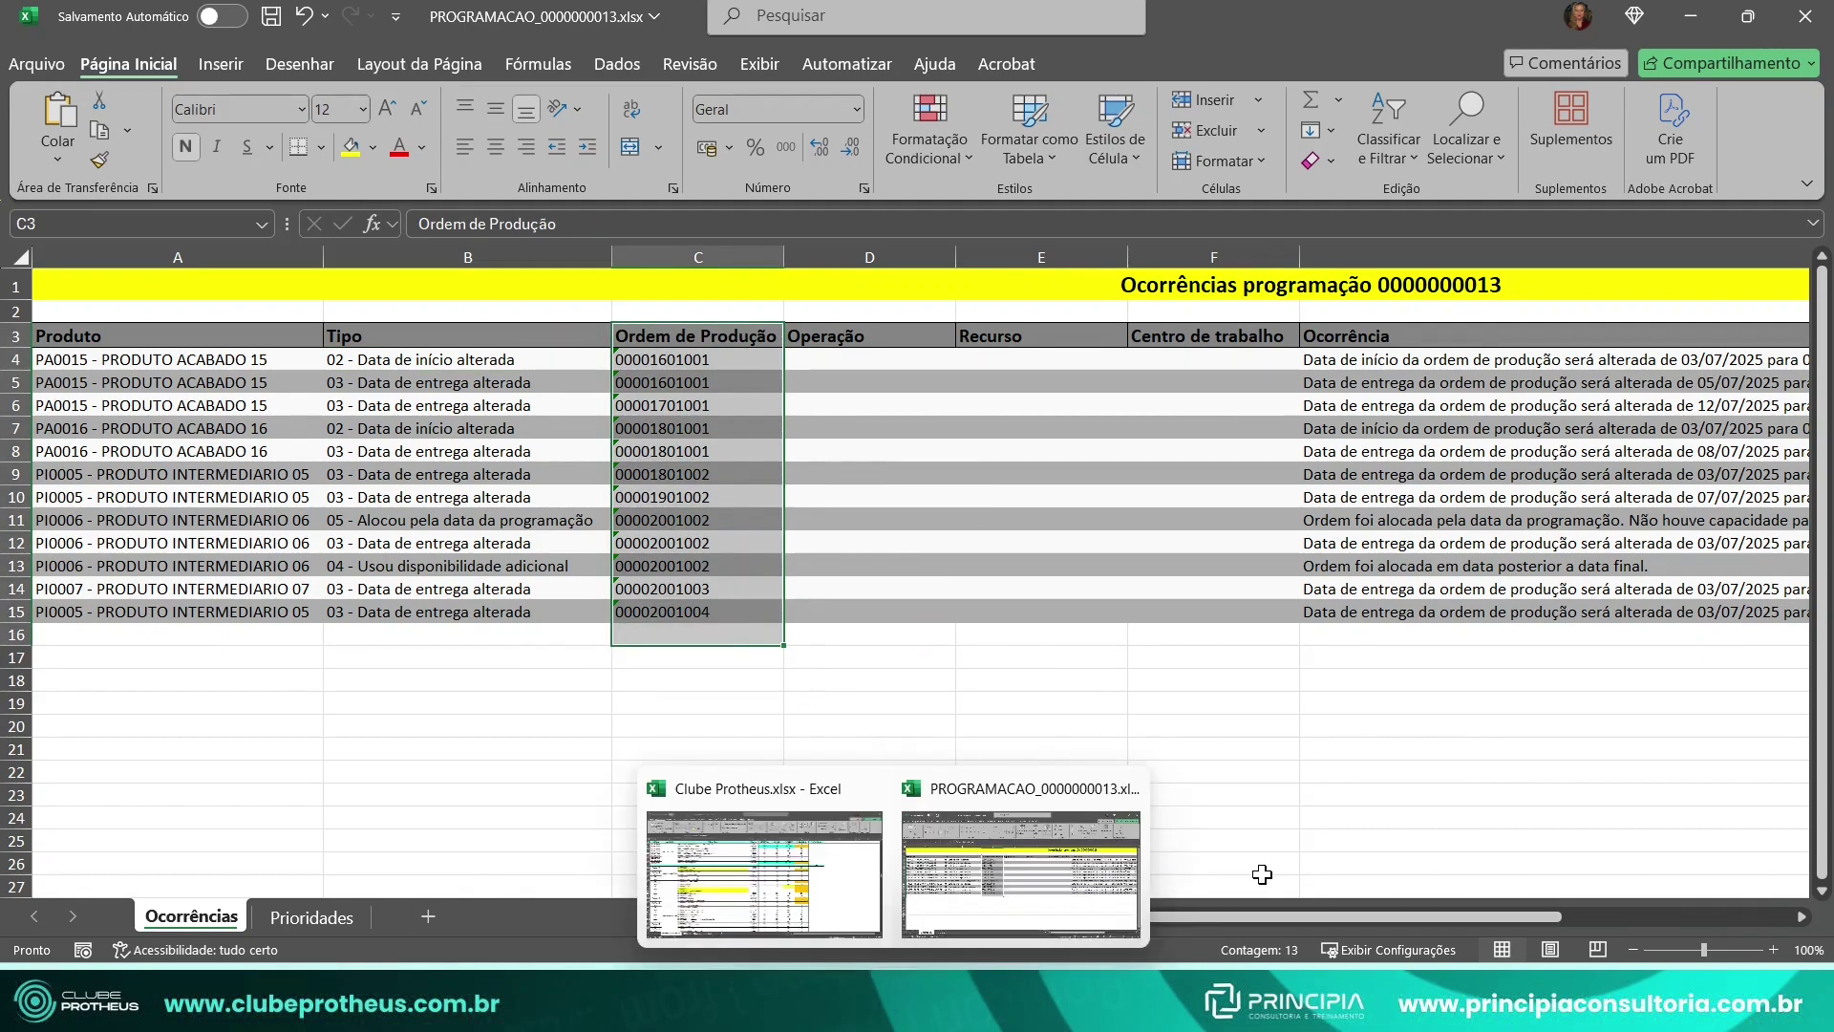
Read the start and delivery date changes described in the Ocorrência column, and close the exported workbook.
drag(1253, 915, 1420, 912)
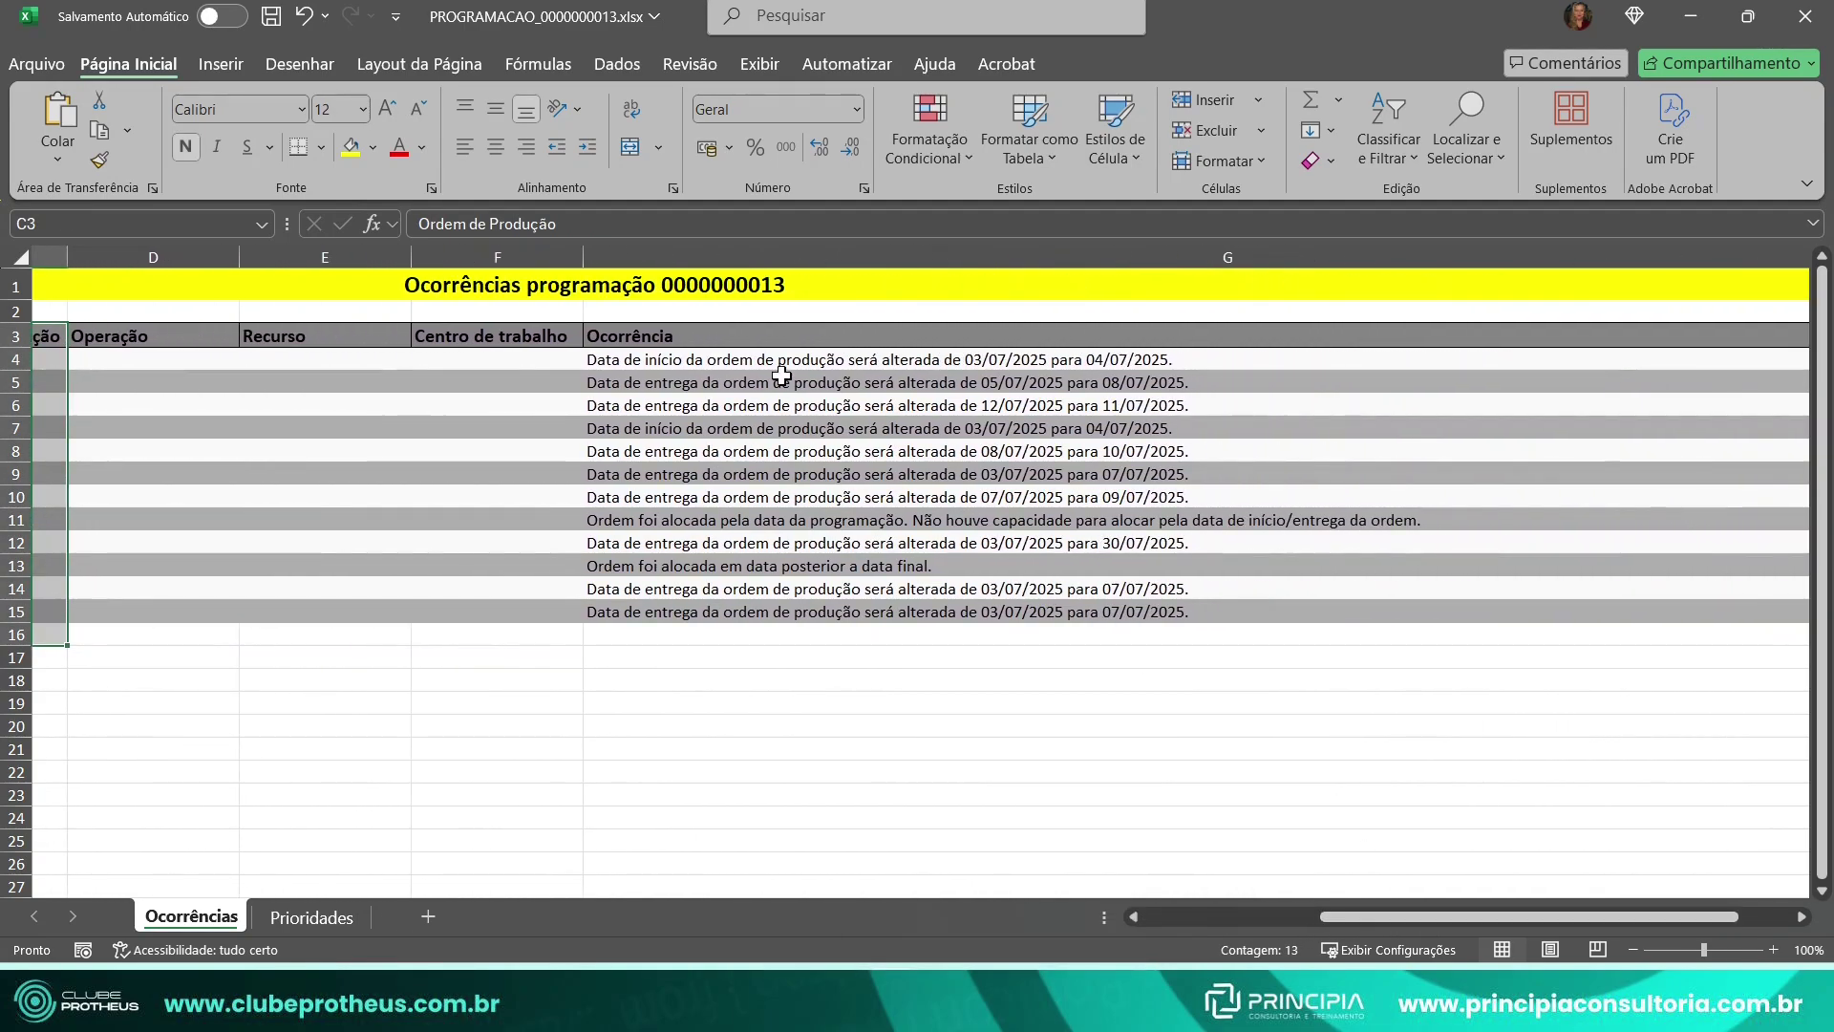
drag(955, 361, 950, 587)
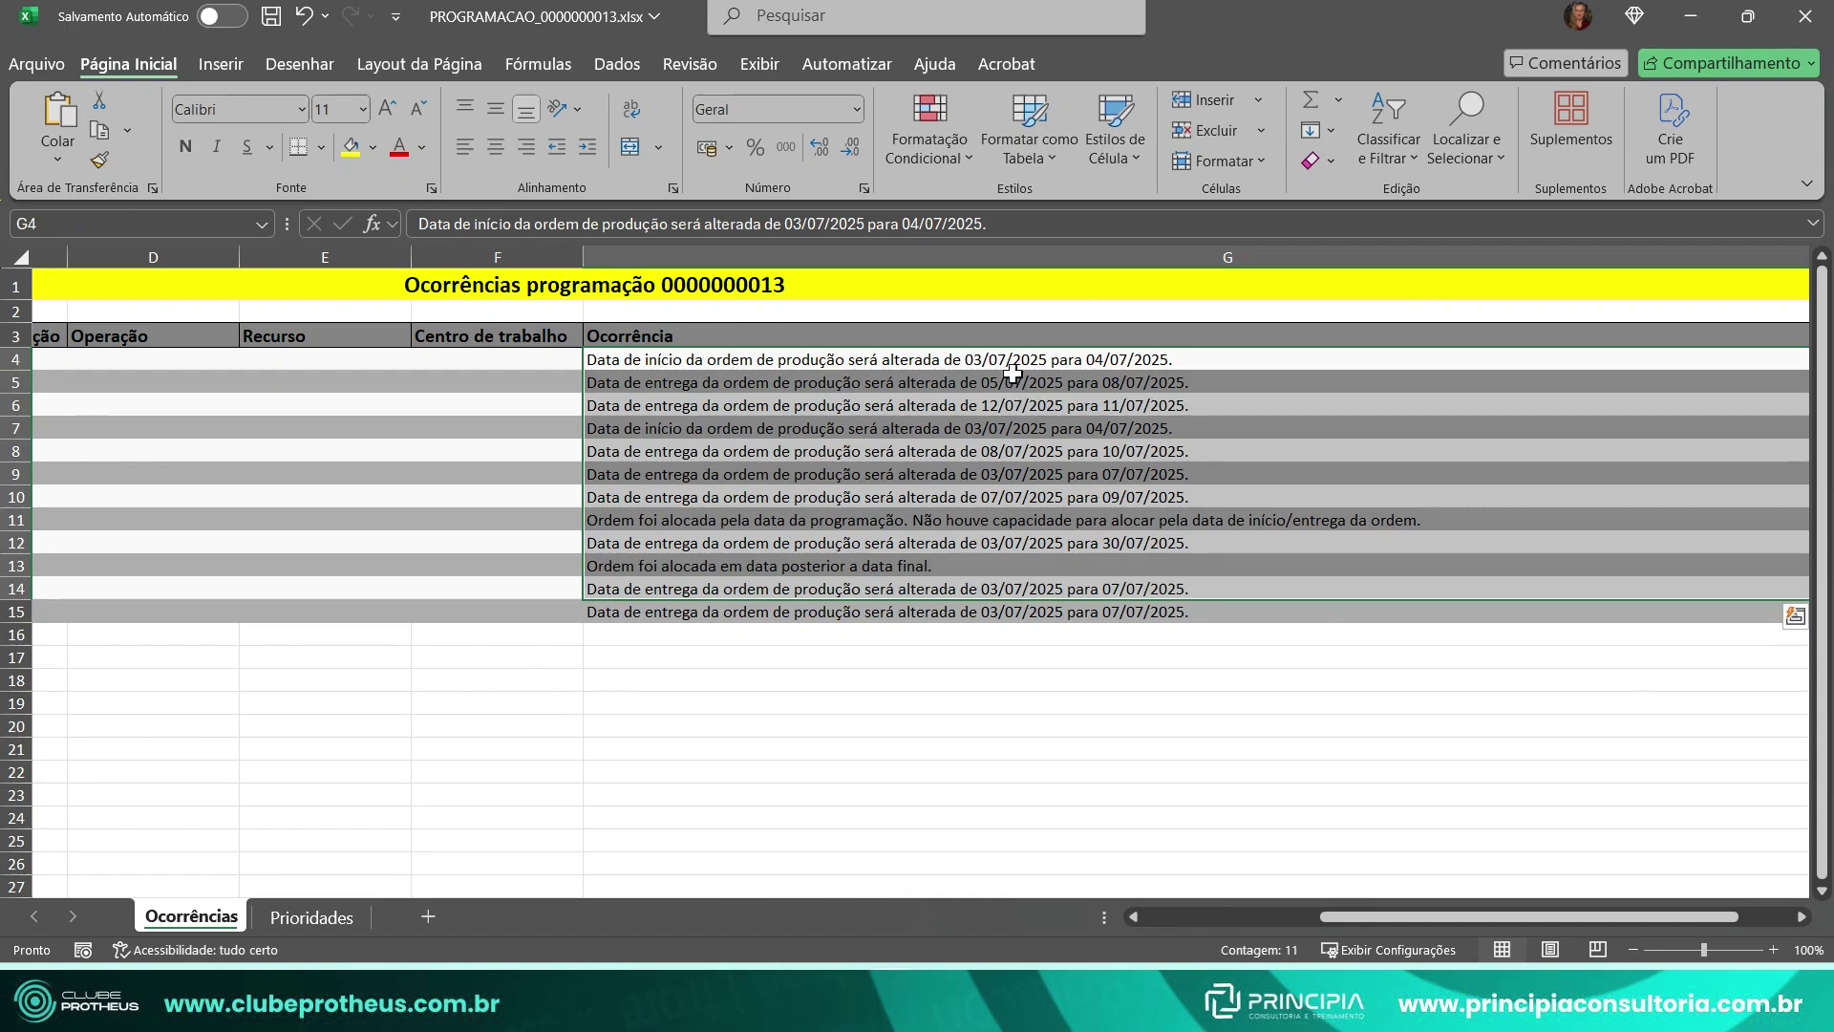
click(990, 353)
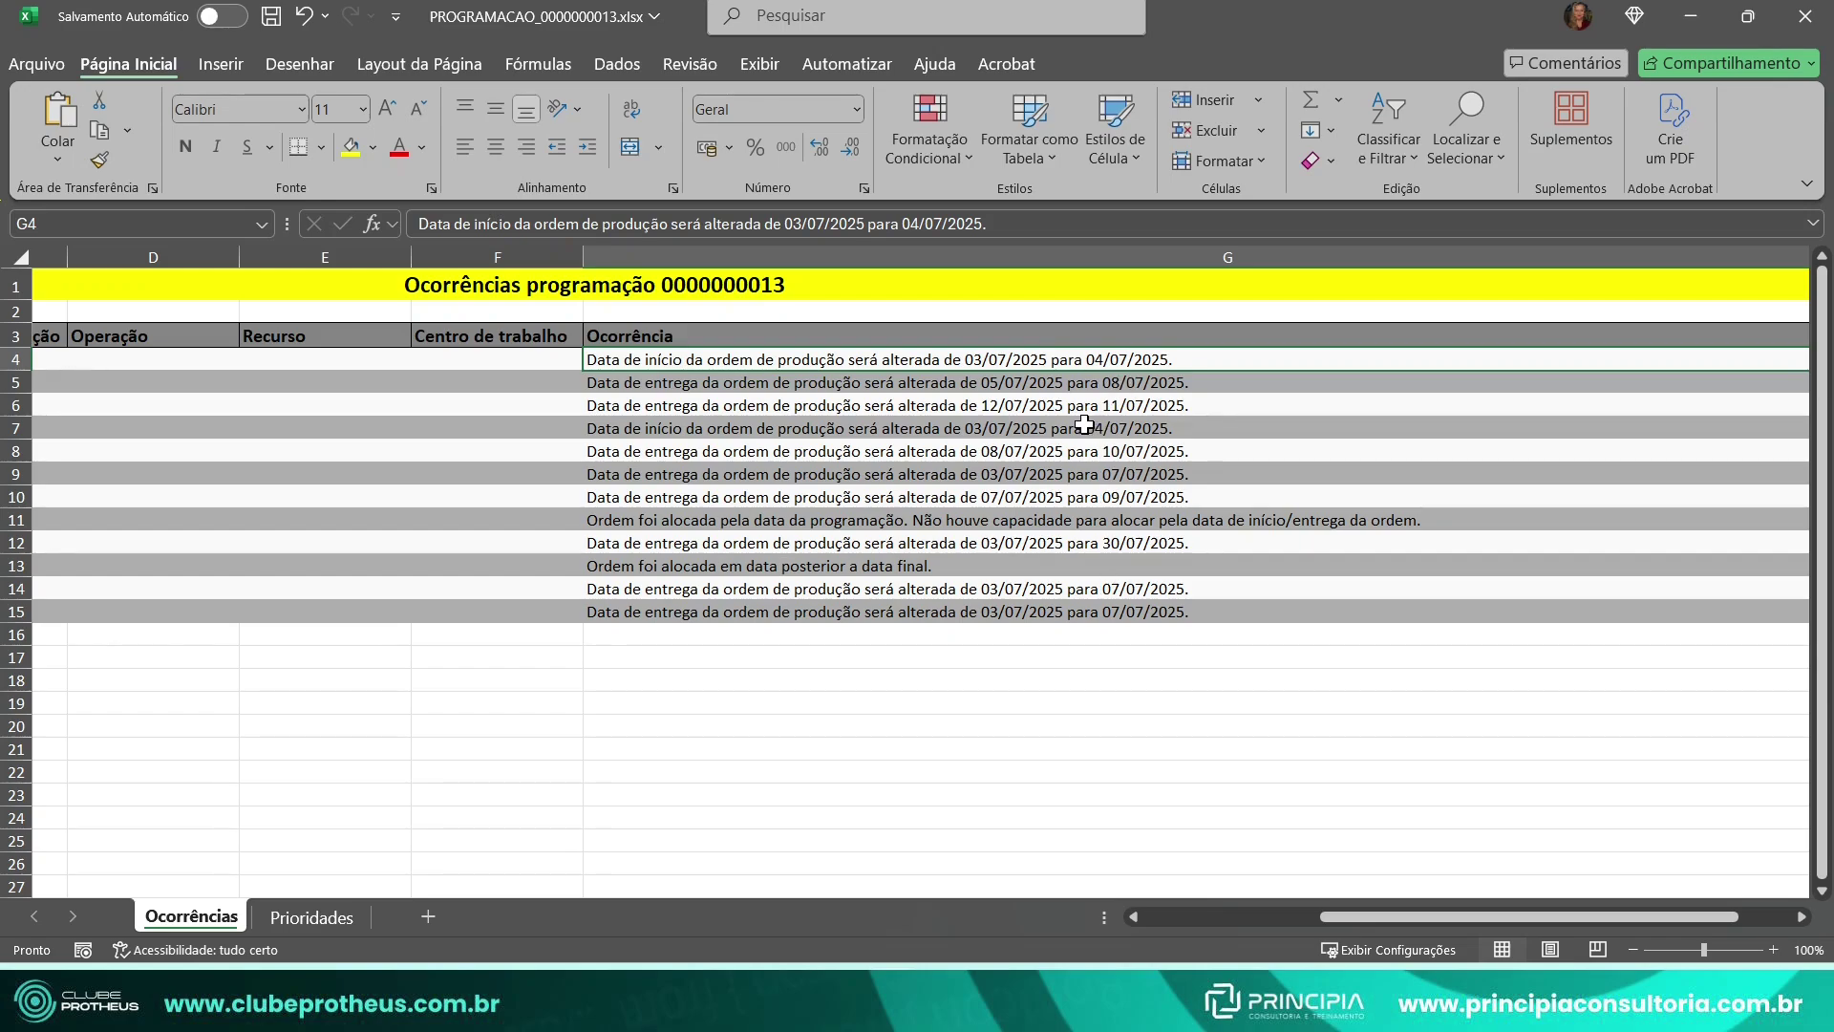
click(1157, 375)
click(1131, 412)
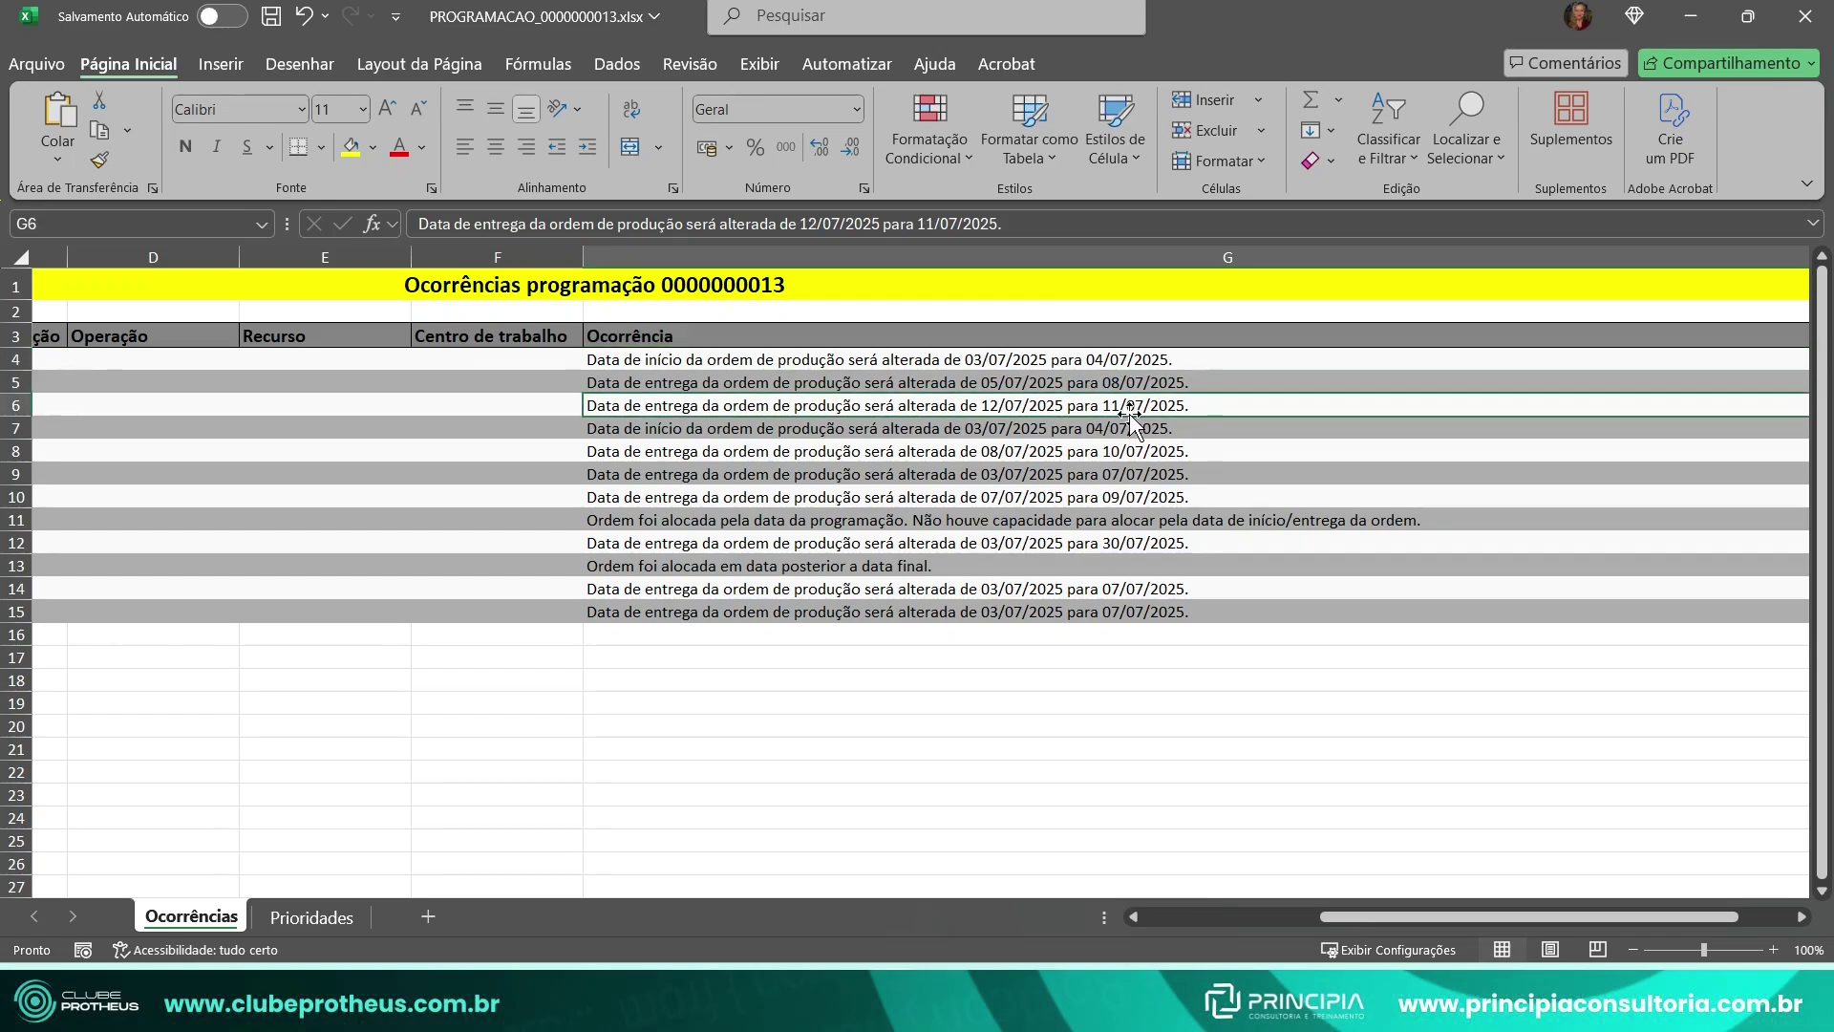
drag(1398, 915, 1331, 902)
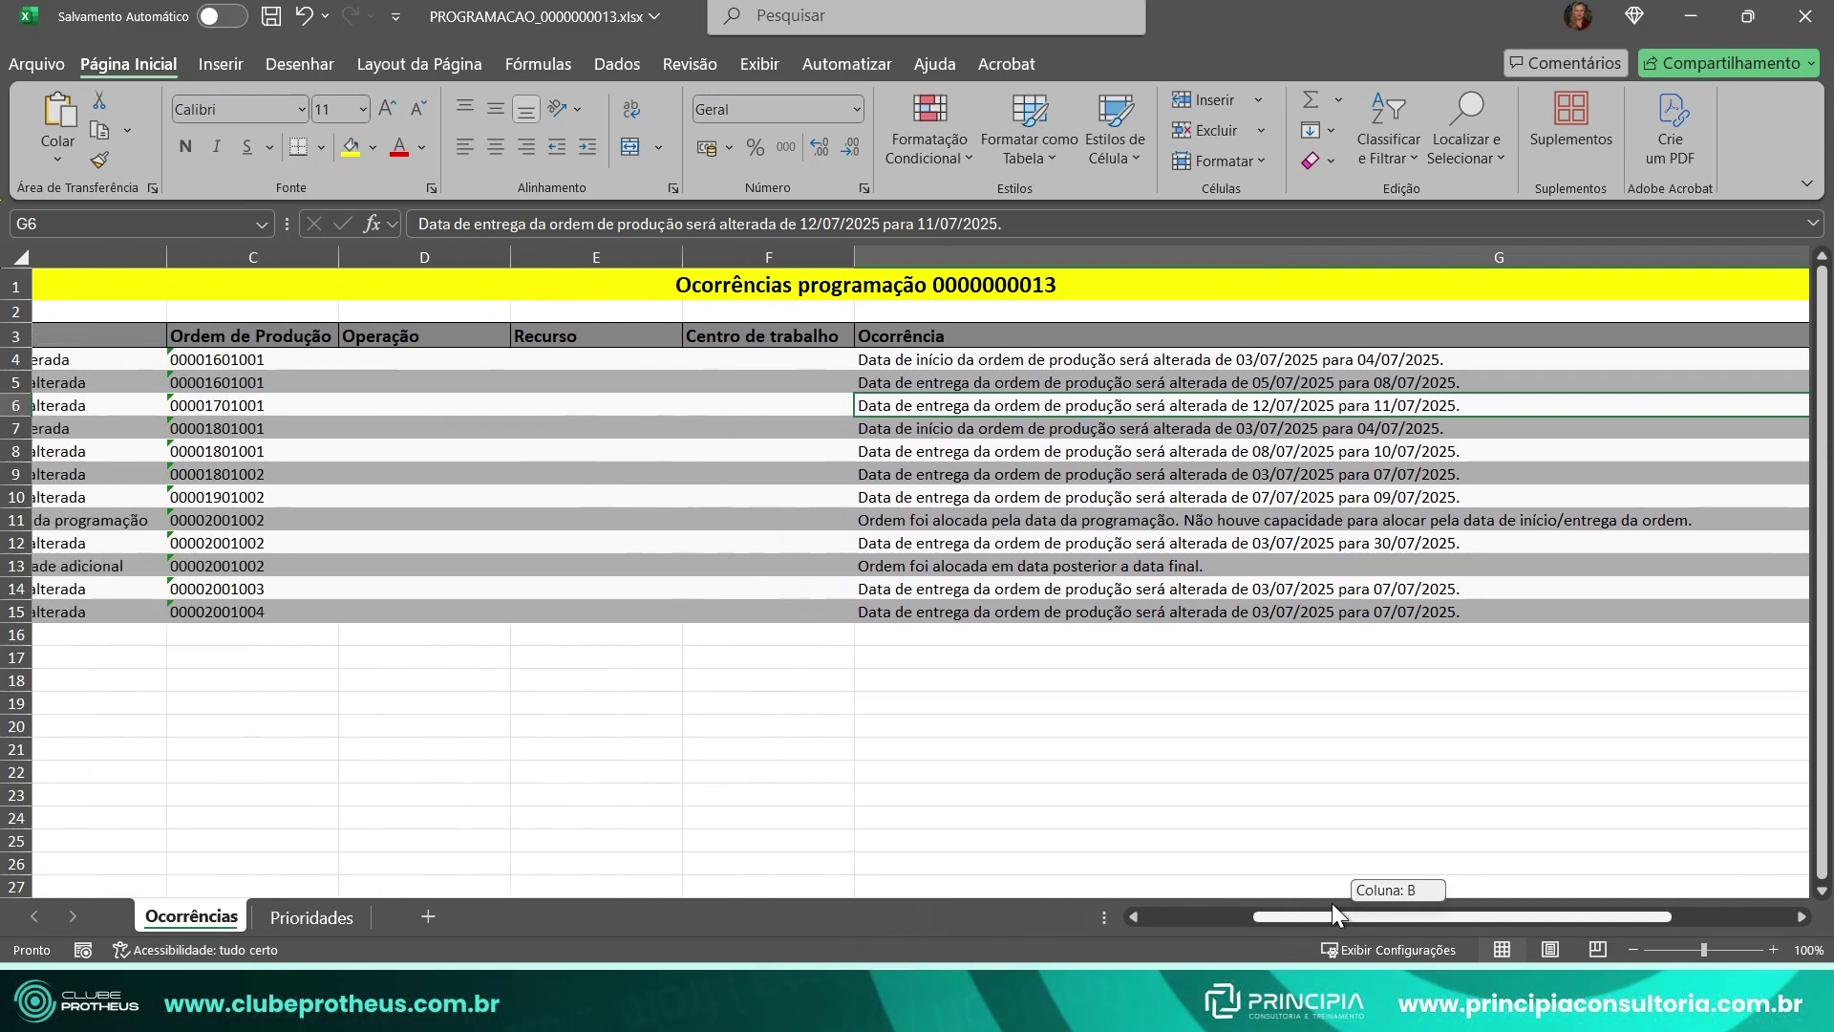
click(1805, 16)
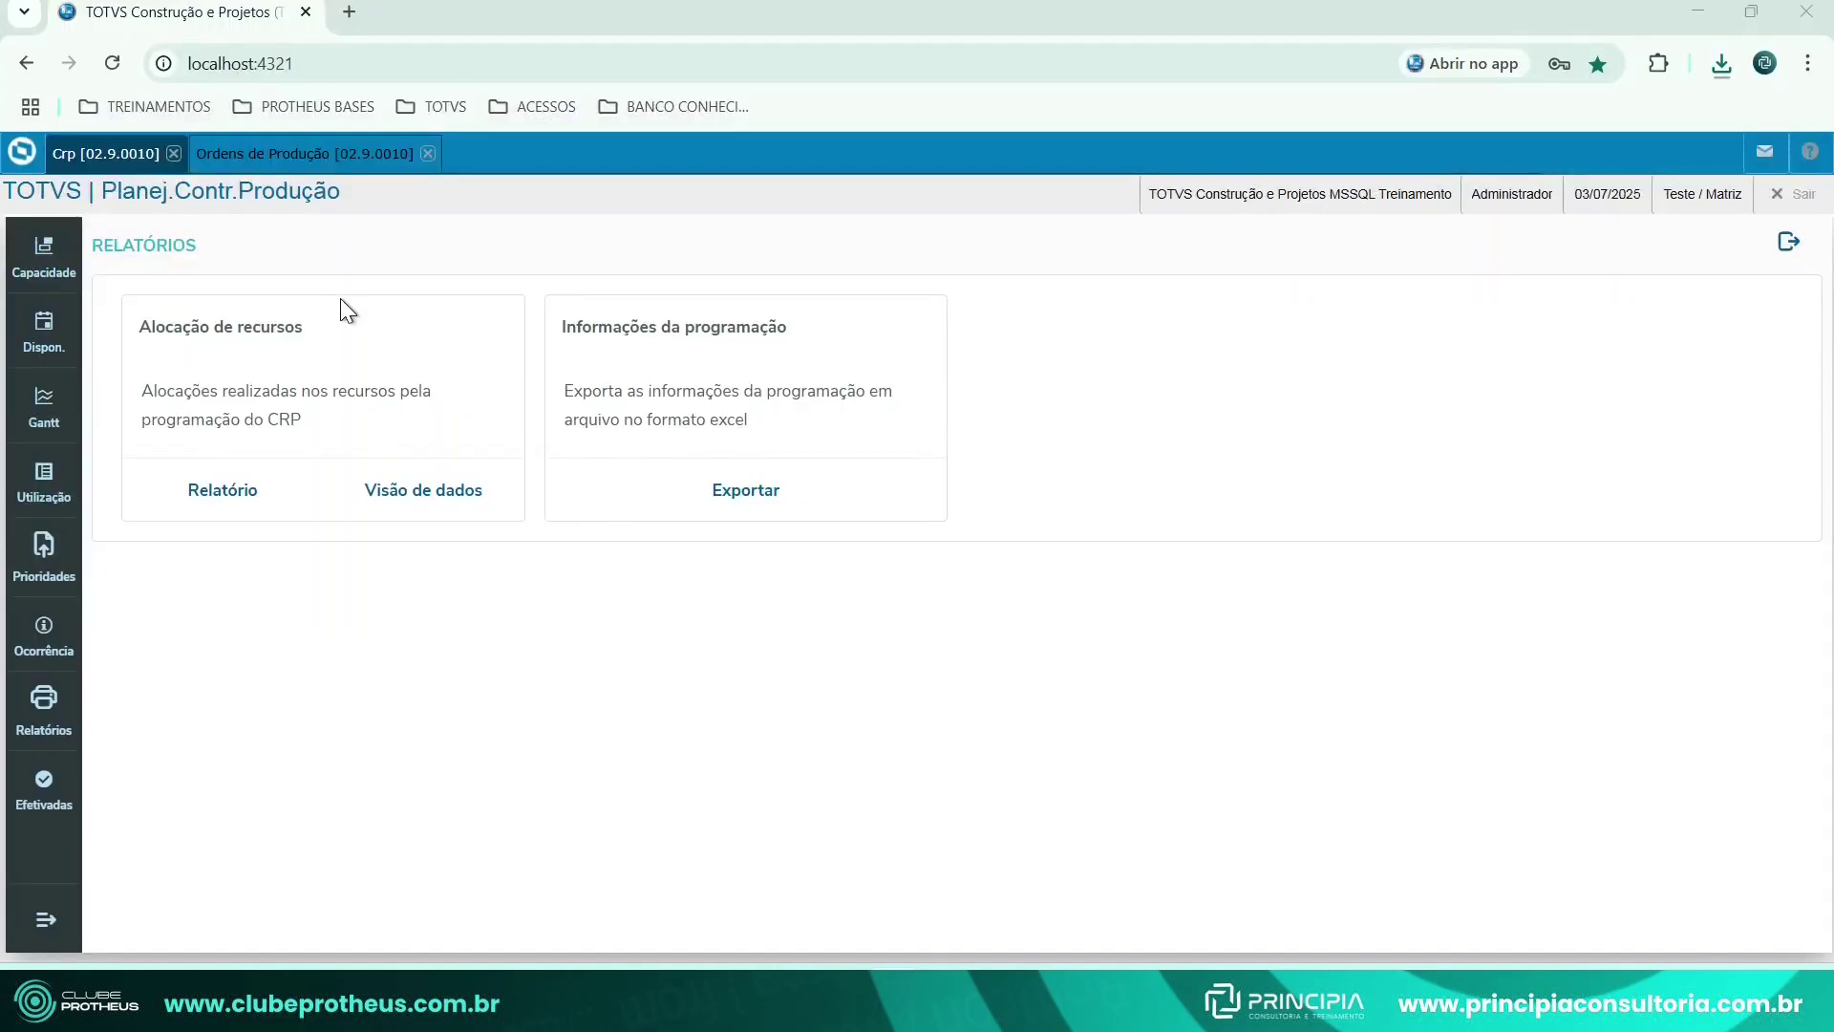
Return to the capacity view in Protheus and make the current programming effective, confirming the request.
click(55, 252)
click(1561, 340)
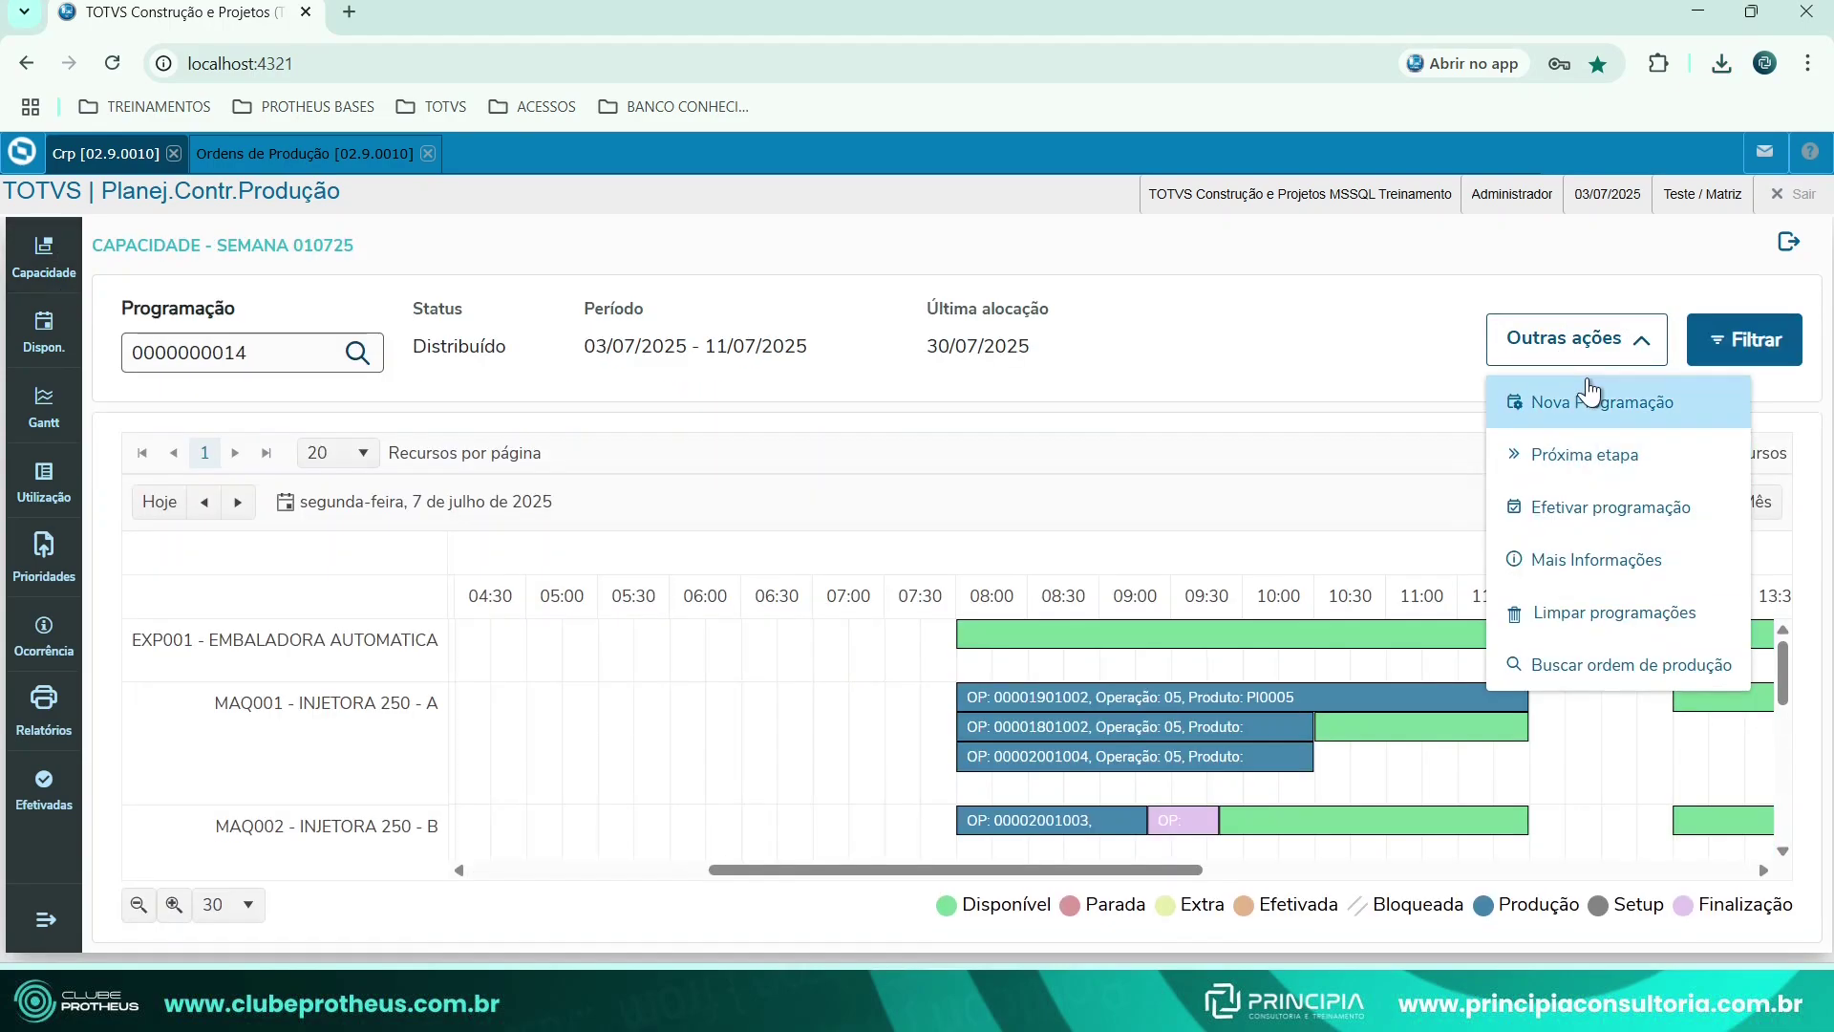
click(1576, 505)
click(1292, 652)
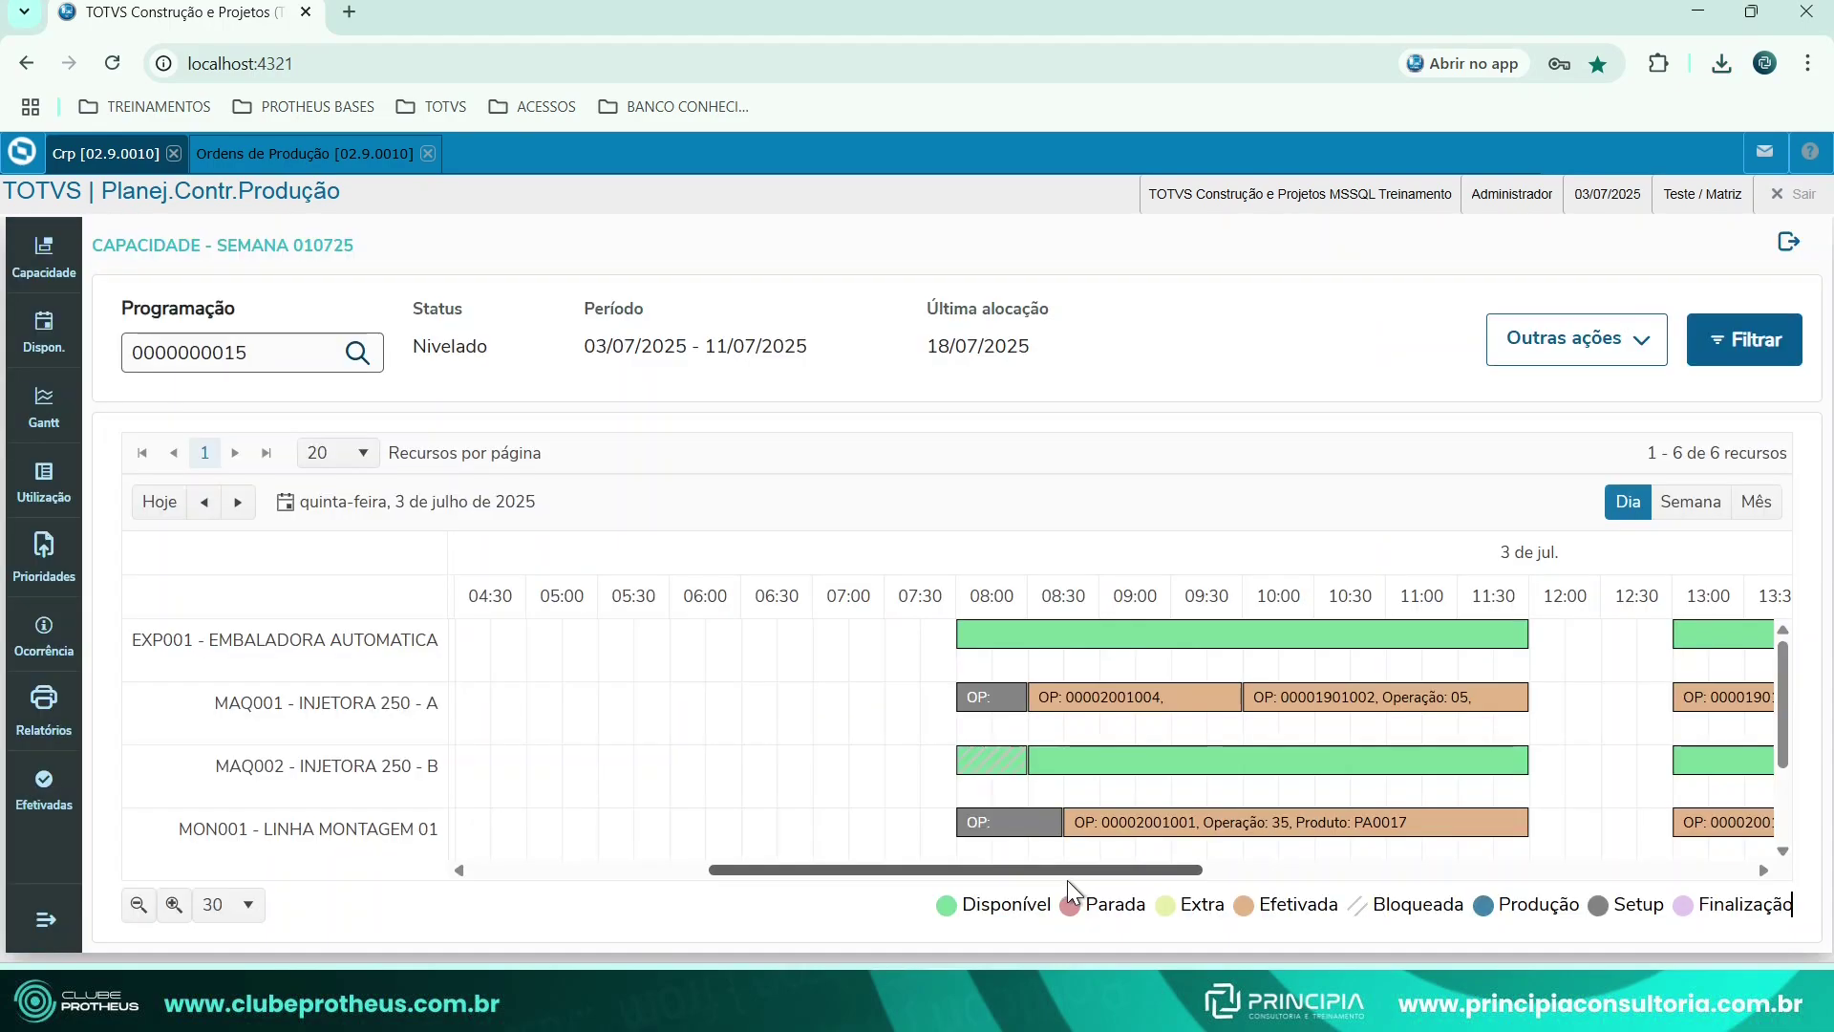
Check the effective allocations on the 3 July timeline, and expand the PA0015 order in the effective orders list.
drag(1056, 874, 1298, 874)
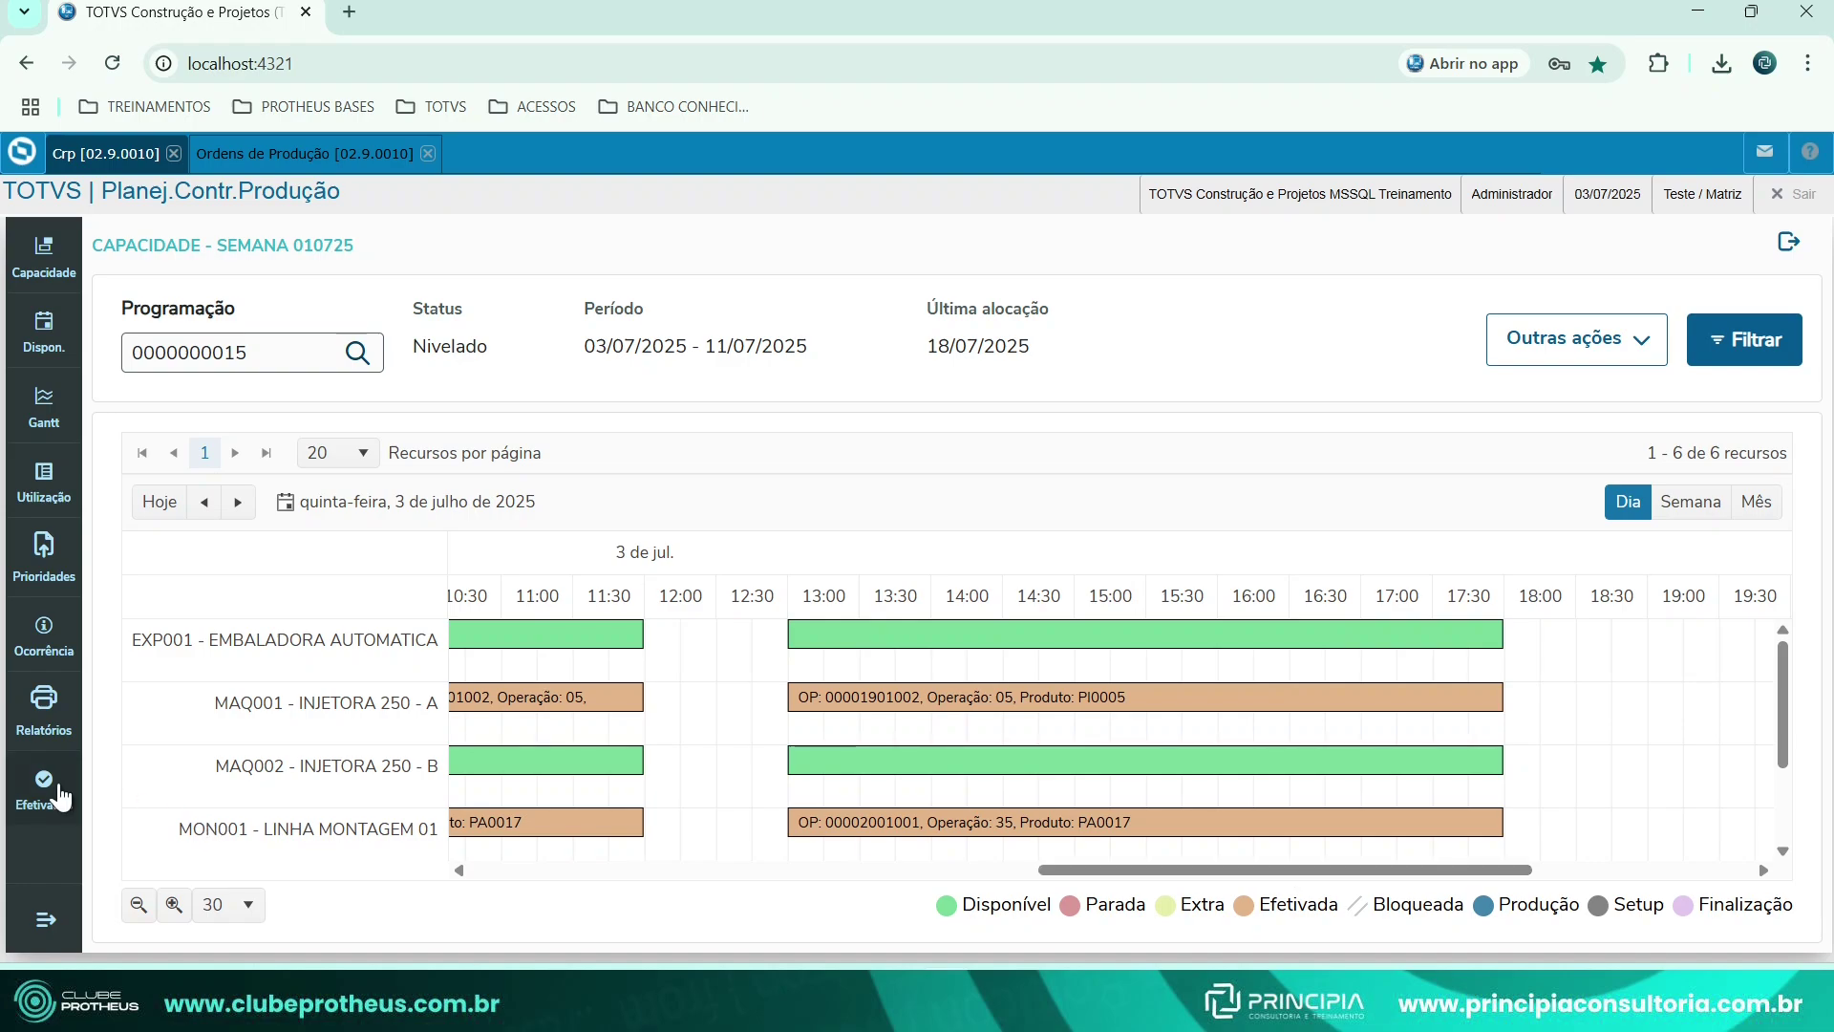
click(48, 793)
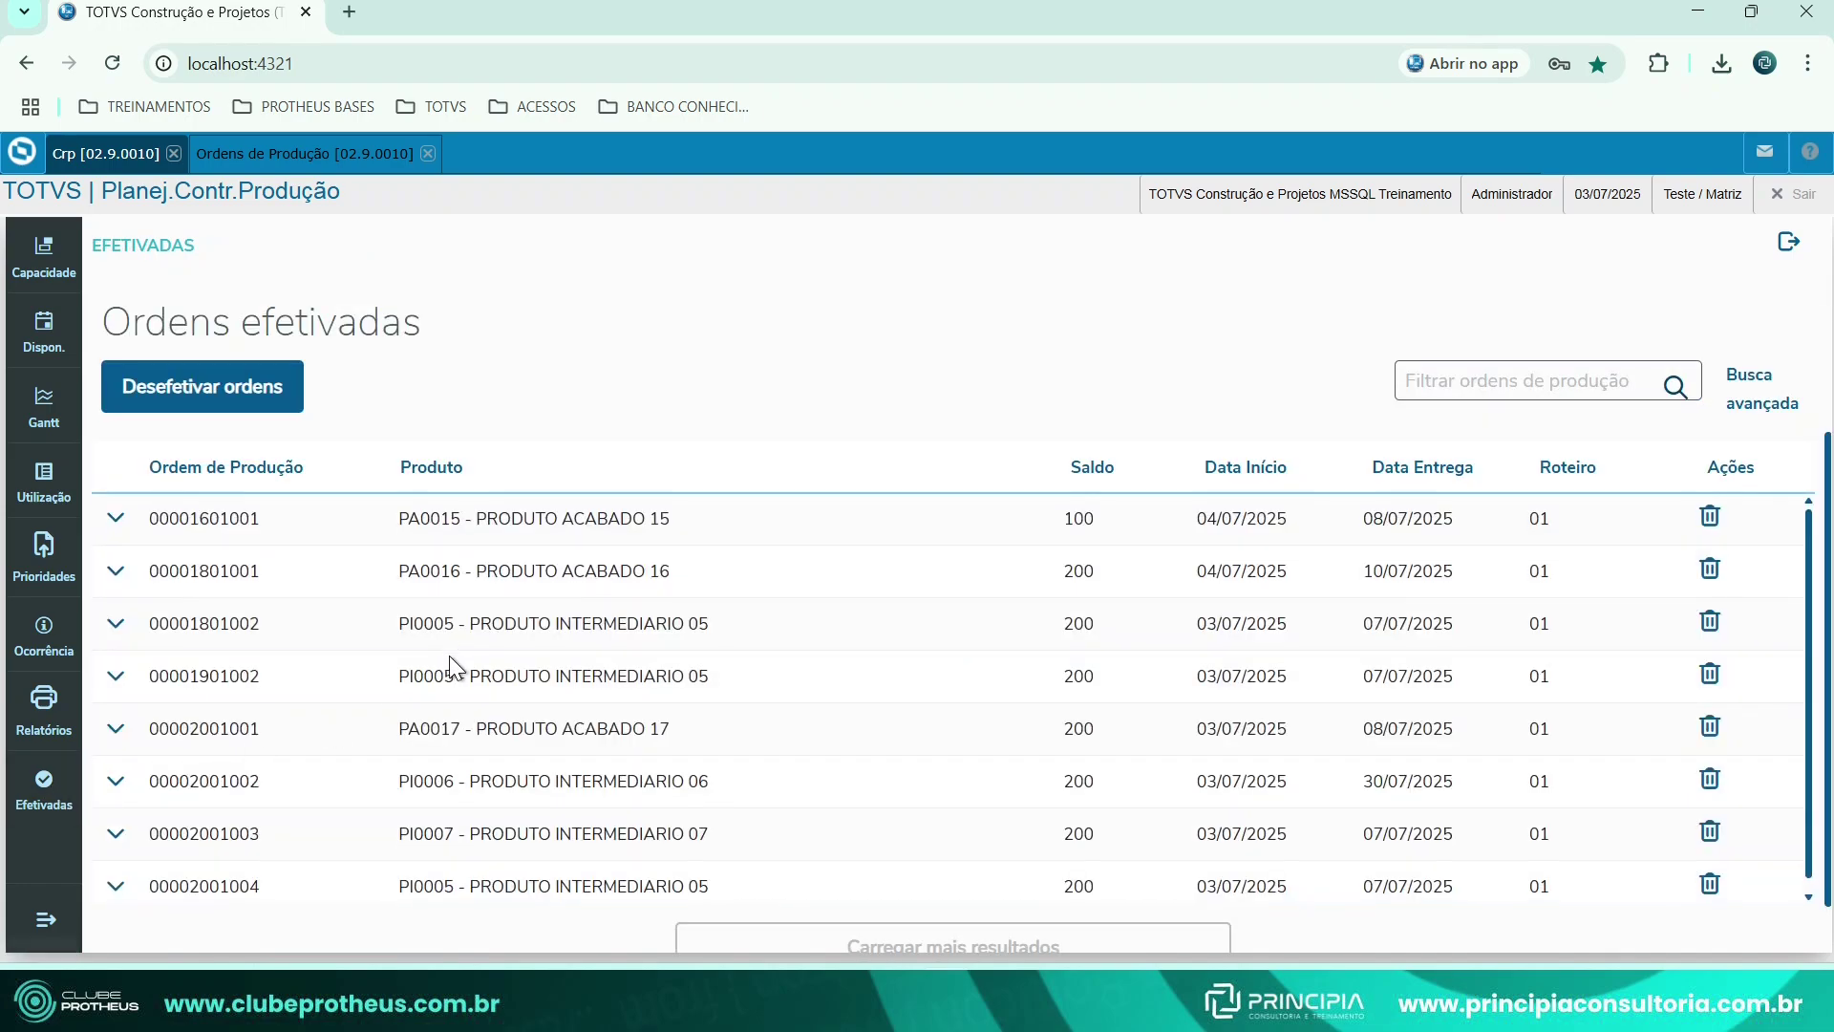
click(116, 520)
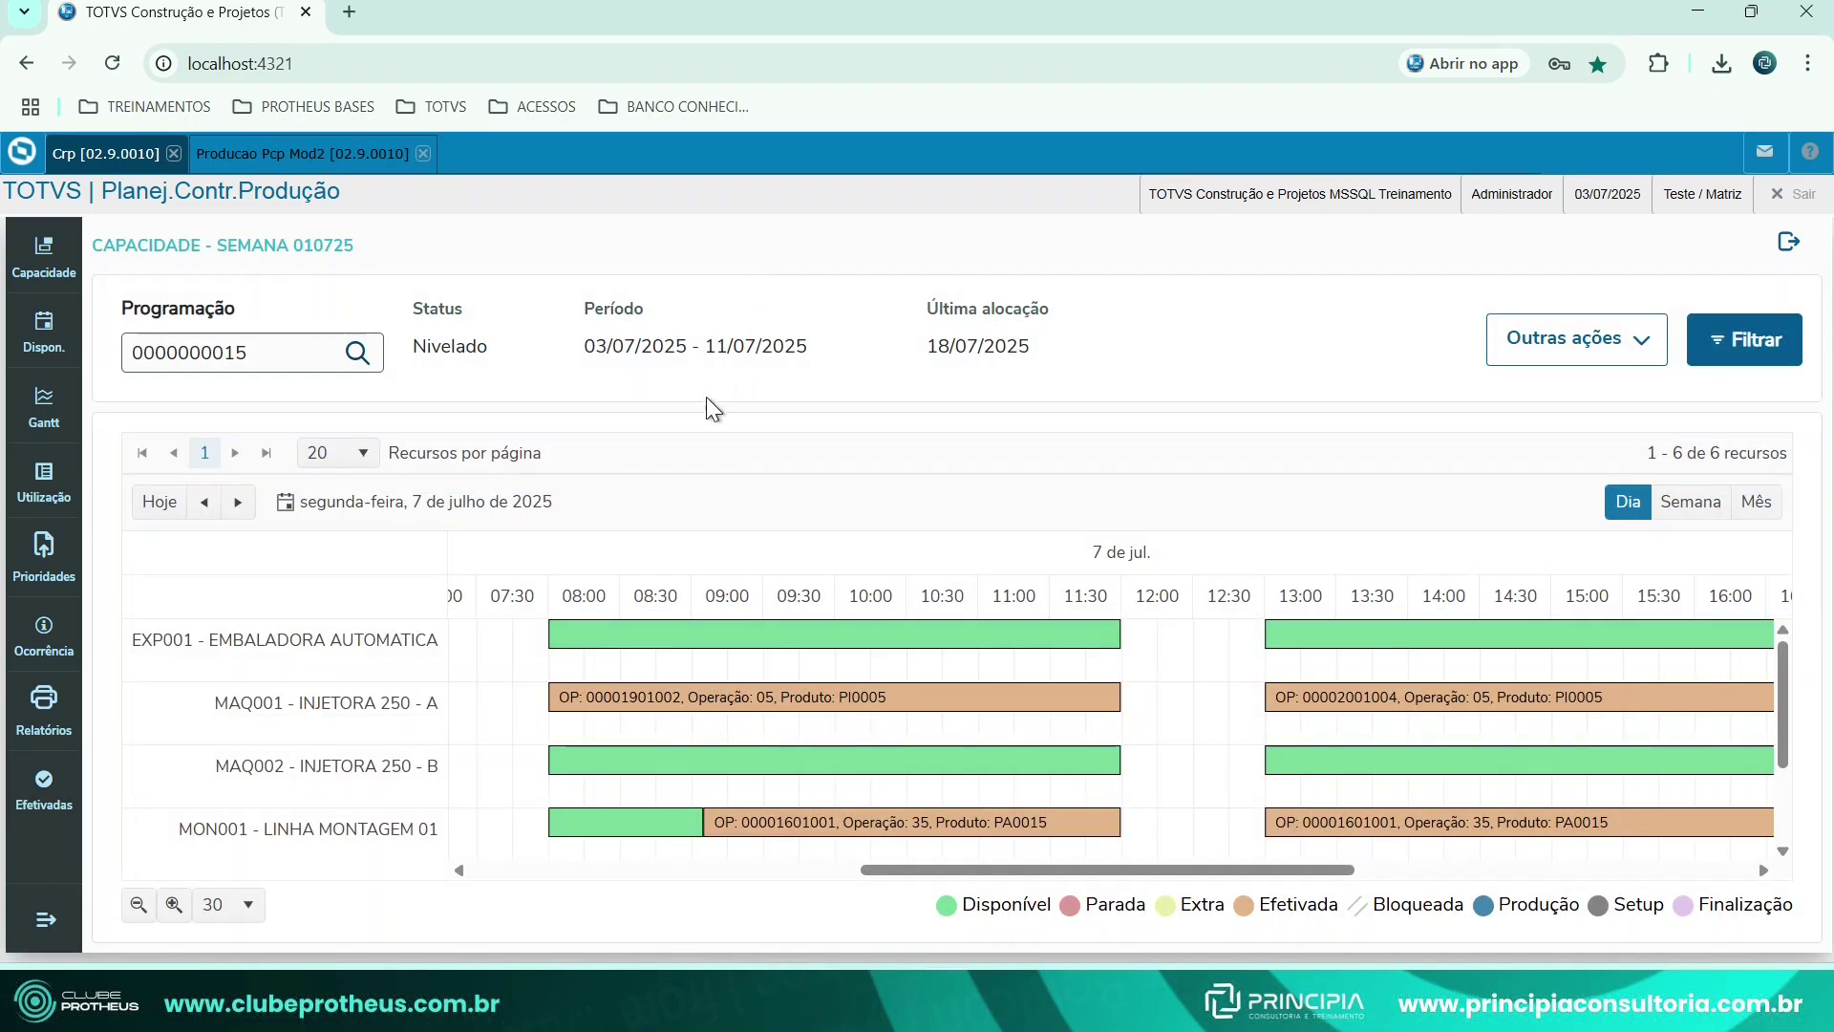